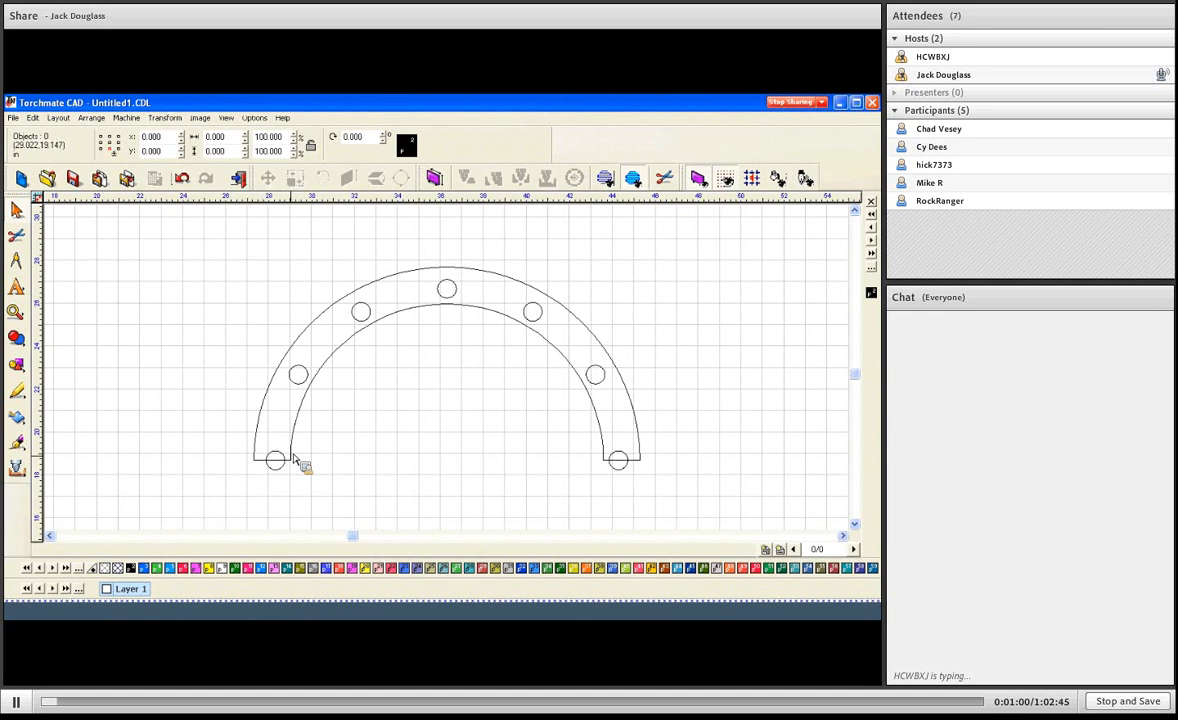
# Preview the arch and its circles with the fill shown, and return to the outline display
pyautogui.click(294, 457)
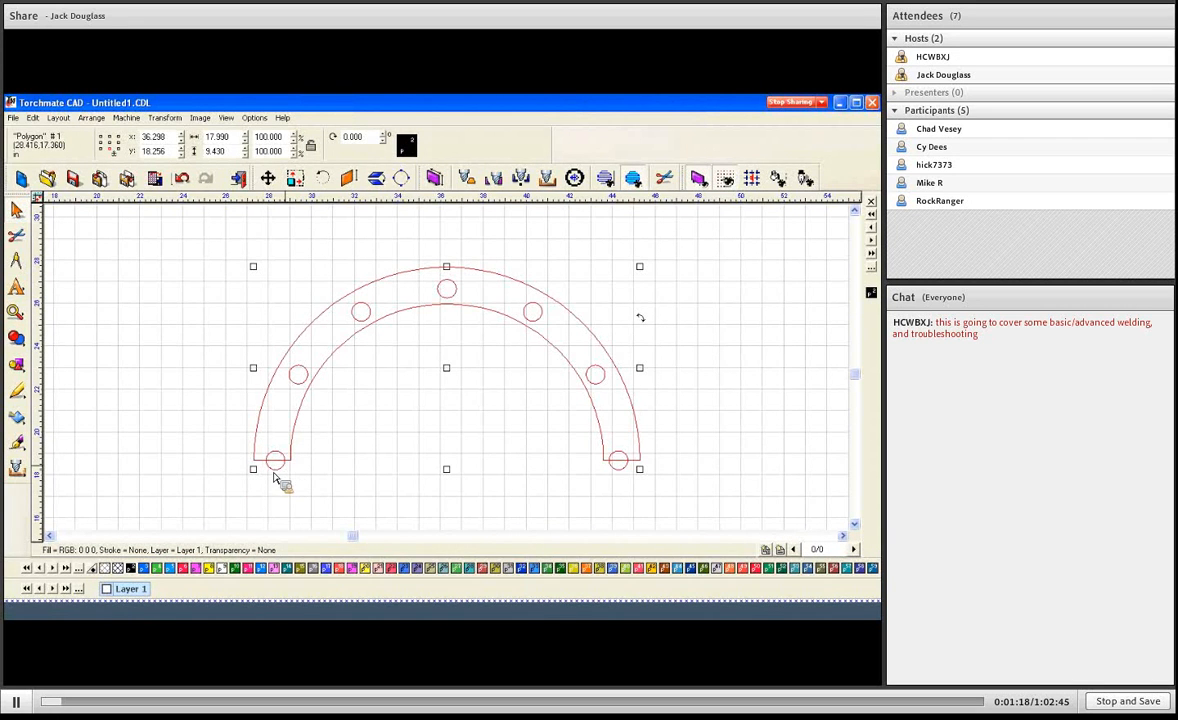
pyautogui.click(344, 474)
pyautogui.click(226, 118)
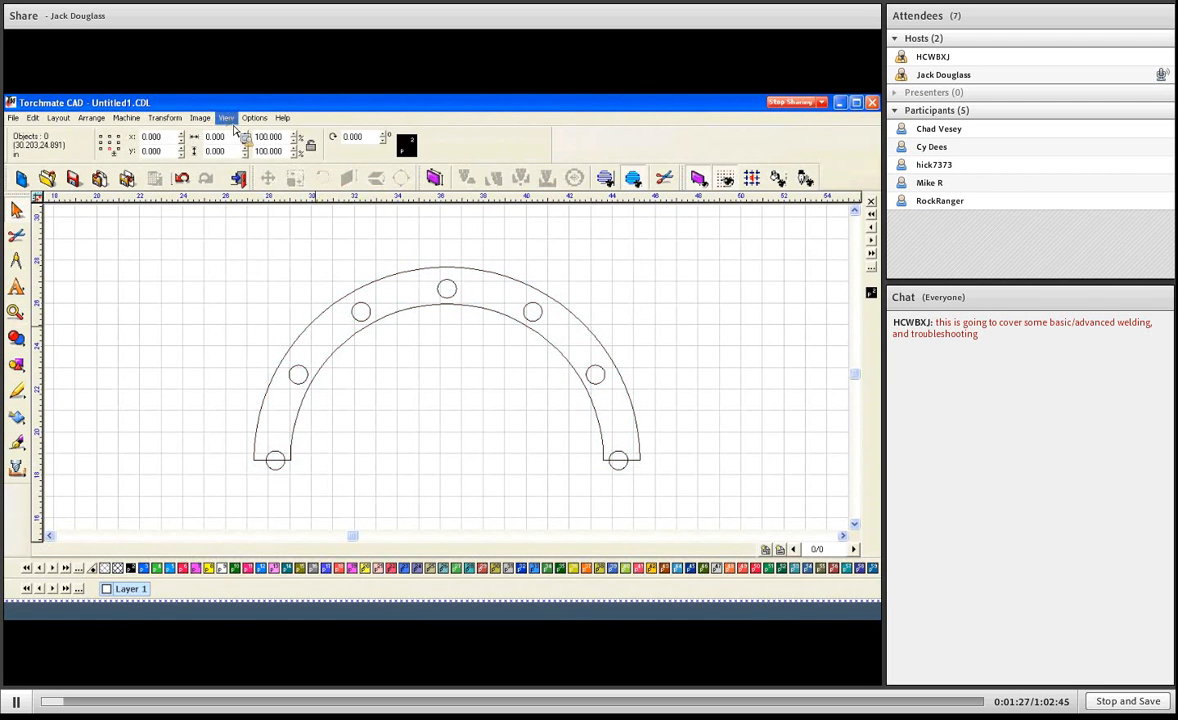
pyautogui.click(241, 146)
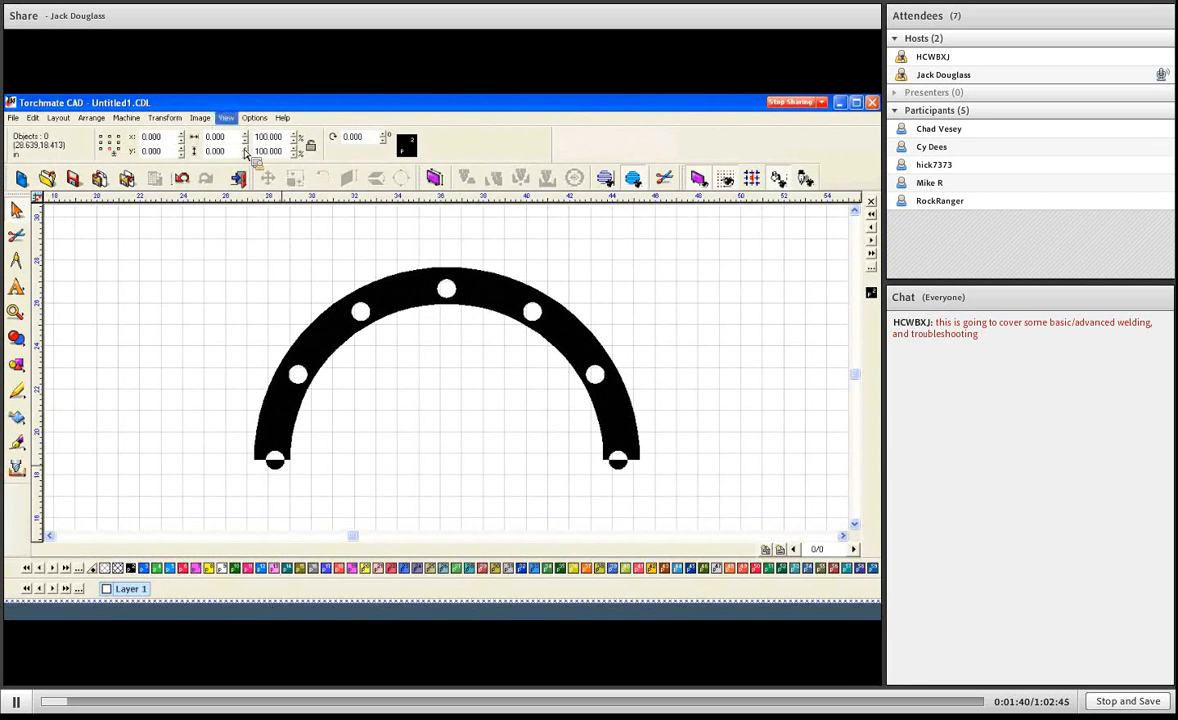
pyautogui.click(361, 309)
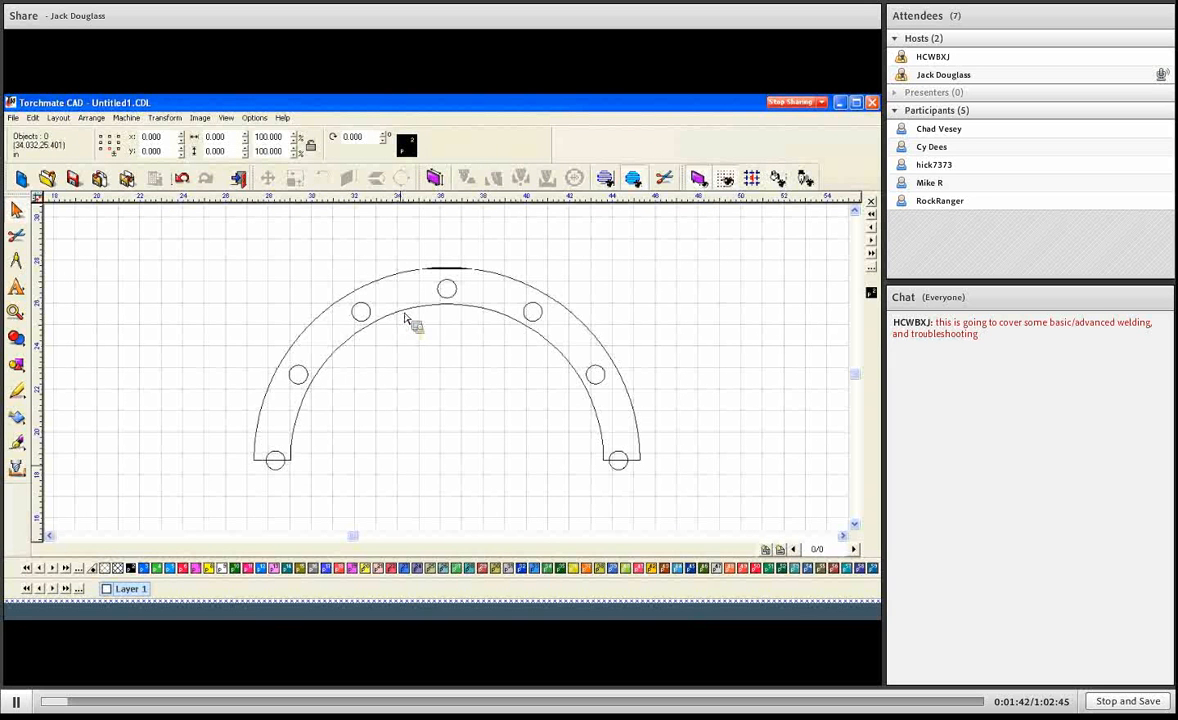
# Break the arch's combined path apart and check that its circles can be selected individually
pyautogui.click(405, 318)
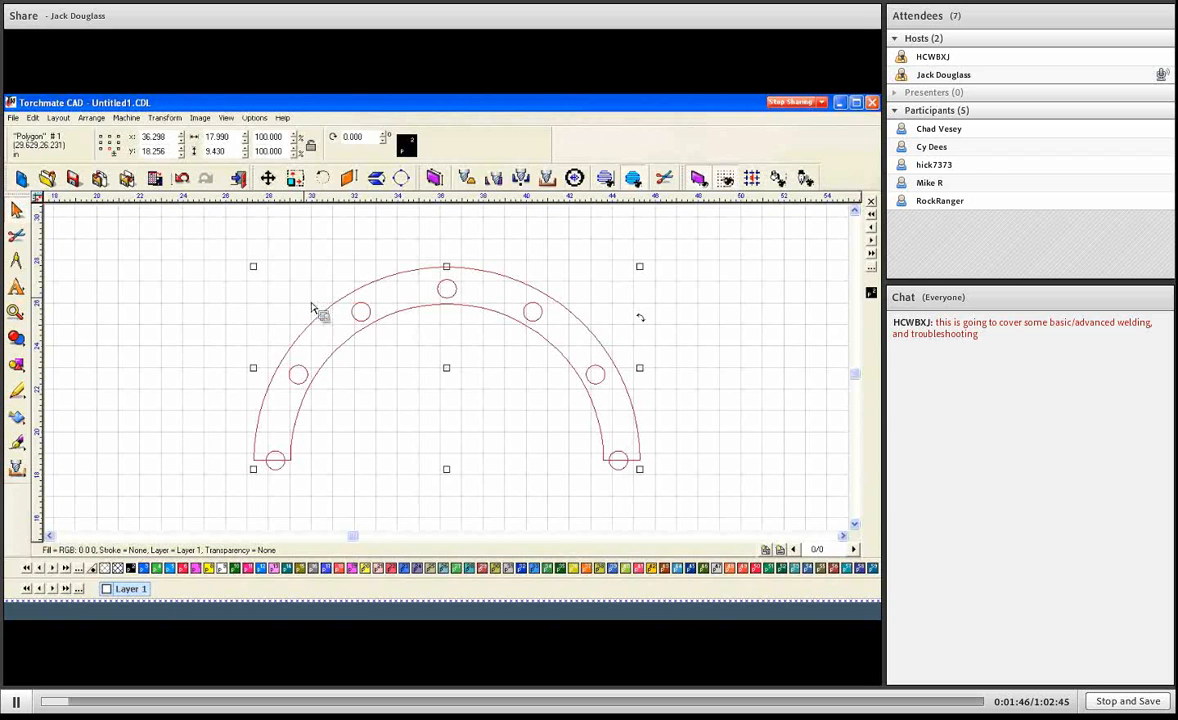
pyautogui.click(125, 118)
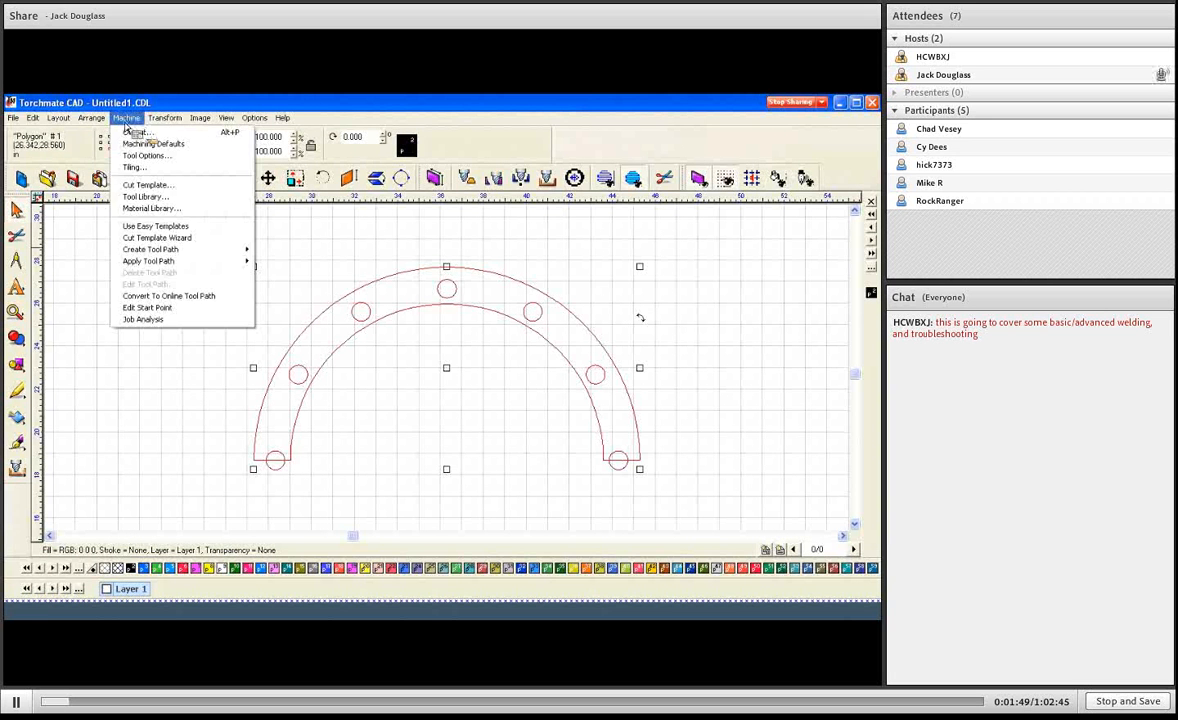
pyautogui.moveTo(120, 122)
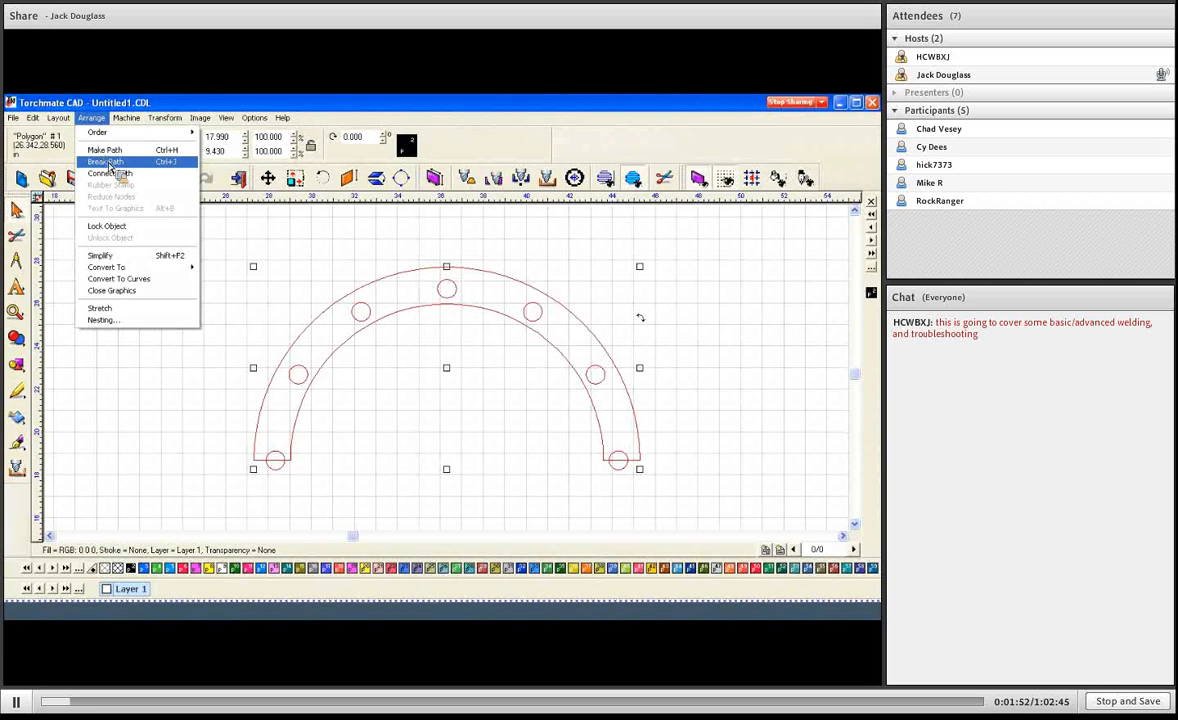
pyautogui.click(109, 162)
pyautogui.click(285, 479)
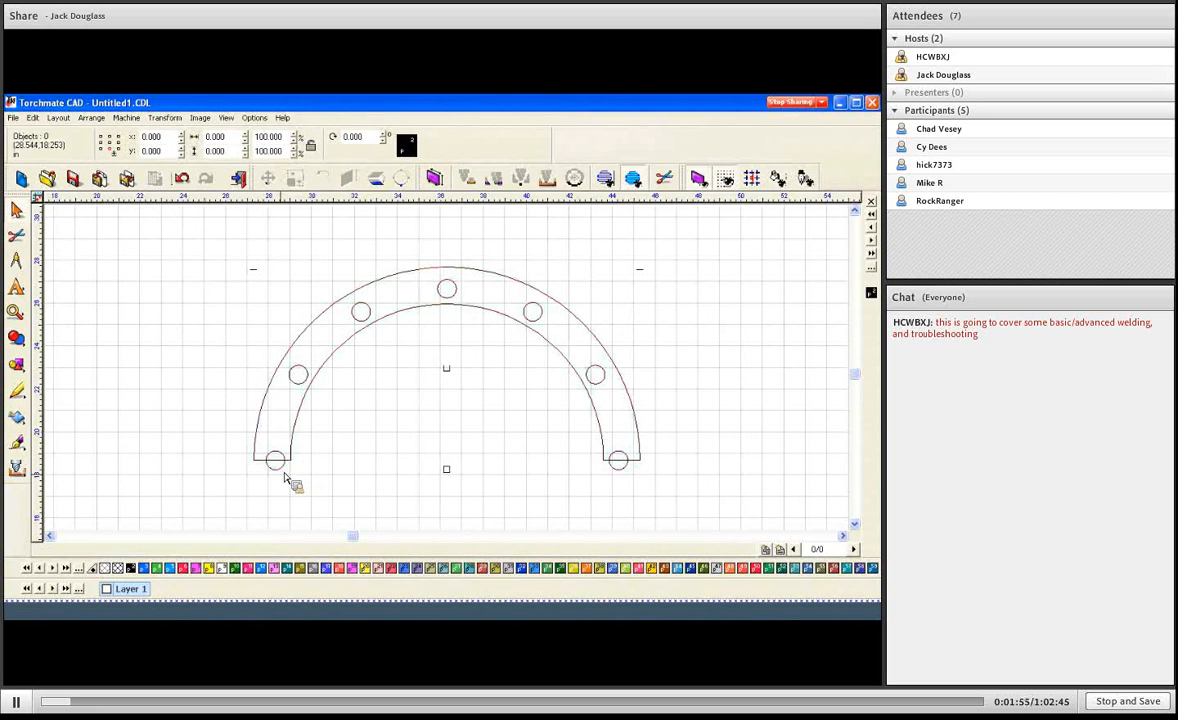
pyautogui.click(278, 468)
pyautogui.click(305, 383)
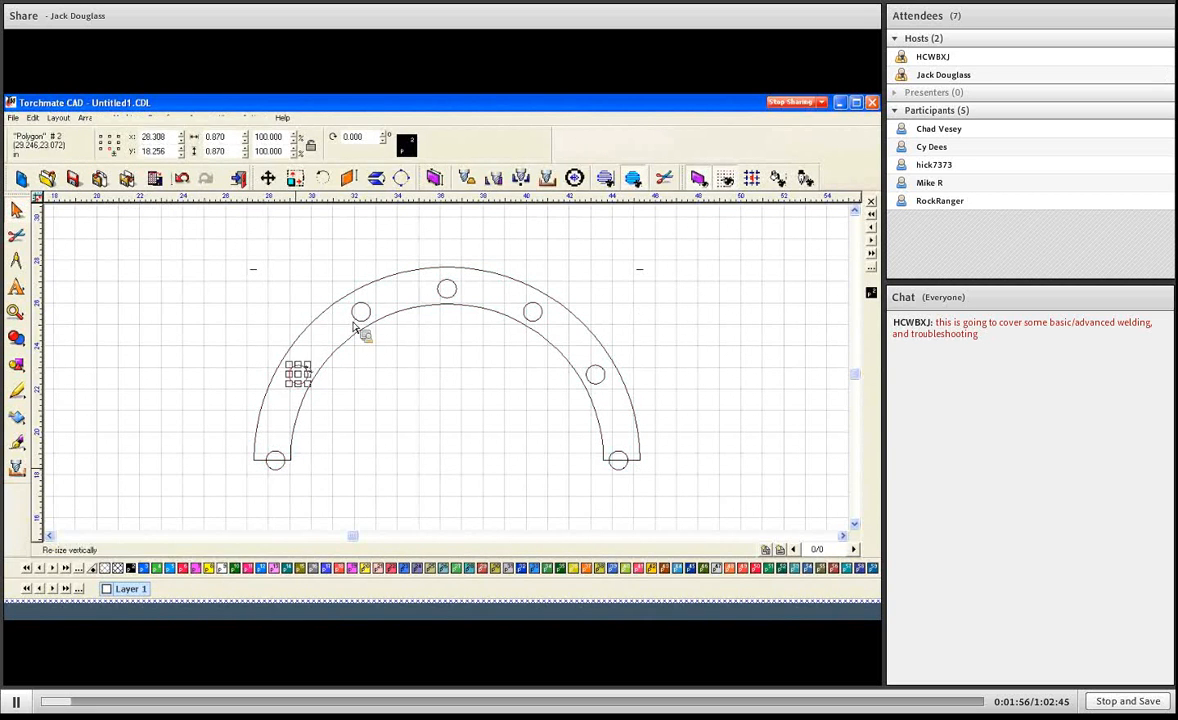
pyautogui.click(353, 326)
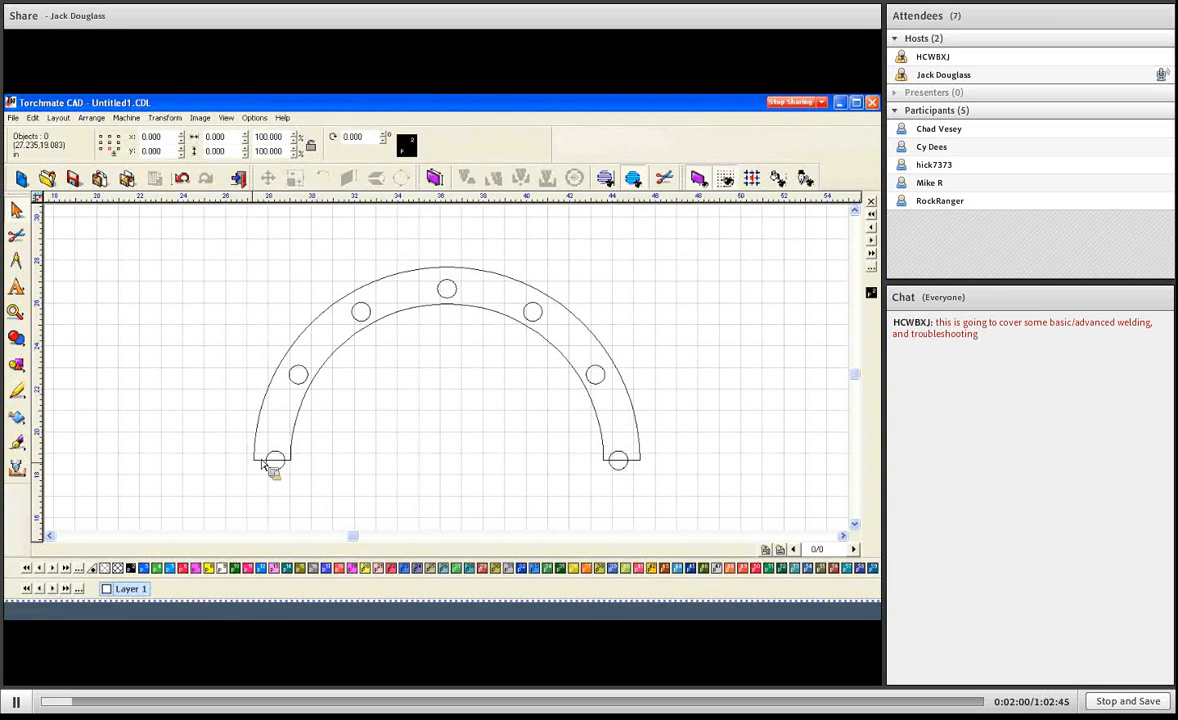
pyautogui.click(297, 476)
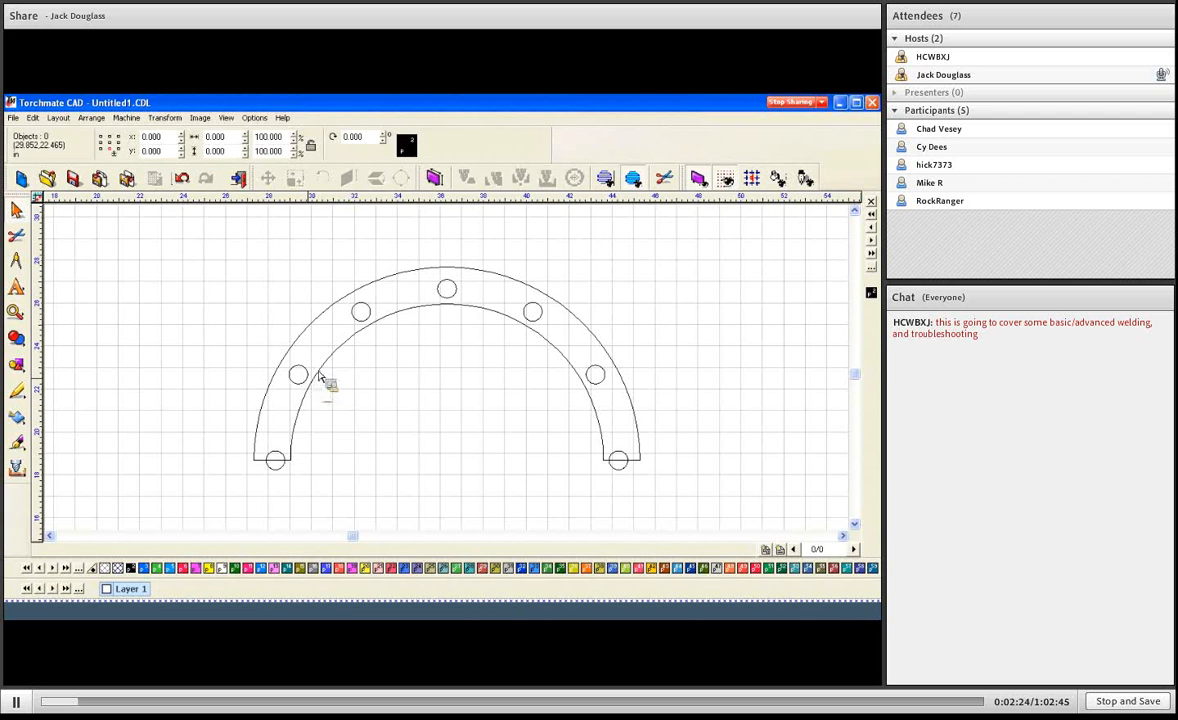
# Combine the arch outline and the five circles inside it into one path, leaving out the two end circles
pyautogui.moveTo(241, 243); pyautogui.dragTo(628, 413)
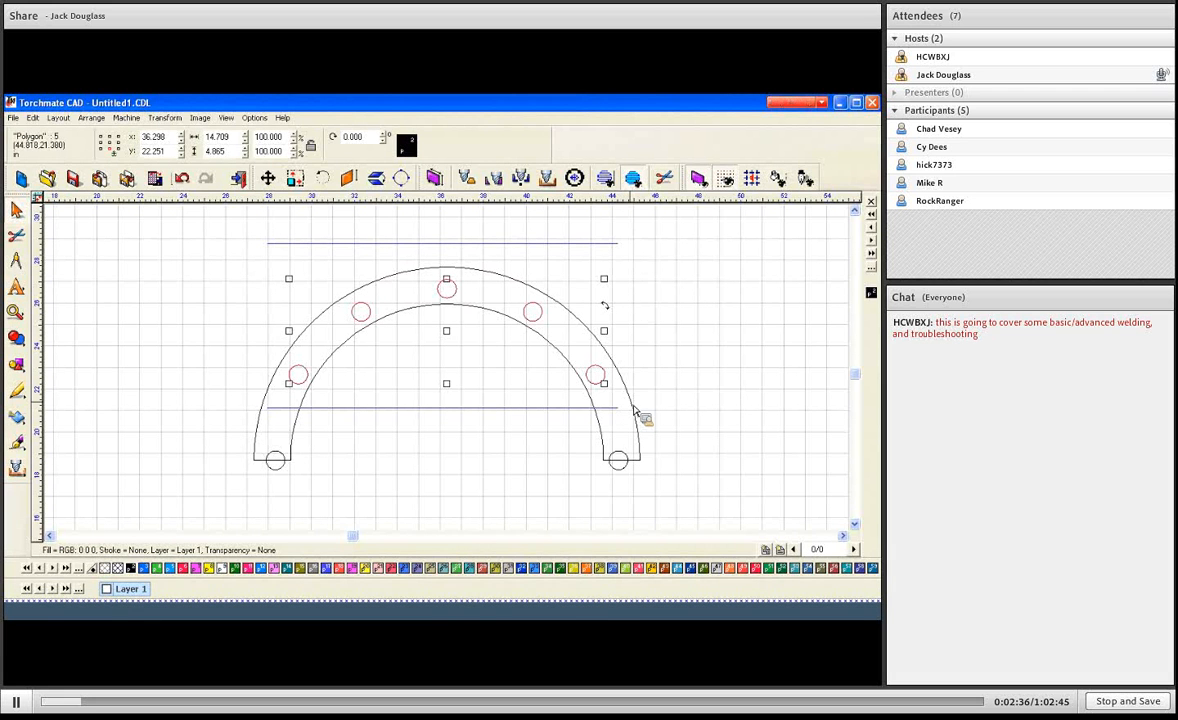
pyautogui.keyDown('shift'); pyautogui.click(632, 410); pyautogui.keyUp('shift')
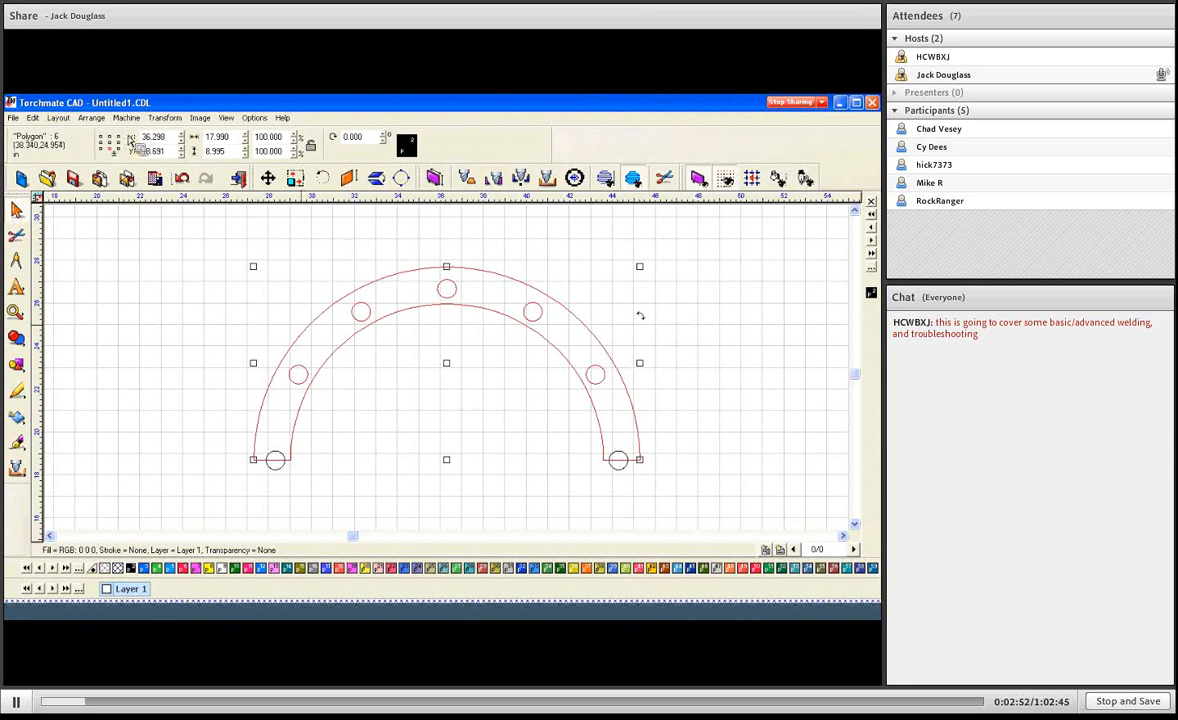
pyautogui.click(93, 118)
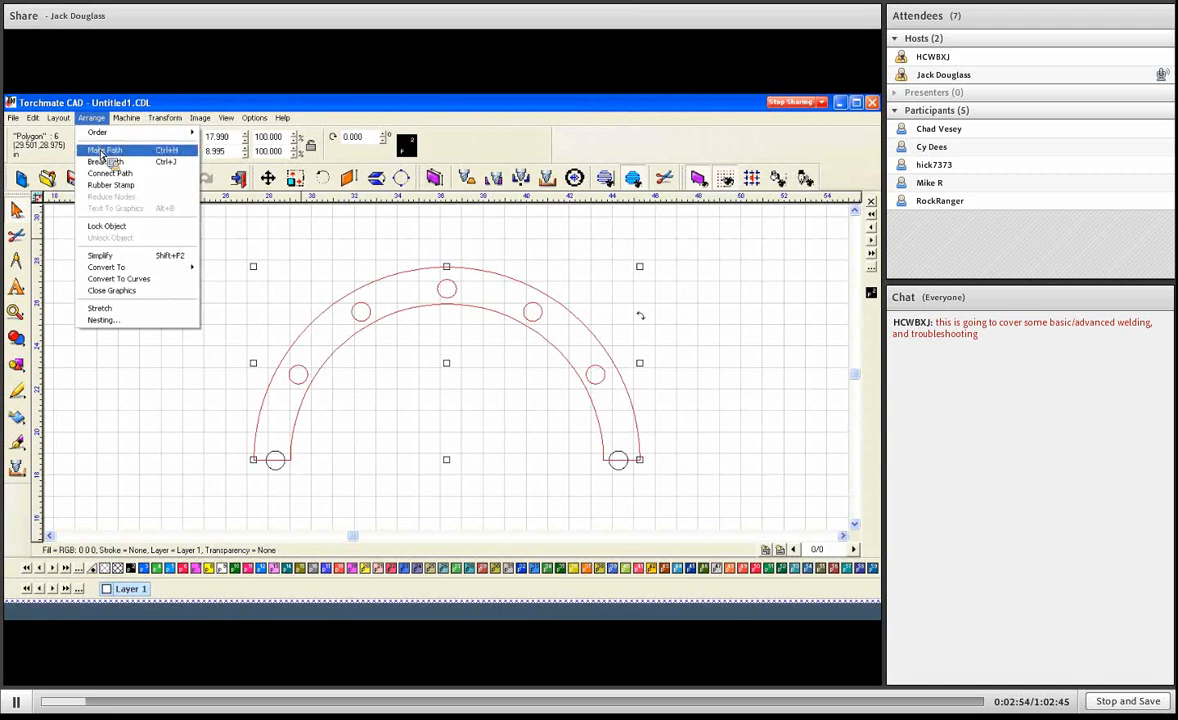
pyautogui.click(102, 150)
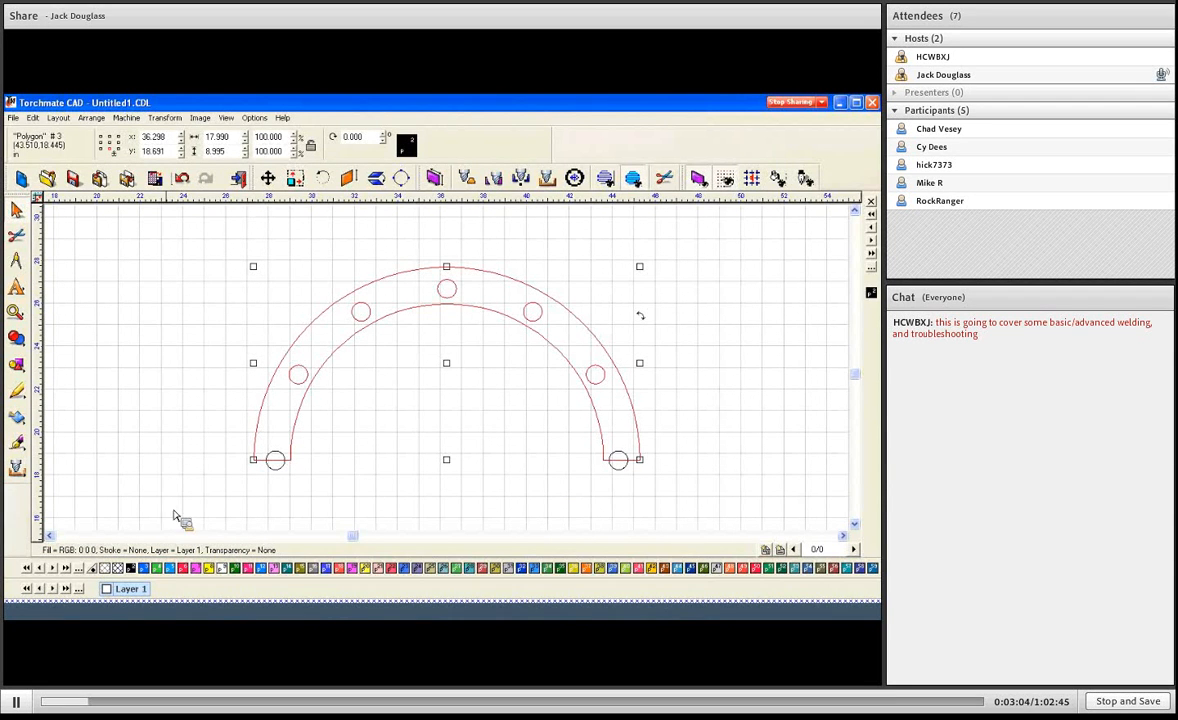
pyautogui.click(213, 275)
# Check the recombined arch and the two separate end circles with fill shown, and return to outlines
pyautogui.click(304, 390)
pyautogui.click(226, 118)
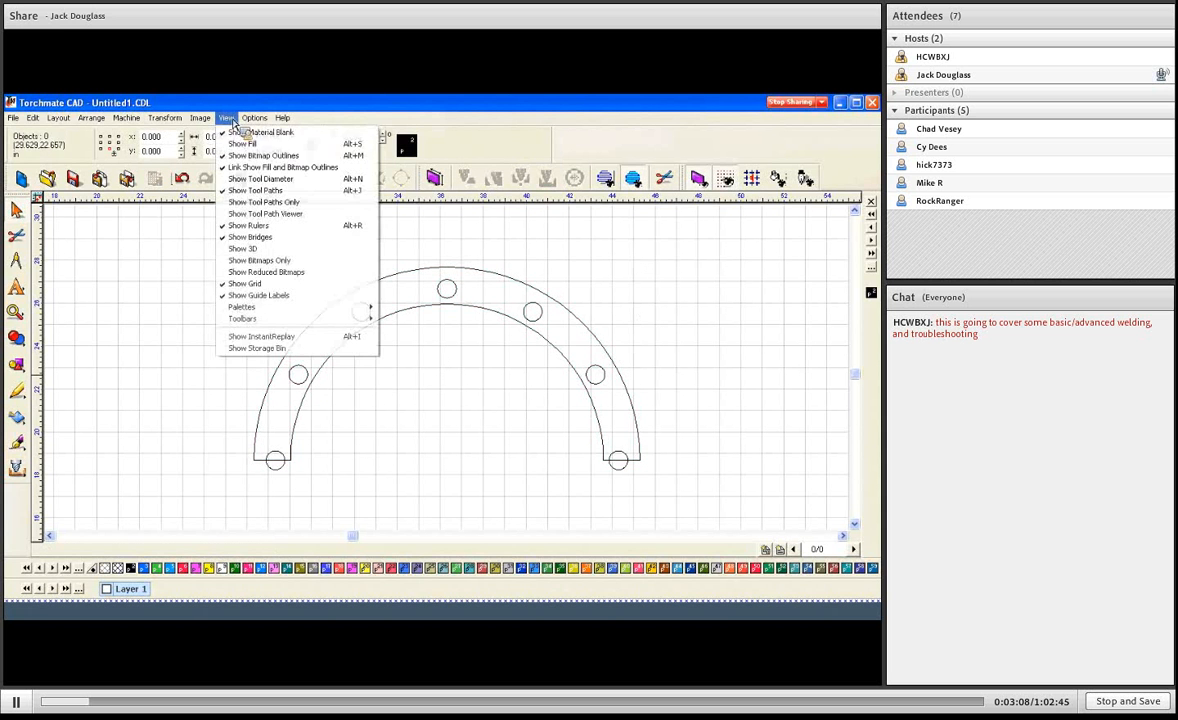
pyautogui.click(243, 144)
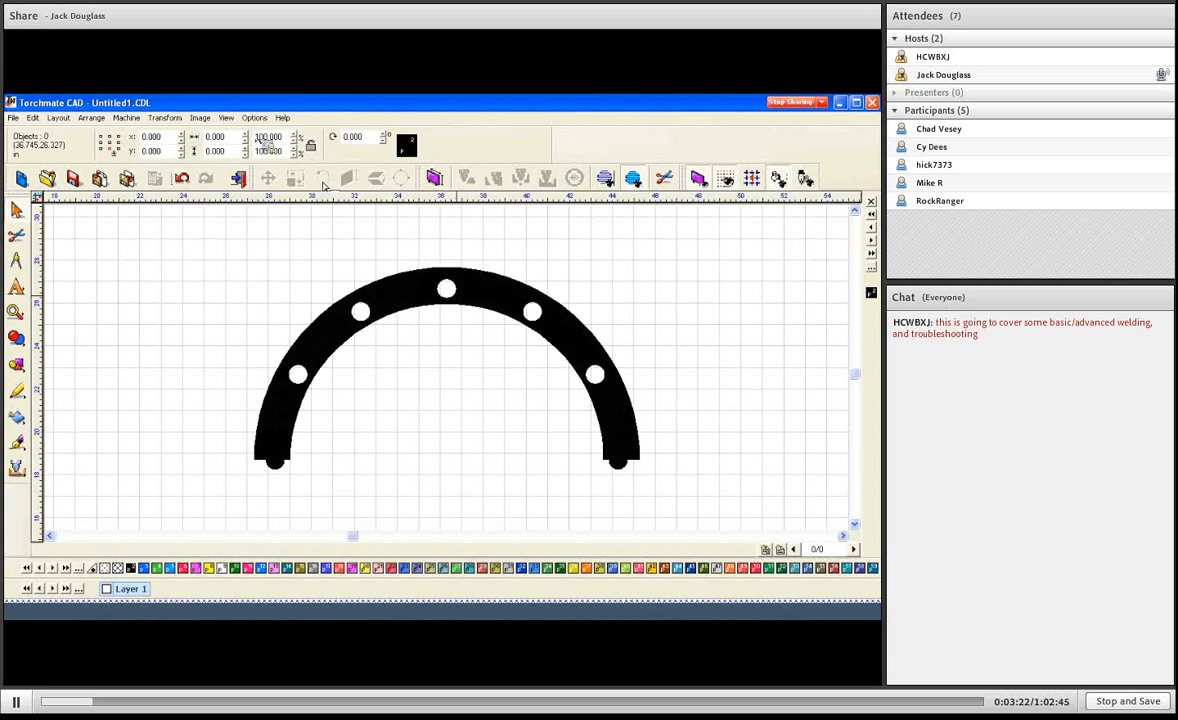
pyautogui.click(232, 119)
pyautogui.click(241, 145)
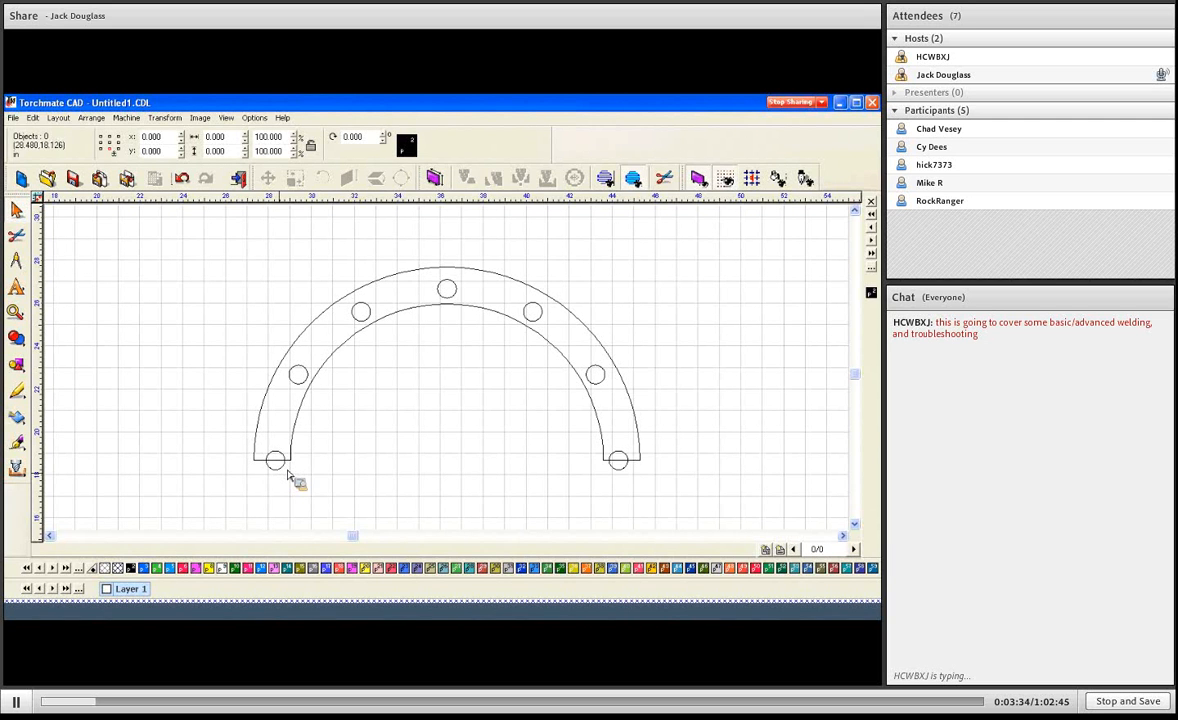
# Trim the arch's left foot with the overlapping end circle using the subtracting weld operation
pyautogui.click(276, 451)
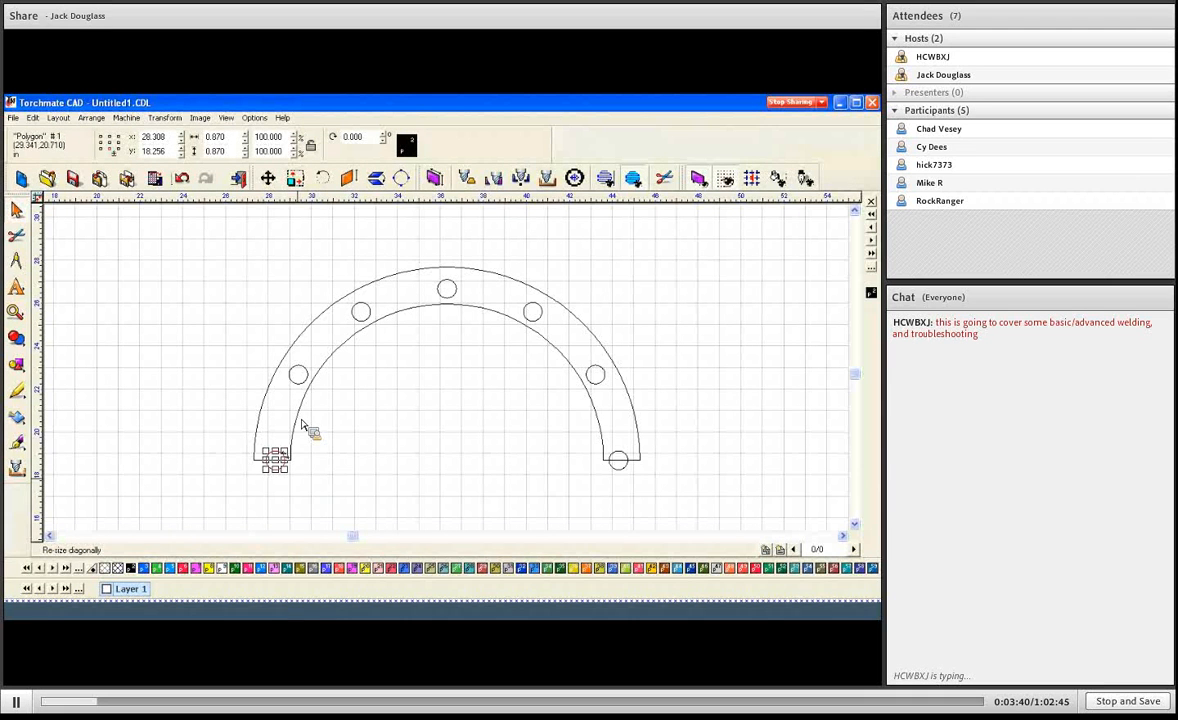
pyautogui.click(260, 412)
pyautogui.click(391, 276)
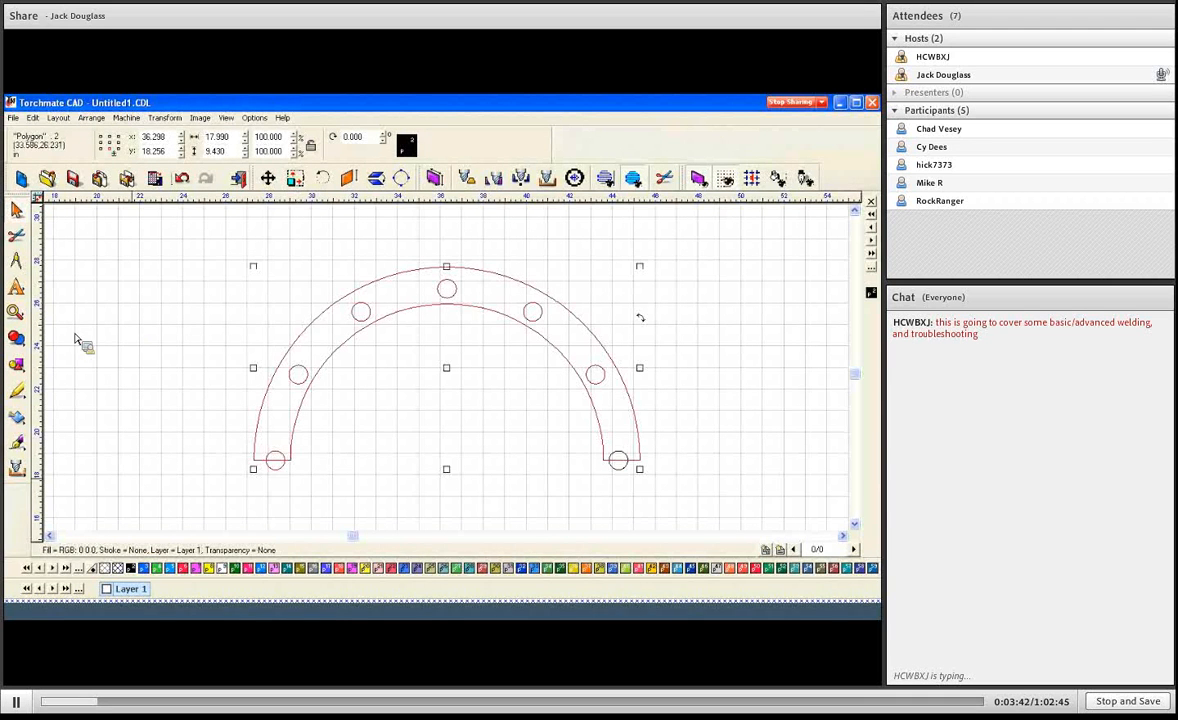
pyautogui.click(29, 346)
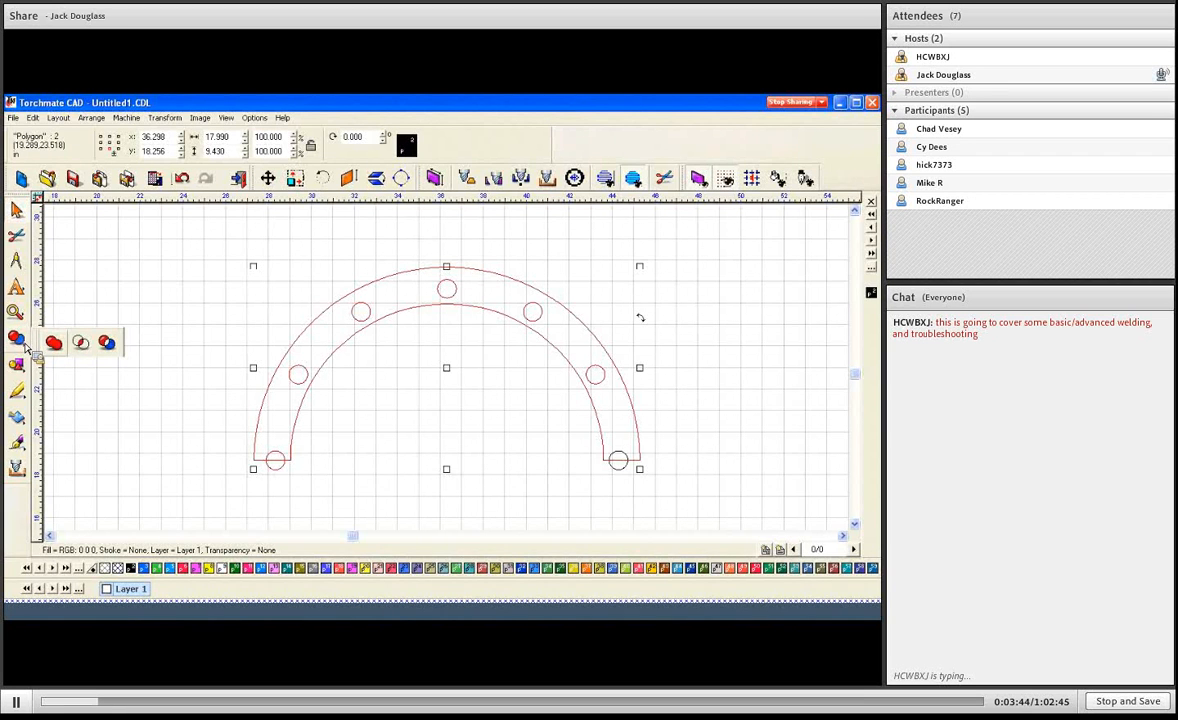
pyautogui.click(117, 345)
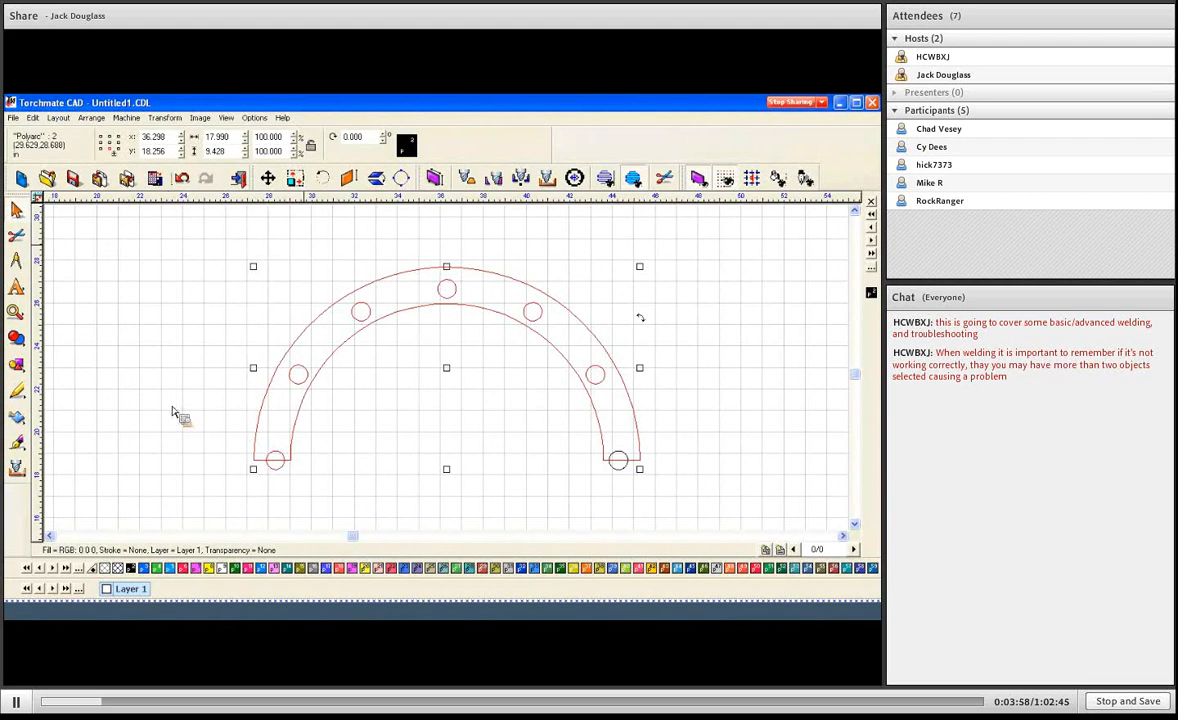
# Move the leftover half circle away from the arch's left foot and delete it
pyautogui.click(275, 478)
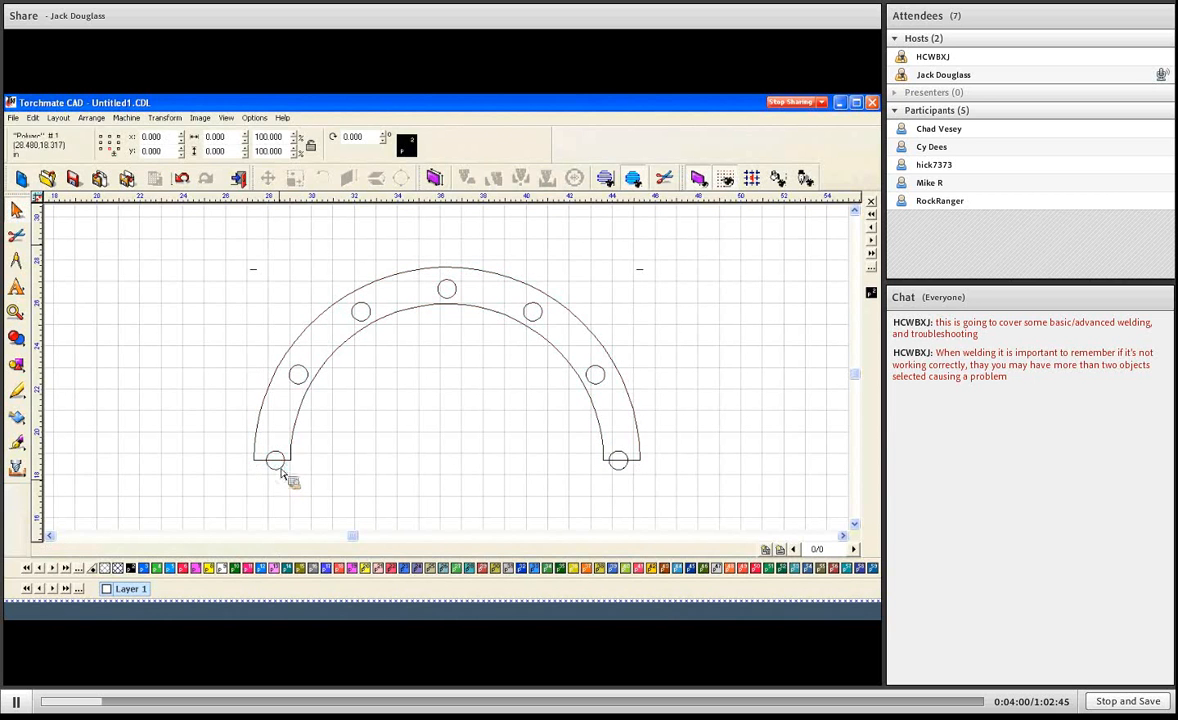
pyautogui.click(275, 467)
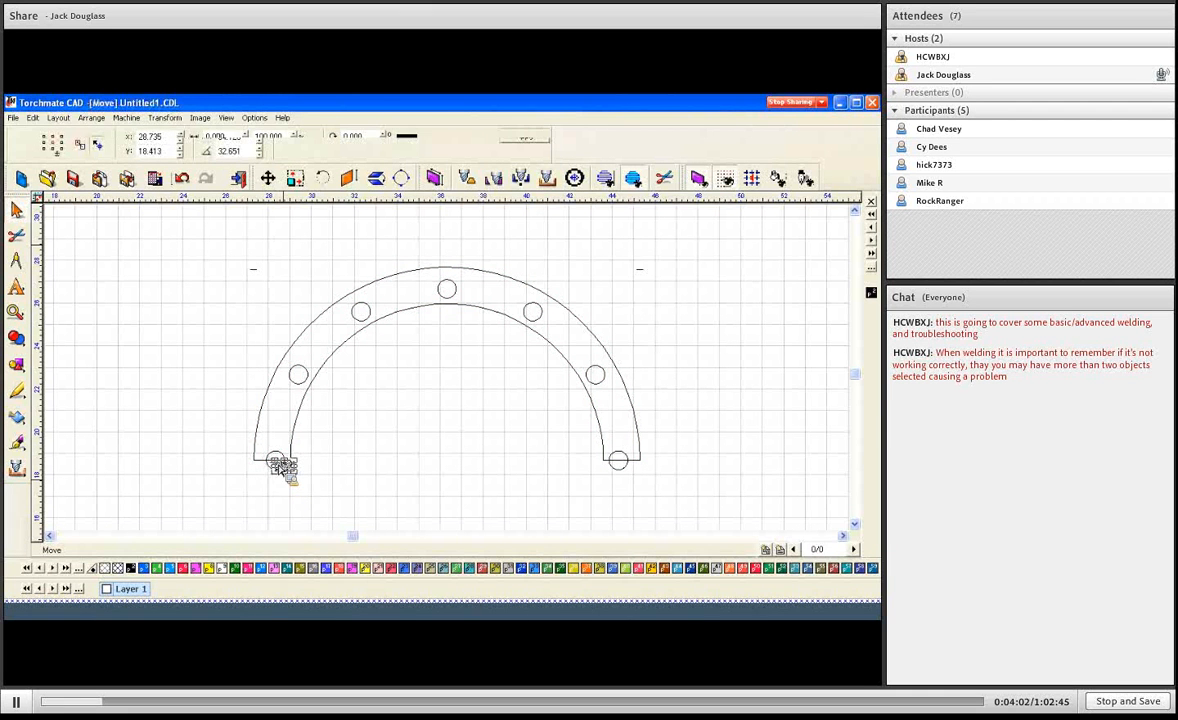
pyautogui.click(352, 481)
pyautogui.press('Delete')
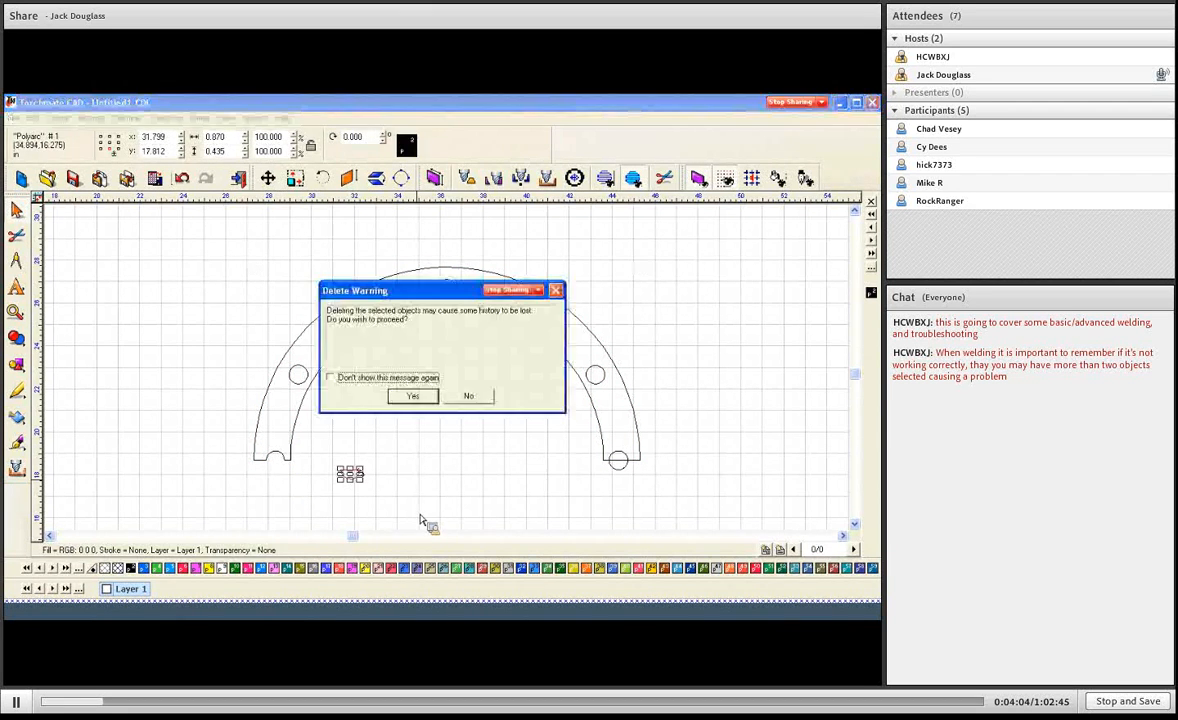
pyautogui.click(411, 397)
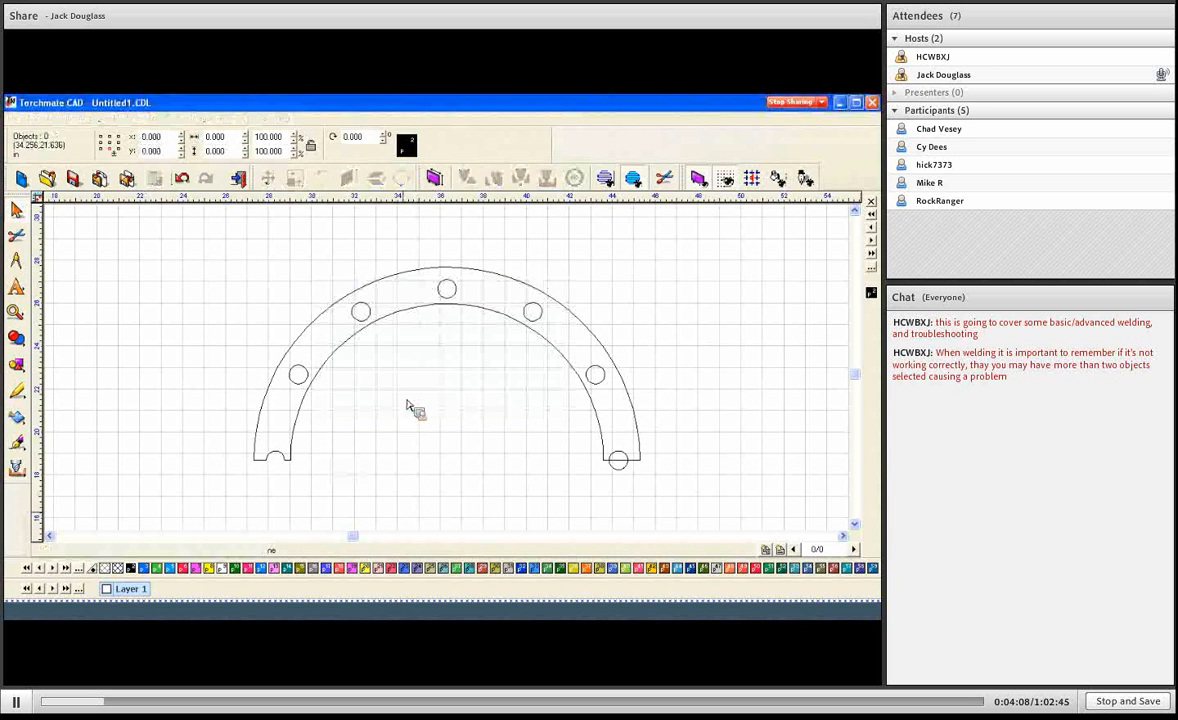
# Trim the arch's right foot with its end circle using the same weld operation, and delete the leftover half circle
pyautogui.click(641, 465)
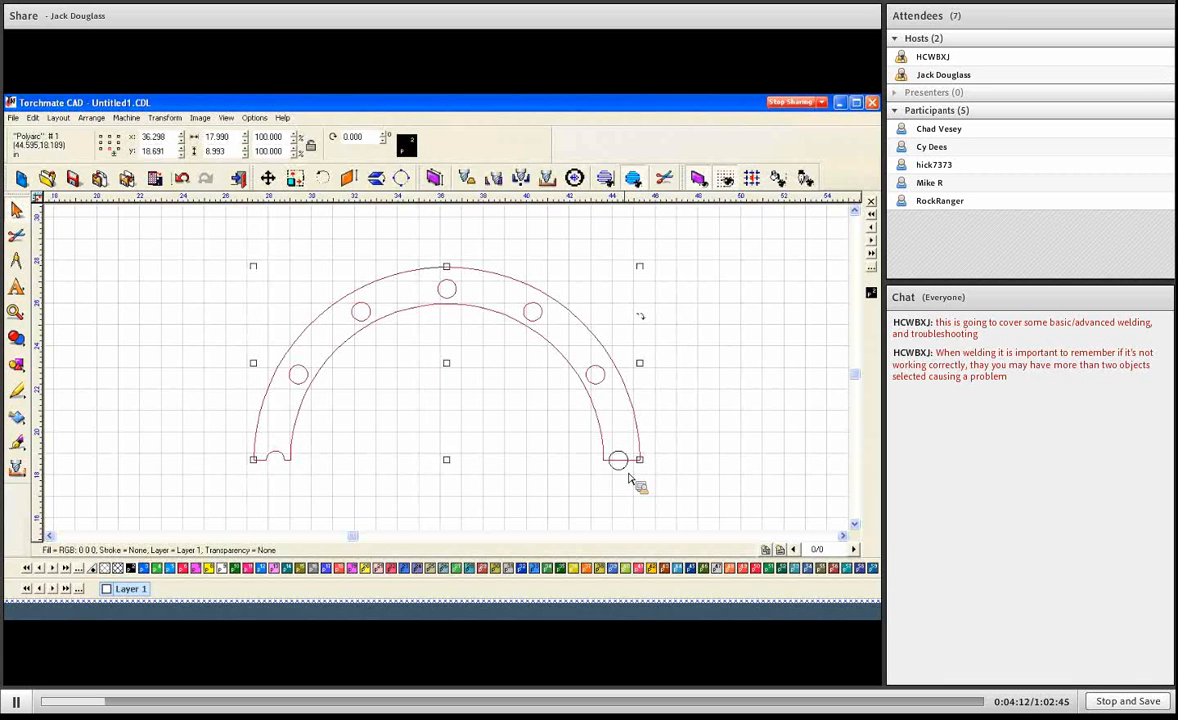
pyautogui.keyDown('shift'); pyautogui.click(627, 474); pyautogui.keyUp('shift')
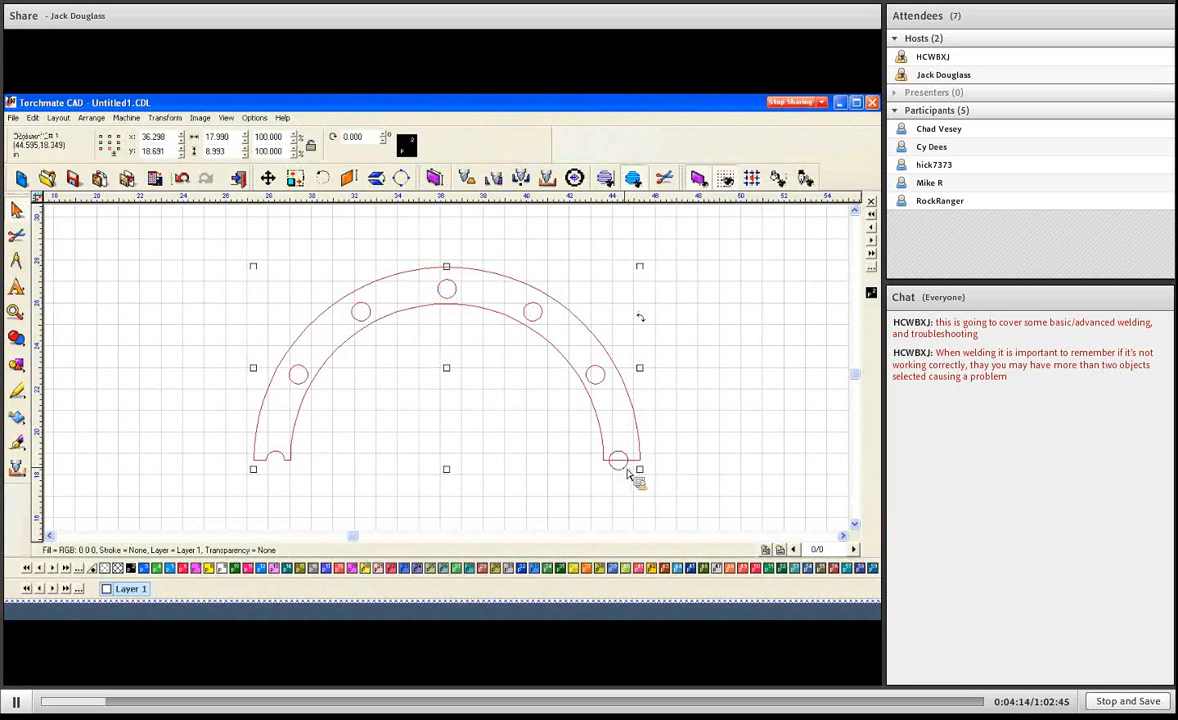
pyautogui.click(20, 337)
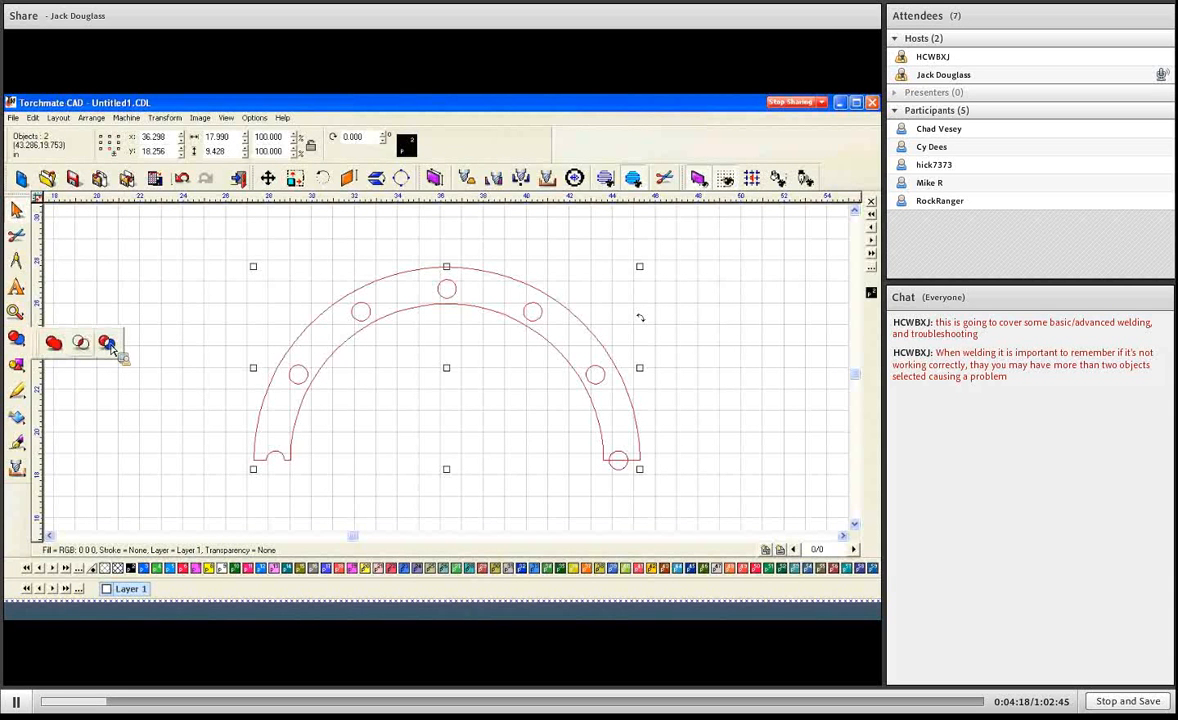
pyautogui.click(108, 343)
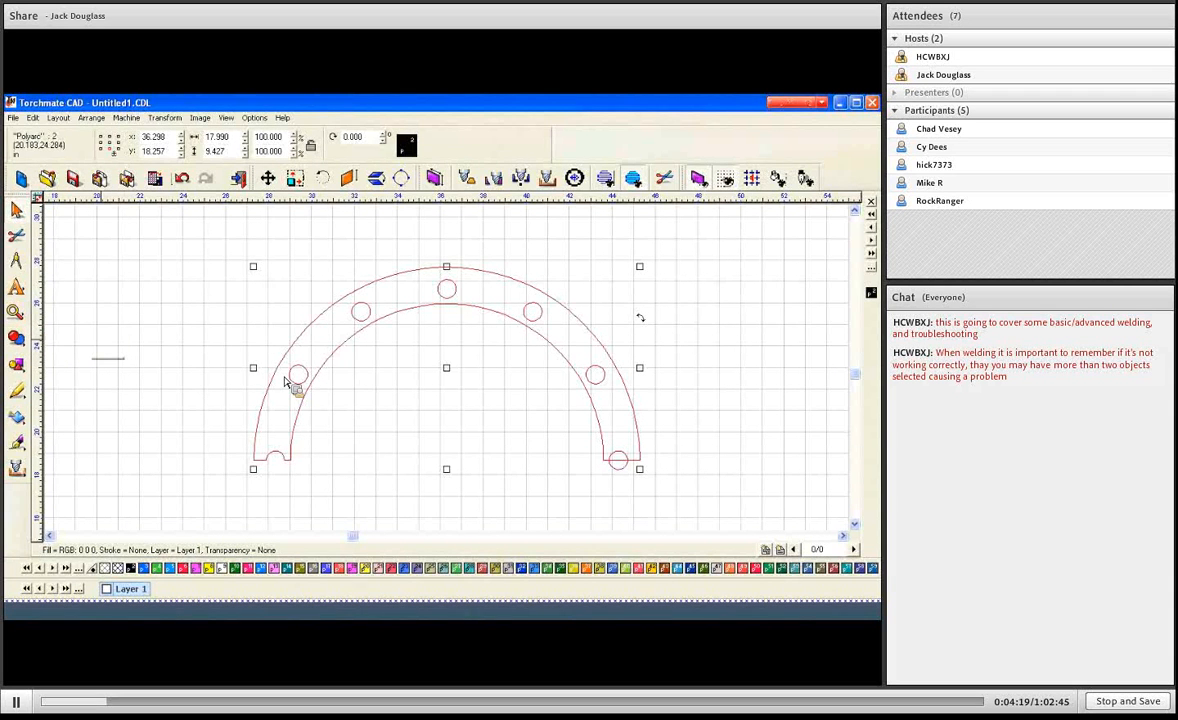
pyautogui.click(621, 474)
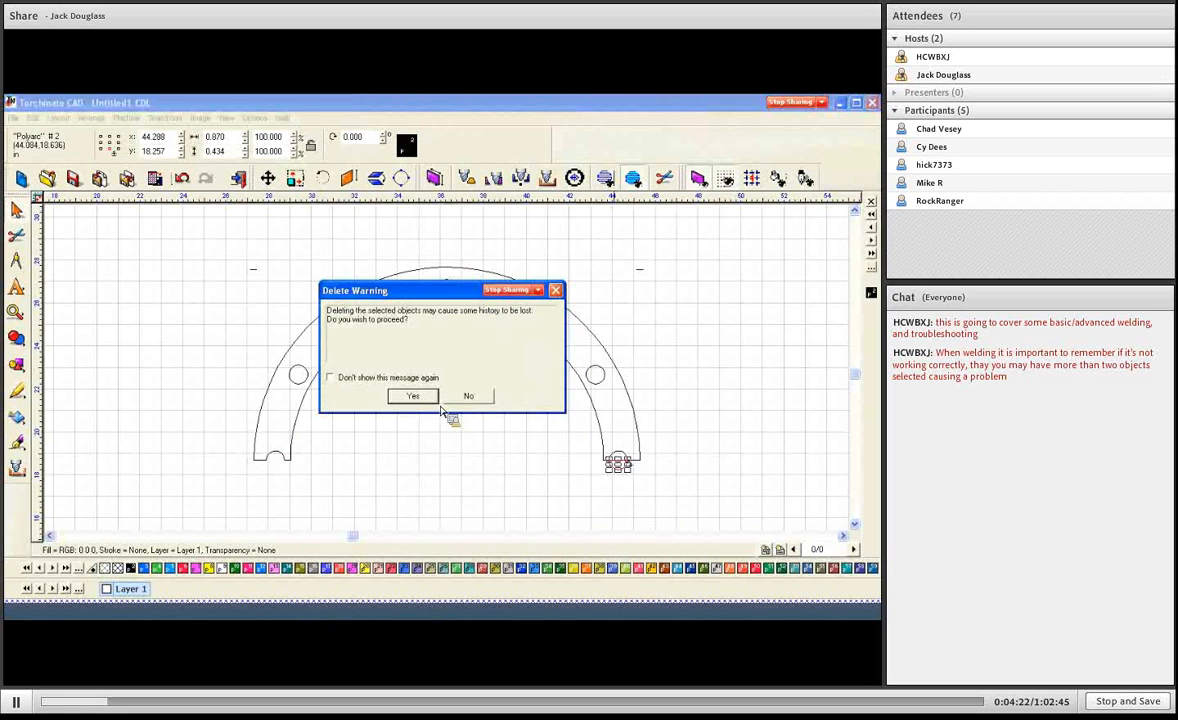
pyautogui.click(412, 396)
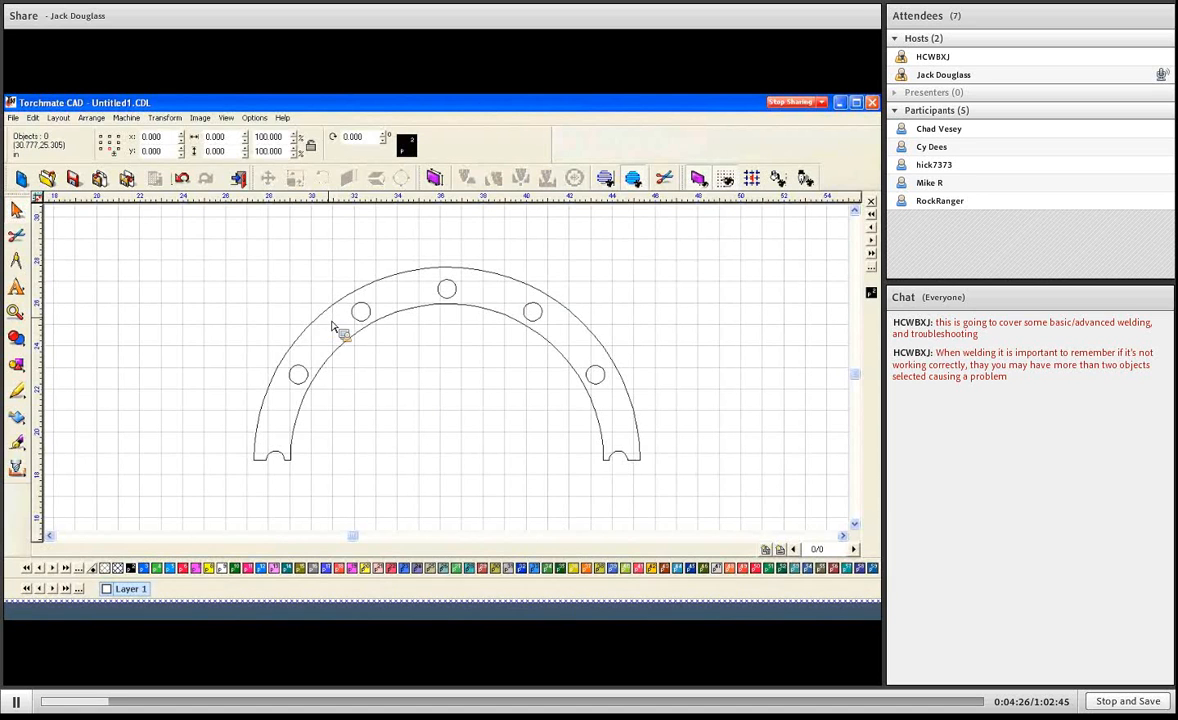
# Turn on the fill display to check the notched arch, and delete the whole arch
pyautogui.click(226, 117)
pyautogui.click(246, 150)
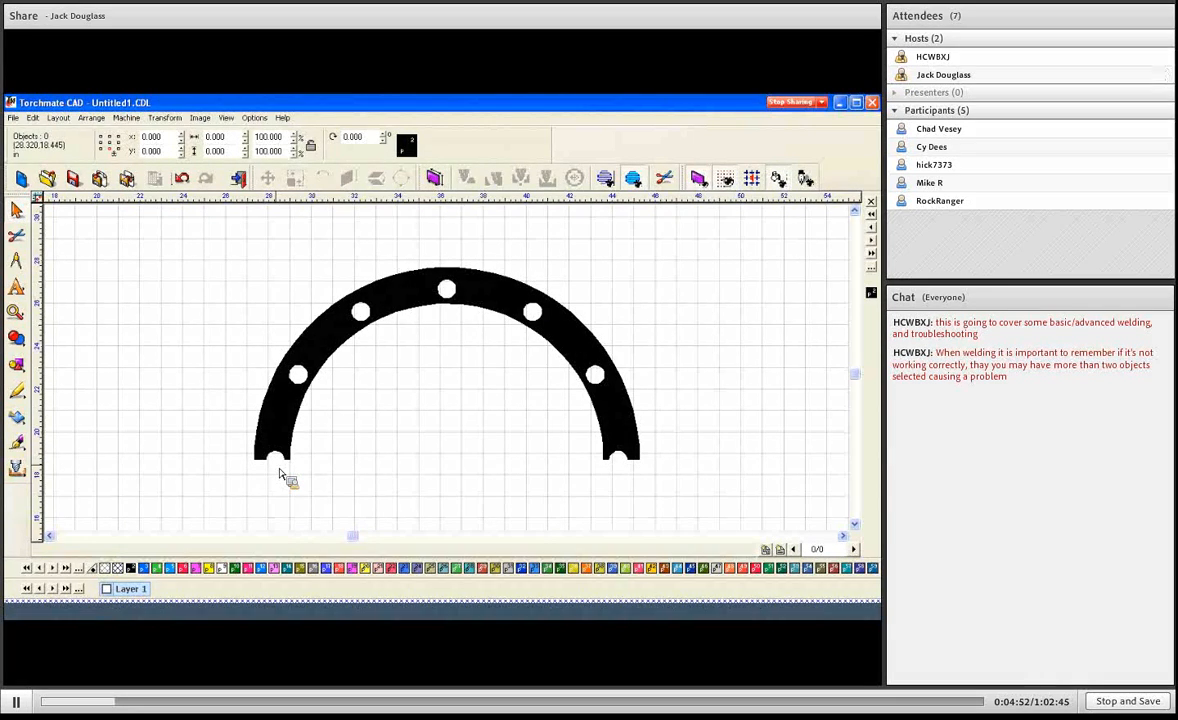
pyautogui.click(489, 313)
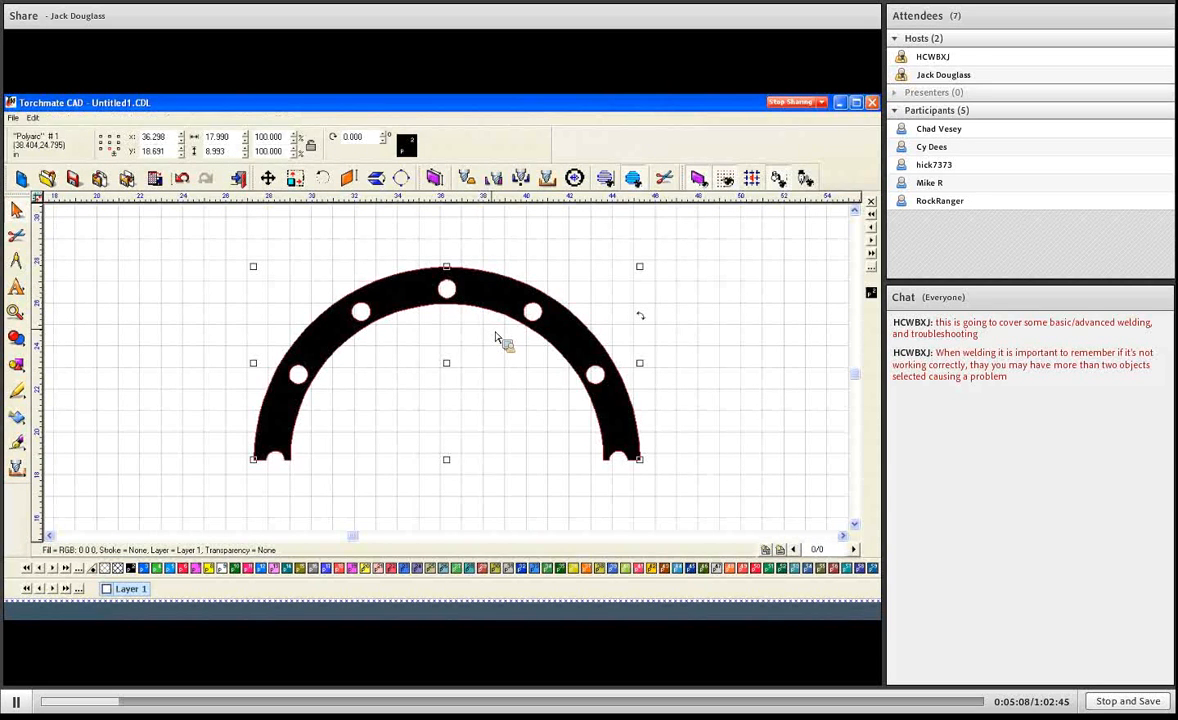
pyautogui.press('Delete')
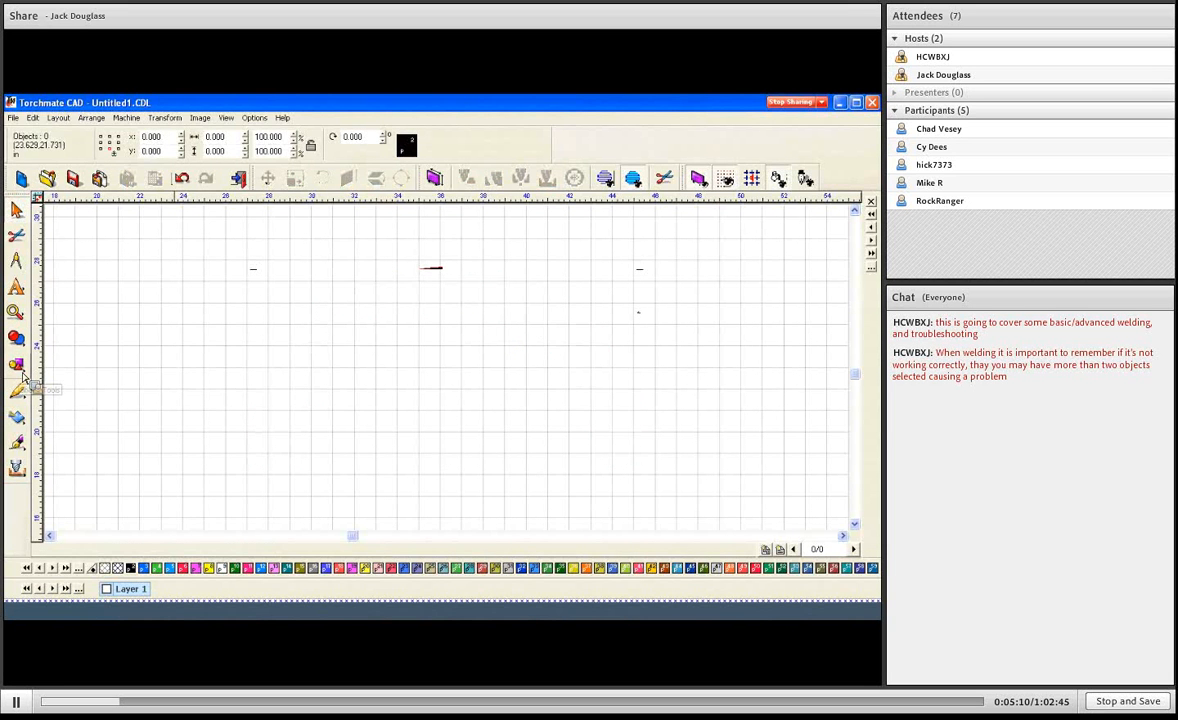
# Draw a circle about 13.1 in across in the empty drawing and turn off the fill display so only its outline shows
pyautogui.click(22, 368)
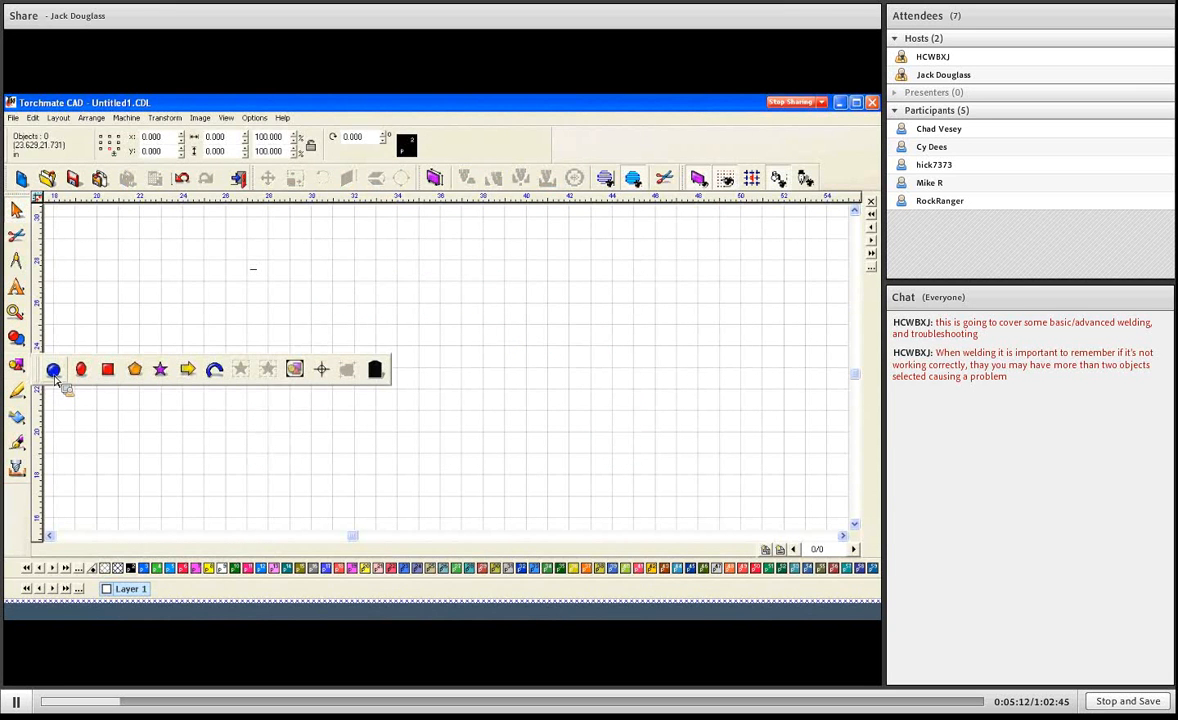
pyautogui.click(55, 370)
pyautogui.moveTo(418, 268); pyautogui.dragTo(608, 488)
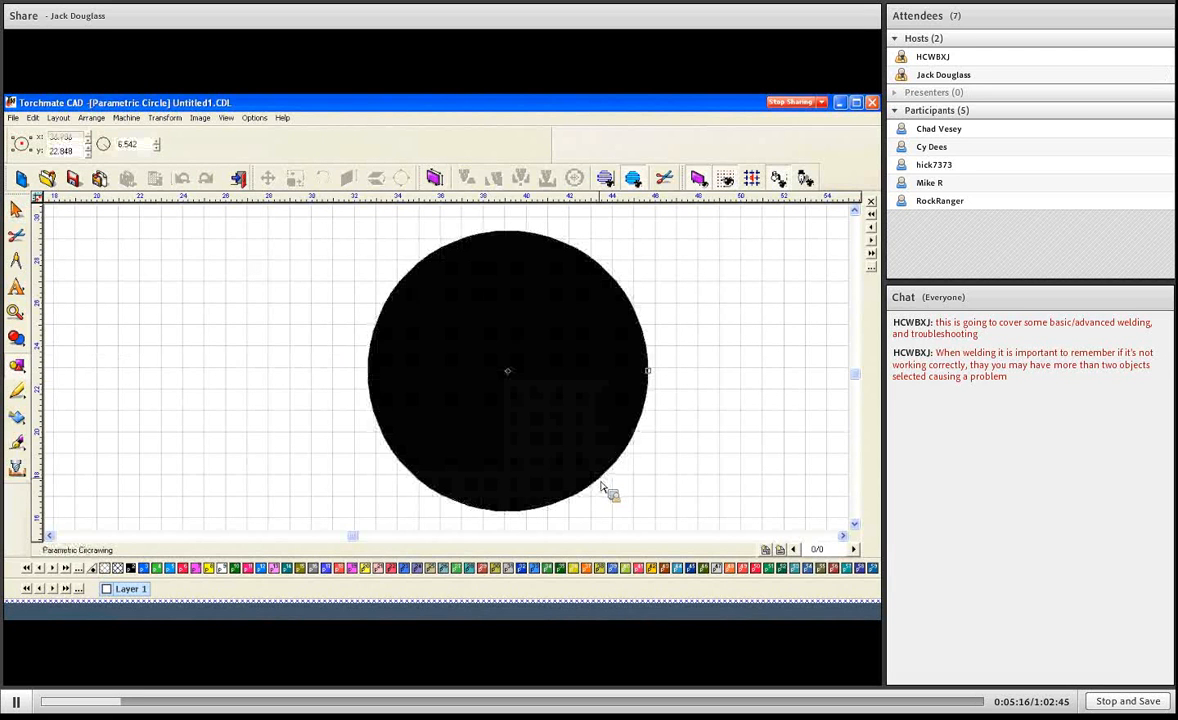
pyautogui.click(228, 118)
pyautogui.click(239, 145)
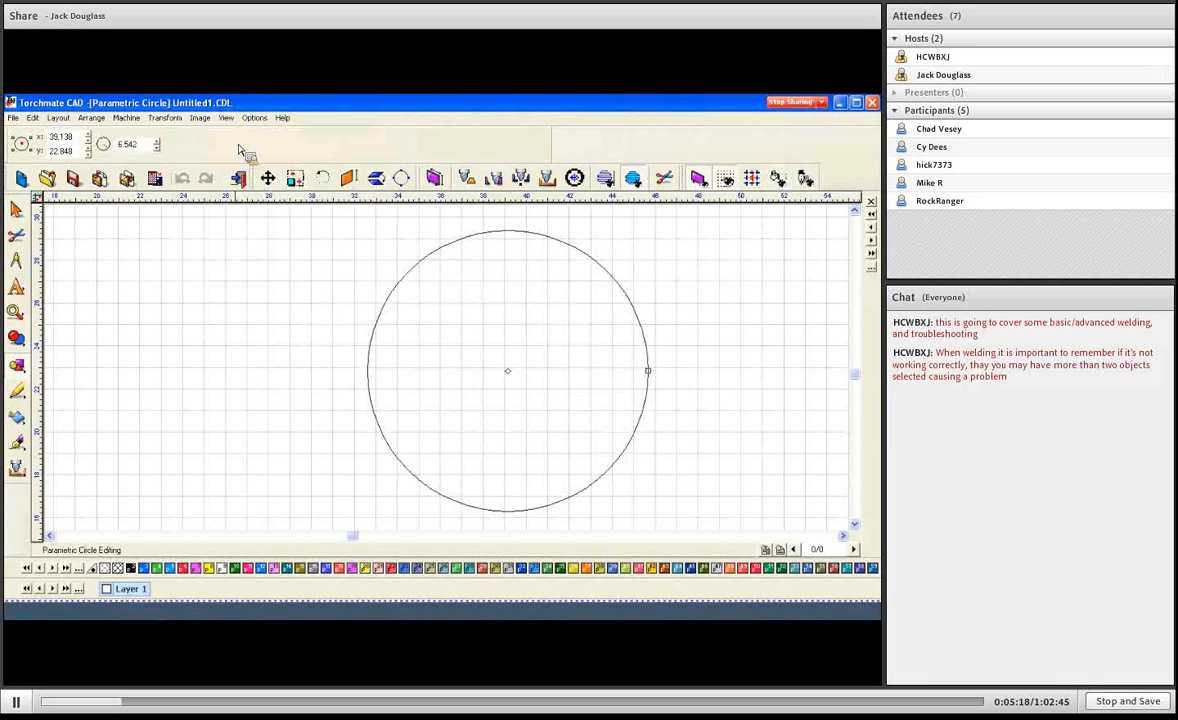
pyautogui.click(385, 258)
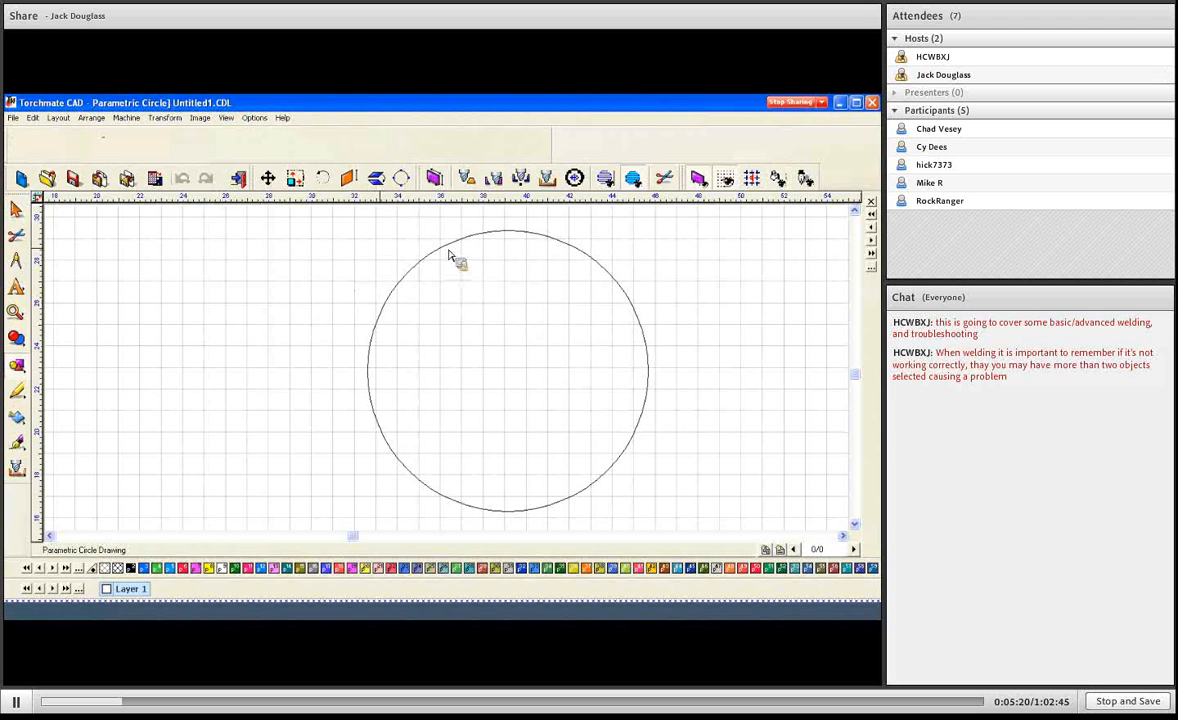
pyautogui.rightClick(449, 255)
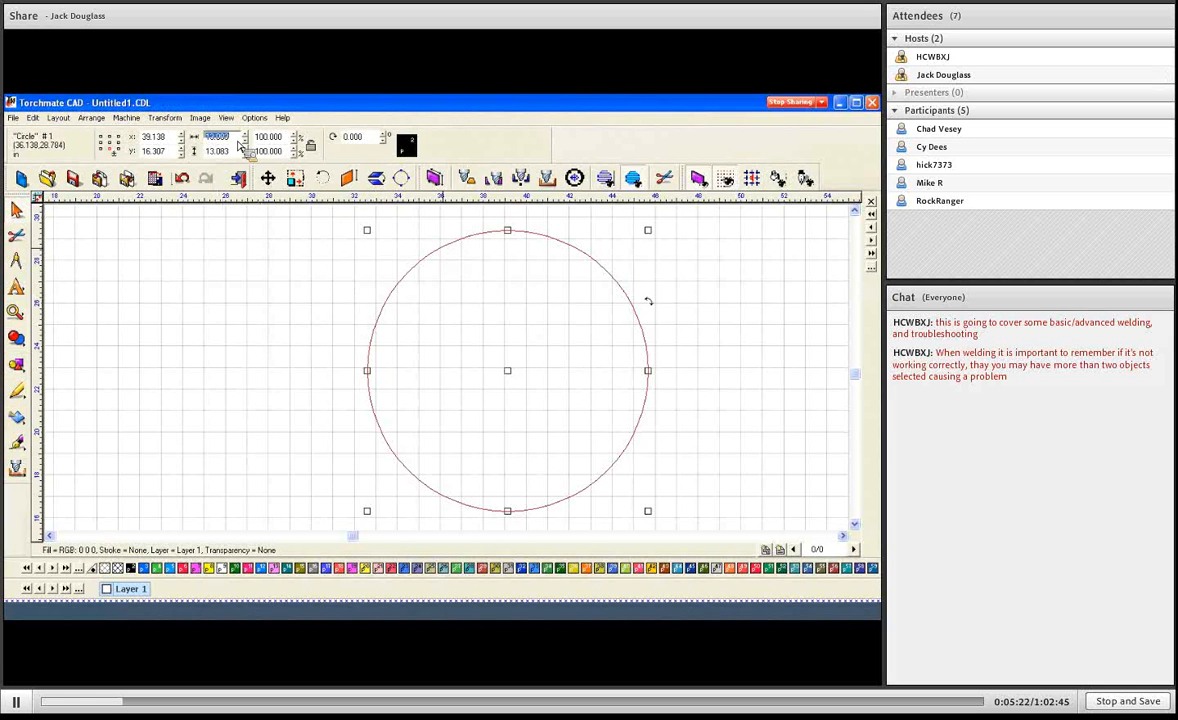
# Set the circle's width and height to 9 in, and deselect it
pyautogui.moveTo(205, 137); pyautogui.dragTo(238, 145)
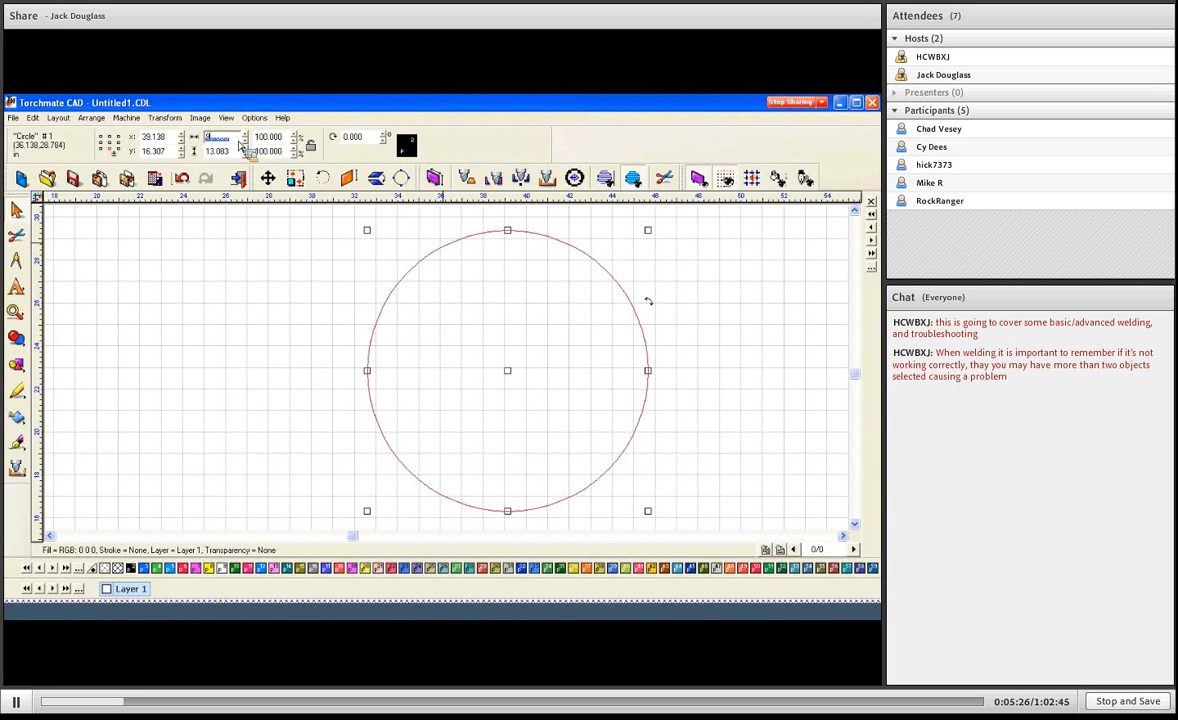
pyautogui.write('9')
pyautogui.press('Tab')
pyautogui.write('9')
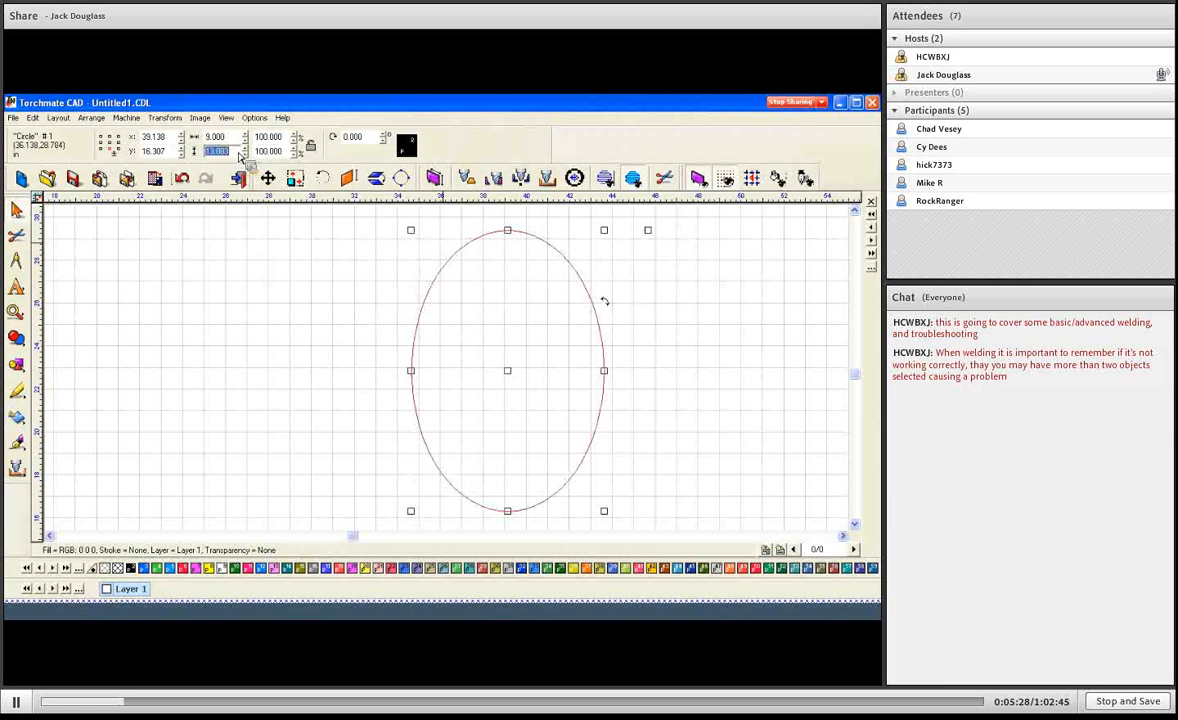
pyautogui.press('Return')
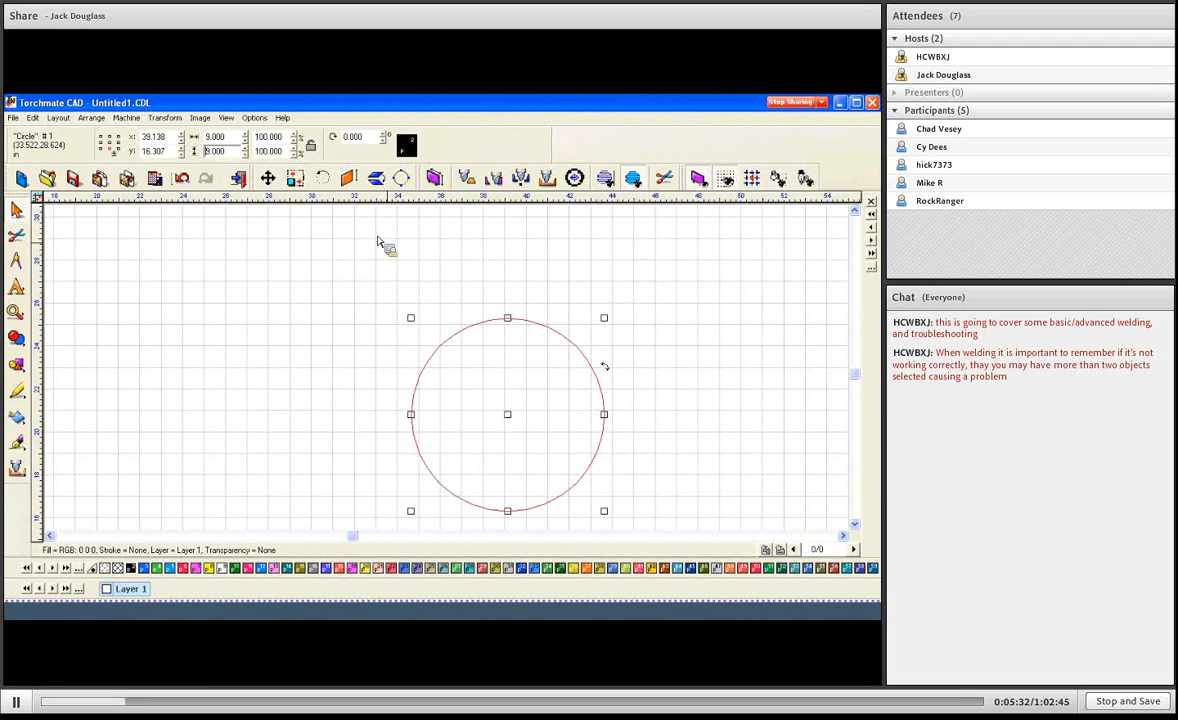
pyautogui.click(345, 258)
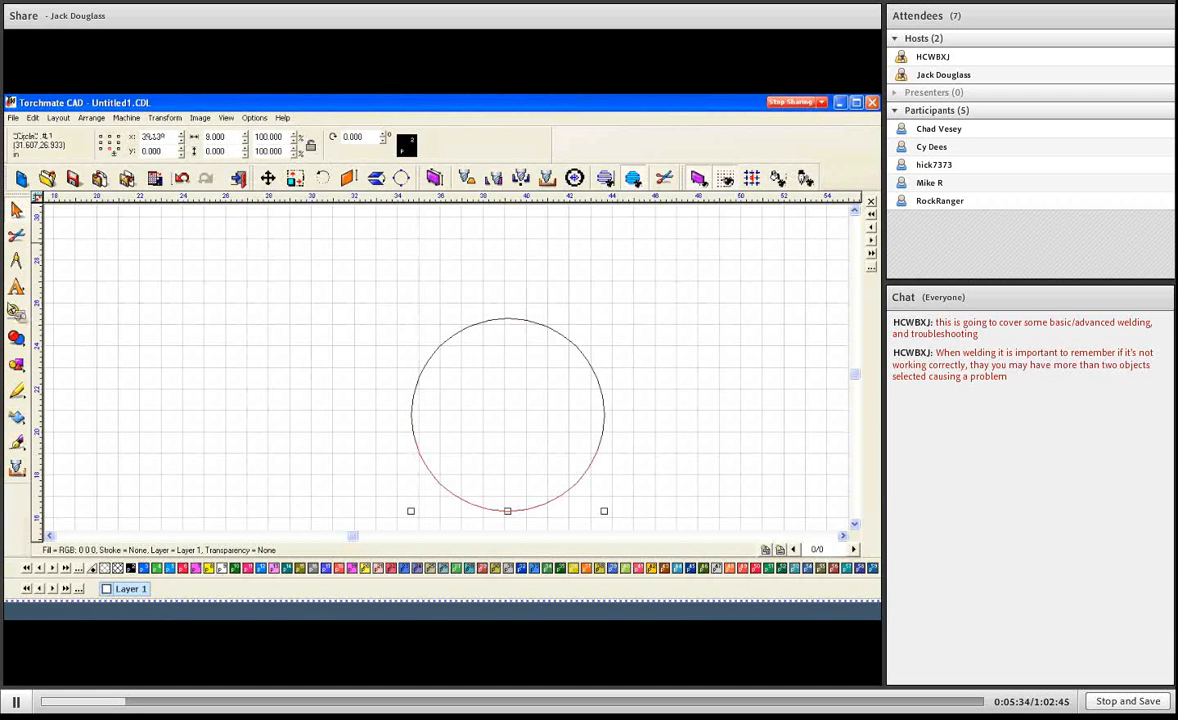
# Draw a second circle about 6.7 in across inside the 9 in circle, starting near its center
pyautogui.click(17, 362)
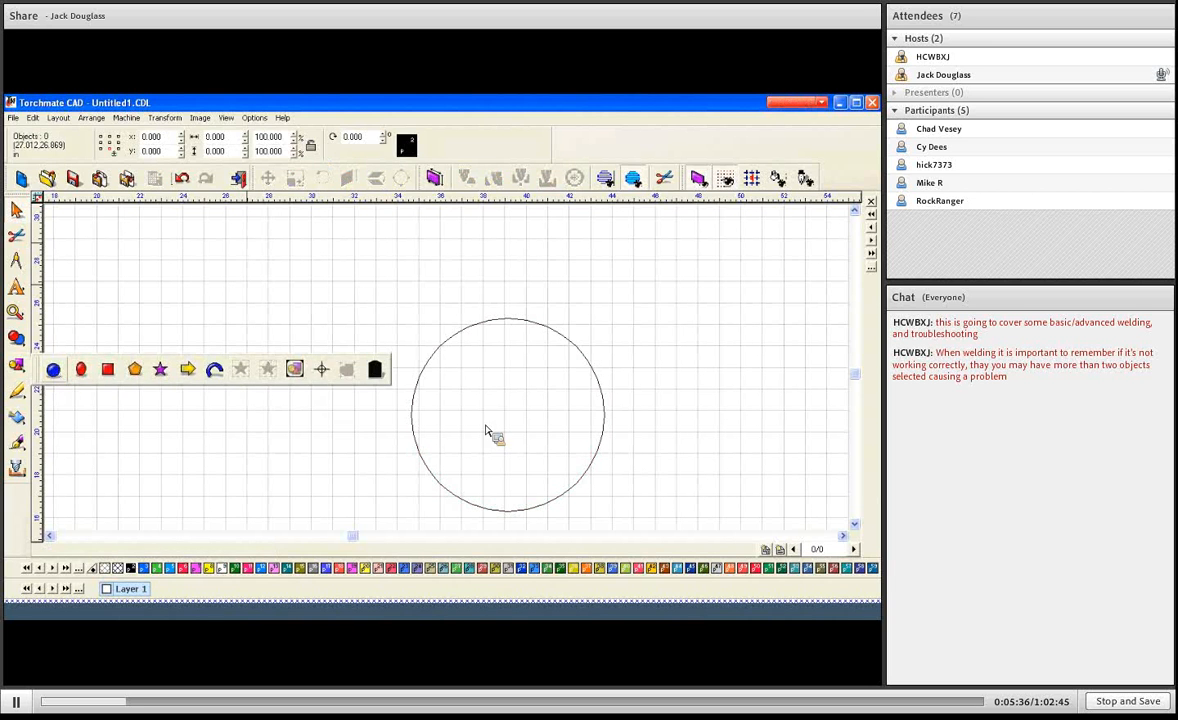
pyautogui.moveTo(512, 416); pyautogui.dragTo(528, 450)
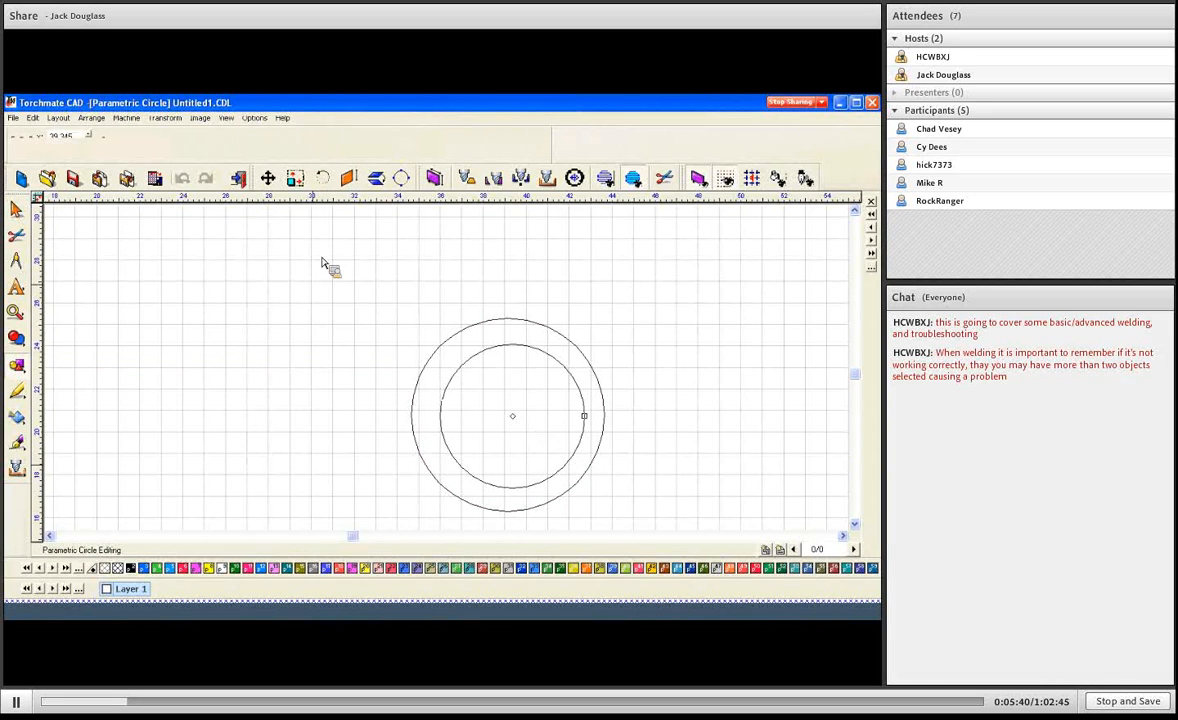
pyautogui.press('Escape')
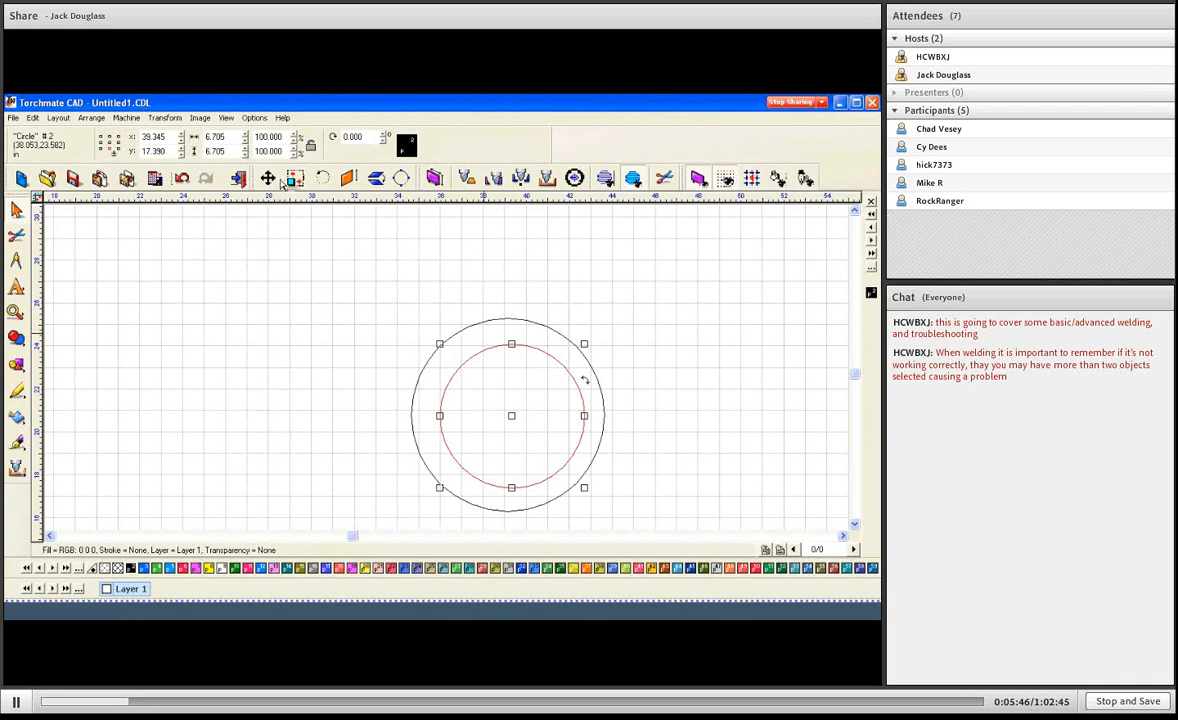
# Set the inner circle's width and height to 5 in
pyautogui.click(229, 139)
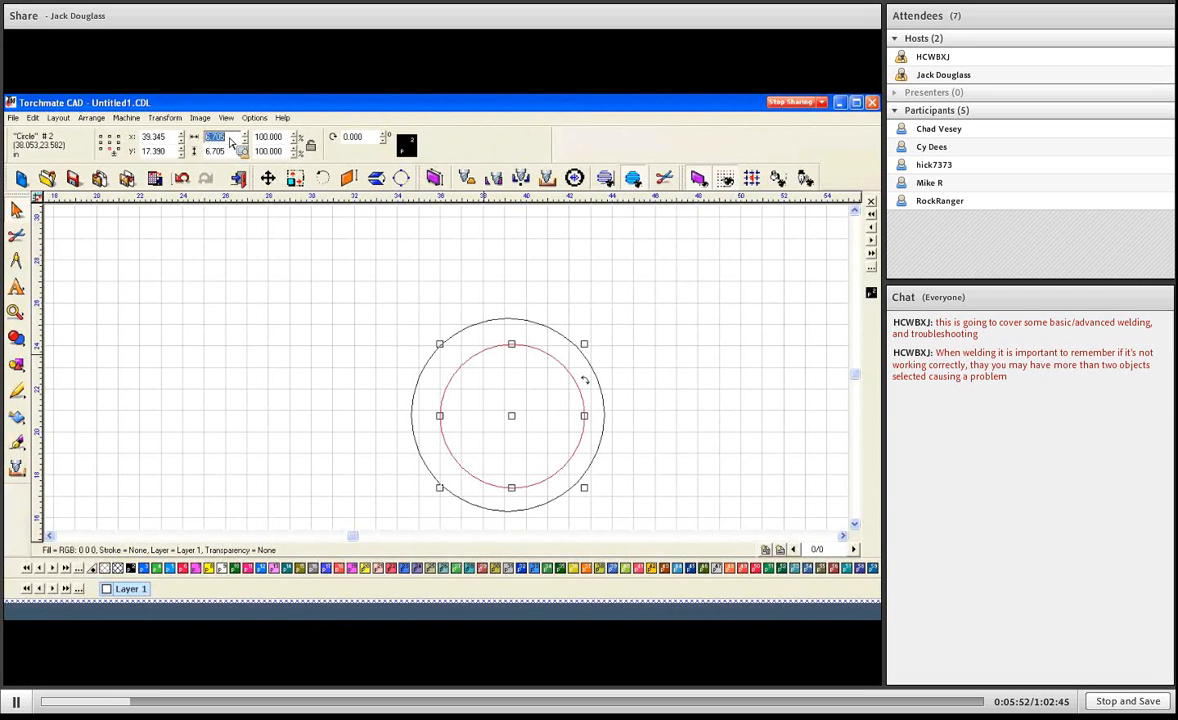
pyautogui.write('5')
pyautogui.press('Tab')
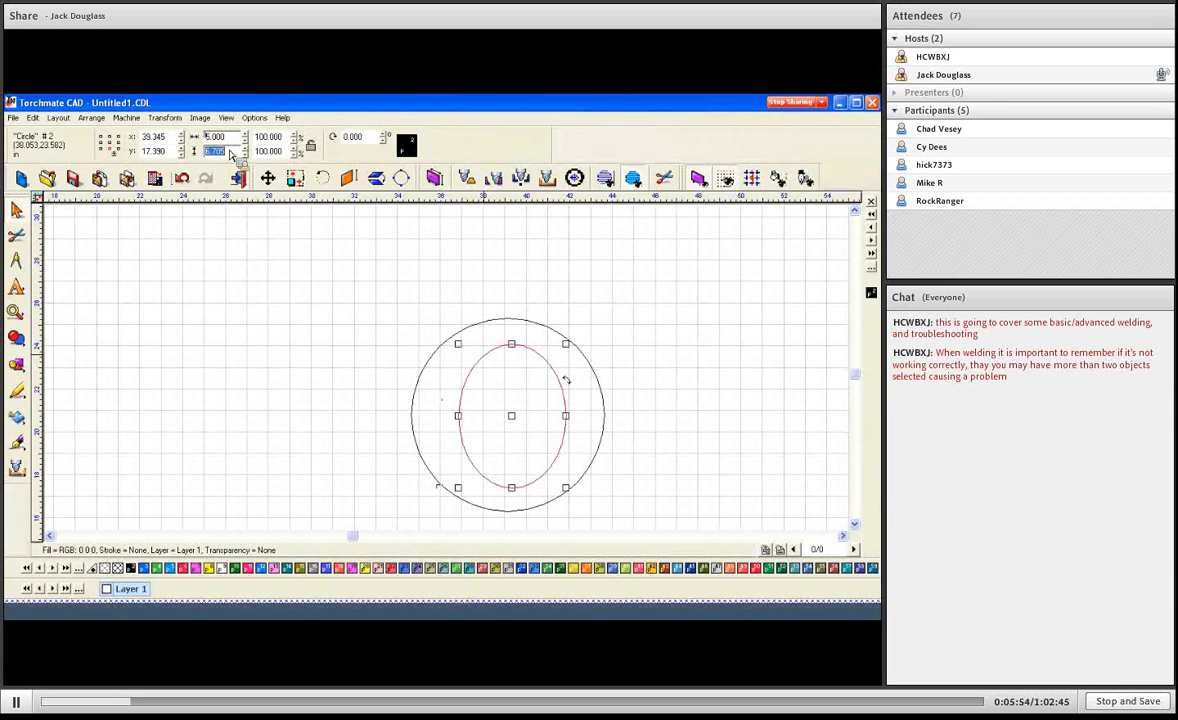
pyautogui.write('5')
pyautogui.press('Return')
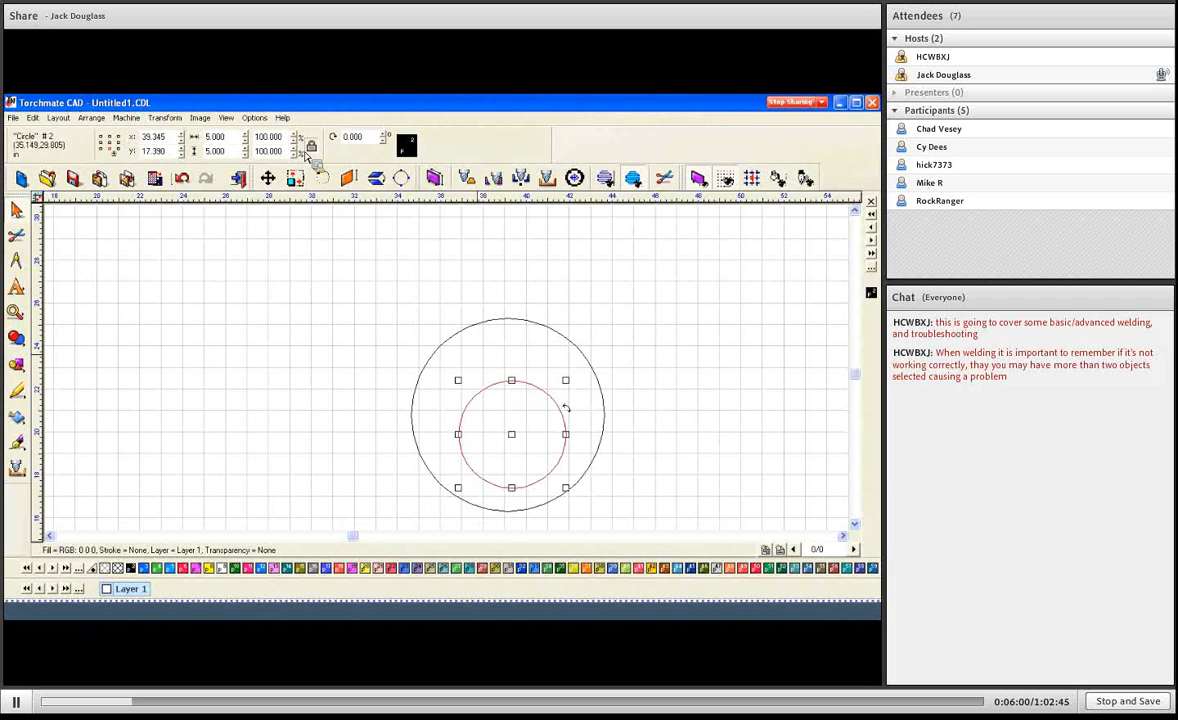
# Set the inner circle's width to 6 in with the proportions locked, and deselect it
pyautogui.click(218, 137)
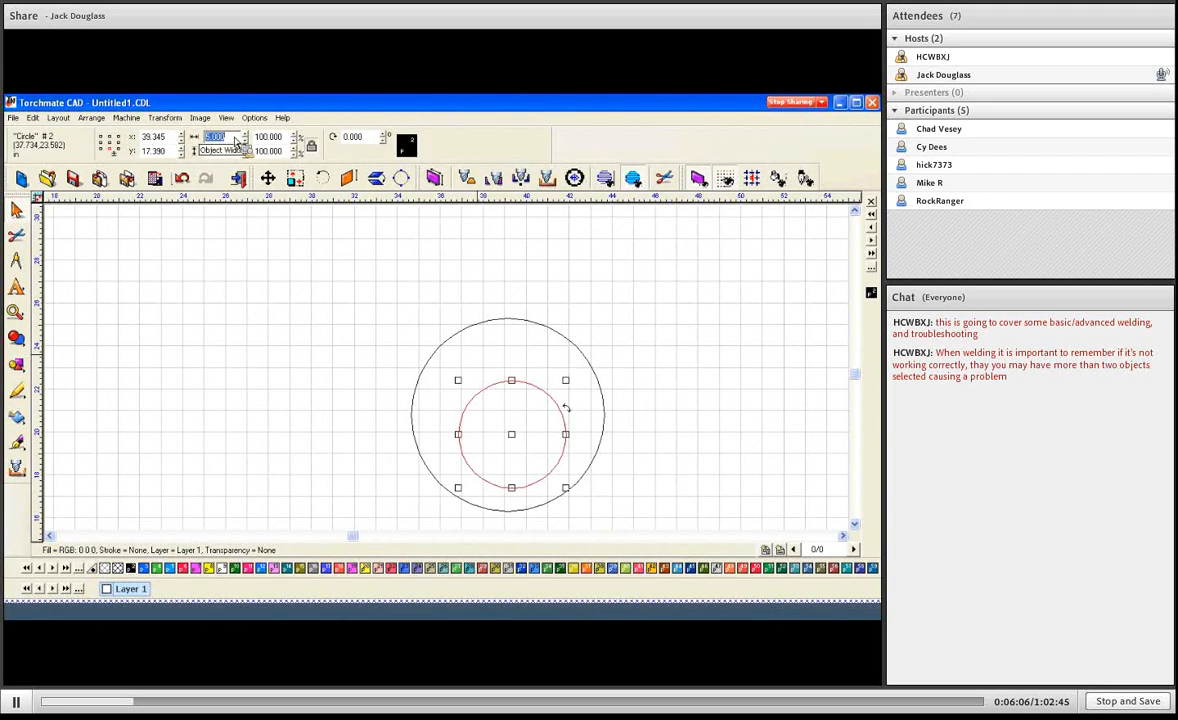
pyautogui.write('6')
pyautogui.press('Return')
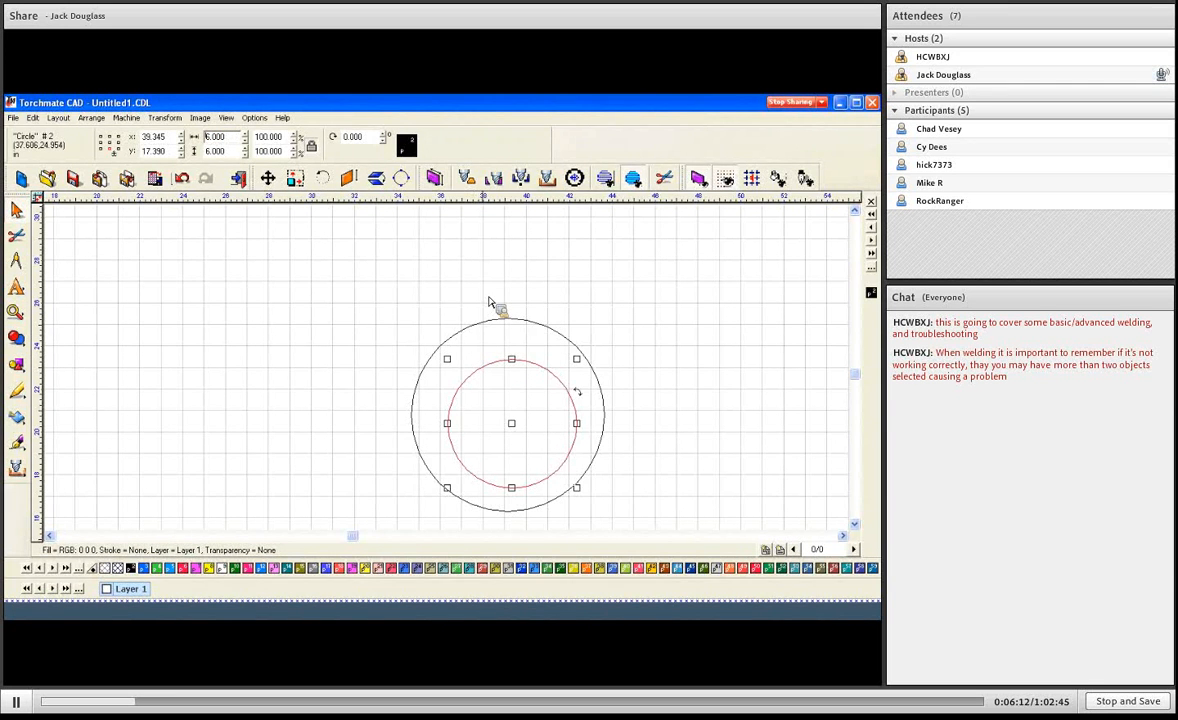
pyautogui.click(496, 302)
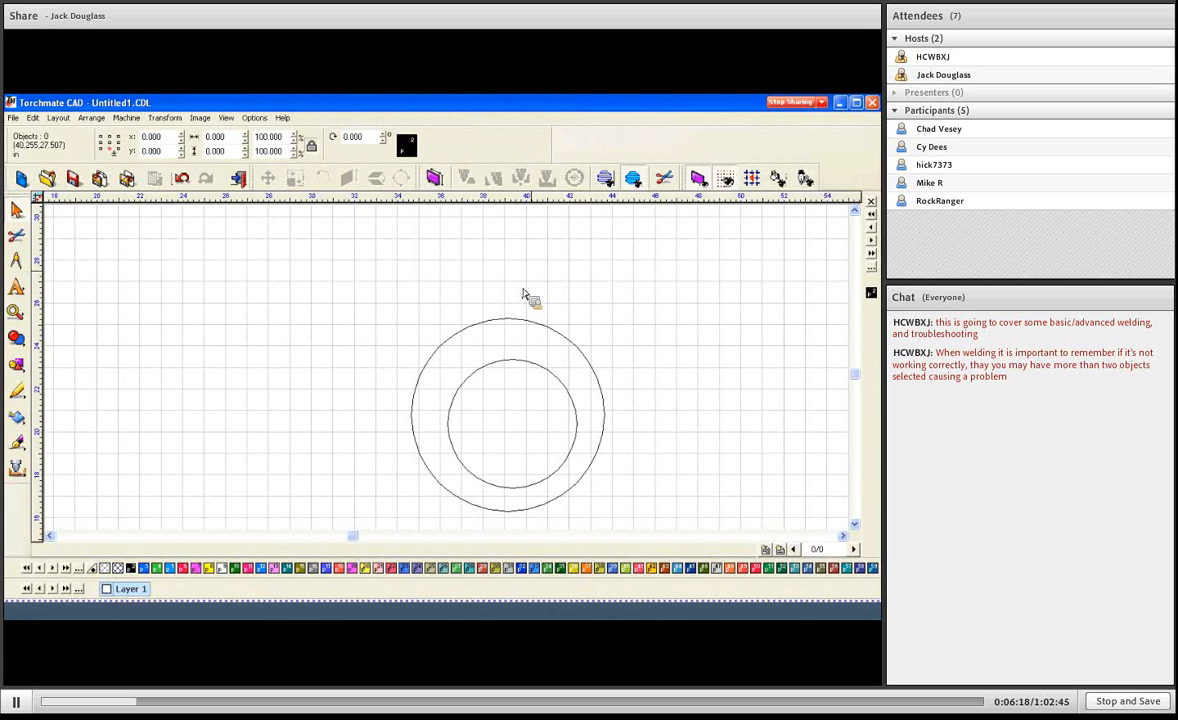
# Add a horizontal guide at Y 26.837 in and a vertical guide at X 39.649 in
pyautogui.doubleClick(522, 293)
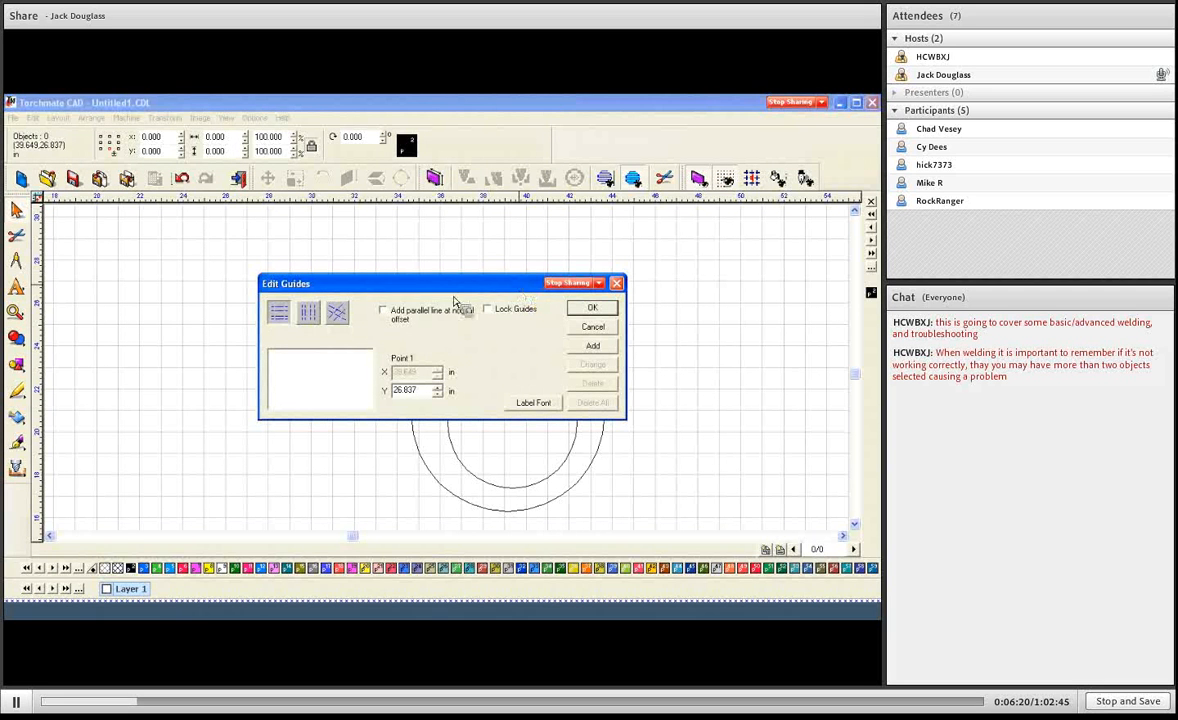
pyautogui.click(594, 346)
pyautogui.click(308, 314)
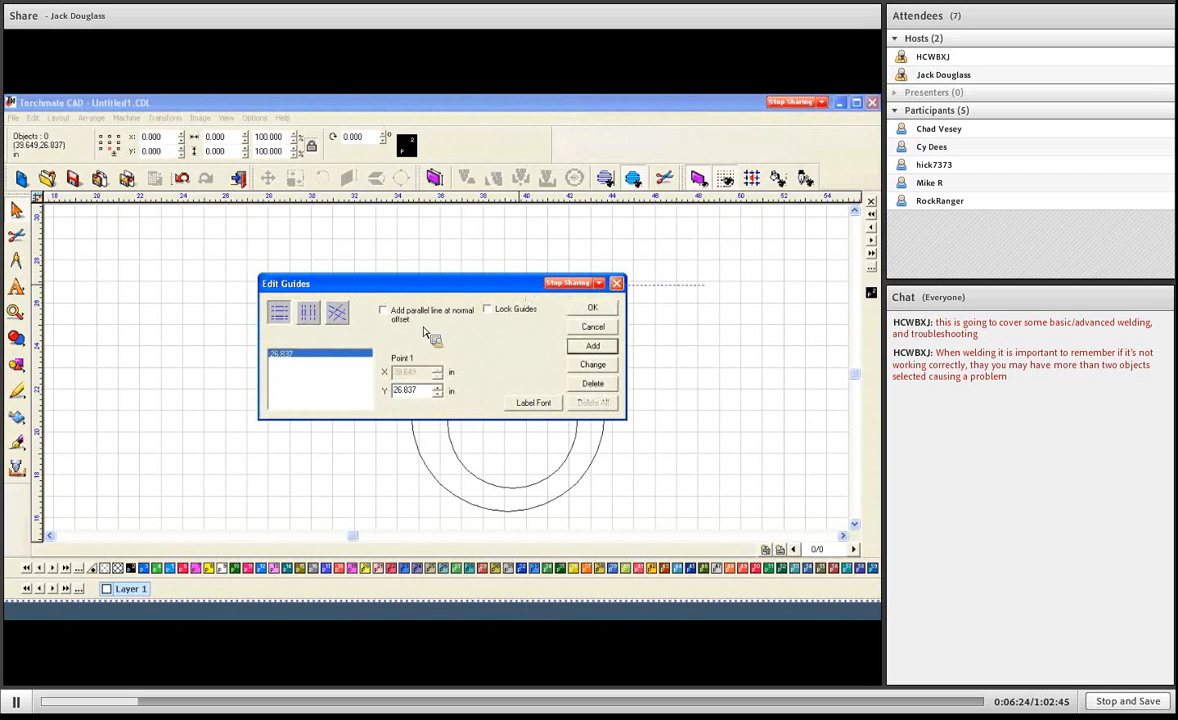
pyautogui.click(593, 346)
pyautogui.moveTo(515, 285); pyautogui.dragTo(388, 349)
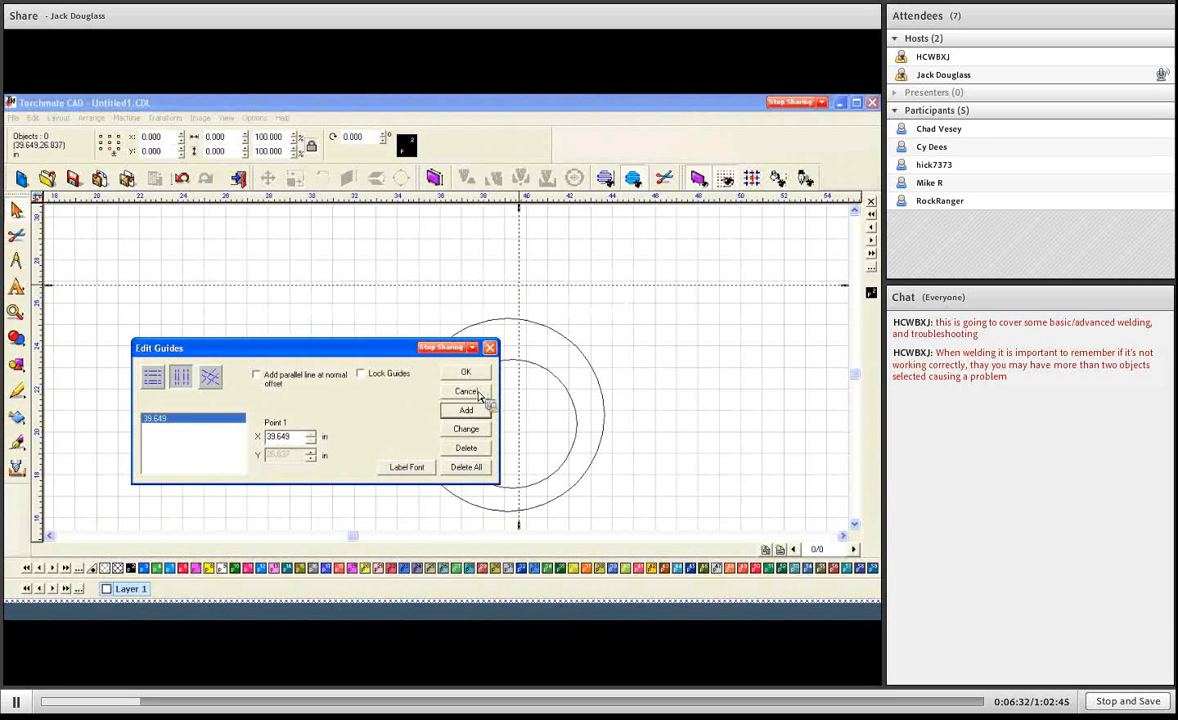
# With guides crossing at the inner circle's center, snap the centers of the 9 in and 6 in circles to the guide intersection
pyautogui.click(512, 366)
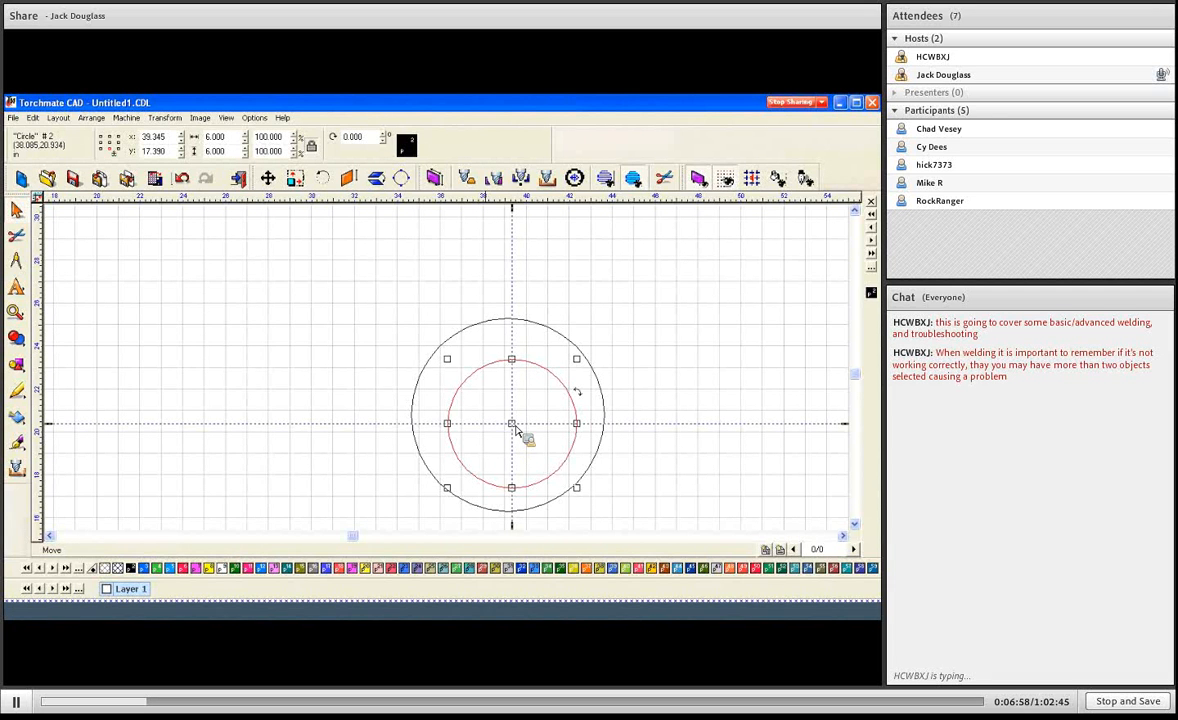
pyautogui.click(483, 333)
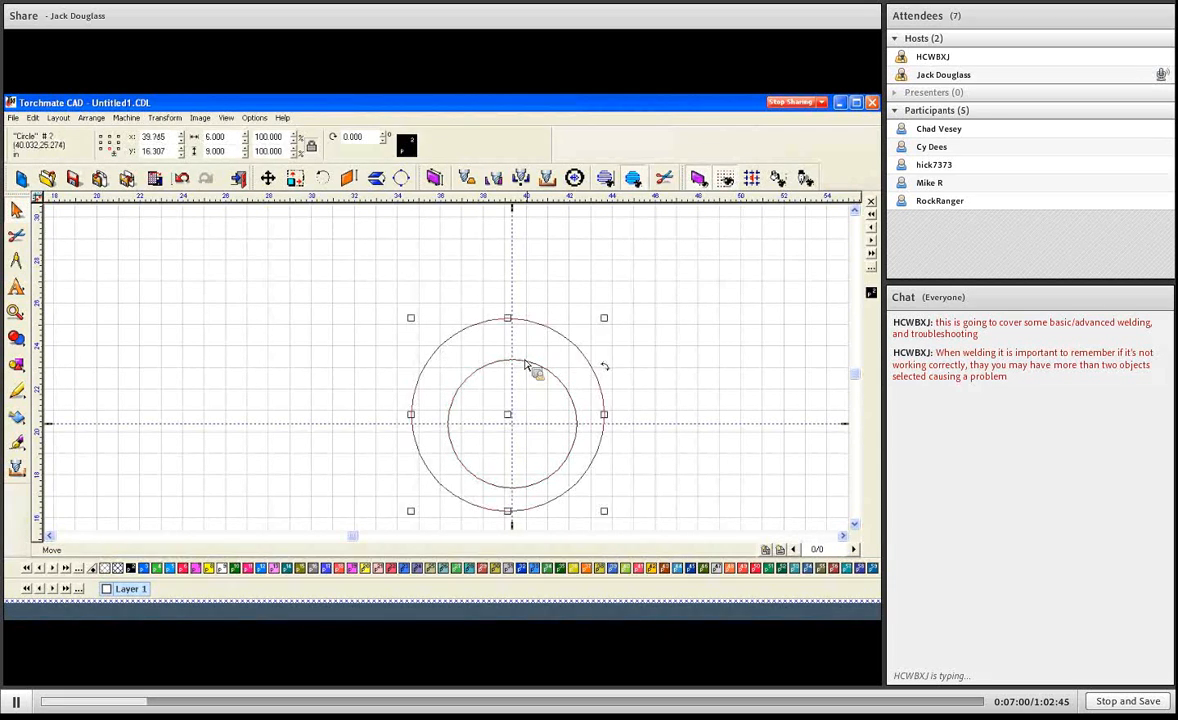
pyautogui.moveTo(509, 420); pyautogui.dragTo(513, 430)
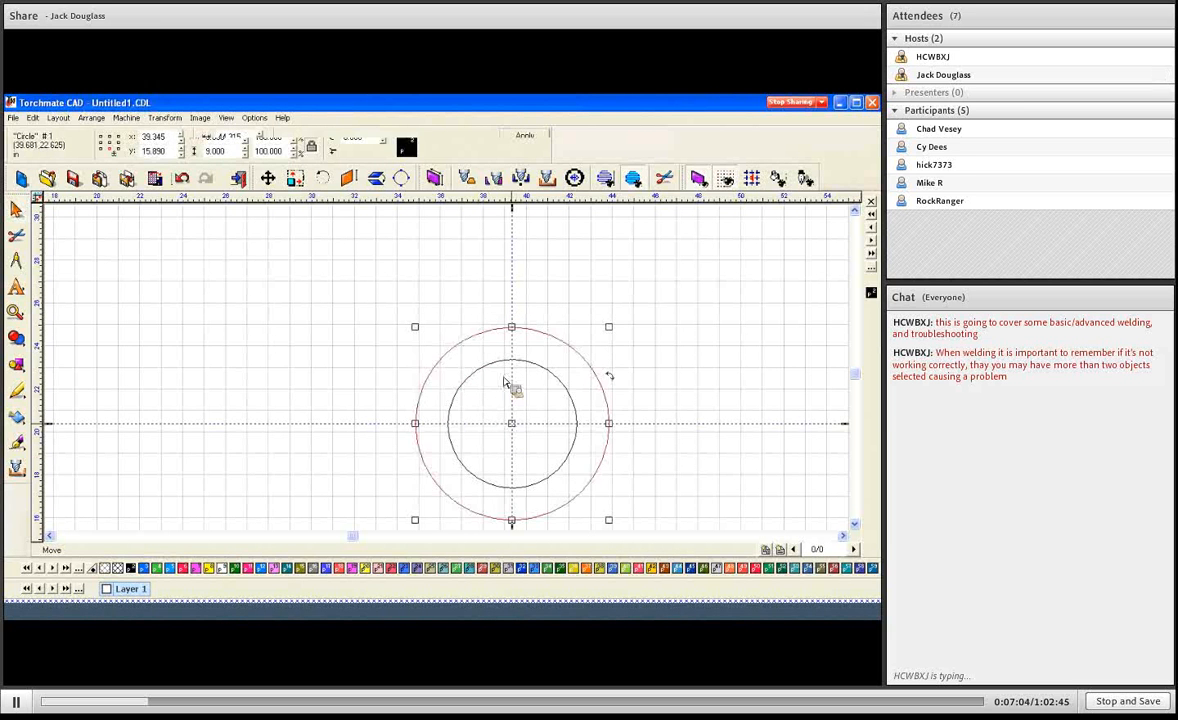
pyautogui.press('Tab')
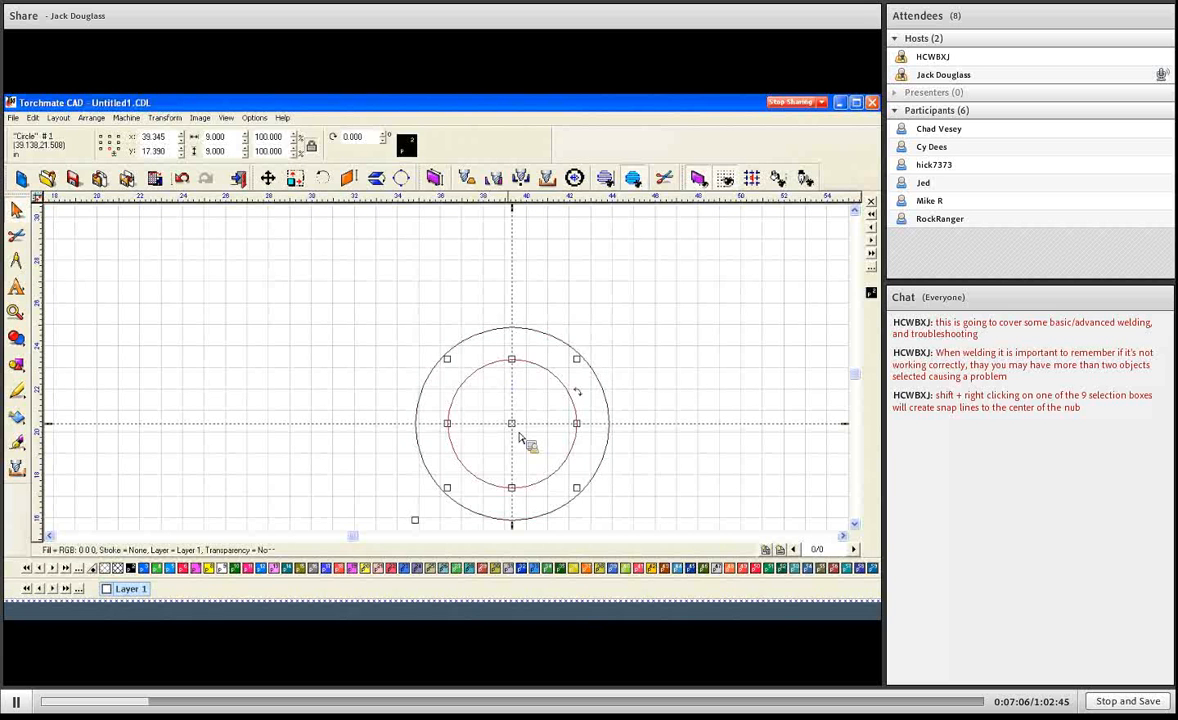
pyautogui.moveTo(508, 421); pyautogui.dragTo(514, 428)
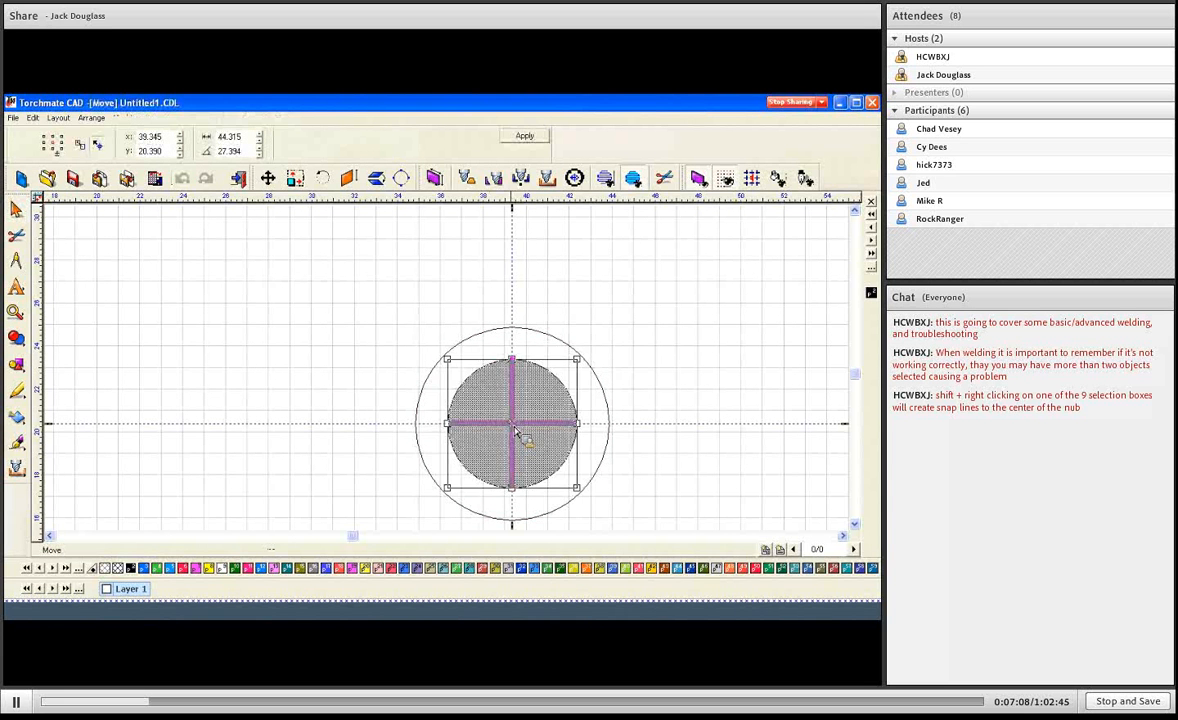
pyautogui.click(546, 402)
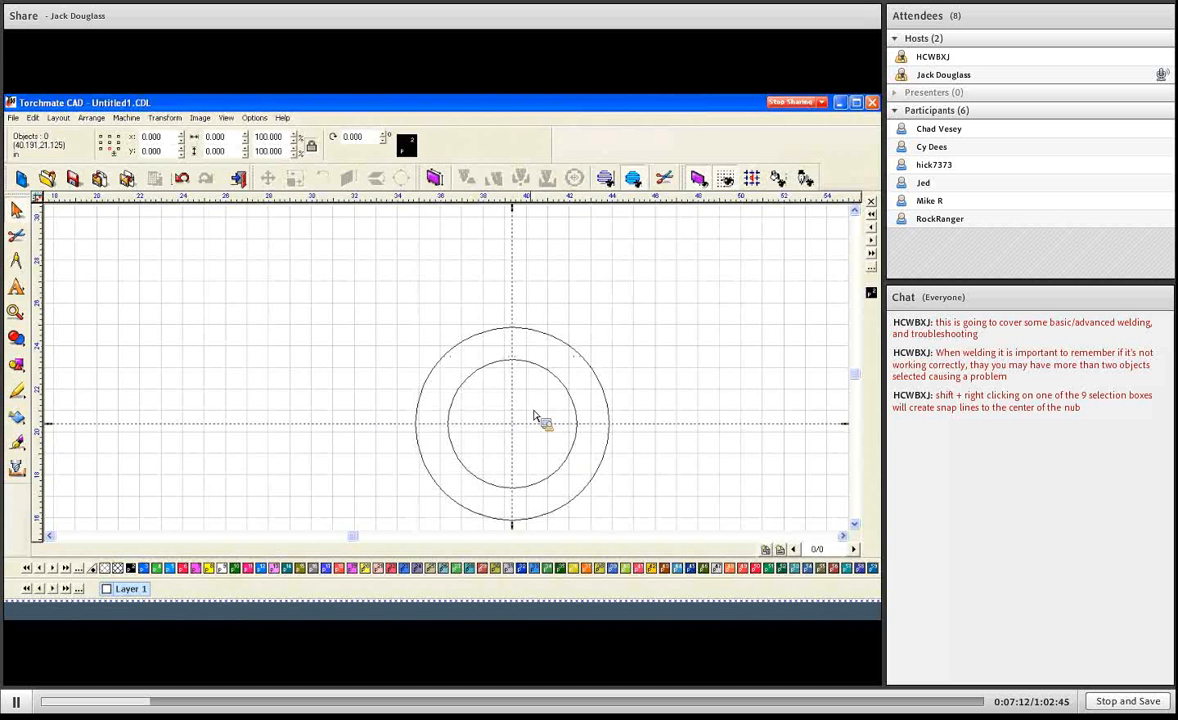
# Draw a small circle about 0.72 in across near the guide intersection inside the two concentric circles
pyautogui.press('F4')
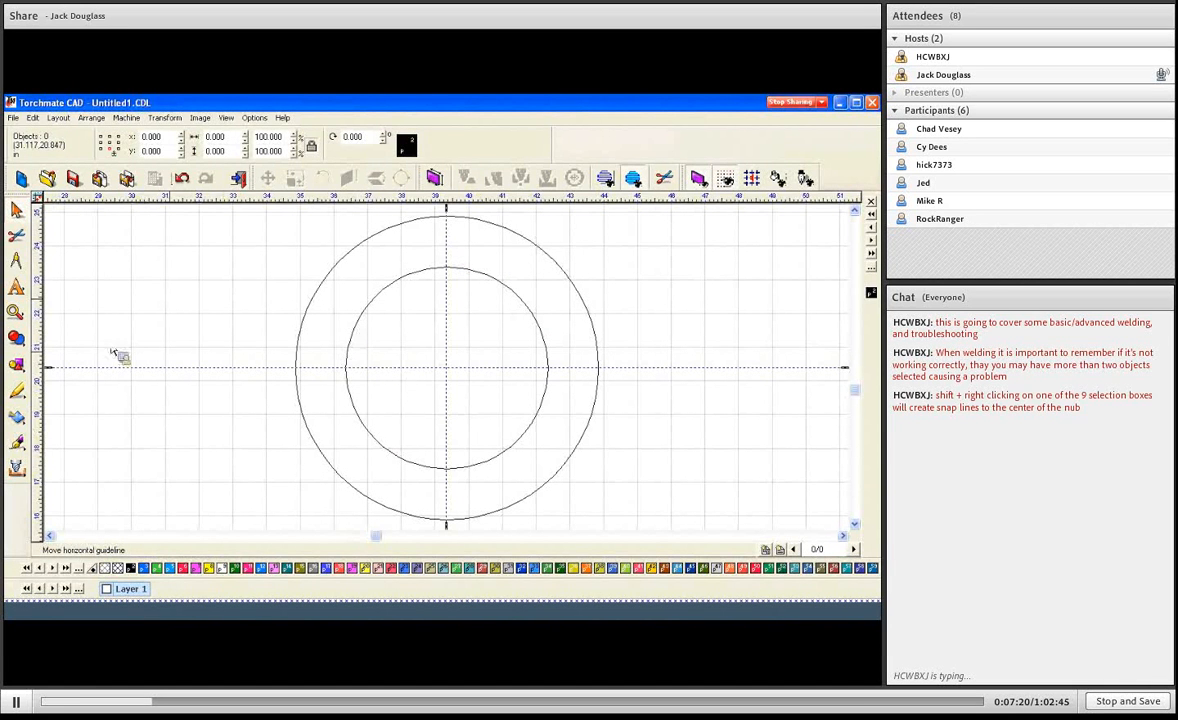
pyautogui.click(16, 365)
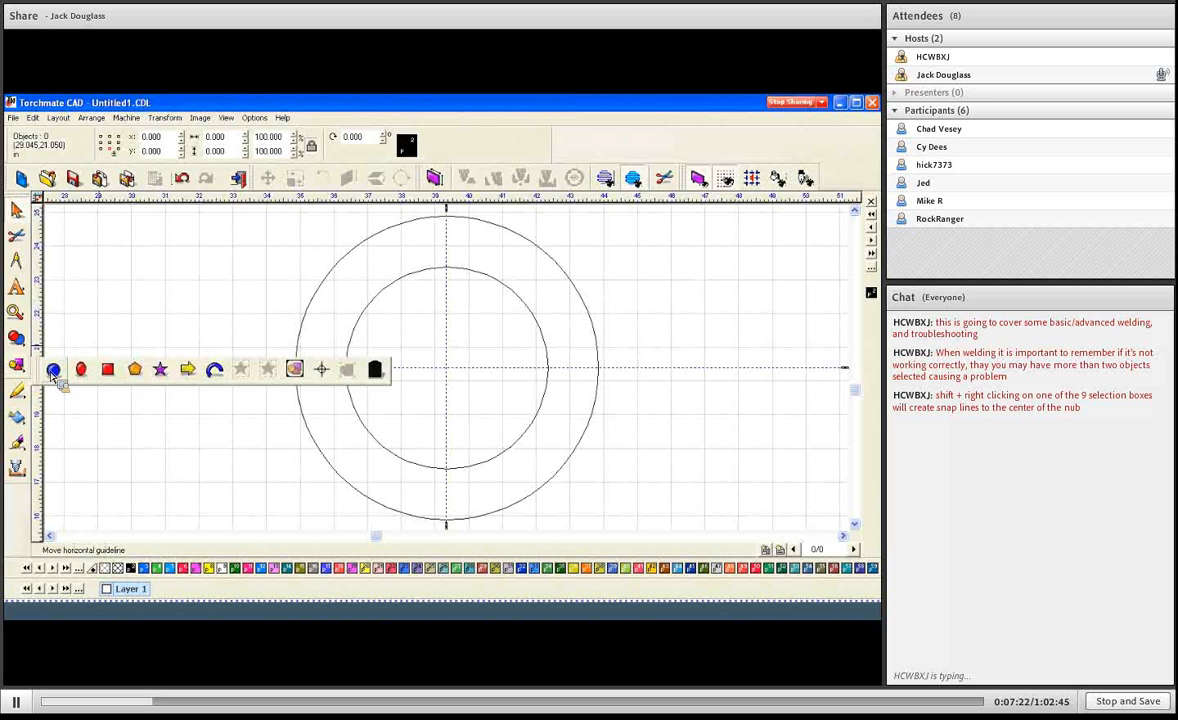
pyautogui.click(53, 370)
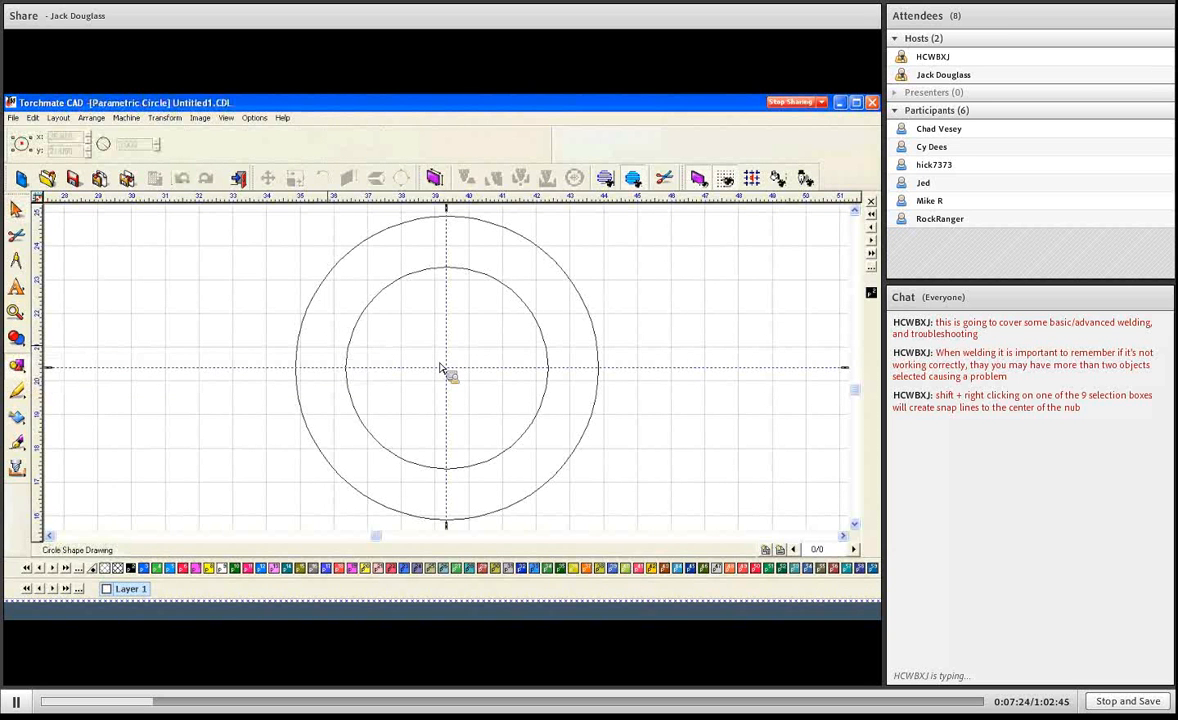
pyautogui.moveTo(435, 368); pyautogui.dragTo(462, 386)
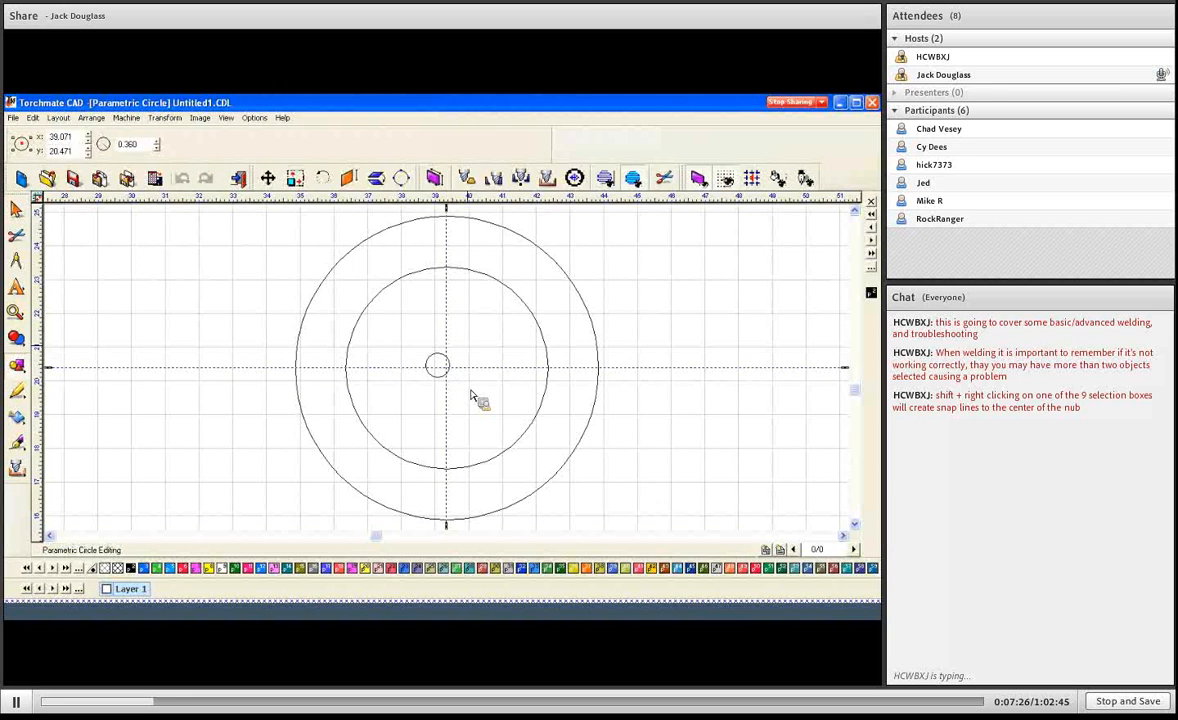
pyautogui.click(469, 393)
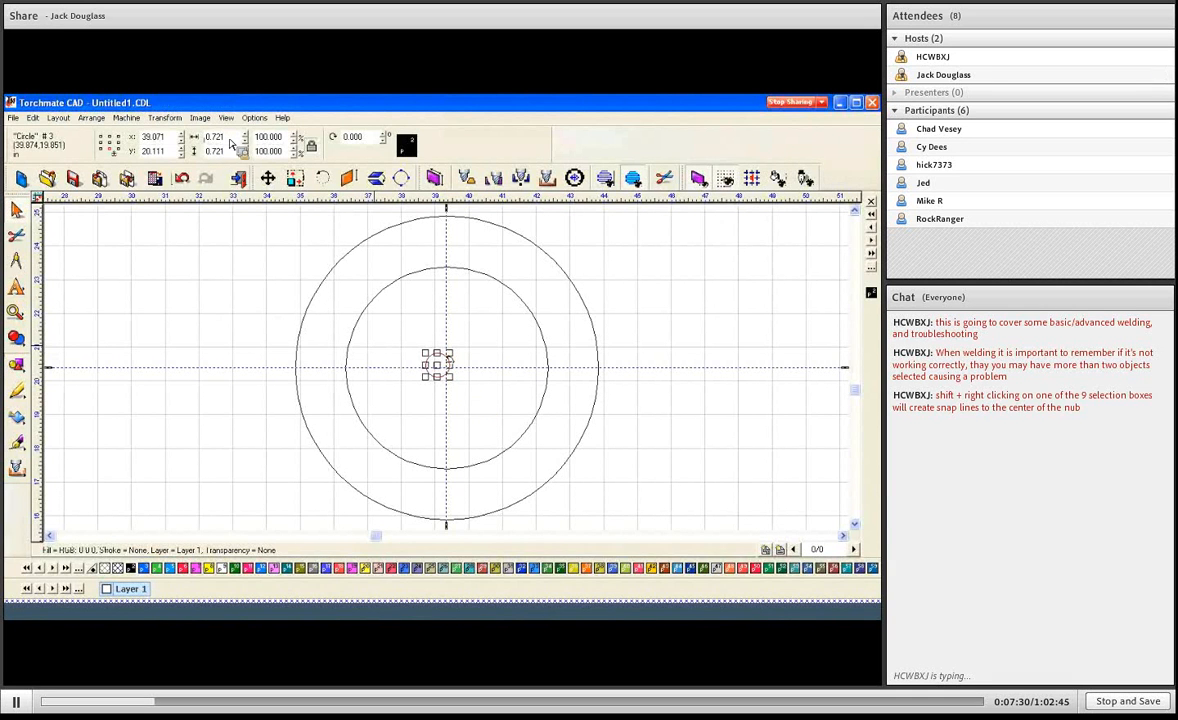
# Set the small circle's width to 1 in with the proportions locked, and deselect it
pyautogui.doubleClick(230, 139)
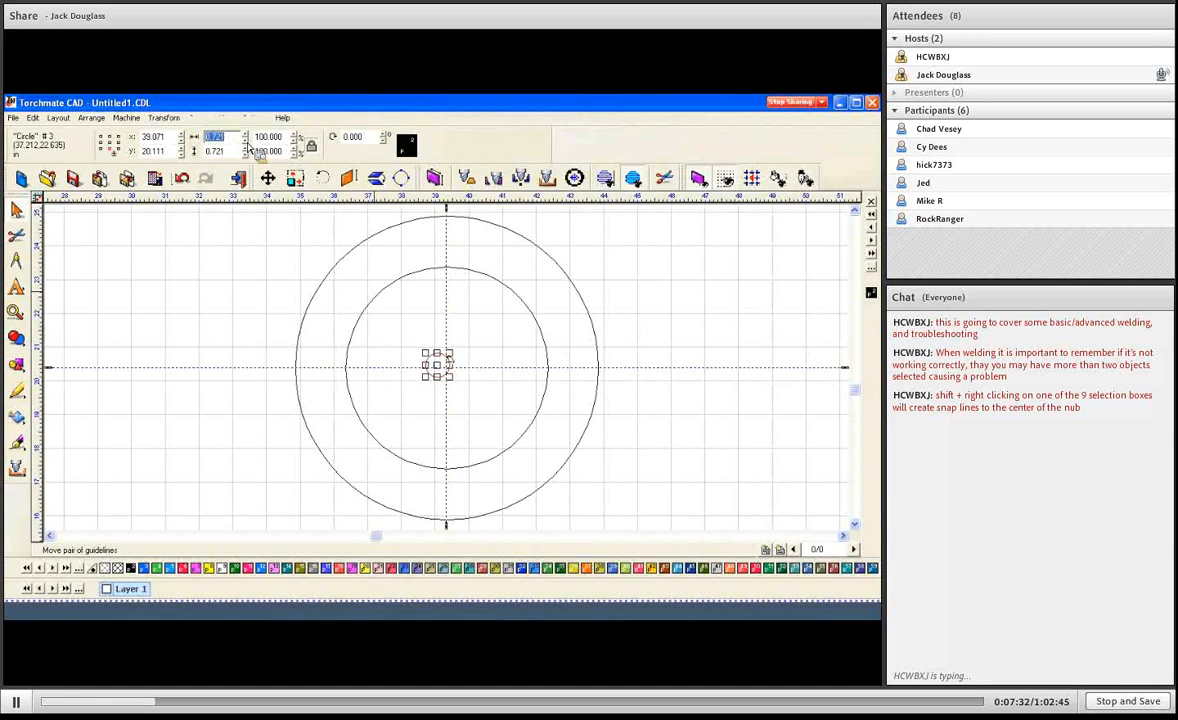
pyautogui.write('1')
pyautogui.press('Return')
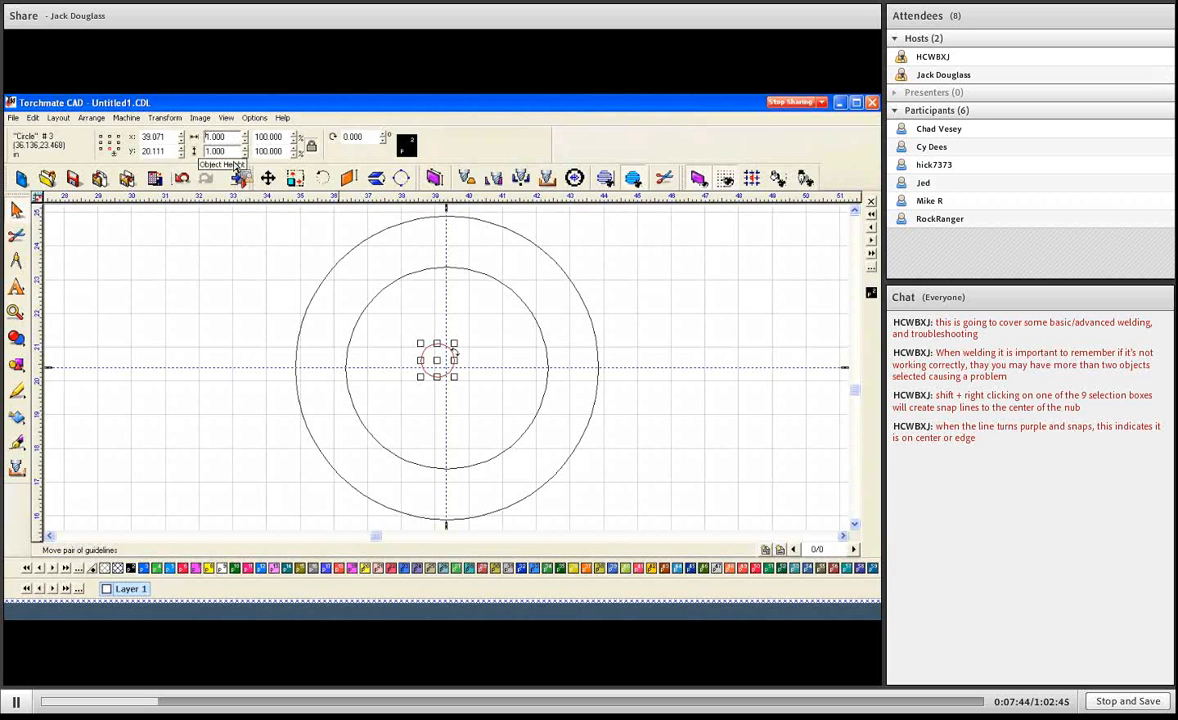
pyautogui.click(431, 348)
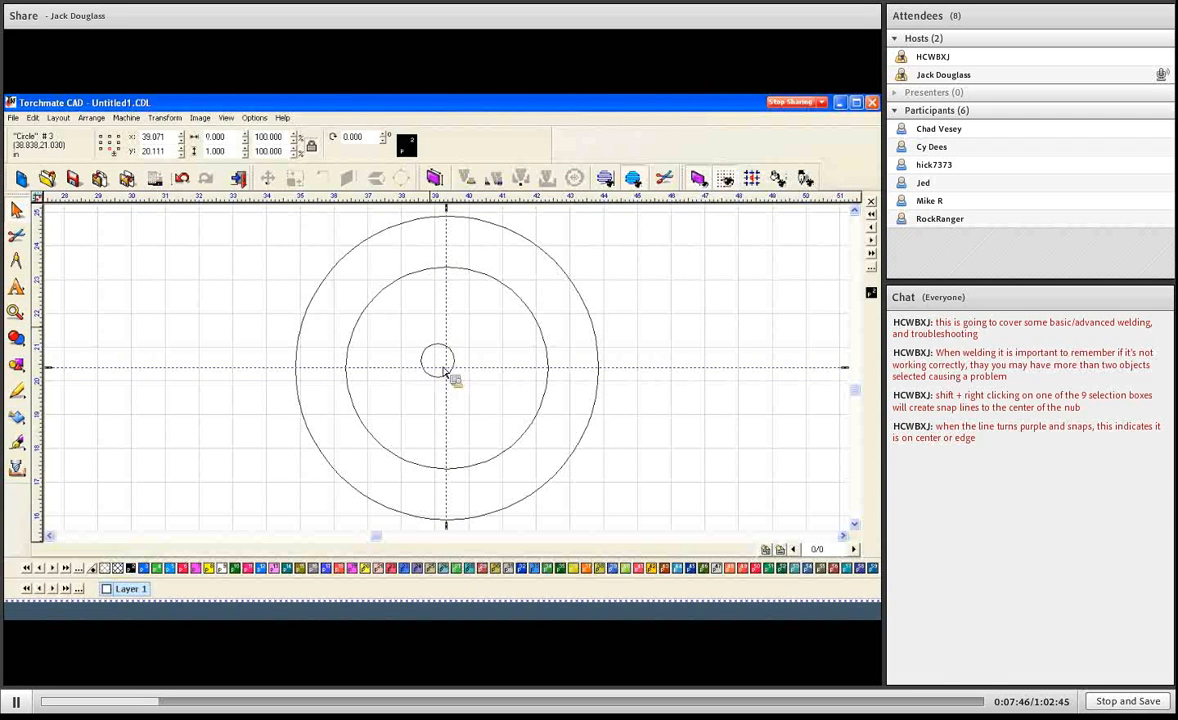
# Snap the 1 in circle's center to the guide intersection and start an On Arc array of it
pyautogui.click(446, 371)
pyautogui.moveTo(447, 369); pyautogui.dragTo(447, 368)
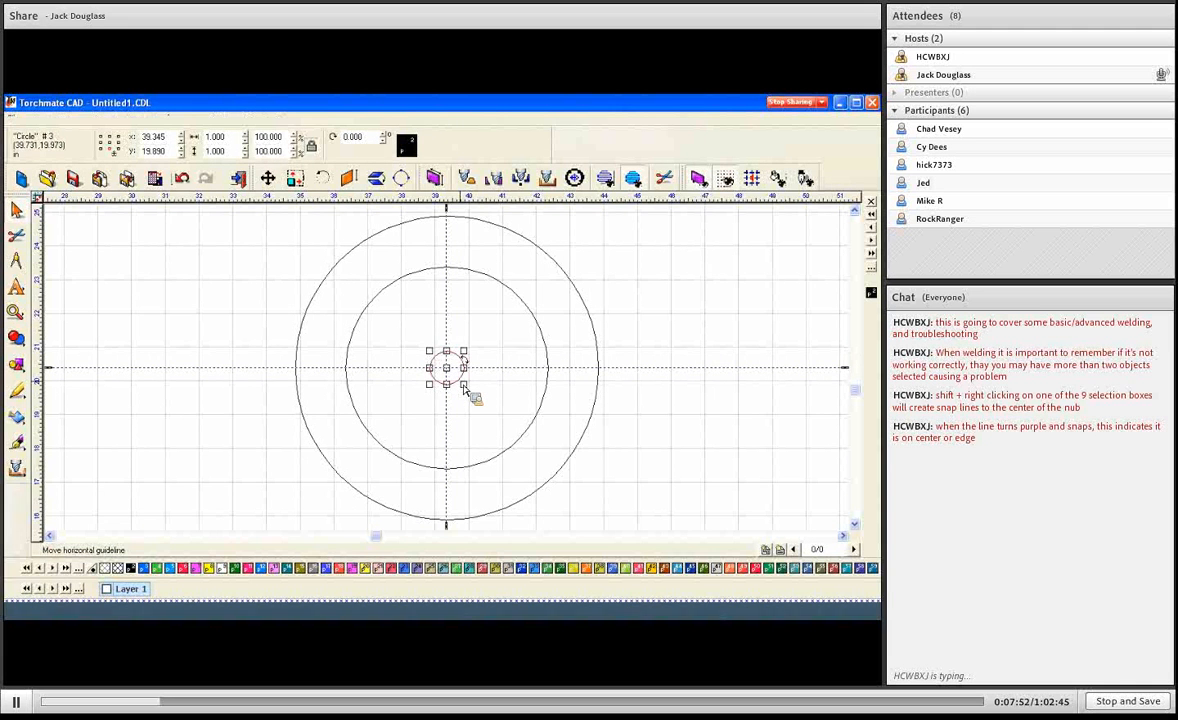
pyautogui.click(62, 118)
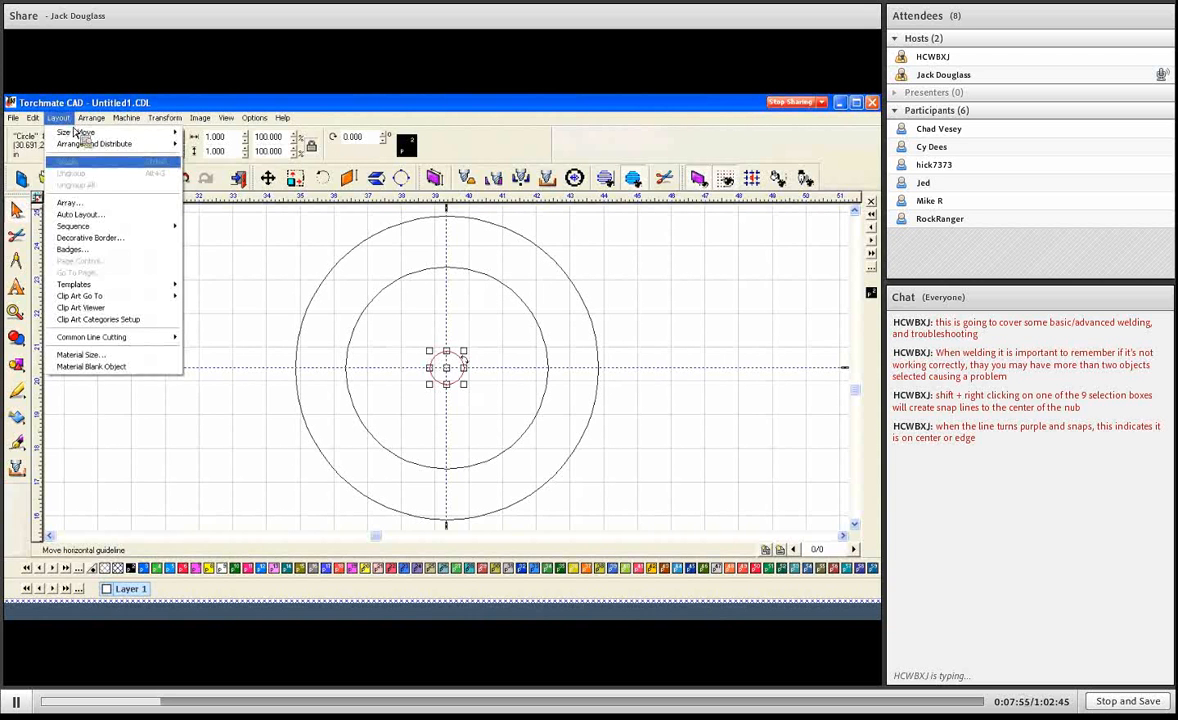
pyautogui.click(91, 205)
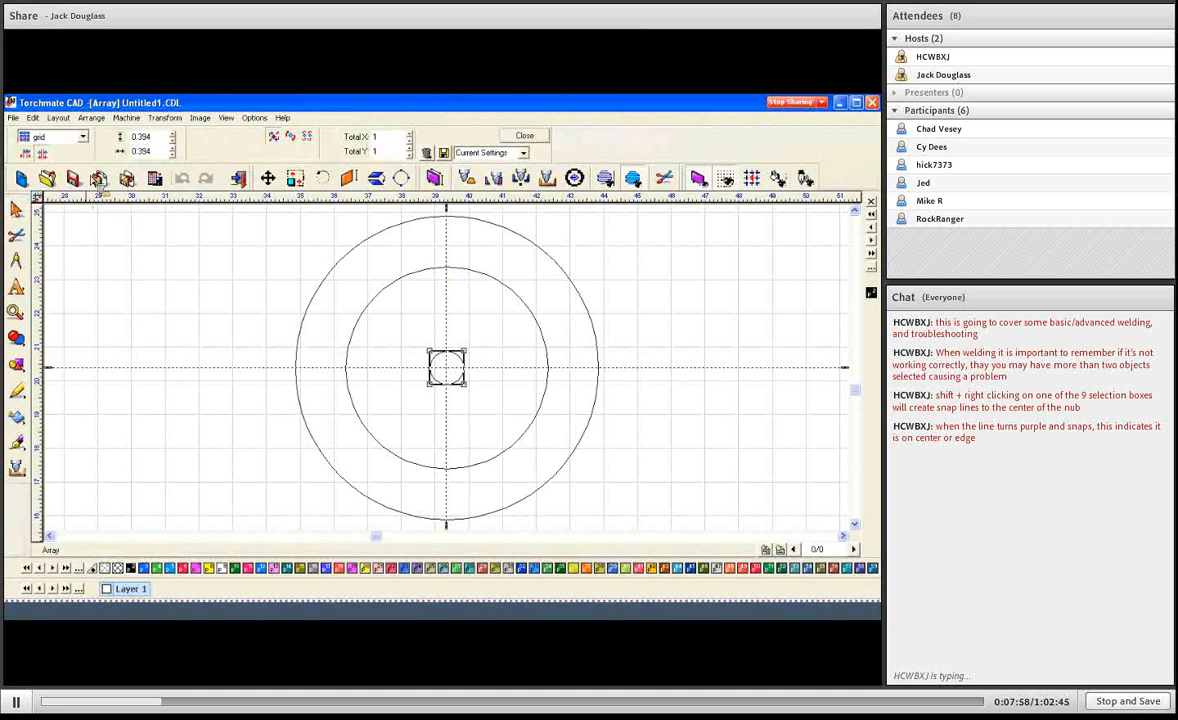
pyautogui.click(85, 140)
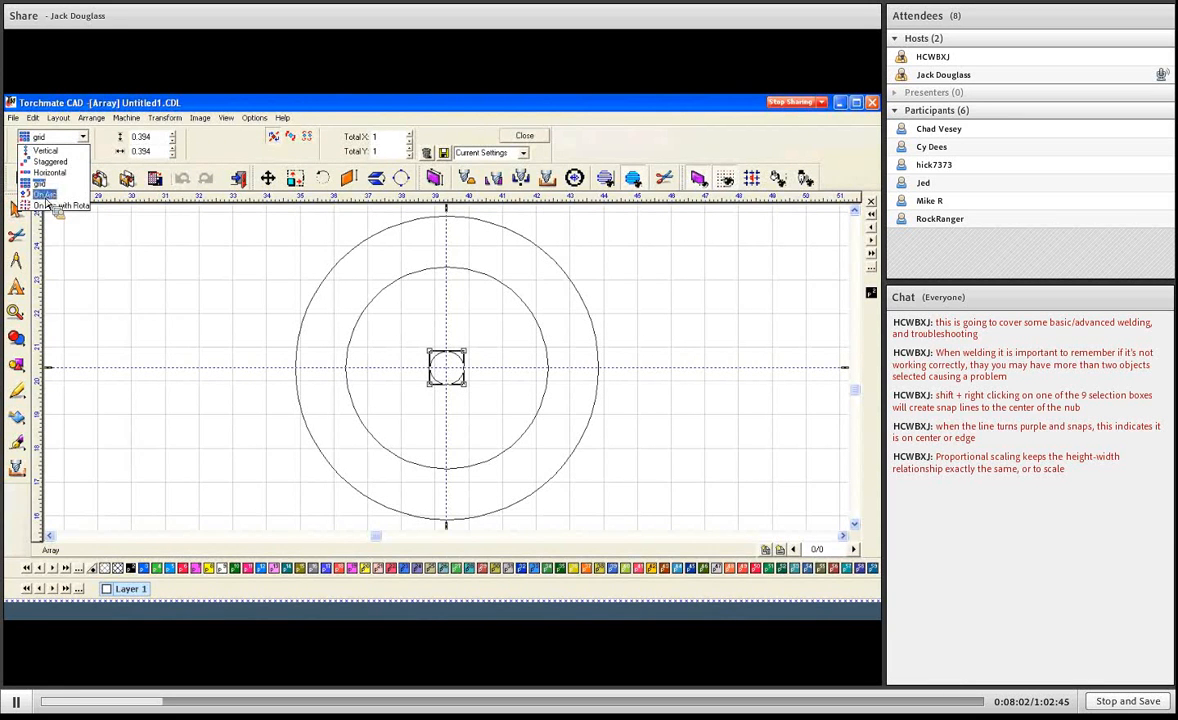
pyautogui.click(44, 195)
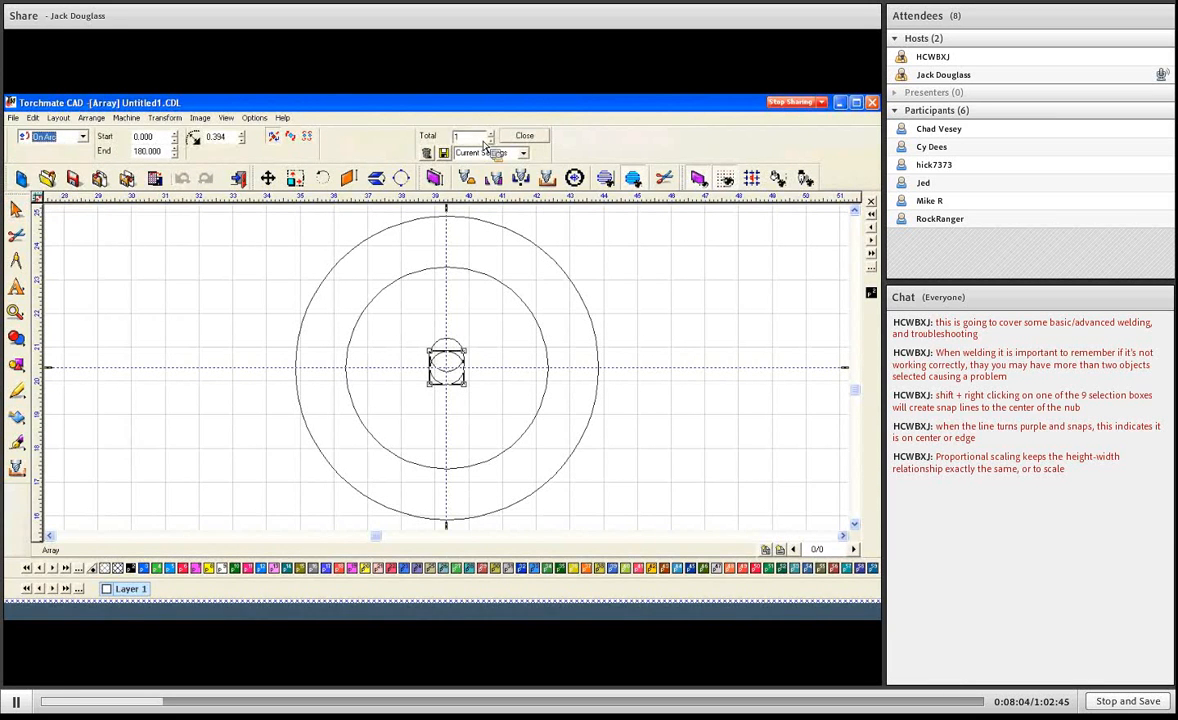
# Set the arc array's radius to 3.750 in and its end angle to 360 degrees
pyautogui.click(242, 134)
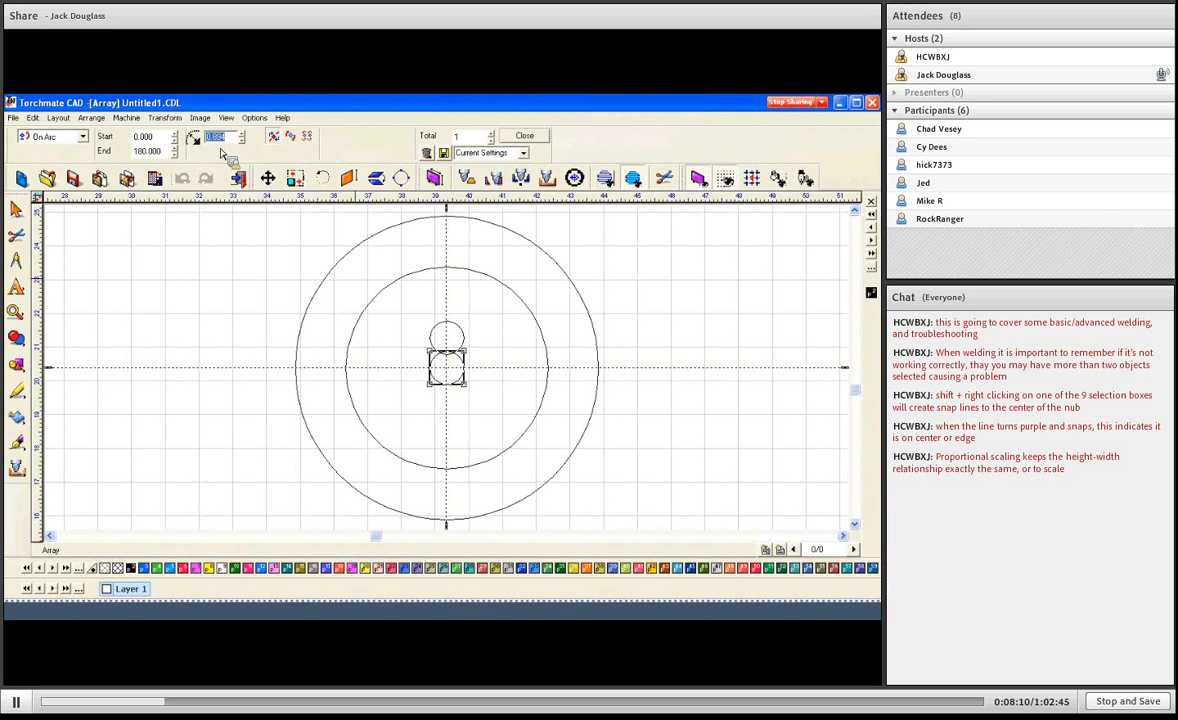
pyautogui.click(293, 180)
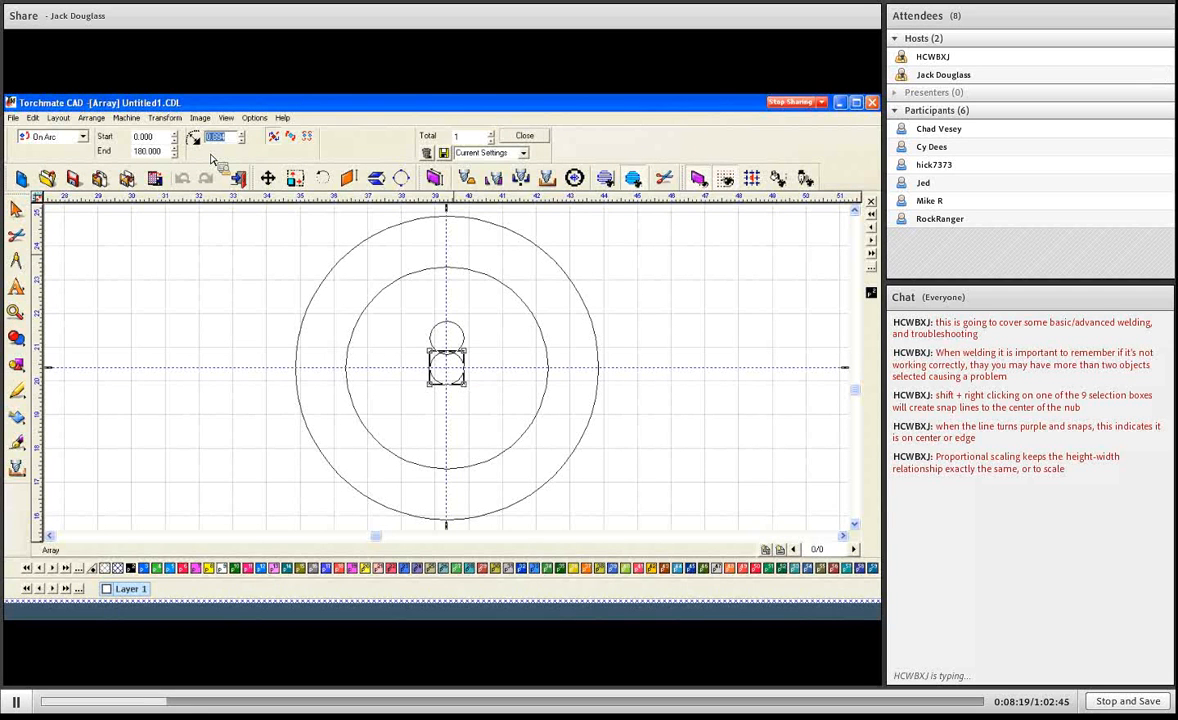
pyautogui.write('4')
pyautogui.press('Return')
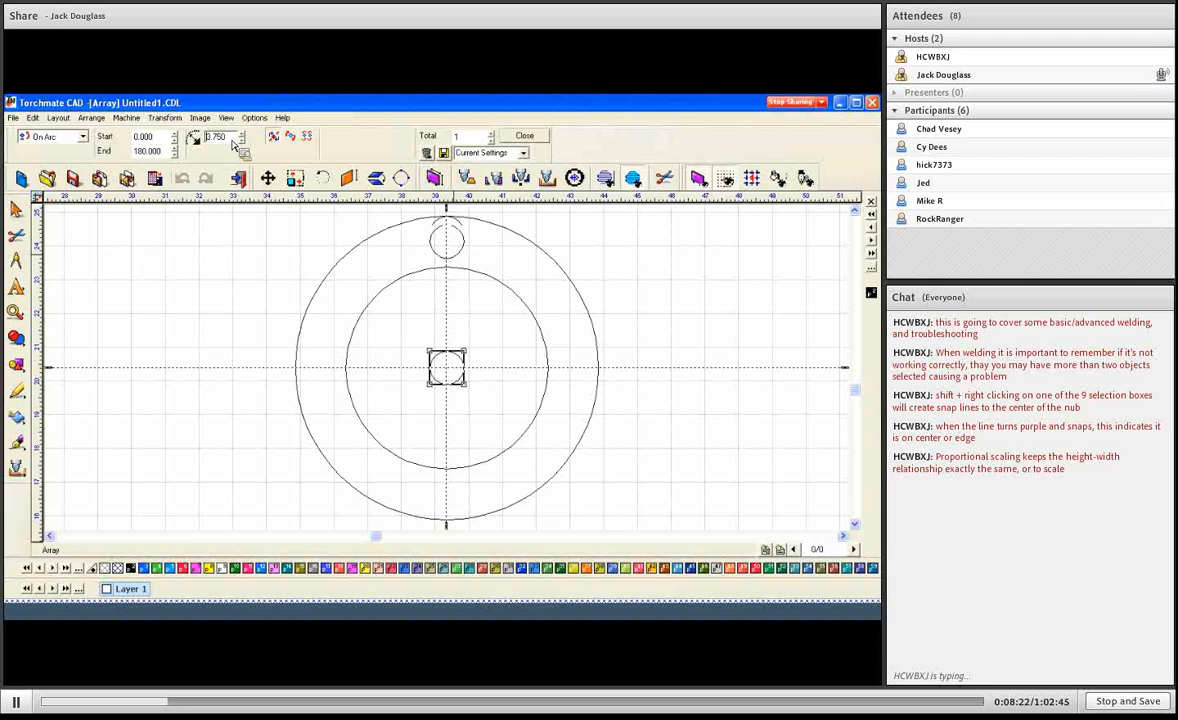
pyautogui.press('Return')
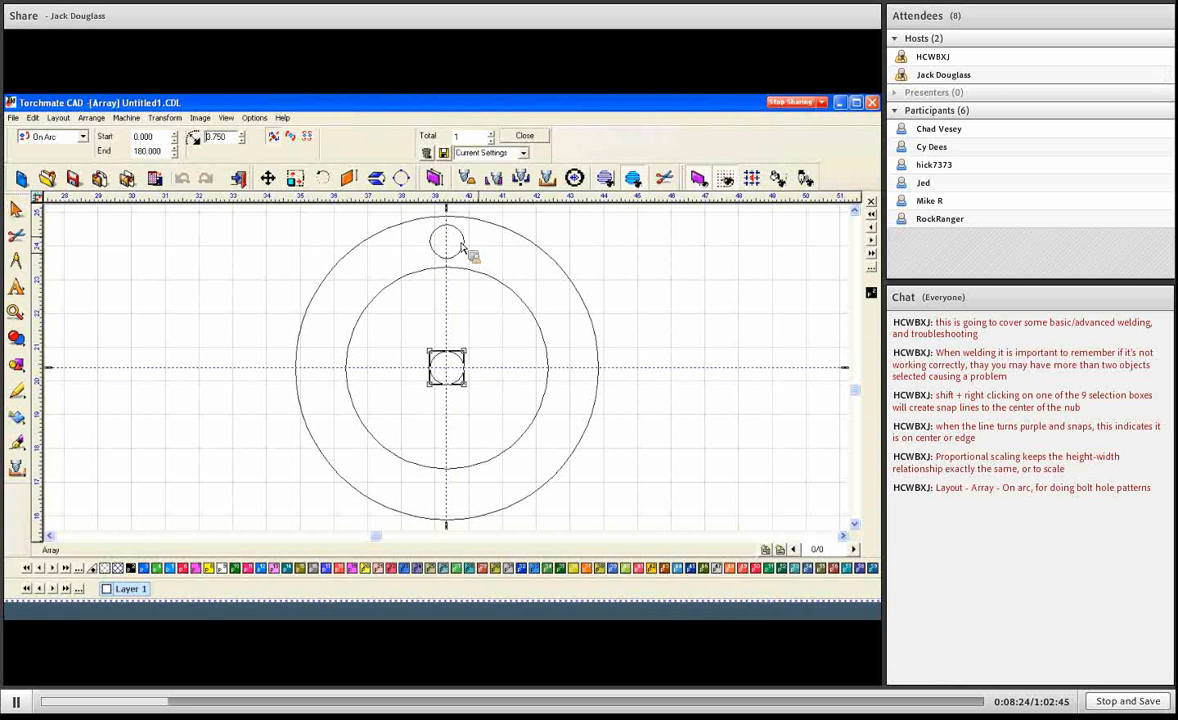
pyautogui.click(152, 140)
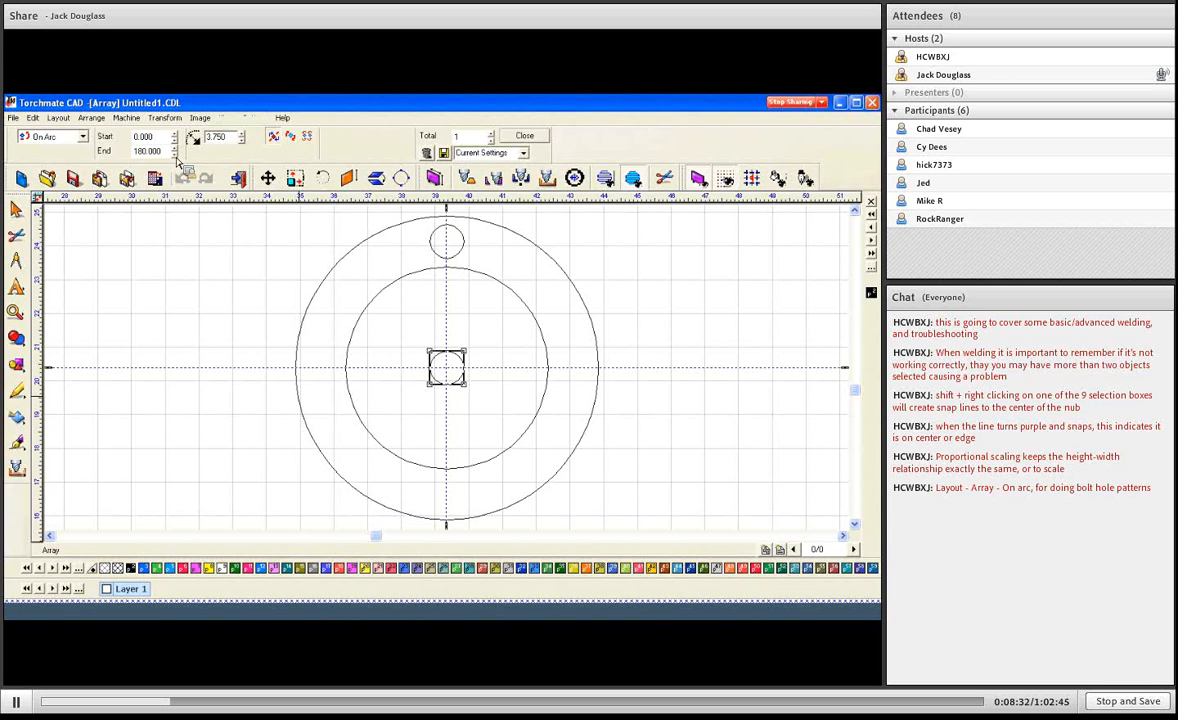
pyautogui.doubleClick(167, 152)
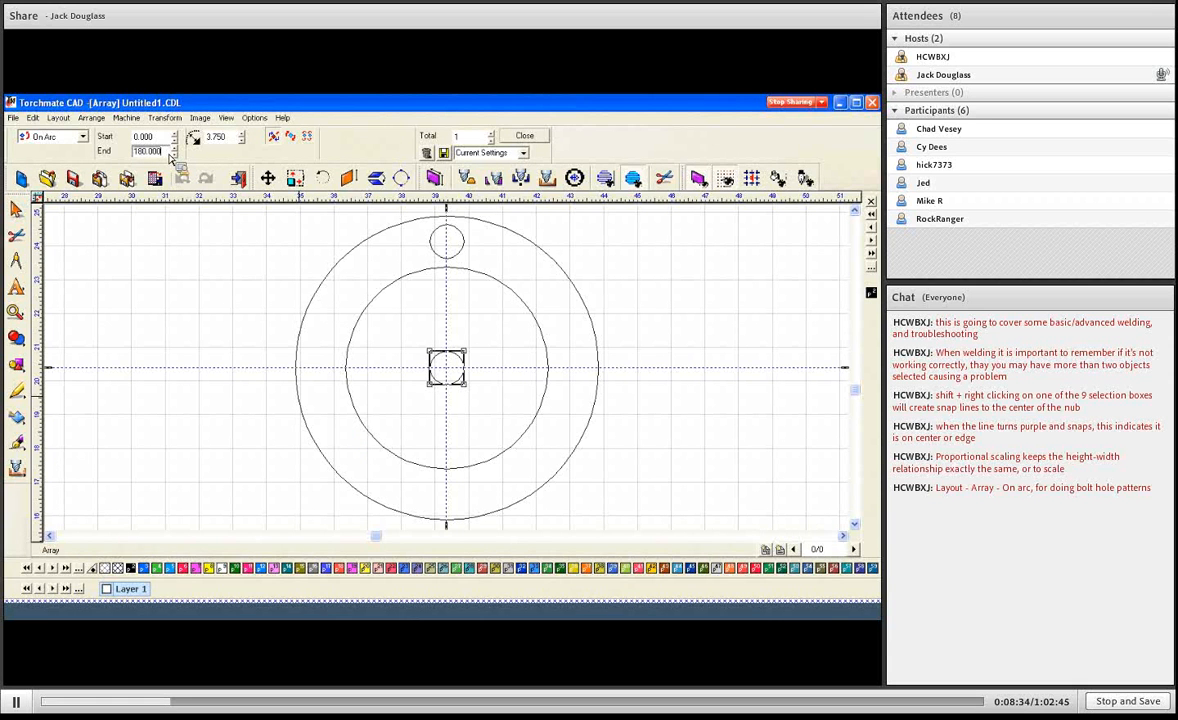
pyautogui.write('360')
# Raise the arc array's total to 12 copies and finish the array
pyautogui.click(491, 133)
pyautogui.click(491, 133)
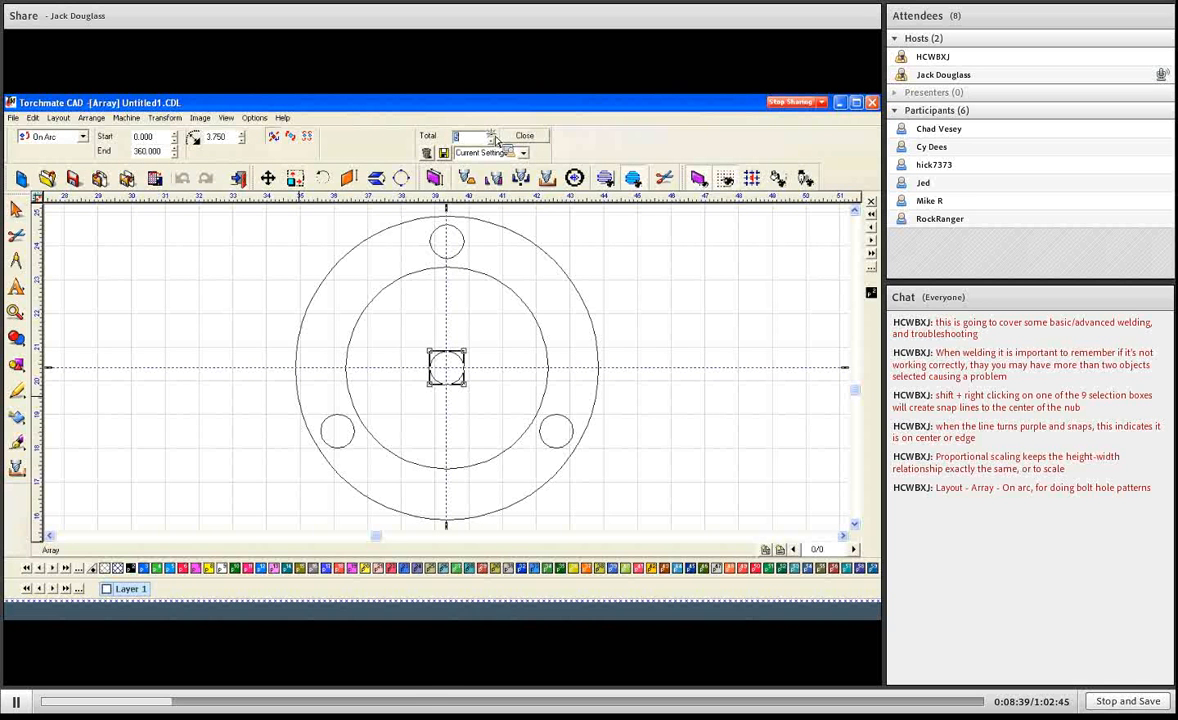
pyautogui.click(491, 133)
pyautogui.click(491, 133)
pyautogui.click(491, 133)
pyautogui.click(494, 136)
pyautogui.click(494, 136)
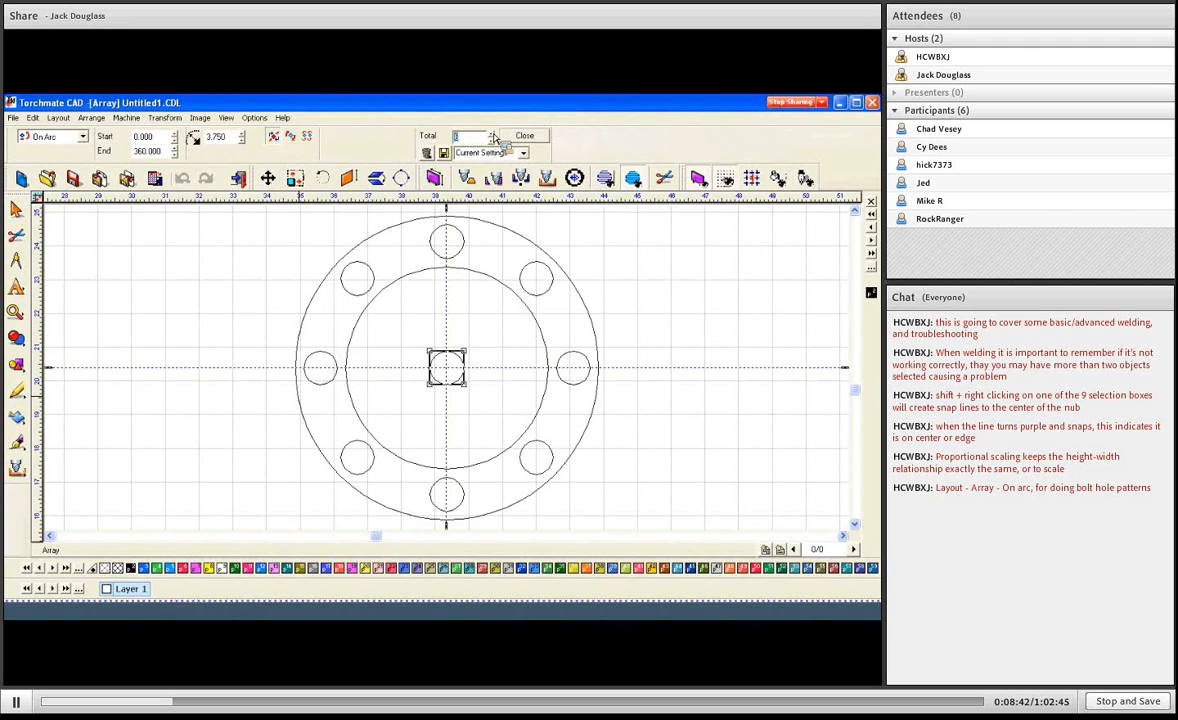
pyautogui.click(492, 134)
pyautogui.click(492, 134)
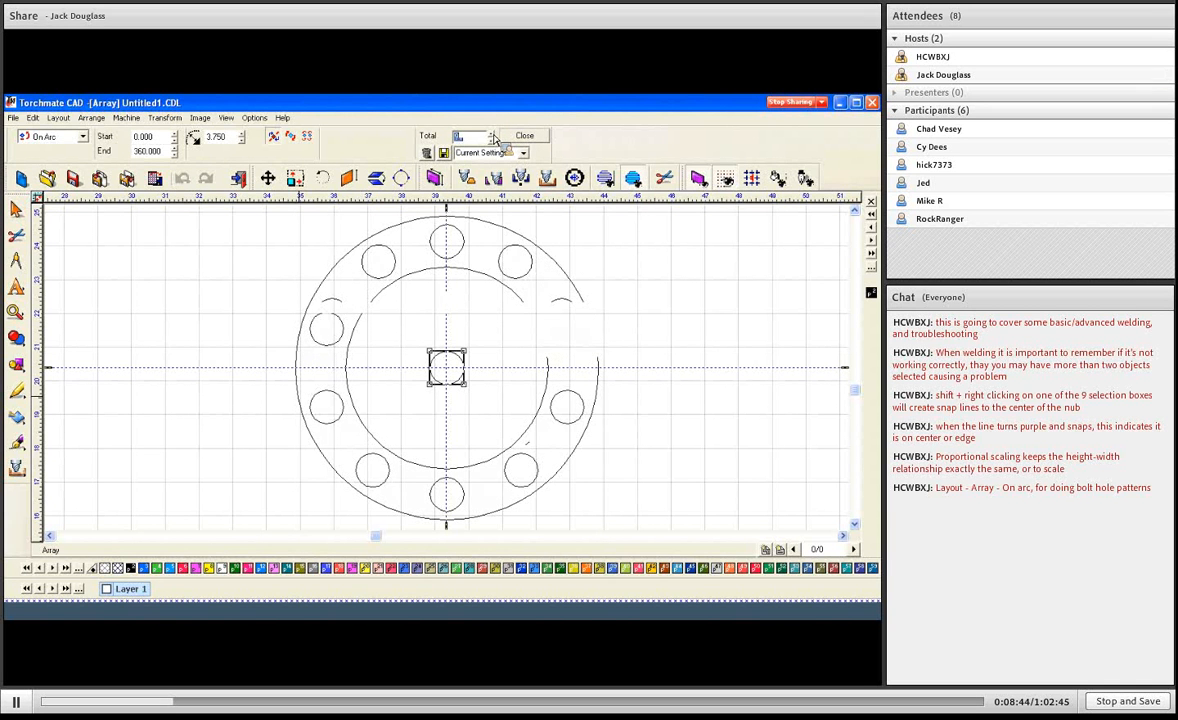
pyautogui.click(492, 134)
pyautogui.click(492, 134)
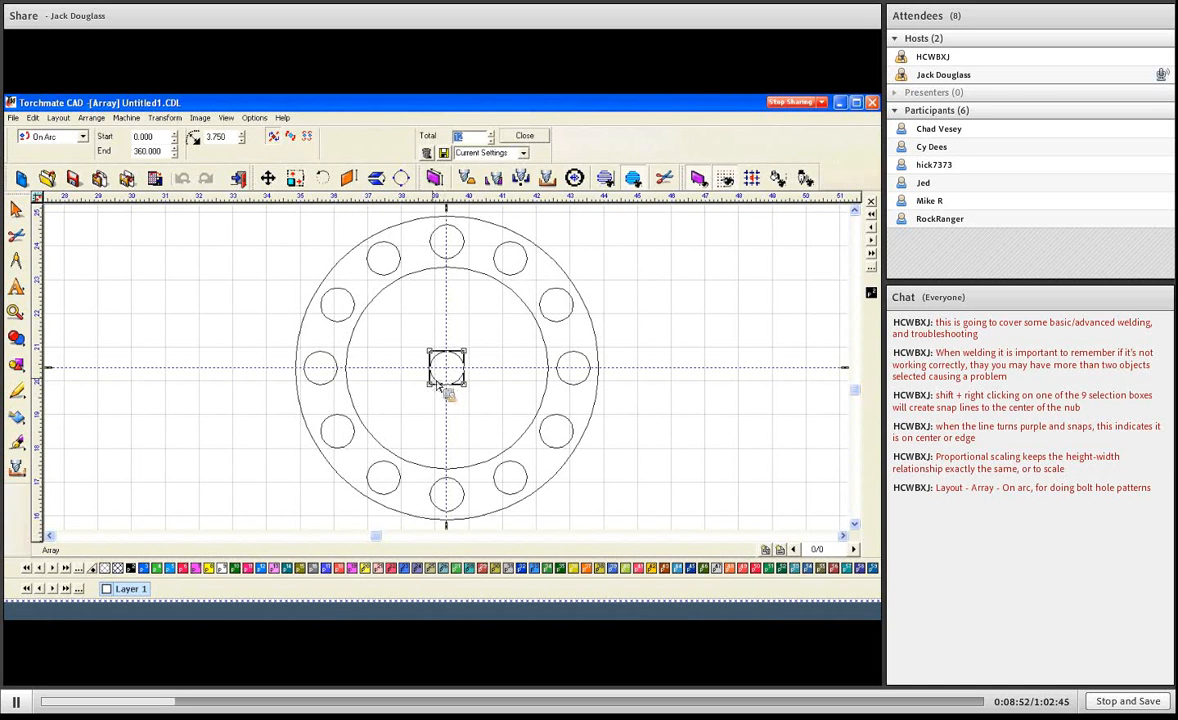
pyautogui.click(527, 138)
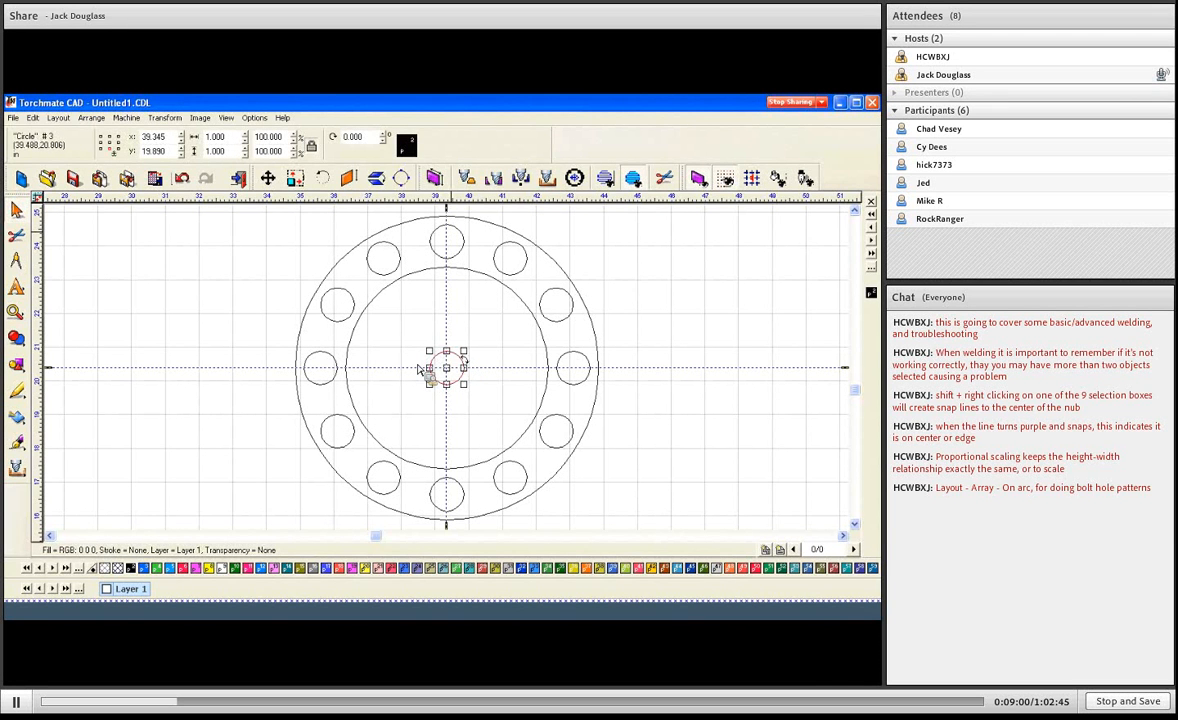
# Delete the original 1 in circle at the guide intersection and select the topmost hole of the pattern
pyautogui.press('Delete')
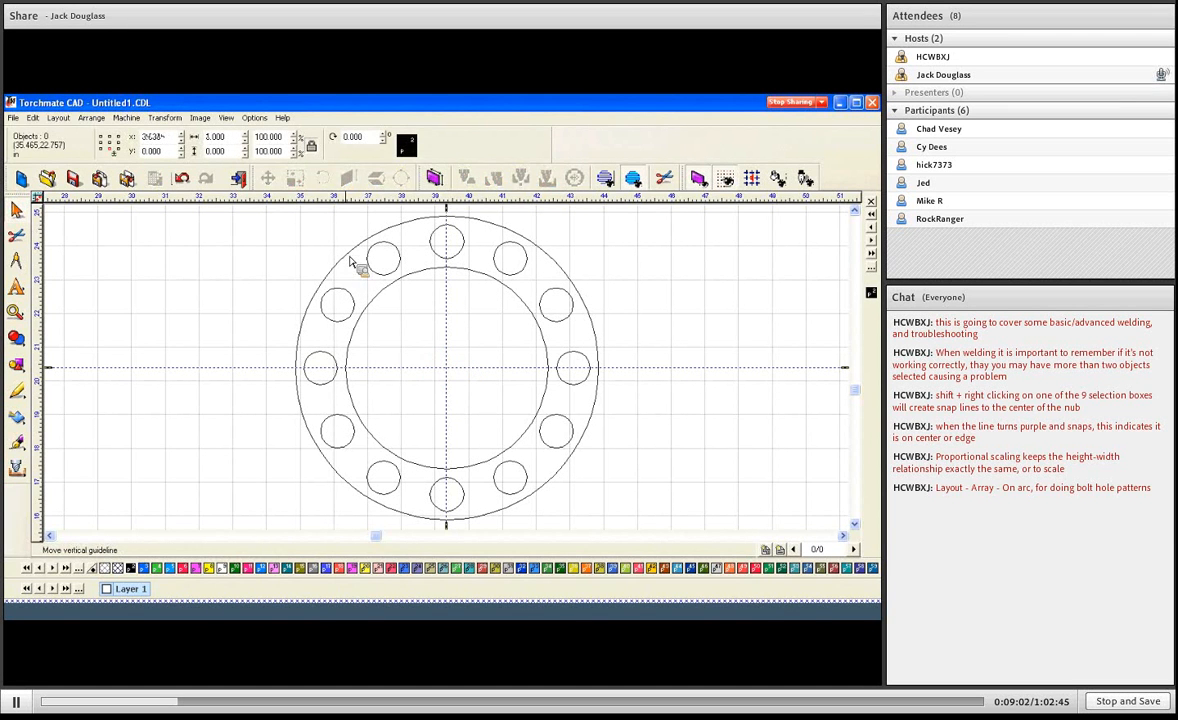
pyautogui.click(374, 308)
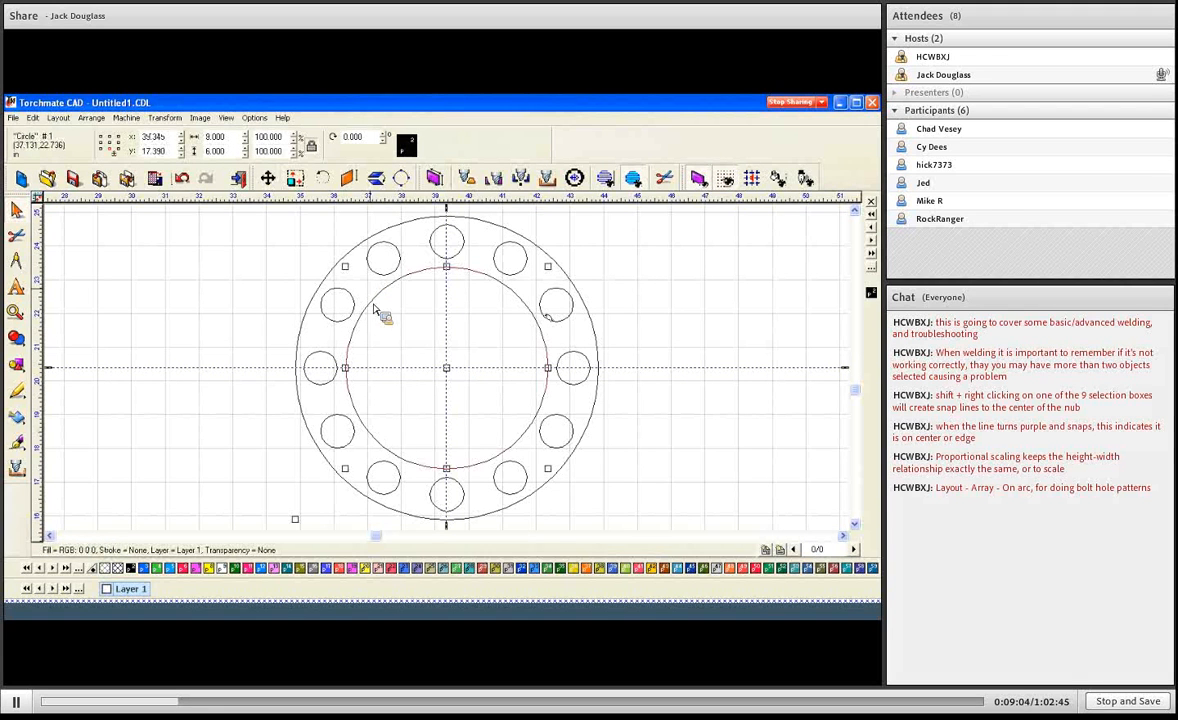
pyautogui.click(427, 255)
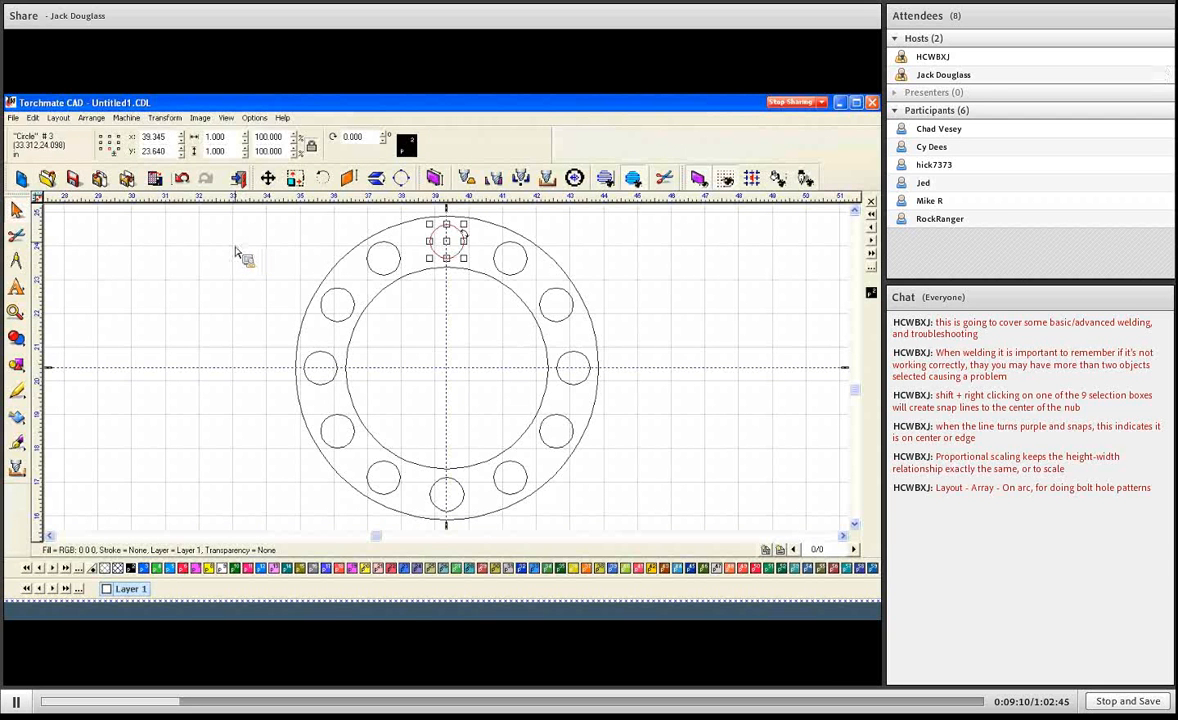
# Select all the circles and combine them into a single object with Make Path
pyautogui.click(33, 117)
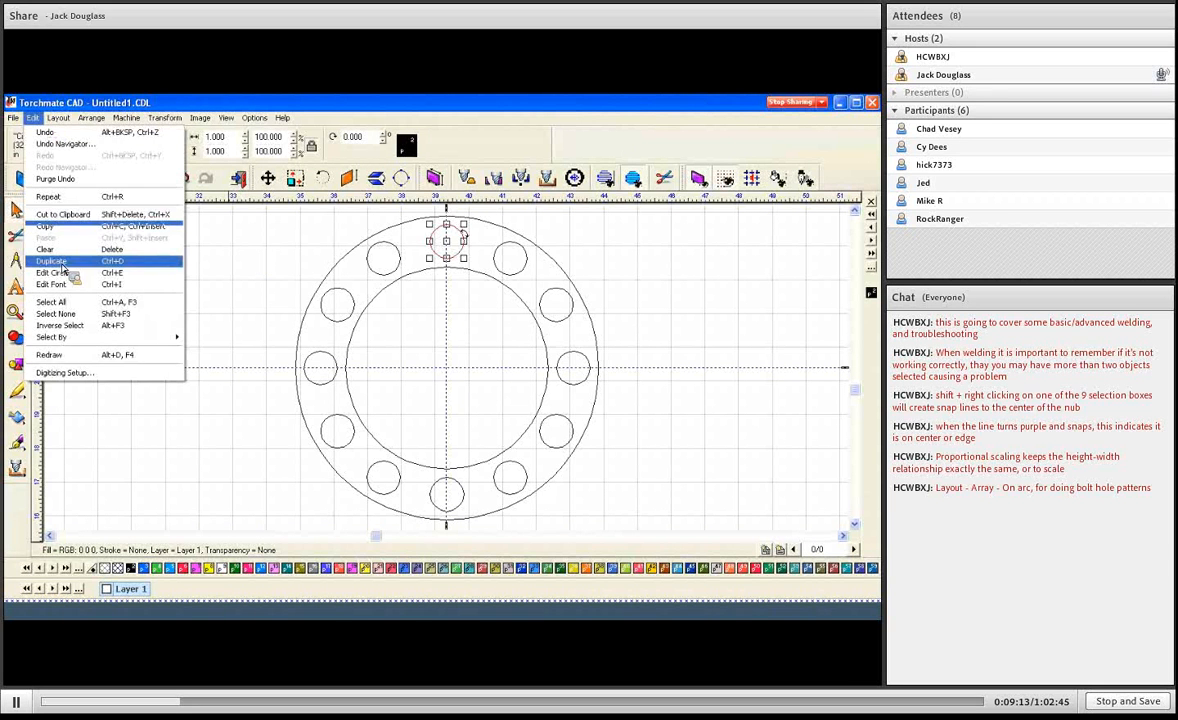
pyautogui.click(68, 304)
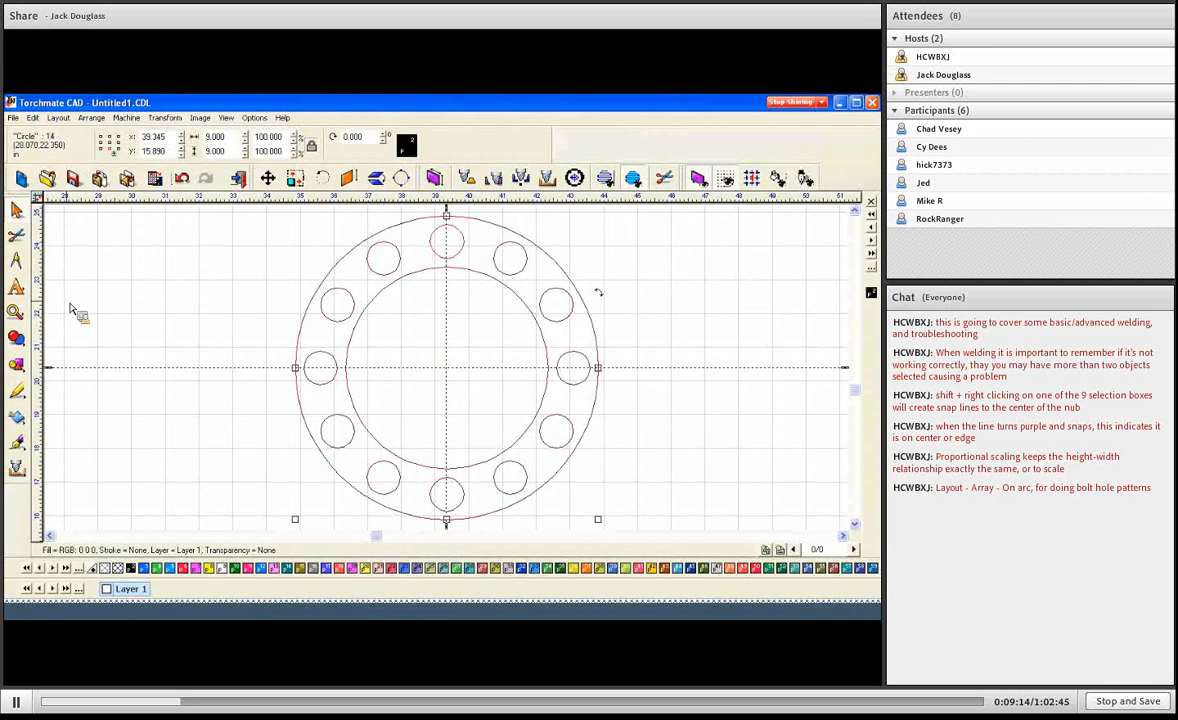
pyautogui.click(91, 117)
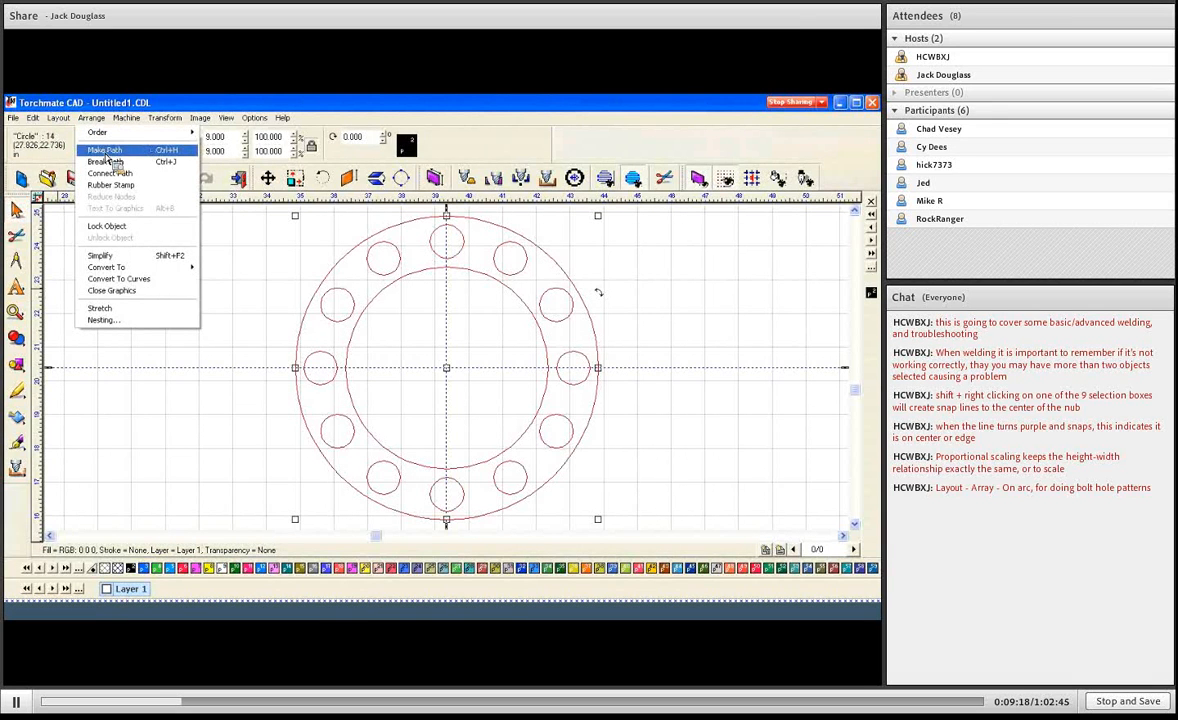
pyautogui.click(105, 150)
# Show the fill to examine the ring with its holes, deselect it, and hide the fill again
pyautogui.click(226, 117)
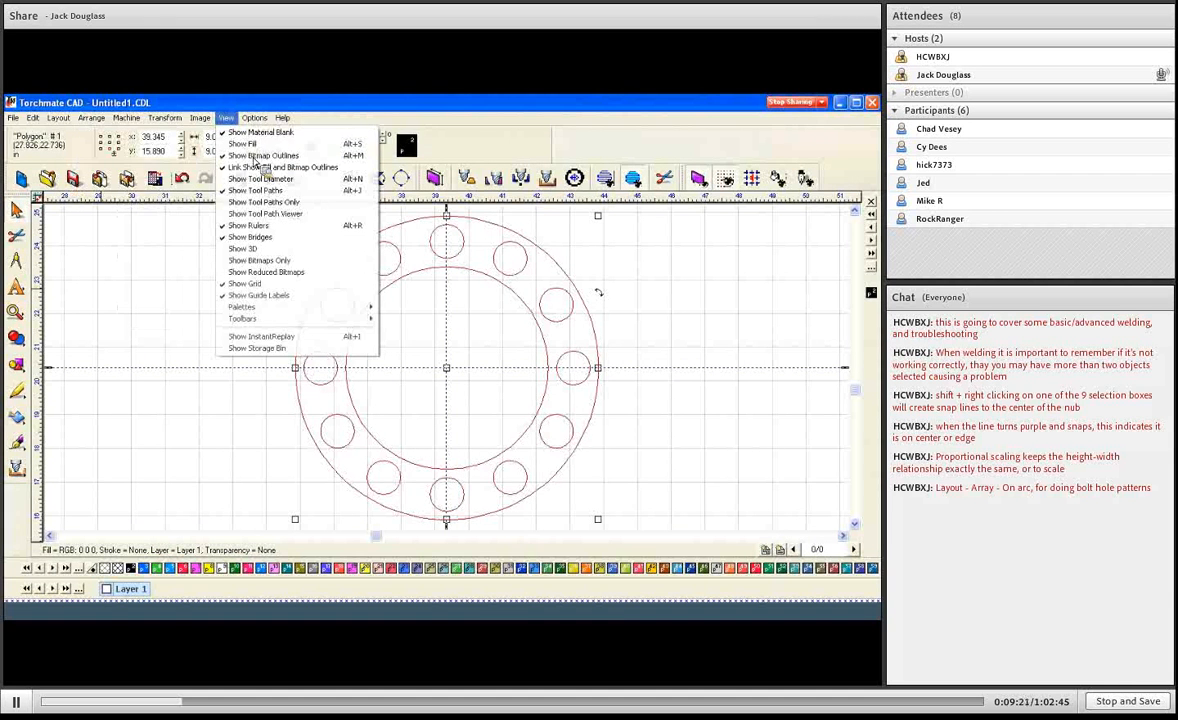
pyautogui.click(250, 146)
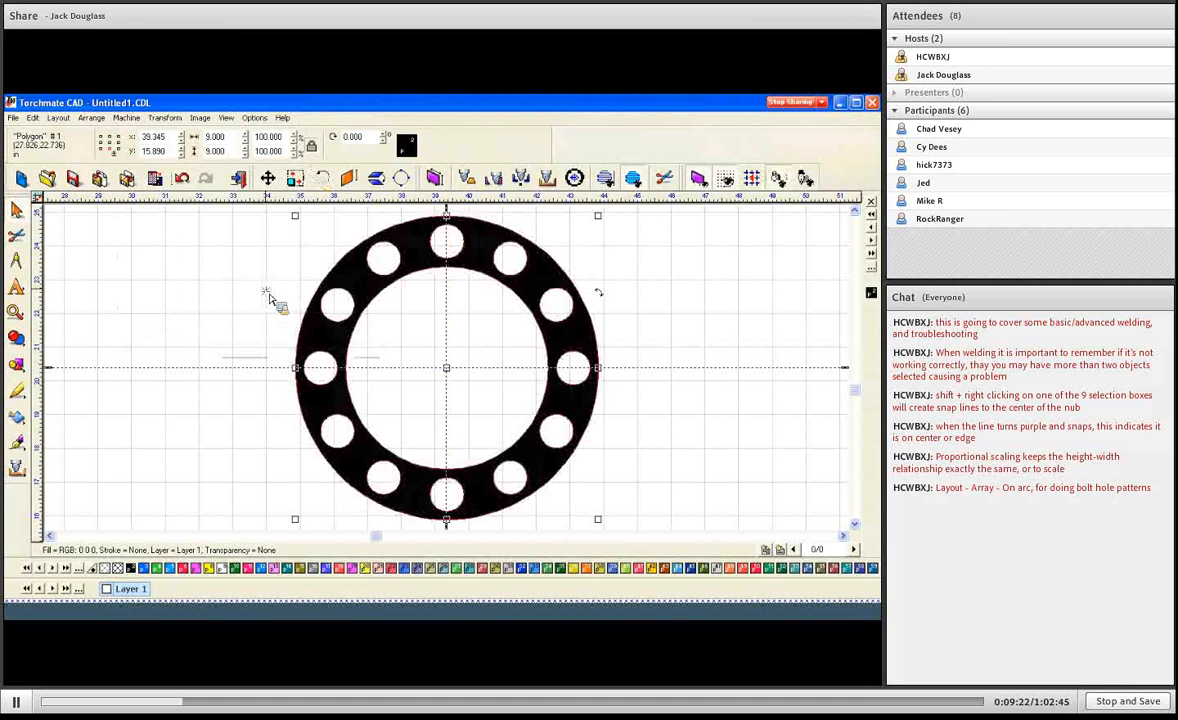
pyautogui.click(464, 277)
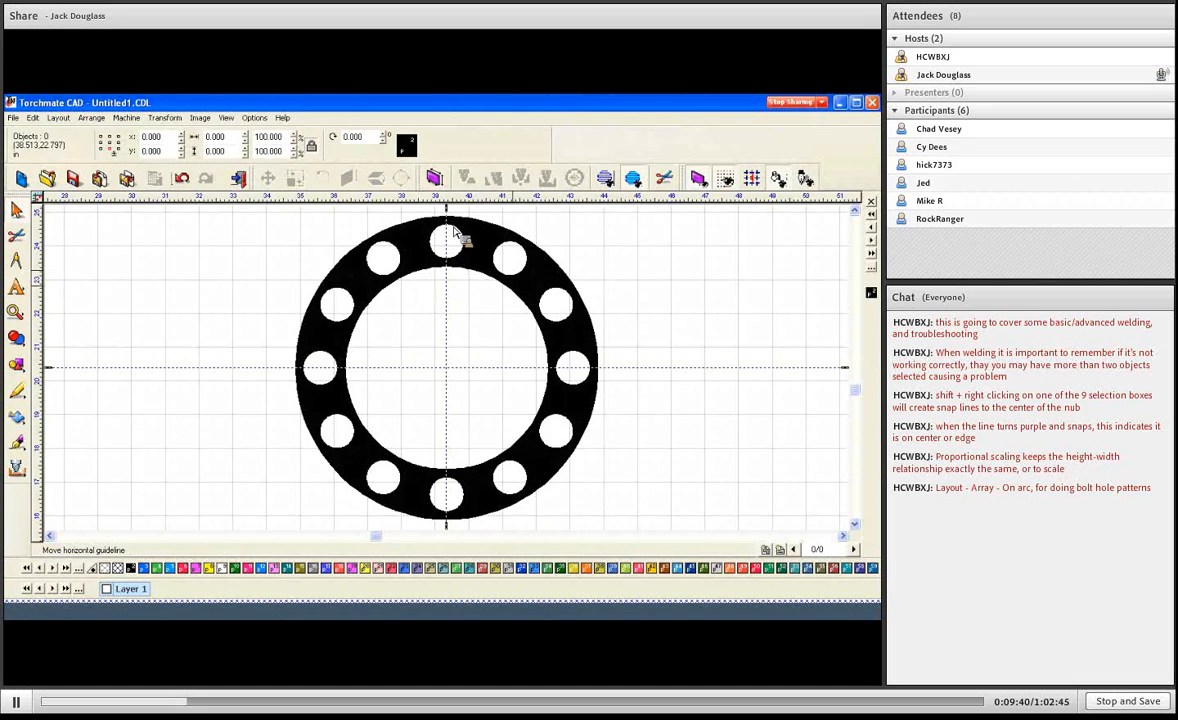
pyautogui.click(226, 118)
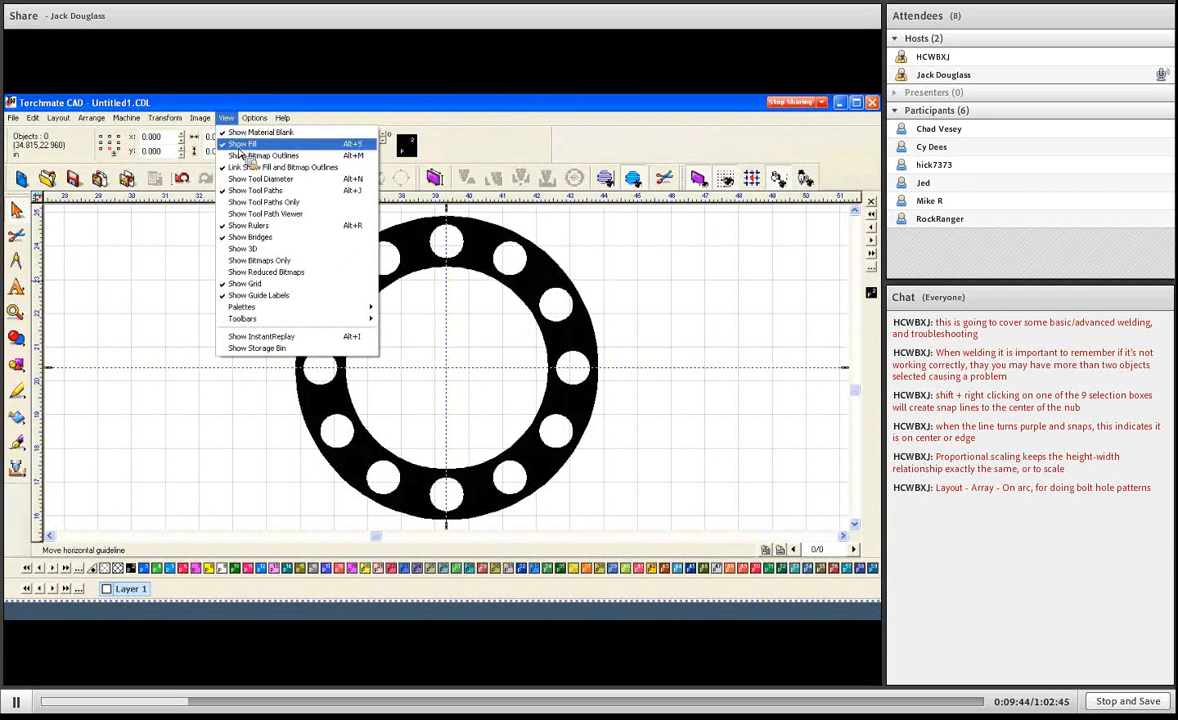
pyautogui.click(247, 145)
# Draw a rectangle about 11.78 in wide and 4.49 in high over the lower part of the ring
pyautogui.click(18, 365)
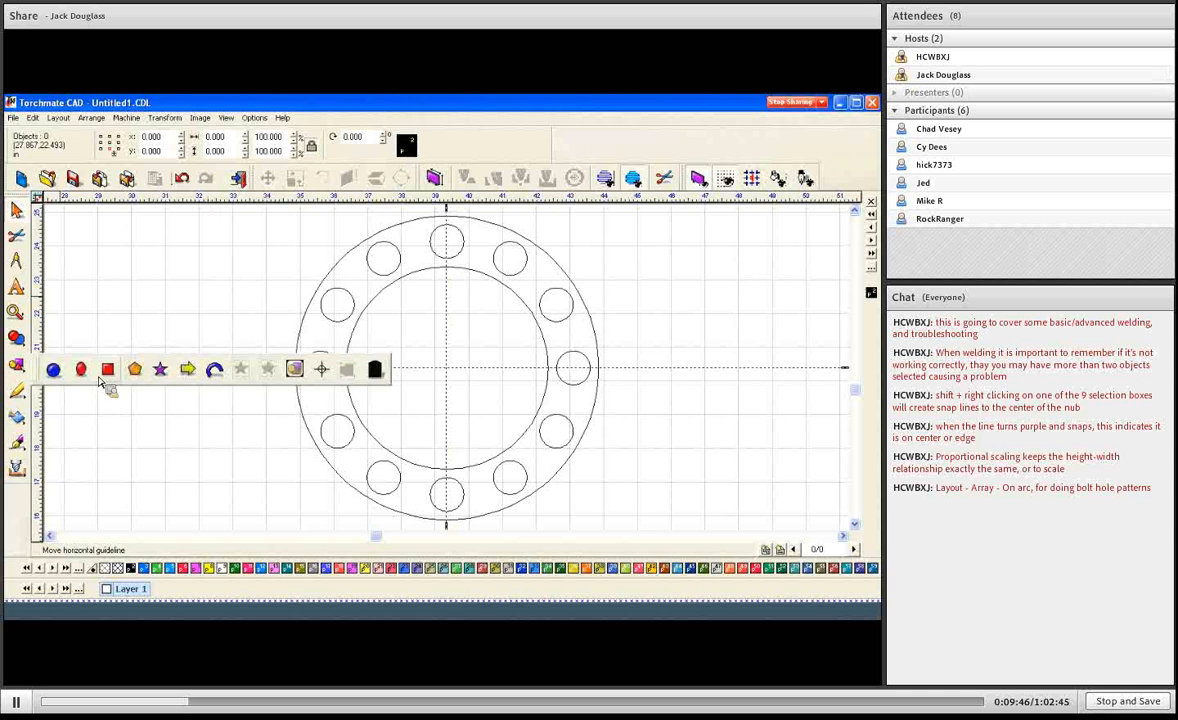
pyautogui.click(106, 375)
pyautogui.moveTo(247, 383); pyautogui.dragTo(435, 437)
pyautogui.moveTo(605, 511); pyautogui.dragTo(644, 534)
pyautogui.click(16, 209)
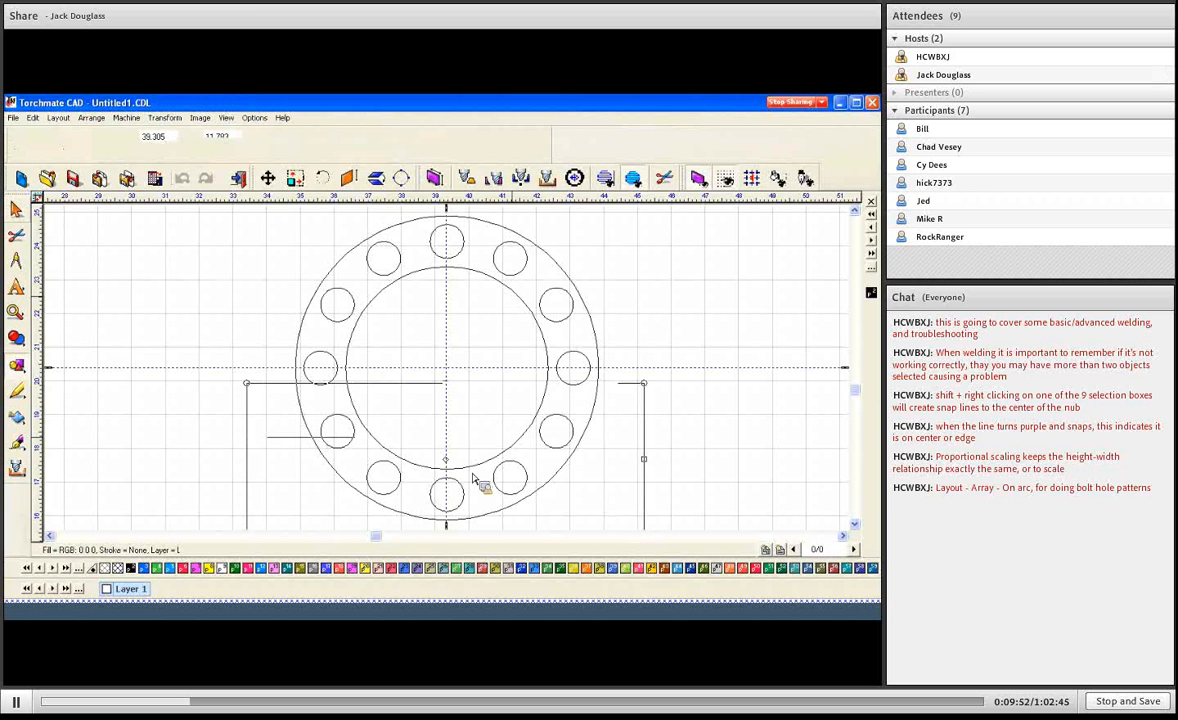
# Snap the rectangle's center to the vertical guide and top edge to the horizontal guide, then stretch it below the ring to about 5.08 in high
pyautogui.click(445, 452)
pyautogui.moveTo(447, 453); pyautogui.dragTo(447, 438)
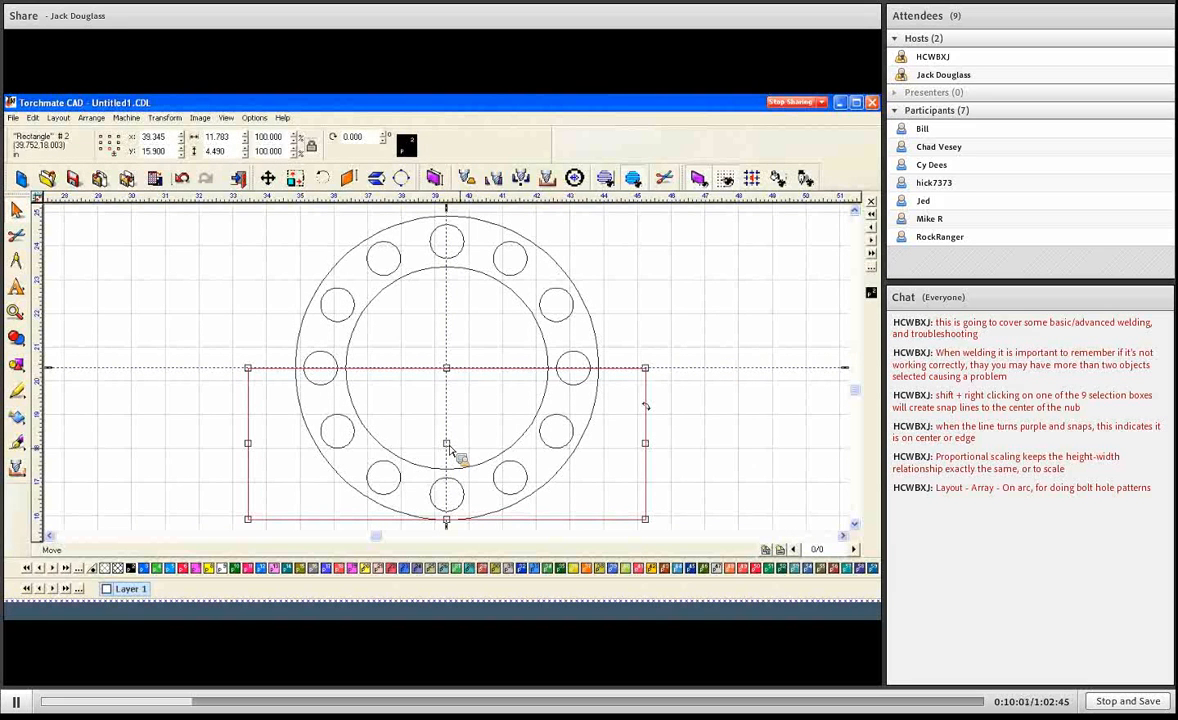
pyautogui.scroll(-1, 446, 462)
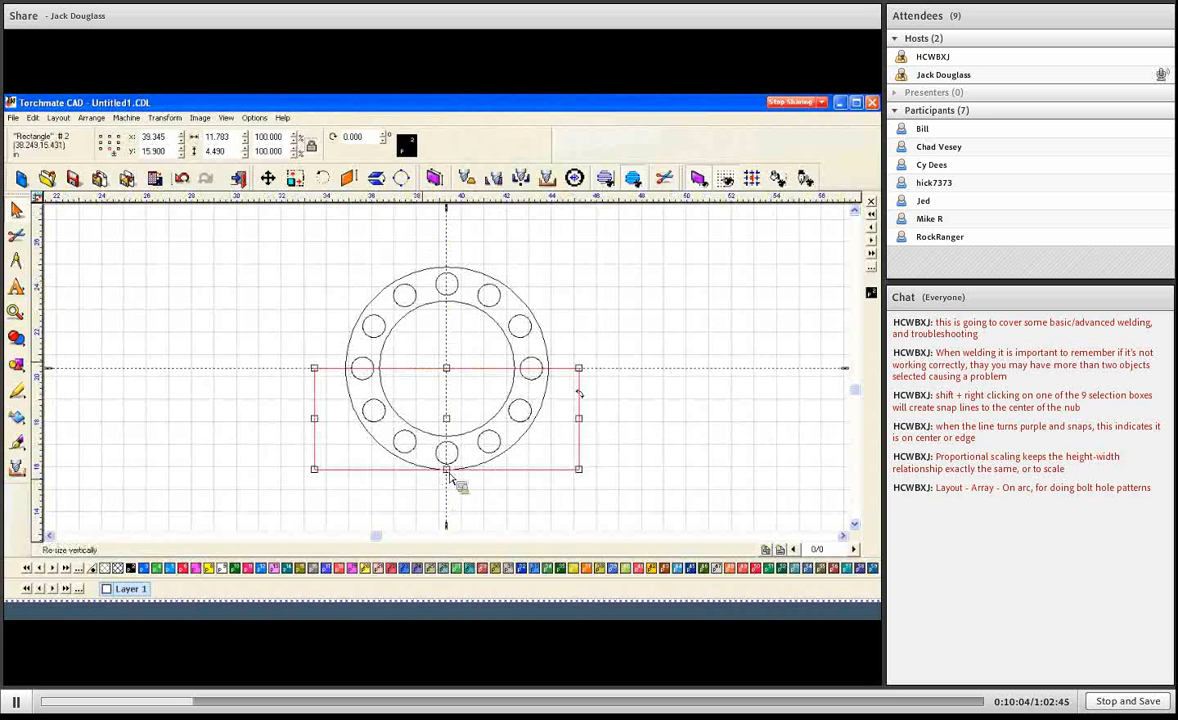
pyautogui.moveTo(449, 474); pyautogui.dragTo(455, 492)
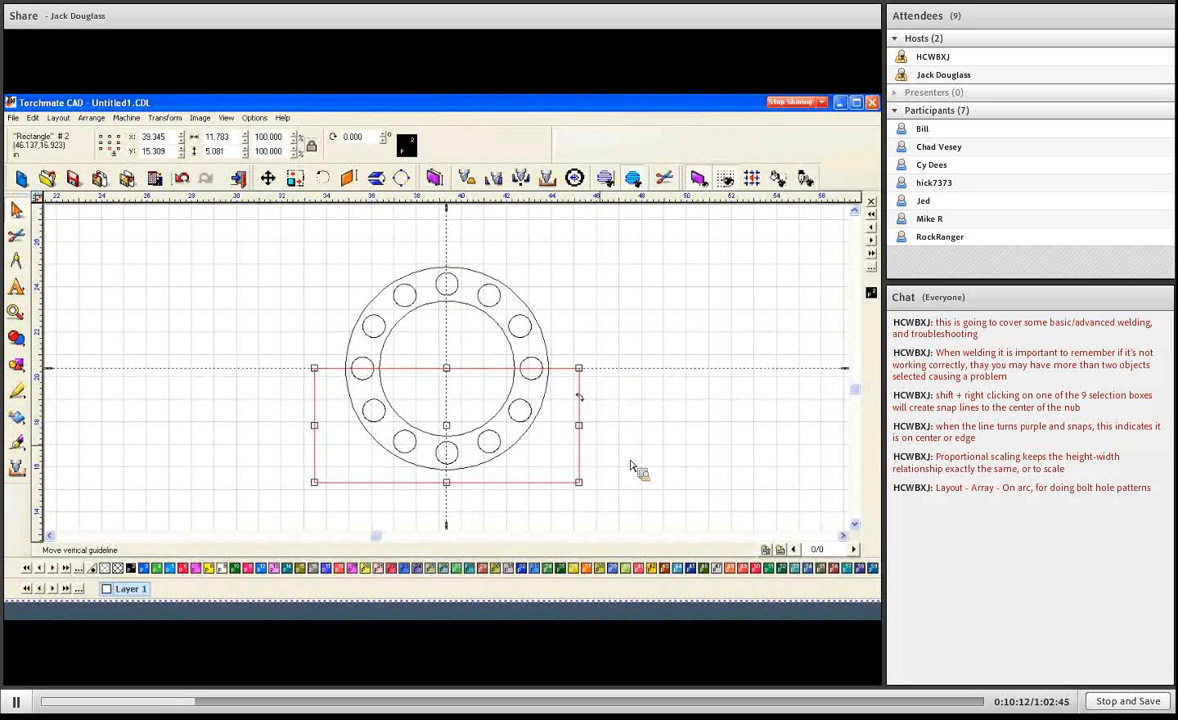
pyautogui.click(390, 340)
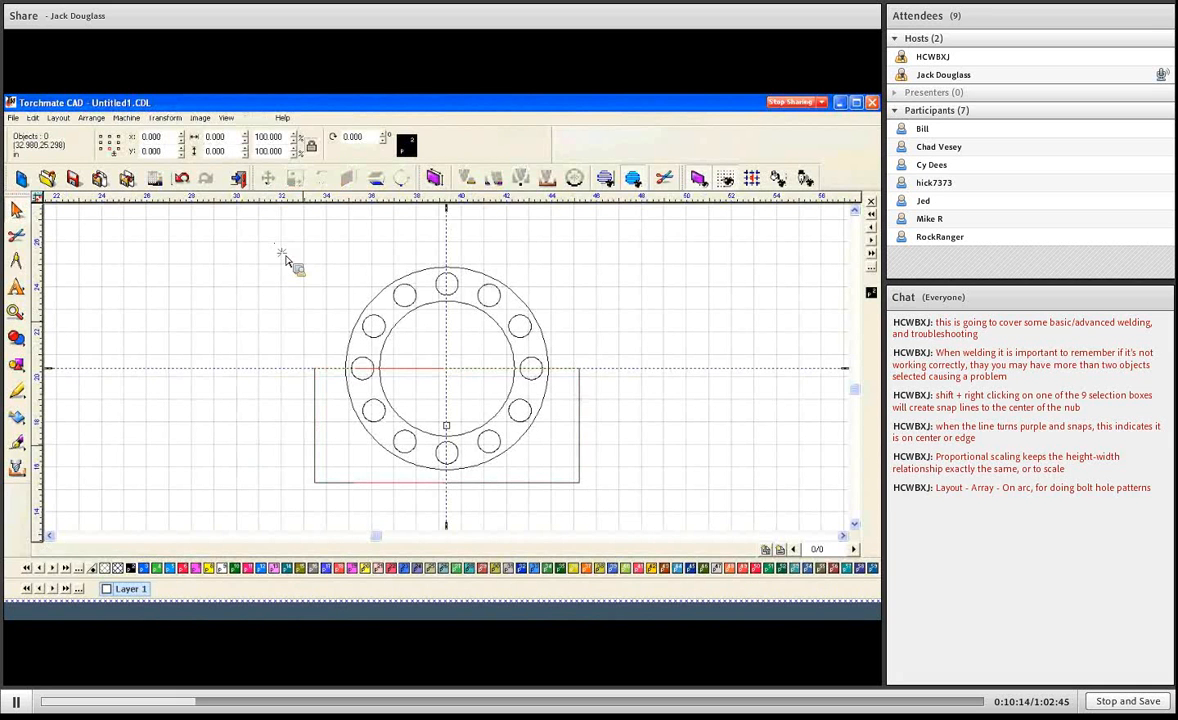
# Select the ring and the rectangle together and apply an XOR Weld to them
pyautogui.hotkey('ctrl', 'a')
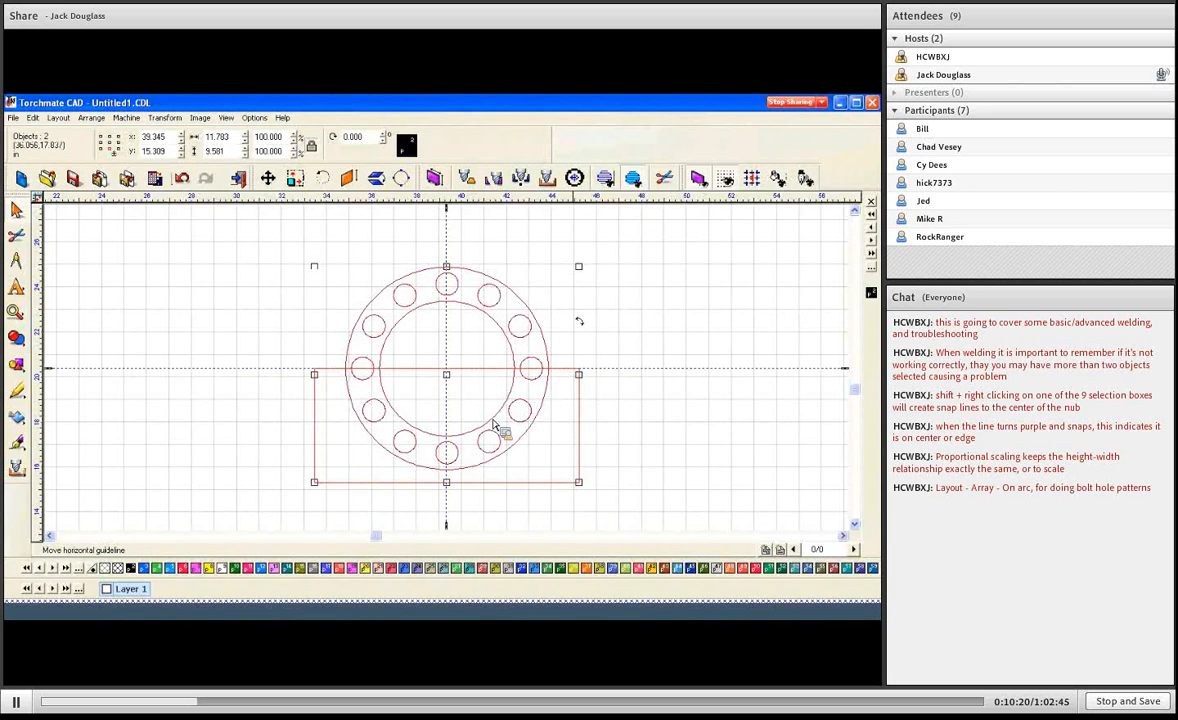
pyautogui.click(16, 338)
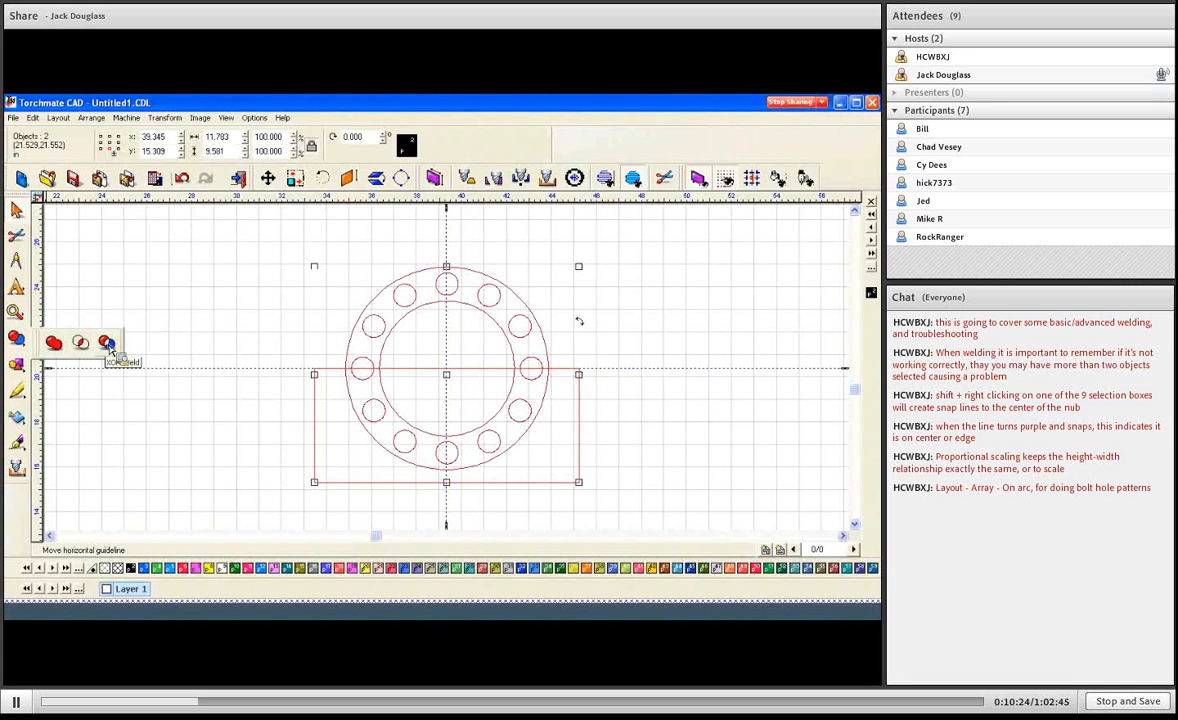
pyautogui.click(109, 344)
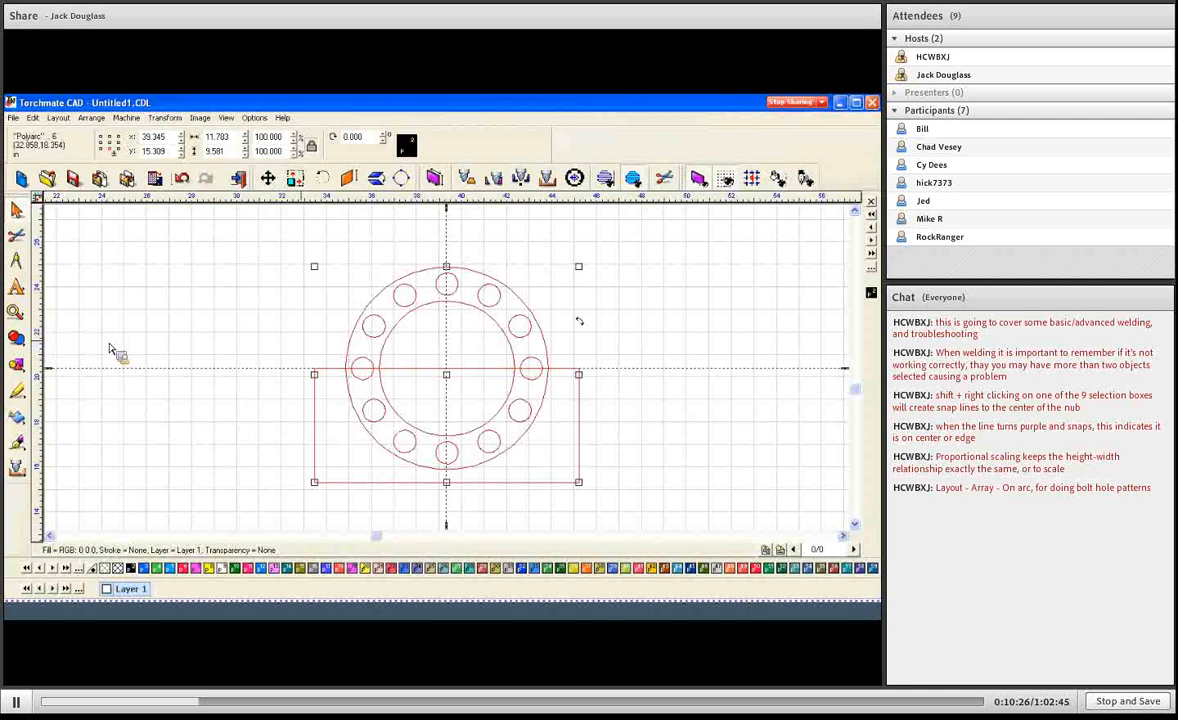
# Delete the inner arc, the rectangle outline and the holes below the horizontal guide, leaving only the upper half ring
pyautogui.click(421, 428)
pyautogui.press('Delete')
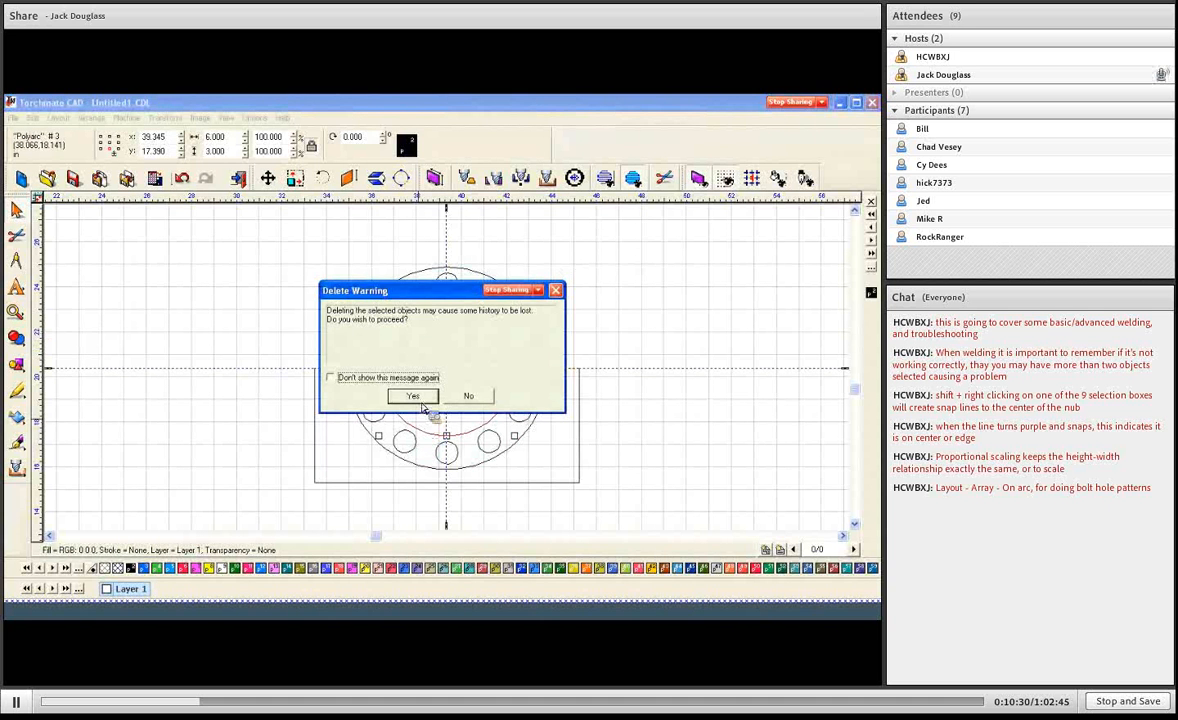
pyautogui.click(414, 397)
pyautogui.click(325, 370)
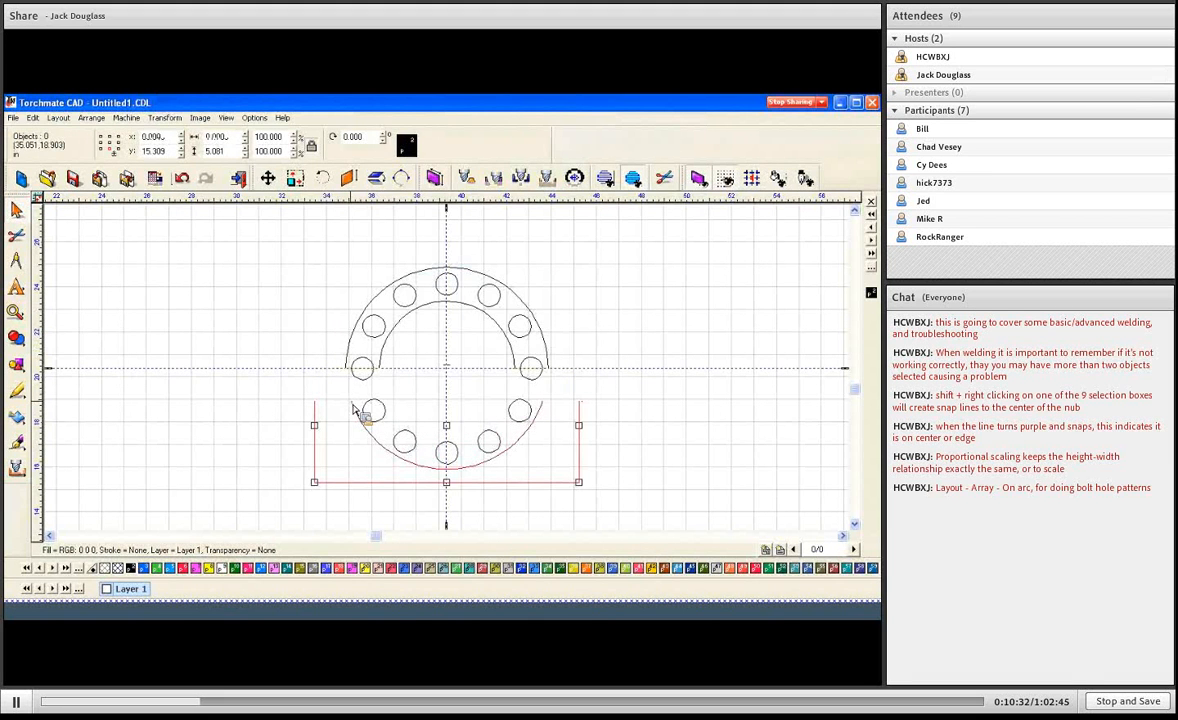
pyautogui.moveTo(336, 386); pyautogui.dragTo(539, 465)
pyautogui.press('Delete')
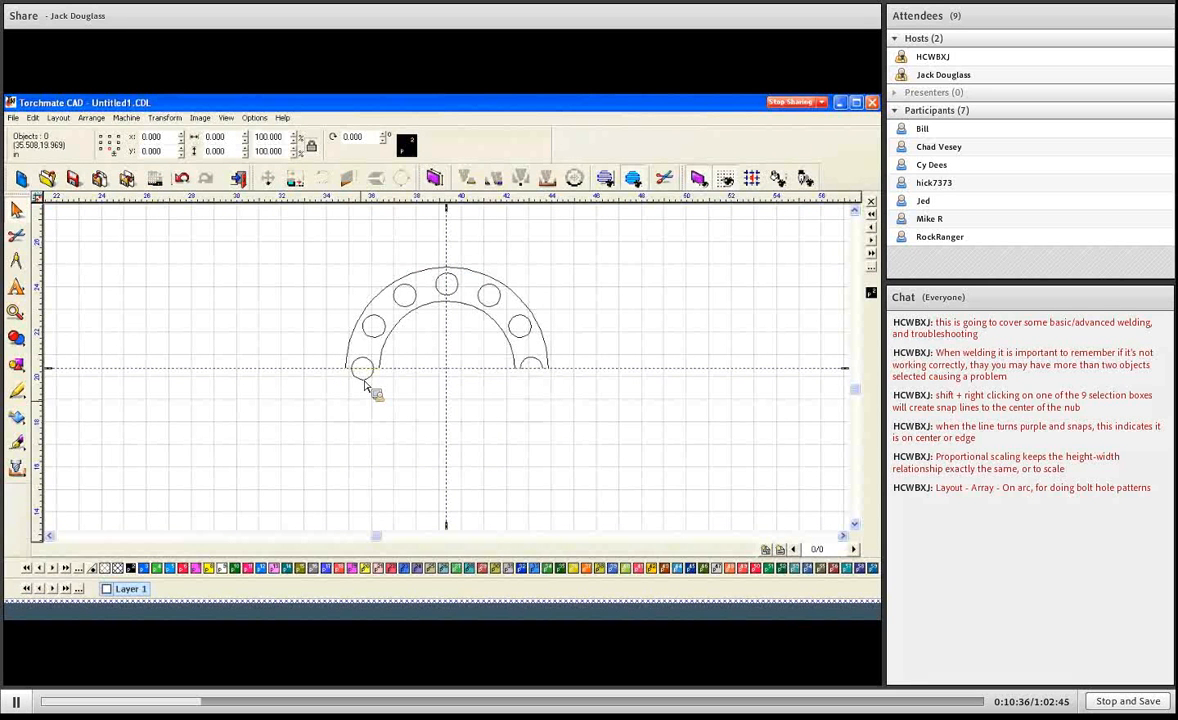
# Show the fill to examine the half ring, and delete the half ring from the drawing
pyautogui.click(388, 358)
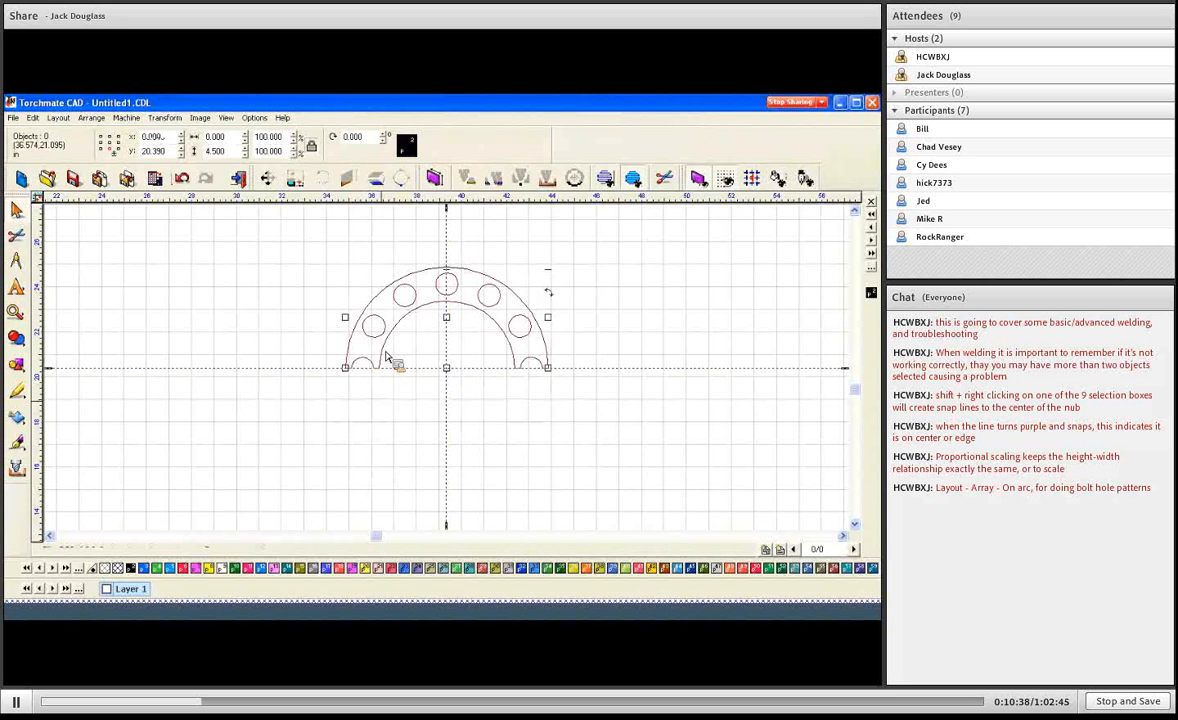
pyautogui.click(226, 117)
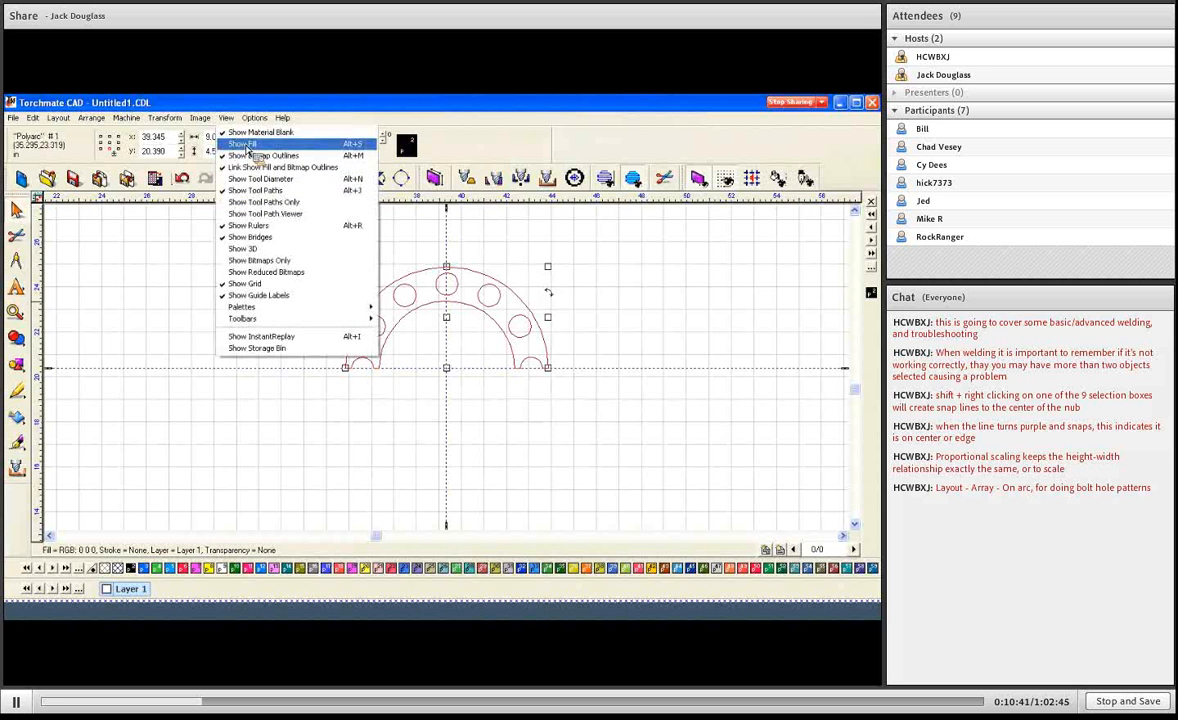
pyautogui.click(246, 144)
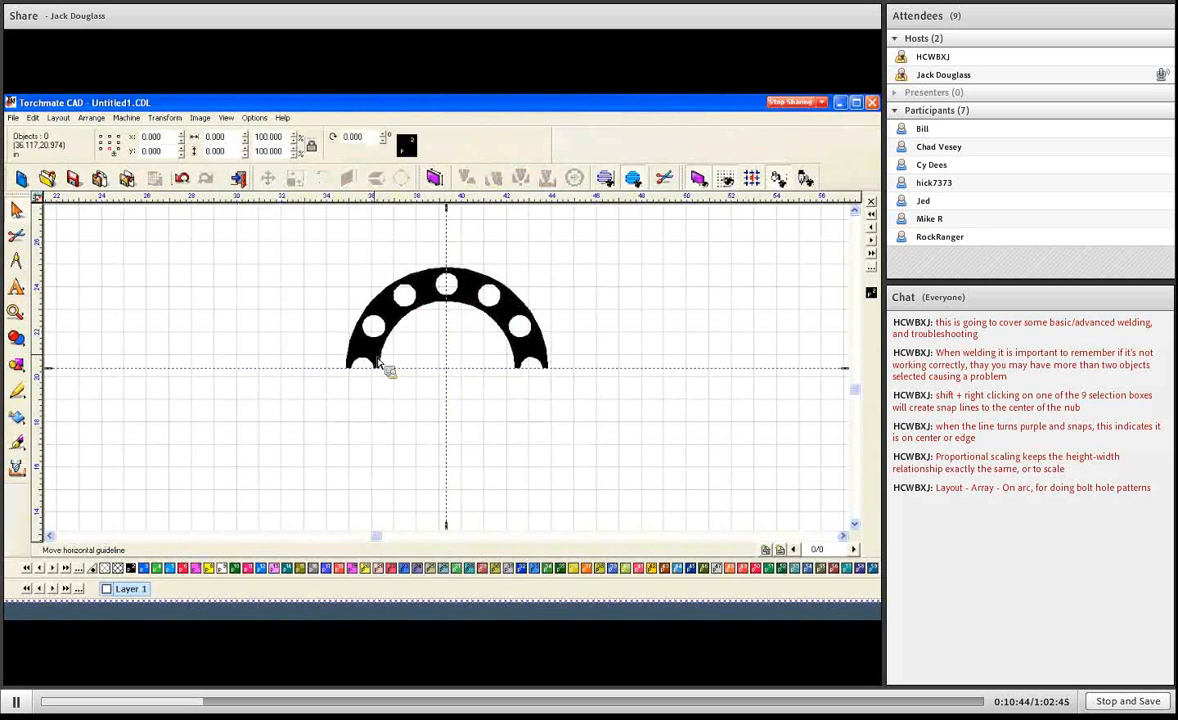
pyautogui.click(377, 362)
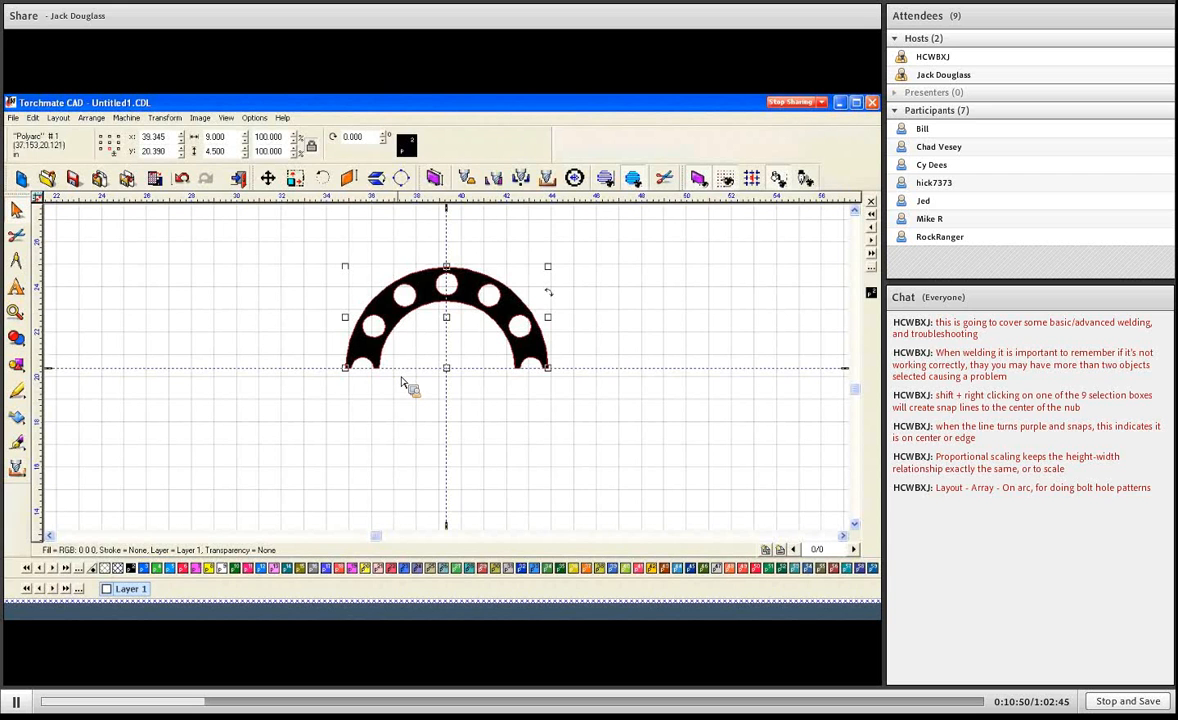
pyautogui.press('Delete')
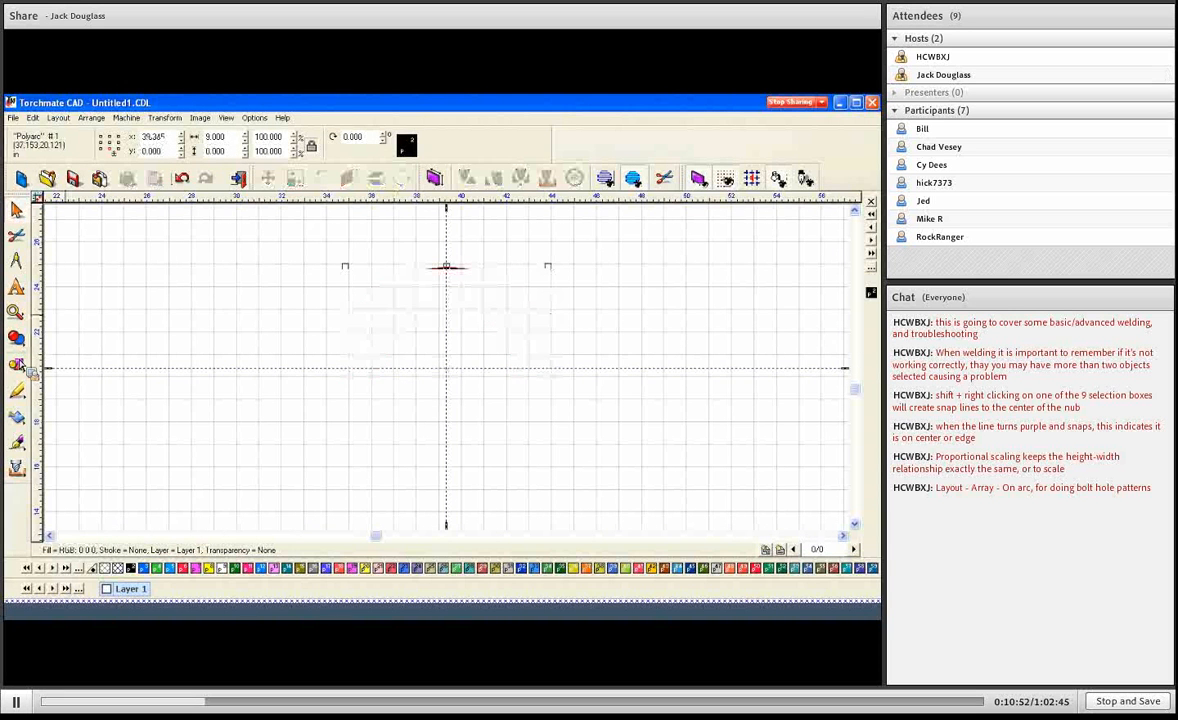
# Draw a fan shape with a radius of about 2.9 in and snap its center to the guide intersection
pyautogui.click(18, 366)
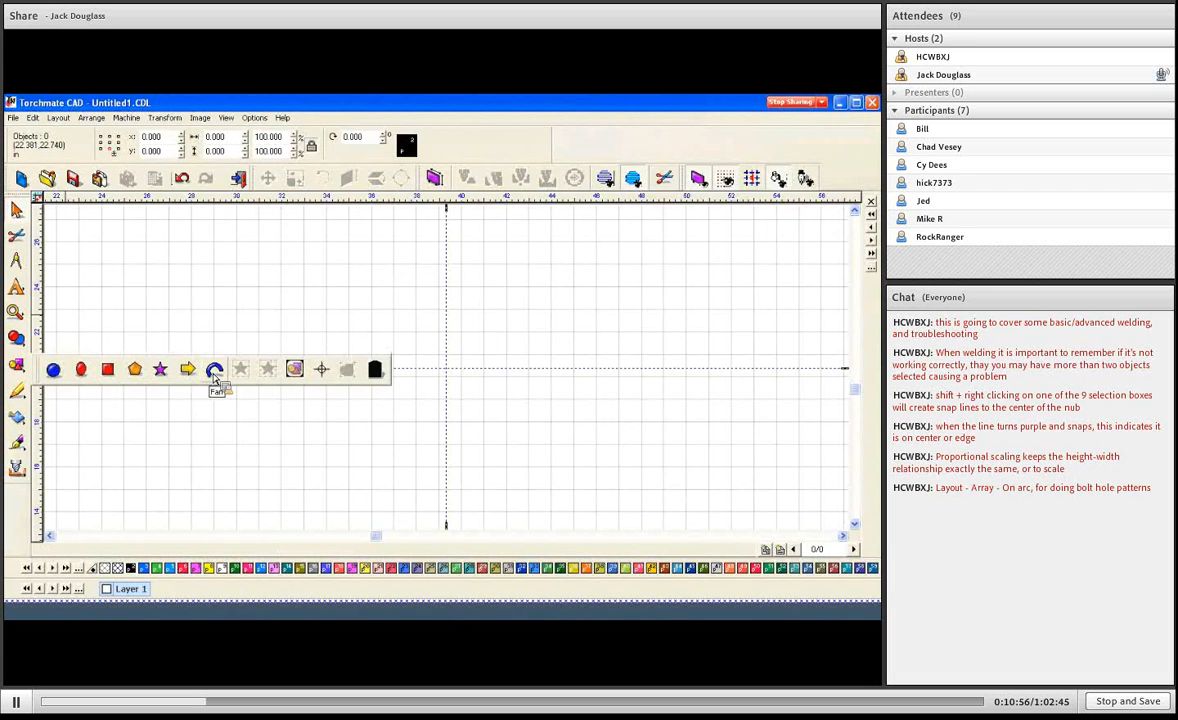
pyautogui.click(214, 371)
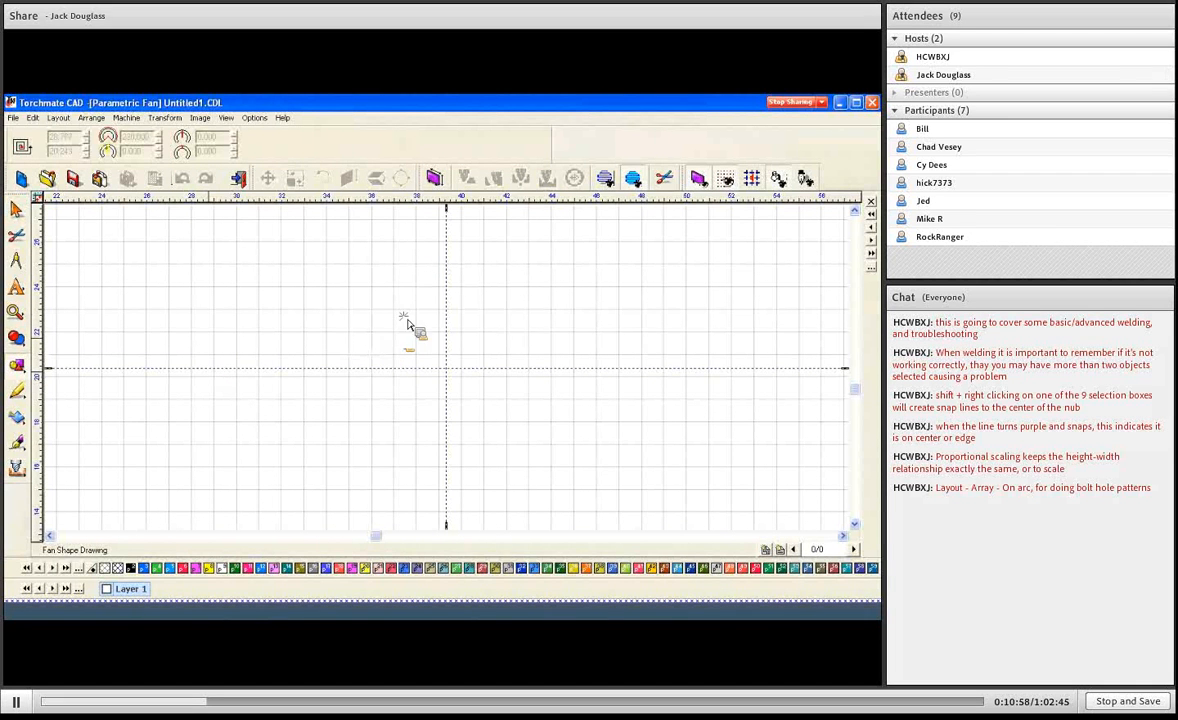
pyautogui.moveTo(372, 298); pyautogui.dragTo(501, 391)
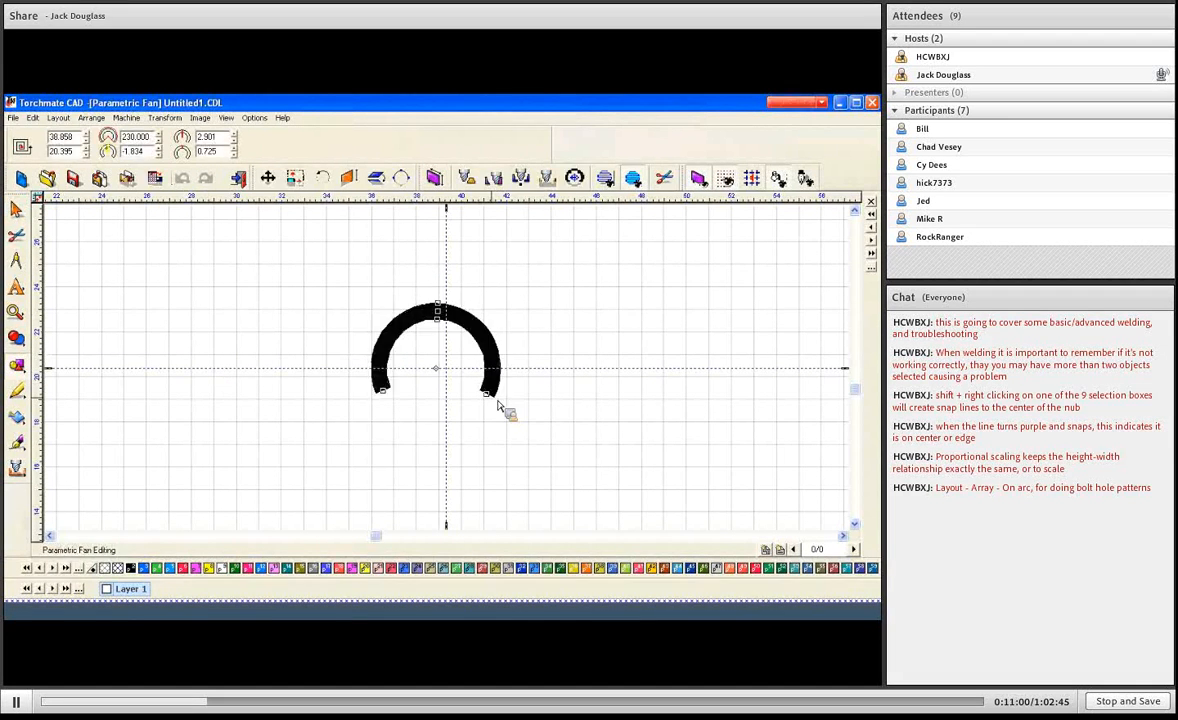
pyautogui.moveTo(442, 368); pyautogui.dragTo(452, 376)
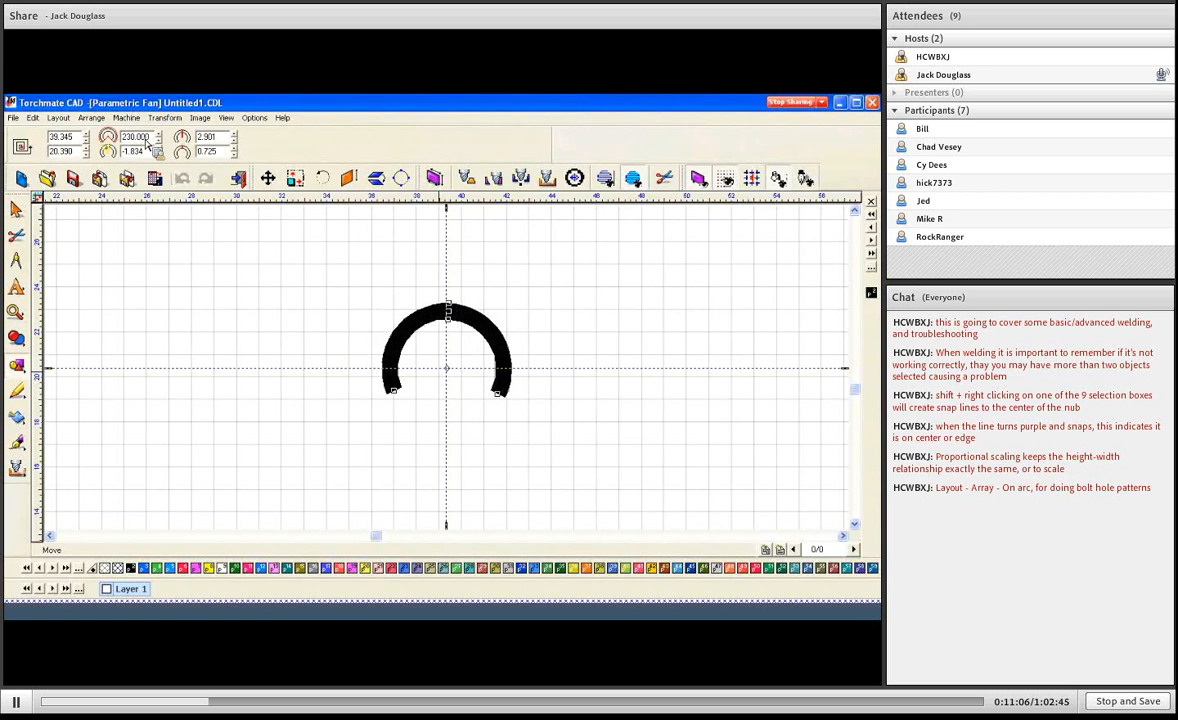
# Set the fan's arc angle to 140 degrees and its rotation to 0, with the fill hidden
pyautogui.doubleClick(145, 140)
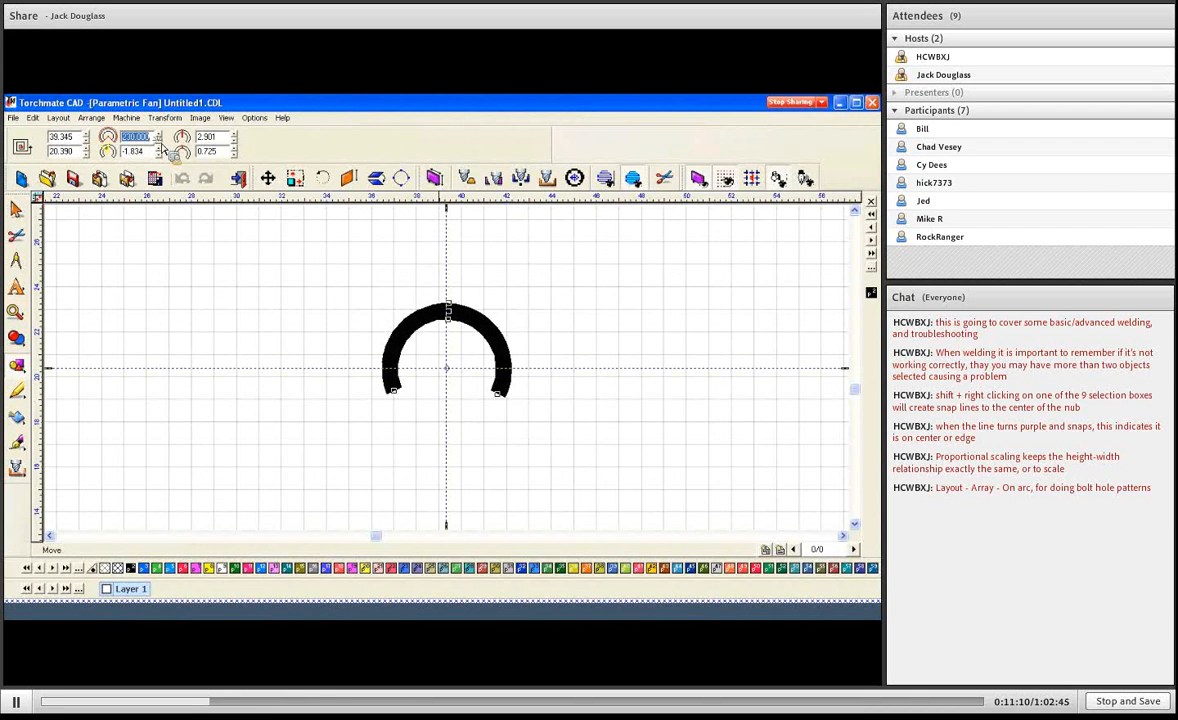
pyautogui.write('150')
pyautogui.press('Return')
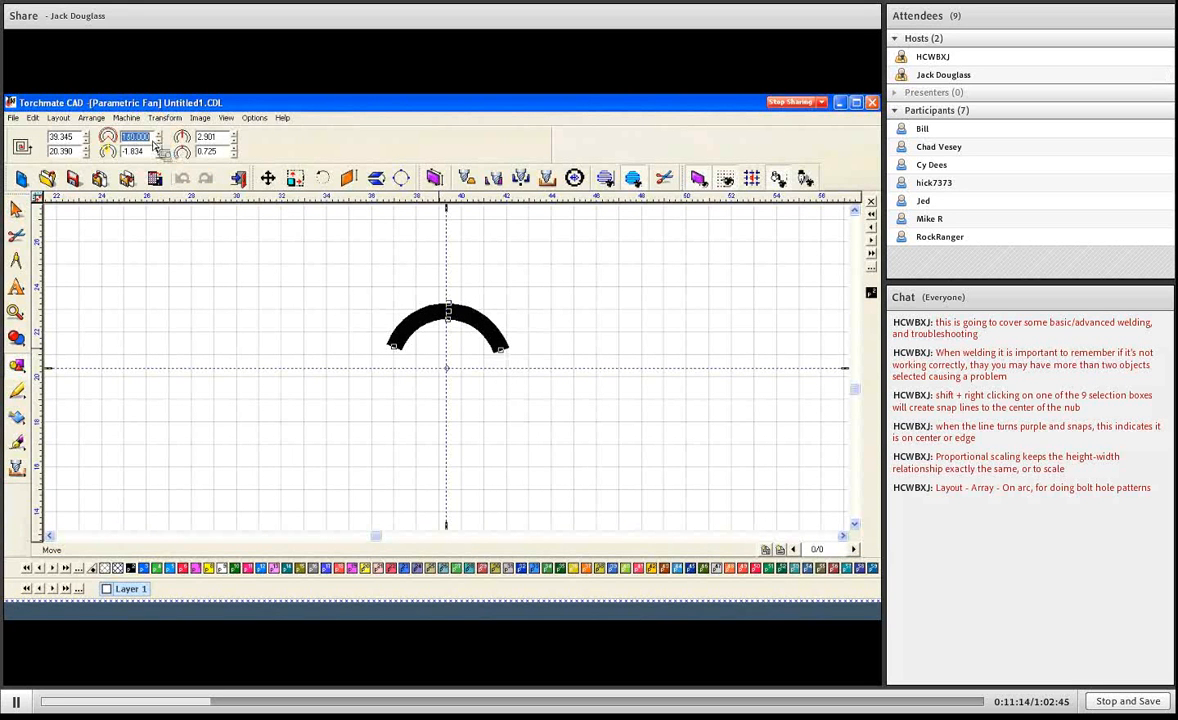
pyautogui.click(226, 117)
pyautogui.click(247, 144)
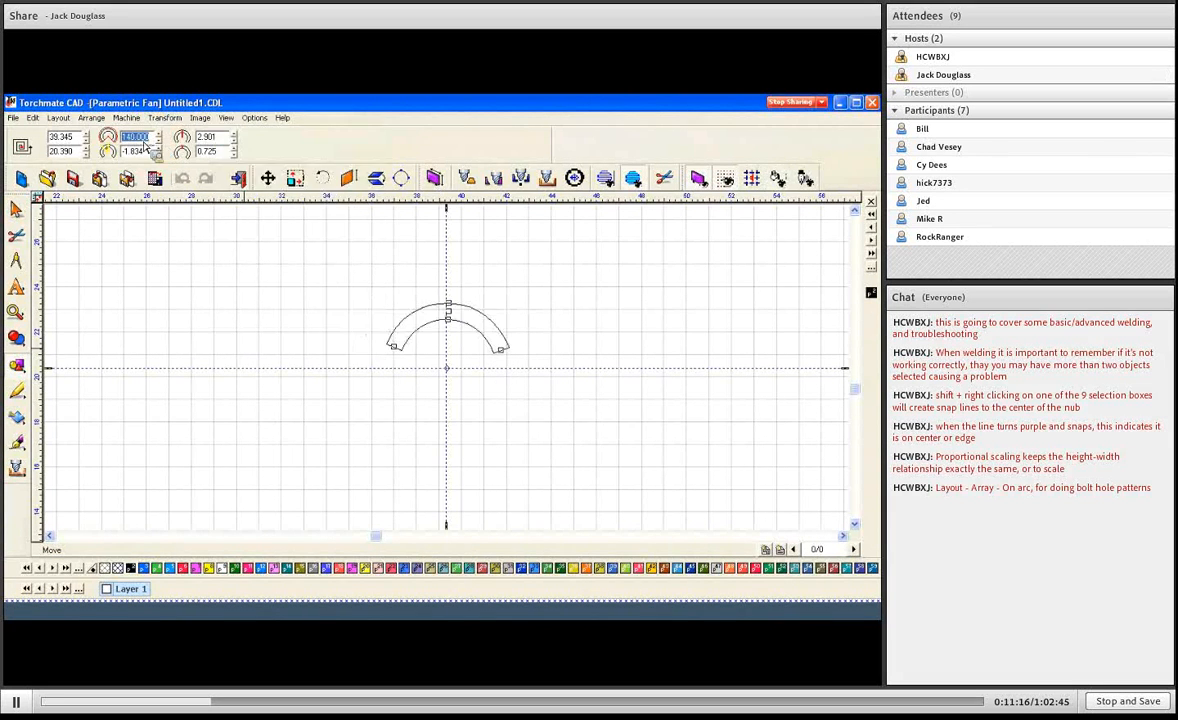
pyautogui.press('Tab')
pyautogui.write('0')
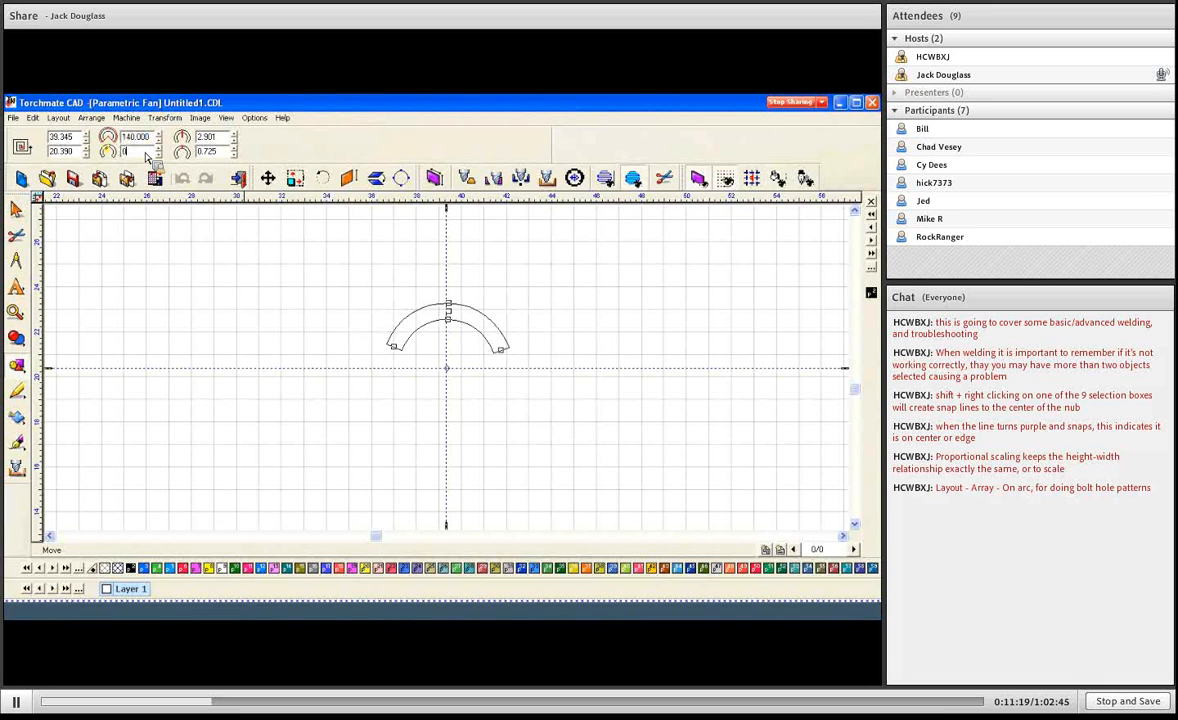
pyautogui.press('Return')
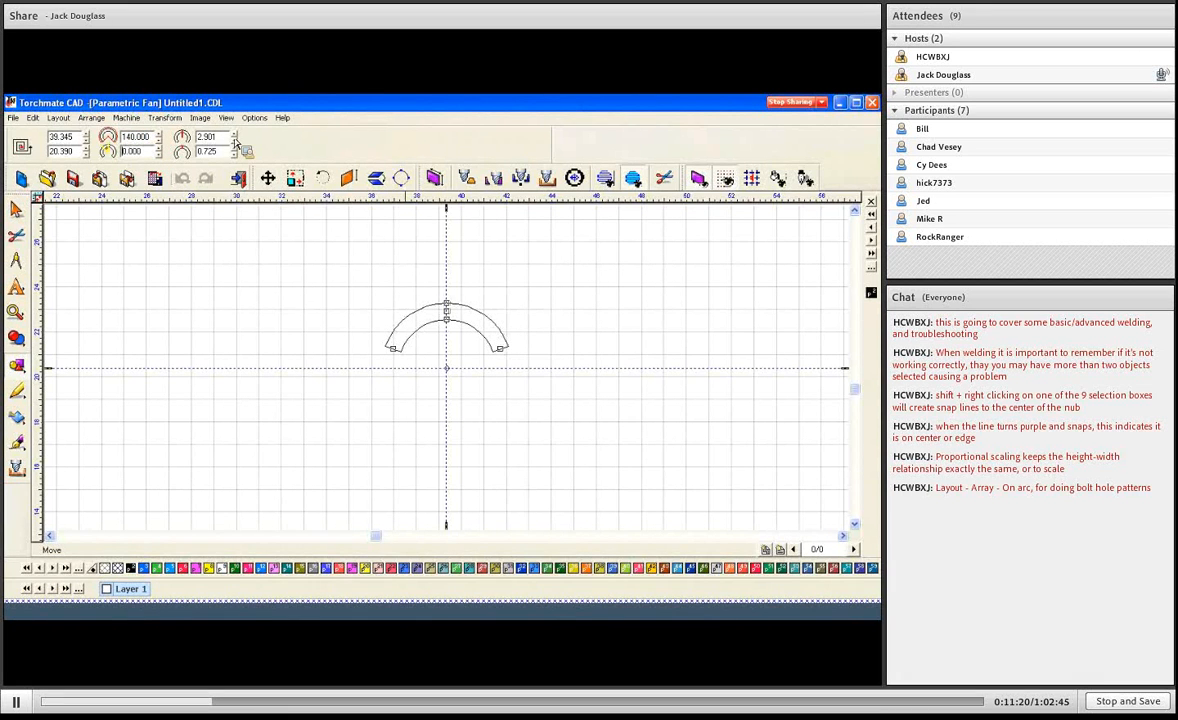
# Increase the fan's radius to 3.201 in and its band thickness to 1.100 in, and finish editing the fan
pyautogui.click(235, 135)
pyautogui.click(235, 135)
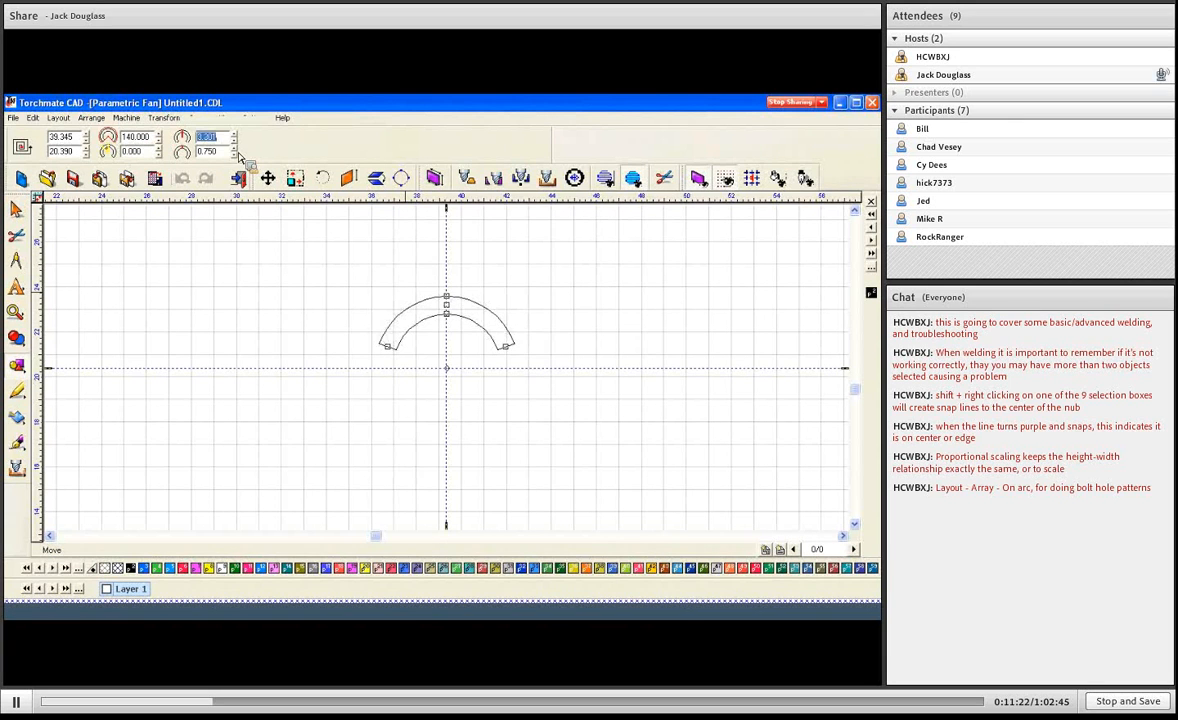
pyautogui.click(234, 148)
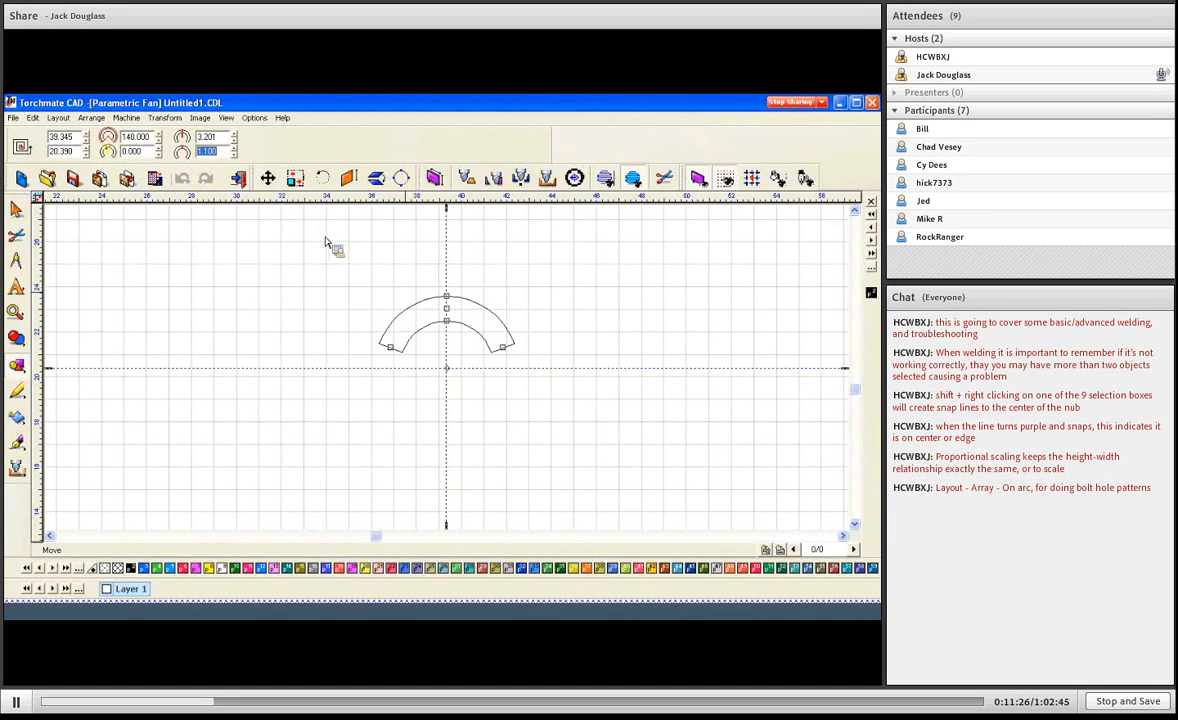
pyautogui.click(358, 289)
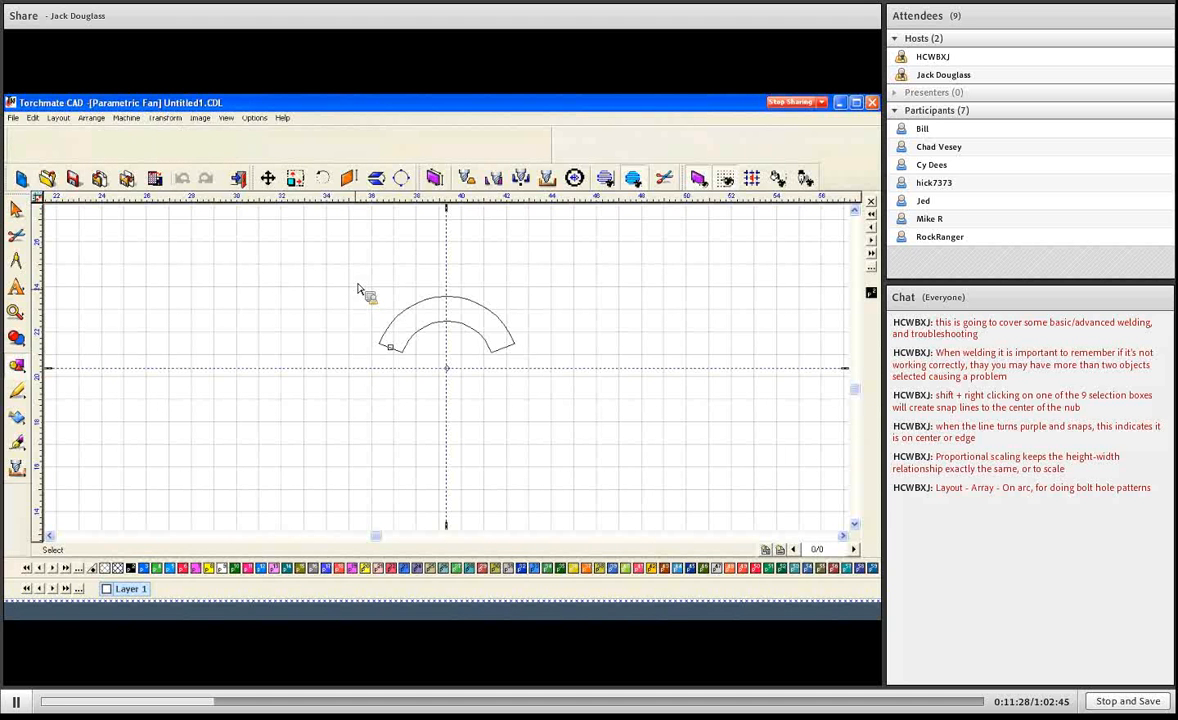
# Draw a circle about 1.04 in across centered on the guide intersection and shrink it to about 0.78 in
pyautogui.click(17, 366)
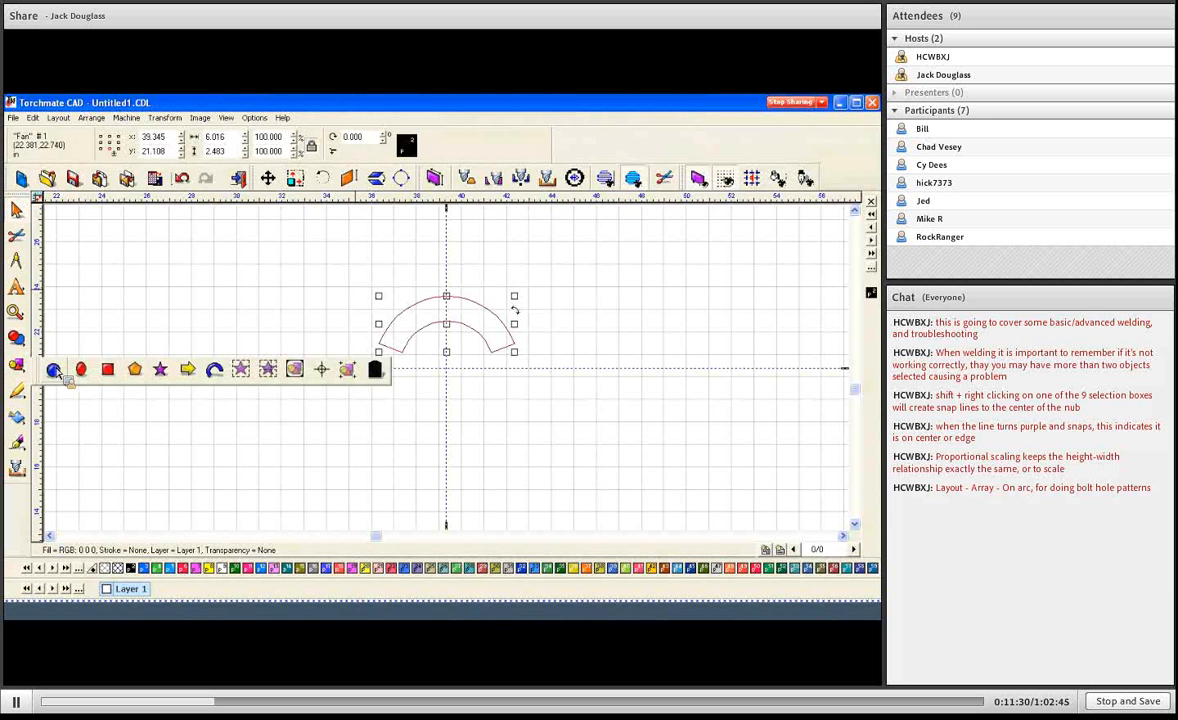
pyautogui.click(392, 370)
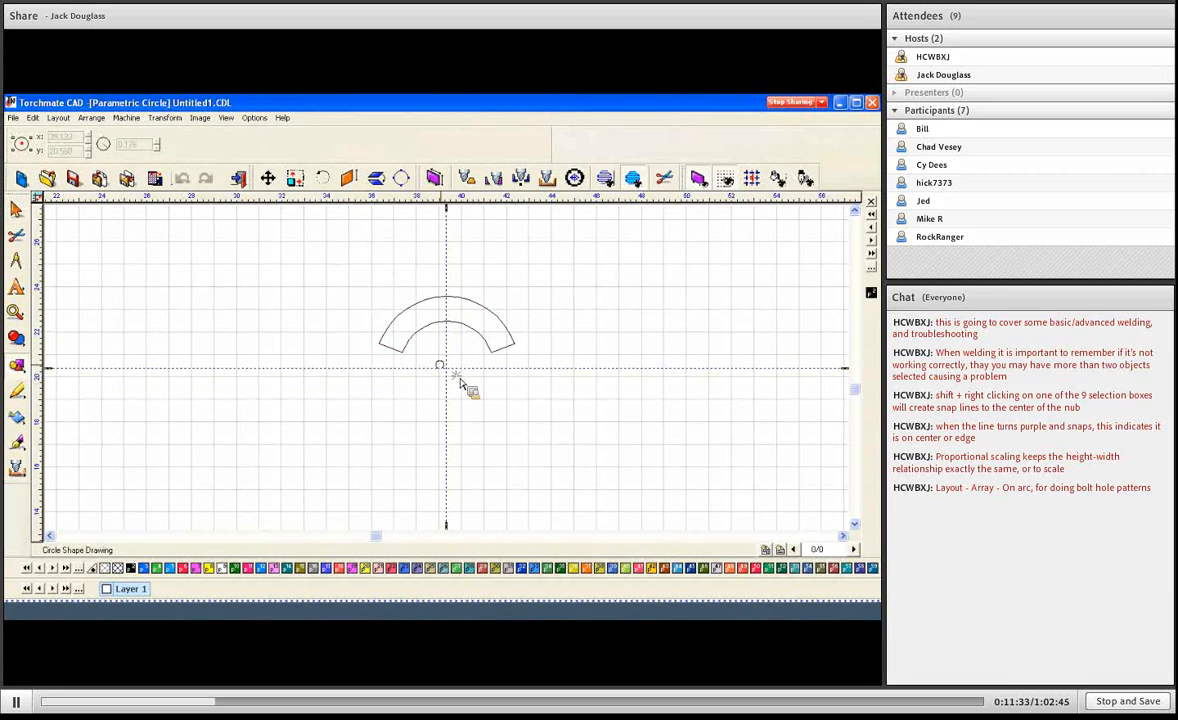
pyautogui.click(458, 379)
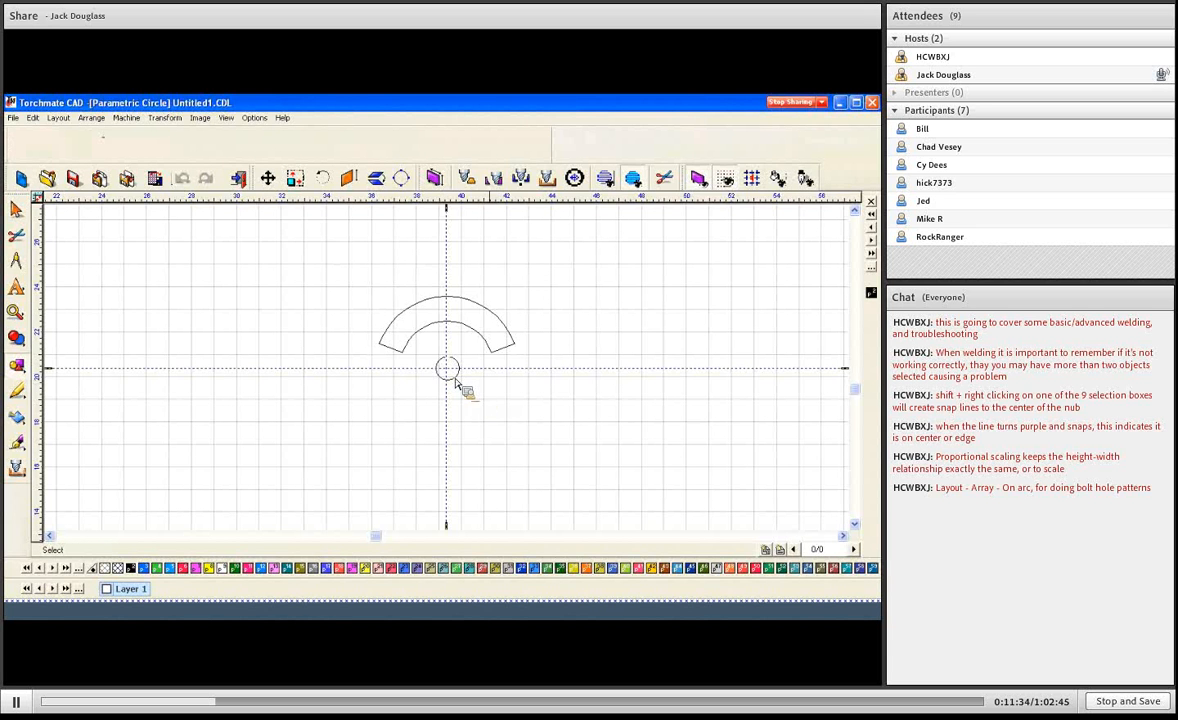
pyautogui.click(450, 372)
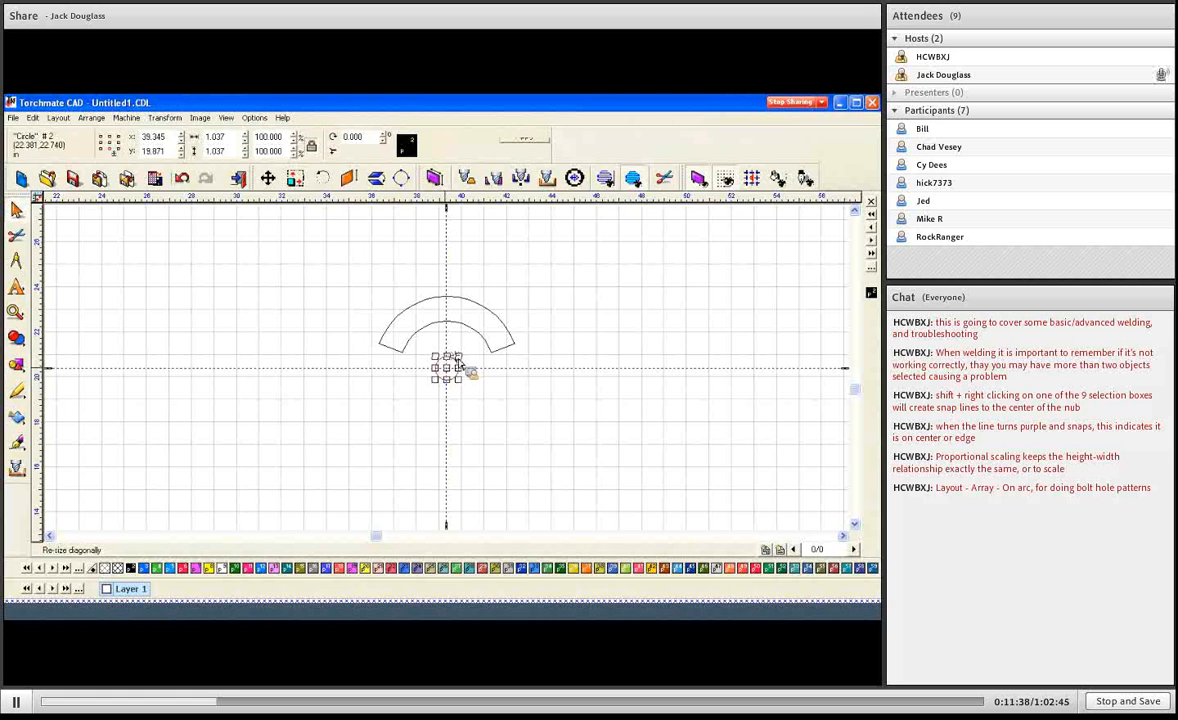
pyautogui.moveTo(463, 372)
pyautogui.mouseDown()
pyautogui.moveTo(456, 382)
pyautogui.moveTo(452, 371)
pyautogui.mouseUp()
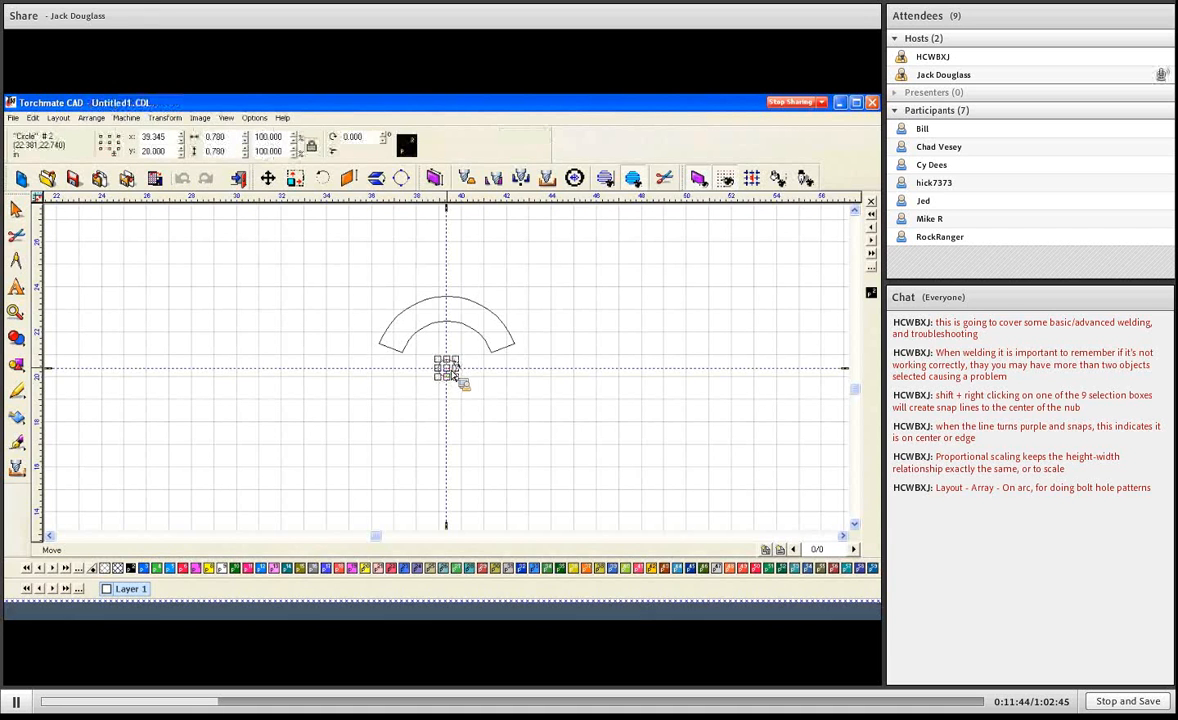
# Start an On Arc array of the small circle and set its radius to 2.650 in
pyautogui.click(90, 118)
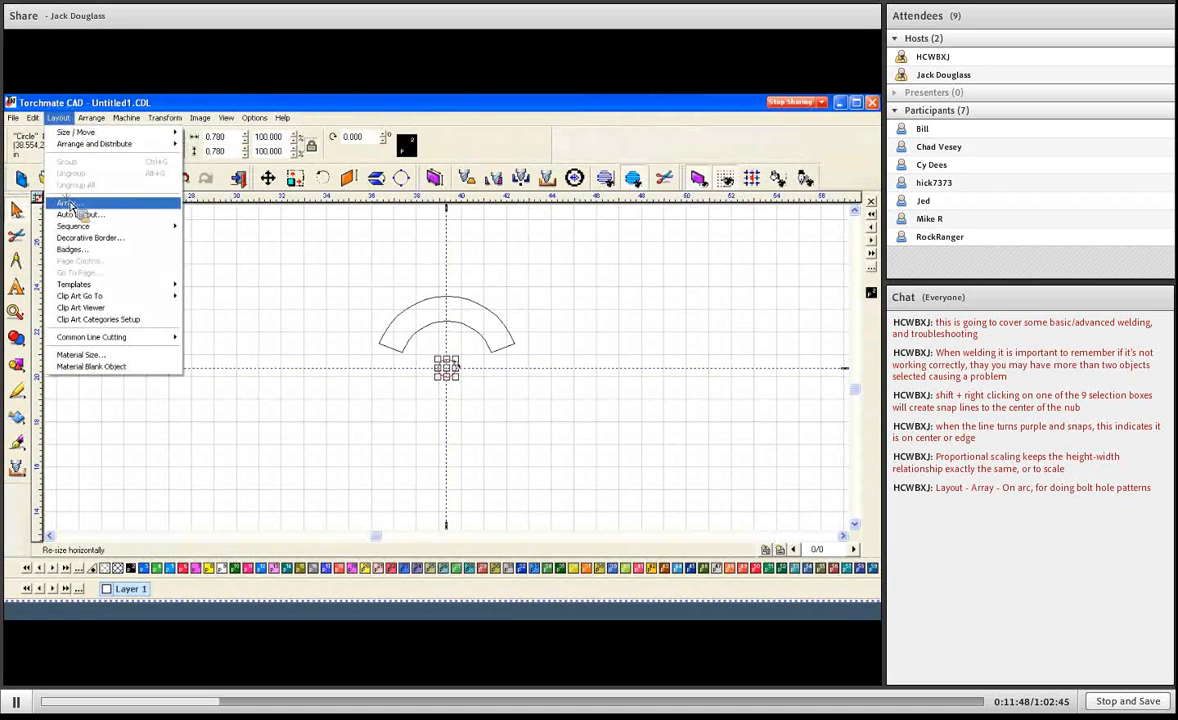
pyautogui.click(68, 203)
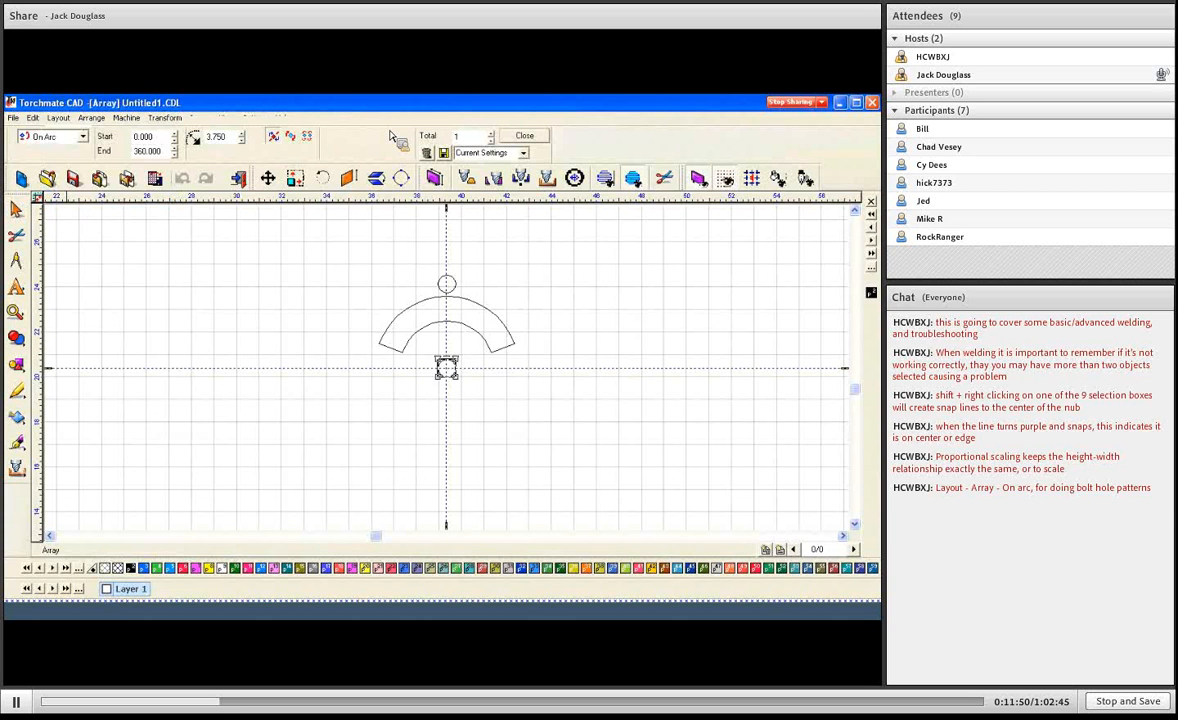
pyautogui.click(241, 140)
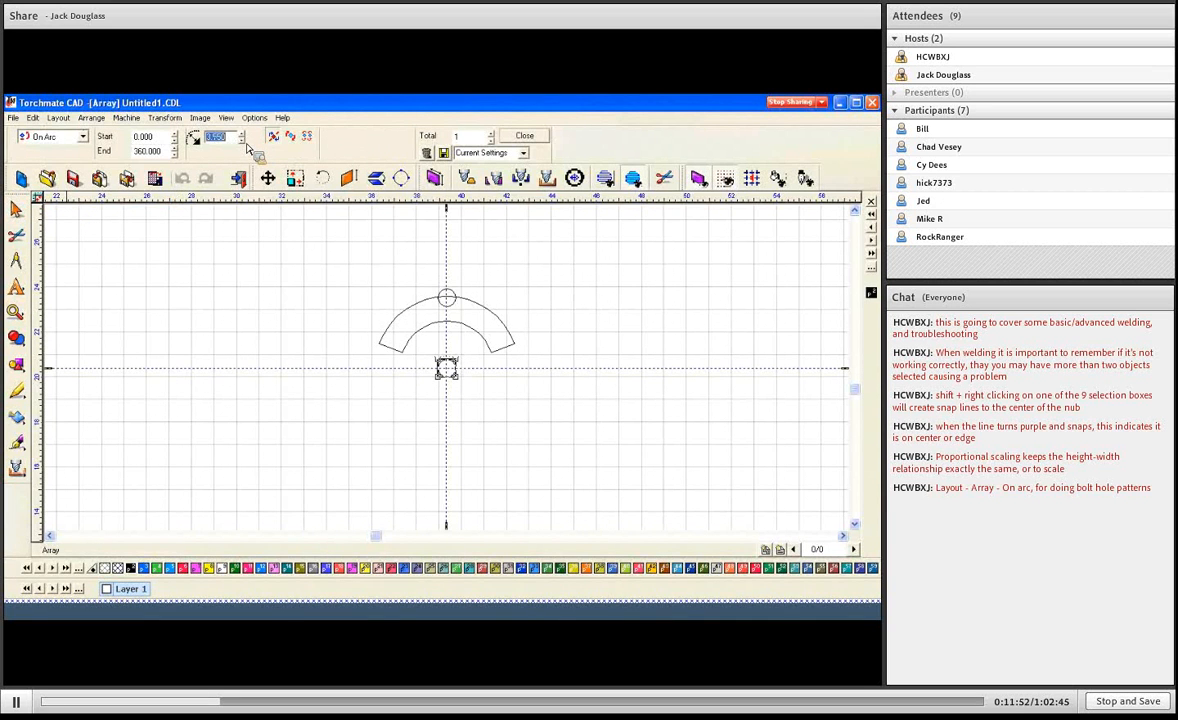
pyautogui.click(243, 142)
pyautogui.click(241, 141)
# Raise the array total to 10 circles and finish the array, keeping the start at 0 and the end at 360
pyautogui.click(491, 134)
pyautogui.click(491, 134)
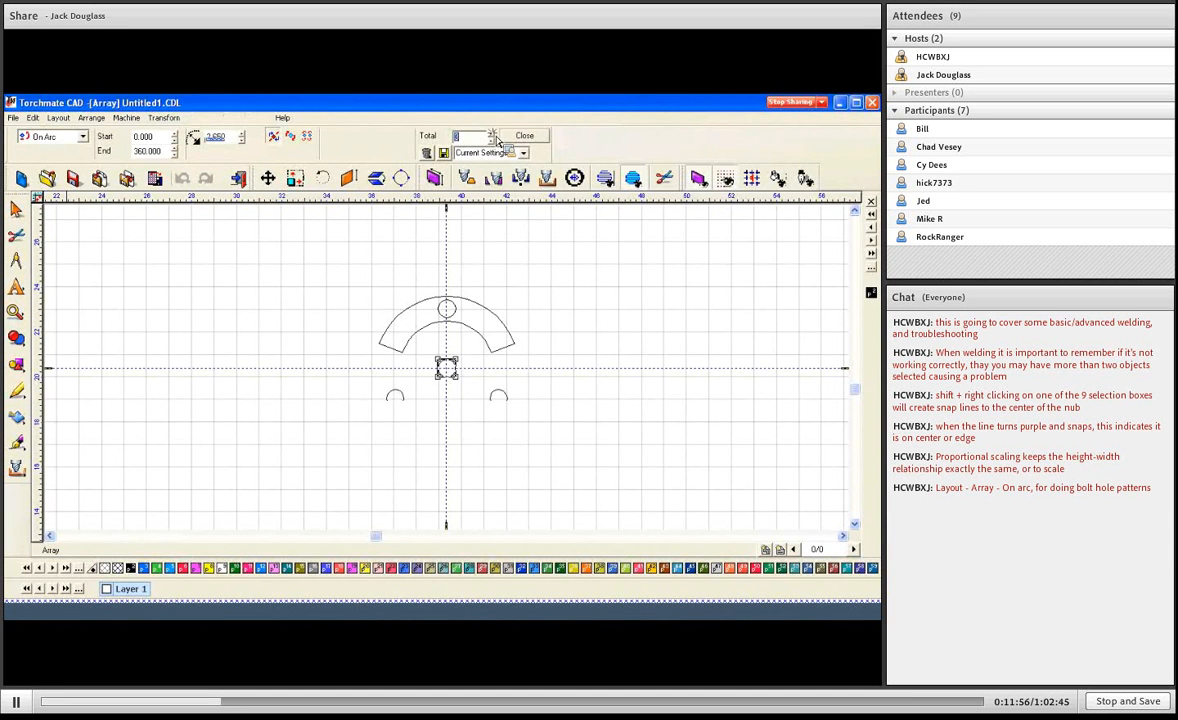
pyautogui.click(491, 134)
pyautogui.click(491, 134)
pyautogui.click(491, 134)
pyautogui.click(491, 134)
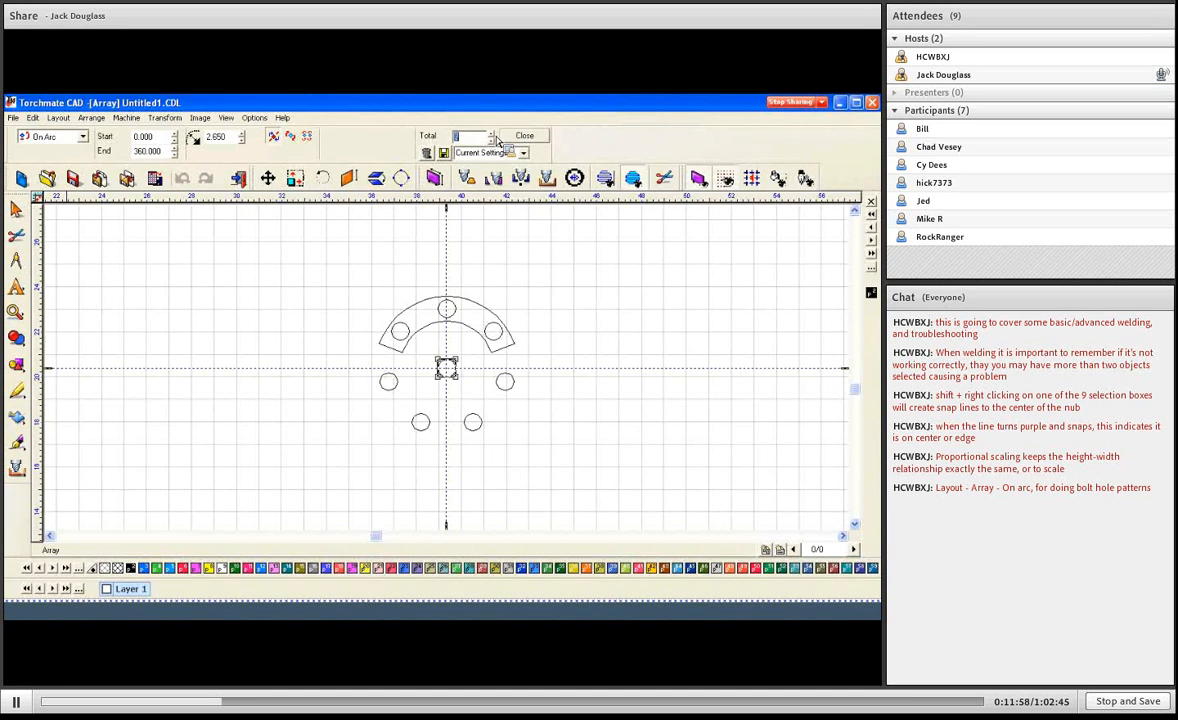
pyautogui.click(491, 134)
pyautogui.click(491, 134)
pyautogui.click(491, 134)
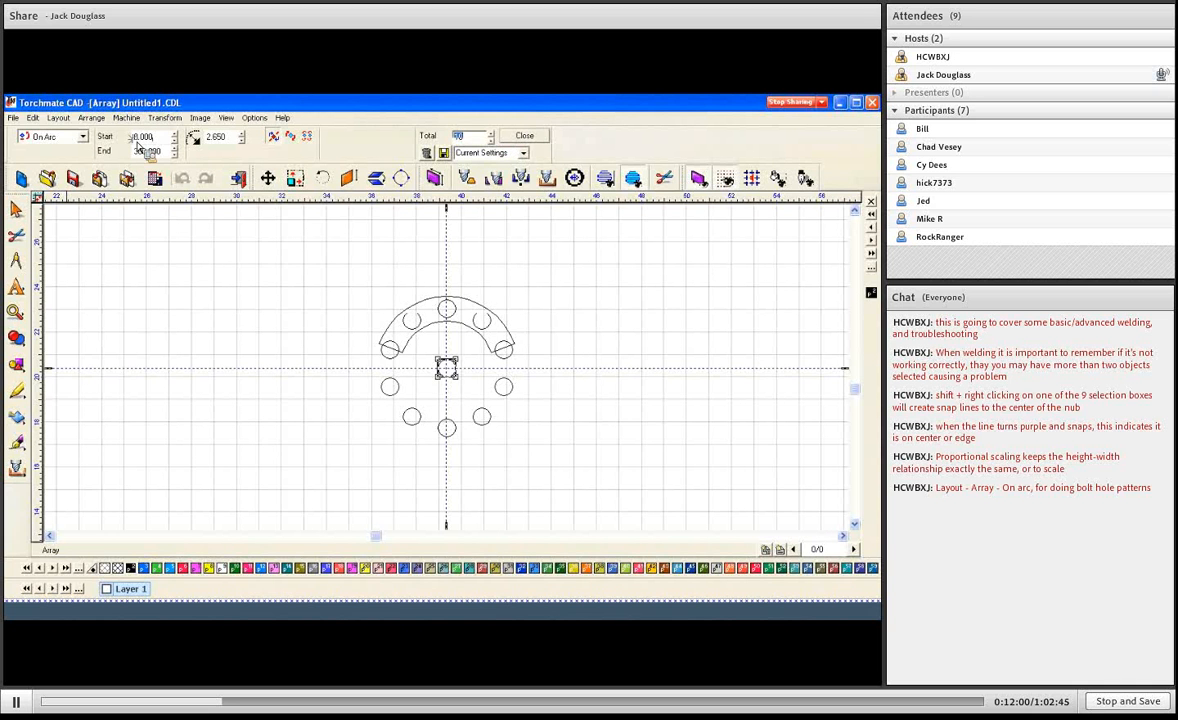
pyautogui.click(164, 137)
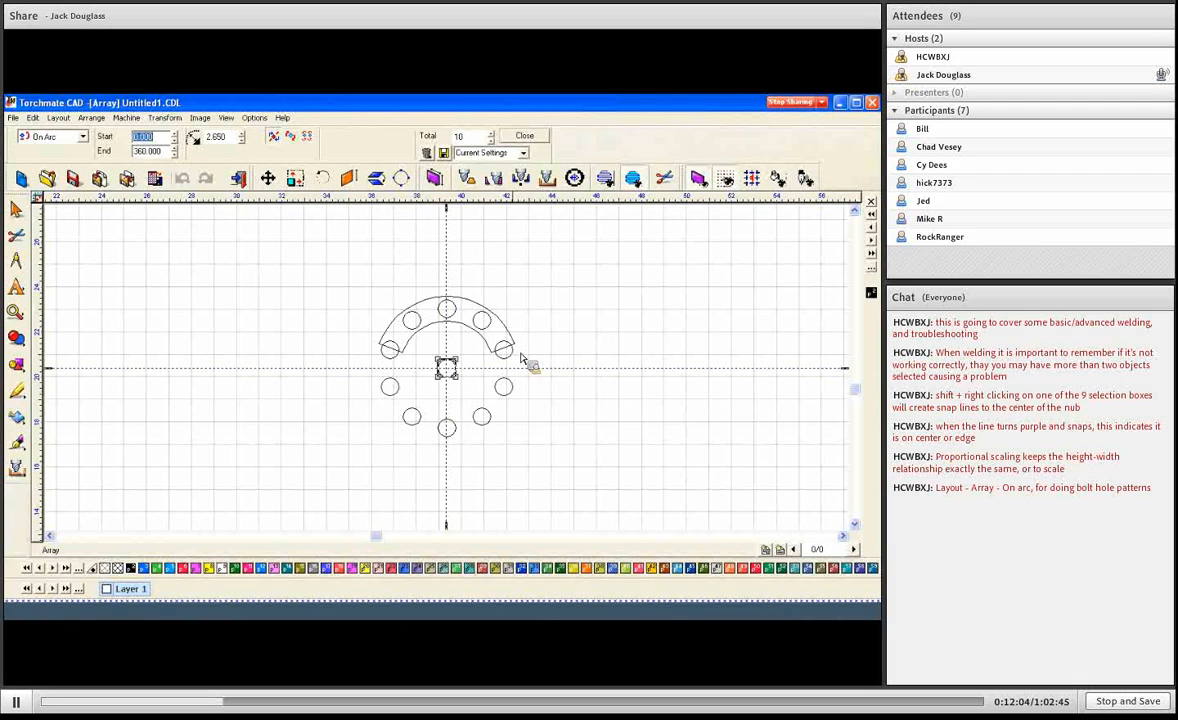
pyautogui.click(585, 298)
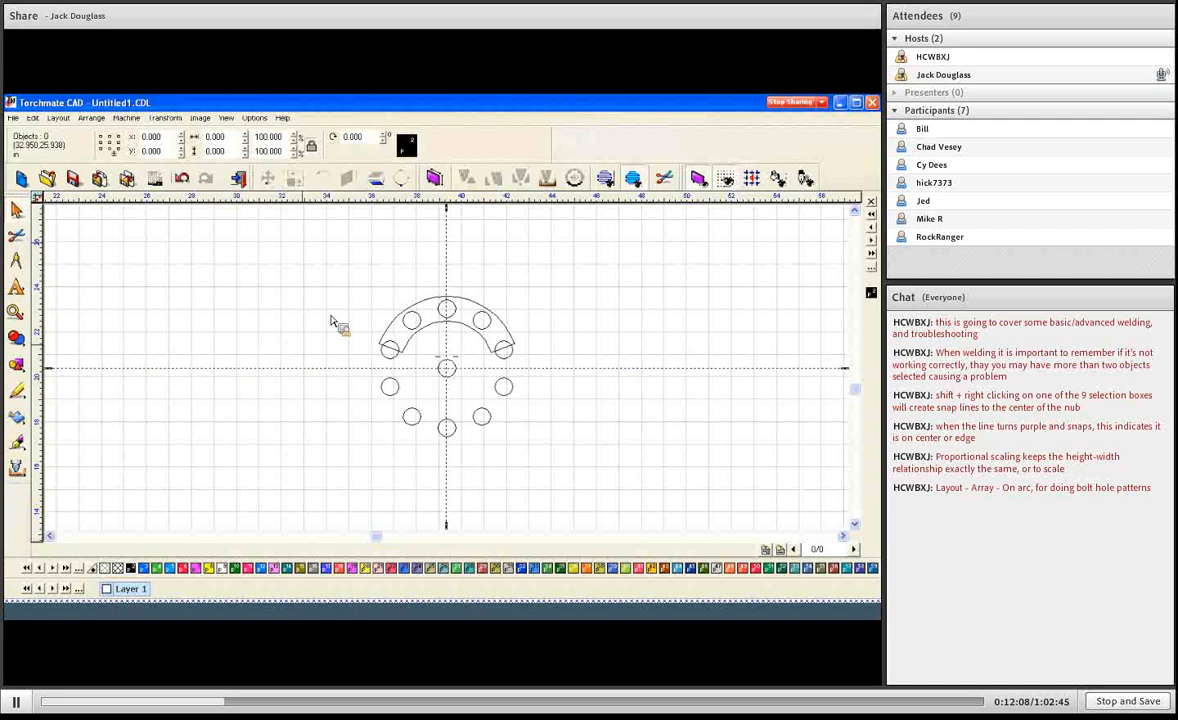
# Select the fan together with all the circles and delete them
pyautogui.moveTo(303, 243); pyautogui.dragTo(563, 473)
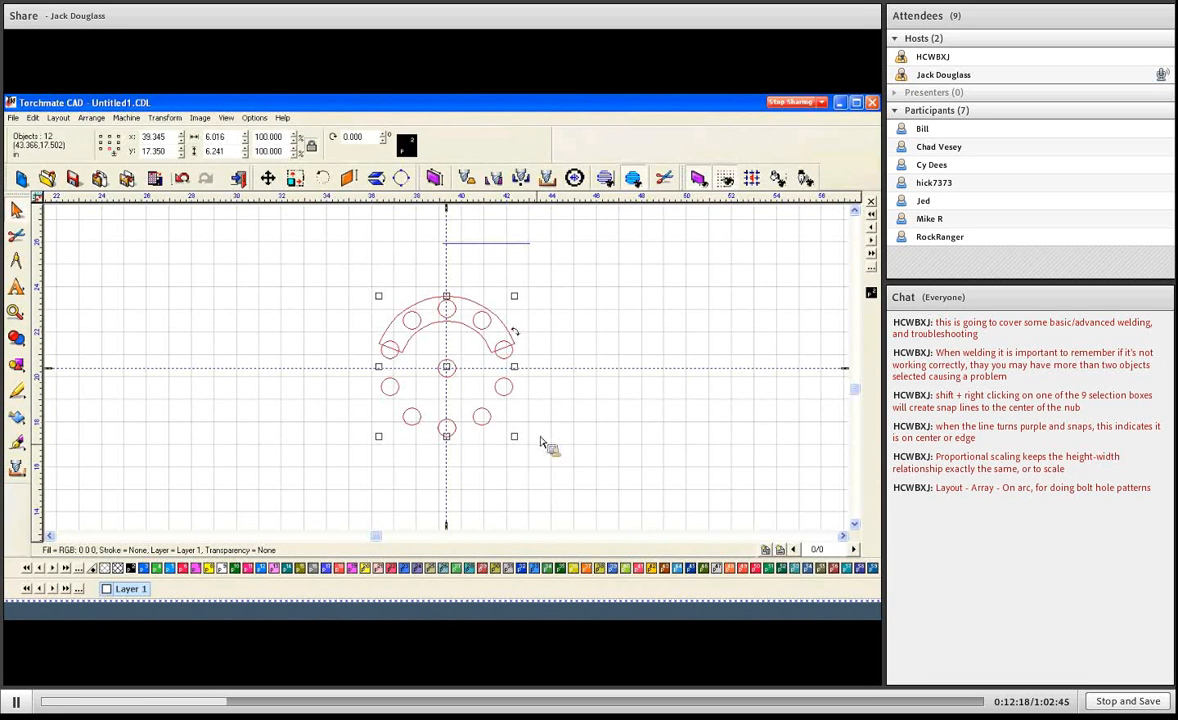
pyautogui.press('Delete')
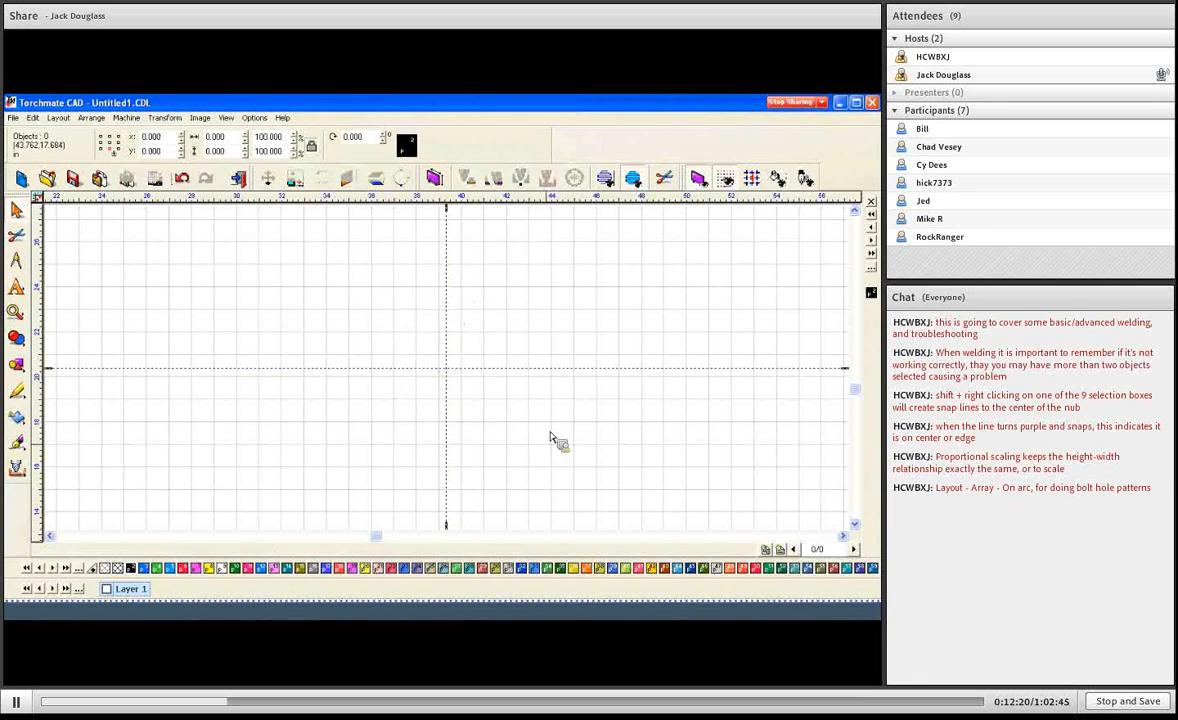
# Delete all the horizontal and vertical guides from the drawing
pyautogui.press('g')
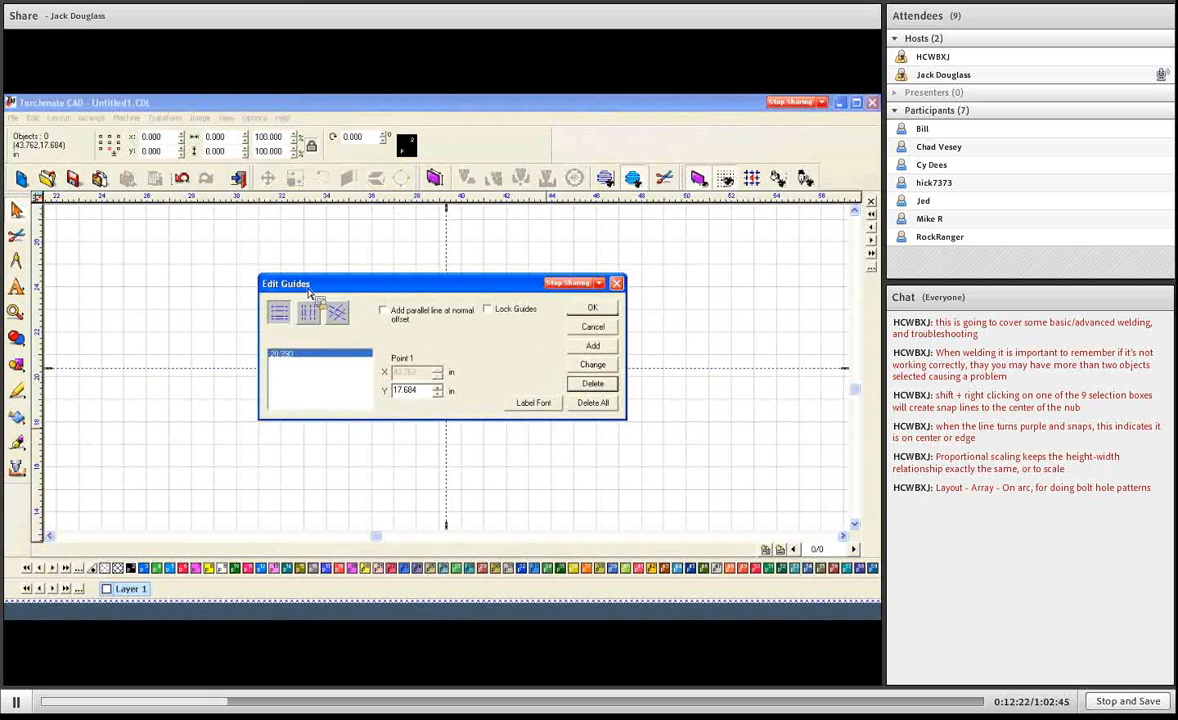
pyautogui.click(590, 401)
pyautogui.click(592, 401)
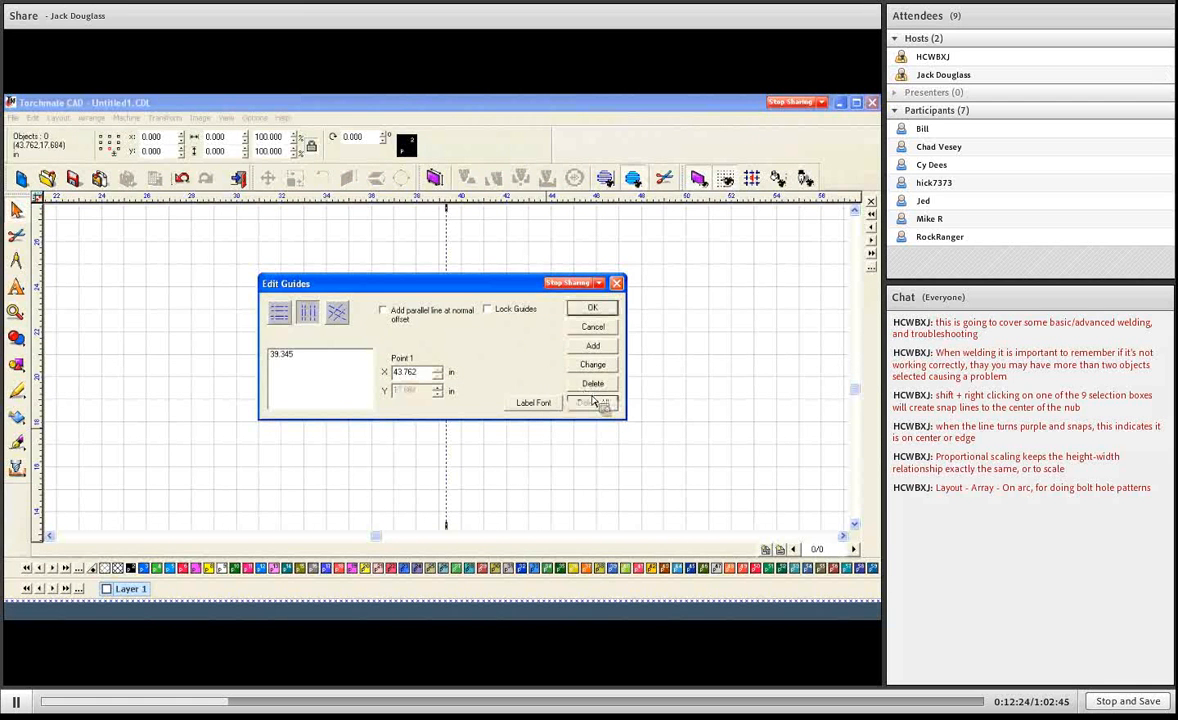
pyautogui.click(590, 309)
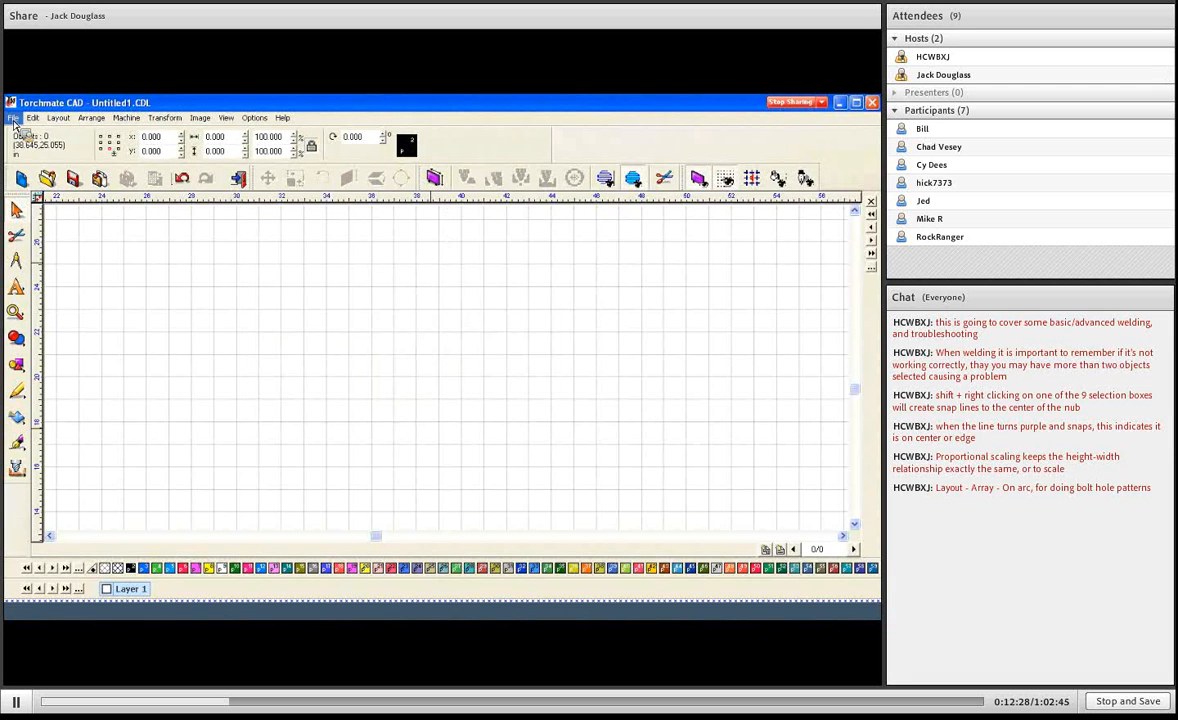
# Import the file "09601501 holes" from the 415 Webinar folder and move the plate onto the material blank
pyautogui.click(14, 118)
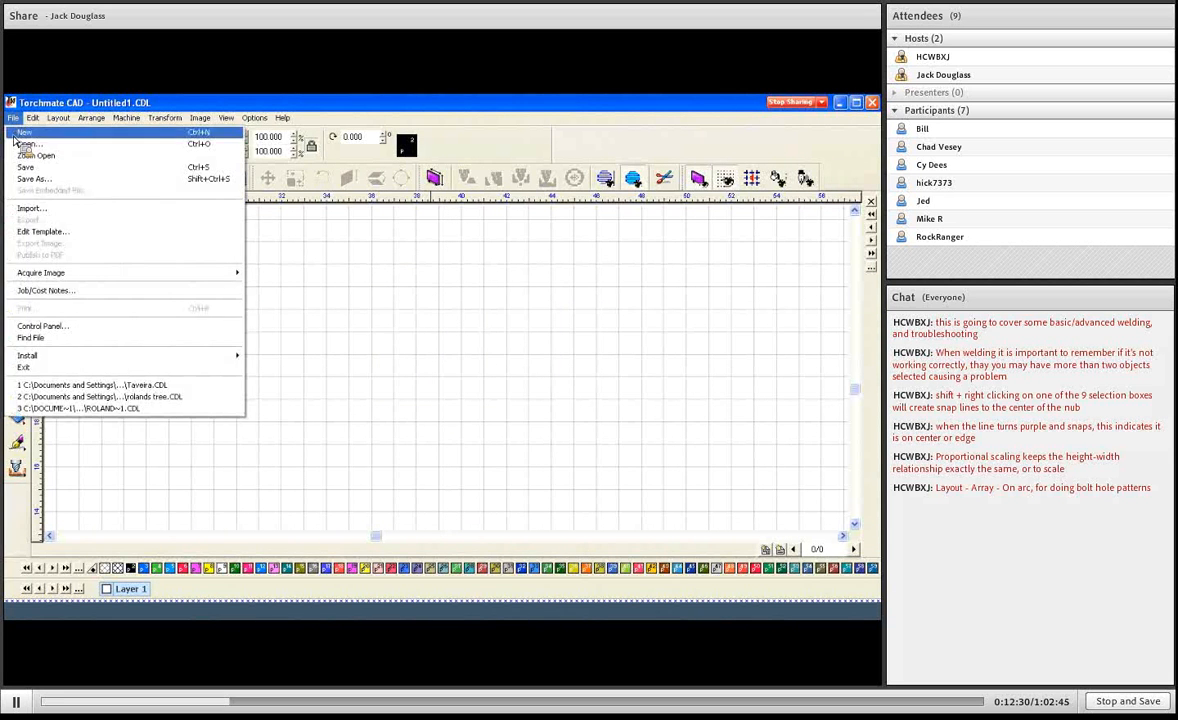
pyautogui.click(30, 209)
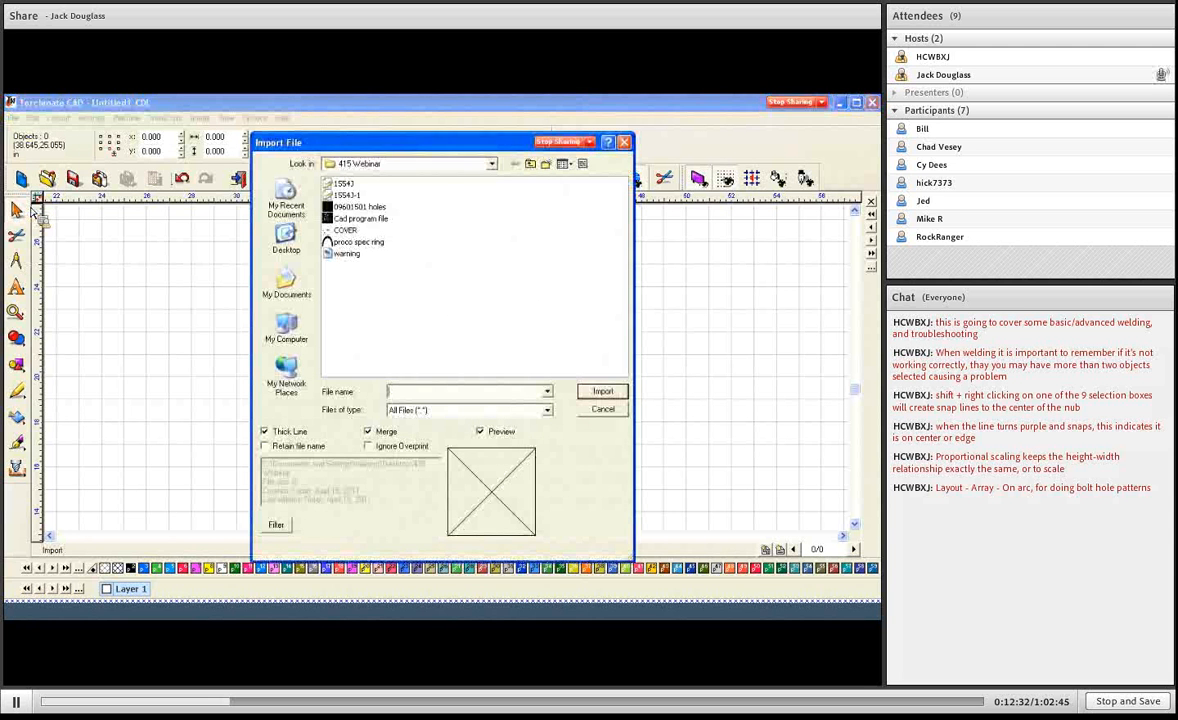
pyautogui.click(360, 206)
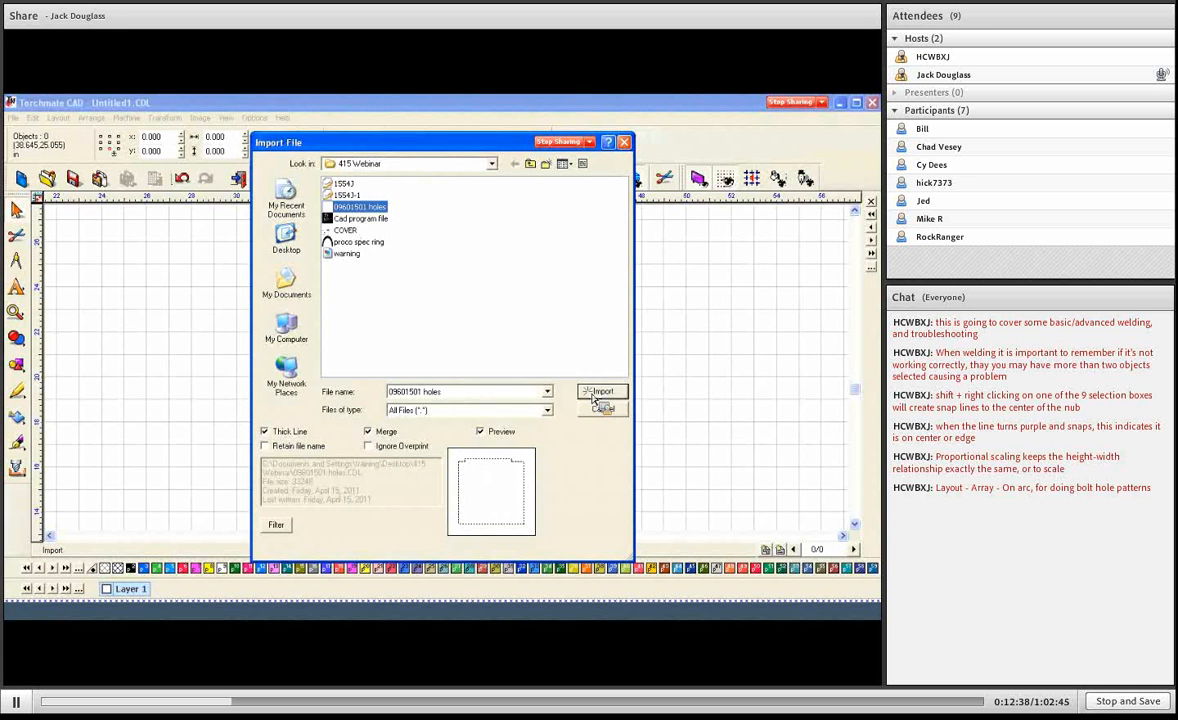
pyautogui.click(596, 394)
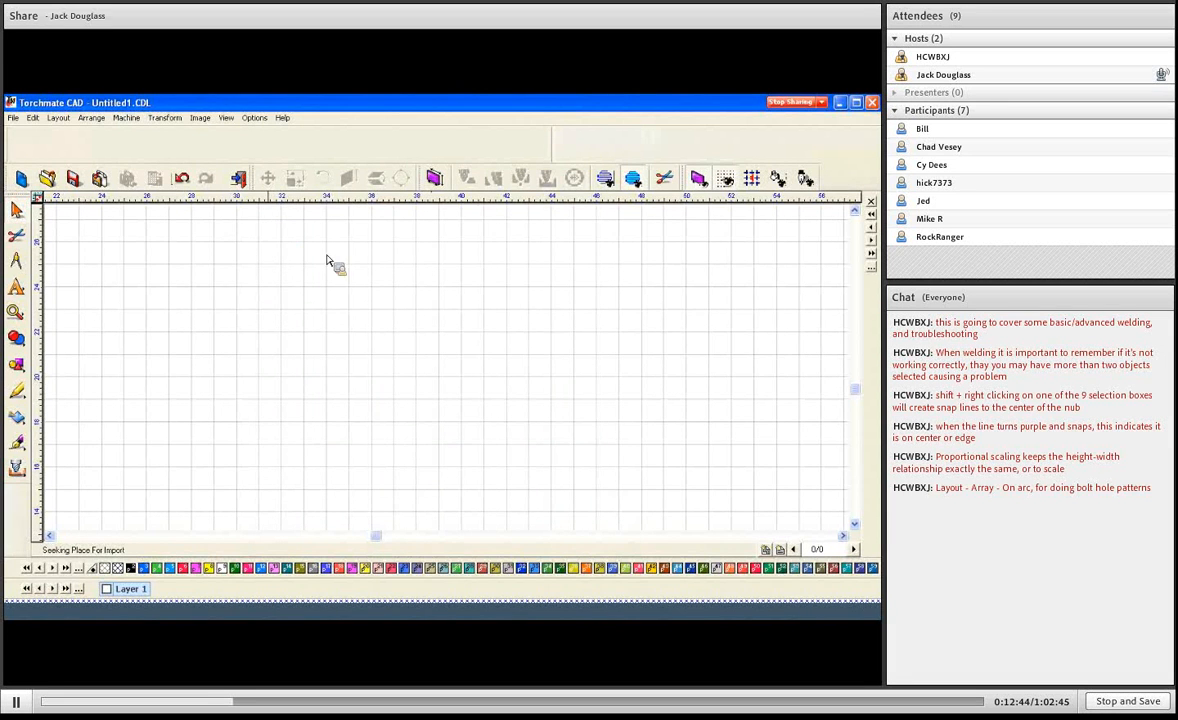
pyautogui.click(451, 375)
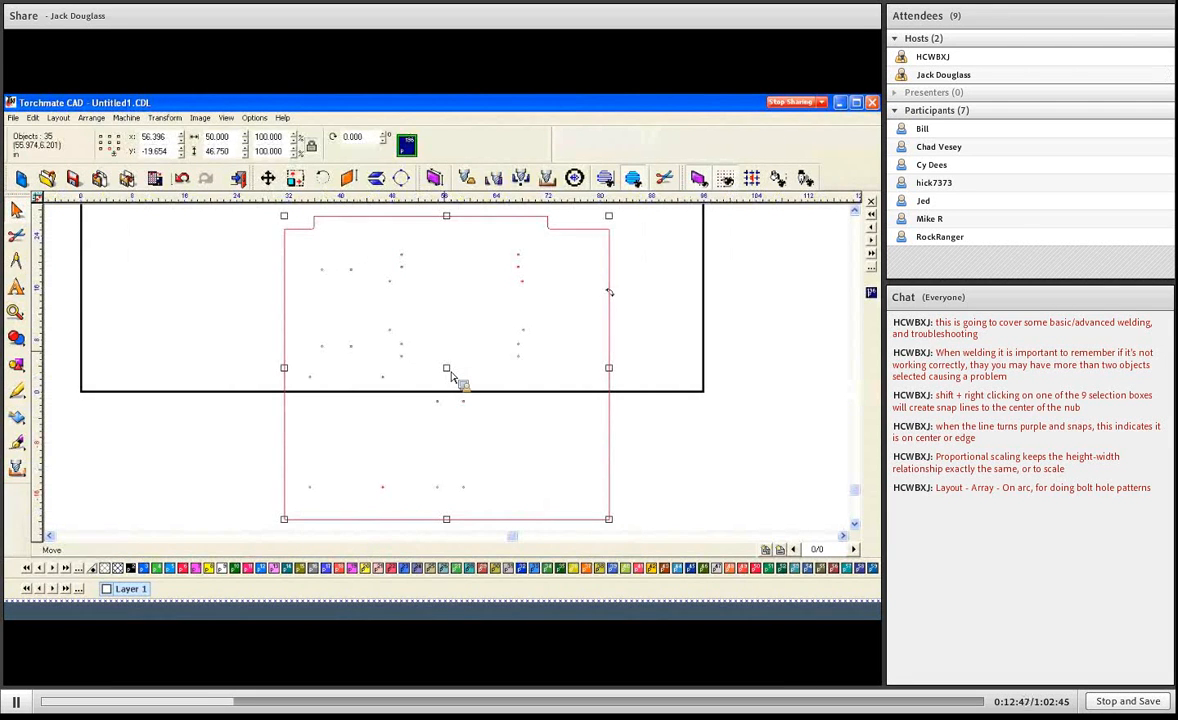
pyautogui.moveTo(451, 375); pyautogui.dragTo(395, 237)
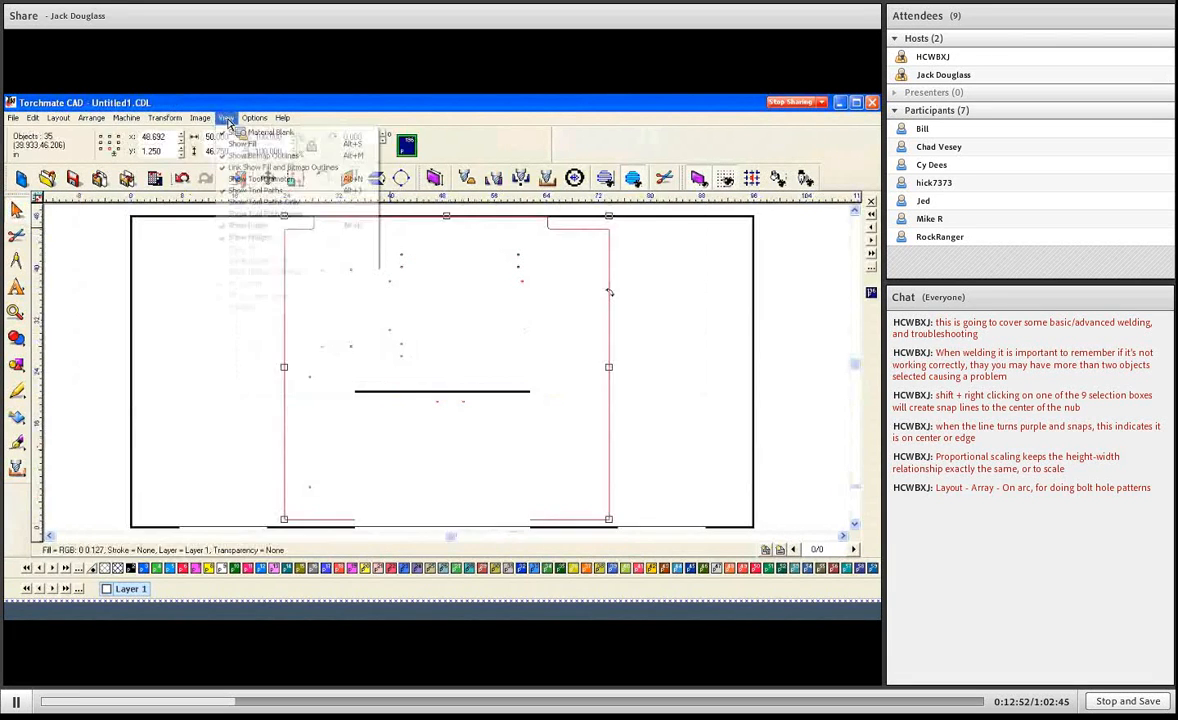
# Hide the material blank and deselect the imported plate
pyautogui.click(226, 118)
pyautogui.click(246, 135)
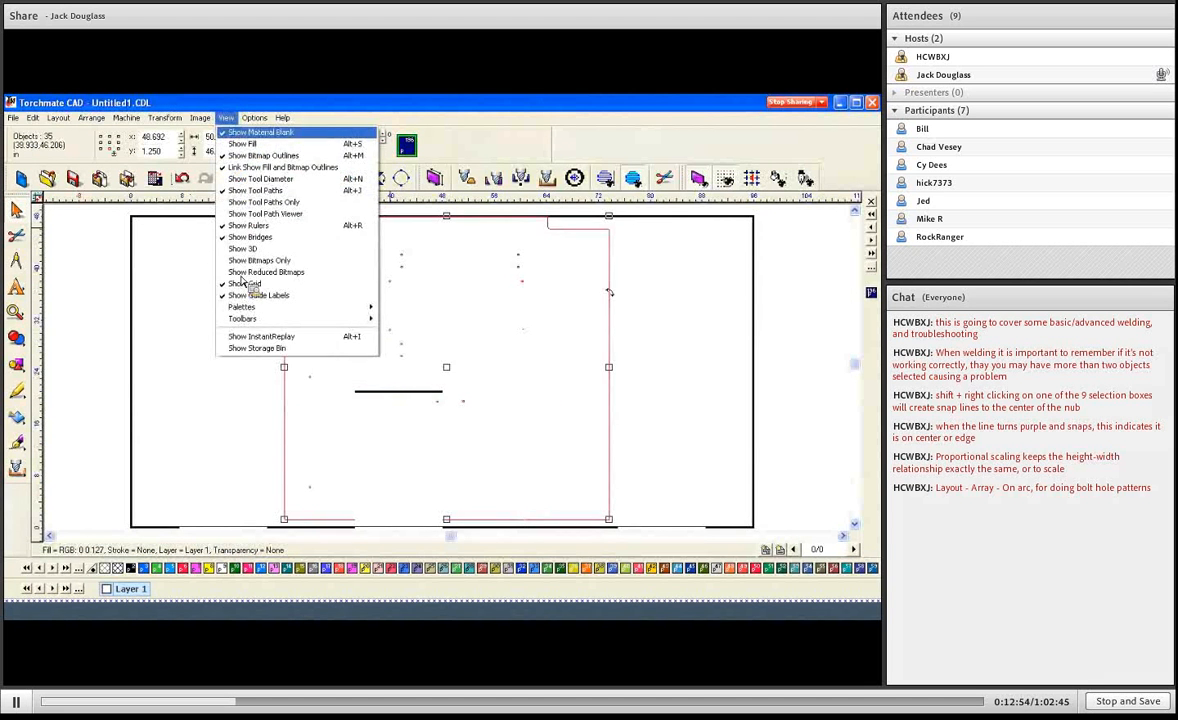
pyautogui.click(336, 312)
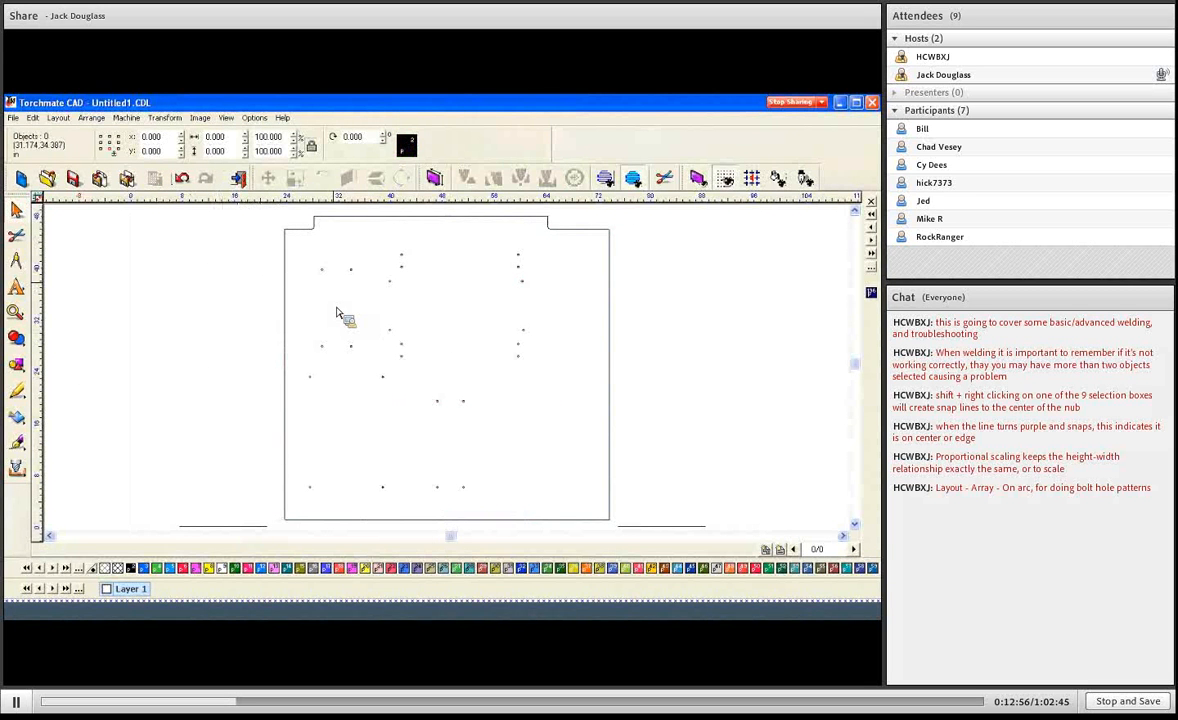
# Examine the plate's holes up close and select individual outline segments to check whether they are connected
pyautogui.moveTo(305, 236); pyautogui.dragTo(423, 313)
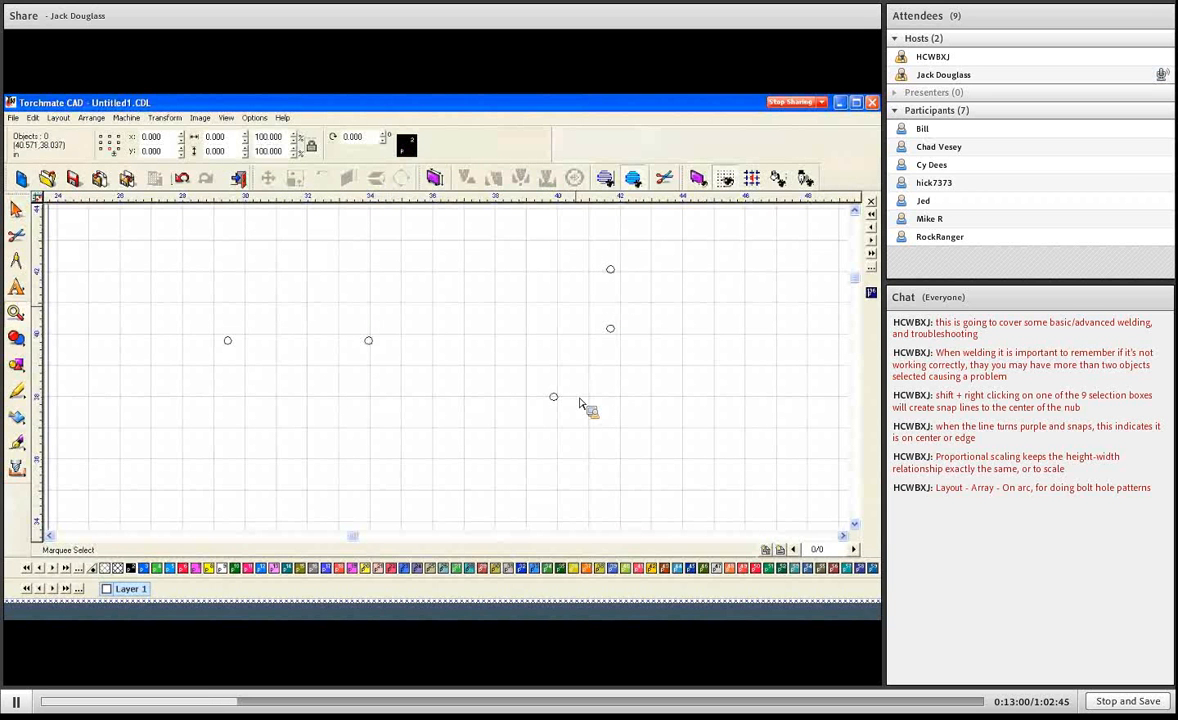
pyautogui.rightClick(580, 403)
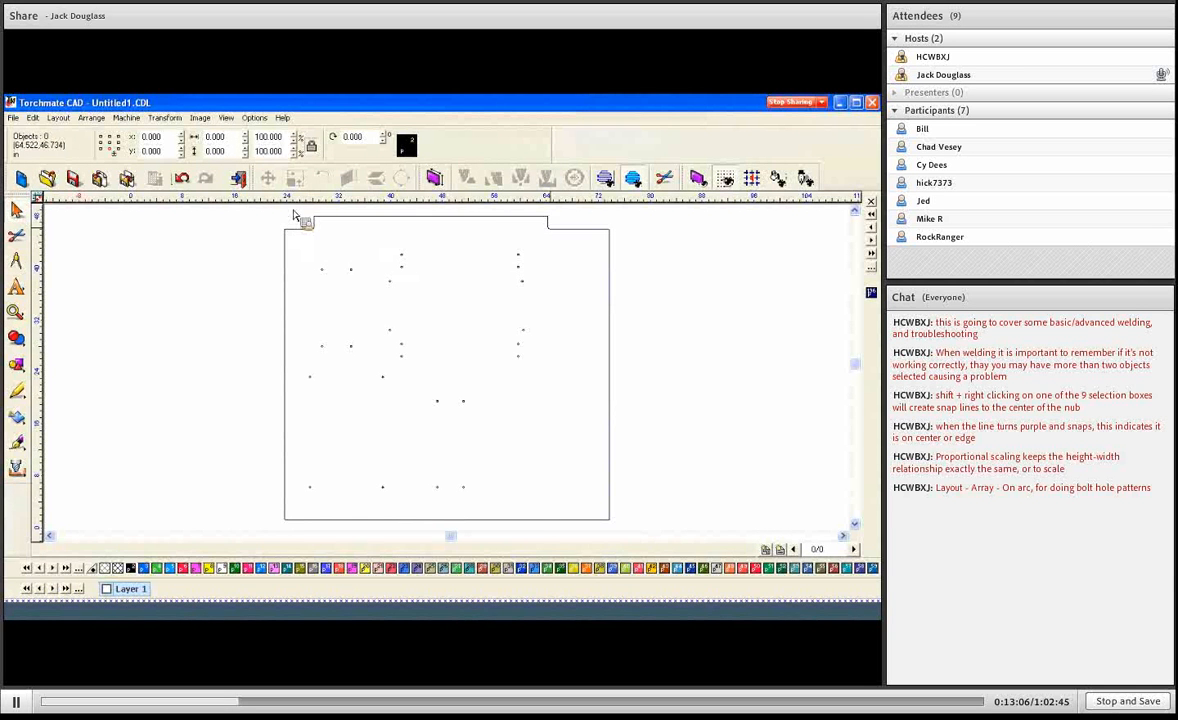
pyautogui.click(287, 271)
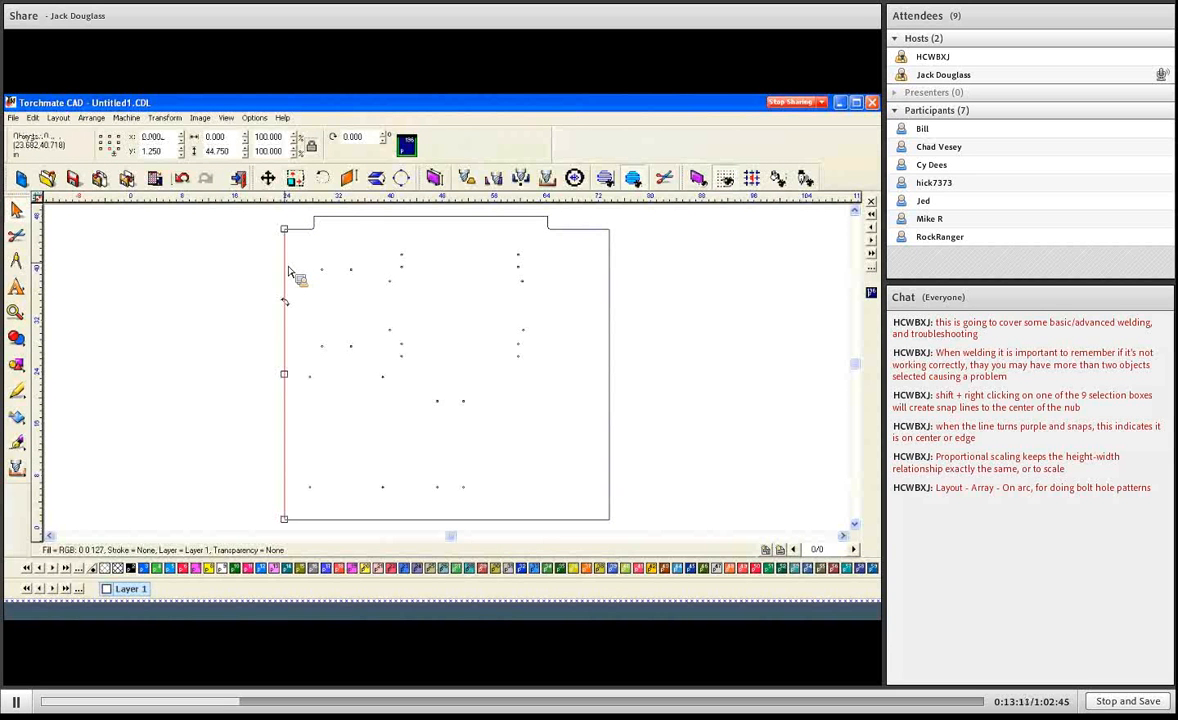
pyautogui.click(335, 226)
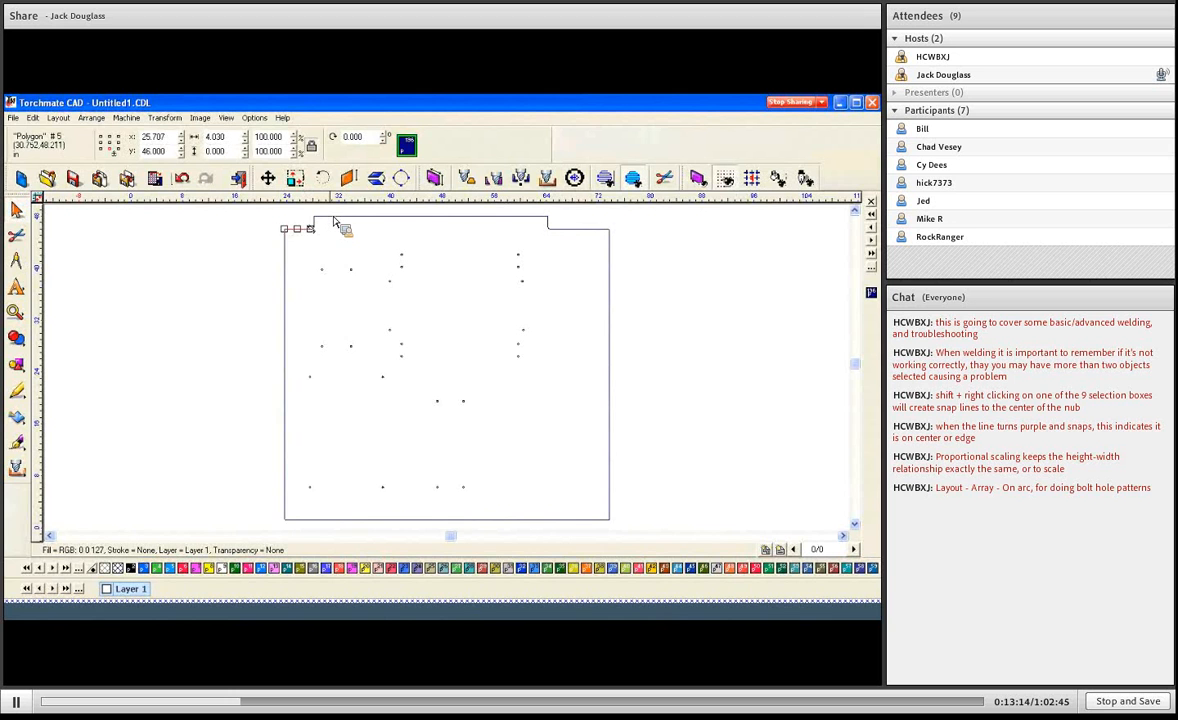
pyautogui.click(330, 217)
pyautogui.click(285, 216)
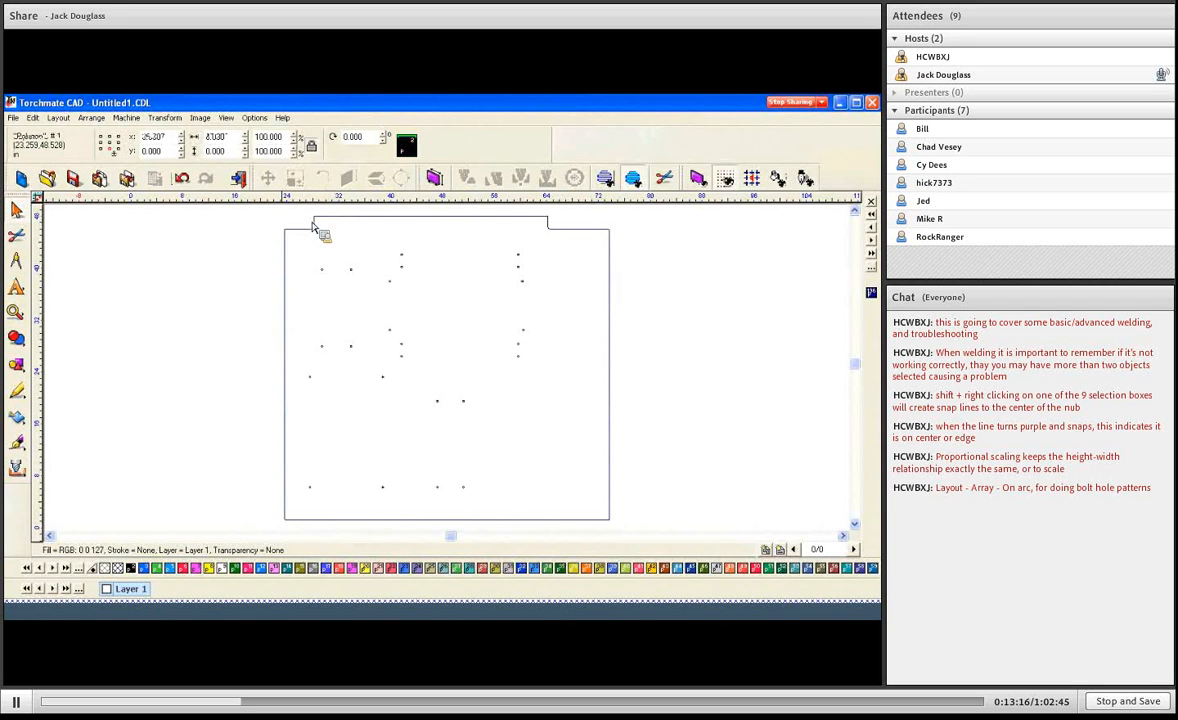
pyautogui.click(288, 219)
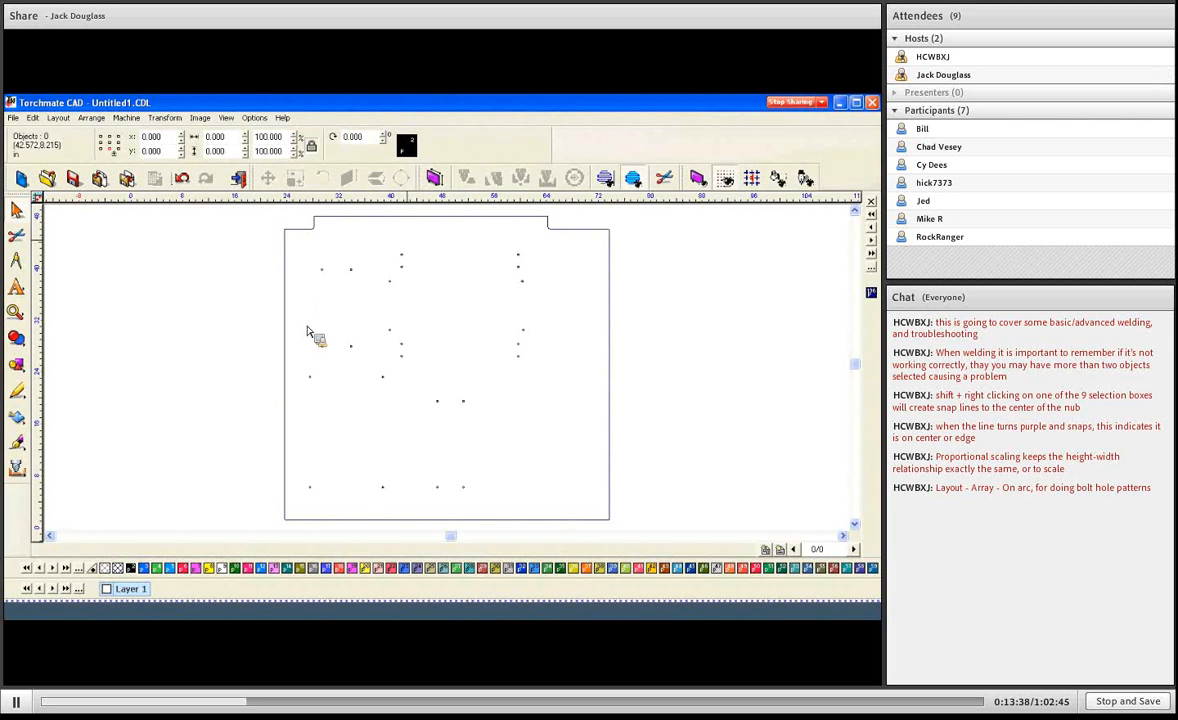
# Turn on Show Fill and inspect how the plate's outline and holes are filled
pyautogui.click(227, 118)
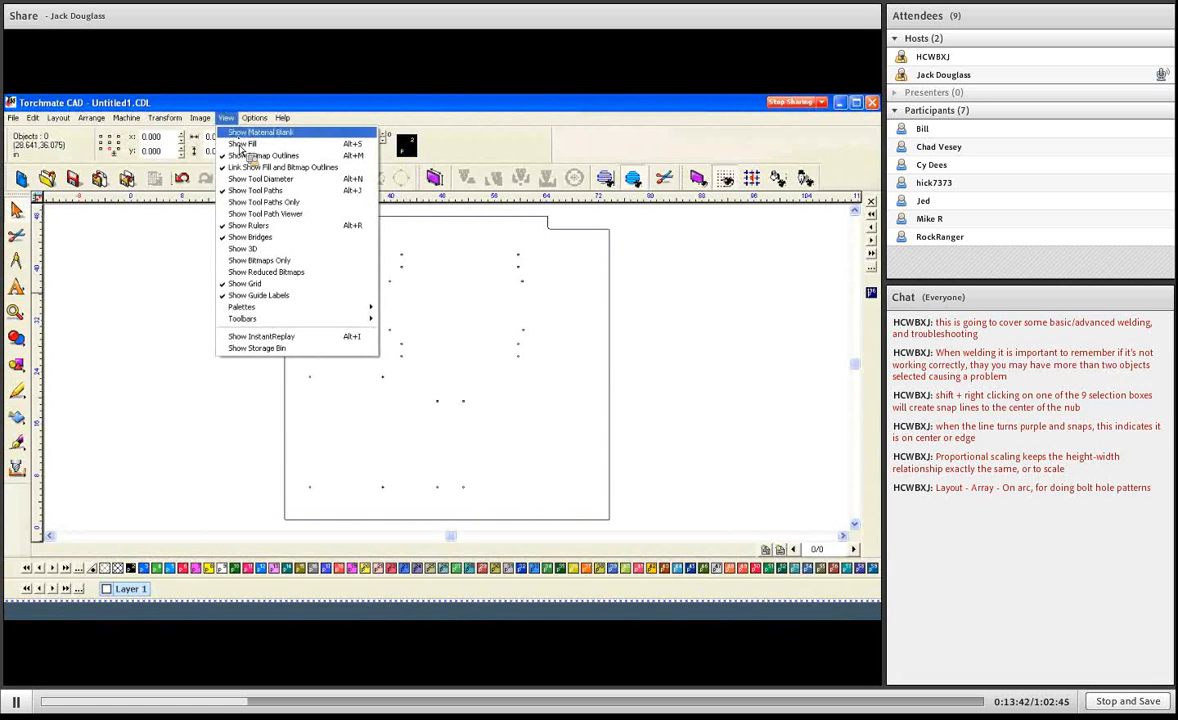
pyautogui.click(240, 146)
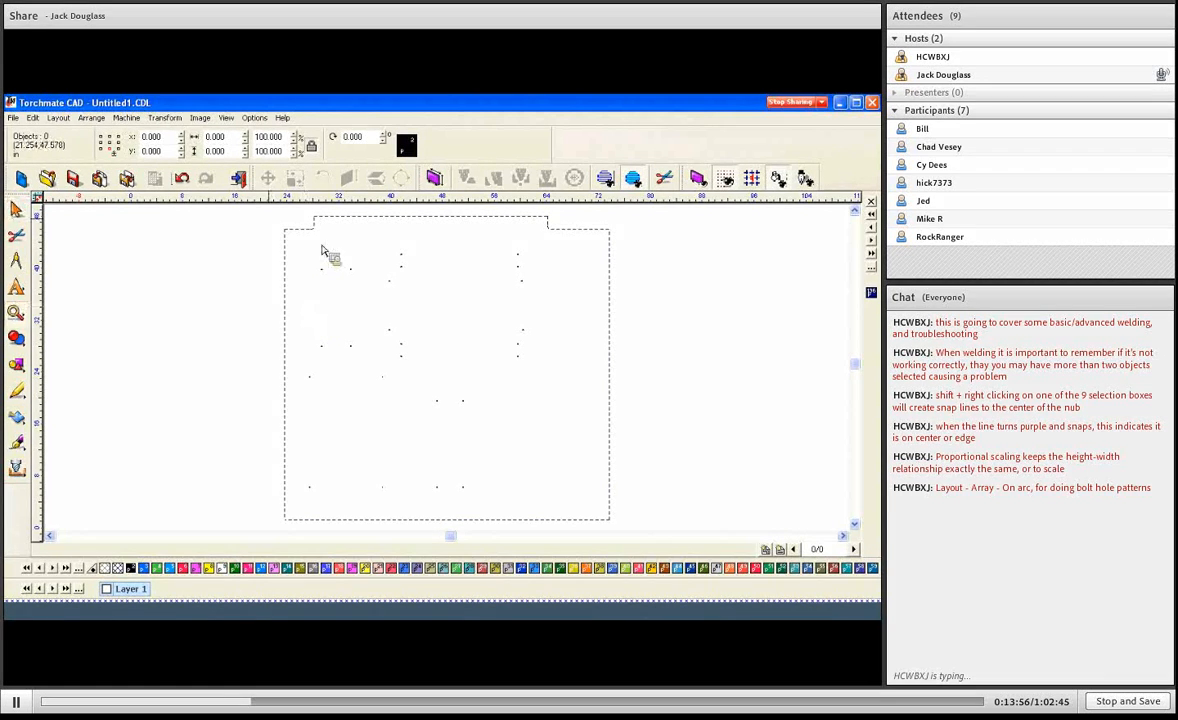
pyautogui.moveTo(313, 254); pyautogui.dragTo(377, 296)
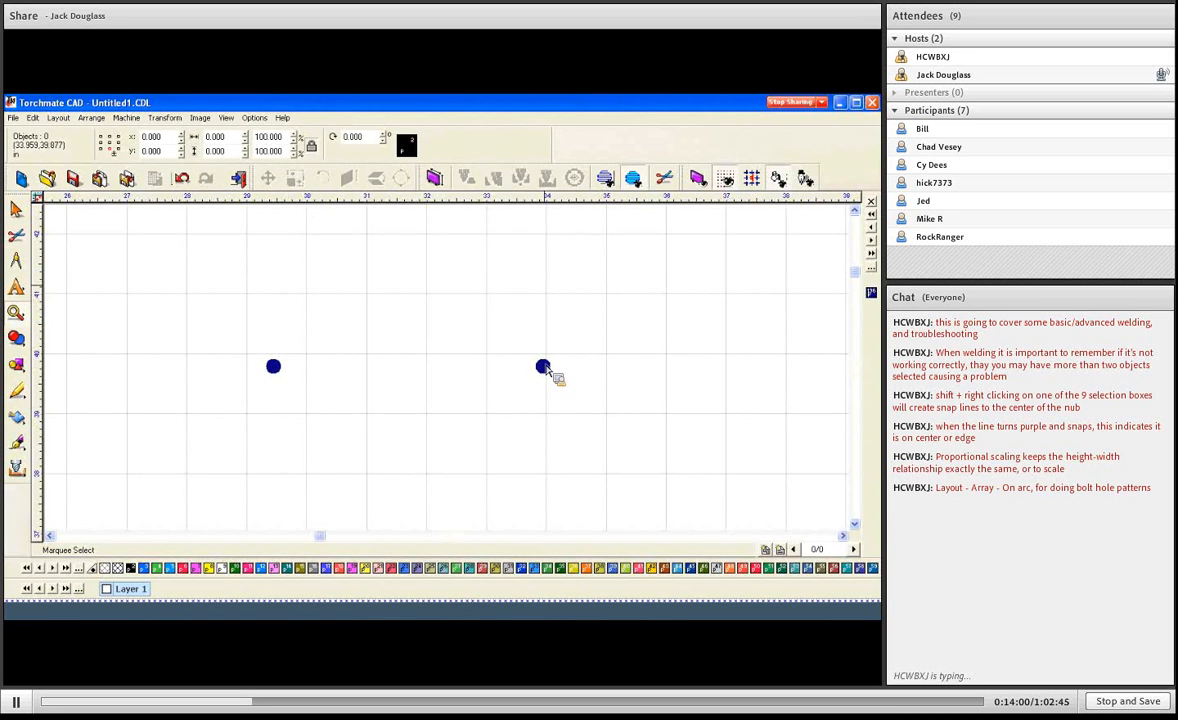
pyautogui.moveTo(546, 367); pyautogui.dragTo(560, 379)
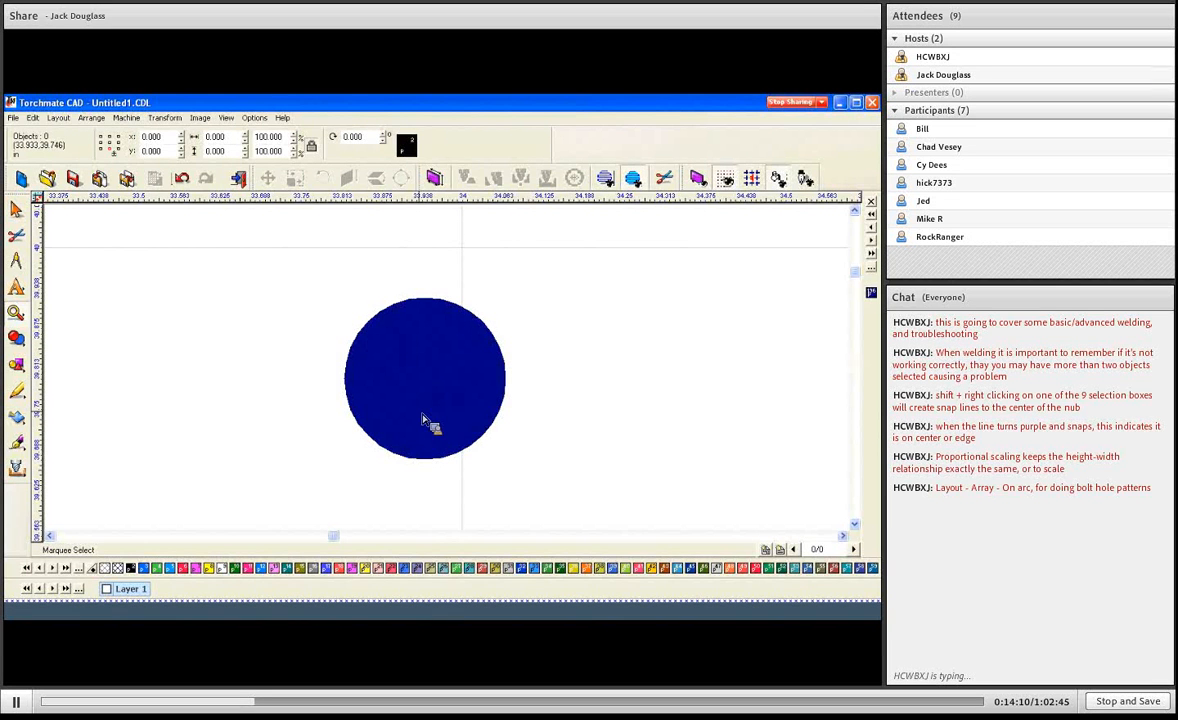
pyautogui.press('F4')
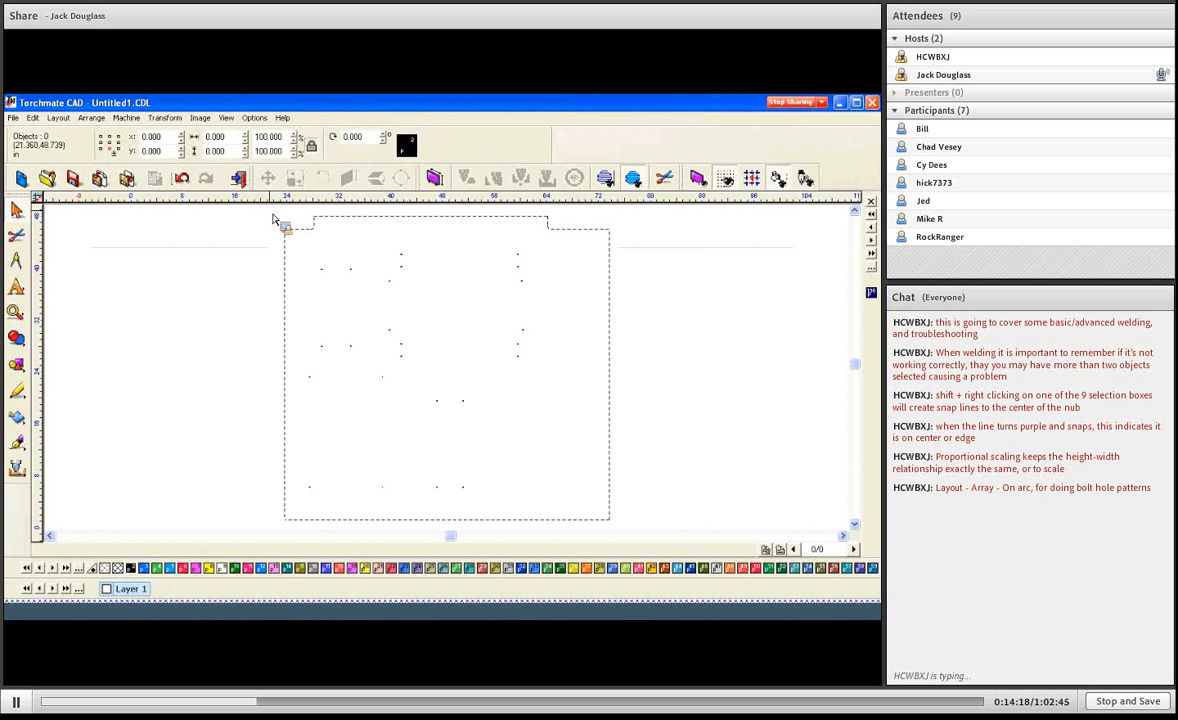
# Select the plate outline with all its holes and apply Connect Path with an allowable error of 0.000010
pyautogui.moveTo(270, 212); pyautogui.dragTo(356, 251)
pyautogui.moveTo(550, 420); pyautogui.dragTo(635, 531)
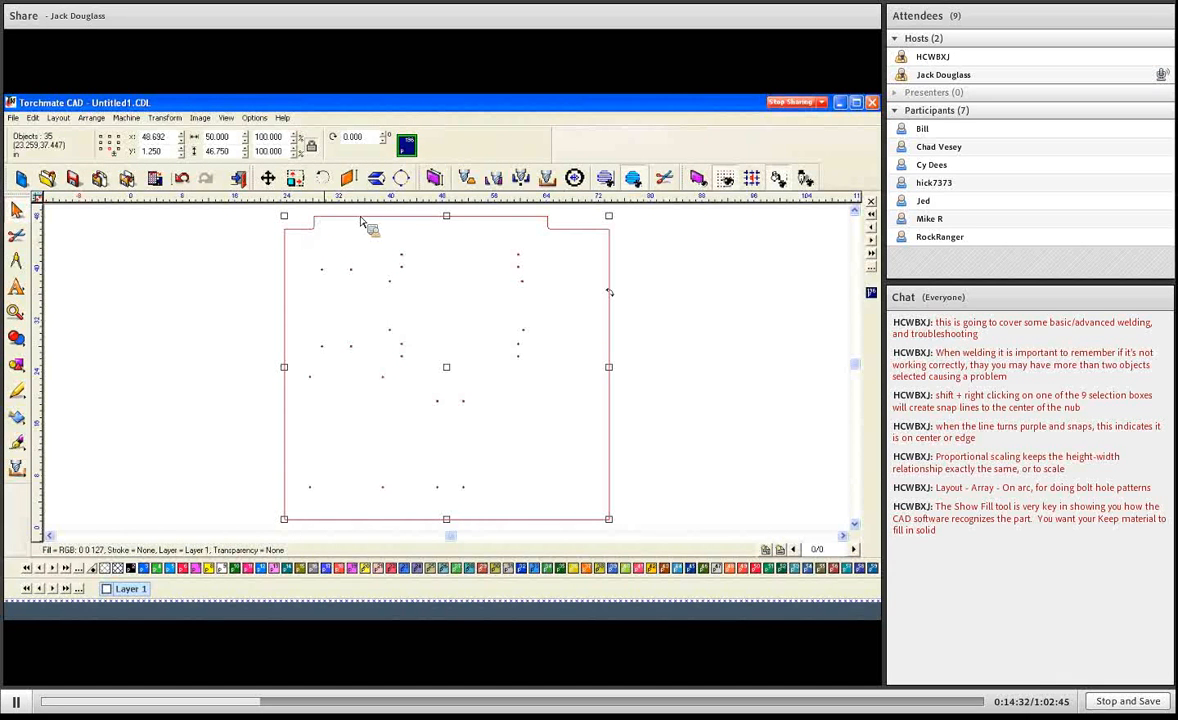
pyautogui.click(92, 118)
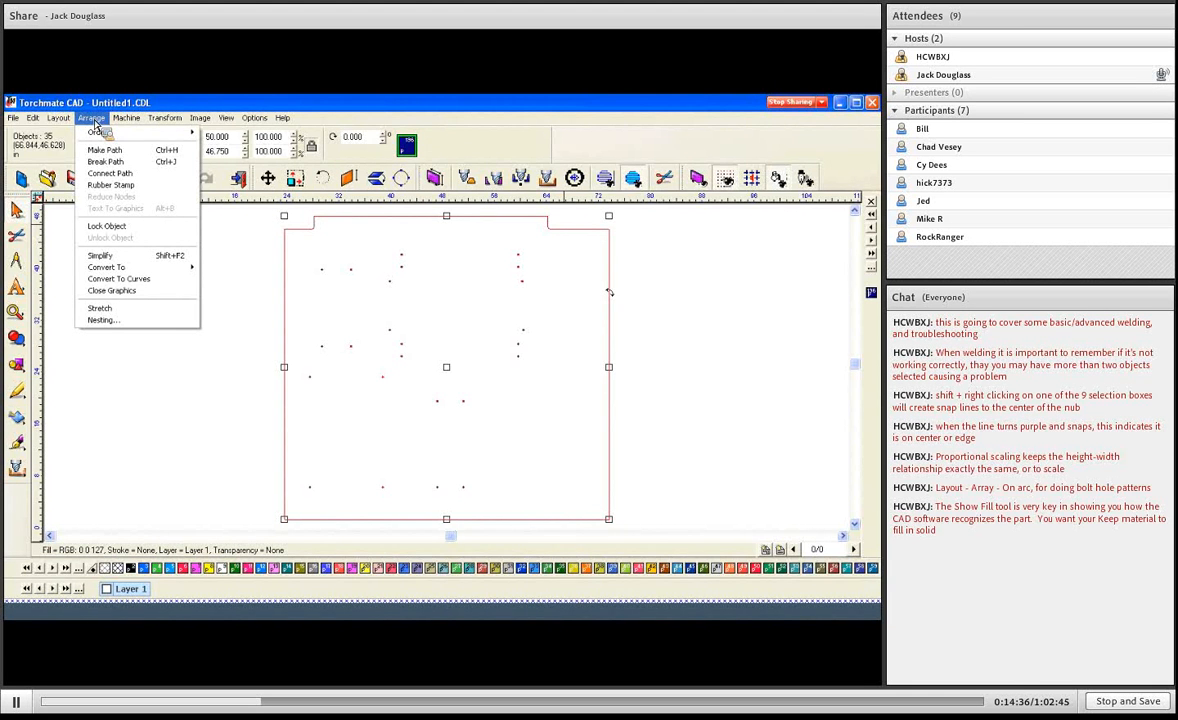
pyautogui.click(102, 174)
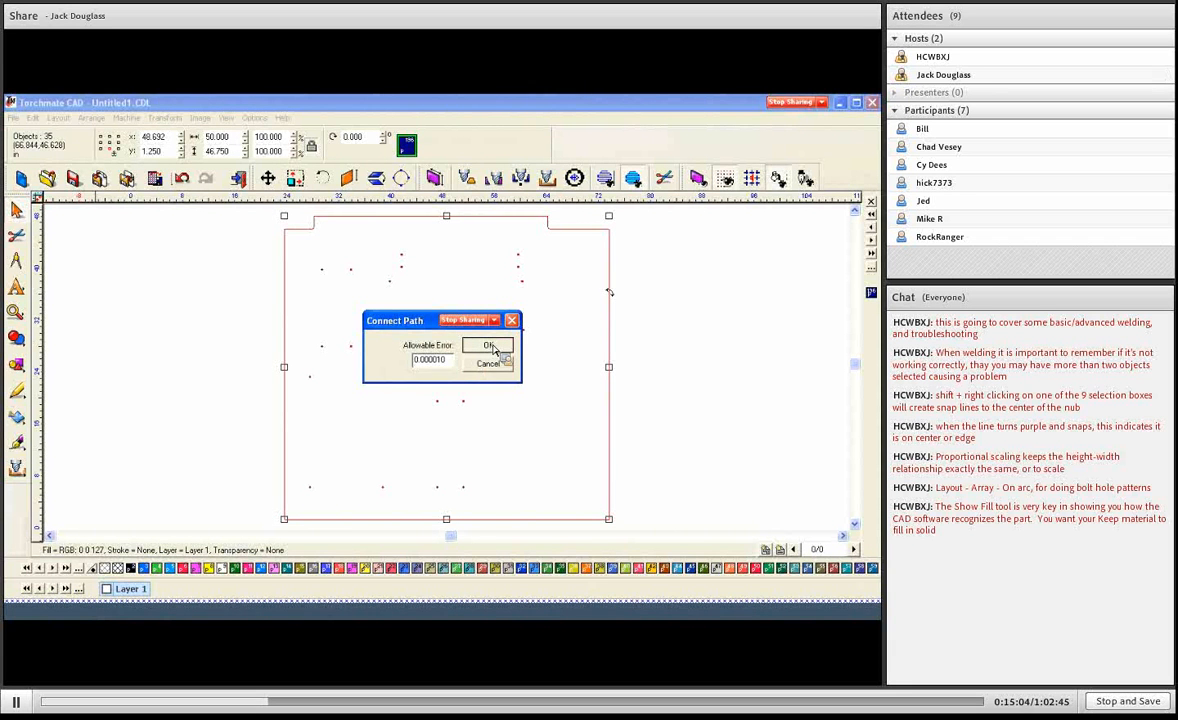
pyautogui.click(490, 347)
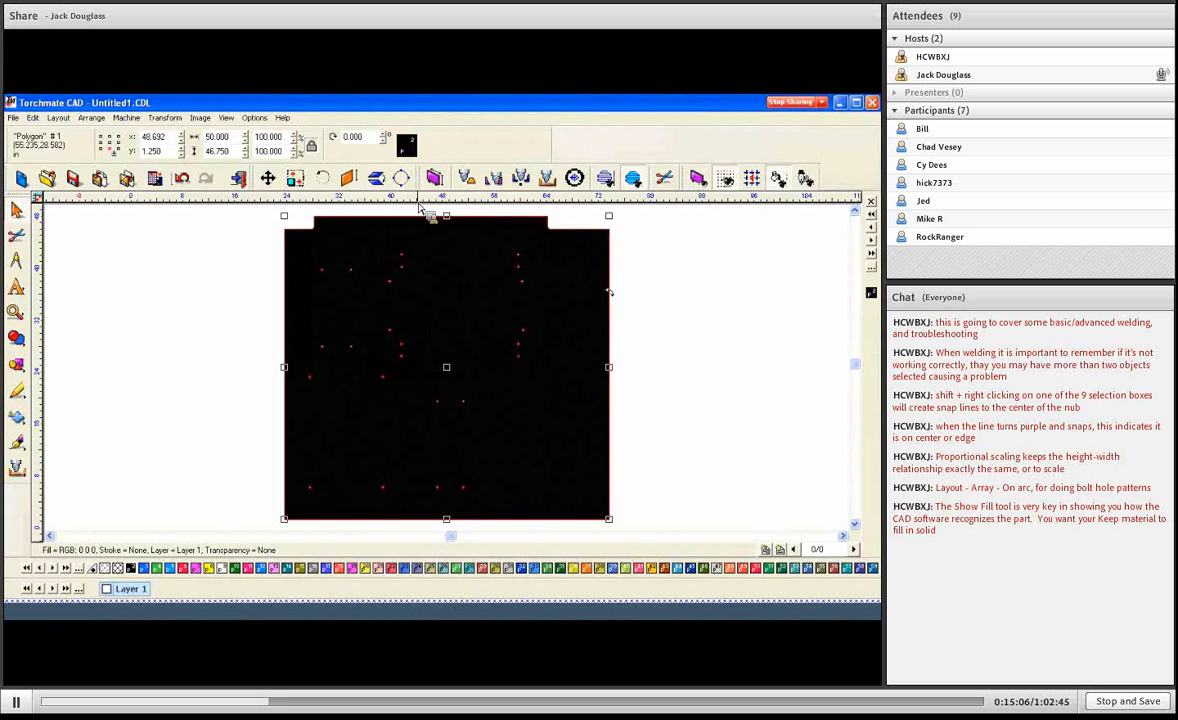
# Check the fill display setting, inspect two holes of the connected plate up close, and deselect the plate
pyautogui.click(226, 117)
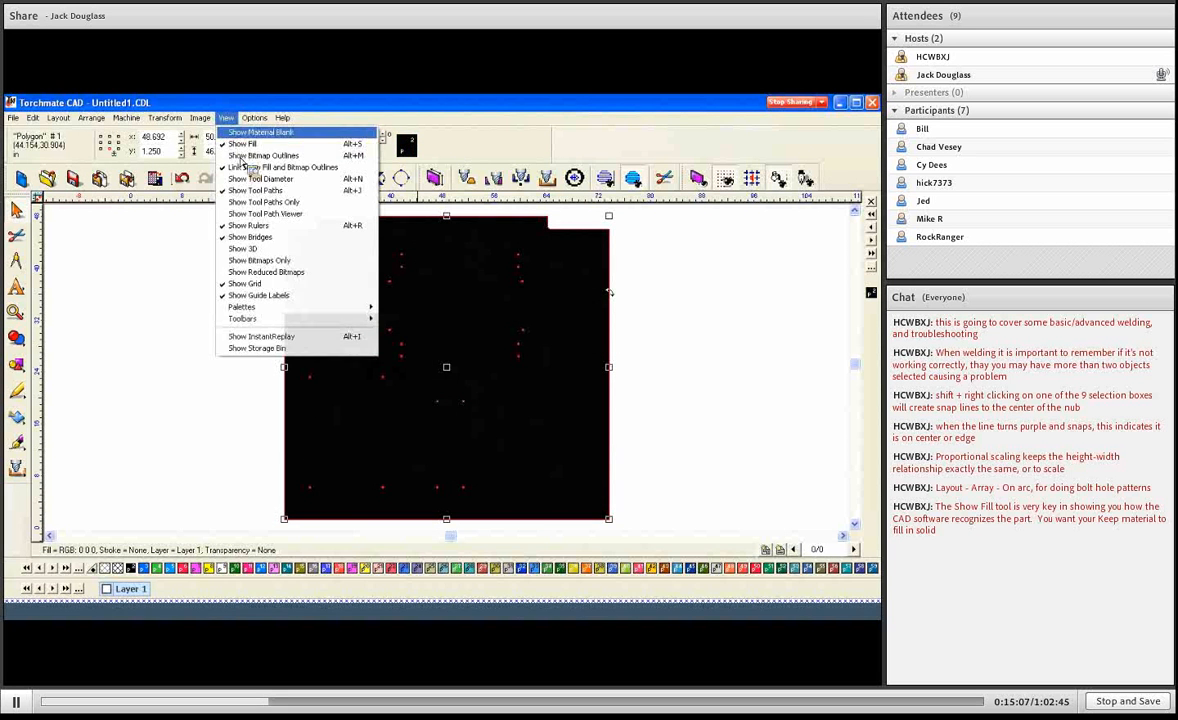
pyautogui.click(228, 118)
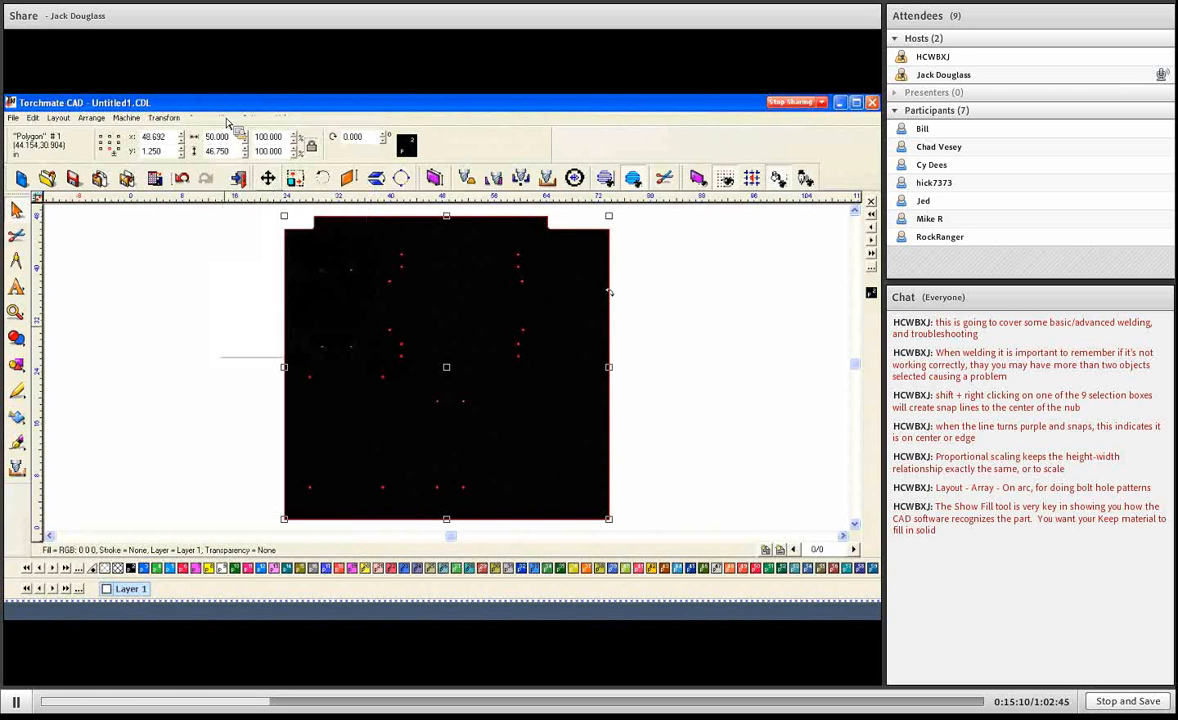
pyautogui.moveTo(313, 258); pyautogui.dragTo(358, 285)
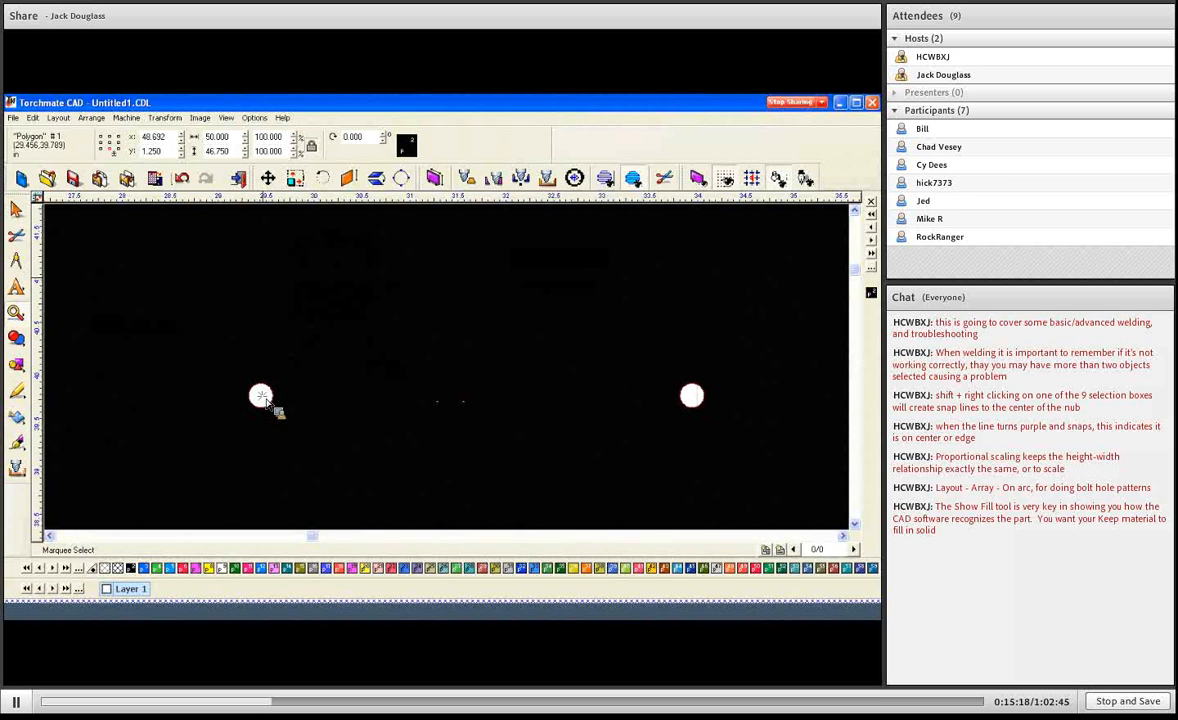
pyautogui.press('F4')
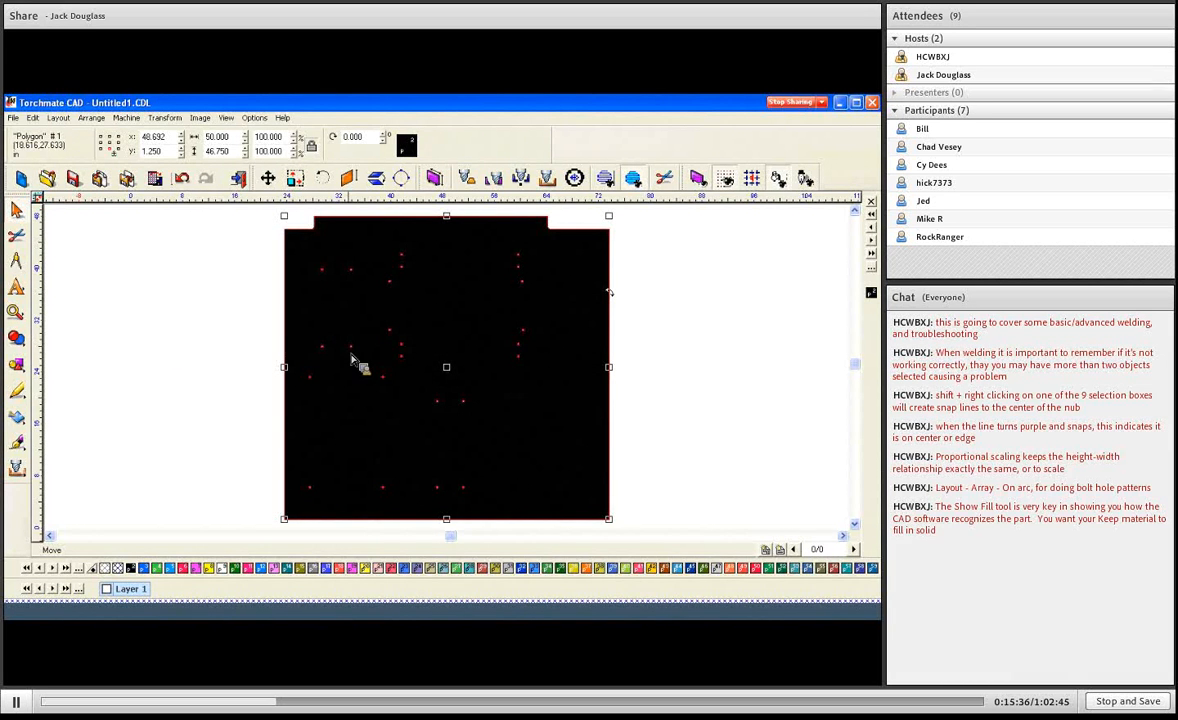
pyautogui.click(211, 341)
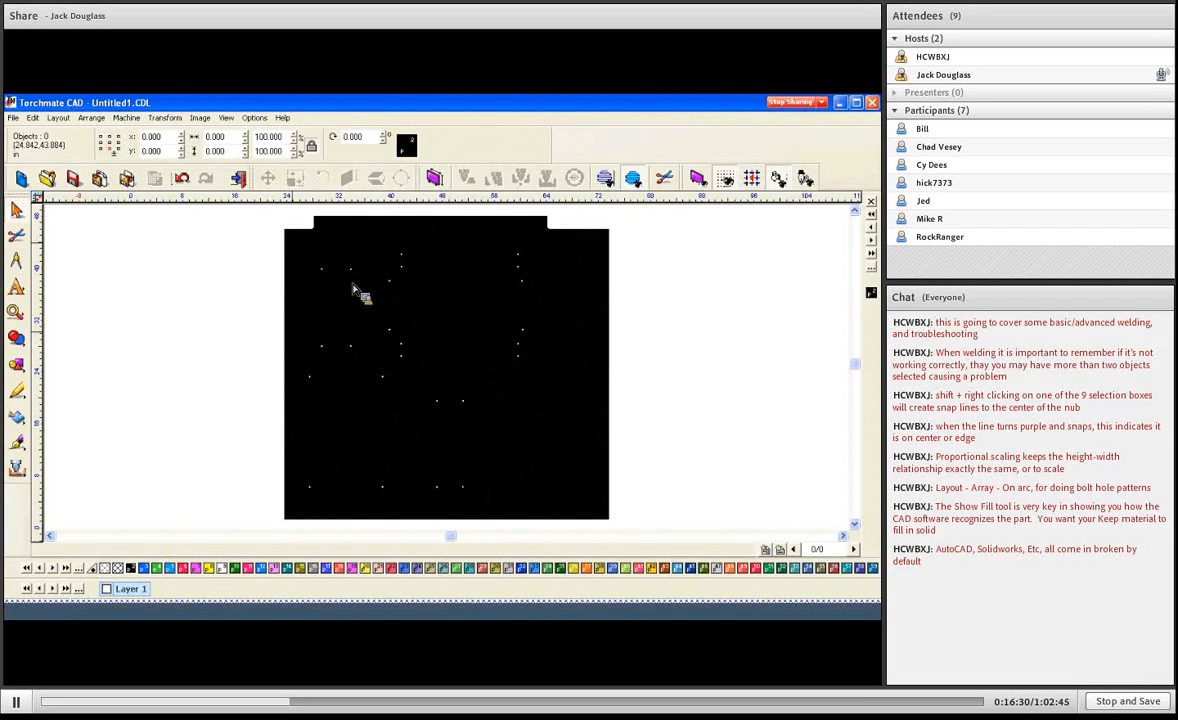
# Delete the connected plate together with its holes
pyautogui.click(296, 276)
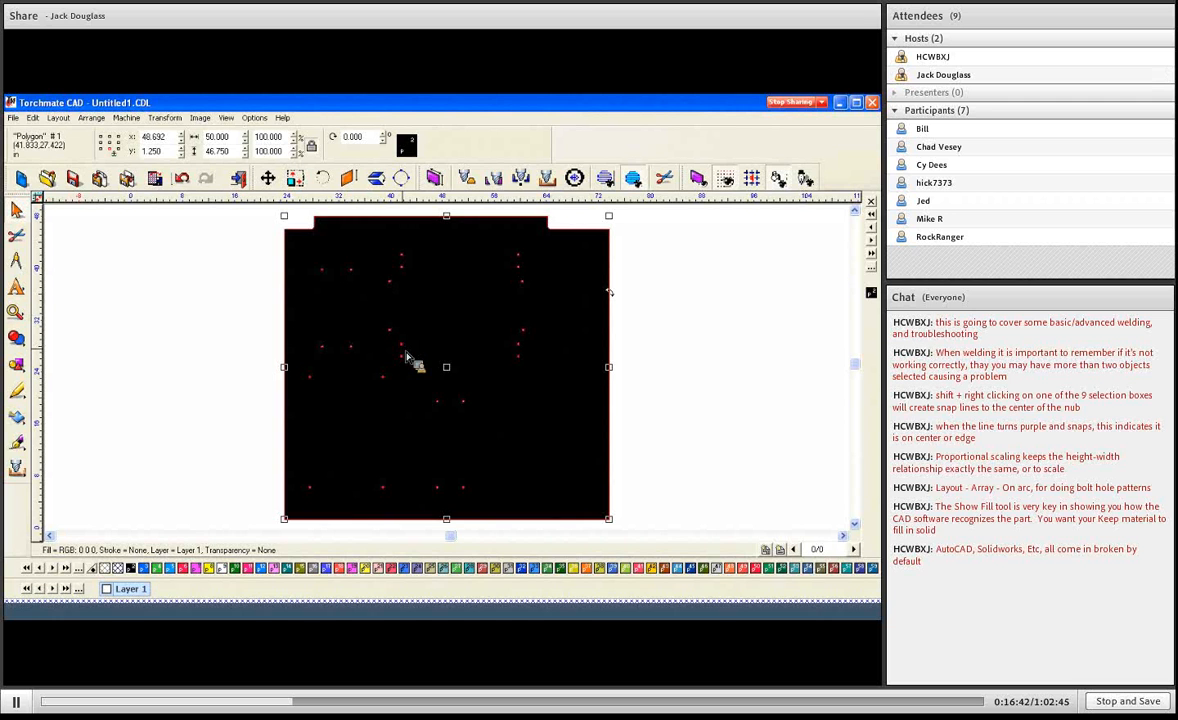
pyautogui.press('Delete')
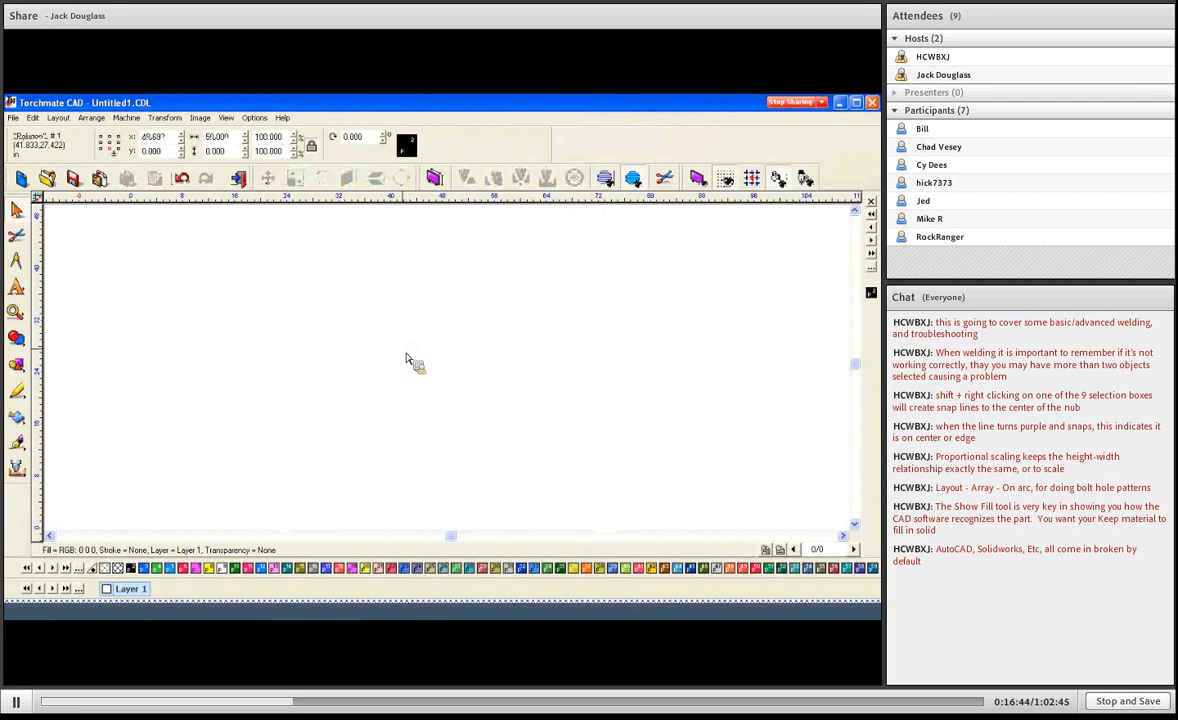
# Import the drawing "Cad program file" from the 415 Webinar folder, previewing the COVER and 09601501 holes files first
pyautogui.click(14, 118)
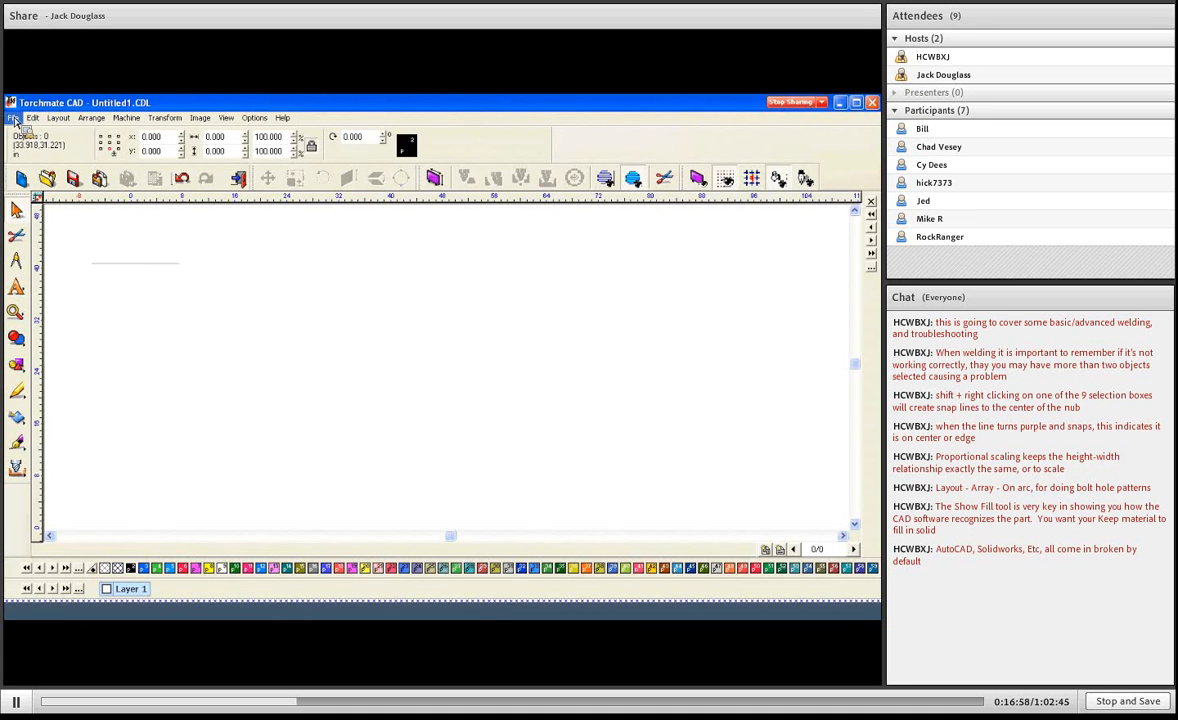
pyautogui.click(13, 118)
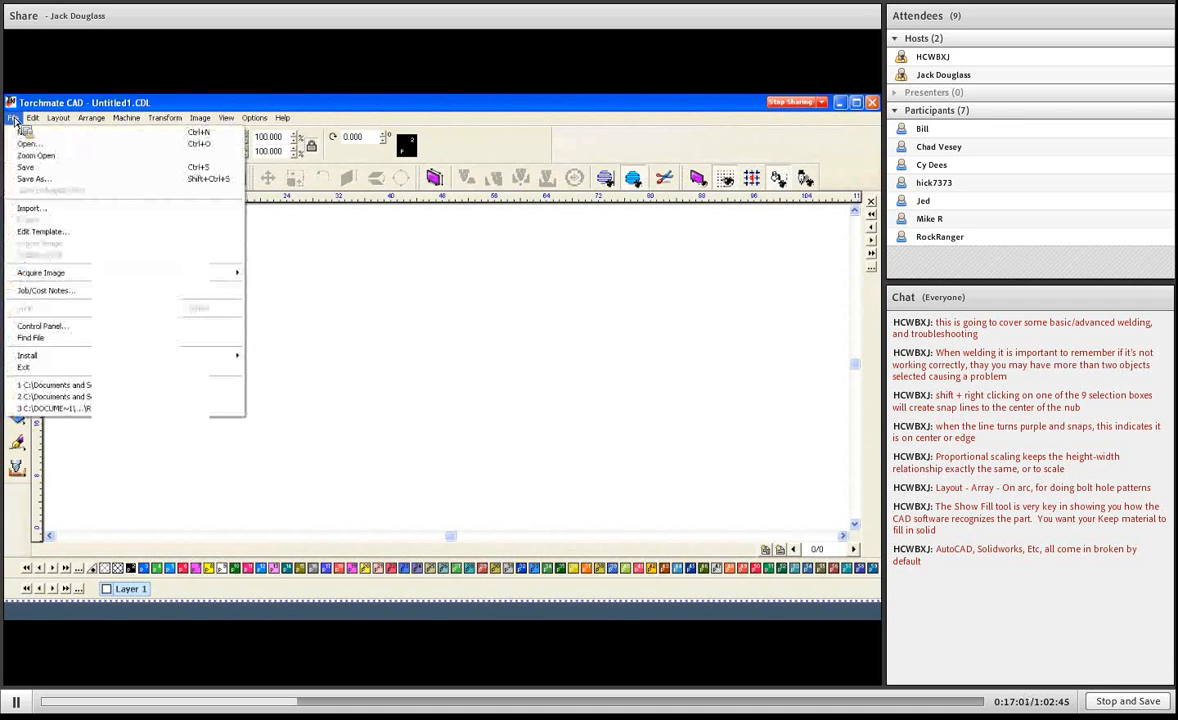
pyautogui.click(30, 209)
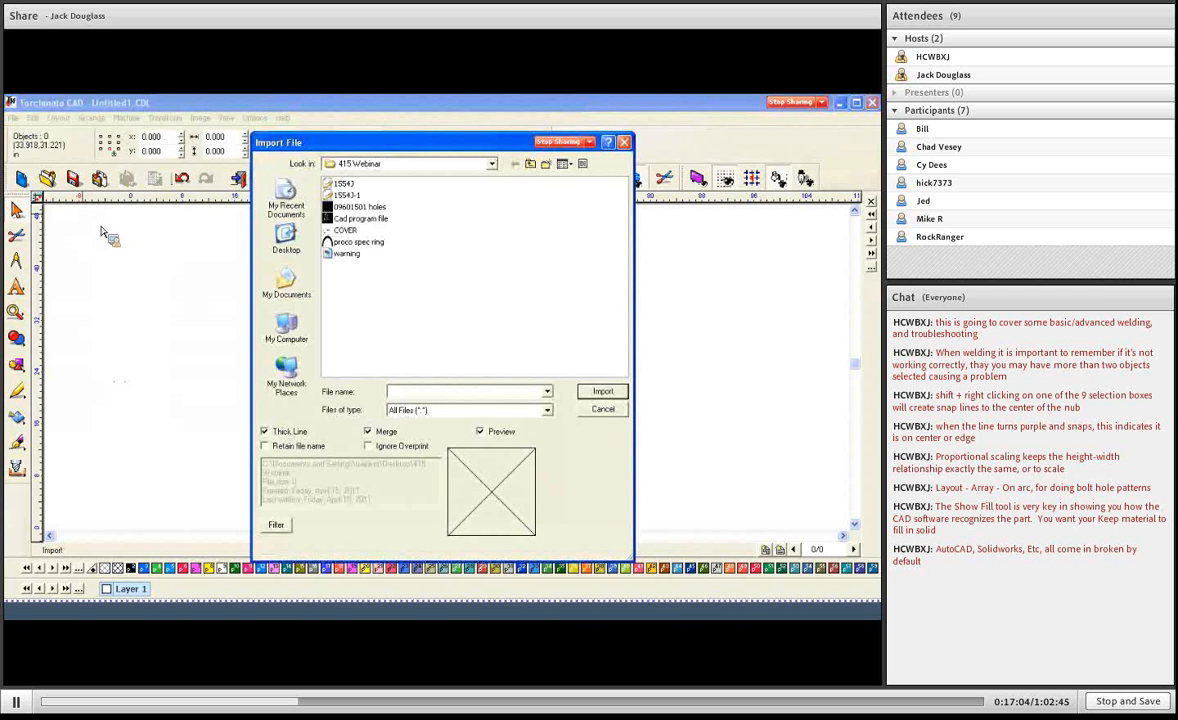
pyautogui.click(352, 232)
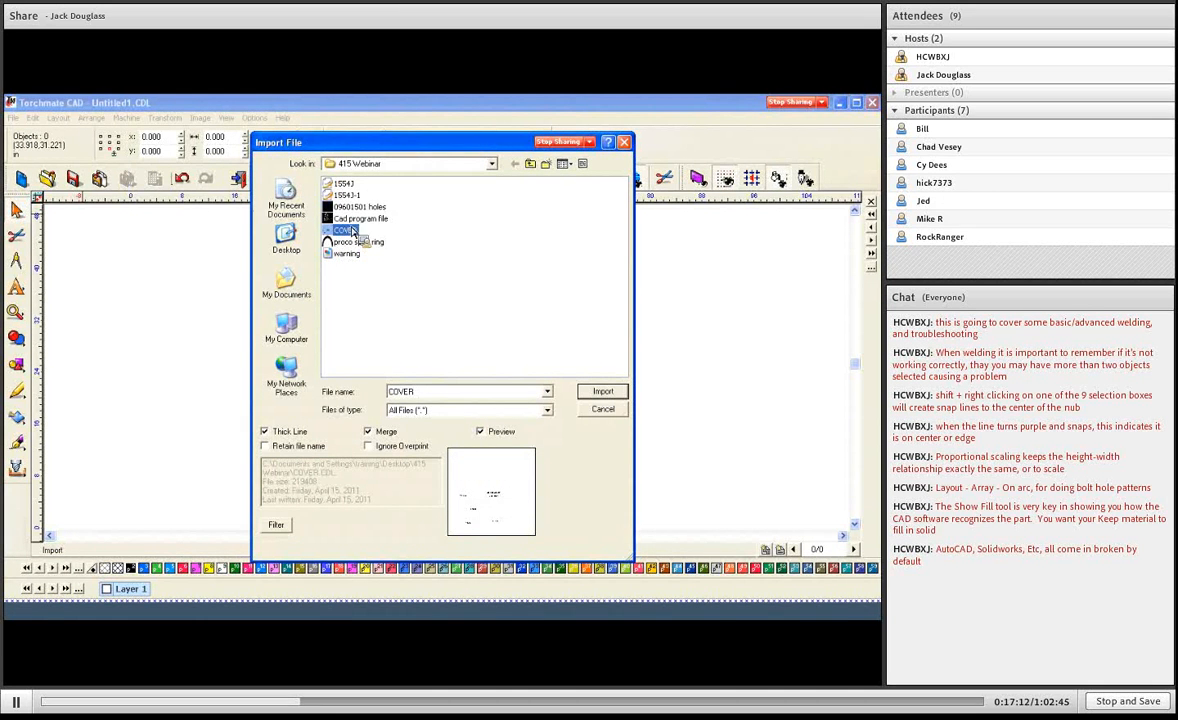
pyautogui.click(355, 206)
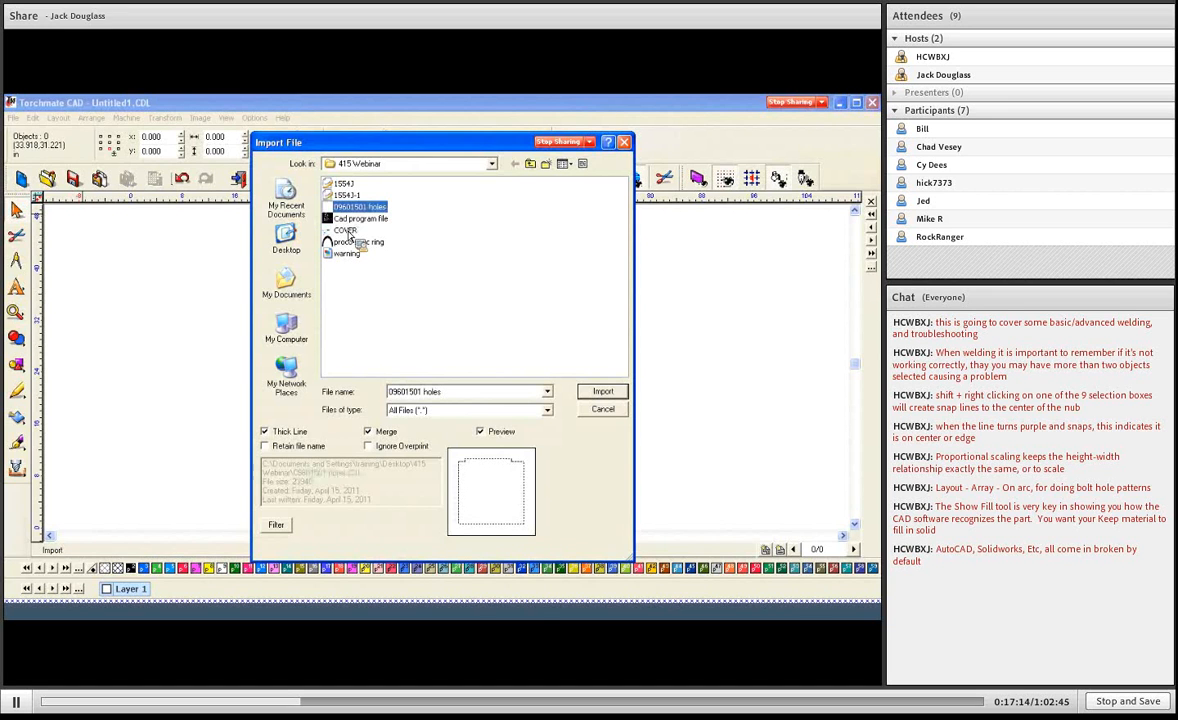
pyautogui.click(352, 220)
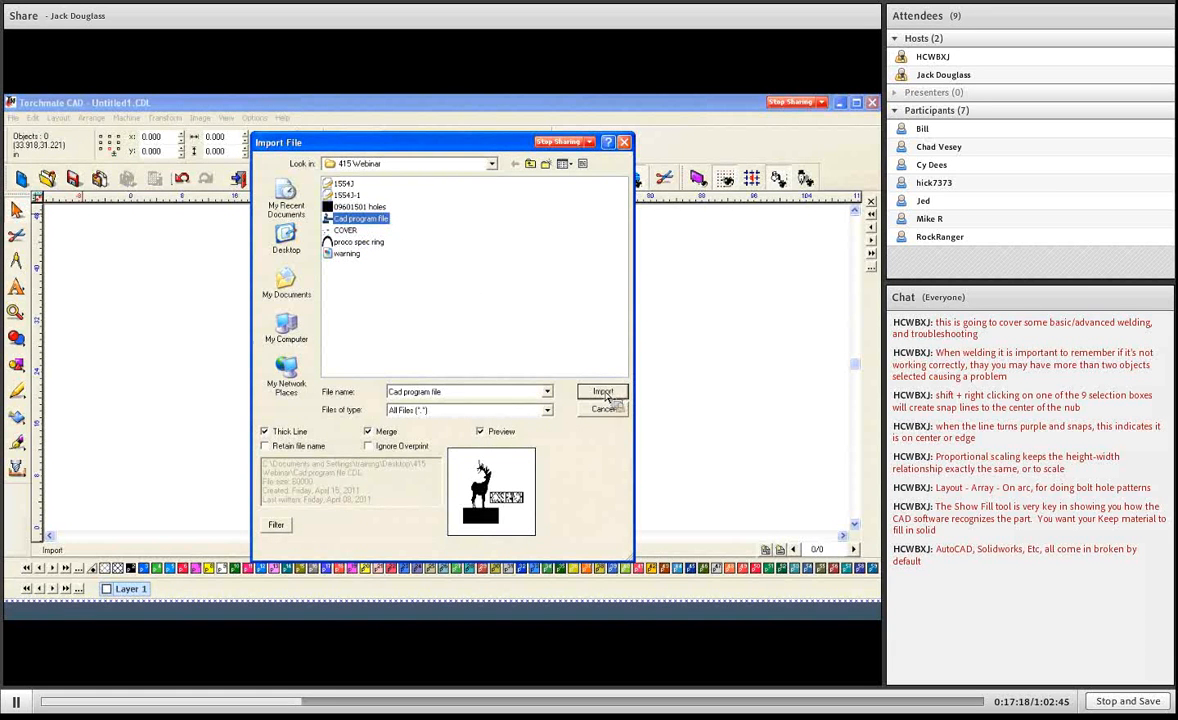
pyautogui.click(603, 393)
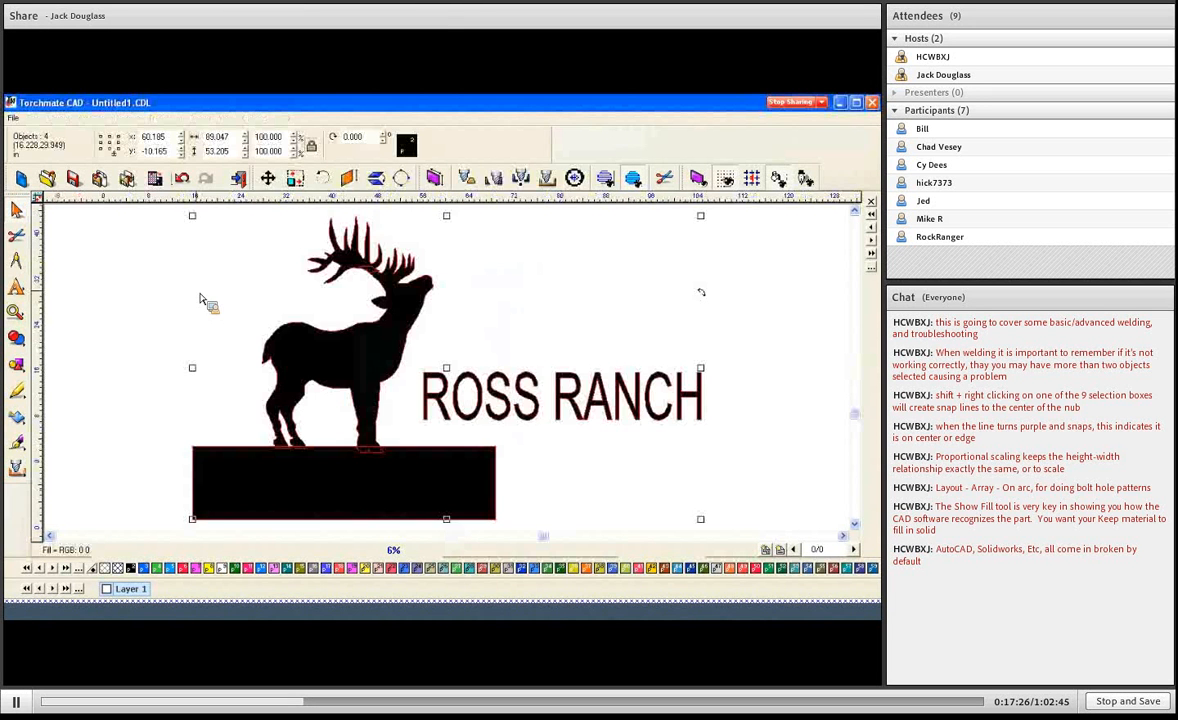
# Turn off Show Fill to display the imported artwork as outlines, and check the elk's outline by selecting and deselecting it
pyautogui.click(226, 117)
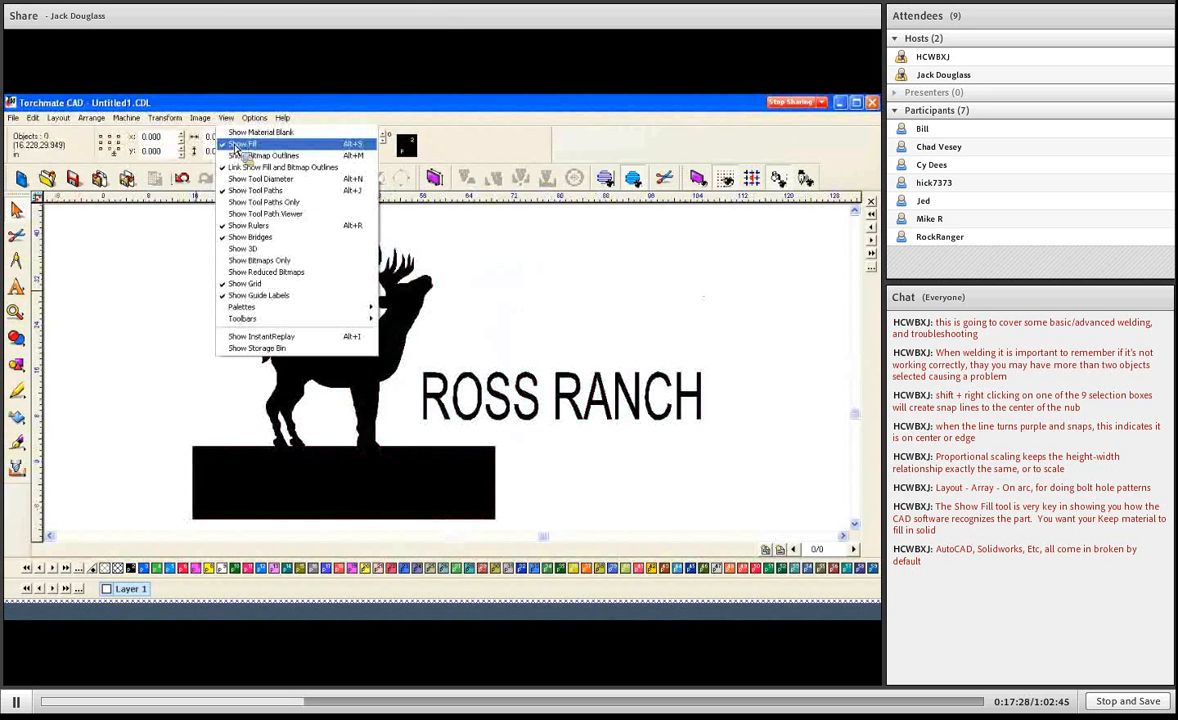
pyautogui.click(237, 146)
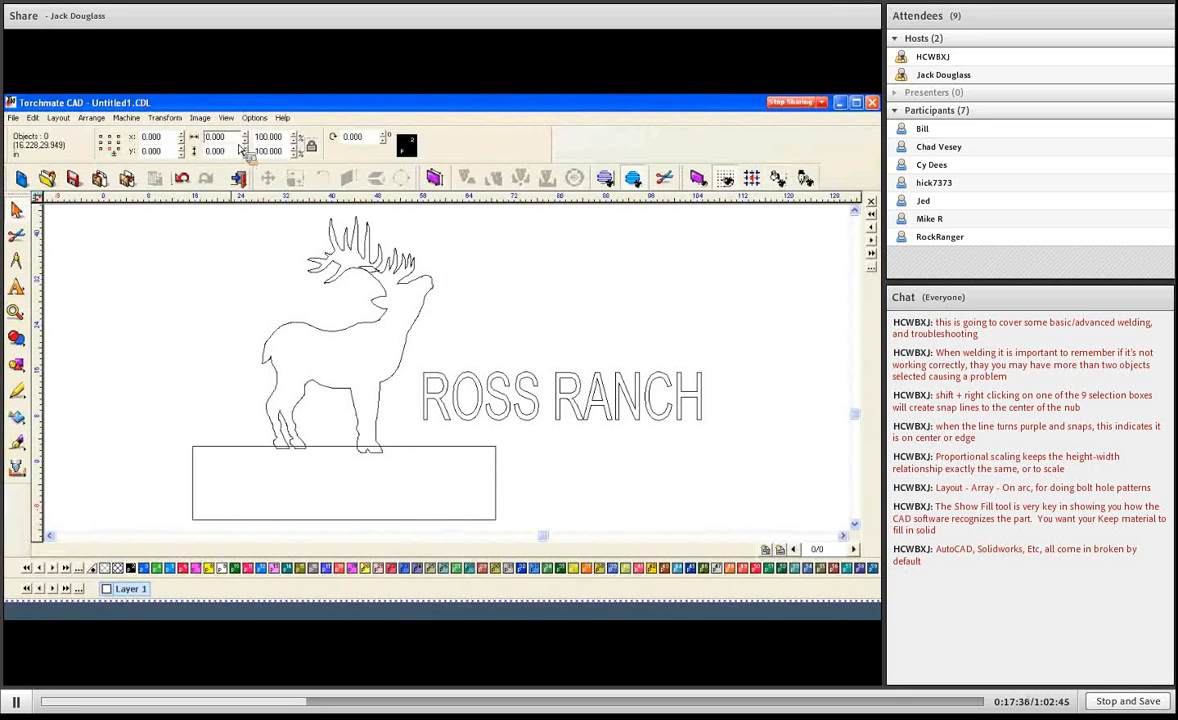
pyautogui.click(378, 265)
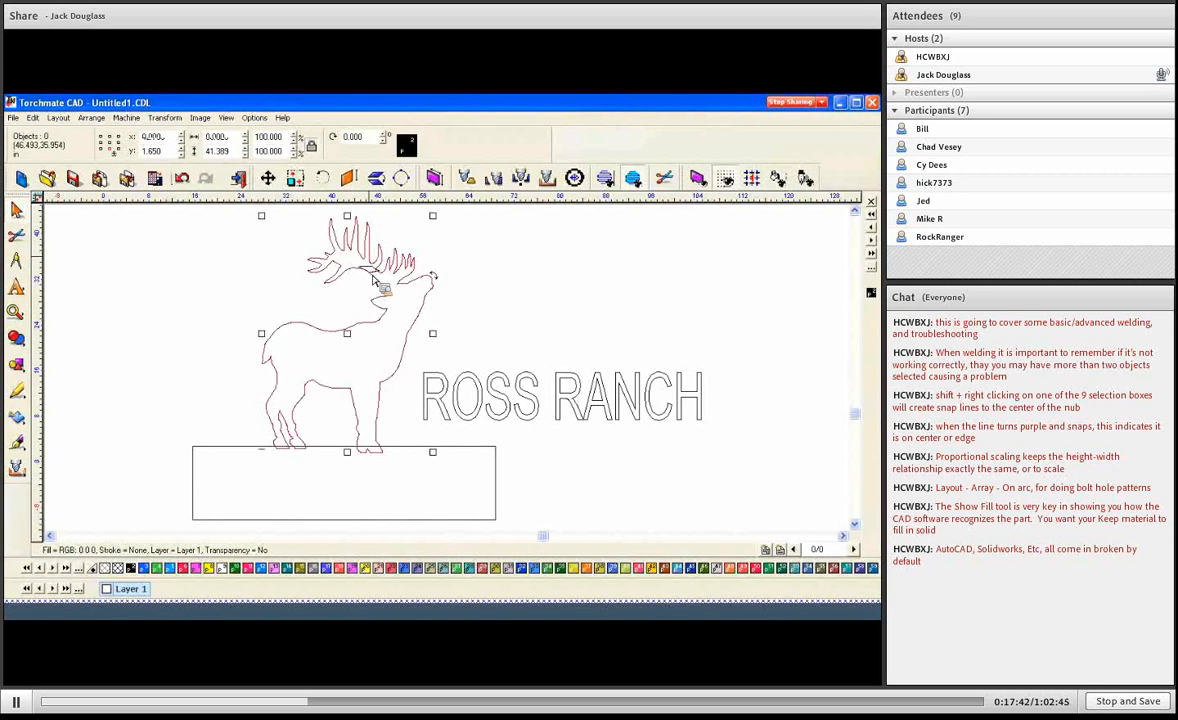
pyautogui.click(246, 280)
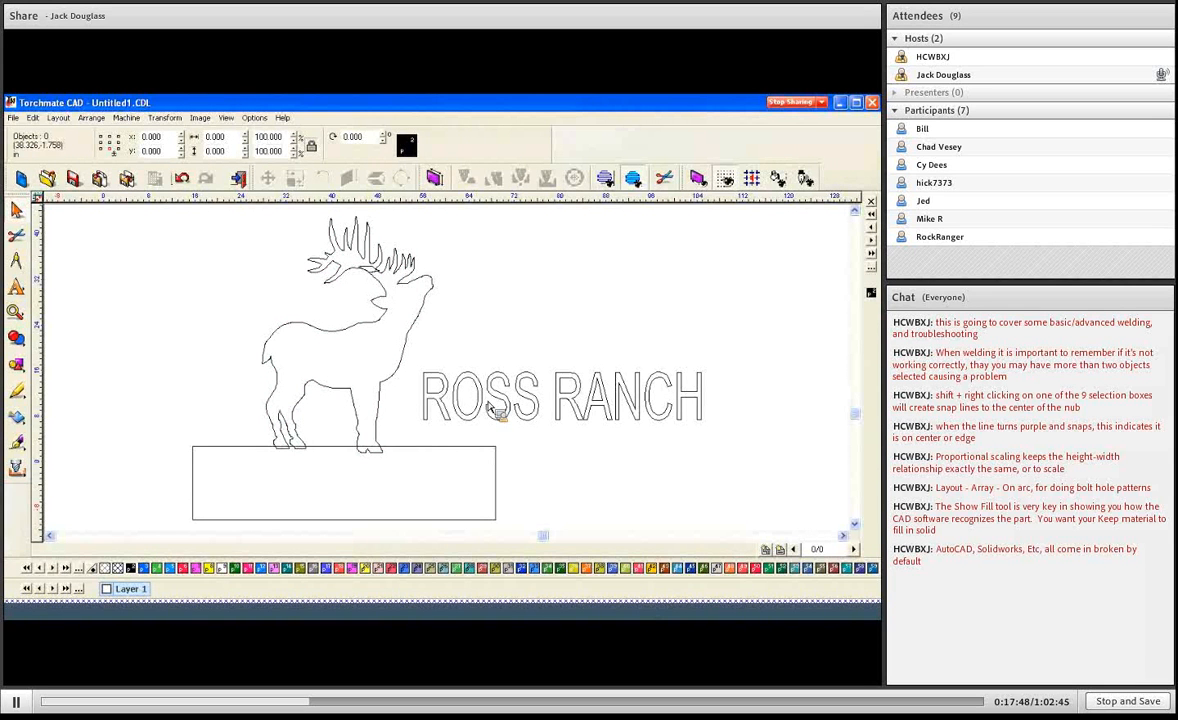
# Examine how the elk overlaps the base rectangle and the small separate shape beneath its antlers
pyautogui.click(307, 447)
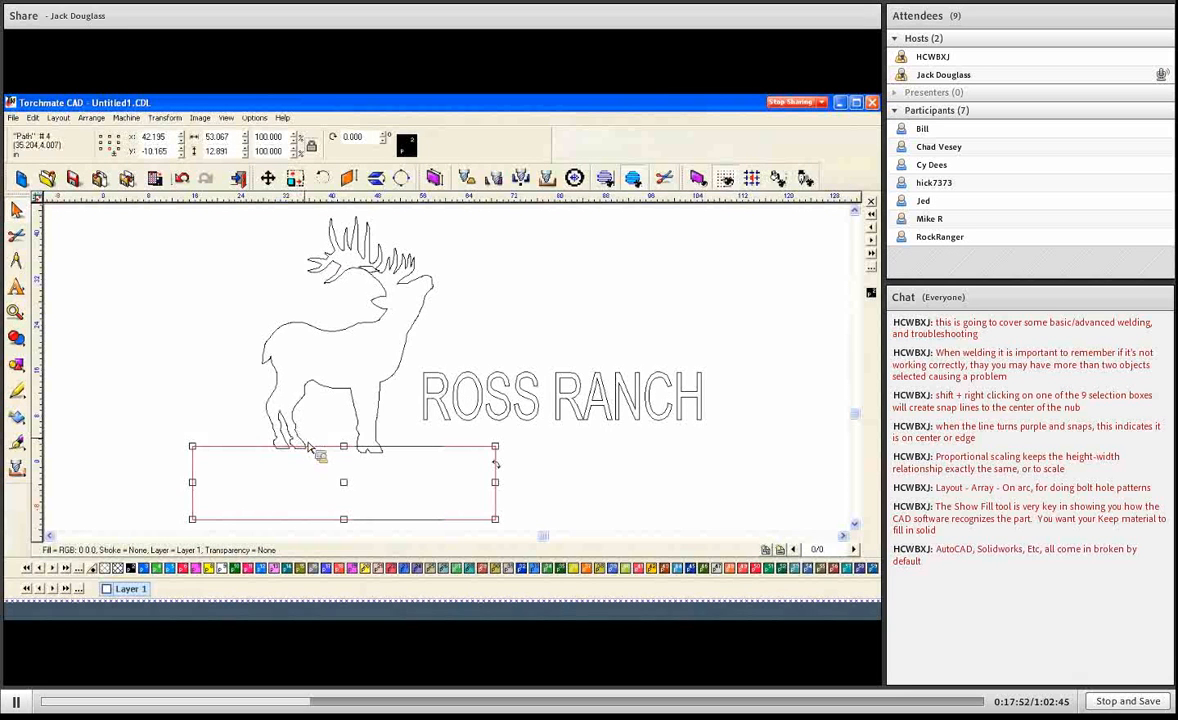
pyautogui.click(307, 447)
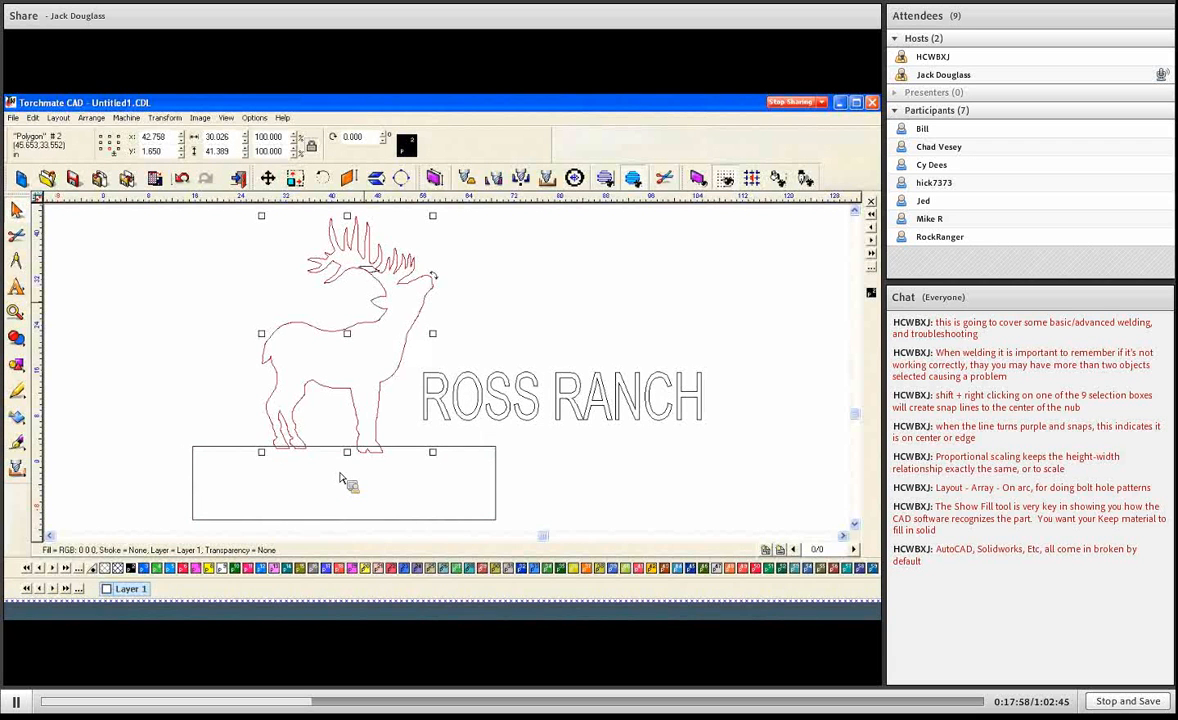
pyautogui.scroll(3, 375, 275)
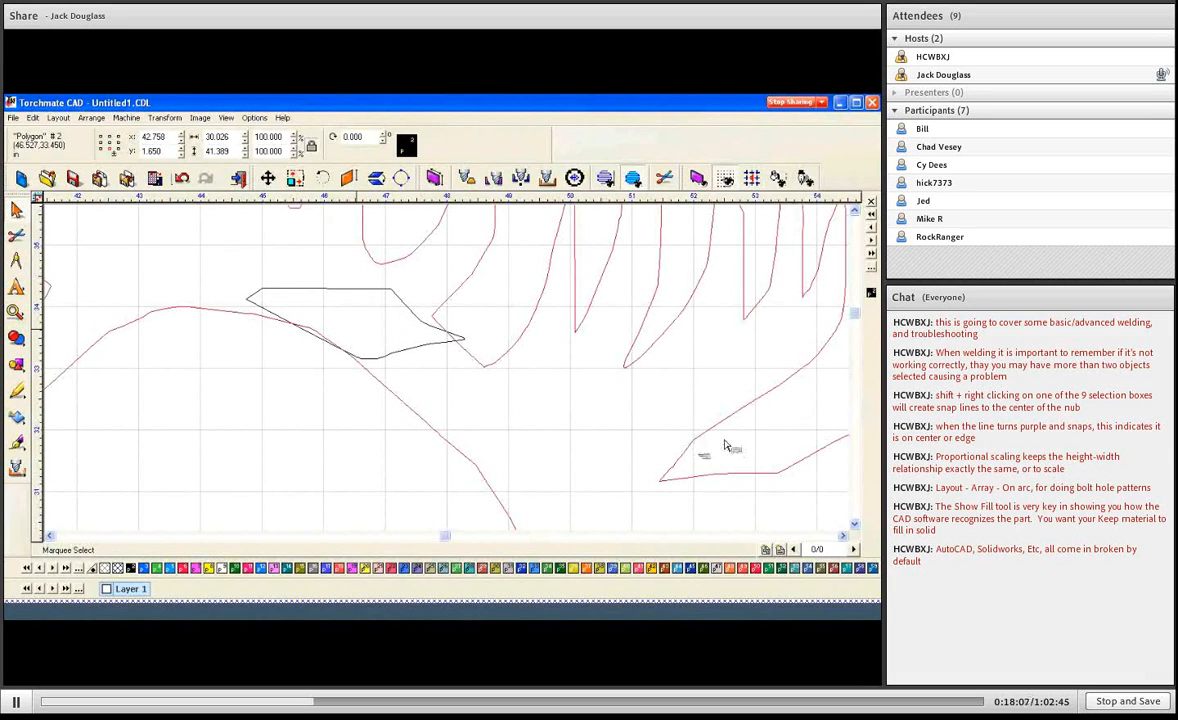
pyautogui.press('F3')
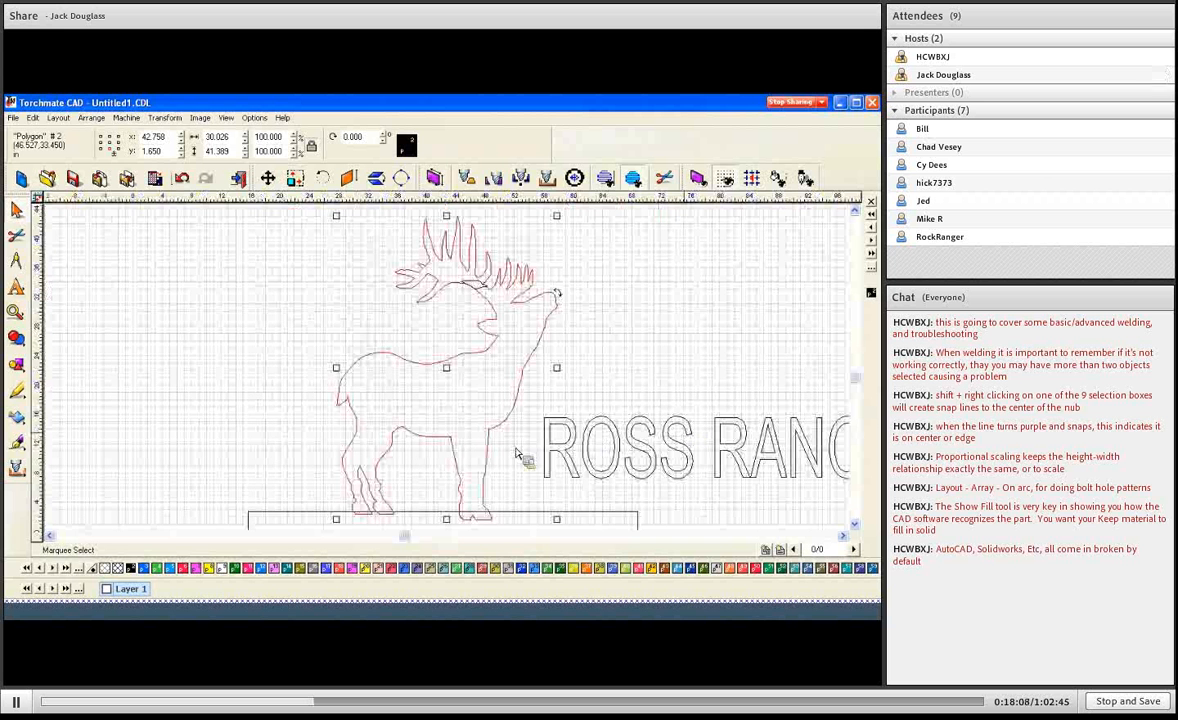
pyautogui.press('F3')
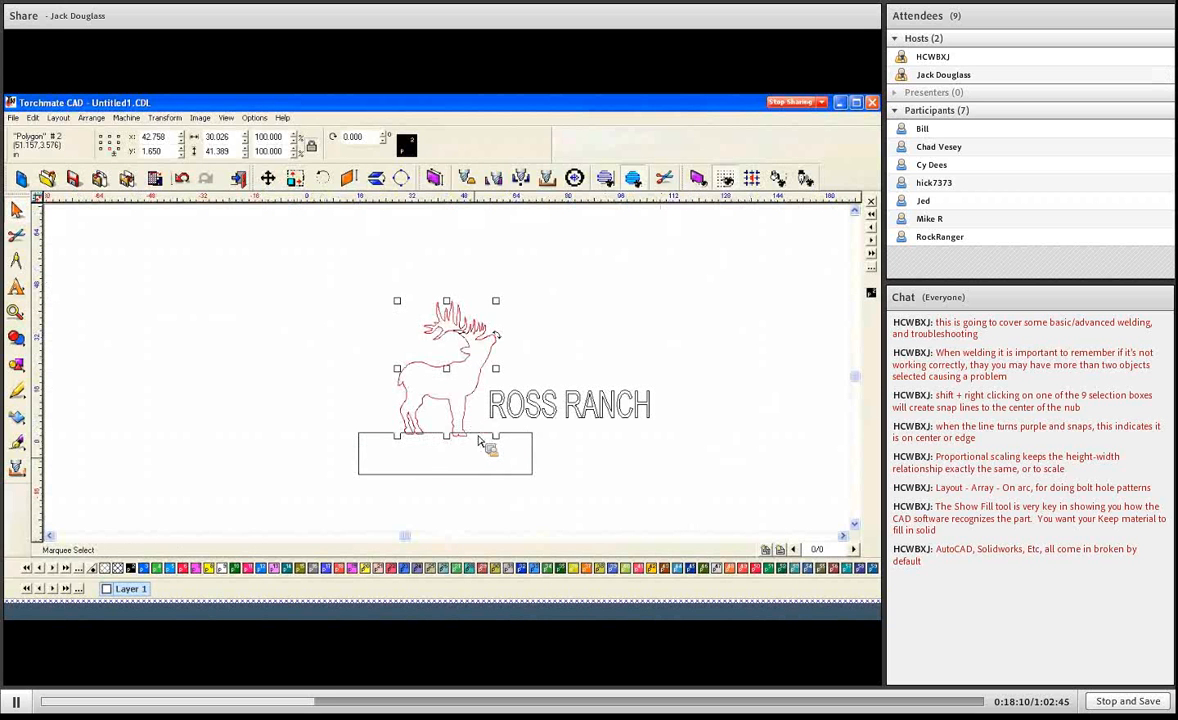
pyautogui.click(478, 435)
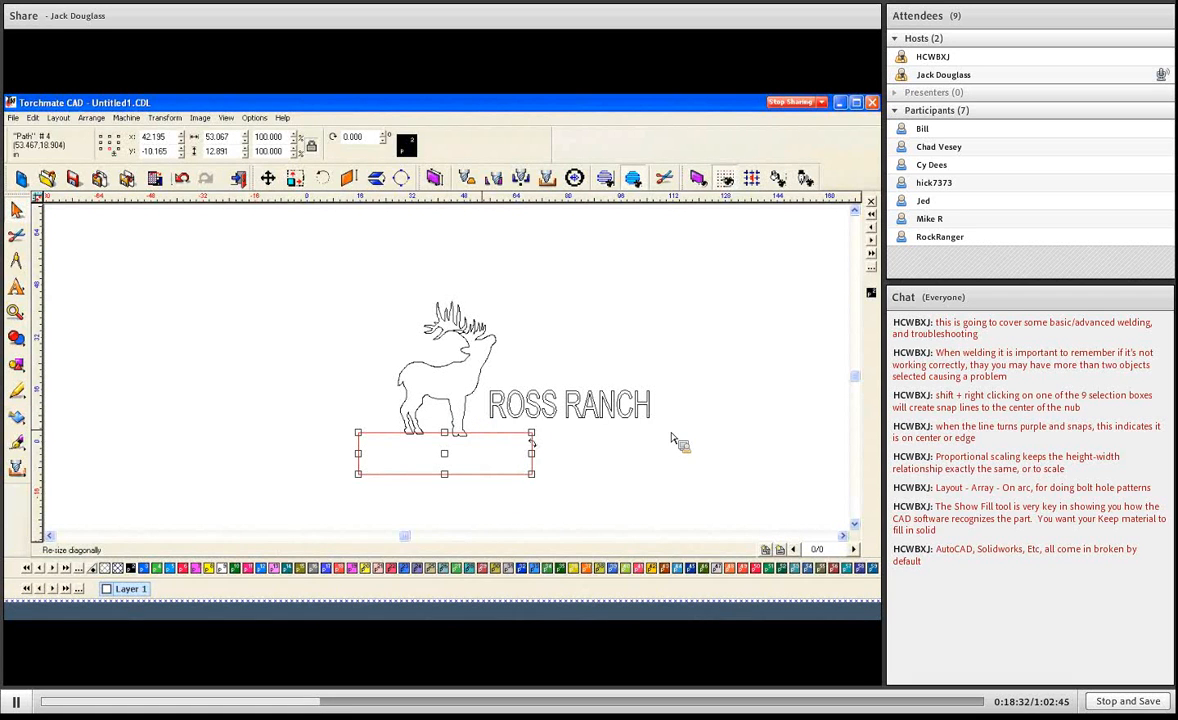
# Move the ROSS RANCH text horizontally away from the elk and base to about X 123.807, Y 3.116, and deselect it
pyautogui.click(570, 408)
pyautogui.click(570, 405)
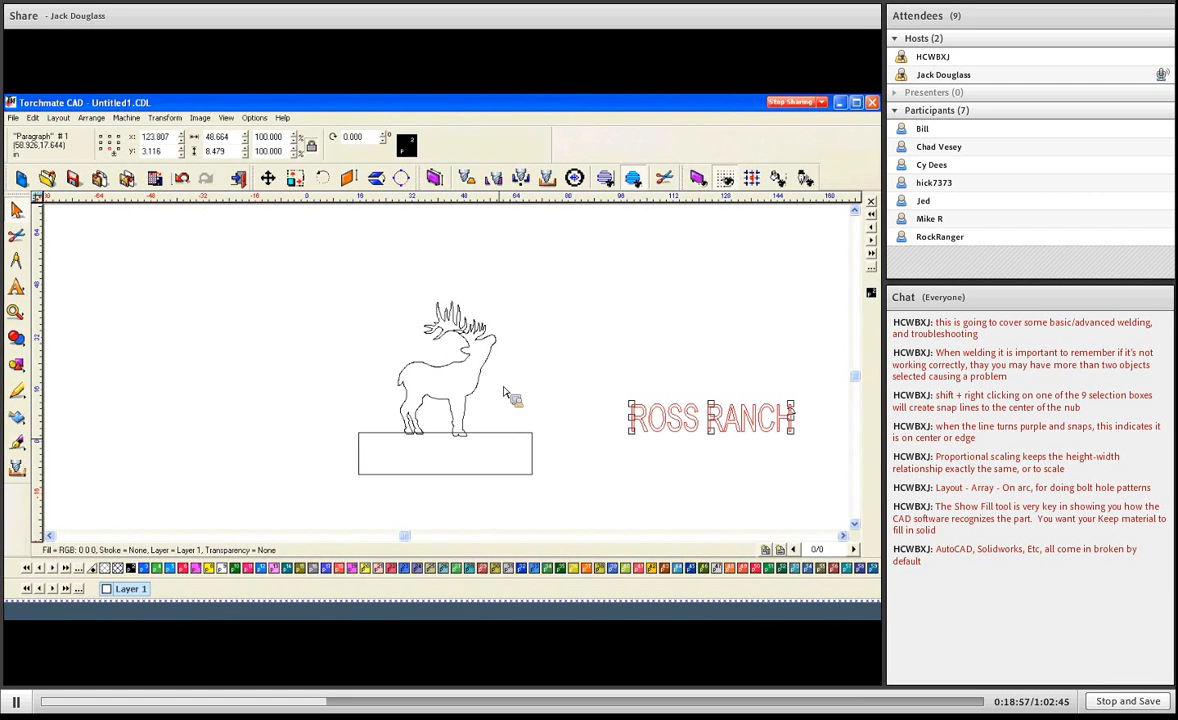
pyautogui.click(434, 420)
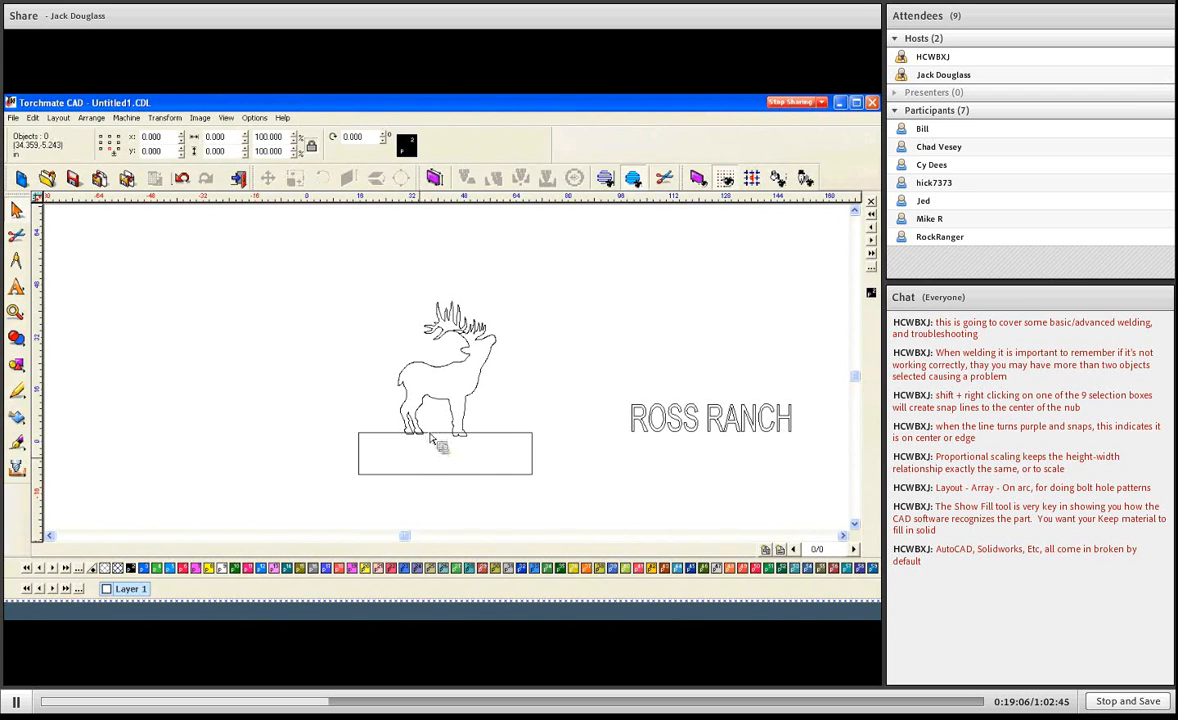
# Inspect the small antler shape and the base rectangle, comparing the artwork with Show Fill on and off, and leave the fill hidden
pyautogui.click(235, 120)
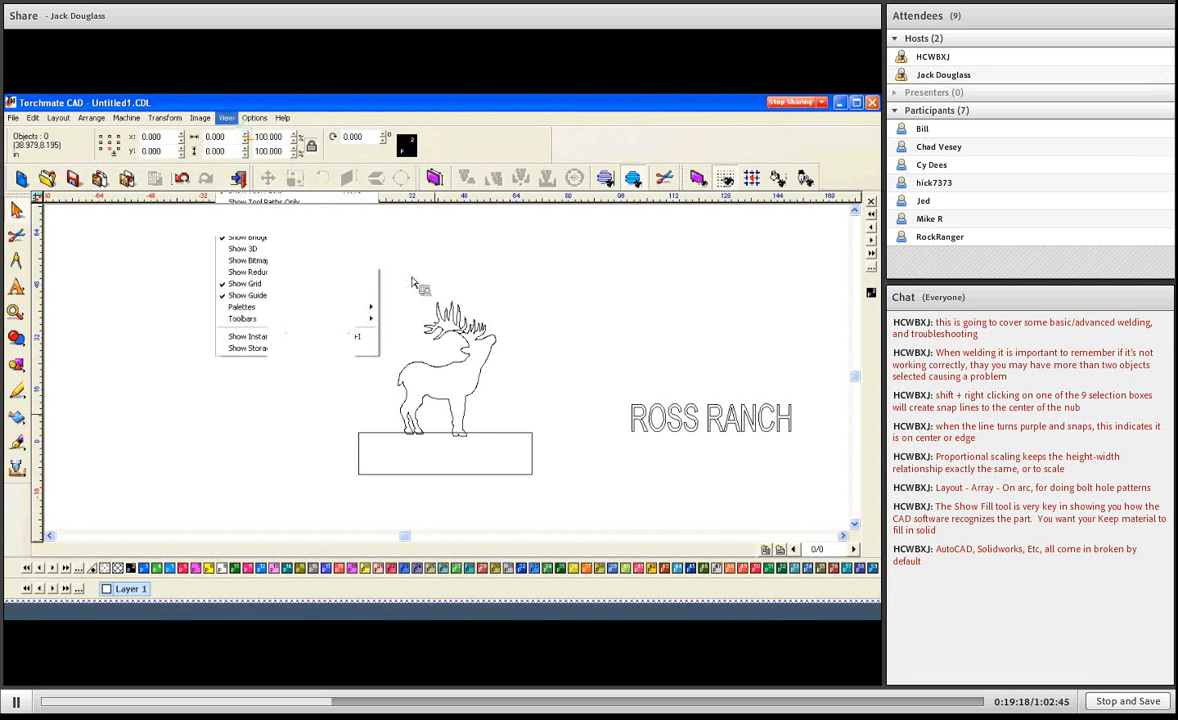
pyautogui.click(463, 336)
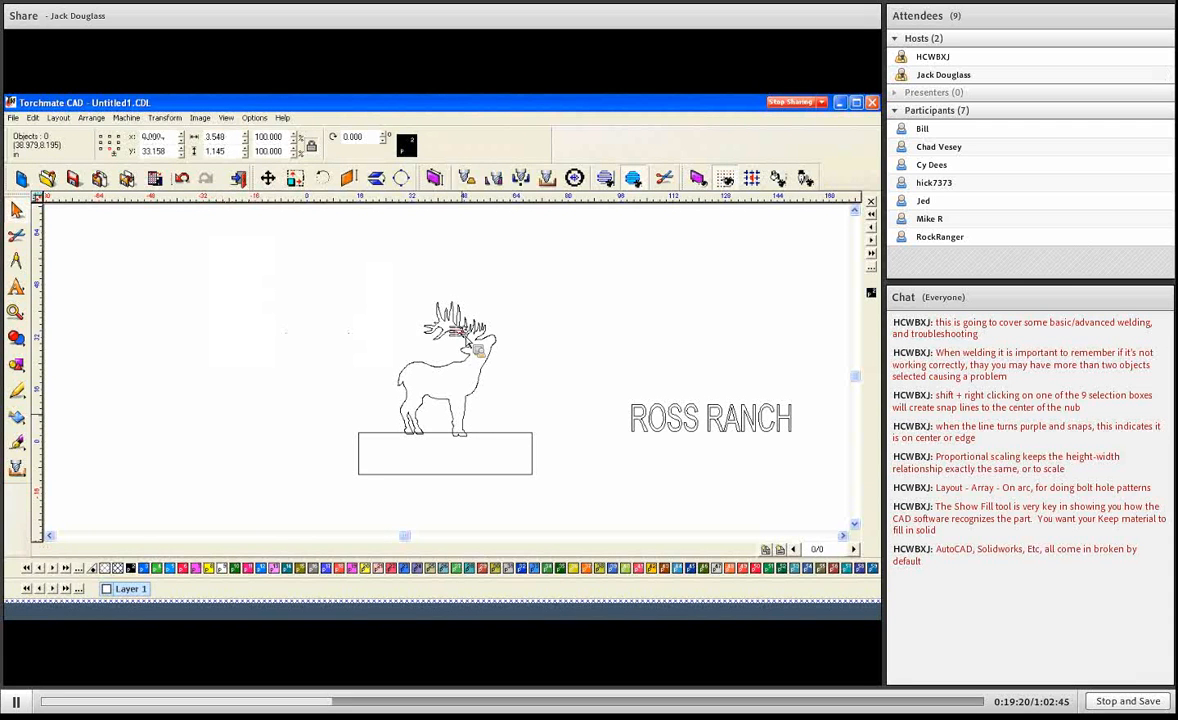
pyautogui.click(462, 331)
pyautogui.click(384, 438)
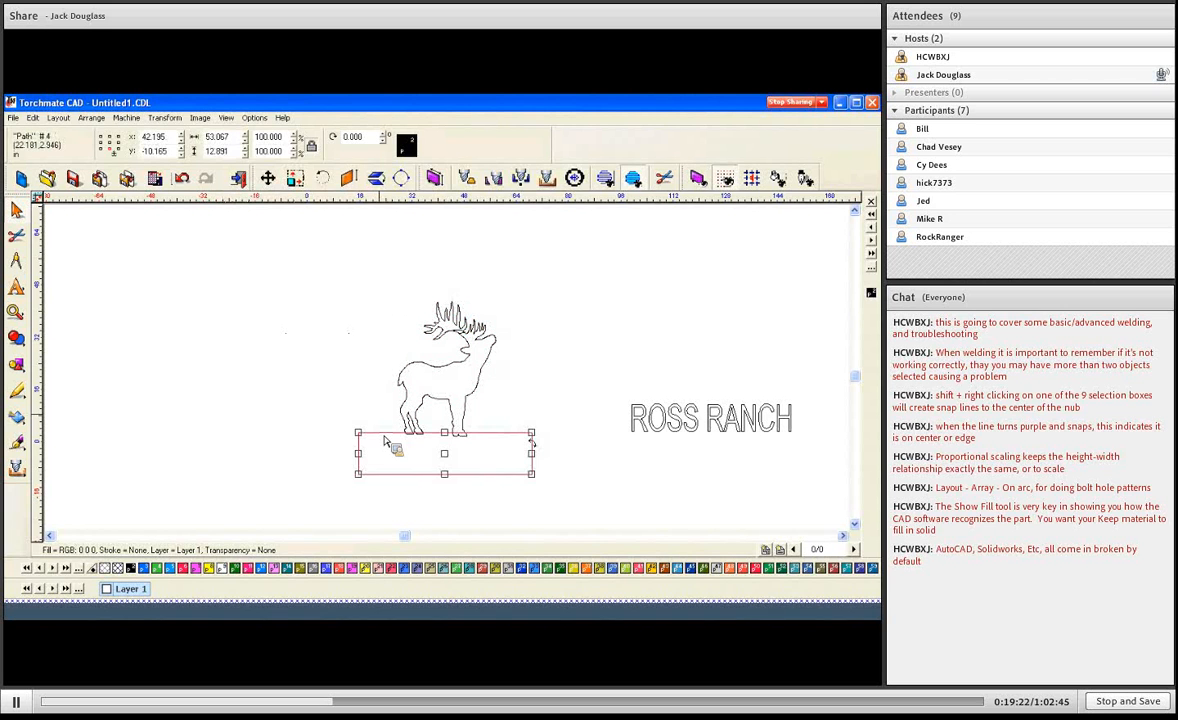
pyautogui.click(226, 118)
pyautogui.click(241, 145)
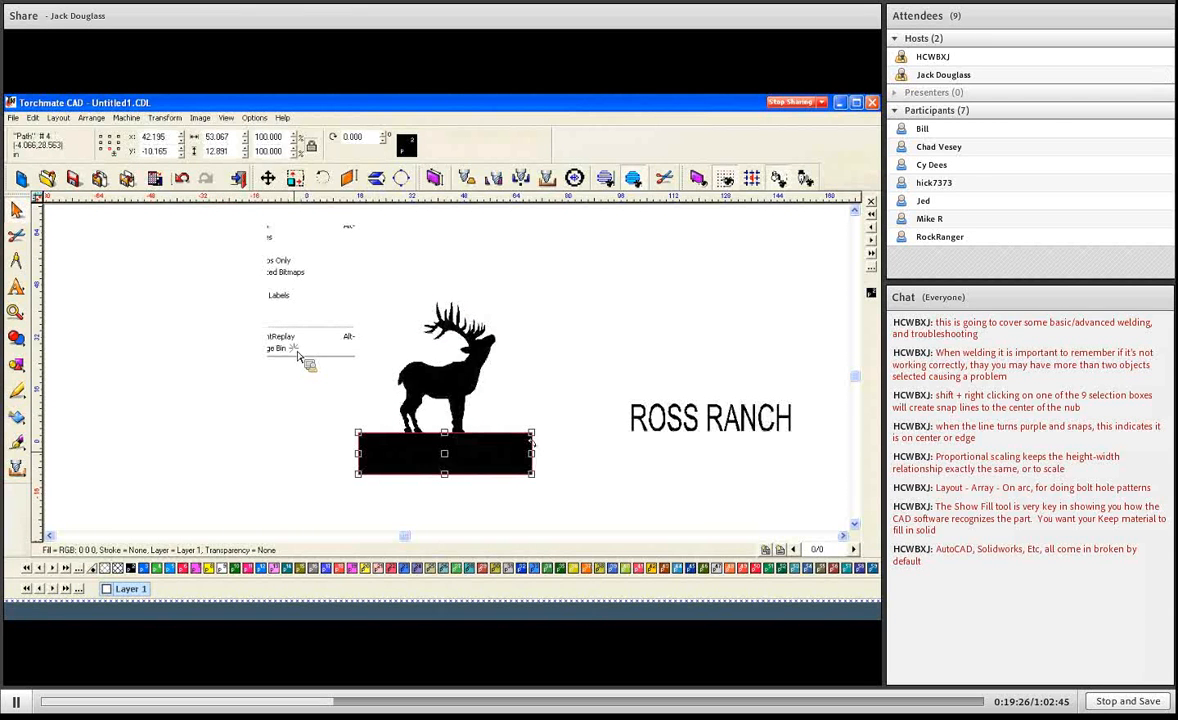
pyautogui.click(345, 370)
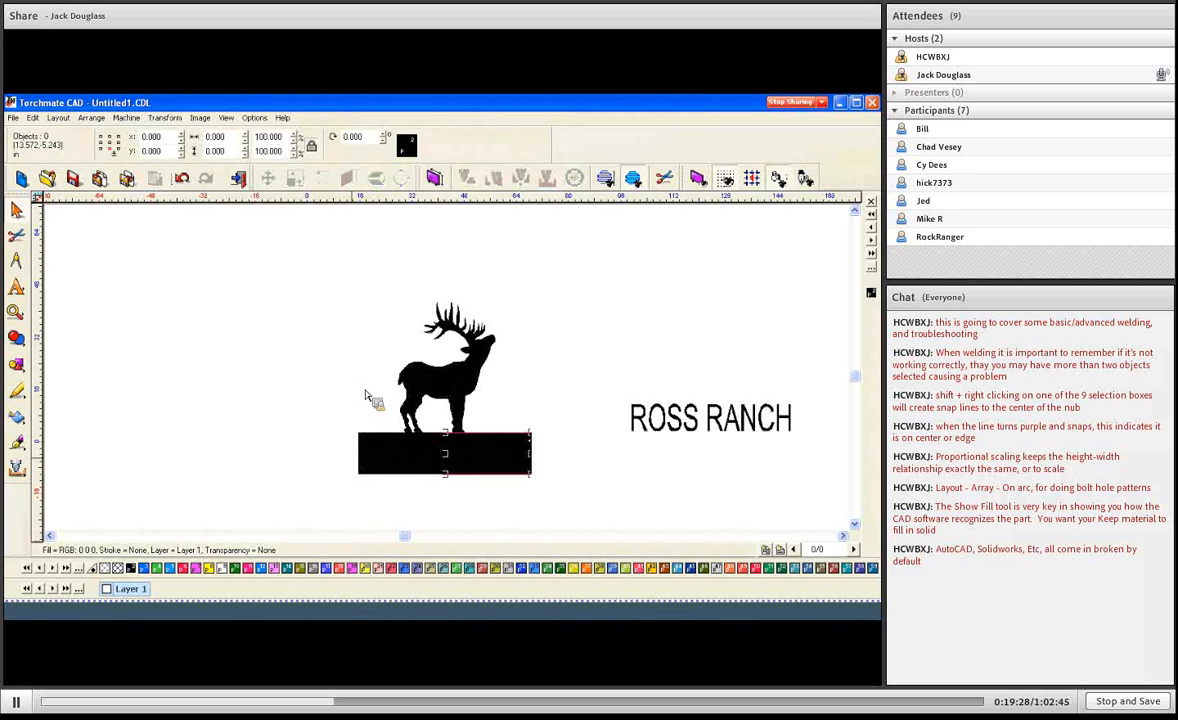
pyautogui.click(465, 440)
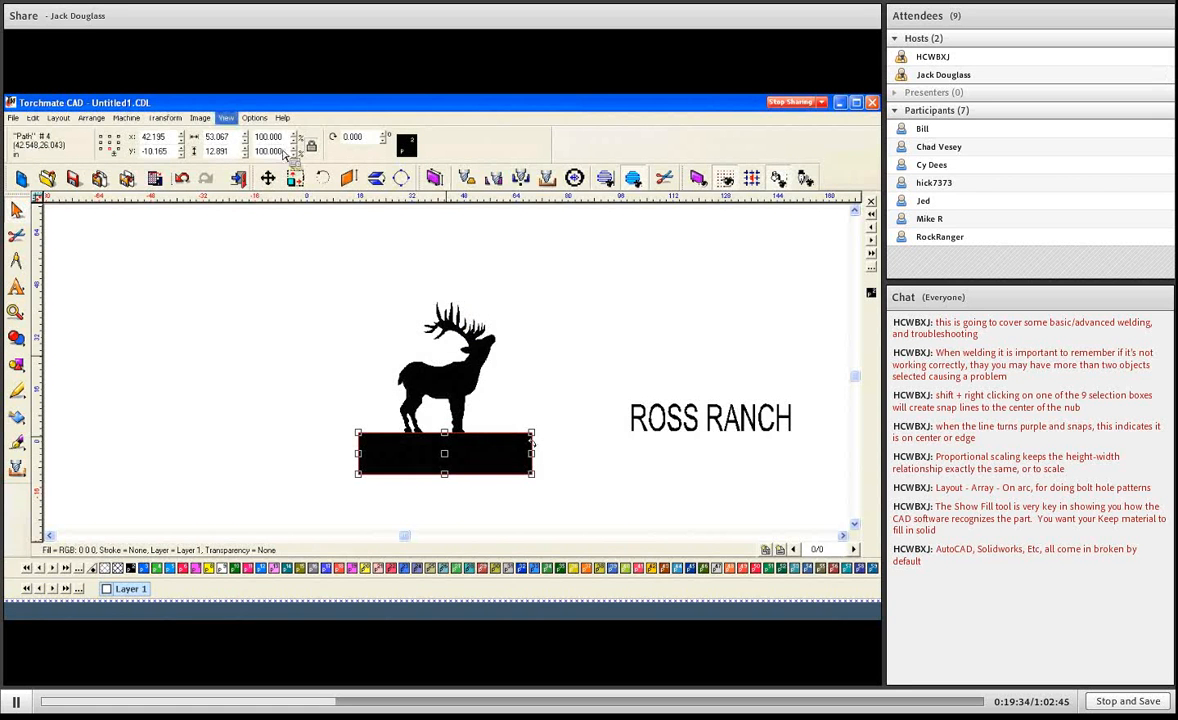
pyautogui.click(226, 118)
pyautogui.click(242, 145)
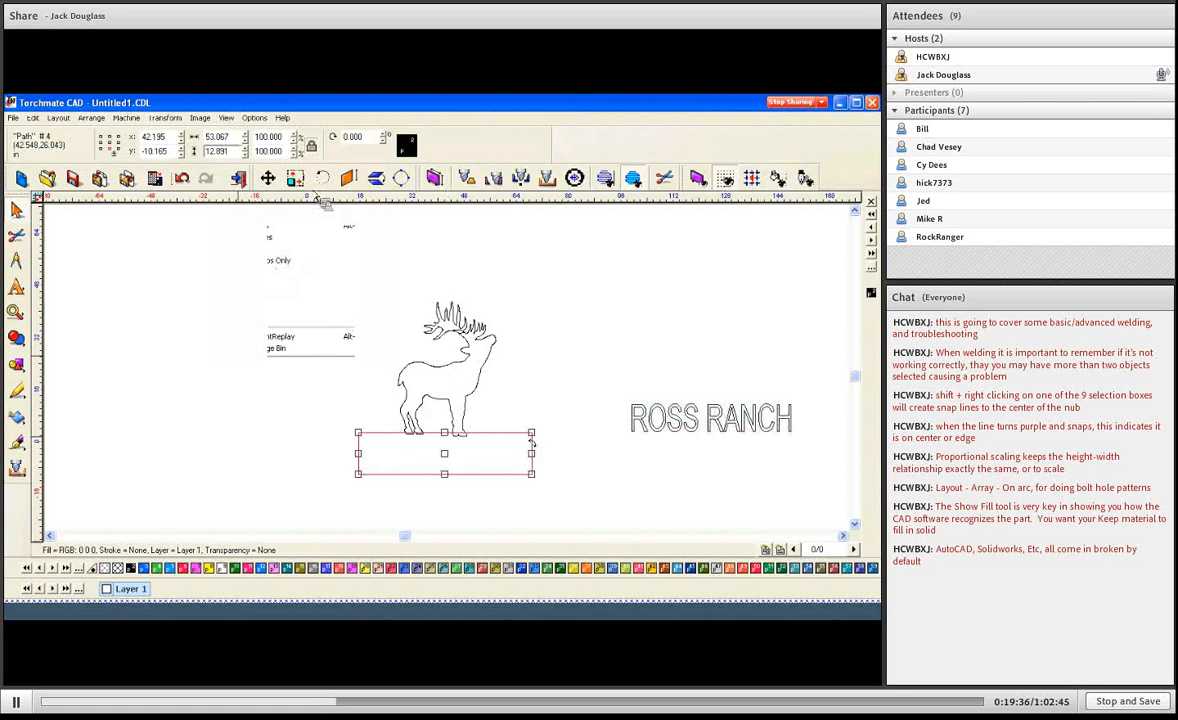
pyautogui.click(270, 308)
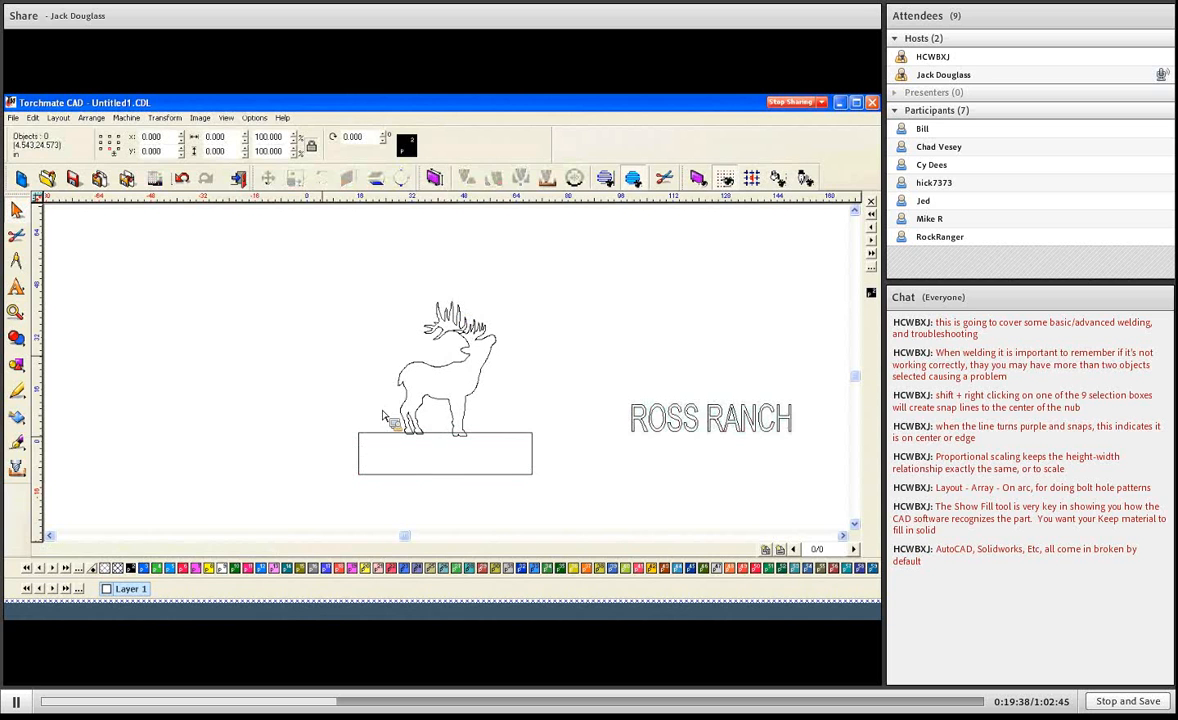
# Select the elk together with the base rectangle and weld them into one outline
pyautogui.click(422, 430)
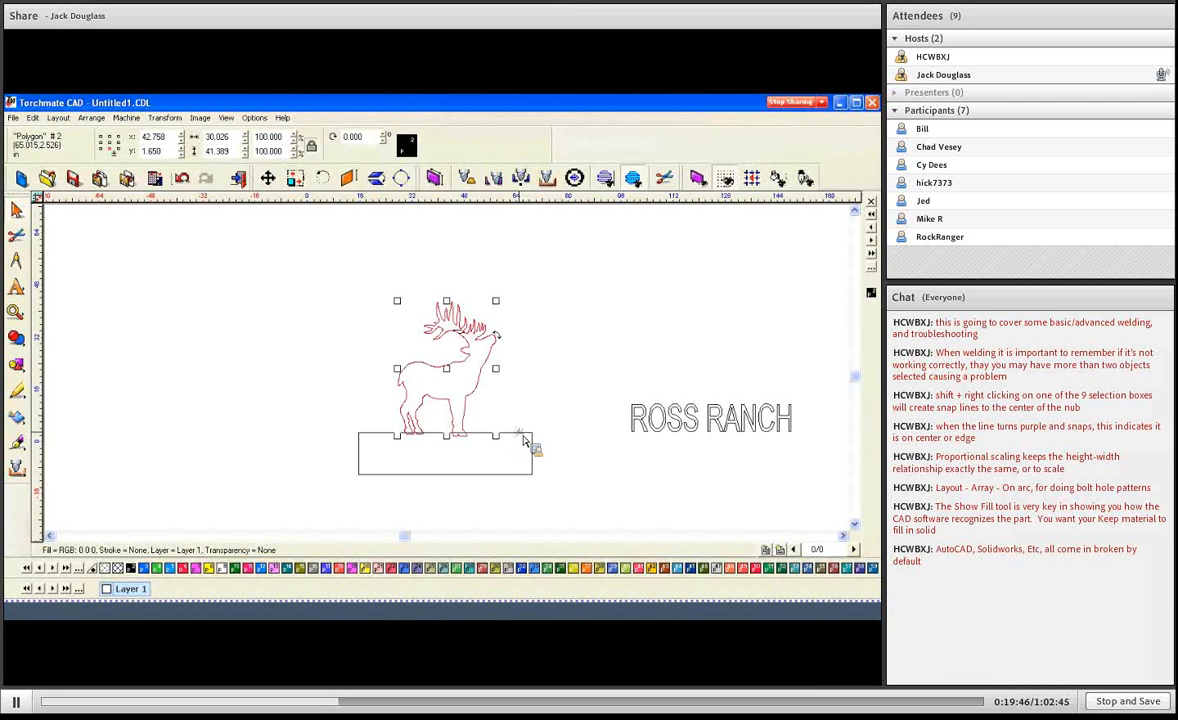
pyautogui.keyDown('shift'); pyautogui.click(523, 436); pyautogui.keyUp('shift')
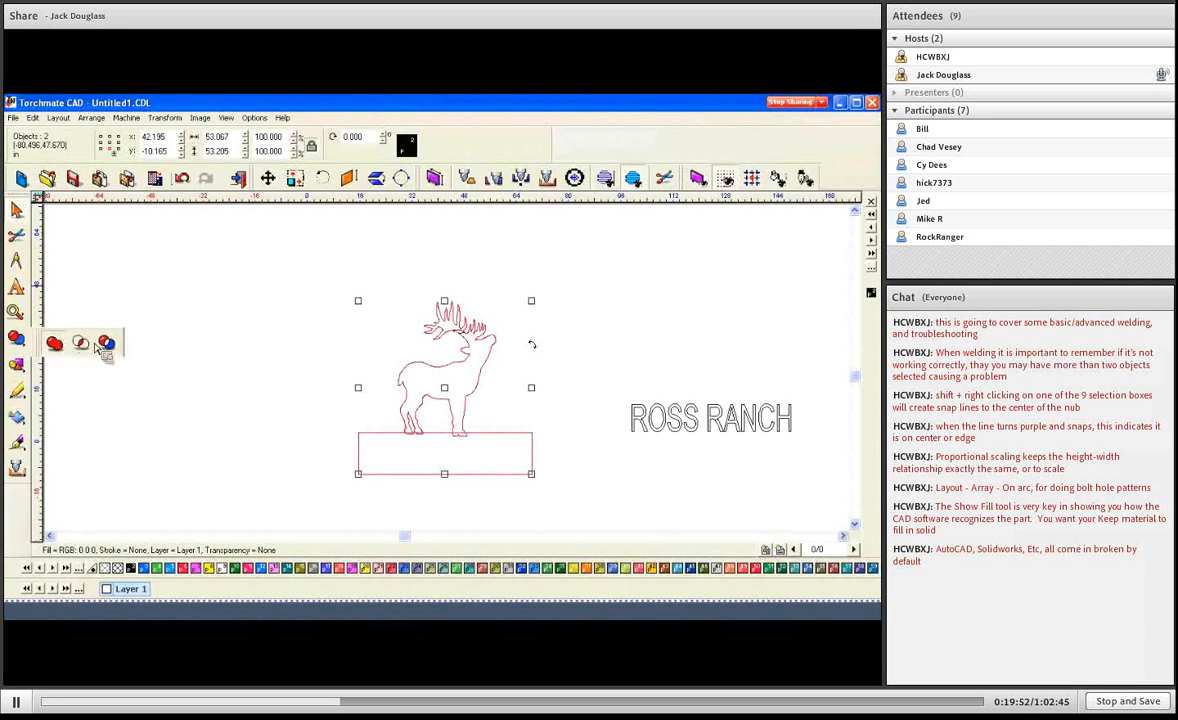
pyautogui.click(55, 344)
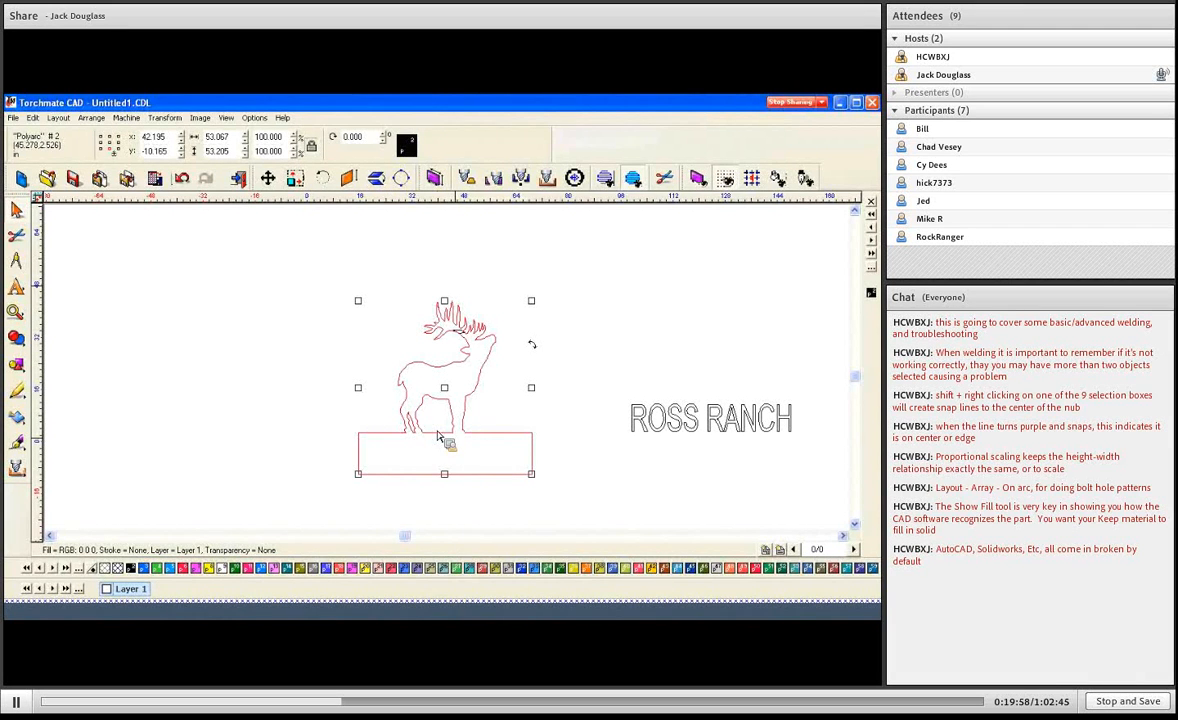
# Delete the small stray polygon between the elk's antlers and head
pyautogui.moveTo(436, 314); pyautogui.dragTo(491, 357)
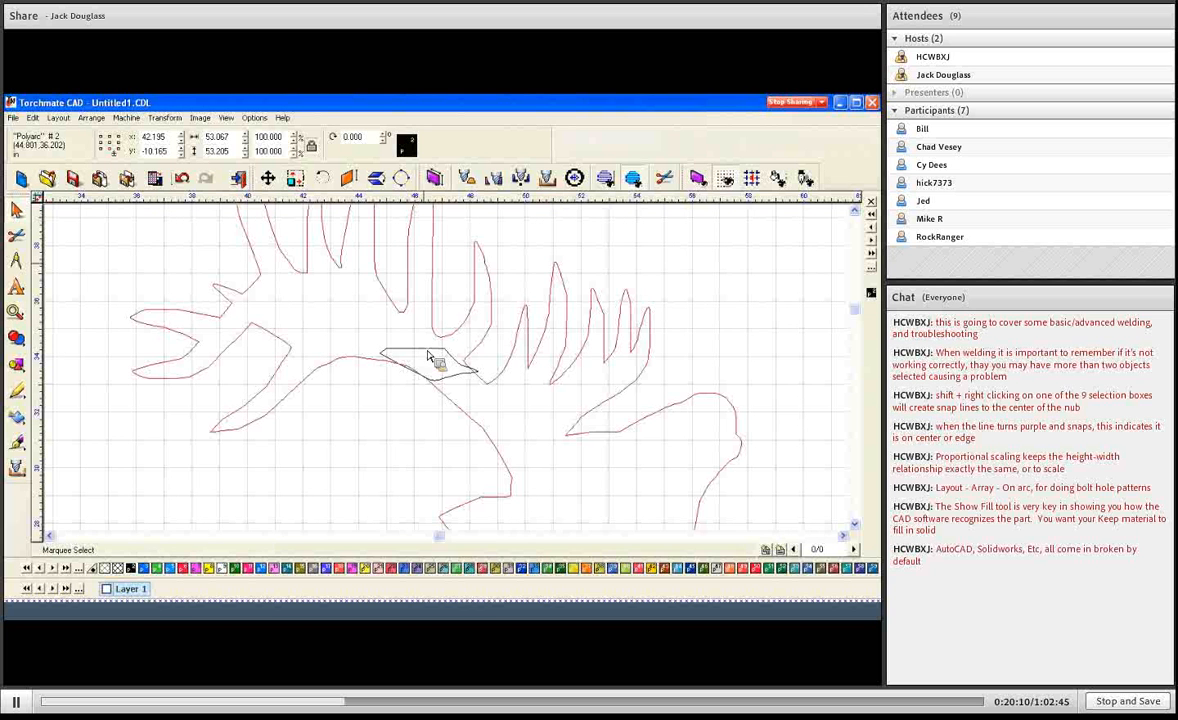
pyautogui.click(428, 353)
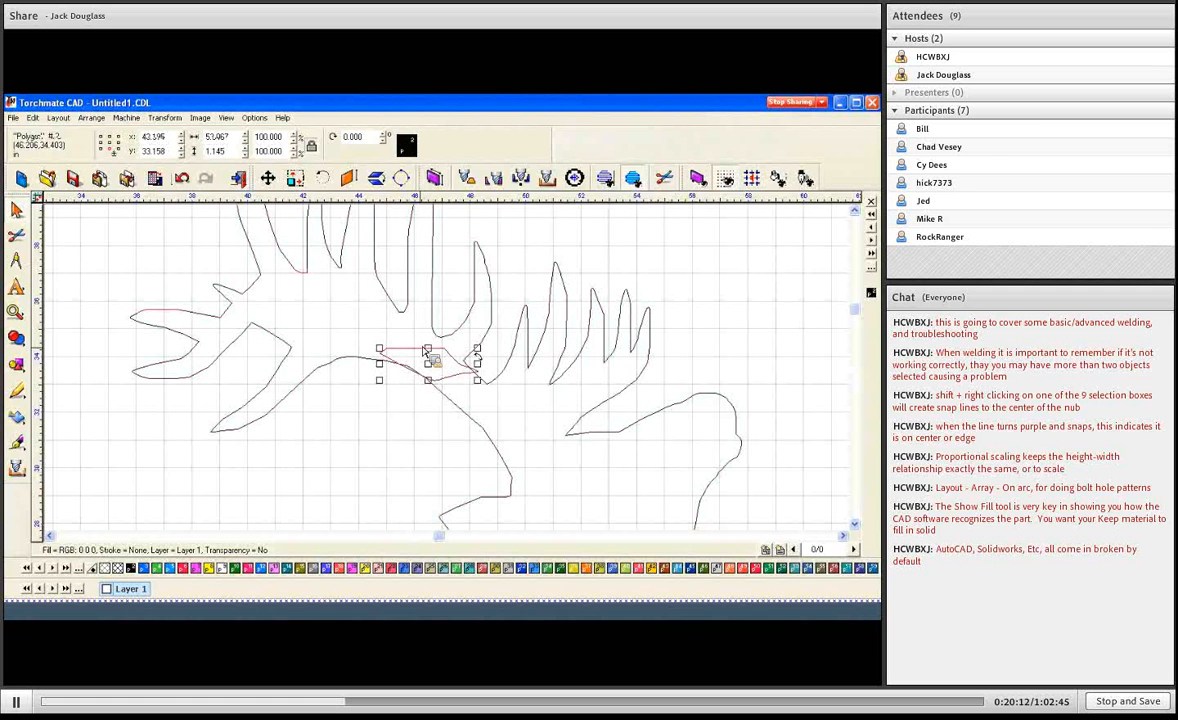
pyautogui.click(428, 353)
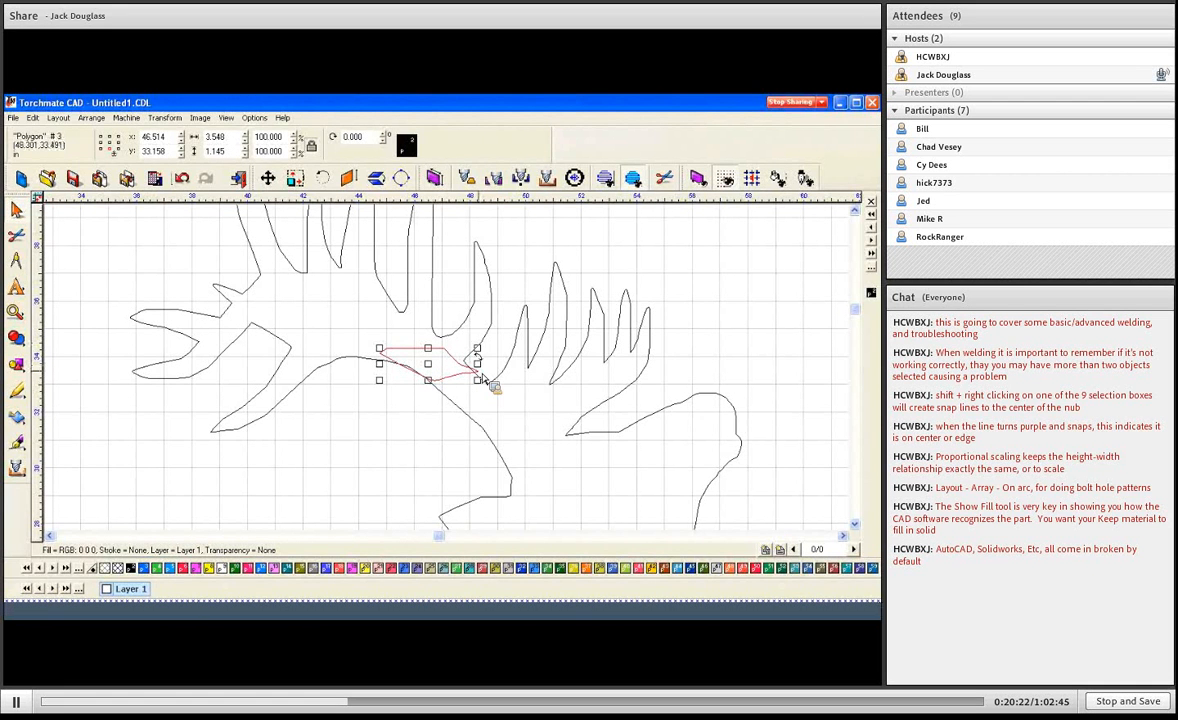
pyautogui.press('Delete')
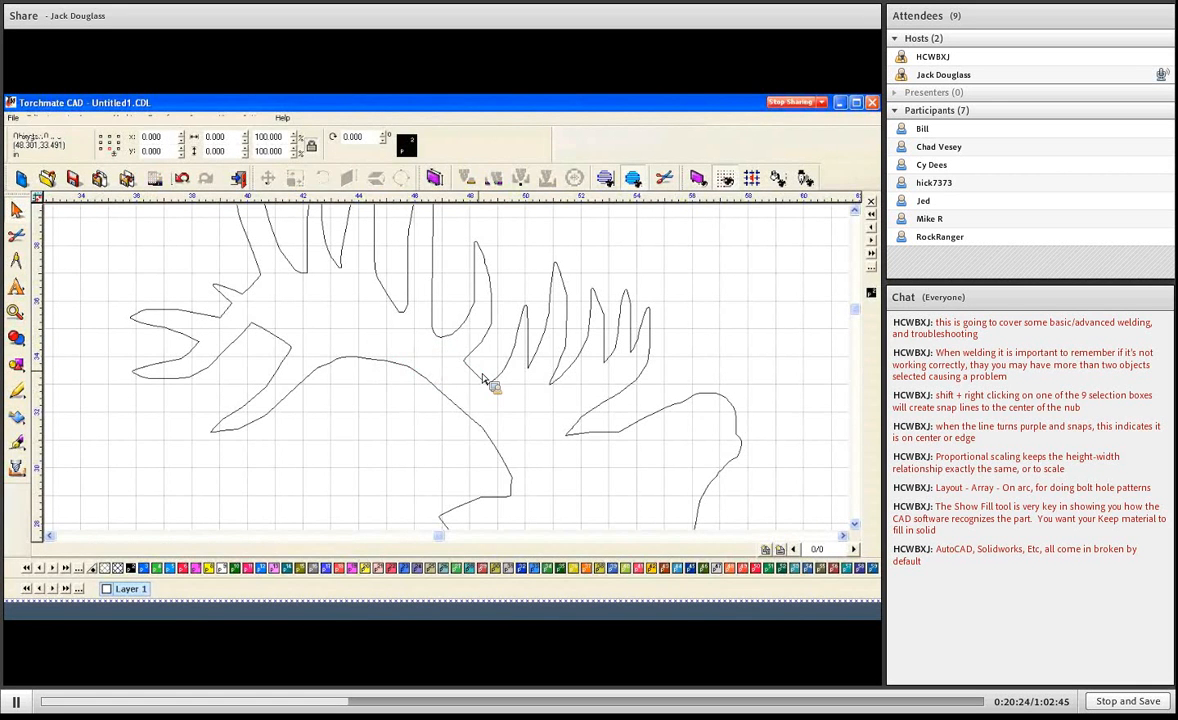
pyautogui.press('F4')
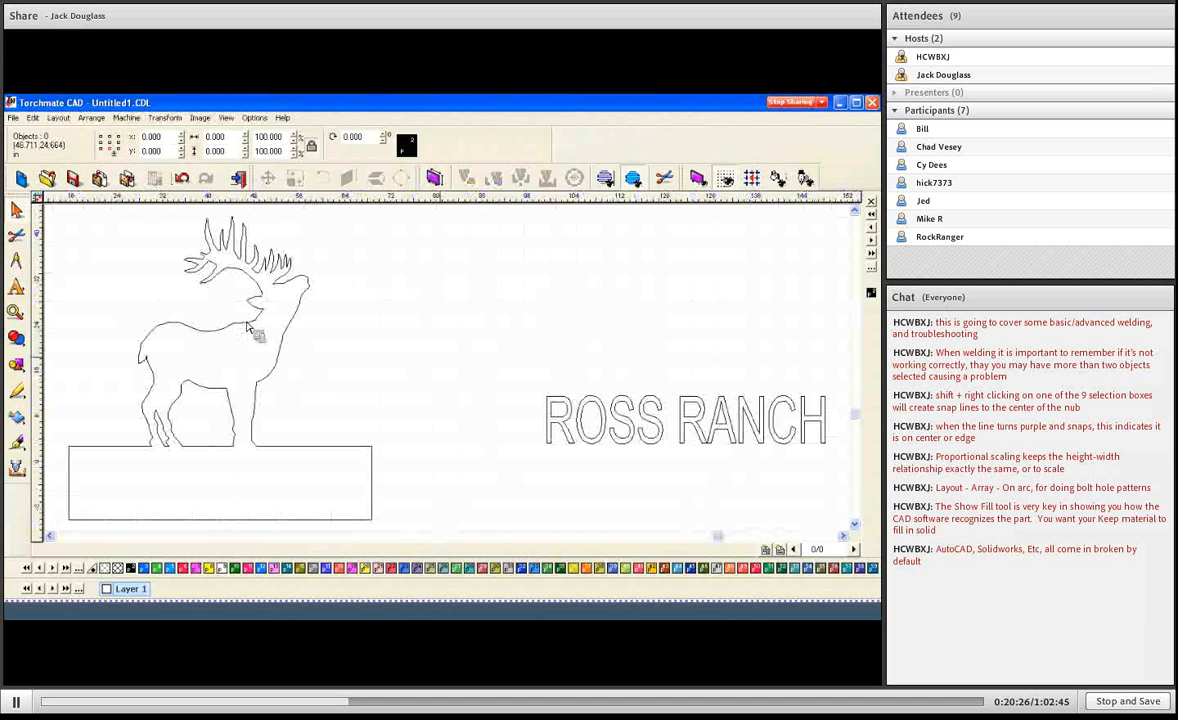
# Check the welded elk and base as one solid shape with Show Fill on, and leave the fill hidden
pyautogui.click(260, 325)
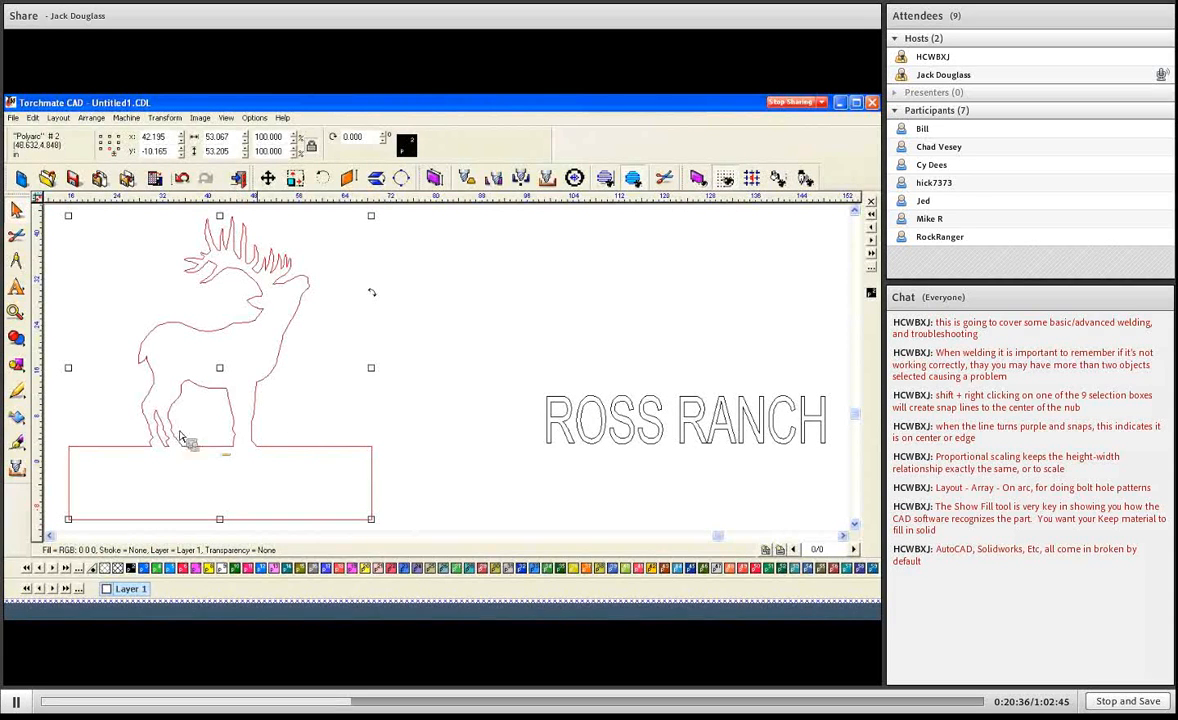
pyautogui.click(226, 117)
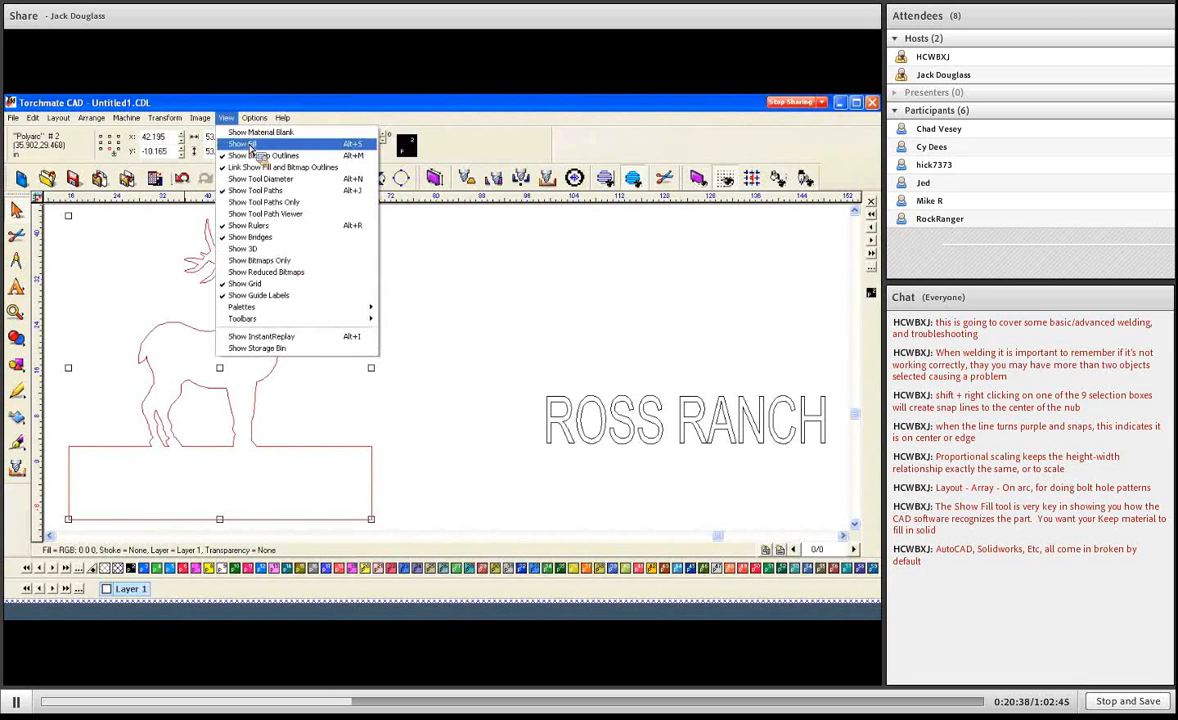
pyautogui.click(249, 146)
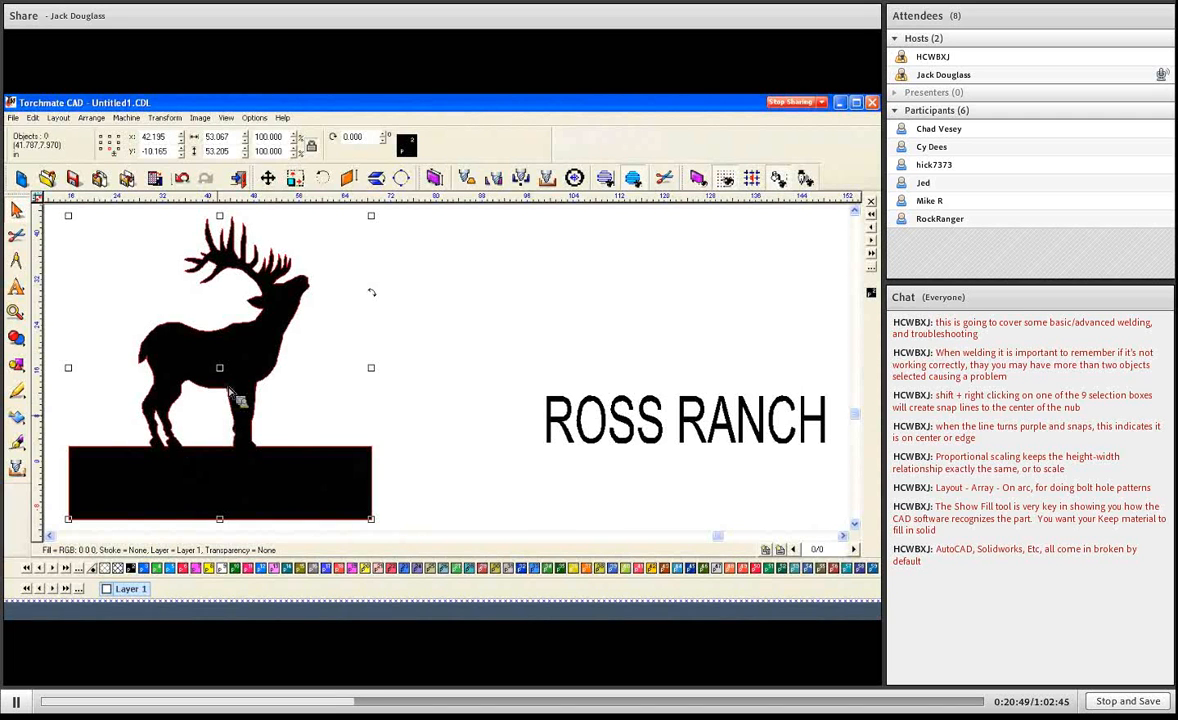
pyautogui.click(227, 385)
pyautogui.click(226, 117)
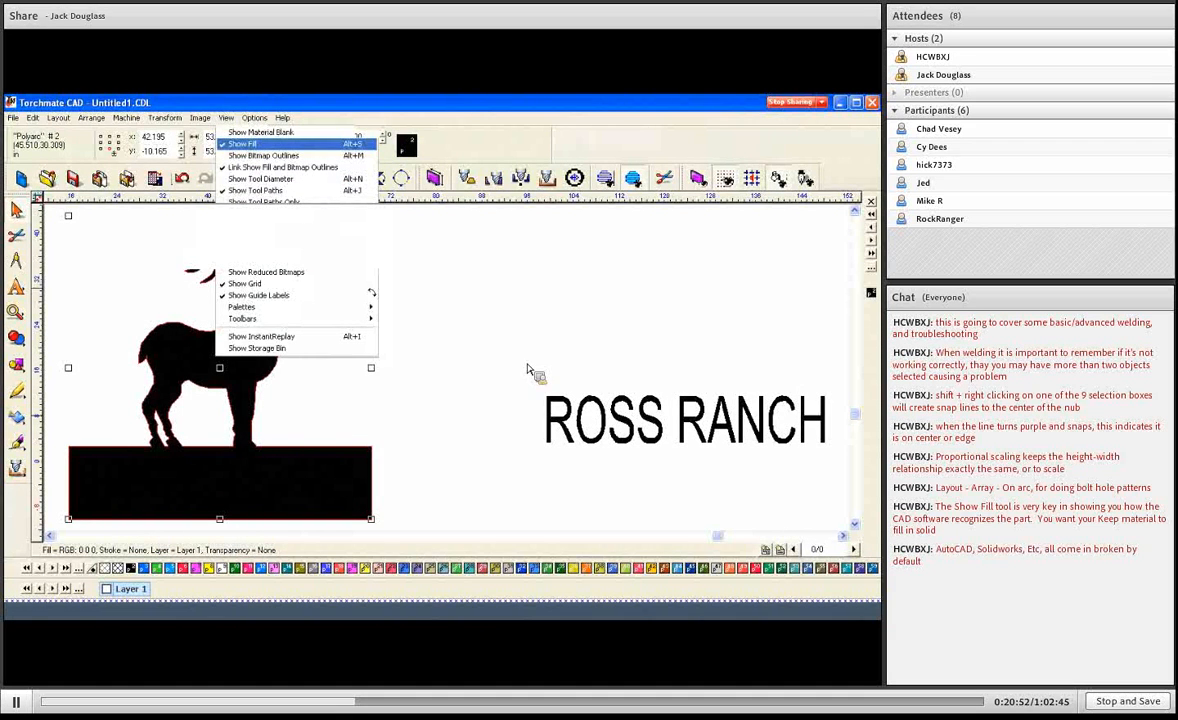
pyautogui.press('Return')
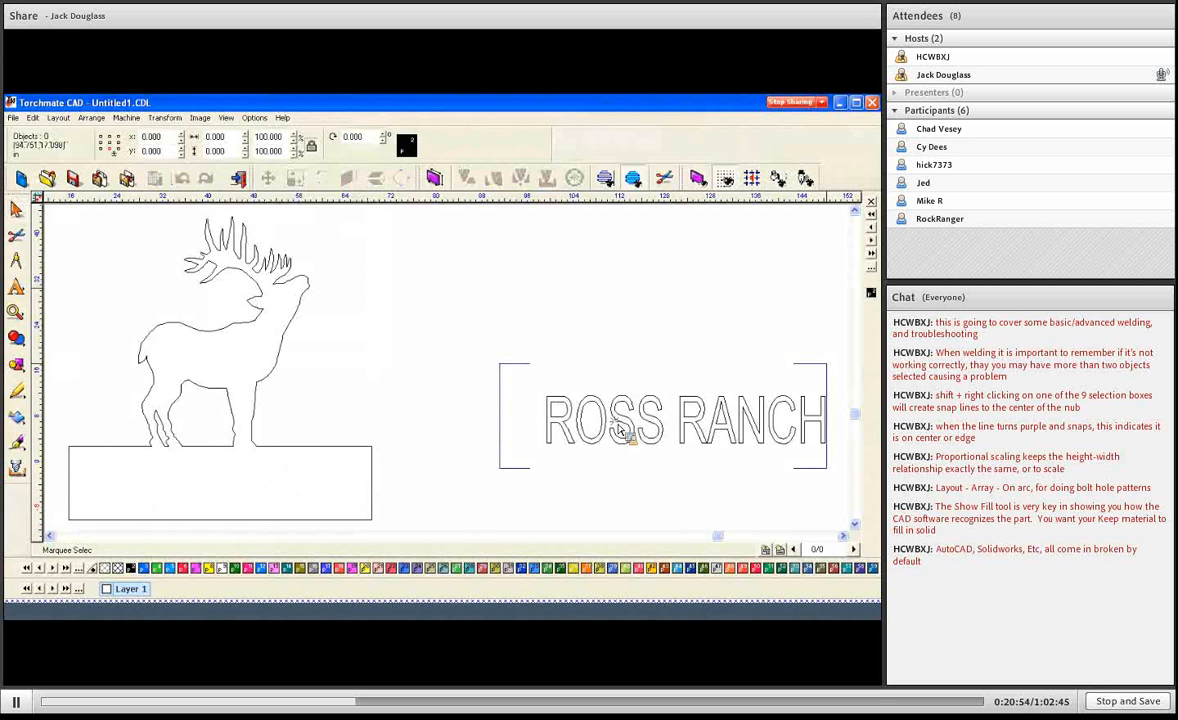
# Move the ROSS RANCH text into the base rectangle under the elk, to about X 42.027, Y -7.799
pyautogui.moveTo(620, 430); pyautogui.dragTo(840, 468)
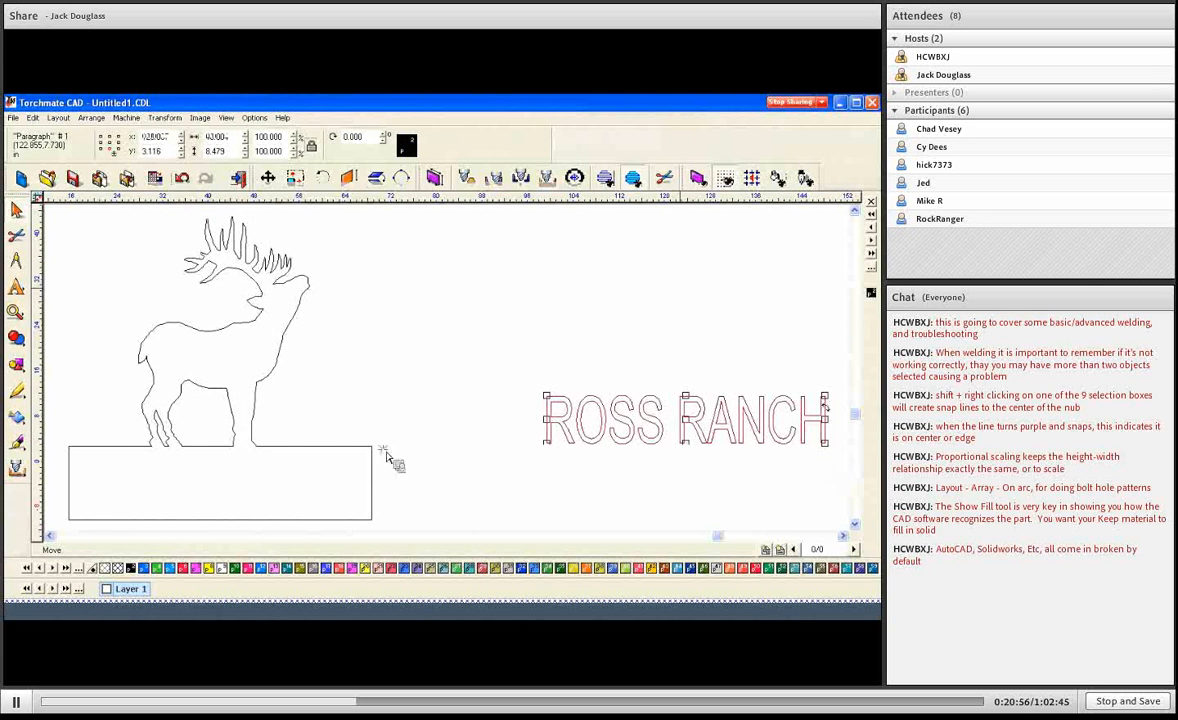
pyautogui.moveTo(388, 457); pyautogui.dragTo(226, 487)
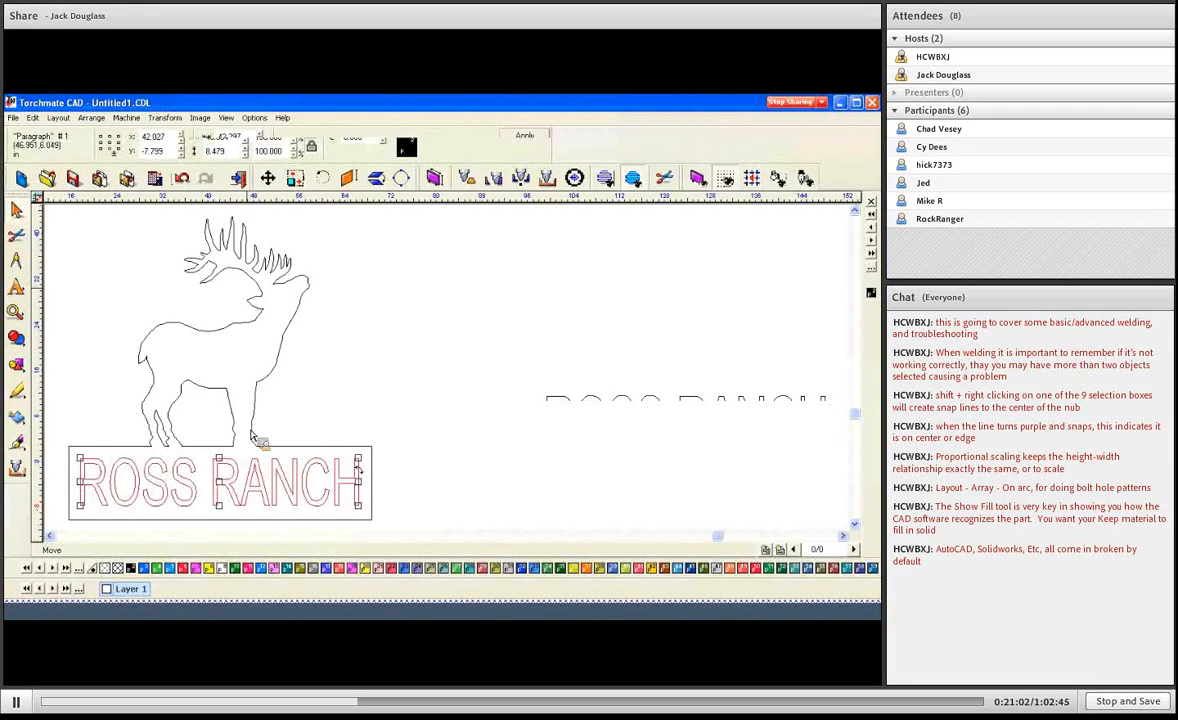
pyautogui.click(256, 432)
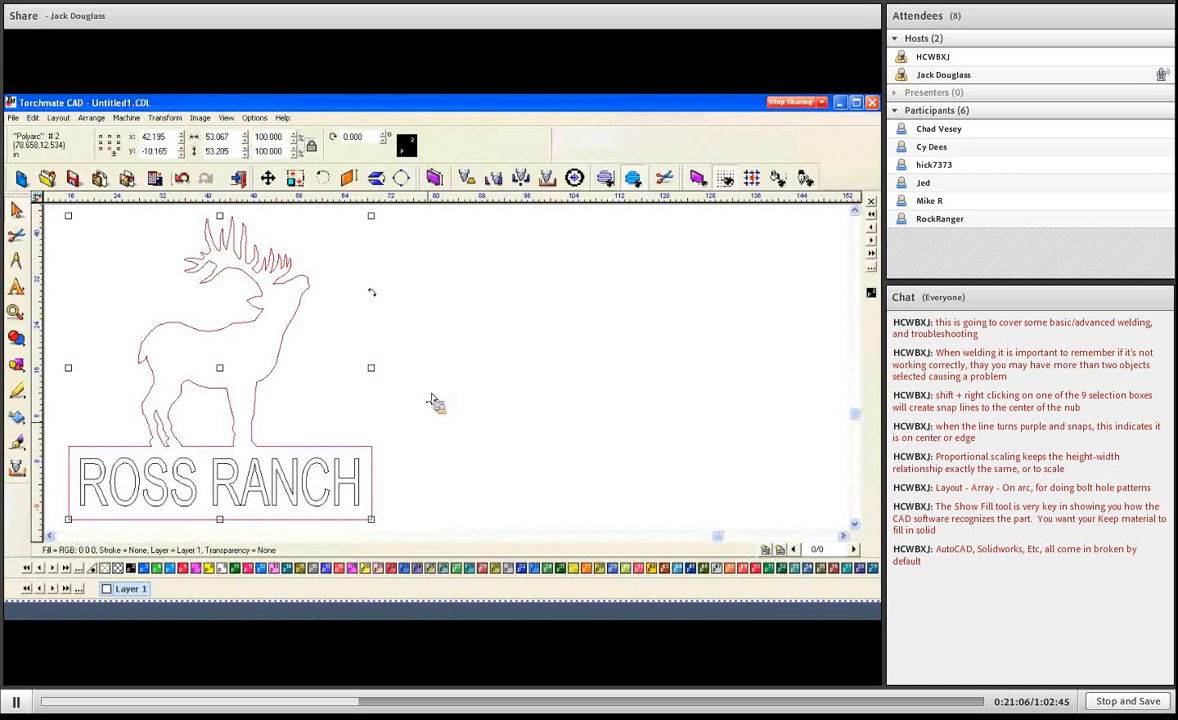
pyautogui.click(427, 400)
# Create snap guidelines through the centre of the welded elk outline and snap the ROSS RANCH text horizontally to X 42.195
pyautogui.click(258, 403)
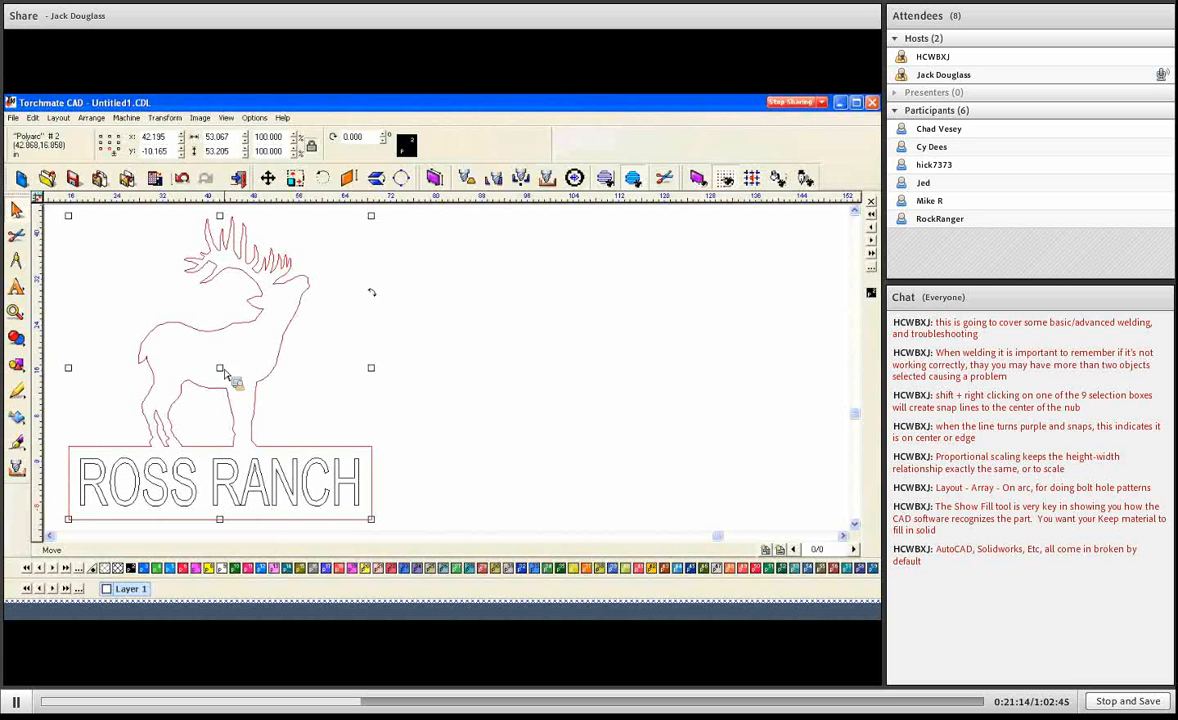
pyautogui.keyDown('shift'); pyautogui.rightClick(220, 369); pyautogui.keyUp('shift')
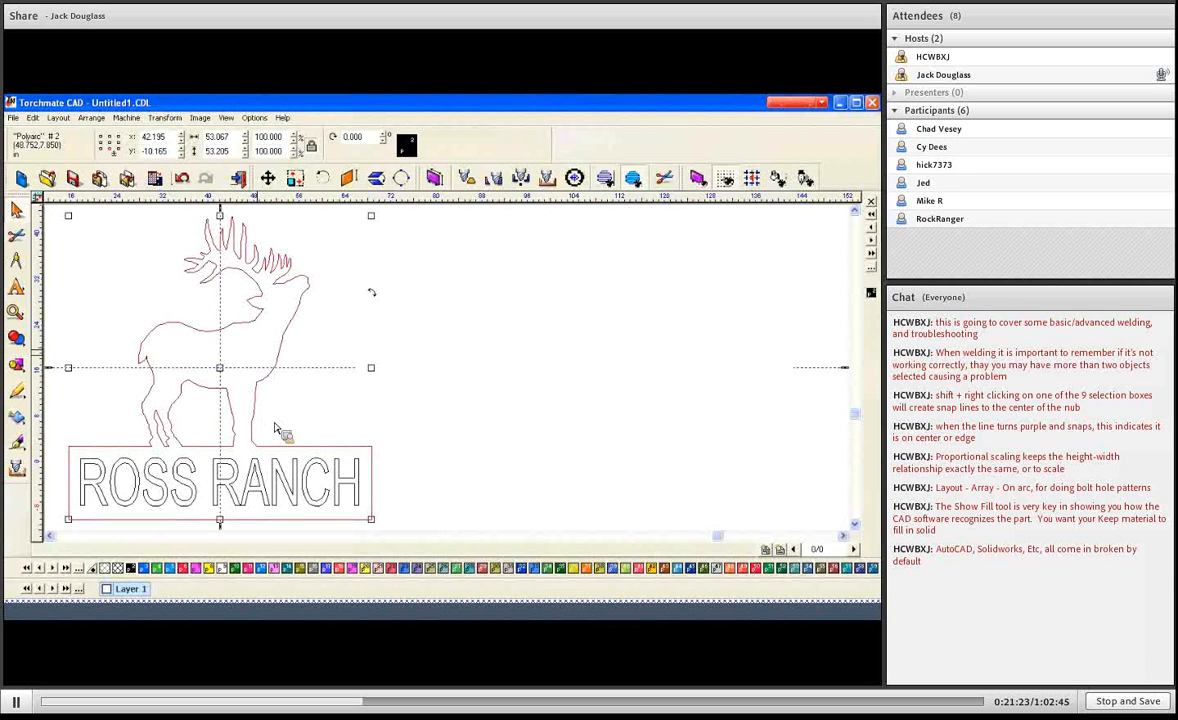
pyautogui.click(141, 509)
pyautogui.click(226, 485)
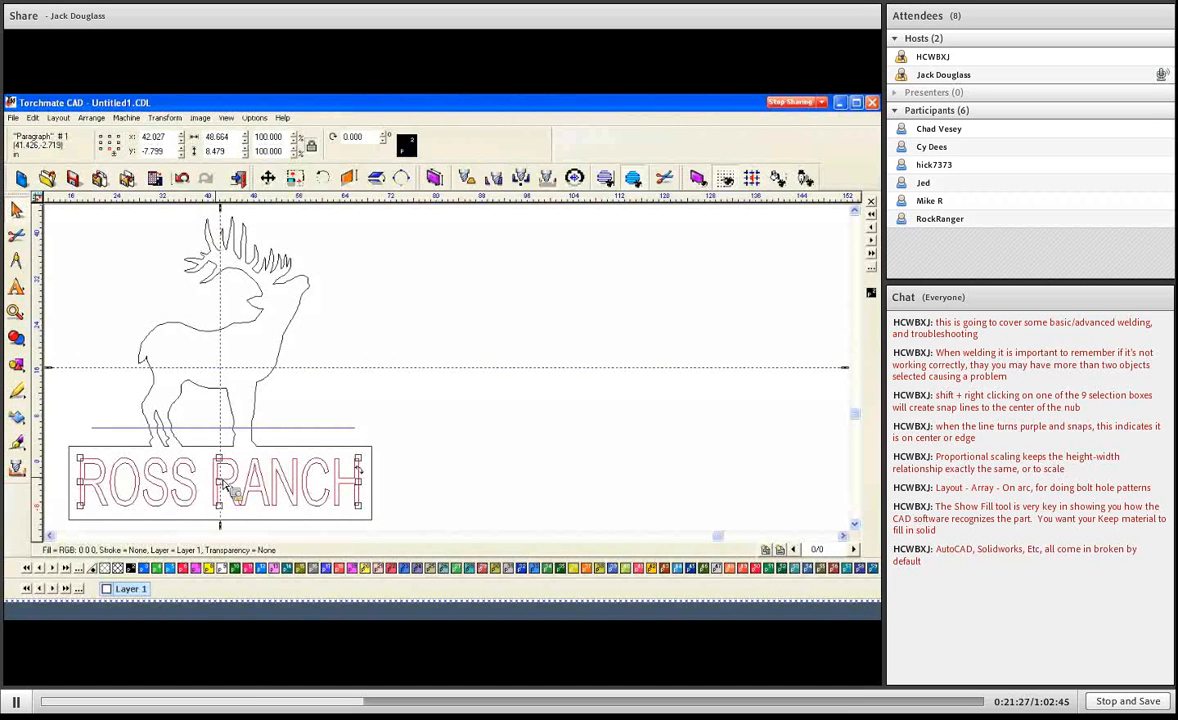
pyautogui.moveTo(228, 487)
pyautogui.mouseDown()
pyautogui.moveTo(236, 496)
pyautogui.moveTo(225, 485)
pyautogui.mouseUp()
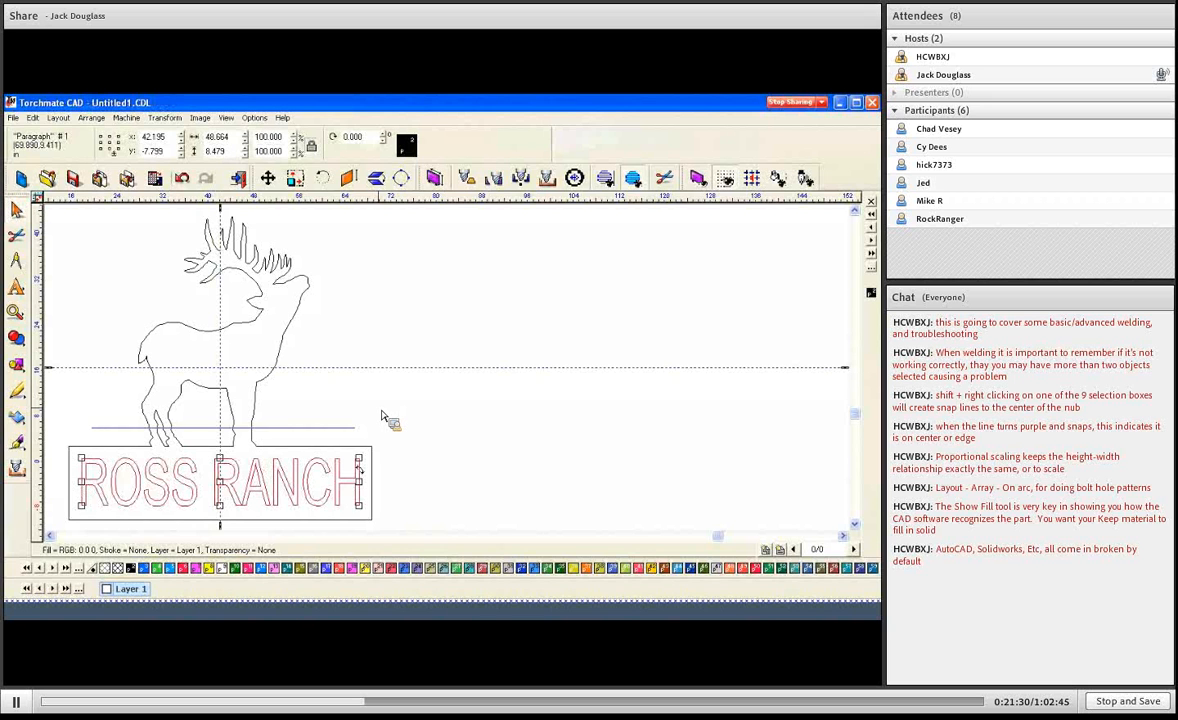
pyautogui.click(388, 415)
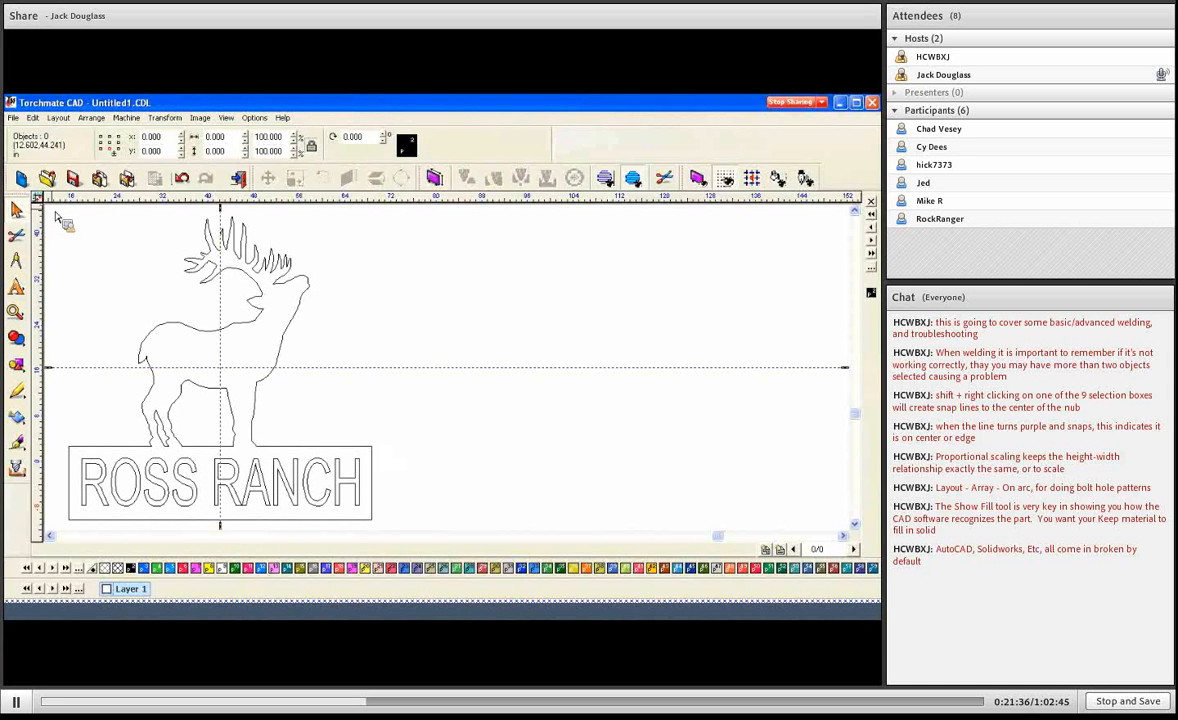
# Try to combine the elk outline and the ROSS RANCH text with Make Path
pyautogui.moveTo(55, 215); pyautogui.dragTo(390, 530)
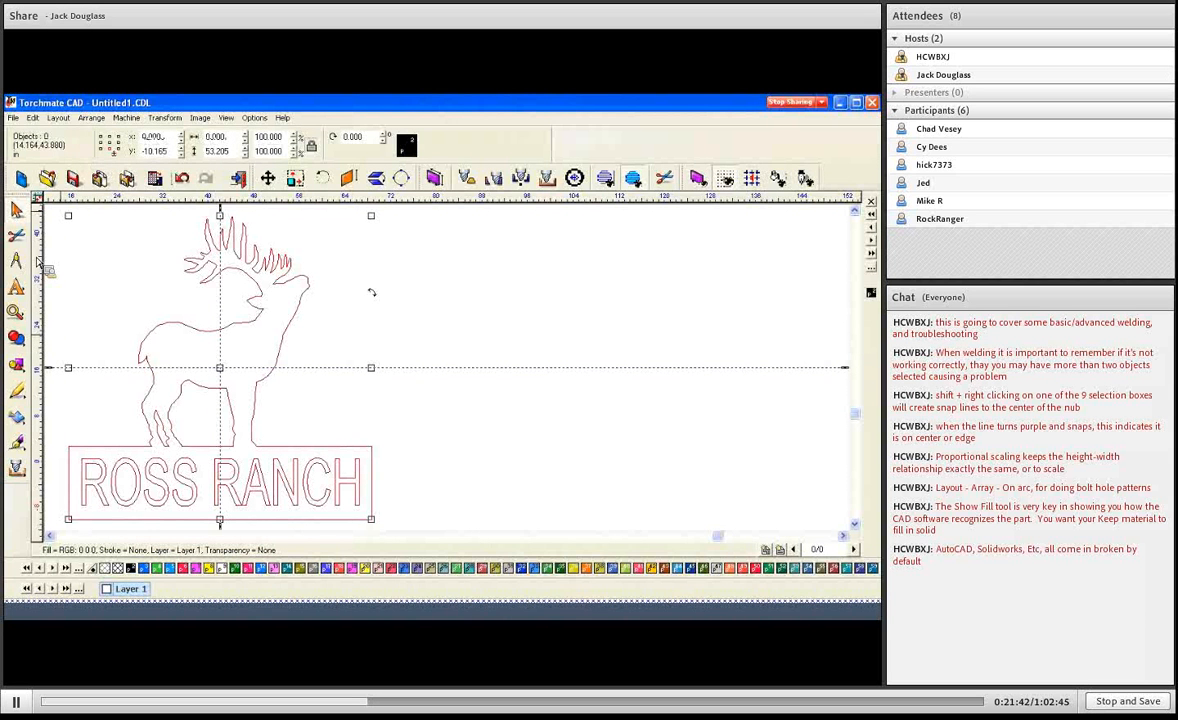
pyautogui.click(91, 117)
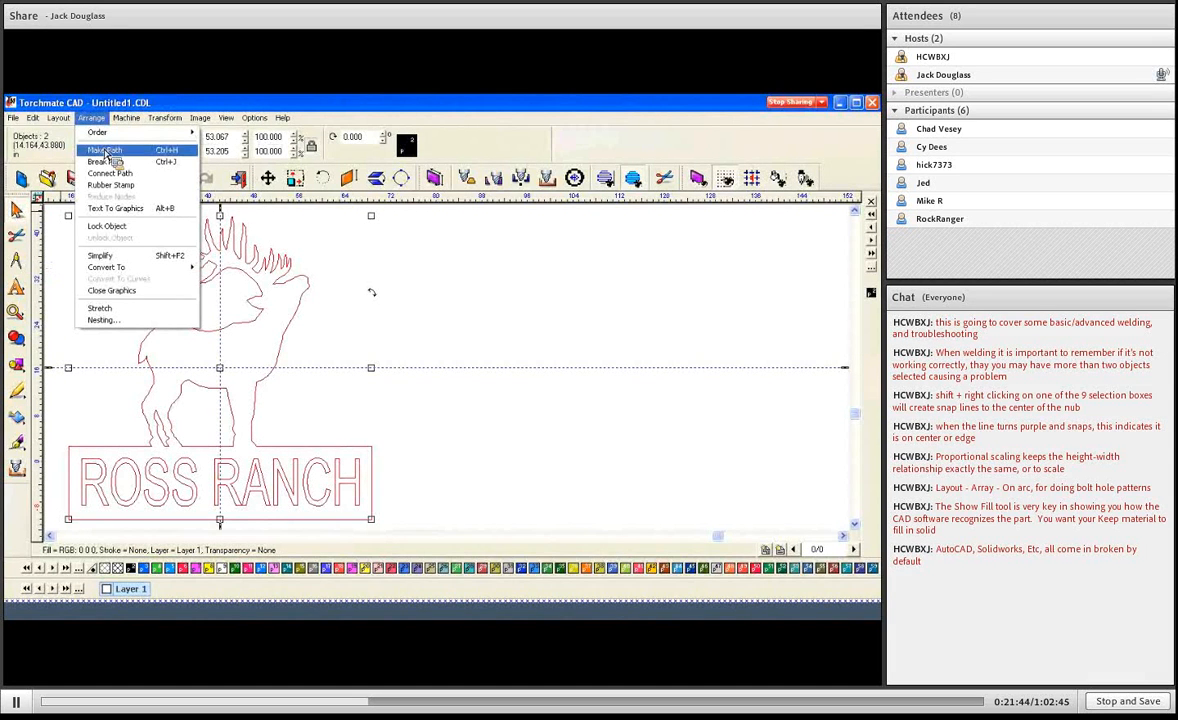
pyautogui.click(105, 150)
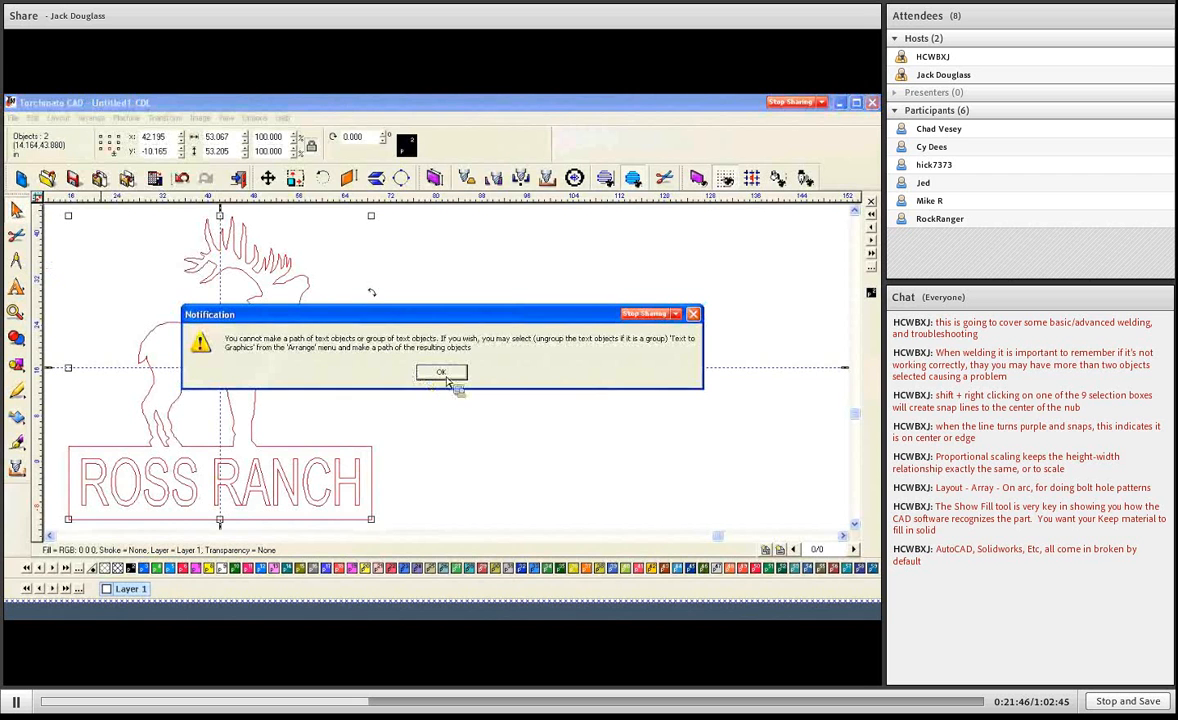
pyautogui.press('Return')
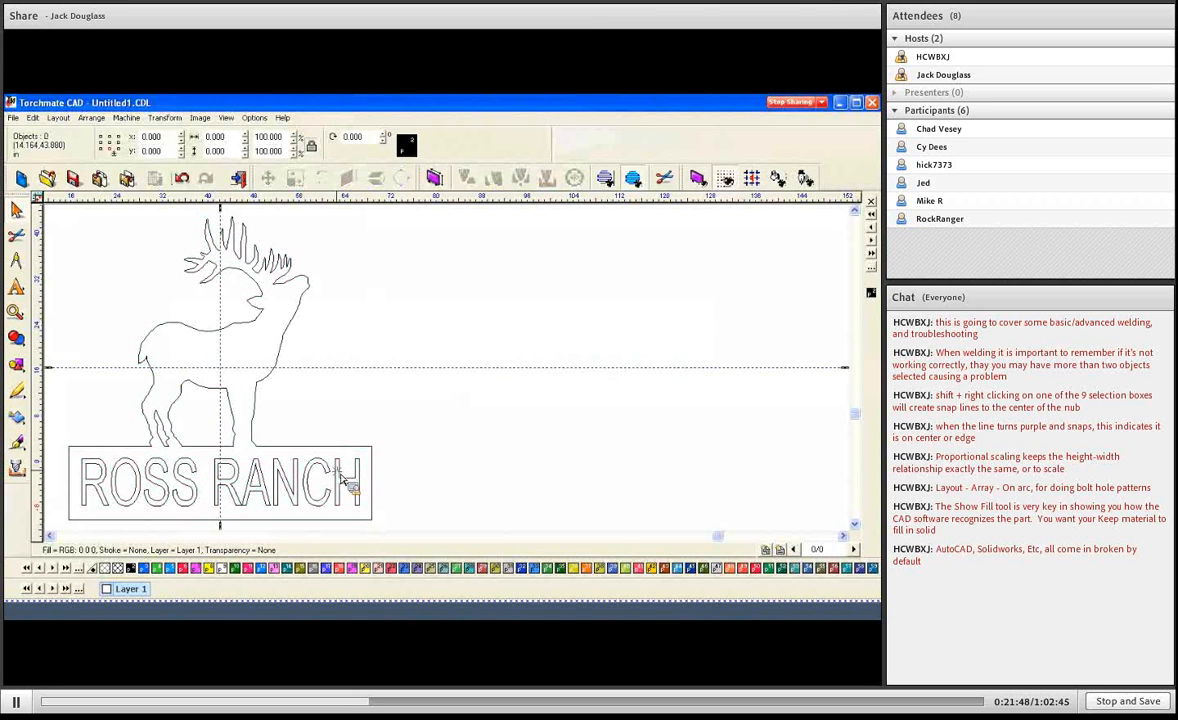
# Convert the ROSS RANCH text into editable outlines with Text To Graphics
pyautogui.click(343, 481)
pyautogui.click(91, 118)
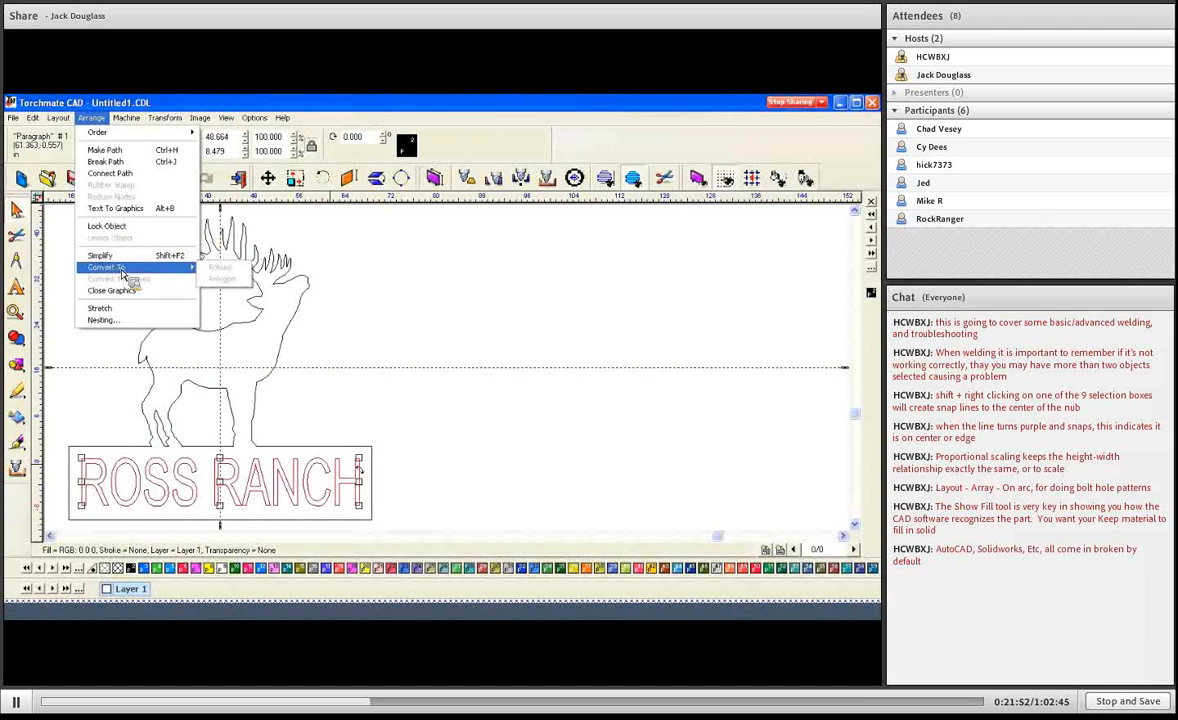
pyautogui.moveTo(184, 272)
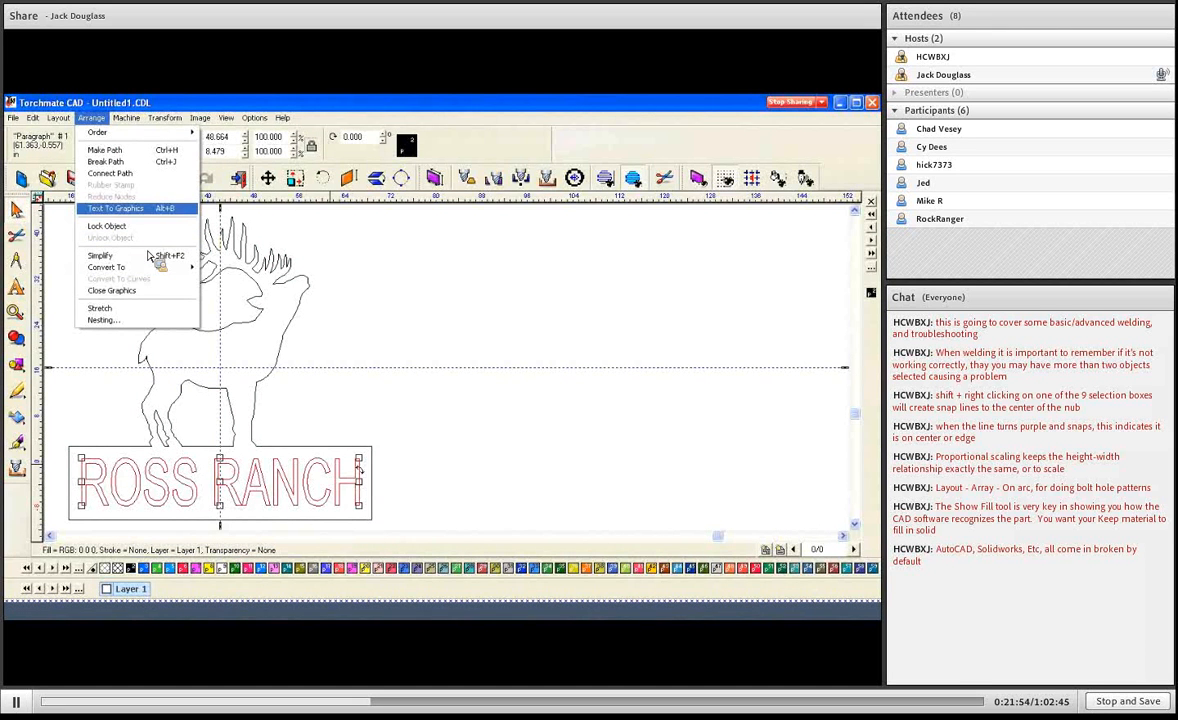
pyautogui.click(130, 208)
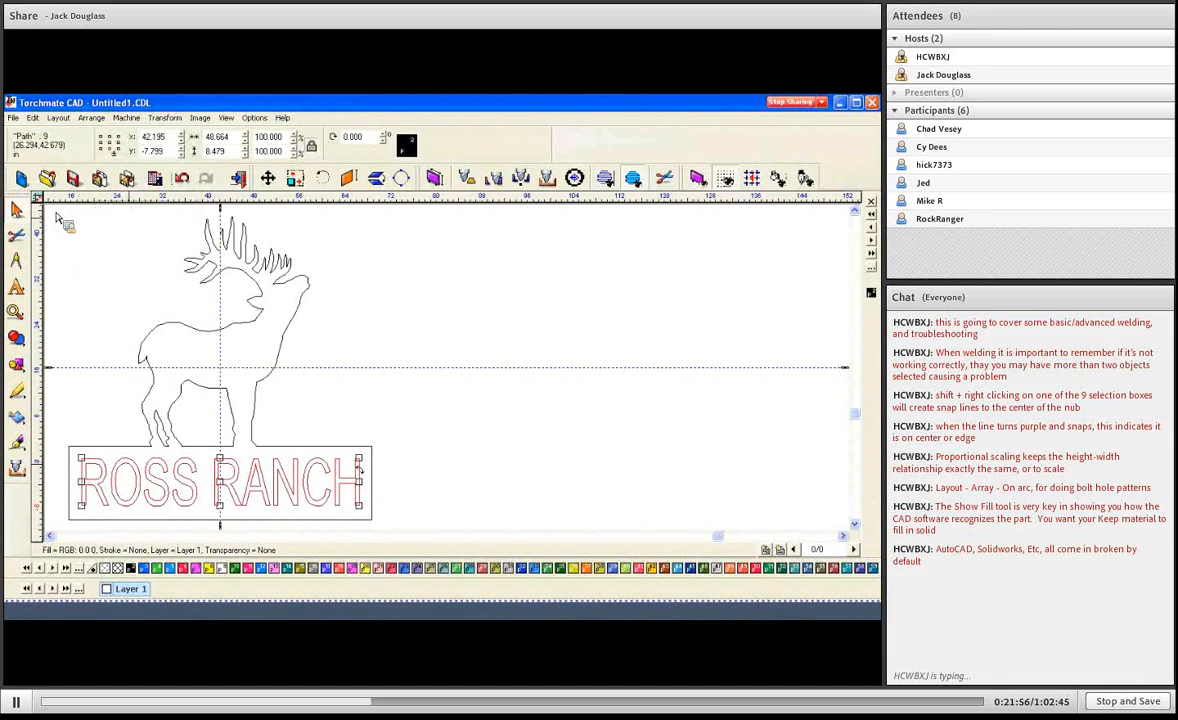
# Select the elk outline together with the converted letters and combine them with Make Path
pyautogui.moveTo(46, 208); pyautogui.dragTo(370, 498)
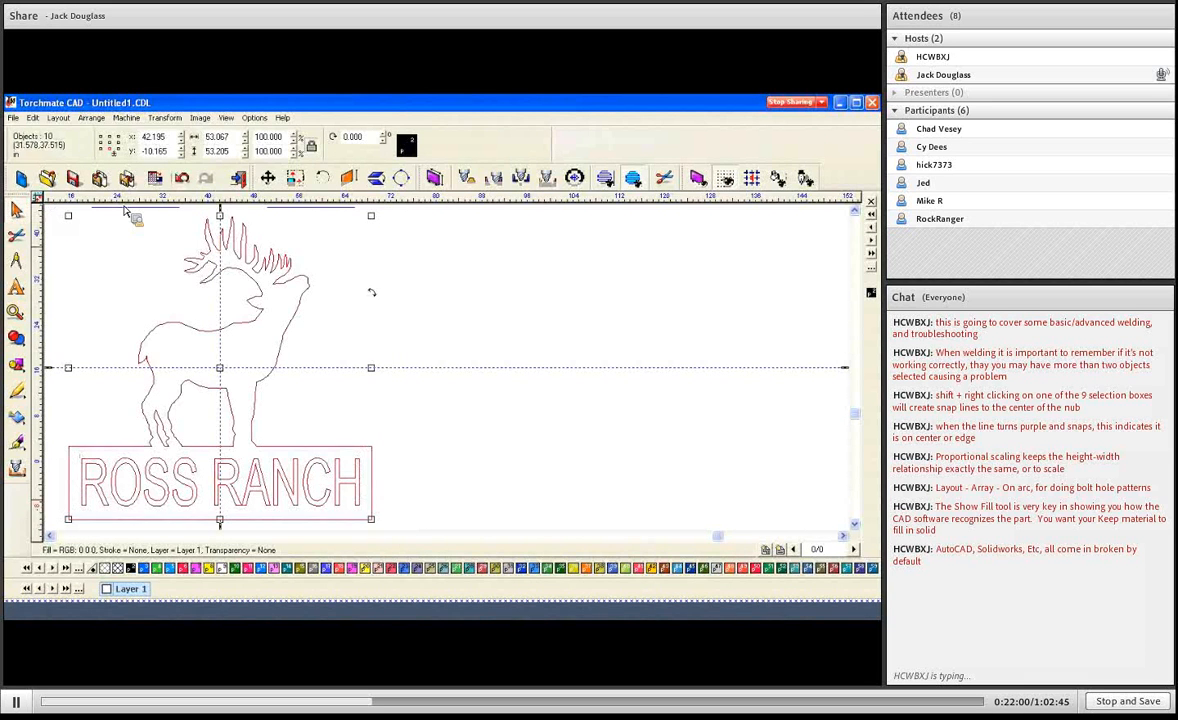
pyautogui.click(91, 118)
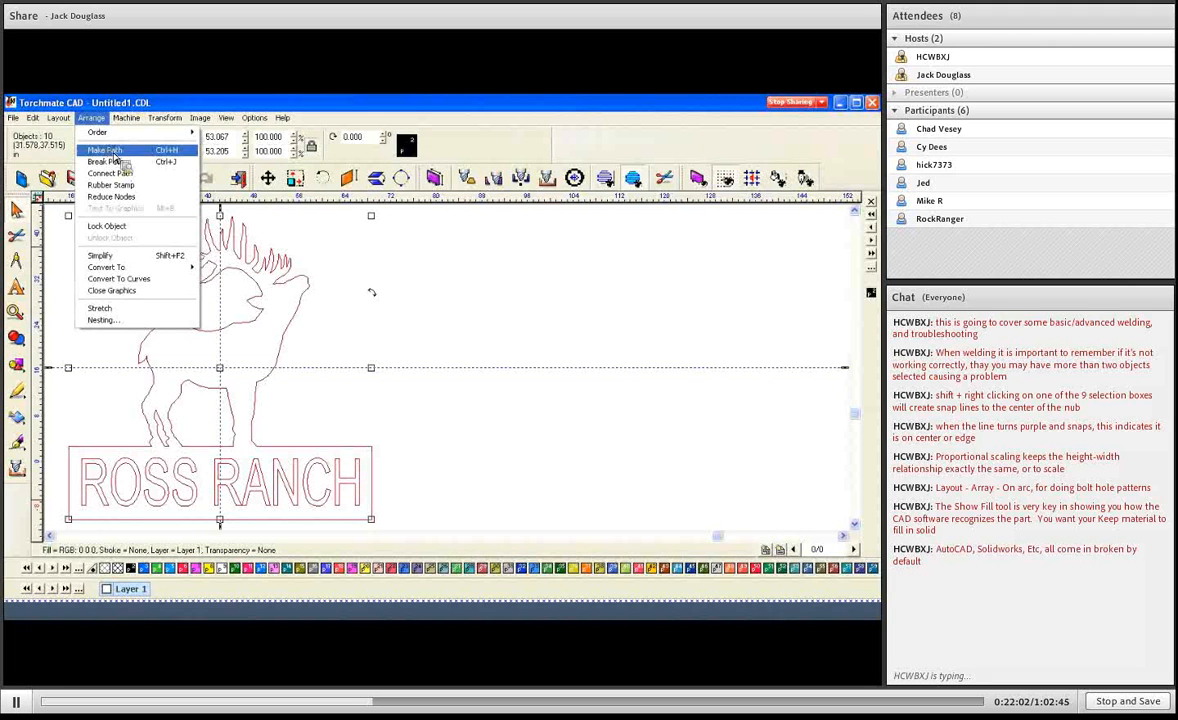
pyautogui.click(105, 150)
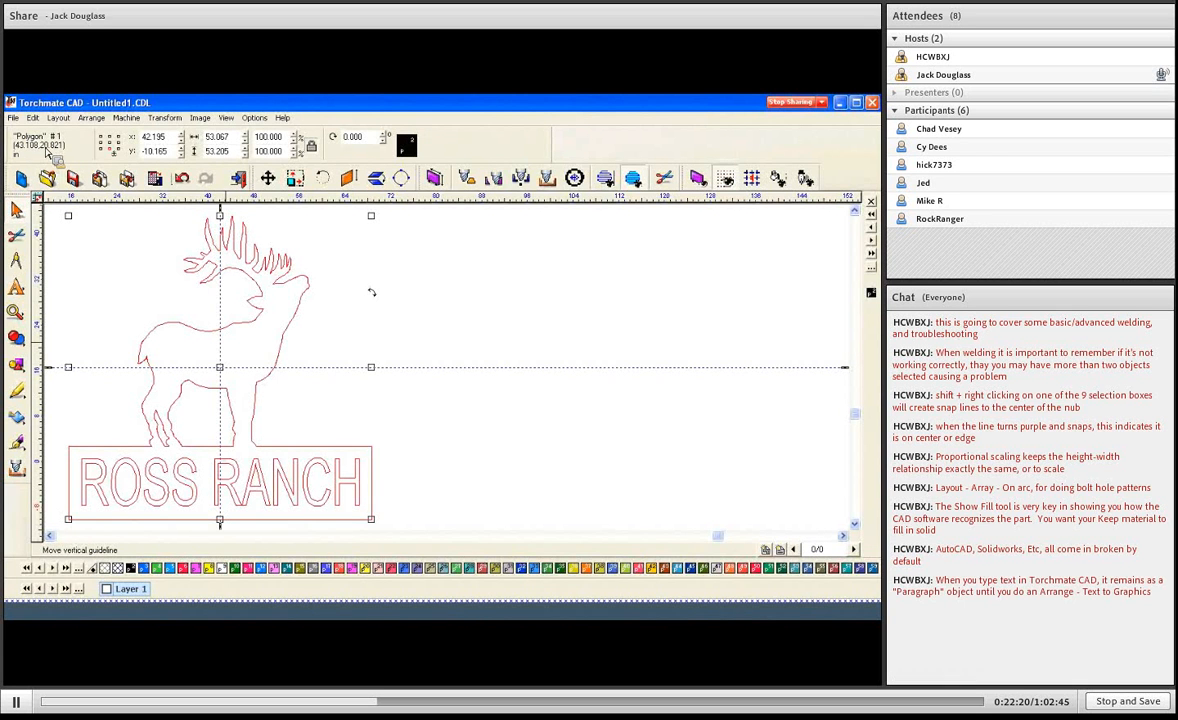
# Examine the cut-out ROSS RANCH letters with Show Fill on, looking closely at the closed letters, and leave the fill hidden
pyautogui.click(226, 118)
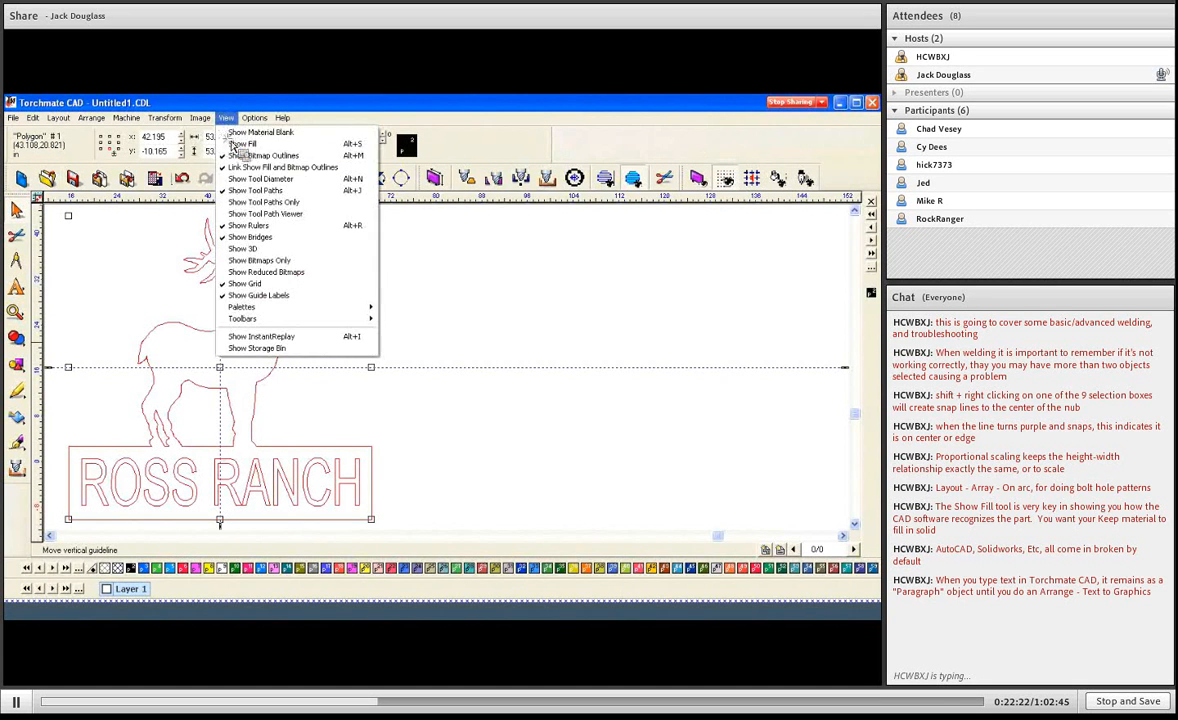
pyautogui.click(240, 143)
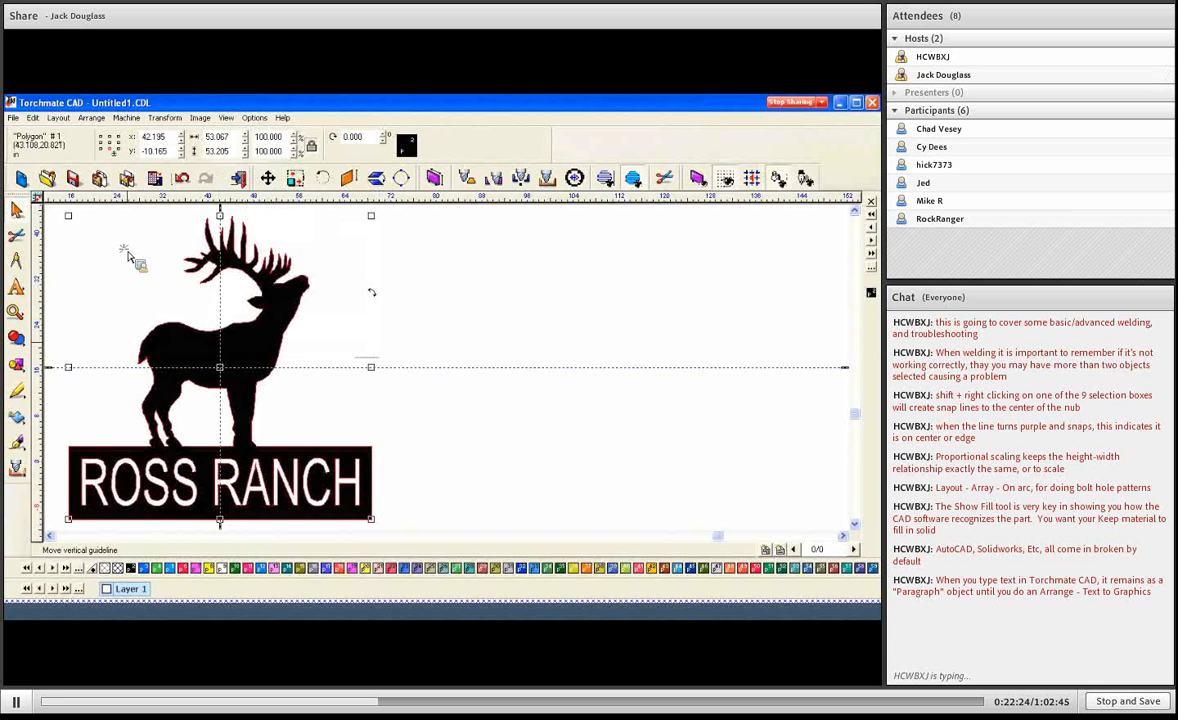
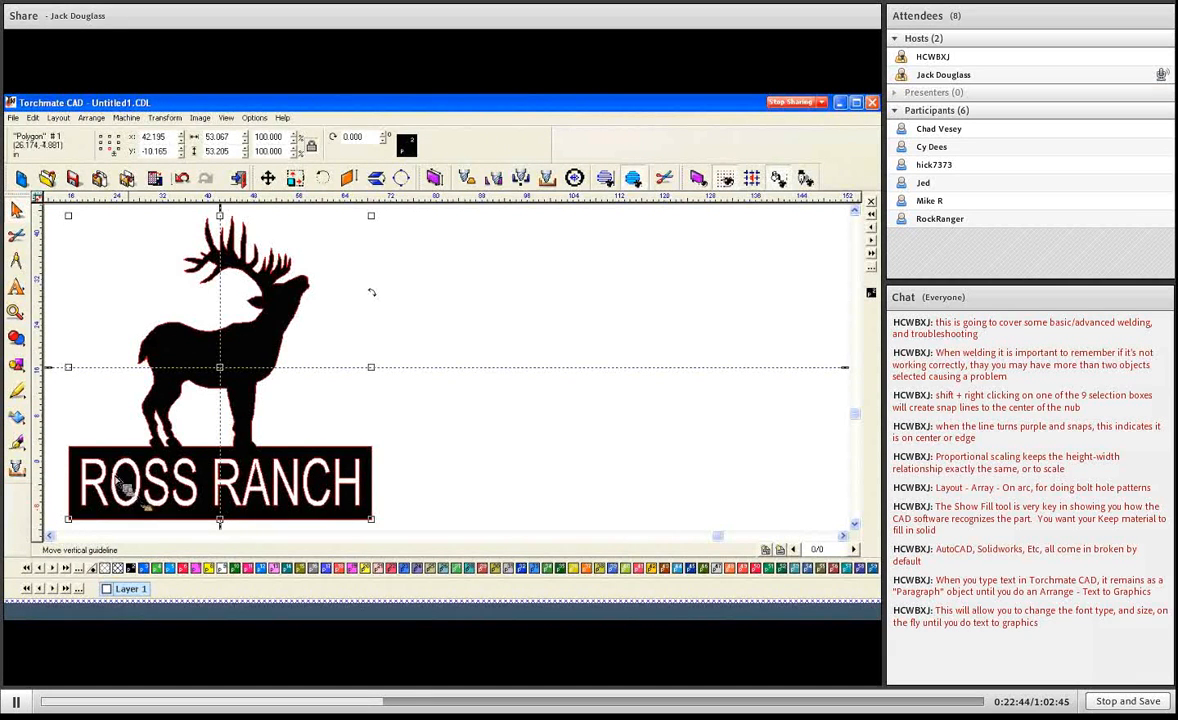
pyautogui.scroll(4, 95, 476)
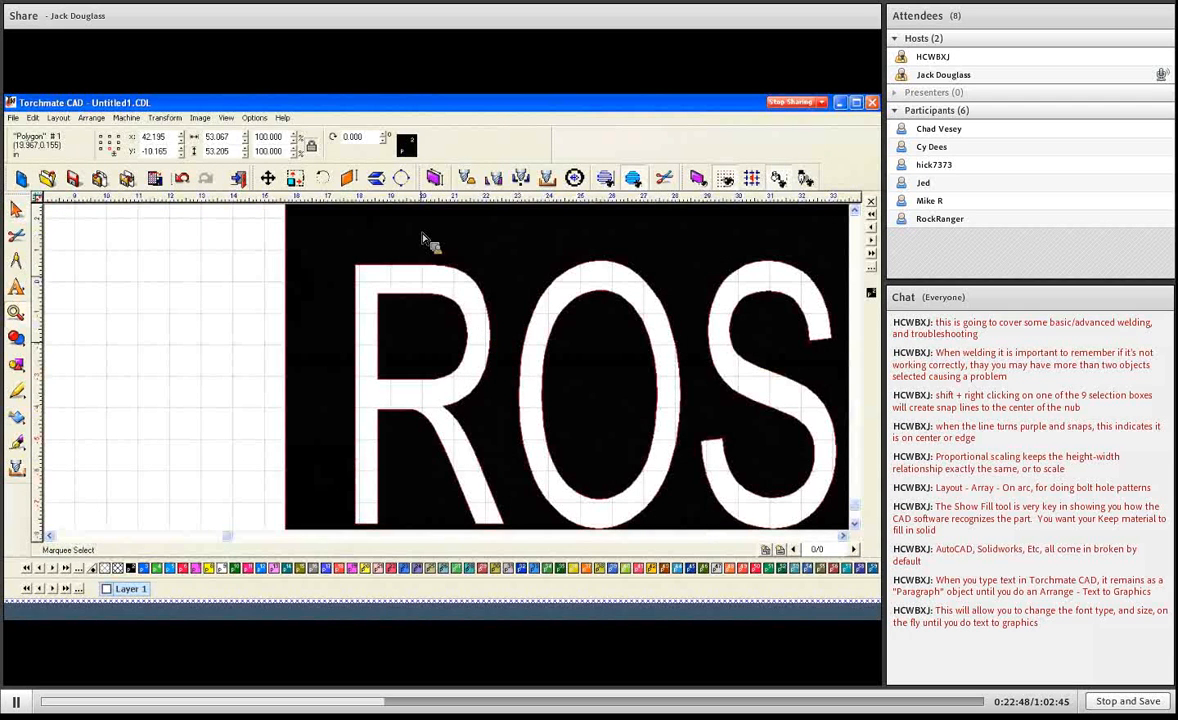
pyautogui.click(227, 118)
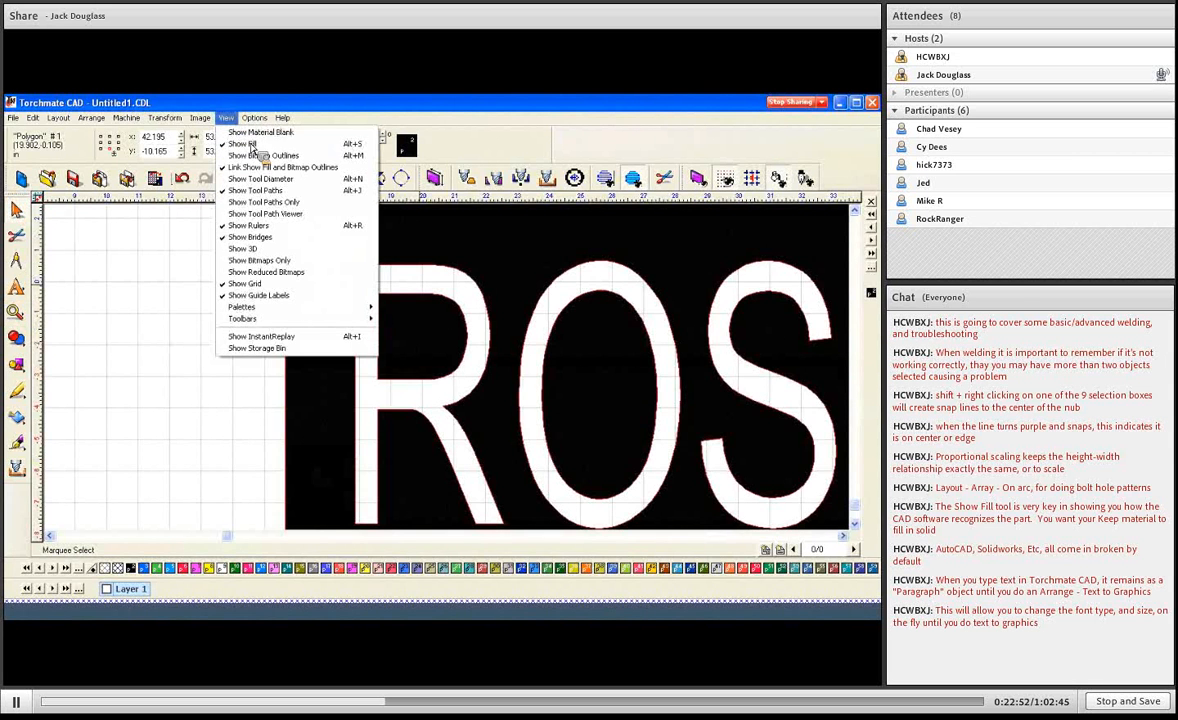
pyautogui.click(251, 145)
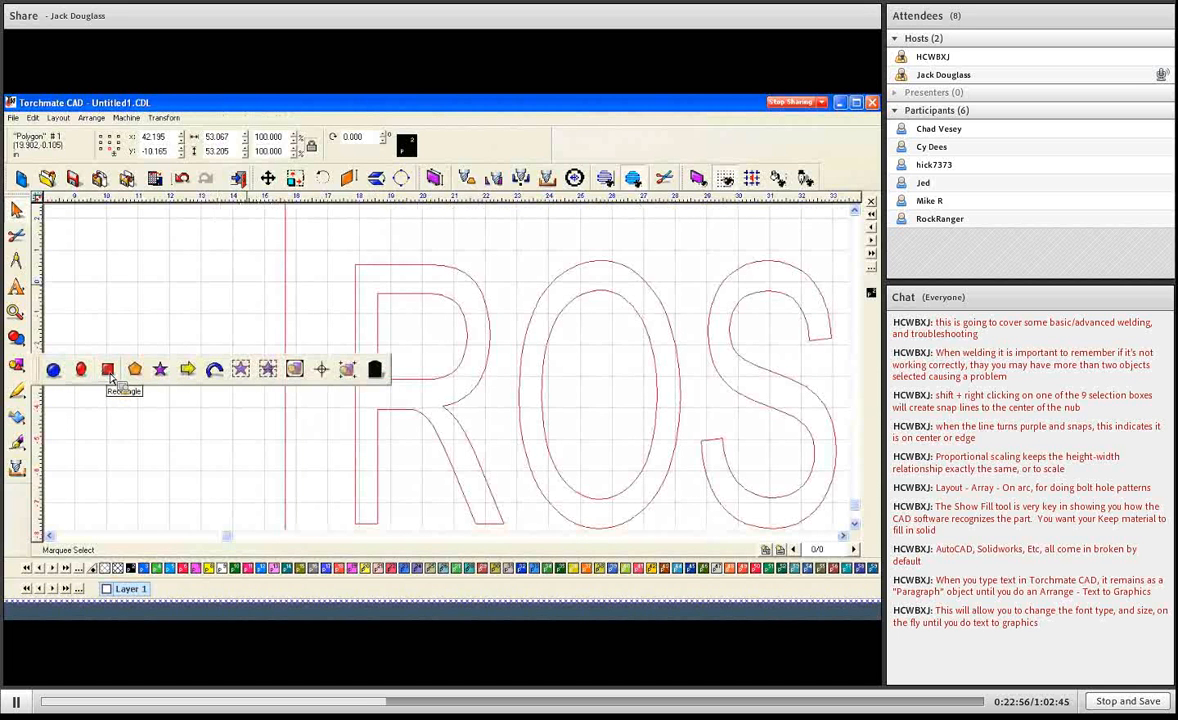
# Draw a narrow vertical rectangle about 0.629 by 6.485 in through the first R and move it against the inner edge of the stem
pyautogui.click(108, 370)
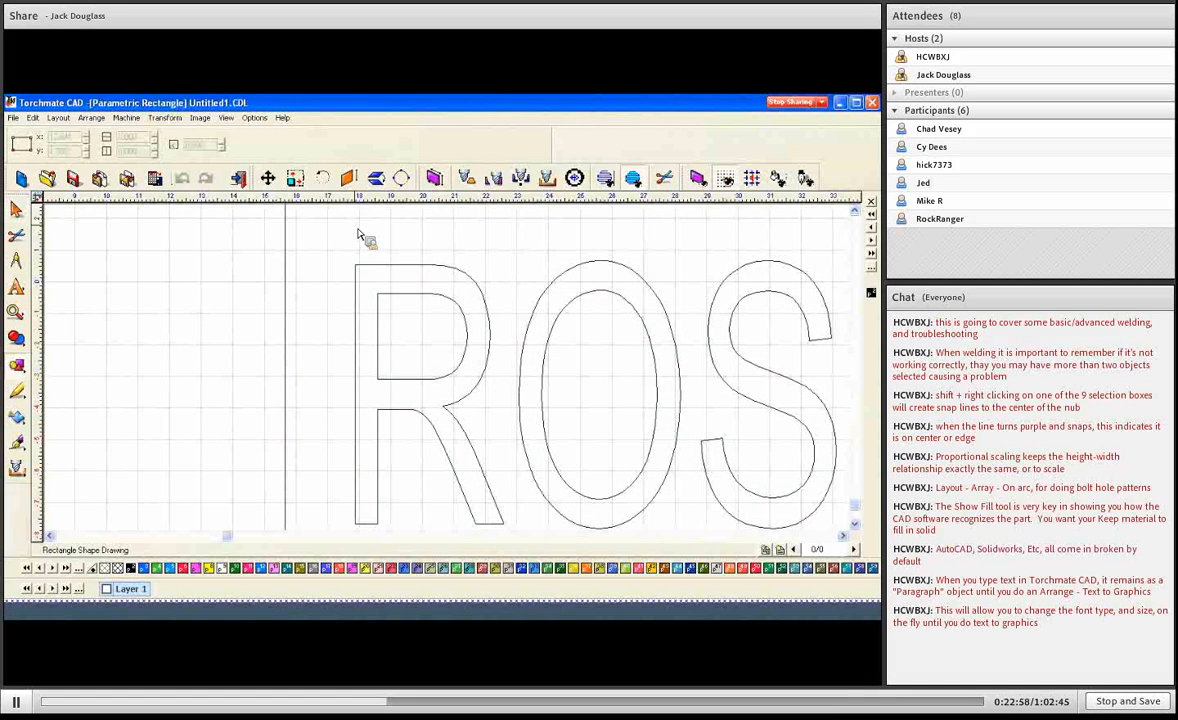
pyautogui.moveTo(379, 225); pyautogui.dragTo(408, 437)
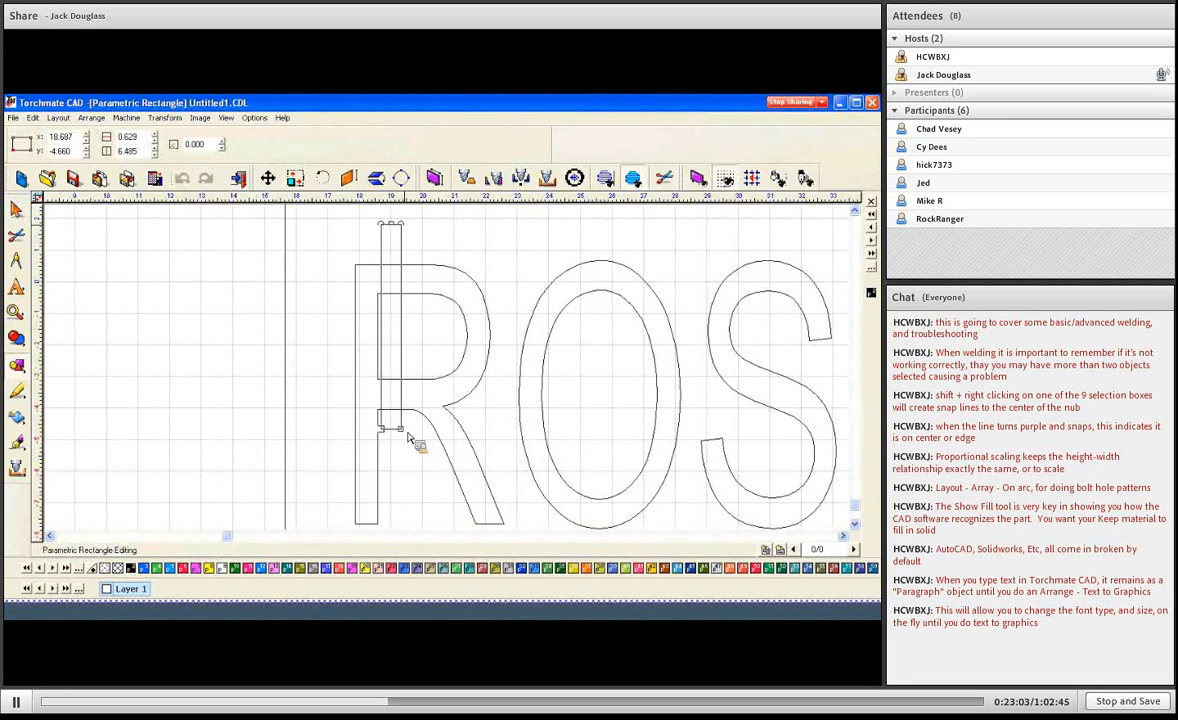
pyautogui.click(400, 330)
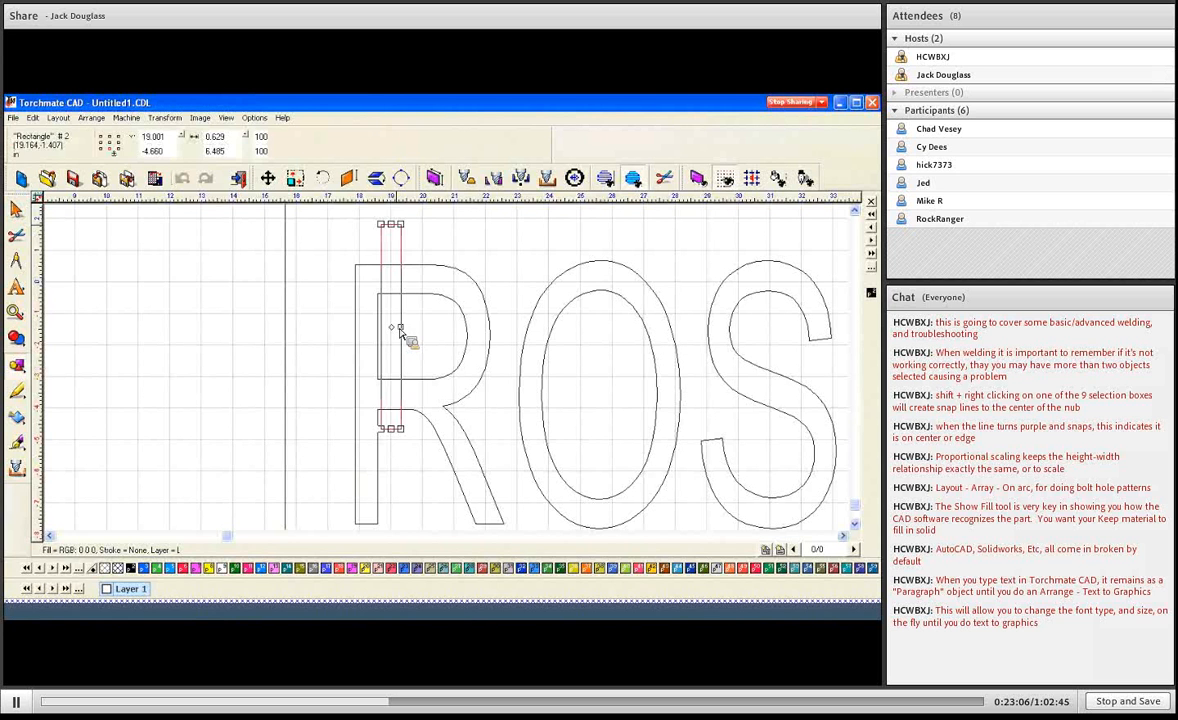
pyautogui.moveTo(400, 330); pyautogui.dragTo(389, 334)
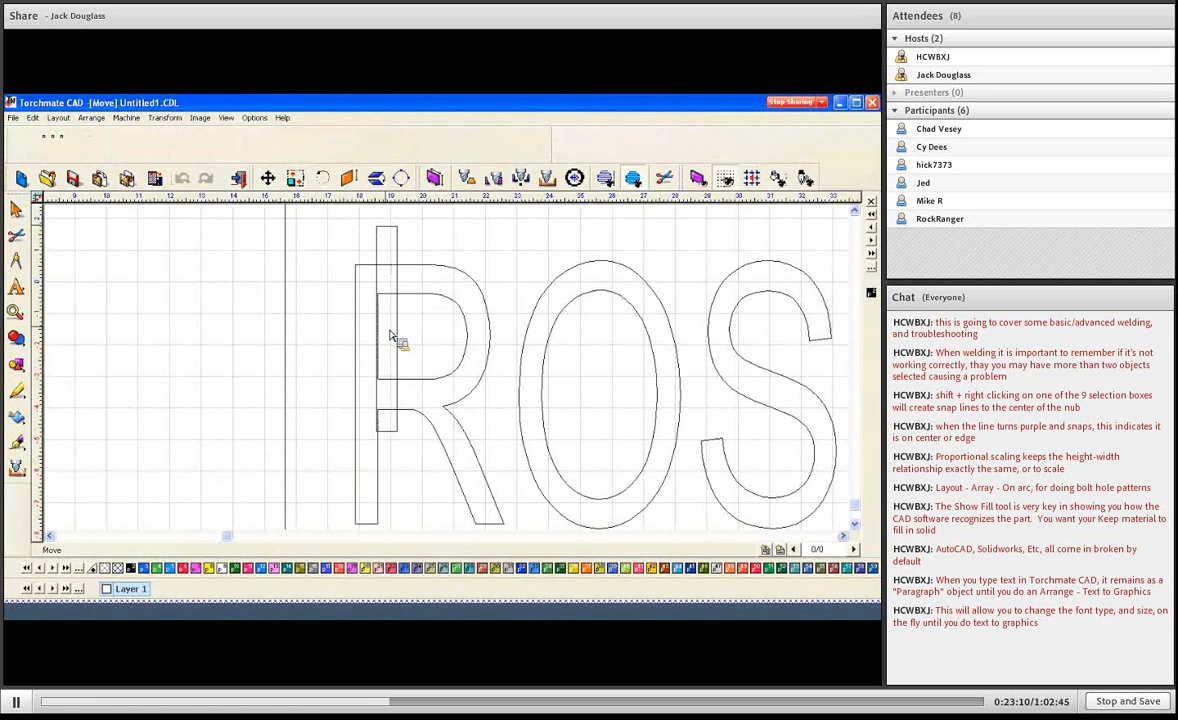
# Stretch the narrow rectangle downward past the foot of the first R, to a height of about 9.719 in
pyautogui.click(390, 431)
pyautogui.moveTo(390, 438); pyautogui.dragTo(382, 524)
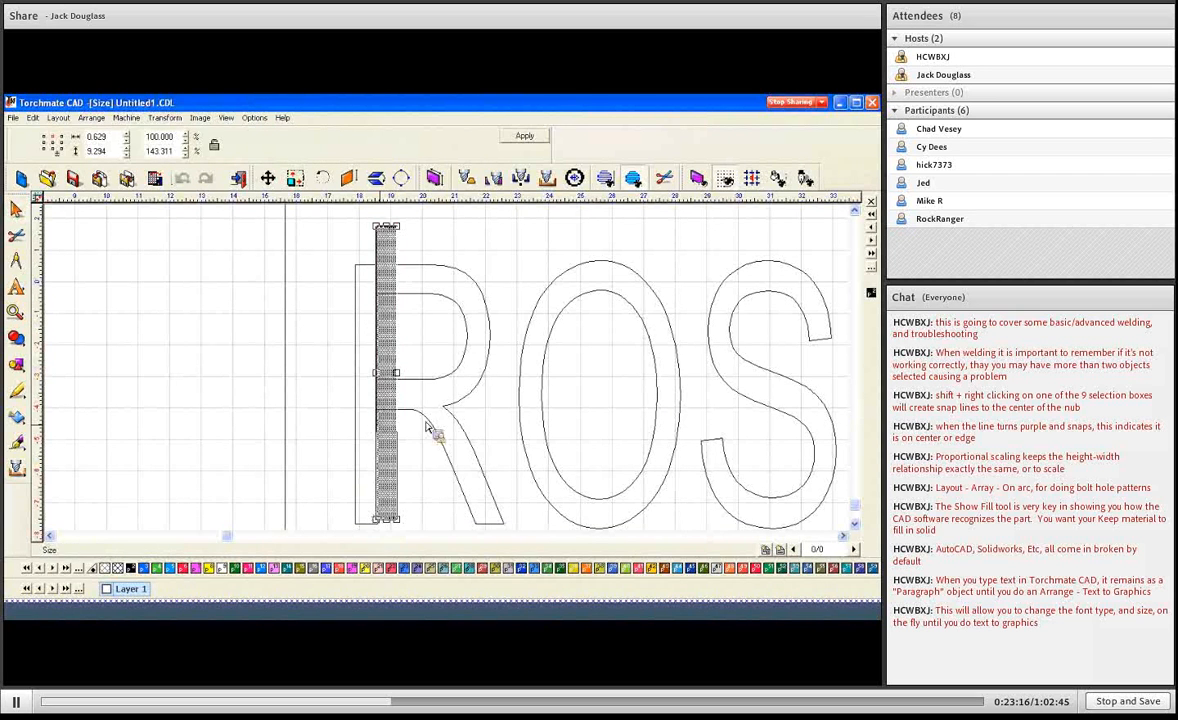
pyautogui.scroll(-2, 420, 352)
pyautogui.moveTo(416, 421); pyautogui.dragTo(416, 424)
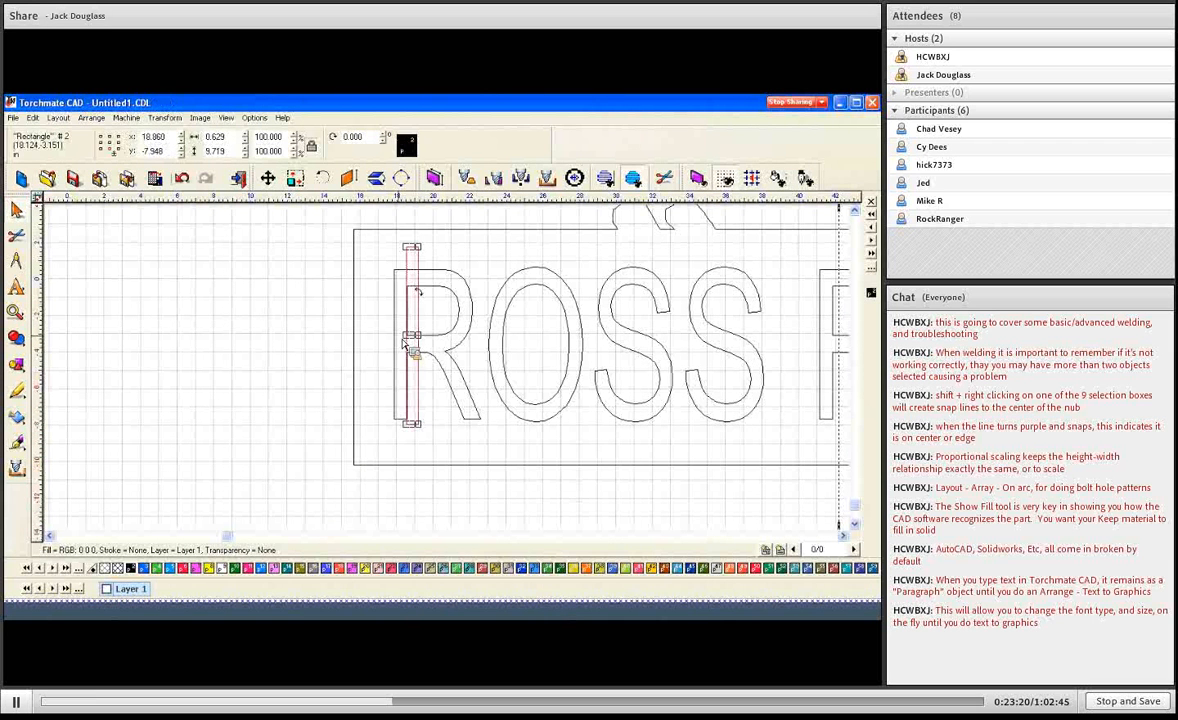
# Duplicate the narrow rectangle beside the first R and place the copy vertically through the middle of the O
pyautogui.click(33, 117)
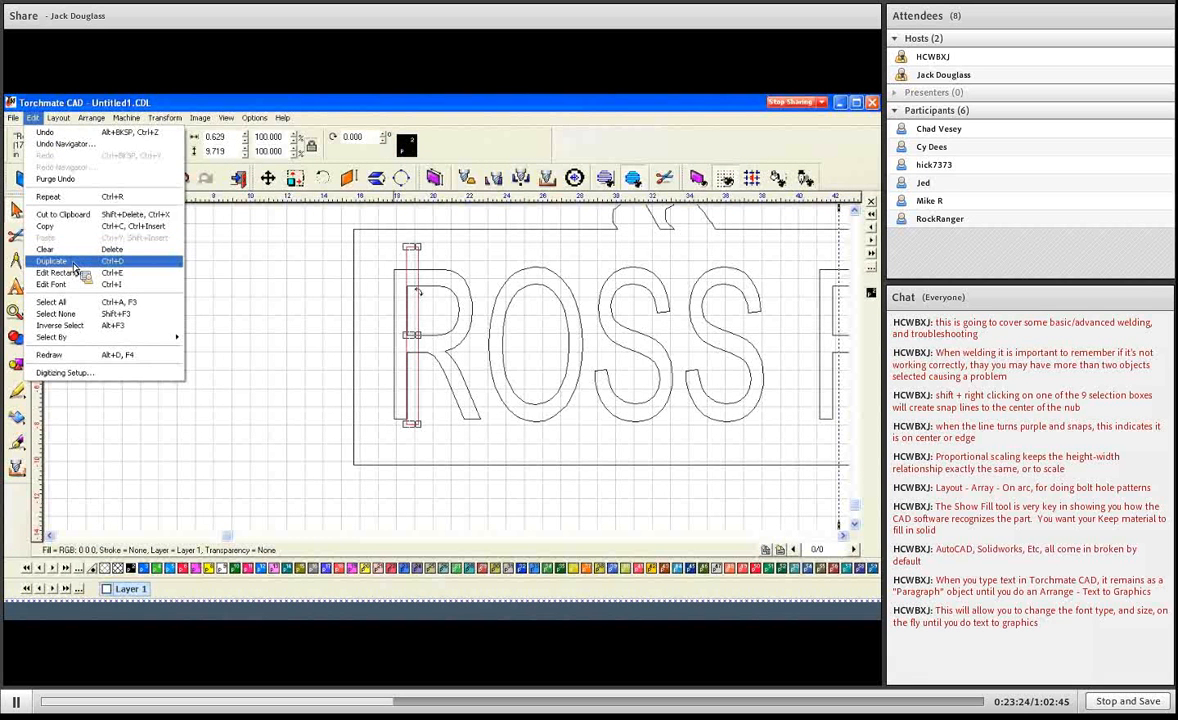
pyautogui.click(76, 261)
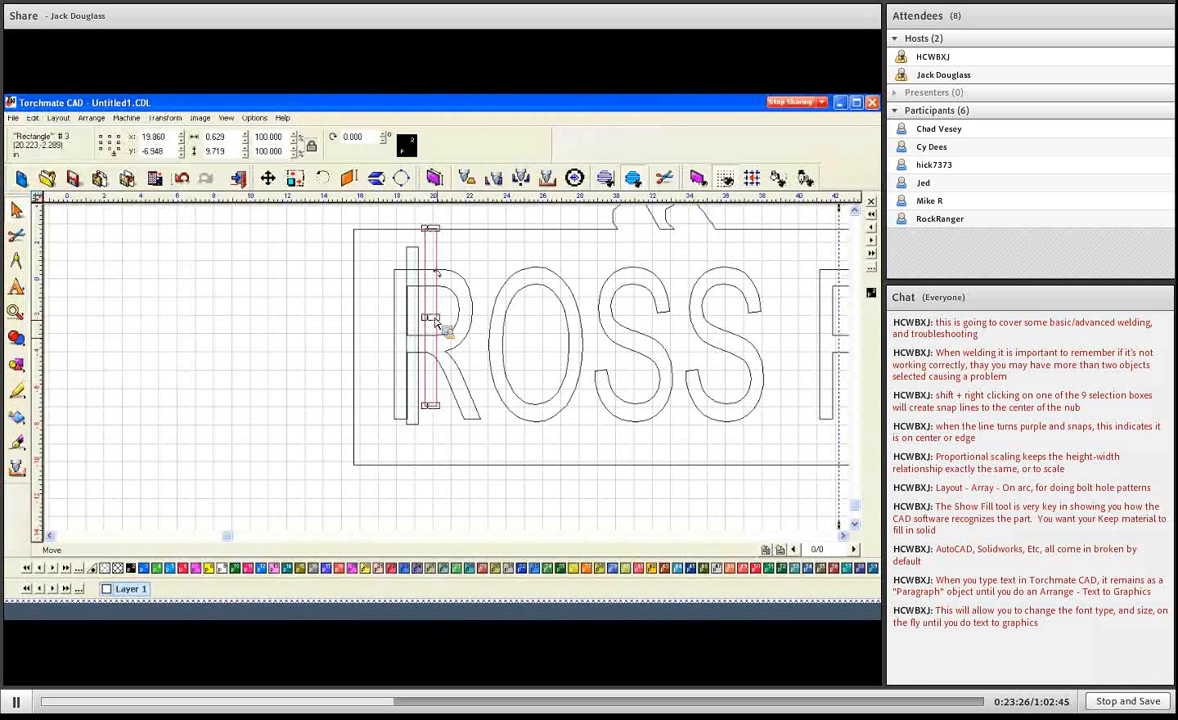
pyautogui.moveTo(434, 319); pyautogui.dragTo(536, 348)
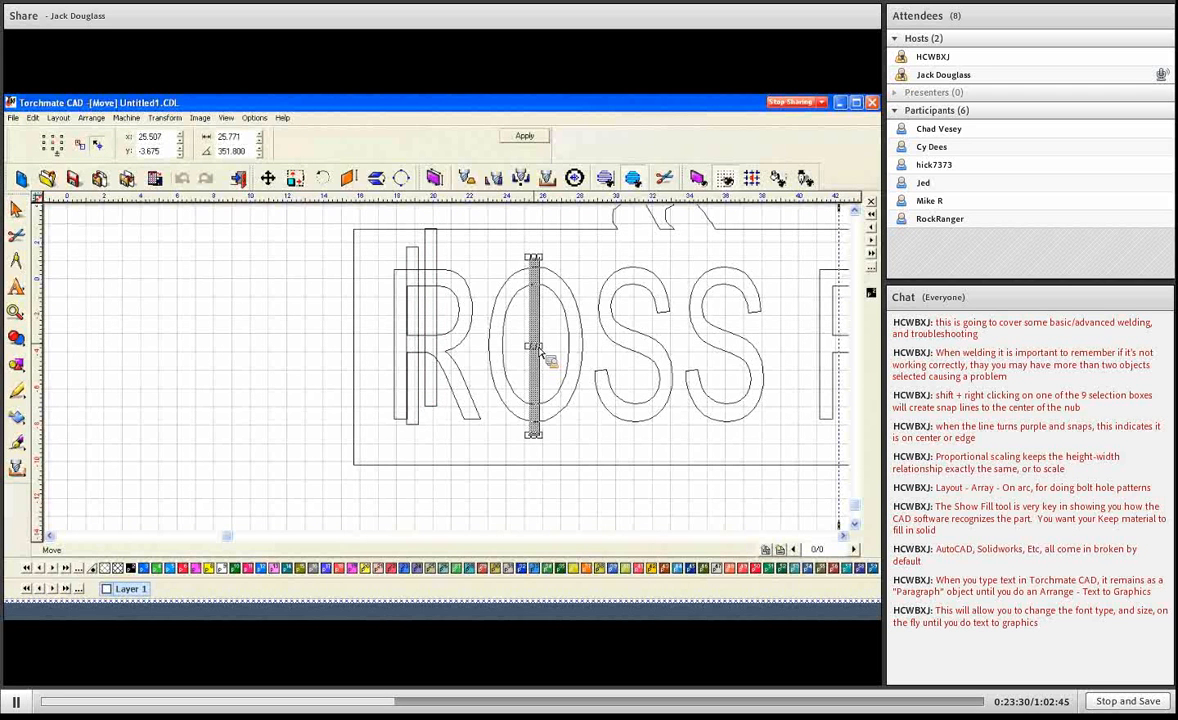
pyautogui.click(563, 405)
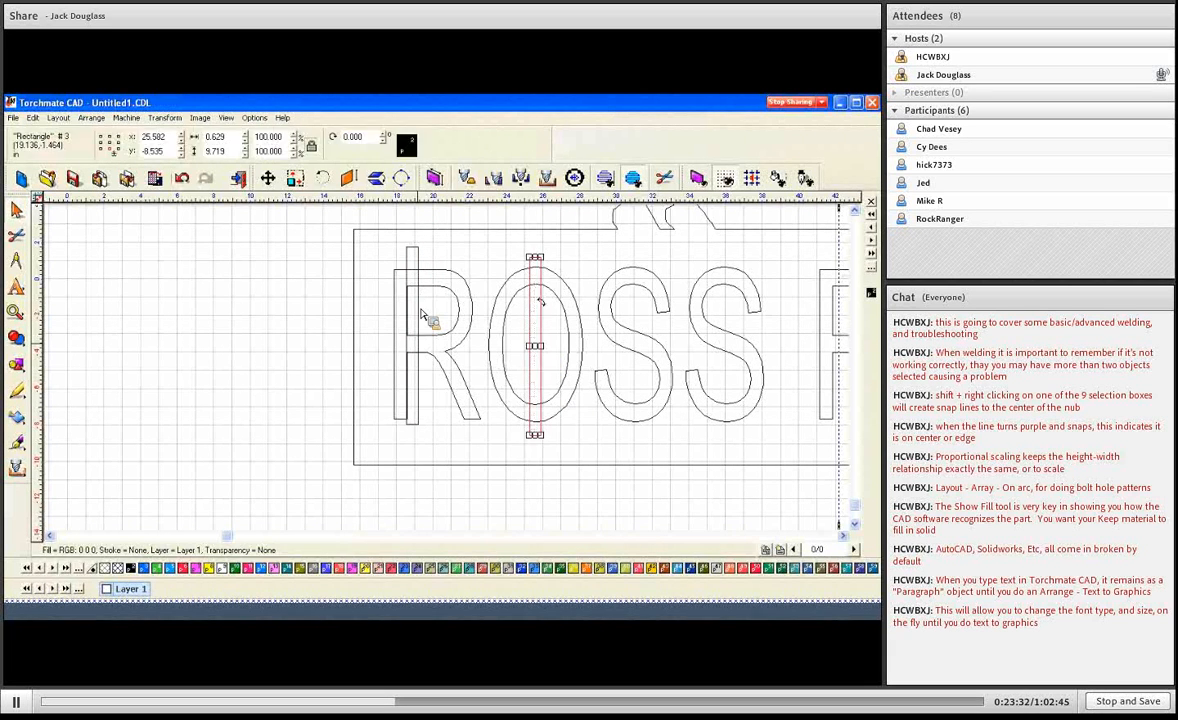
# Place two more copies of the narrow rectangle in RANCH, one along the R's stem and one through the middle of the A
pyautogui.moveTo(540, 305); pyautogui.dragTo(573, 317)
pyautogui.moveTo(779, 342); pyautogui.dragTo(781, 340)
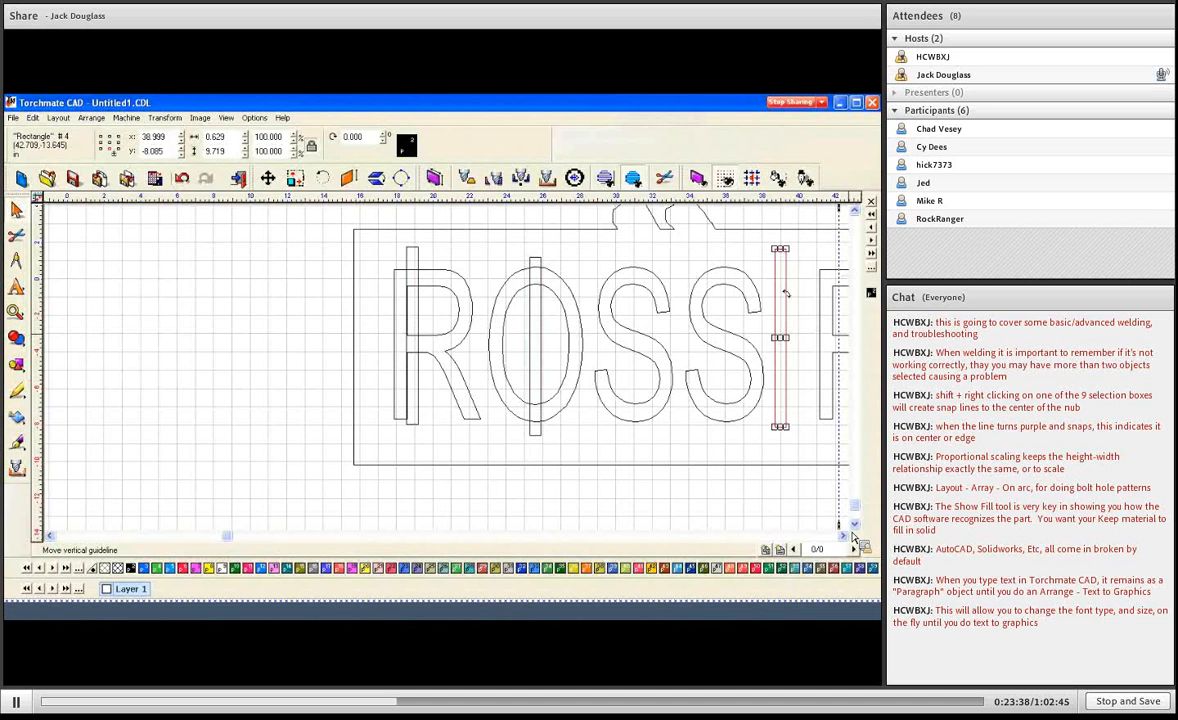
pyautogui.click(845, 537)
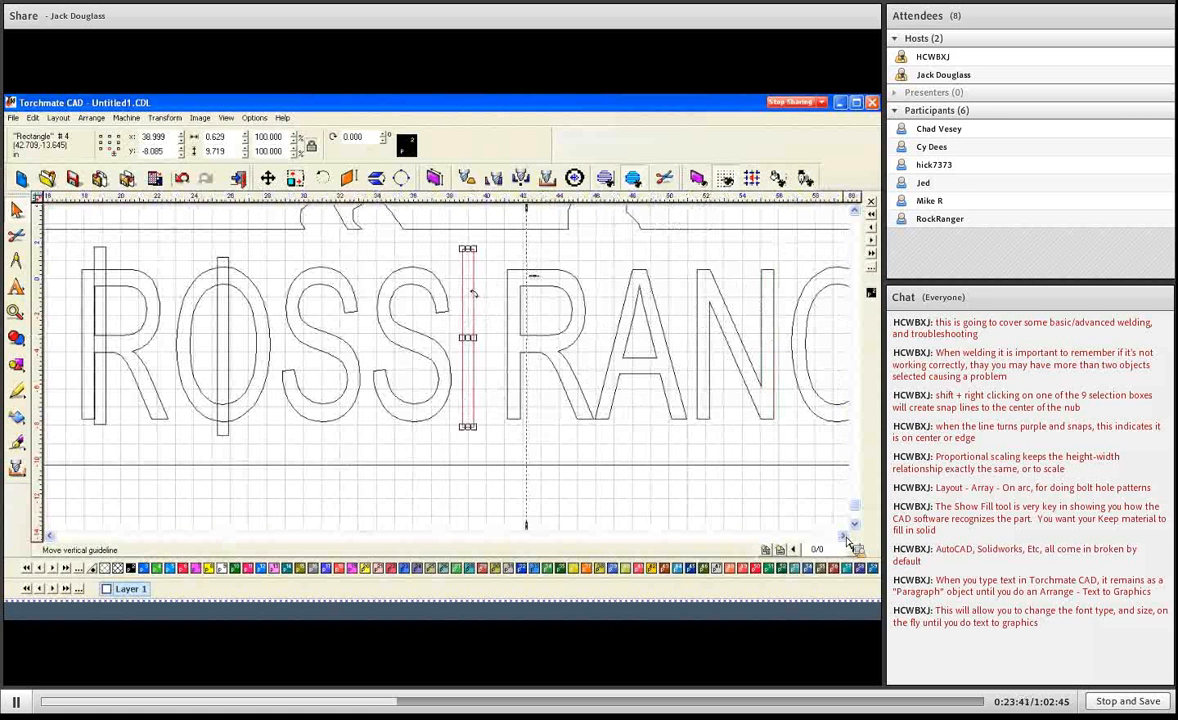
pyautogui.click(845, 538)
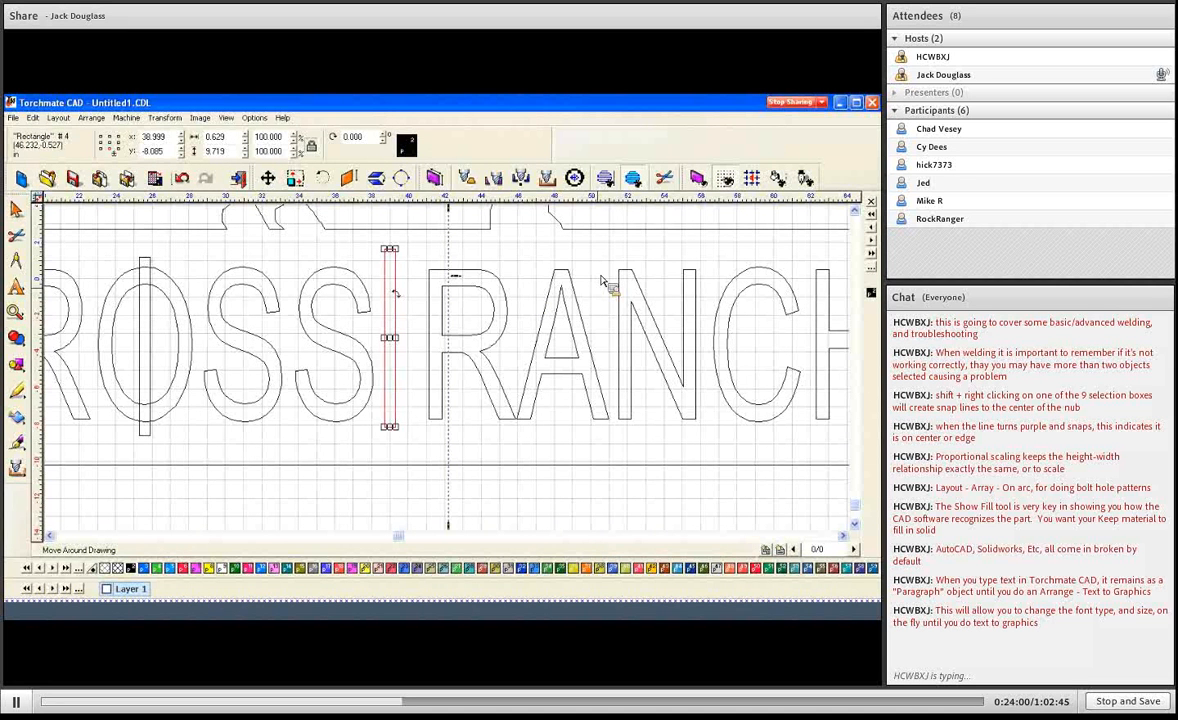
pyautogui.moveTo(601, 280)
pyautogui.mouseDown(button='middle')
pyautogui.moveTo(563, 275)
pyautogui.moveTo(497, 334)
pyautogui.moveTo(460, 334)
pyautogui.moveTo(467, 315)
pyautogui.moveTo(415, 292)
pyautogui.mouseUp(button='middle')
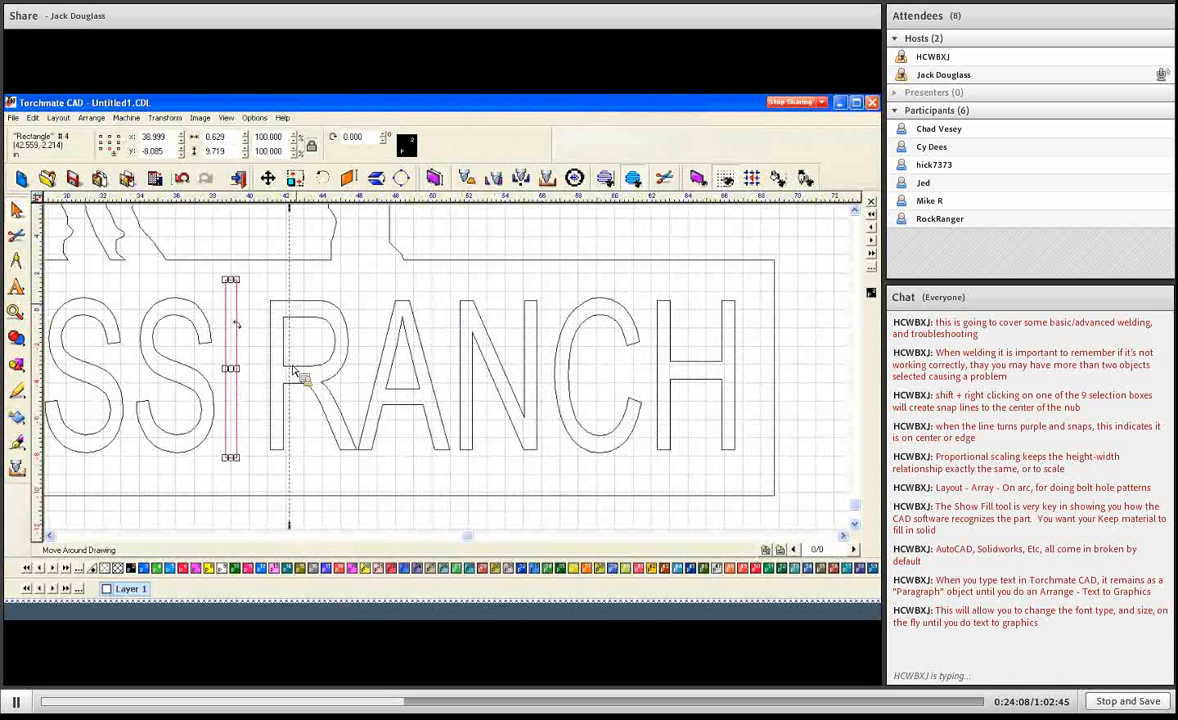
pyautogui.moveTo(231, 370)
pyautogui.mouseDown()
pyautogui.moveTo(325, 383)
pyautogui.moveTo(312, 356)
pyautogui.moveTo(375, 340)
pyautogui.moveTo(411, 369)
pyautogui.mouseUp()
pyautogui.click(434, 298)
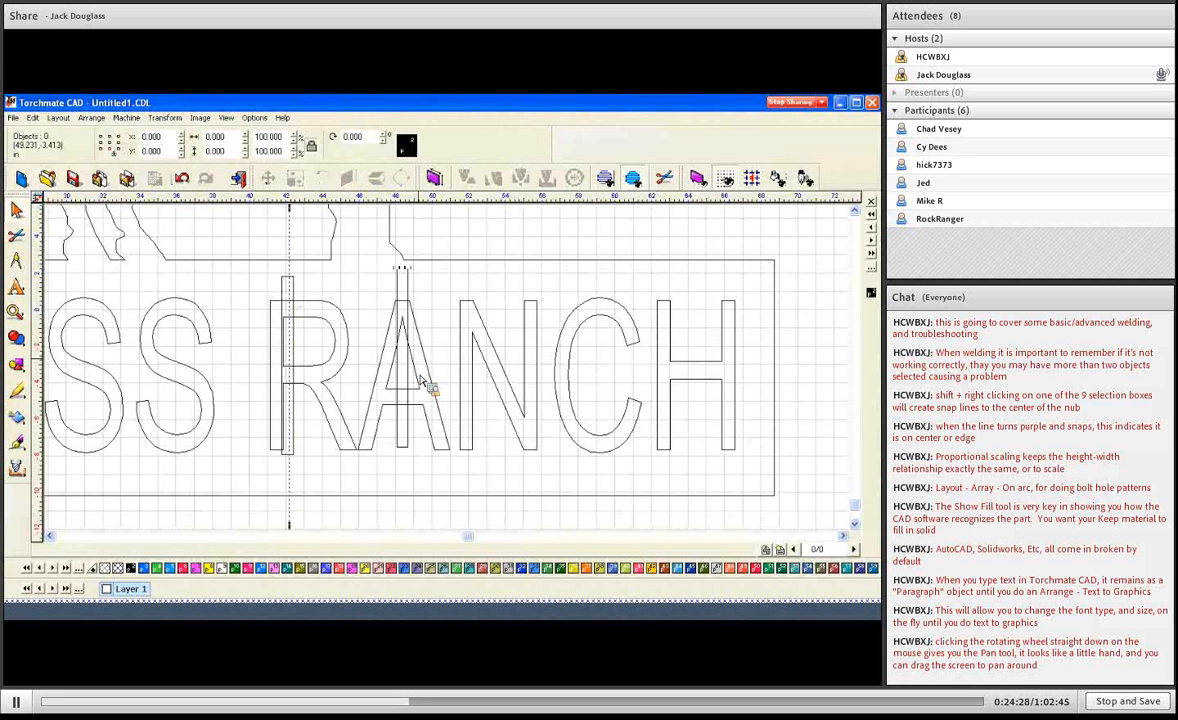
# Select the combined elk and lettering outline and separate it into individual shapes with Break Path
pyautogui.hotkey('ctrl', 'a')
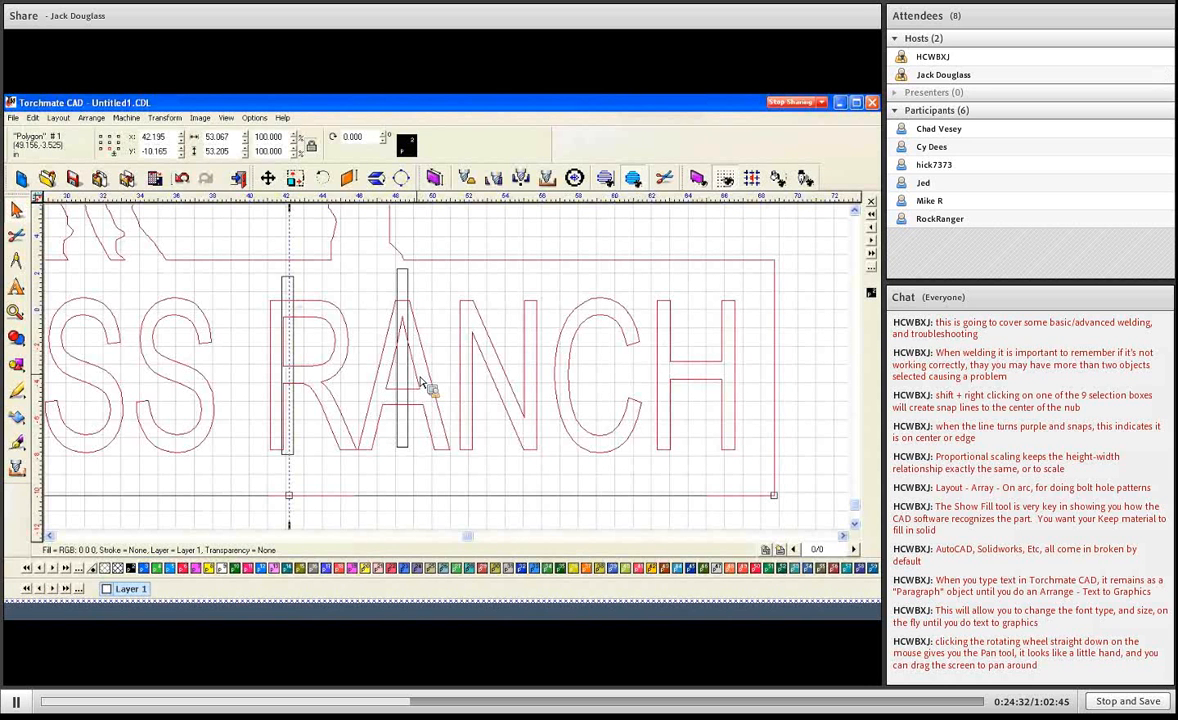
pyautogui.click(105, 119)
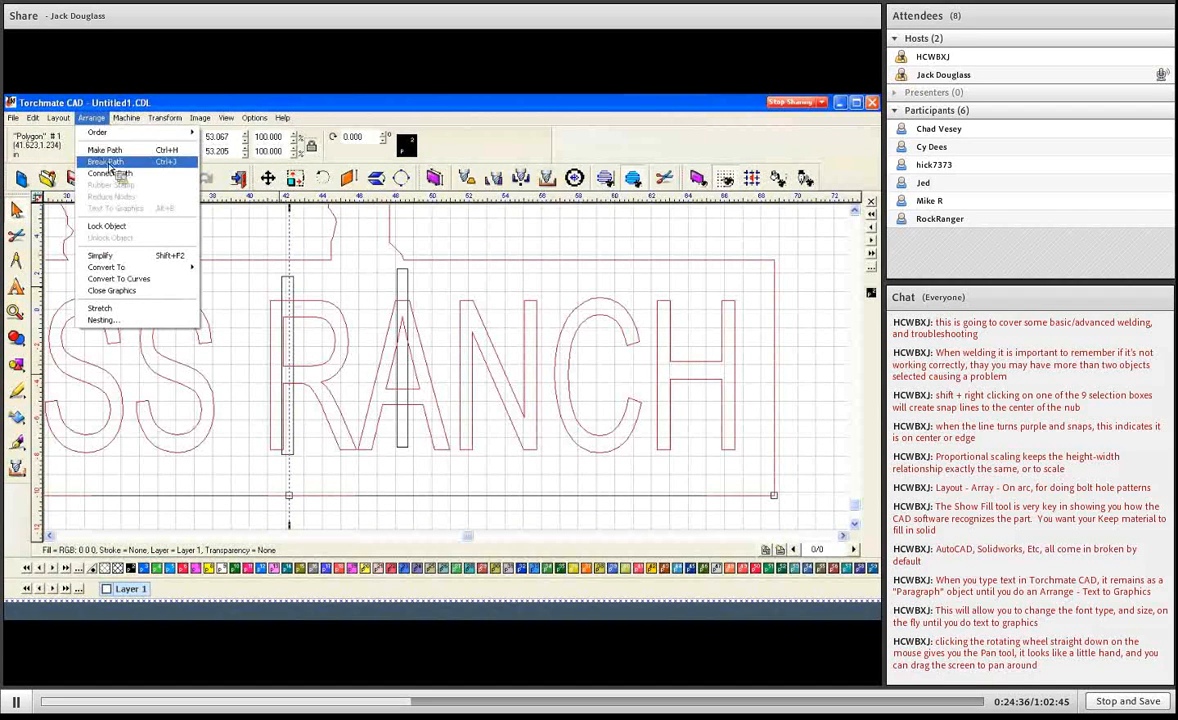
pyautogui.click(108, 162)
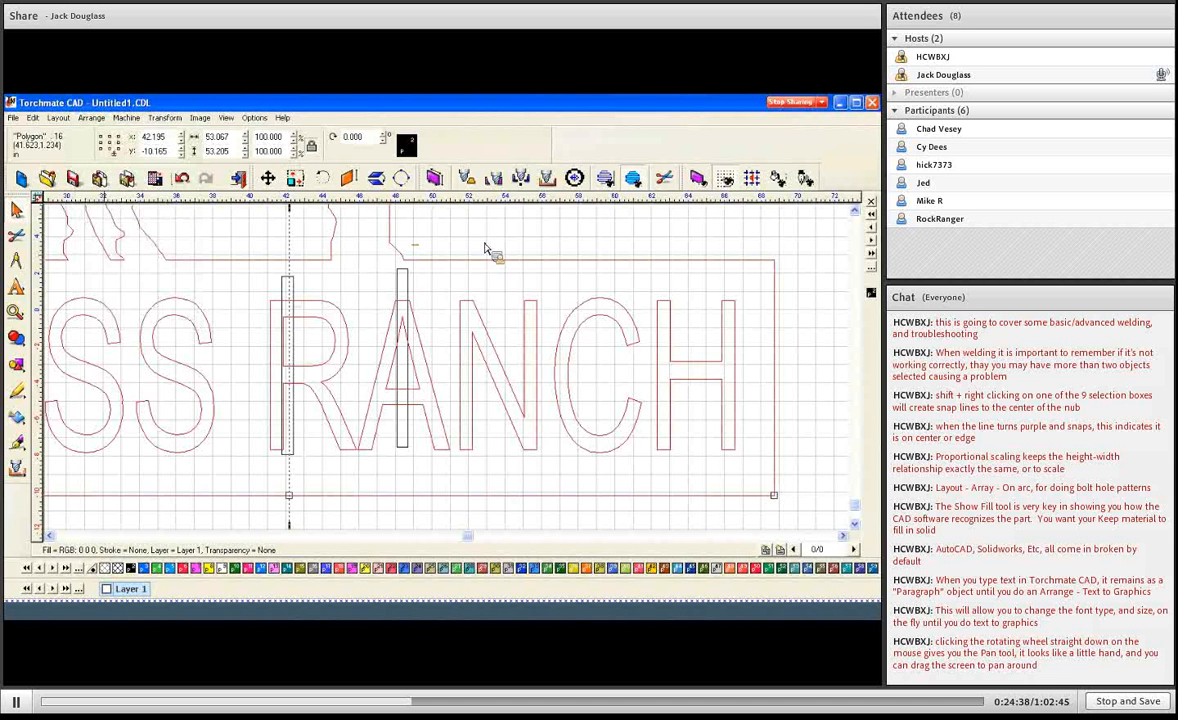
# Add guidelines through the centre of the A's inner triangle and snap the A's narrow rectangle to the vertical one
pyautogui.click(419, 381)
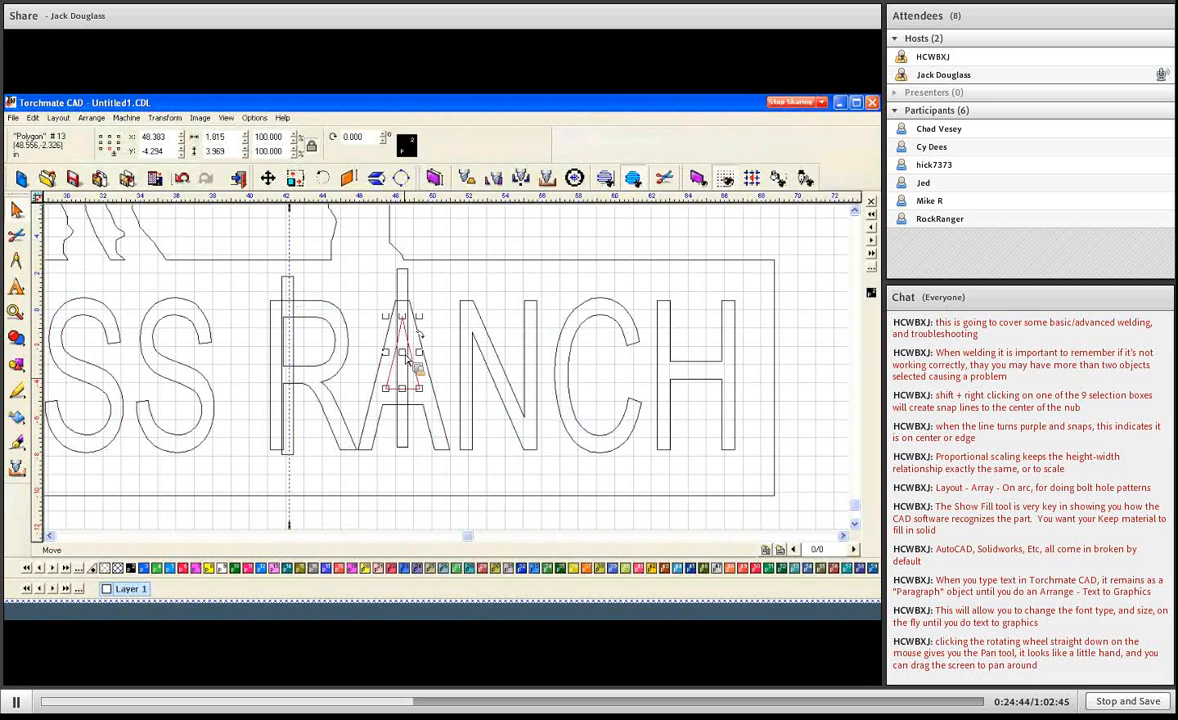
pyautogui.keyDown('shift'); pyautogui.rightClick(402, 352); pyautogui.keyUp('shift')
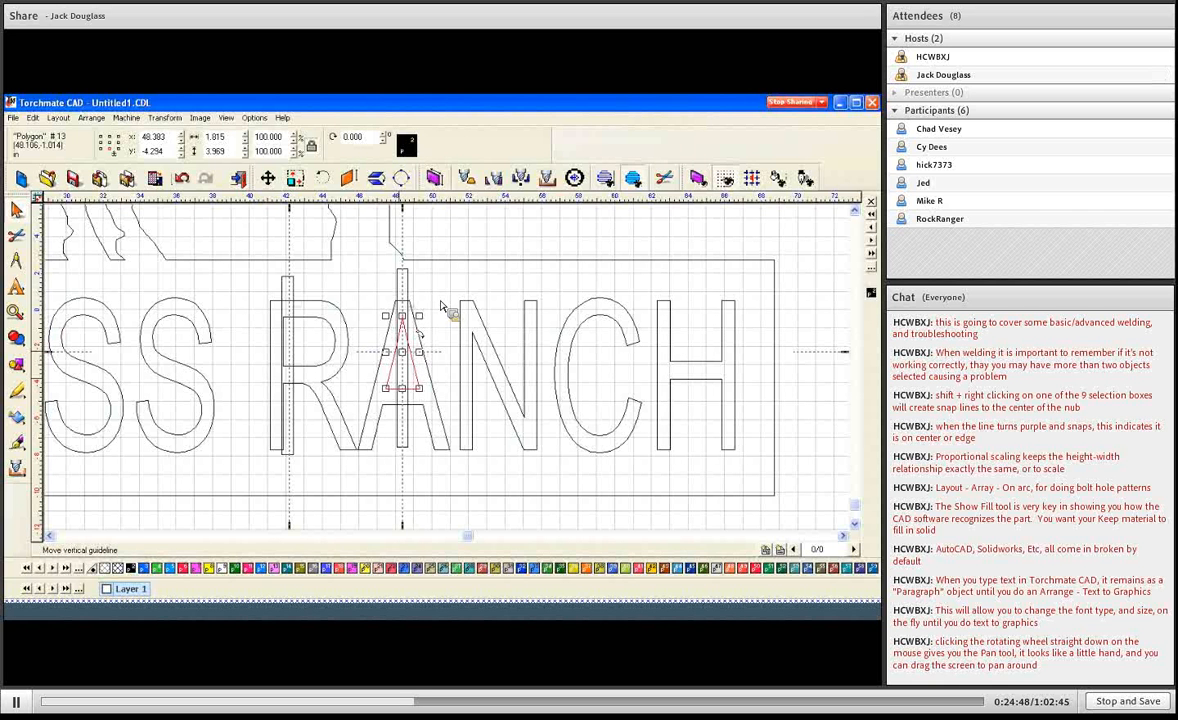
pyautogui.click(400, 276)
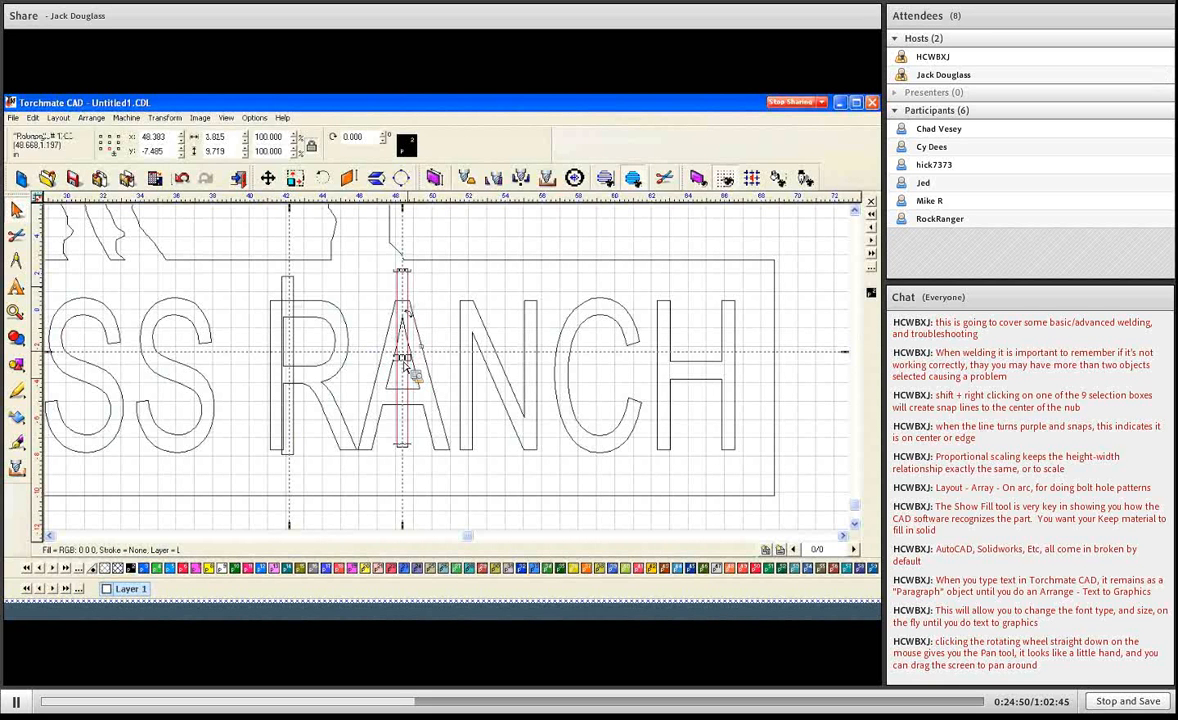
pyautogui.click(405, 362)
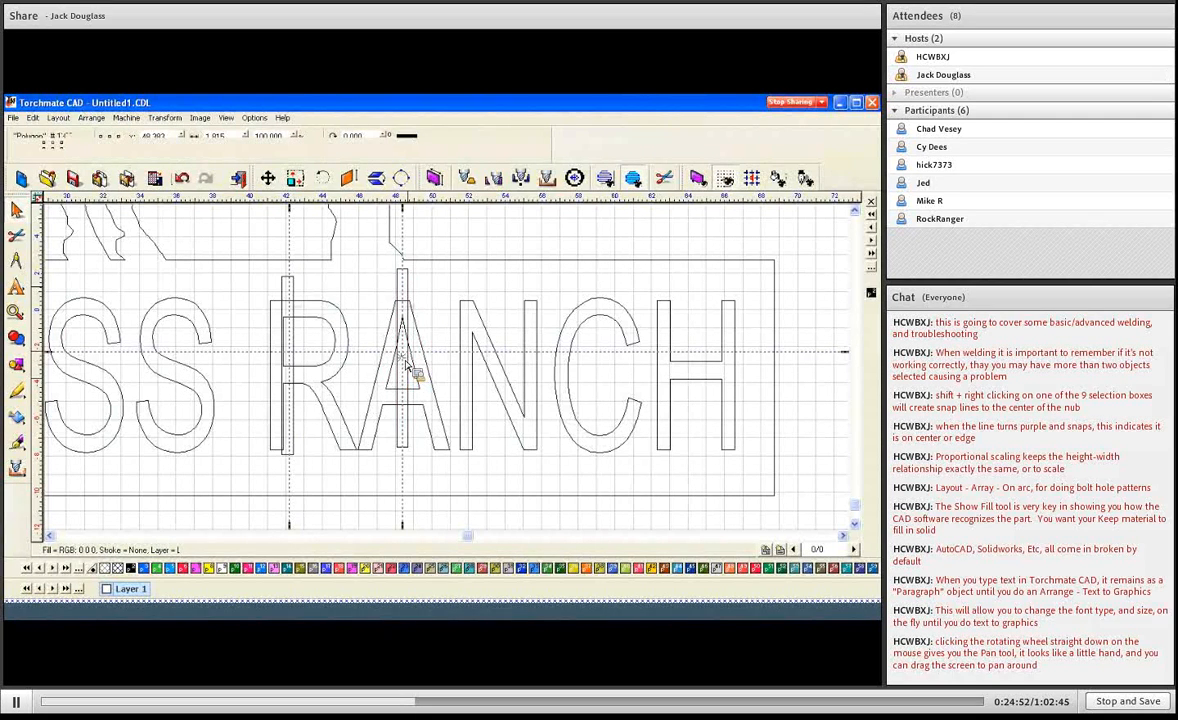
pyautogui.click(405, 362)
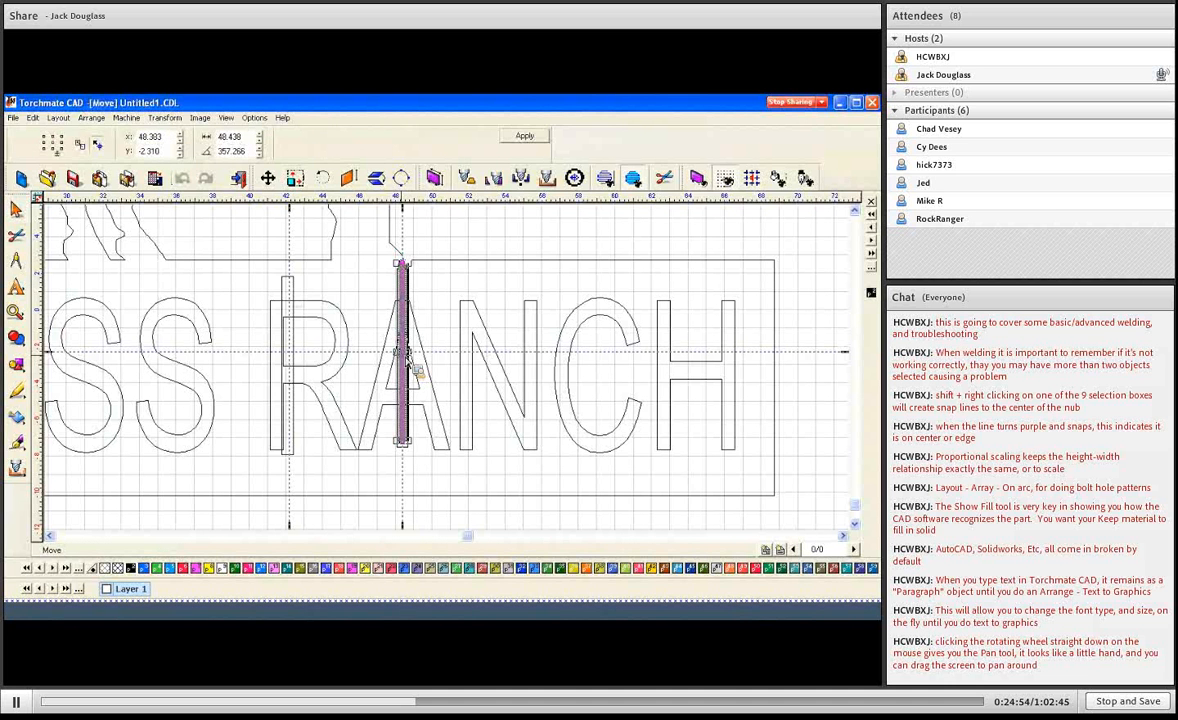
pyautogui.click(412, 367)
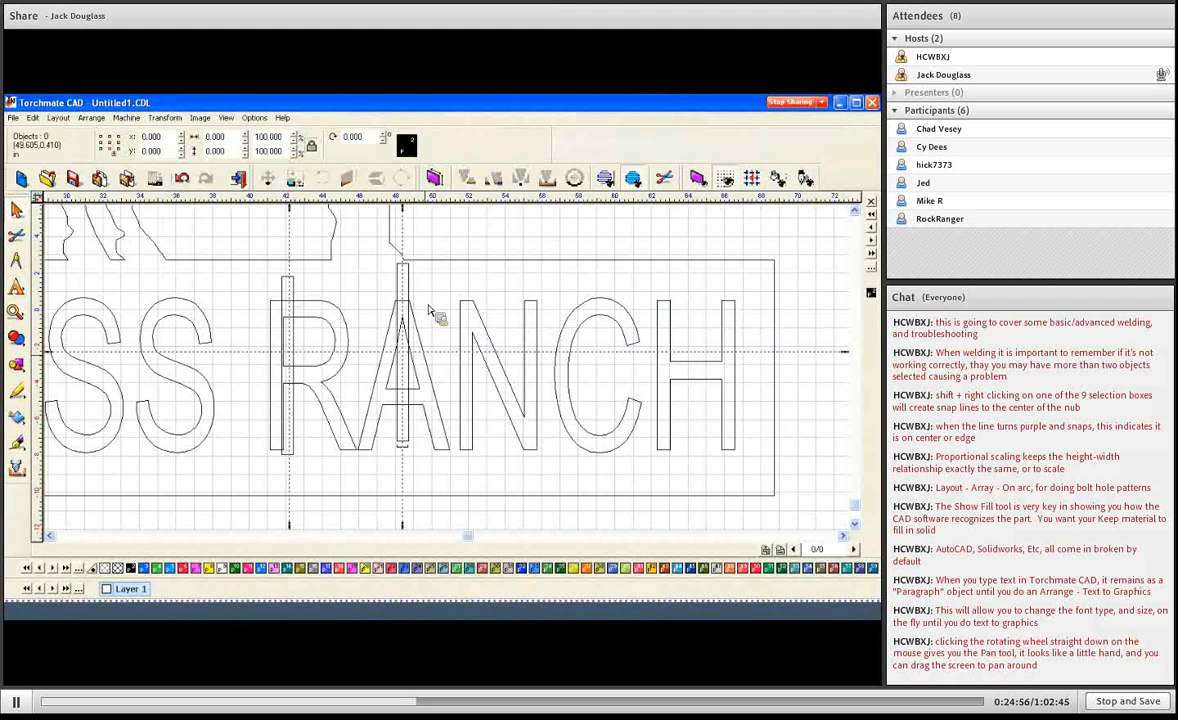
# Add a vertical guideline at the straight edge of the second R's inner cutout and snap that R's narrow rectangle against it
pyautogui.click(310, 321)
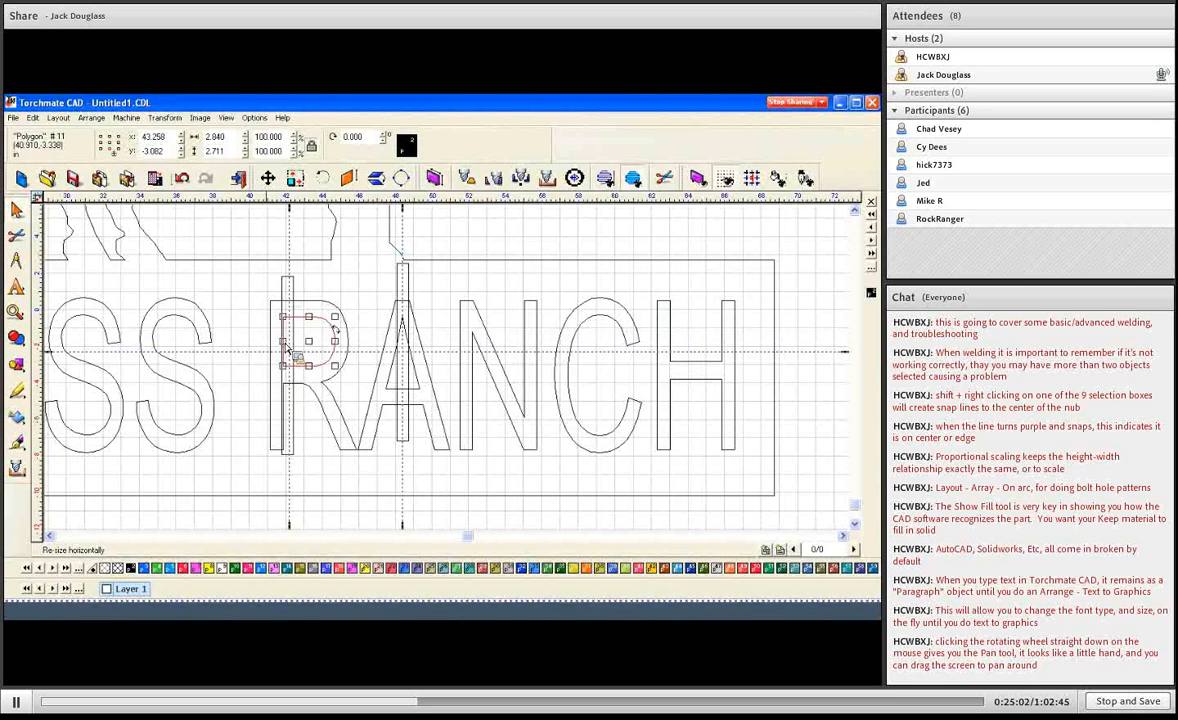
pyautogui.moveTo(284, 343); pyautogui.dragTo(283, 343)
pyautogui.click(297, 293)
pyautogui.click(295, 372)
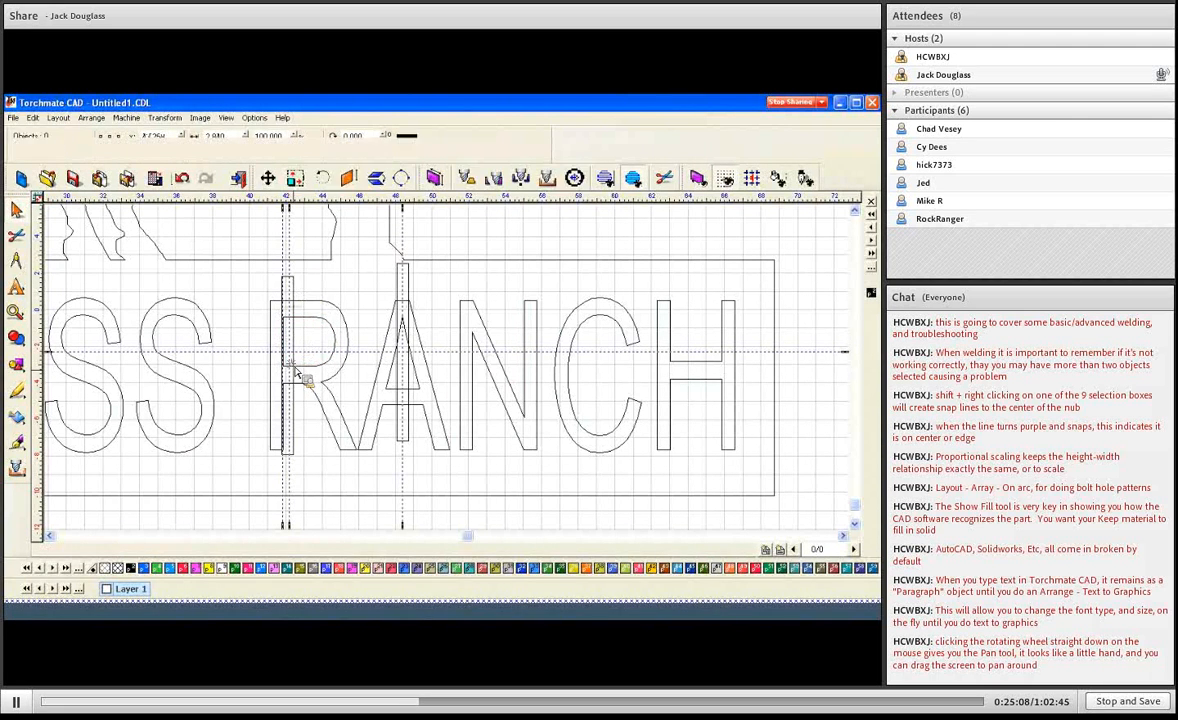
pyautogui.click(295, 370)
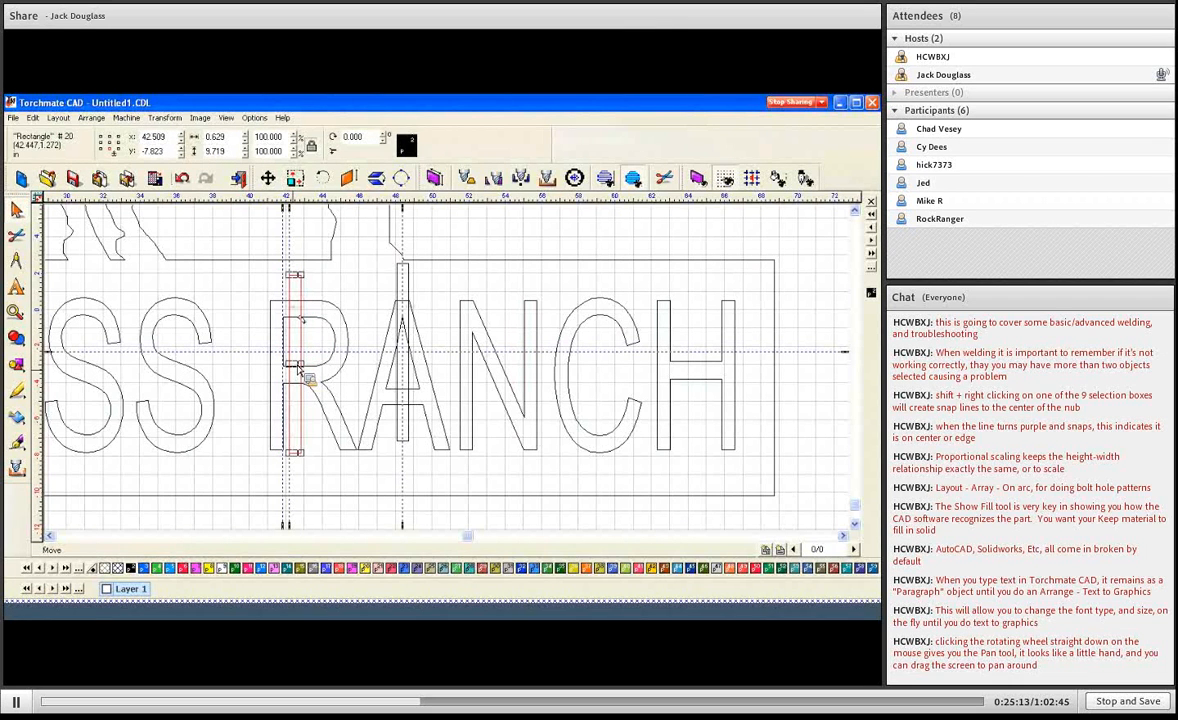
pyautogui.click(295, 370)
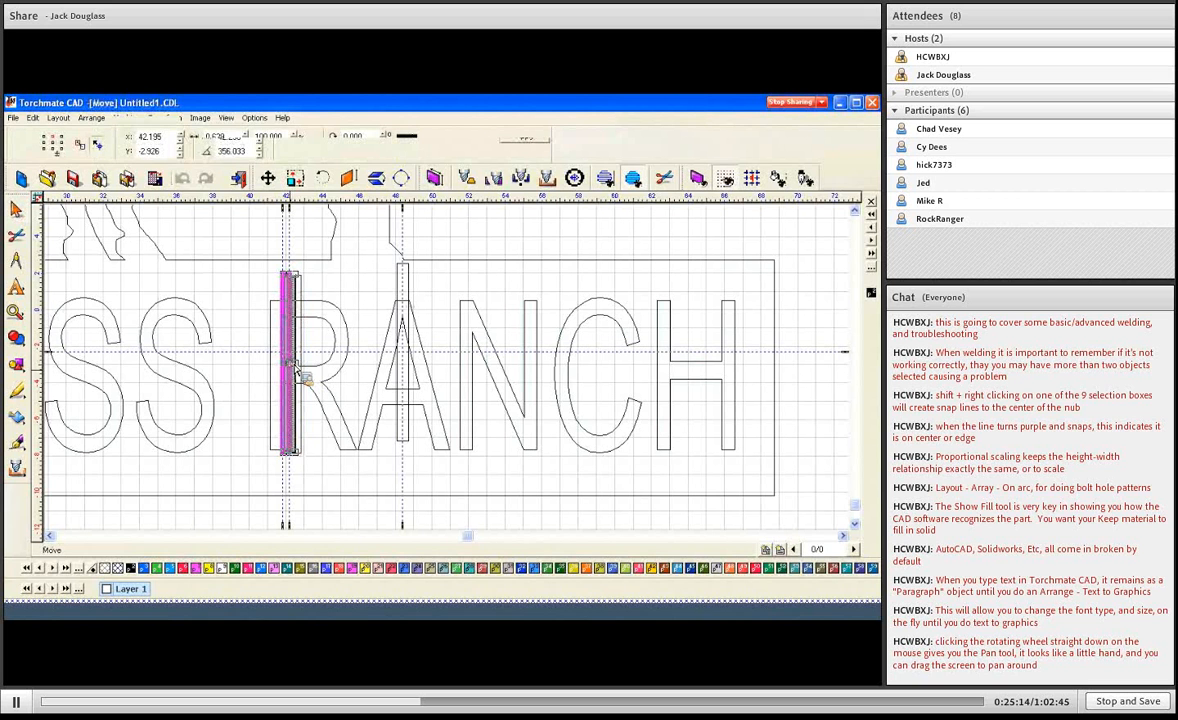
pyautogui.click(295, 377)
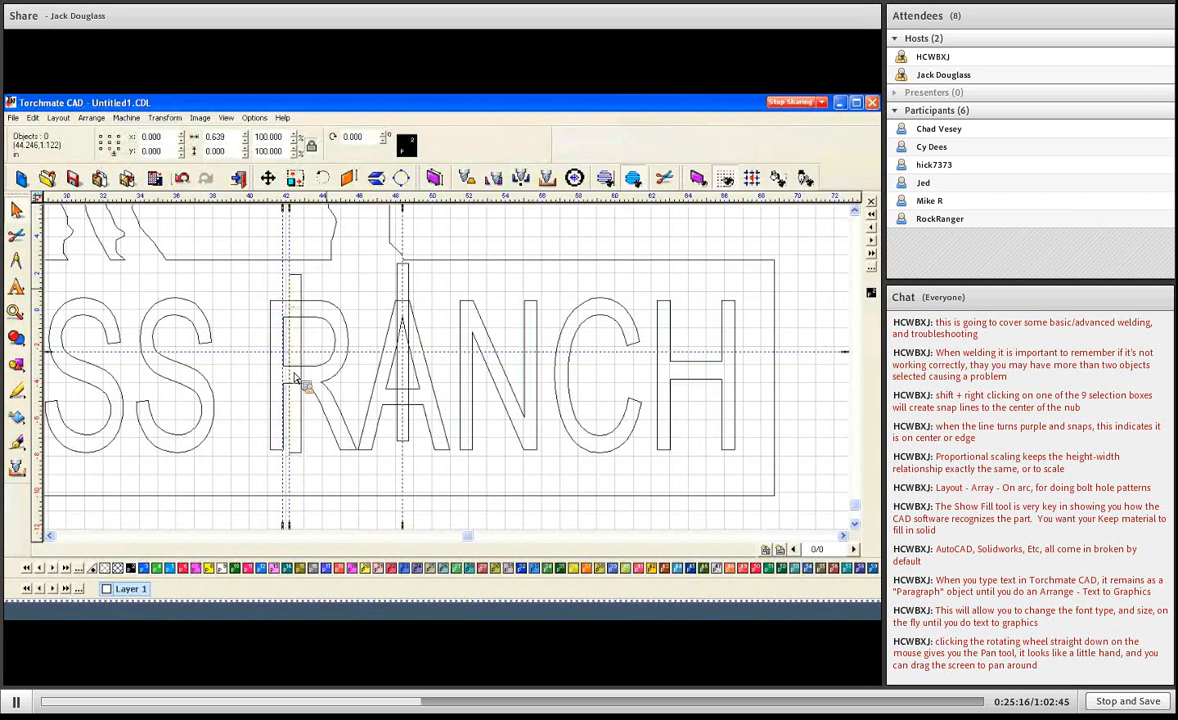
pyautogui.click(297, 367)
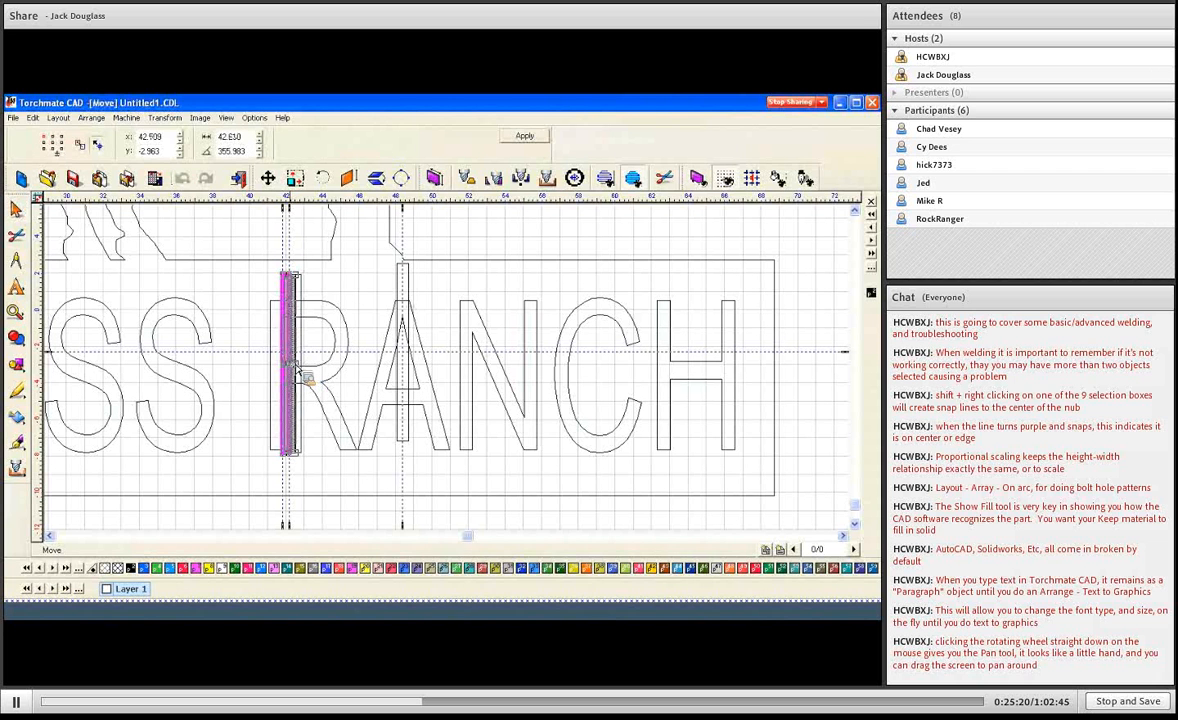
pyautogui.click(309, 341)
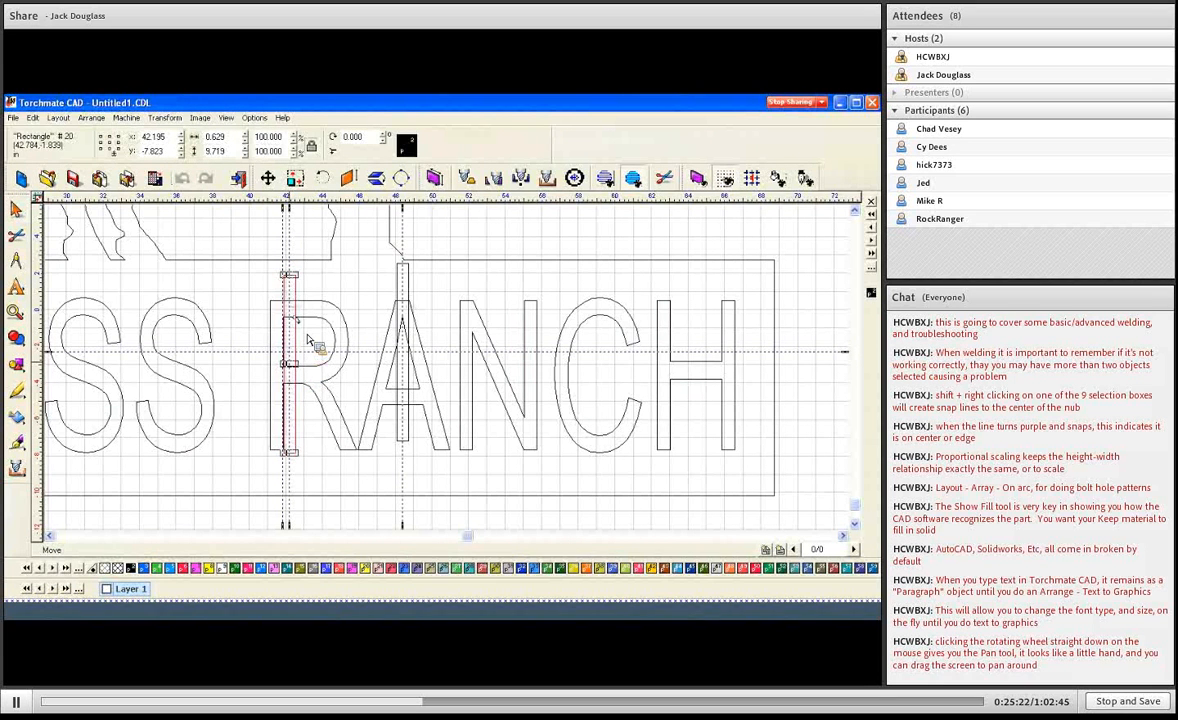
pyautogui.click(343, 278)
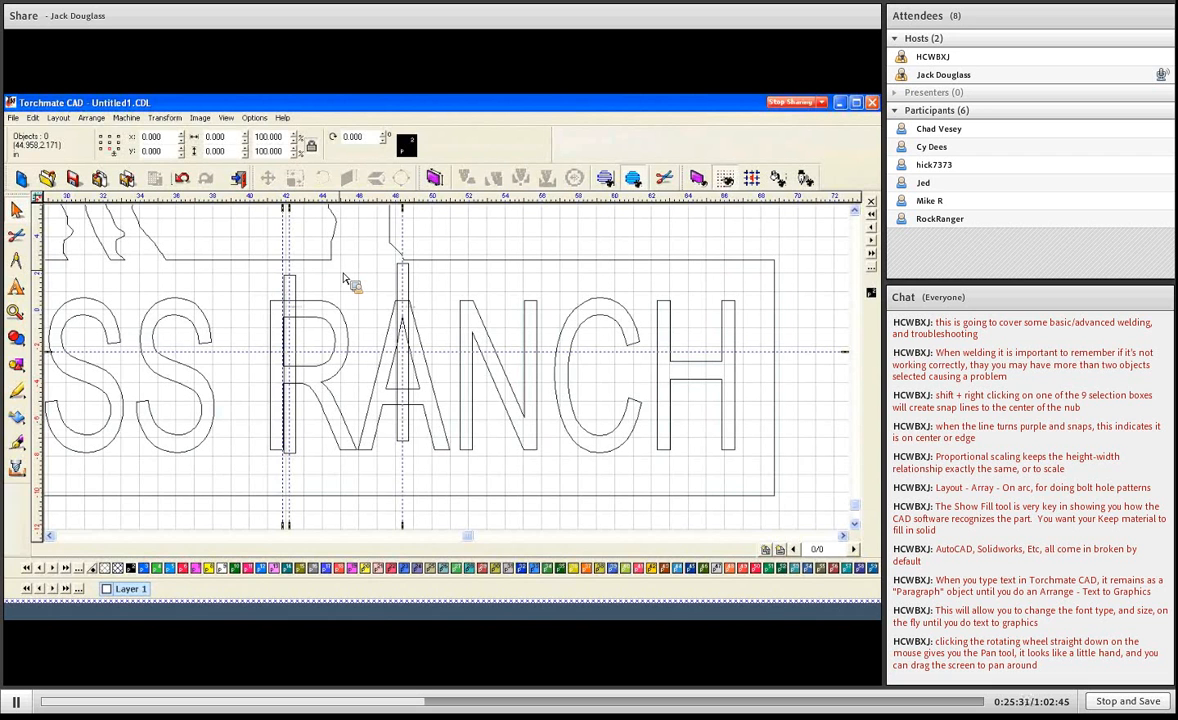
# Try a Basic Weld on the elk outline, all letters and the bridge rectangles together, and undo it
pyautogui.click(339, 333)
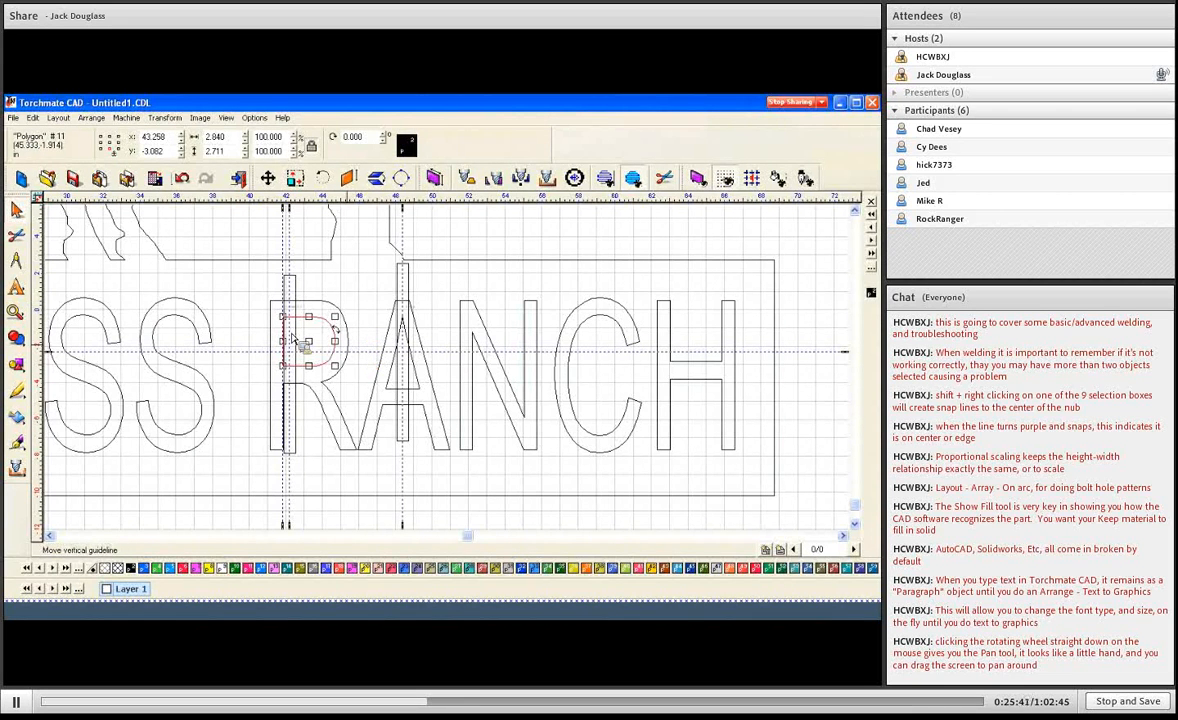
pyautogui.click(245, 245)
pyautogui.press('F4')
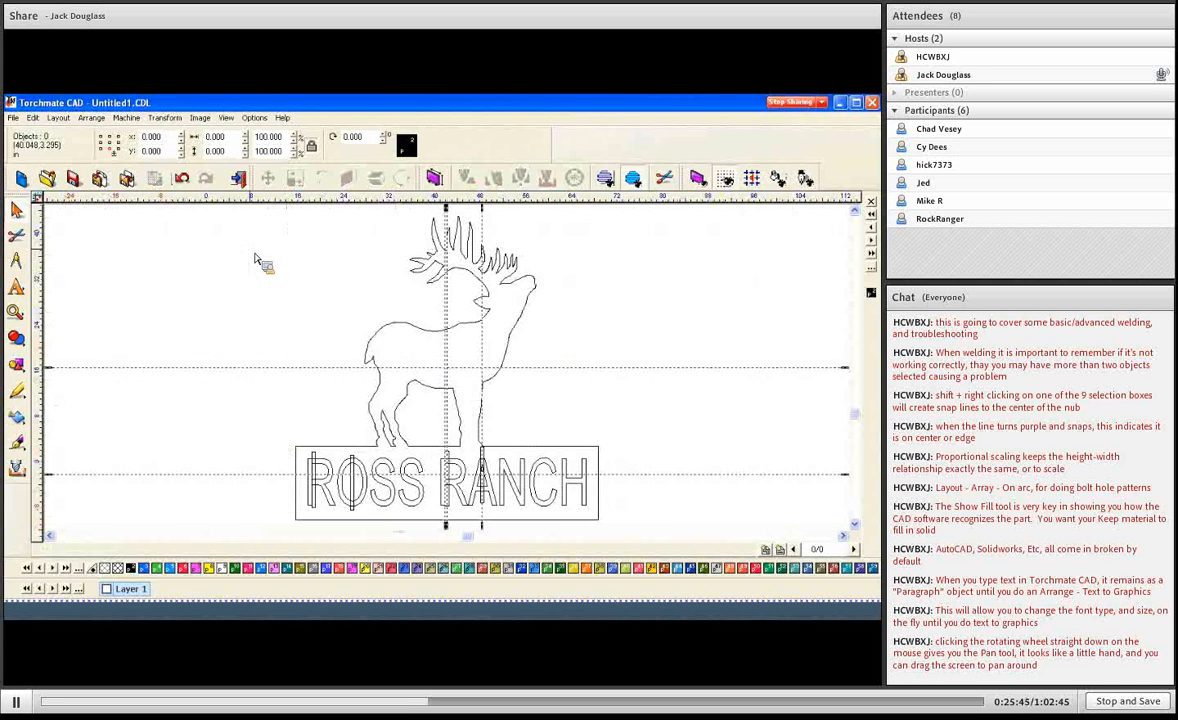
pyautogui.moveTo(241, 209)
pyautogui.mouseDown()
pyautogui.moveTo(331, 300)
pyautogui.moveTo(614, 517)
pyautogui.mouseUp()
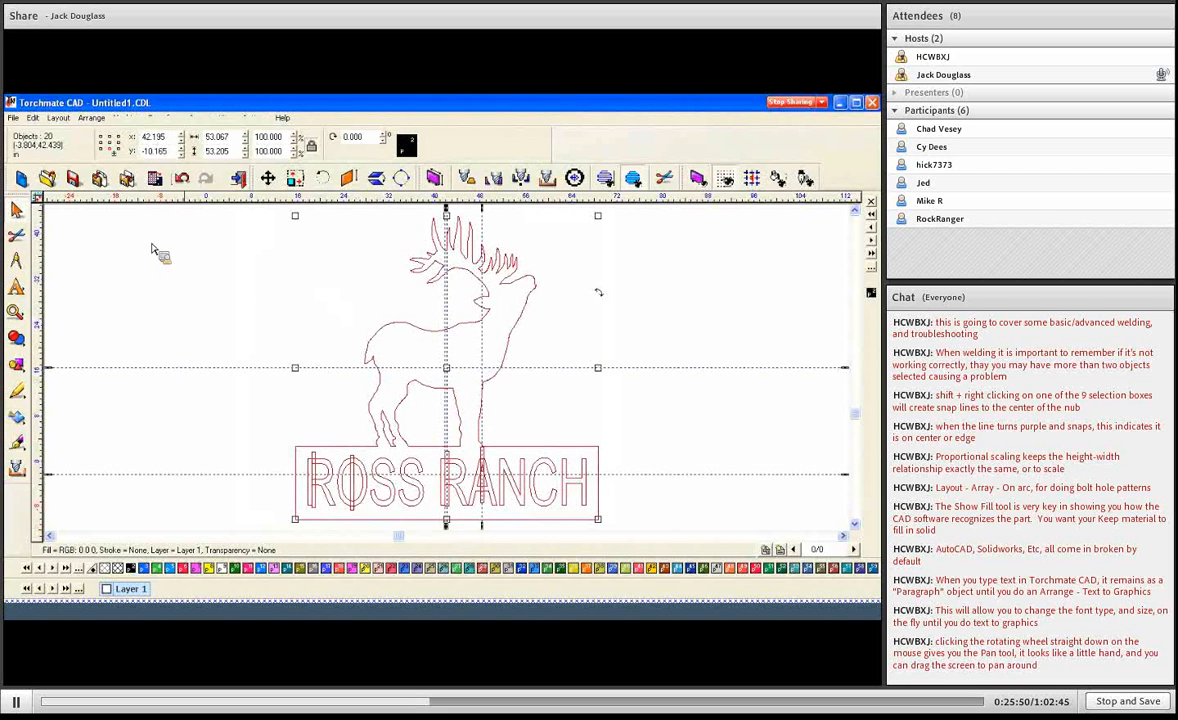
pyautogui.click(15, 338)
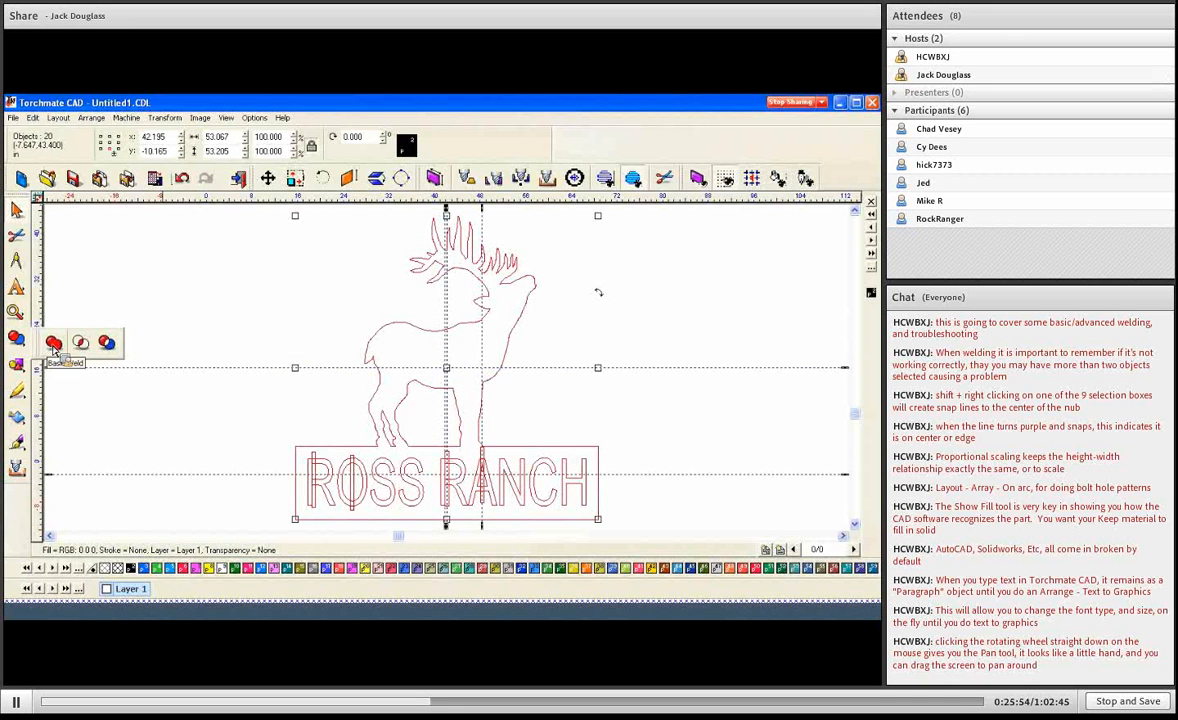
pyautogui.click(53, 344)
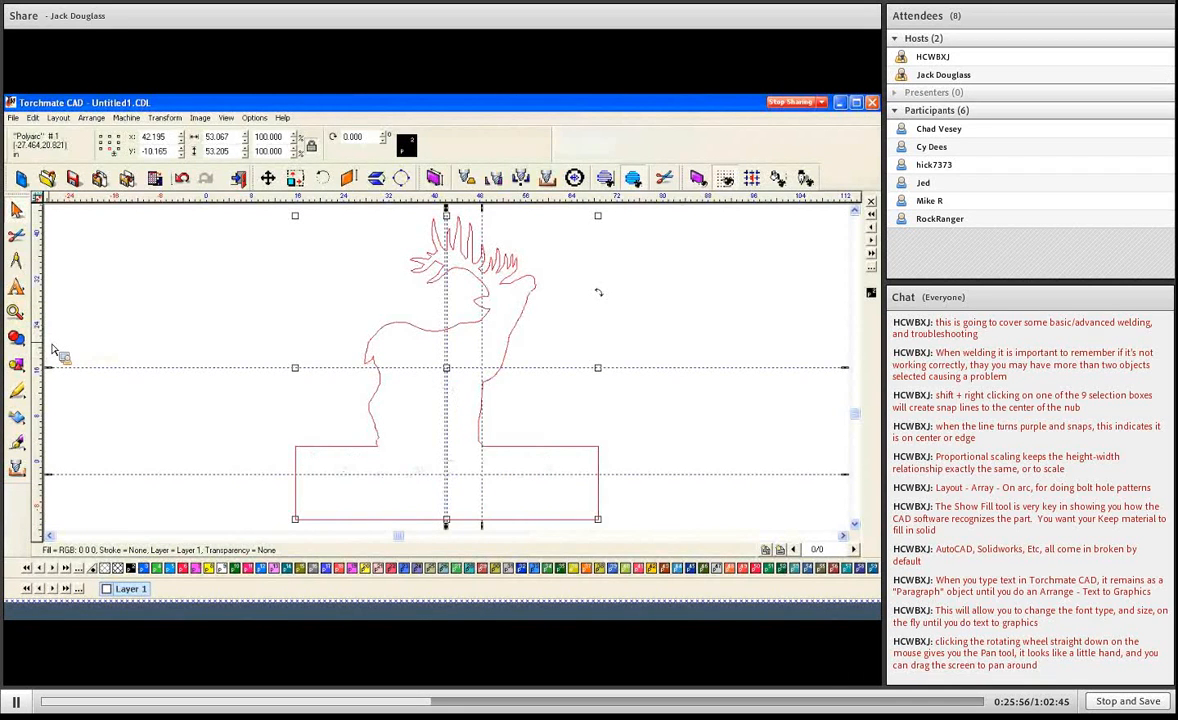
pyautogui.hotkey('ctrl', 'z')
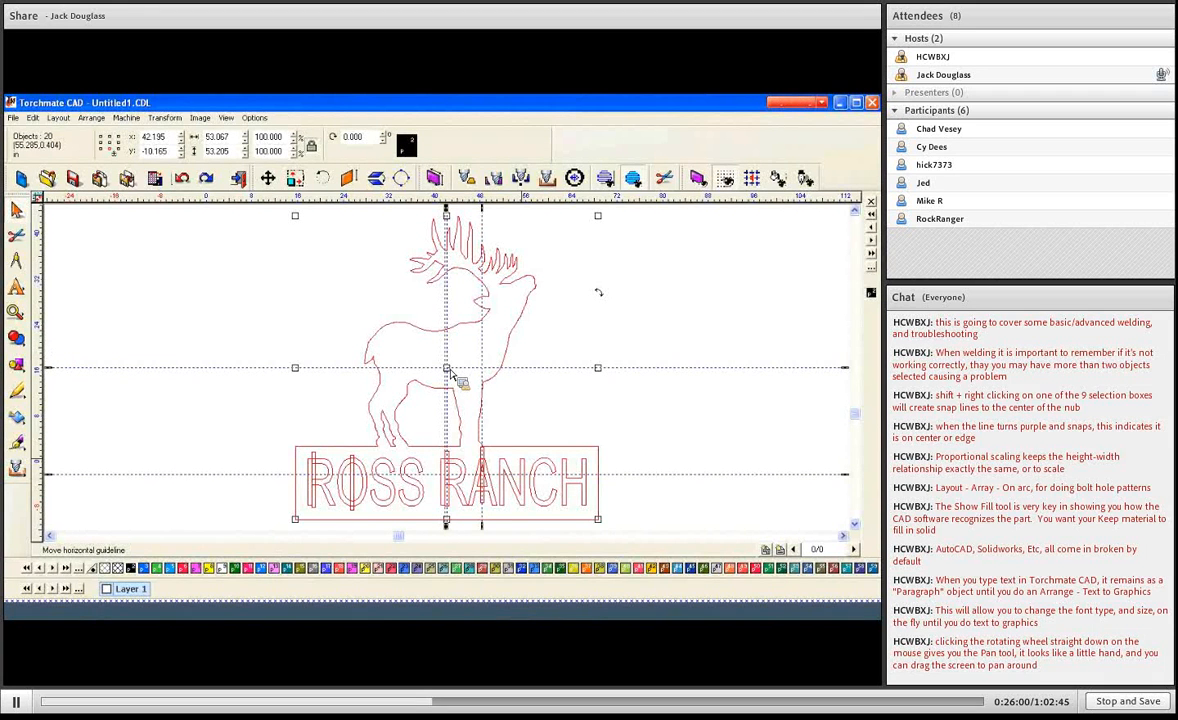
# Examine the A of RANCH up close and select only its inner triangle to tell it apart from the bridge rectangle
pyautogui.scroll(3, 452, 376)
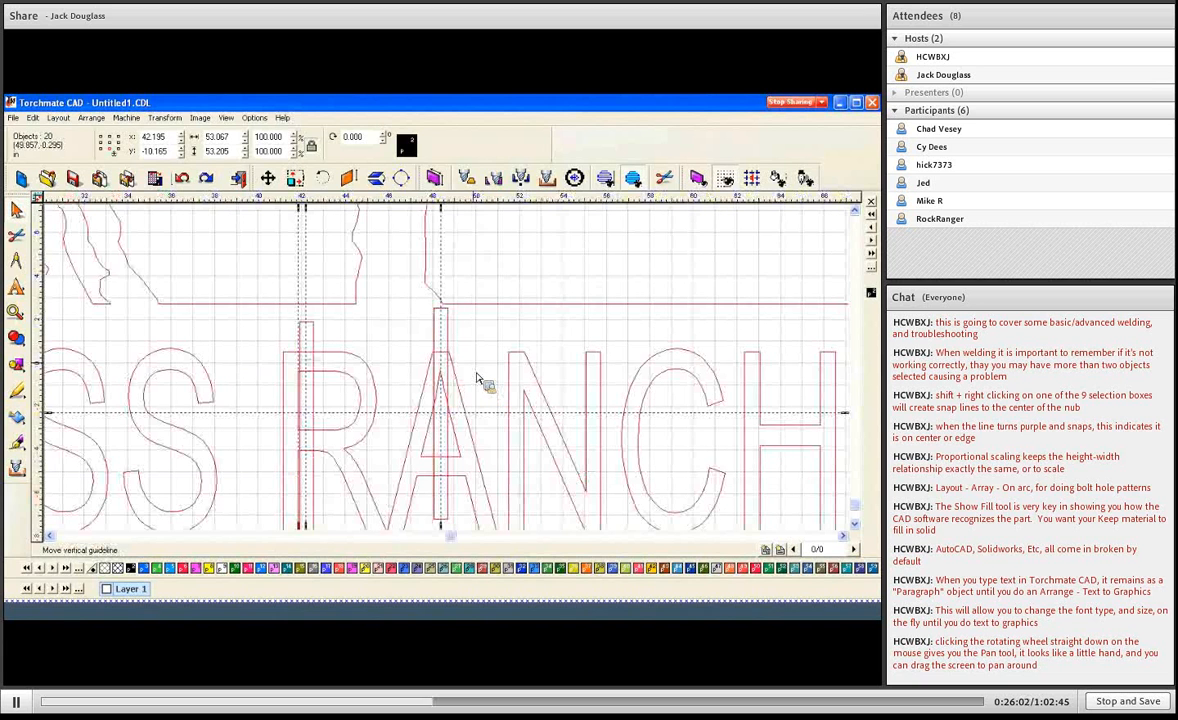
pyautogui.click(427, 406)
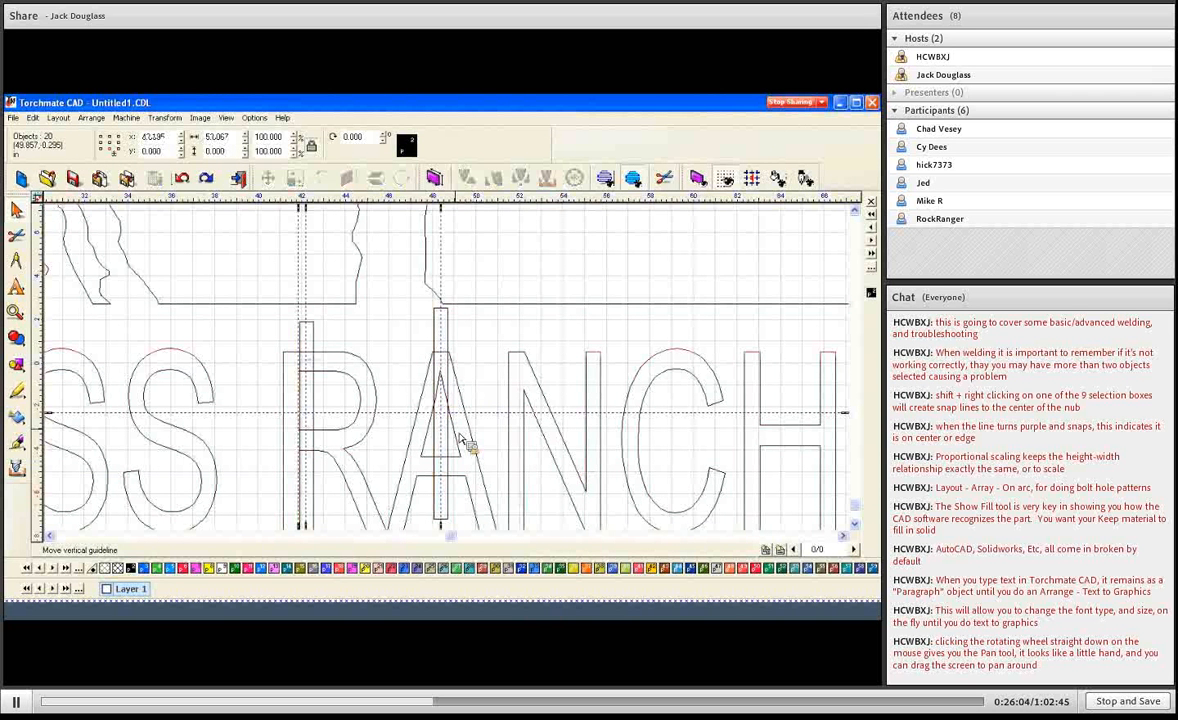
pyautogui.click(460, 433)
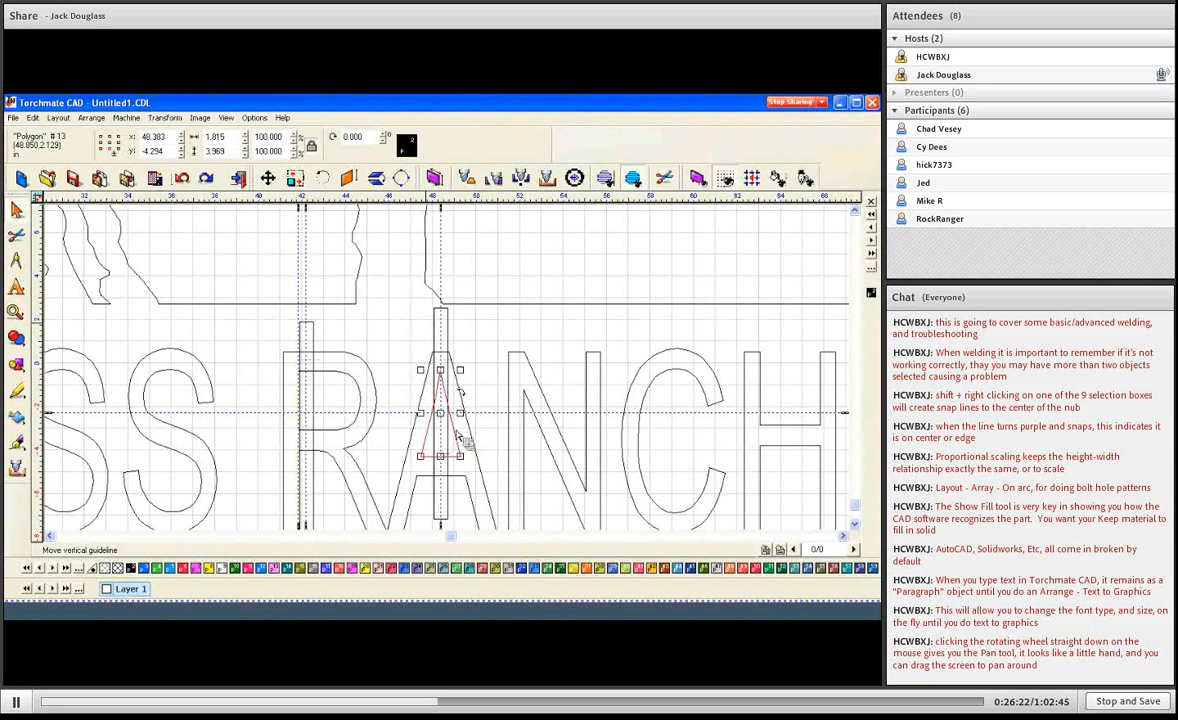
pyautogui.scroll(-3, 437, 371)
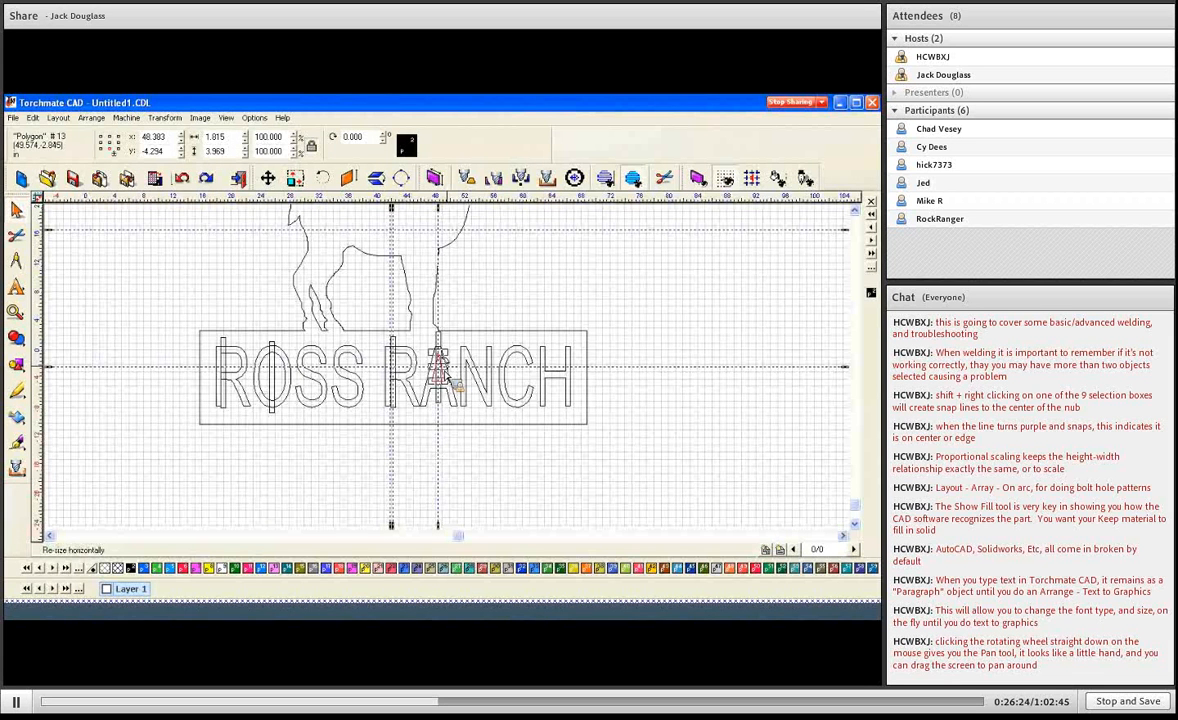
# Combine all letter outlines, their inner shapes and the elk sign outline with Make Path, leaving out the bridge rectangles and leg cutouts
pyautogui.click(268, 368)
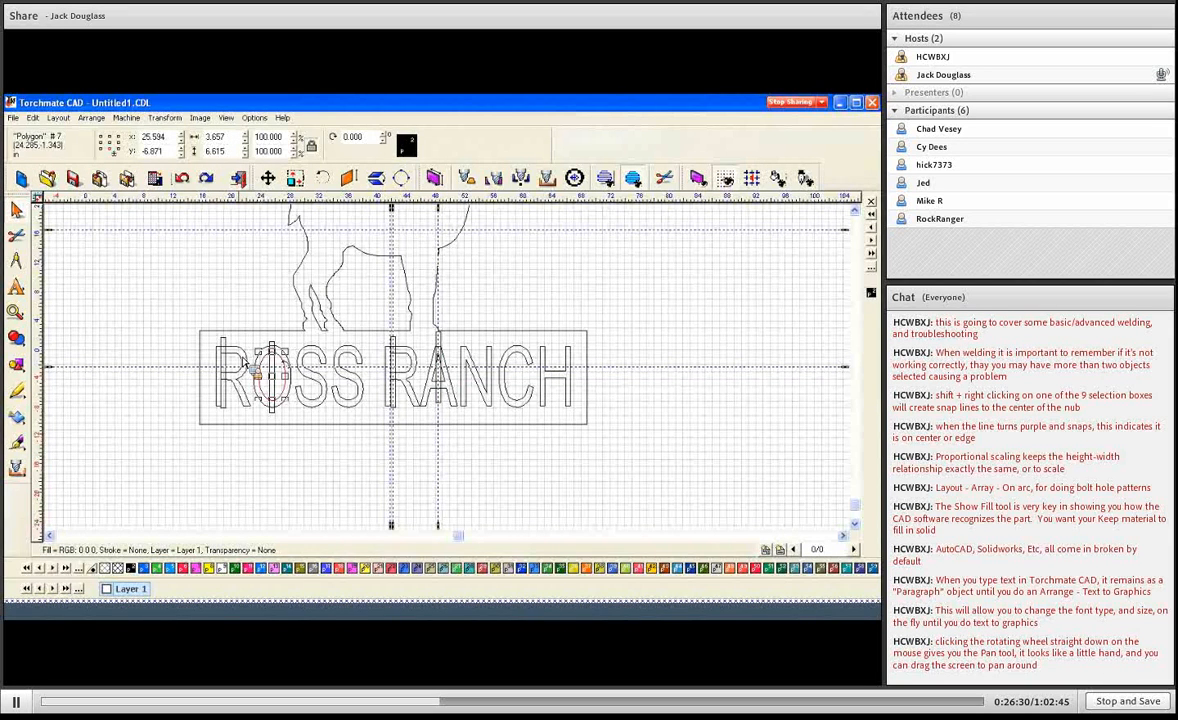
pyautogui.click(421, 380)
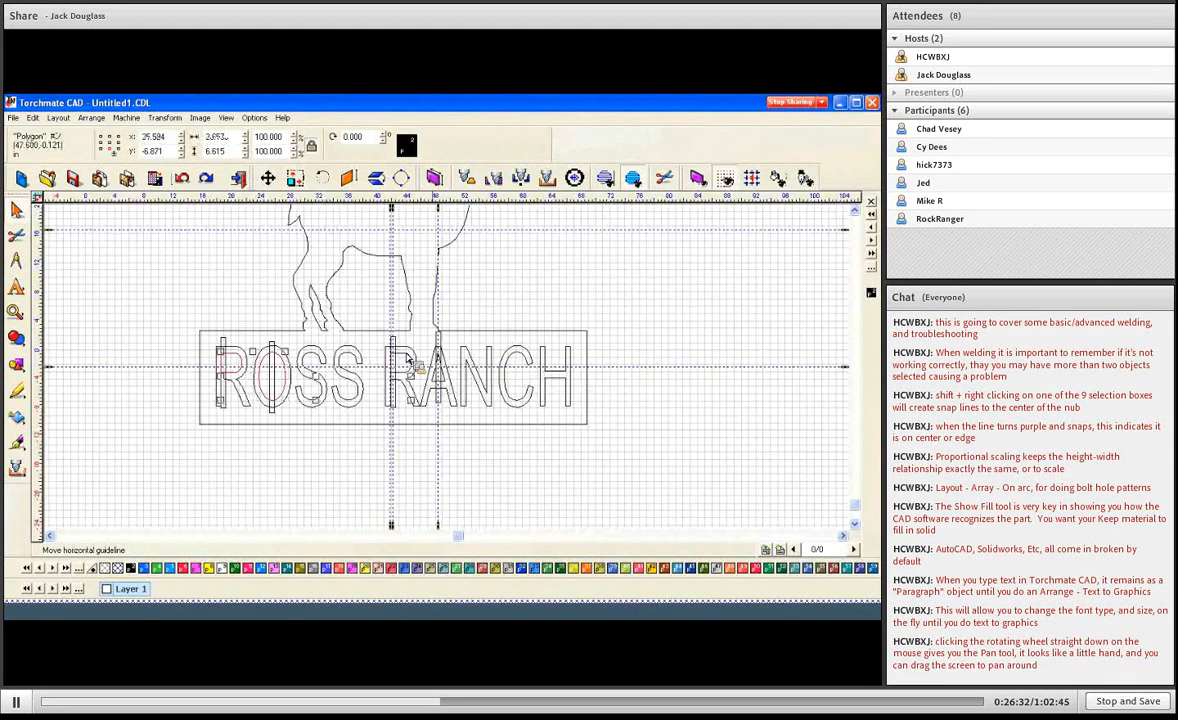
pyautogui.keyDown('shift'); pyautogui.click(445, 377); pyautogui.keyUp('shift')
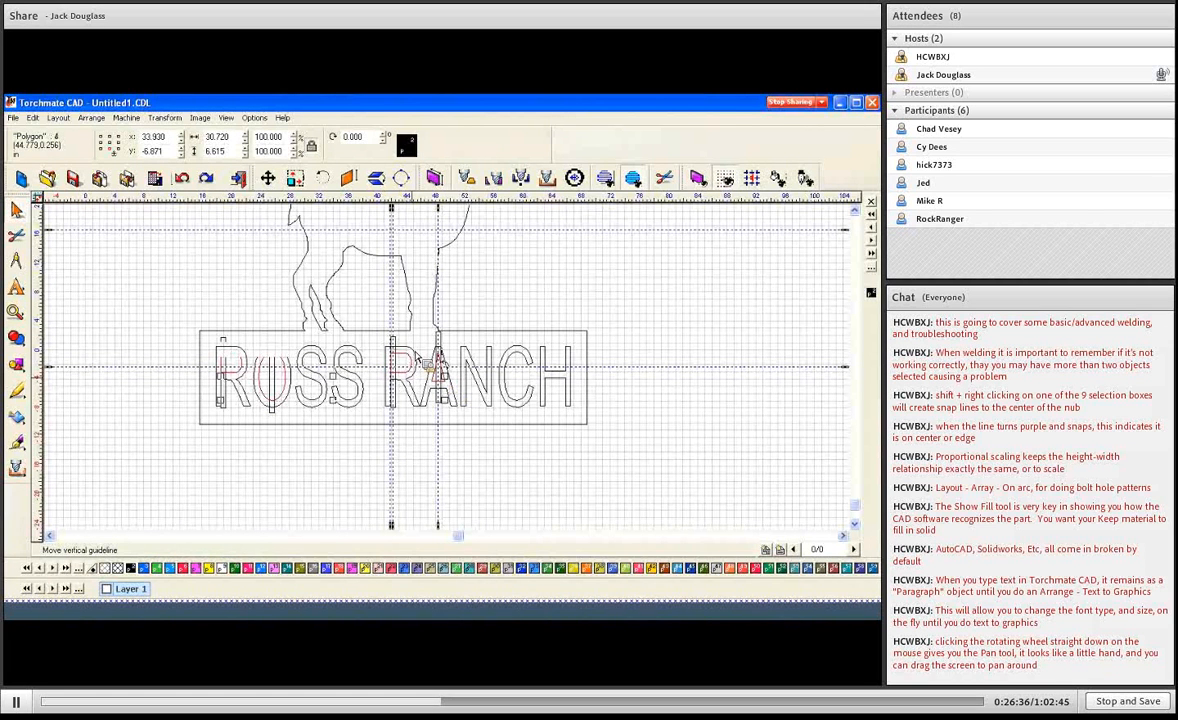
pyautogui.press('Delete')
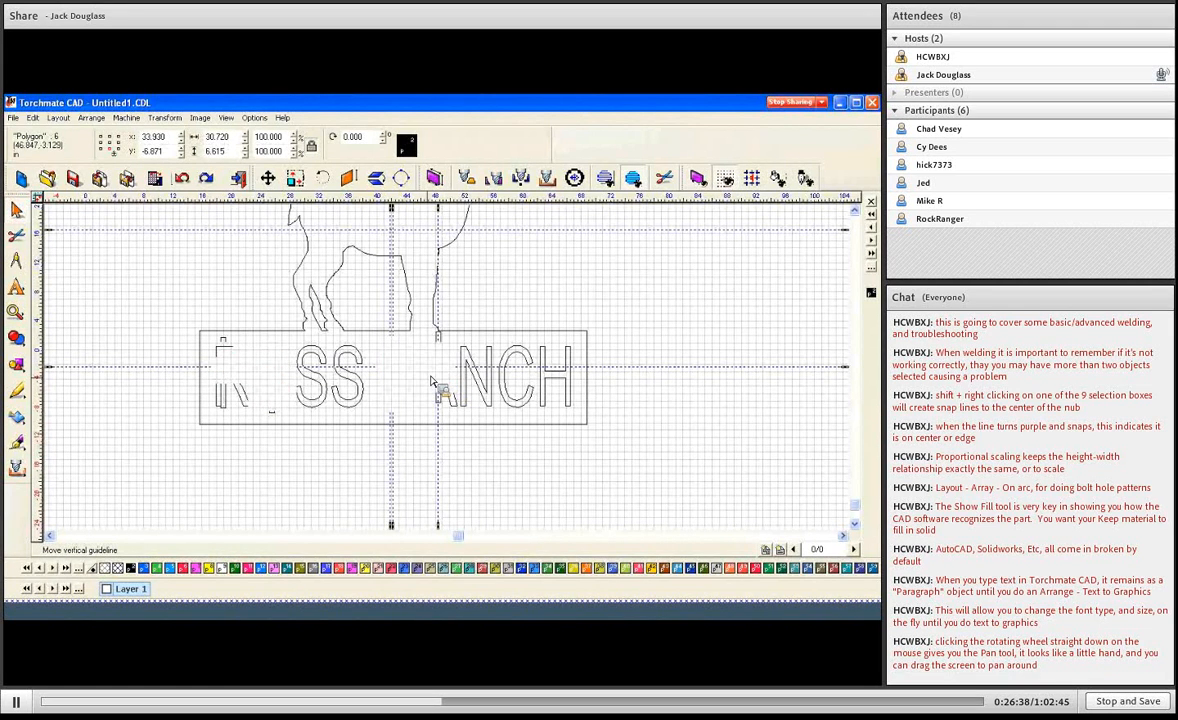
pyautogui.hotkey('ctrl', 'z')
pyautogui.keyDown('shift'); pyautogui.click(465, 396); pyautogui.keyUp('shift')
pyautogui.keyDown('shift'); pyautogui.click(529, 388); pyautogui.keyUp('shift')
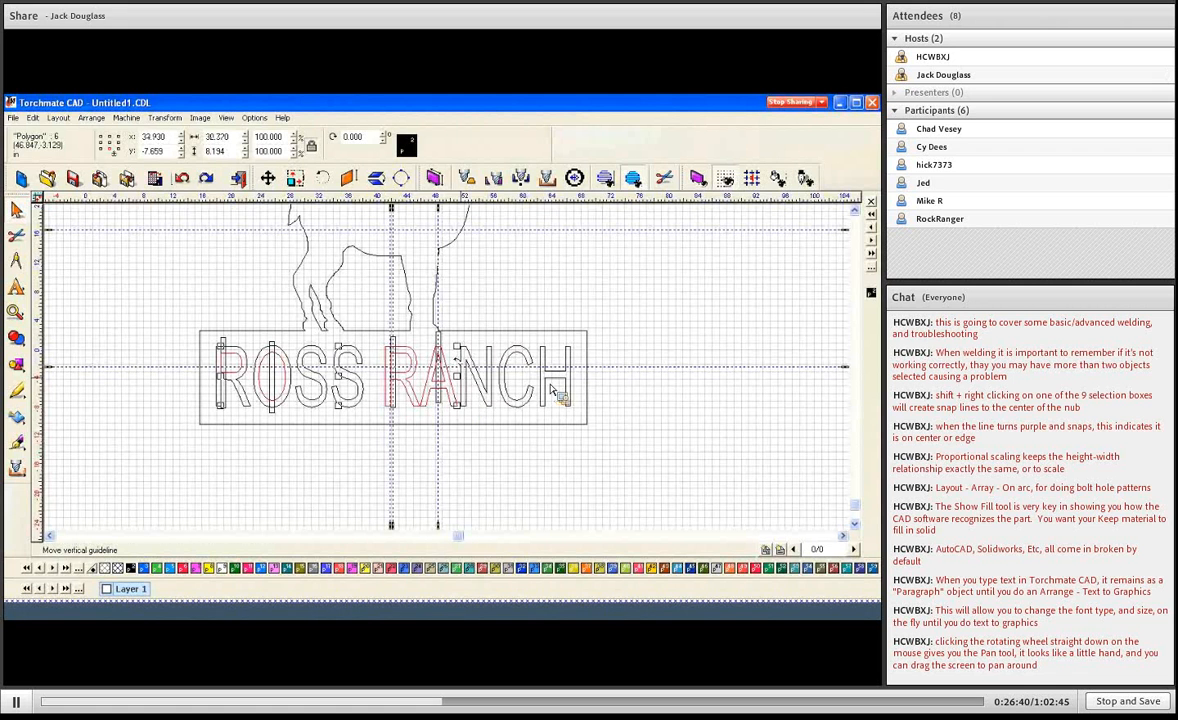
pyautogui.keyDown('shift'); pyautogui.click(550, 387); pyautogui.keyUp('shift')
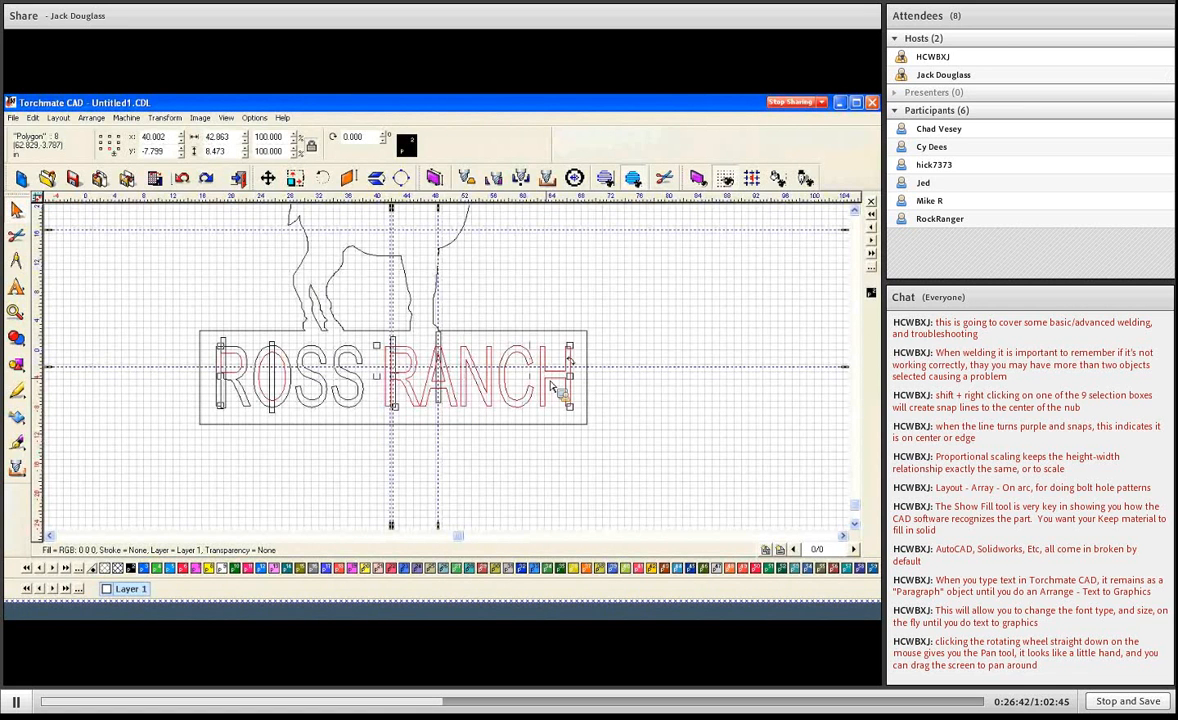
pyautogui.keyDown('shift'); pyautogui.click(246, 394); pyautogui.keyUp('shift')
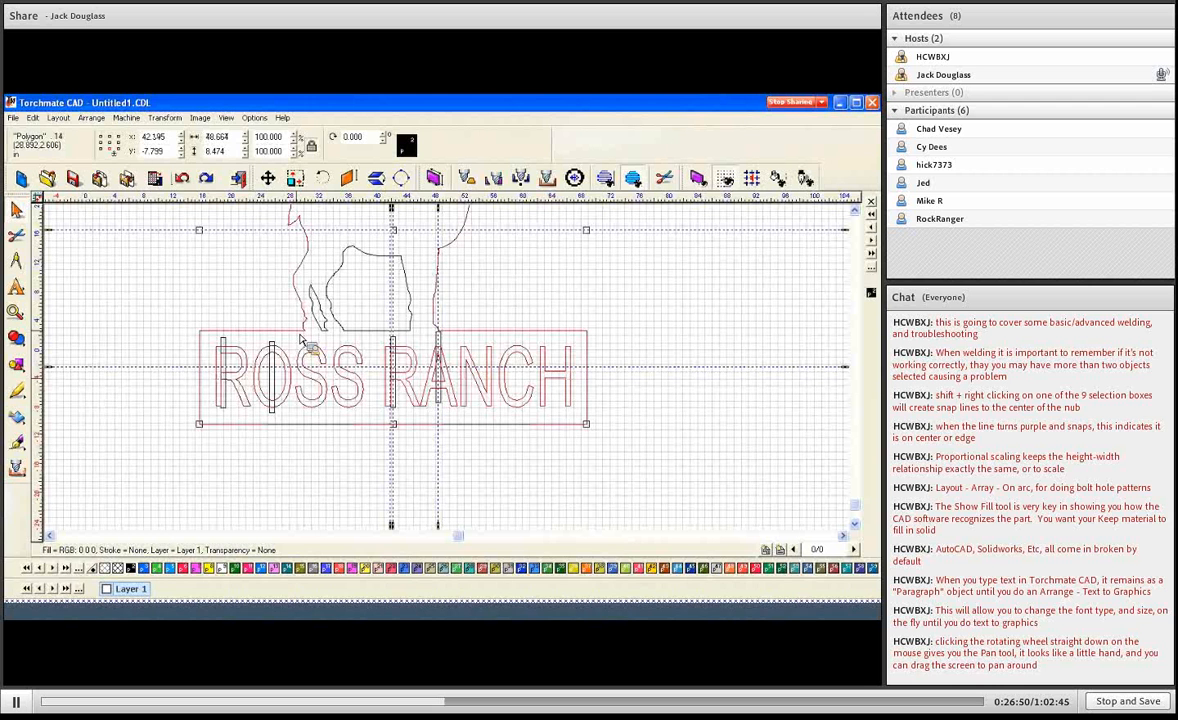
pyautogui.click(92, 117)
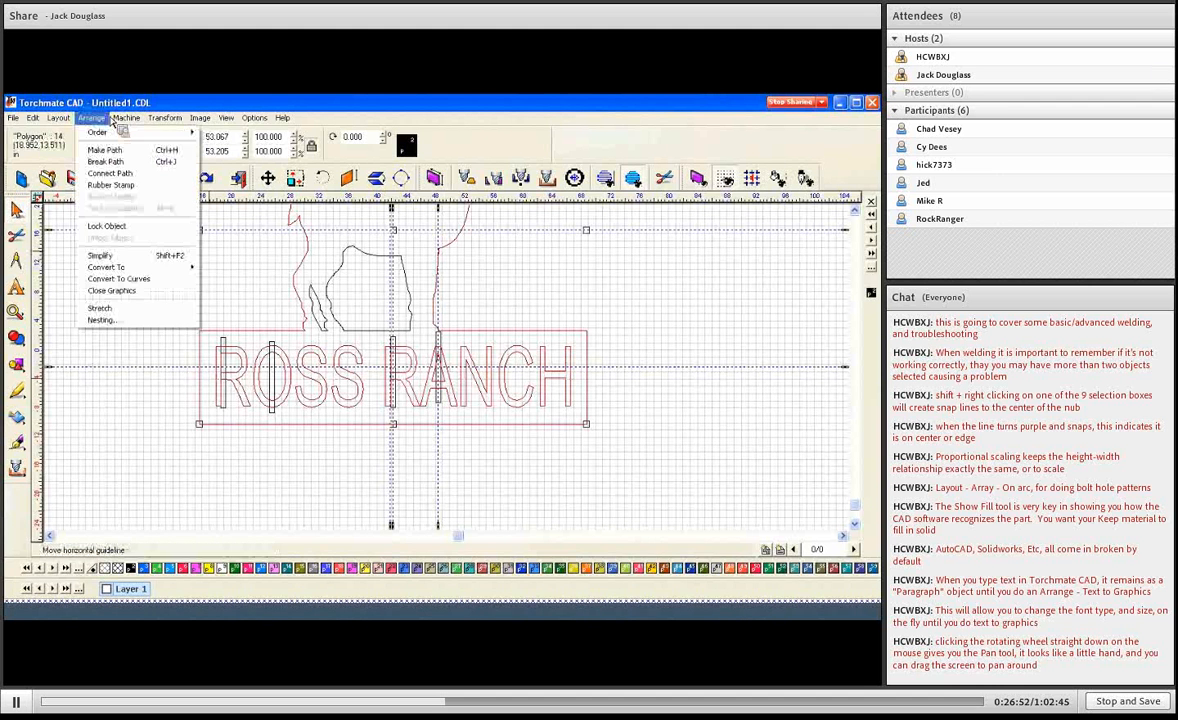
pyautogui.click(103, 150)
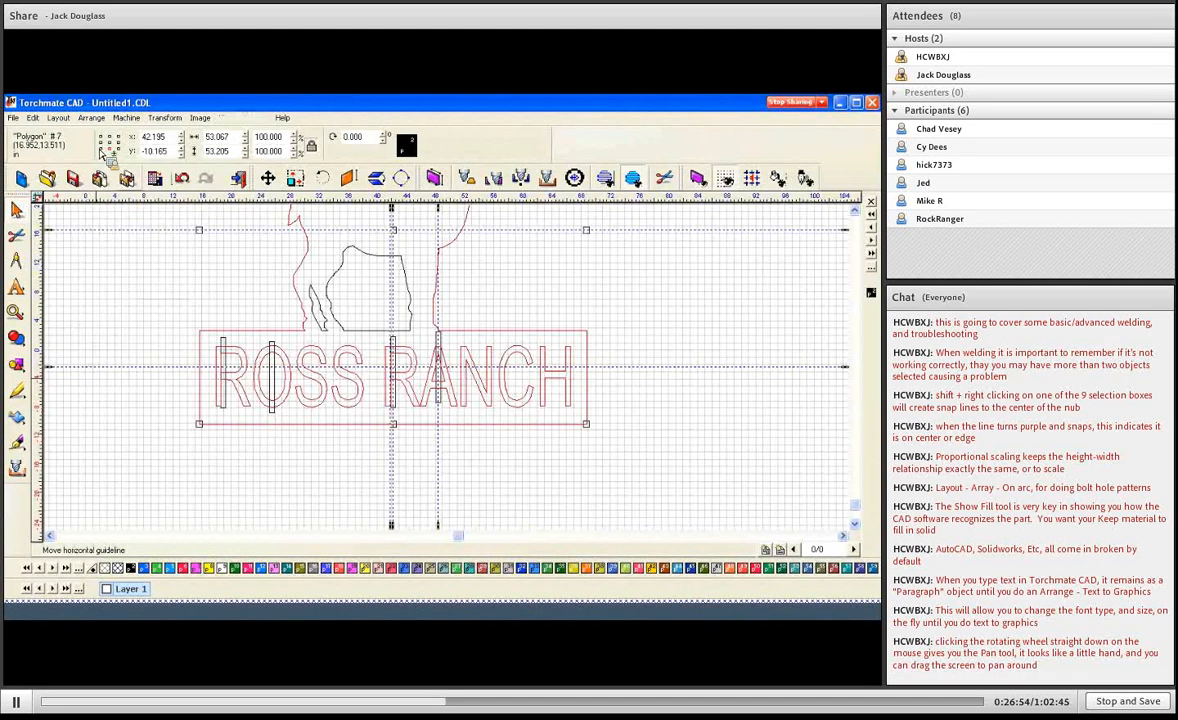
# Turn on Show Fill to check the solid areas of the whole sign, then return to outlines with the sign selected
pyautogui.press('Escape')
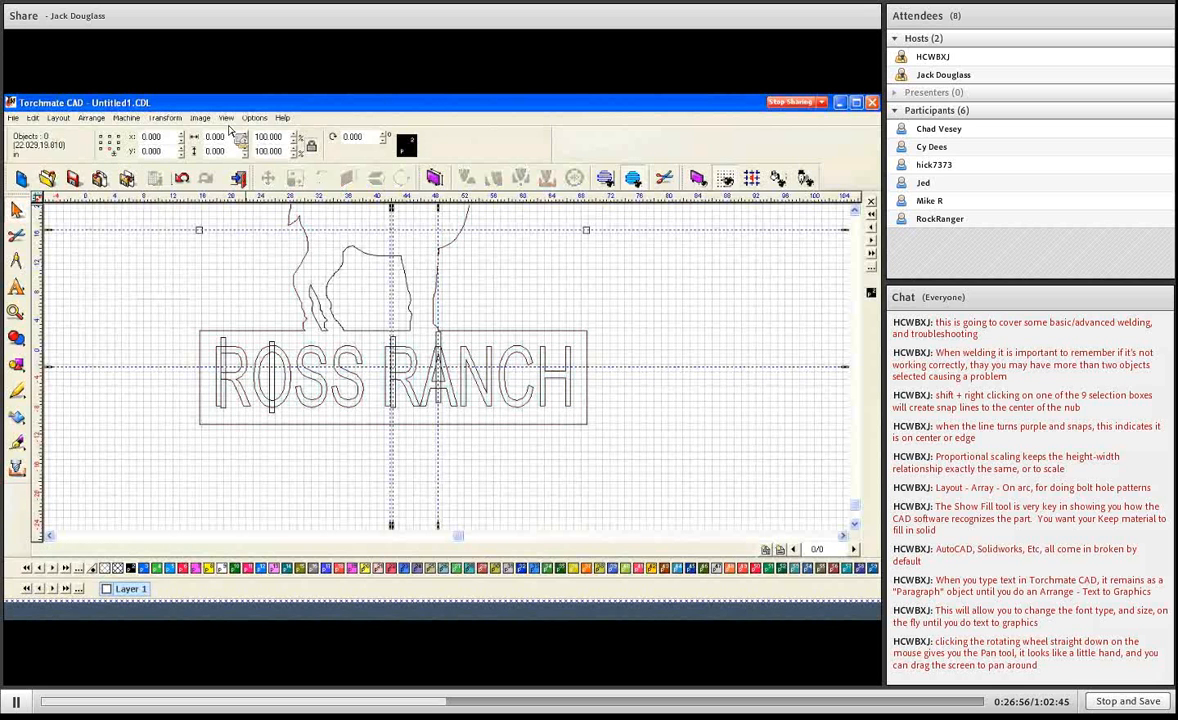
pyautogui.click(226, 117)
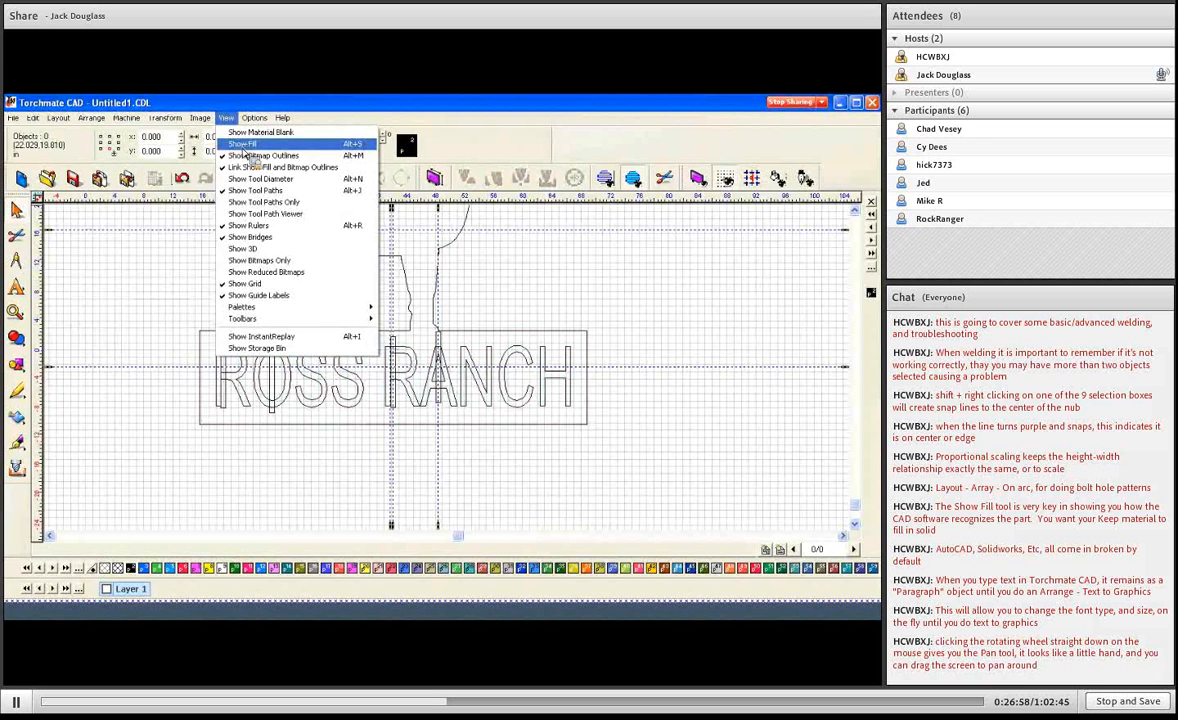
pyautogui.click(242, 145)
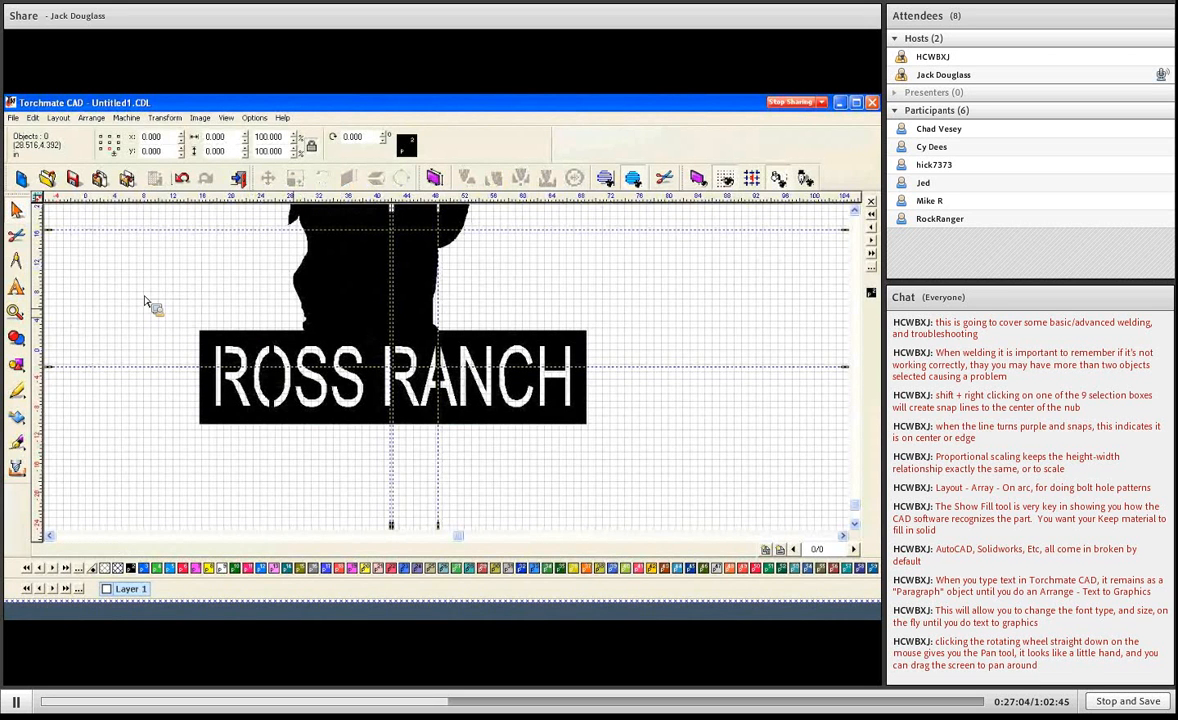
pyautogui.press('F4')
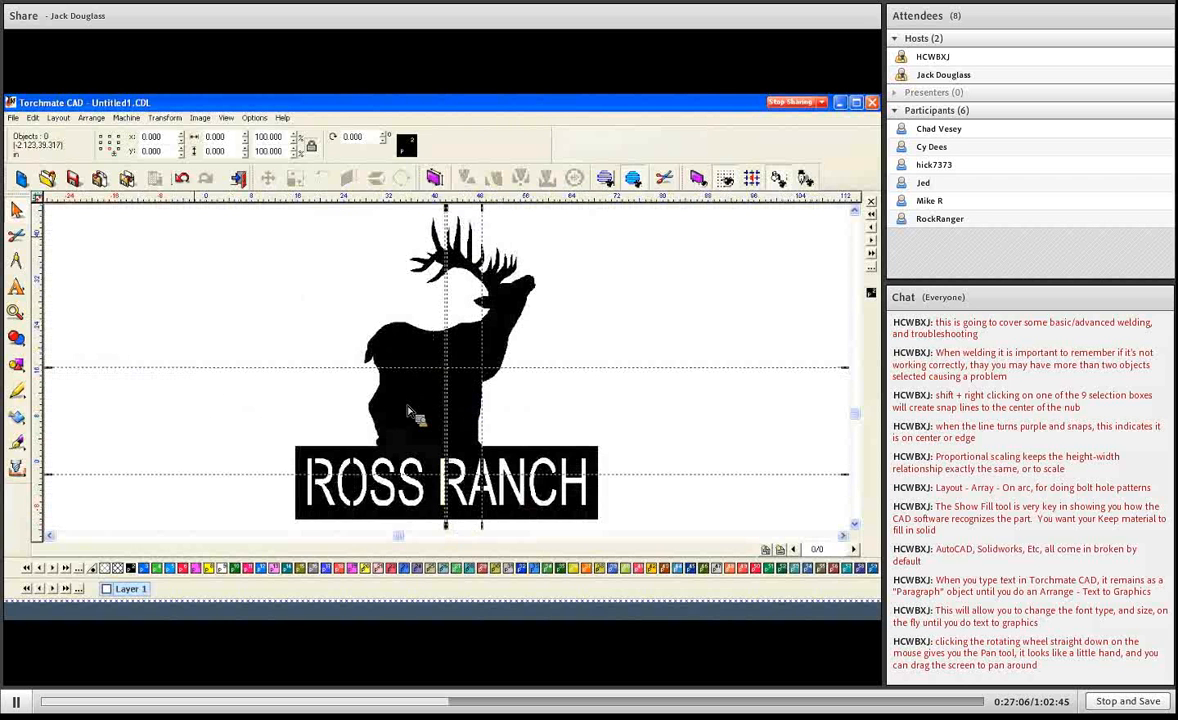
pyautogui.click(414, 370)
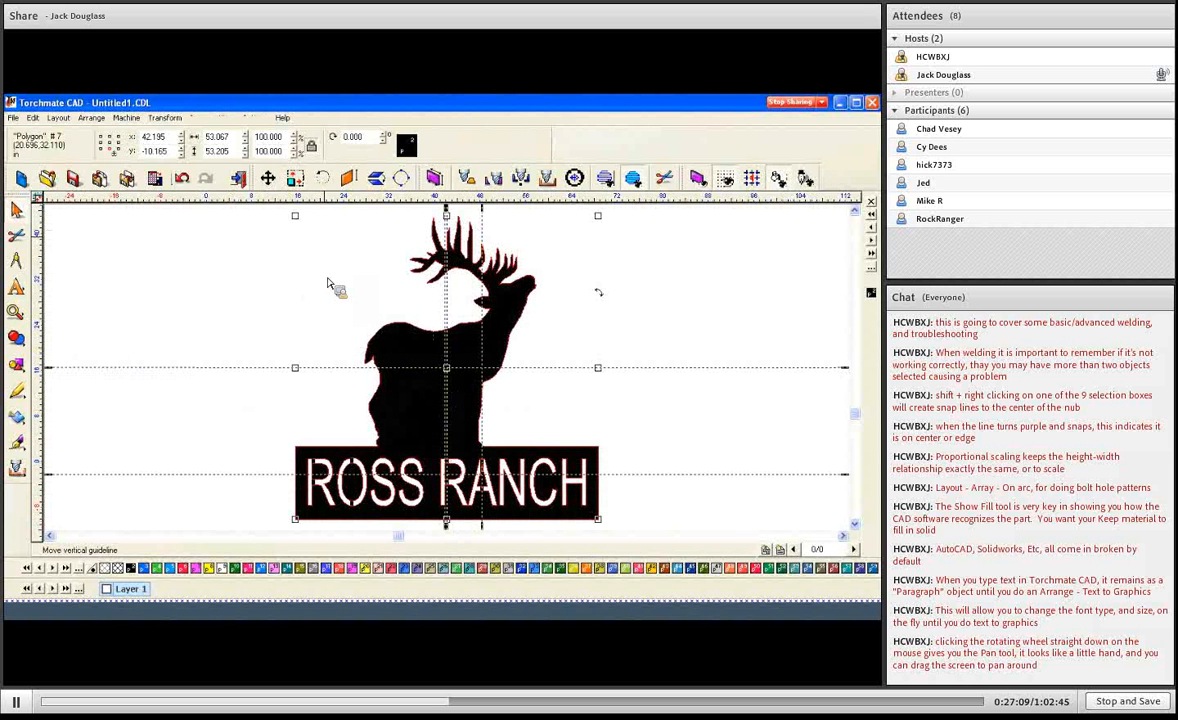
pyautogui.click(226, 117)
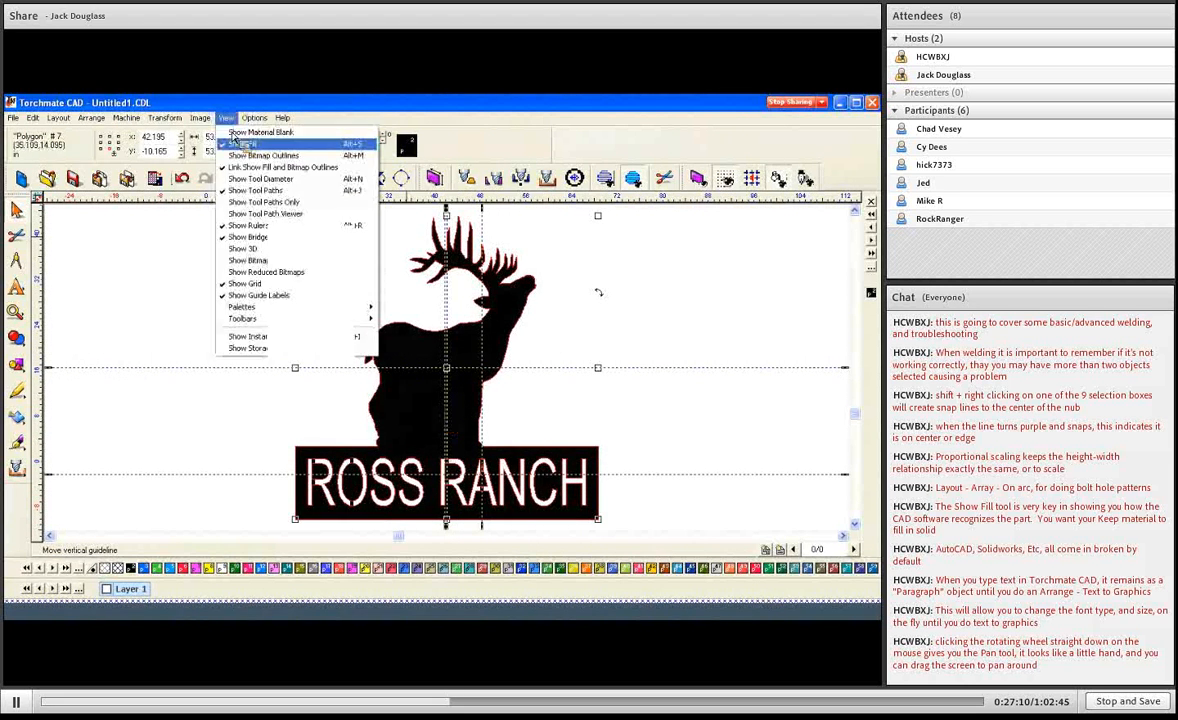
pyautogui.click(240, 143)
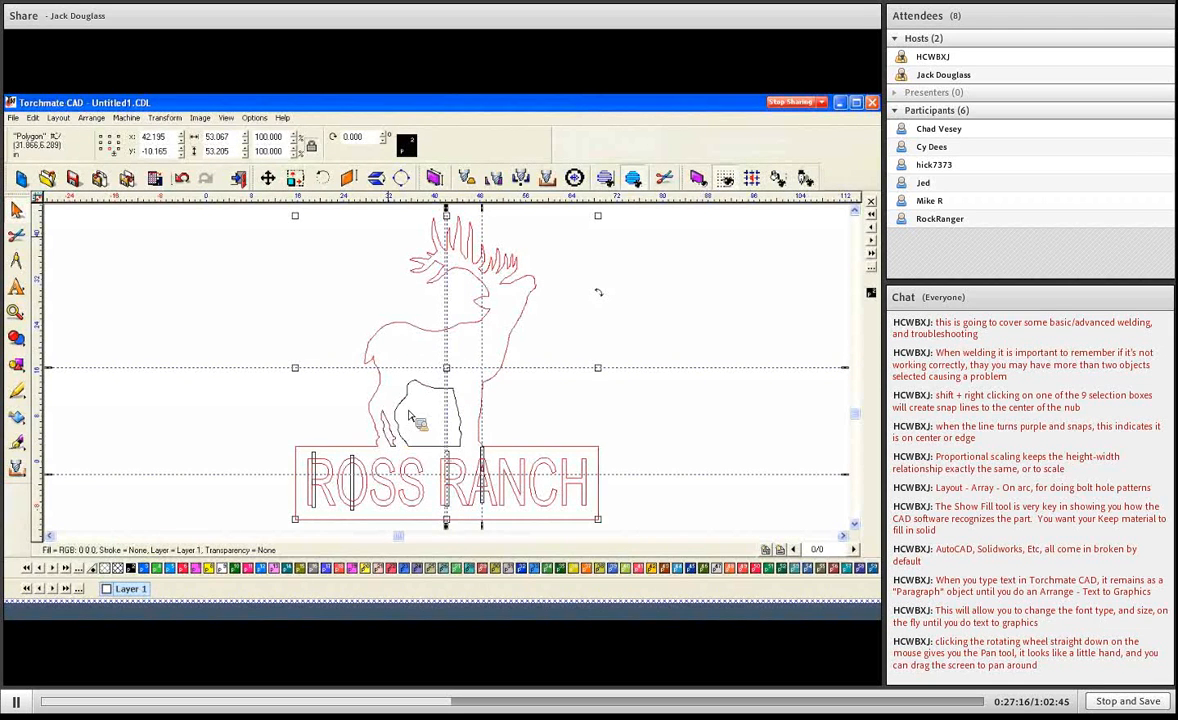
# Try Make Path on the sign outline together with the two leg cutouts, check it with Show Fill, and undo the path
pyautogui.click(86, 121)
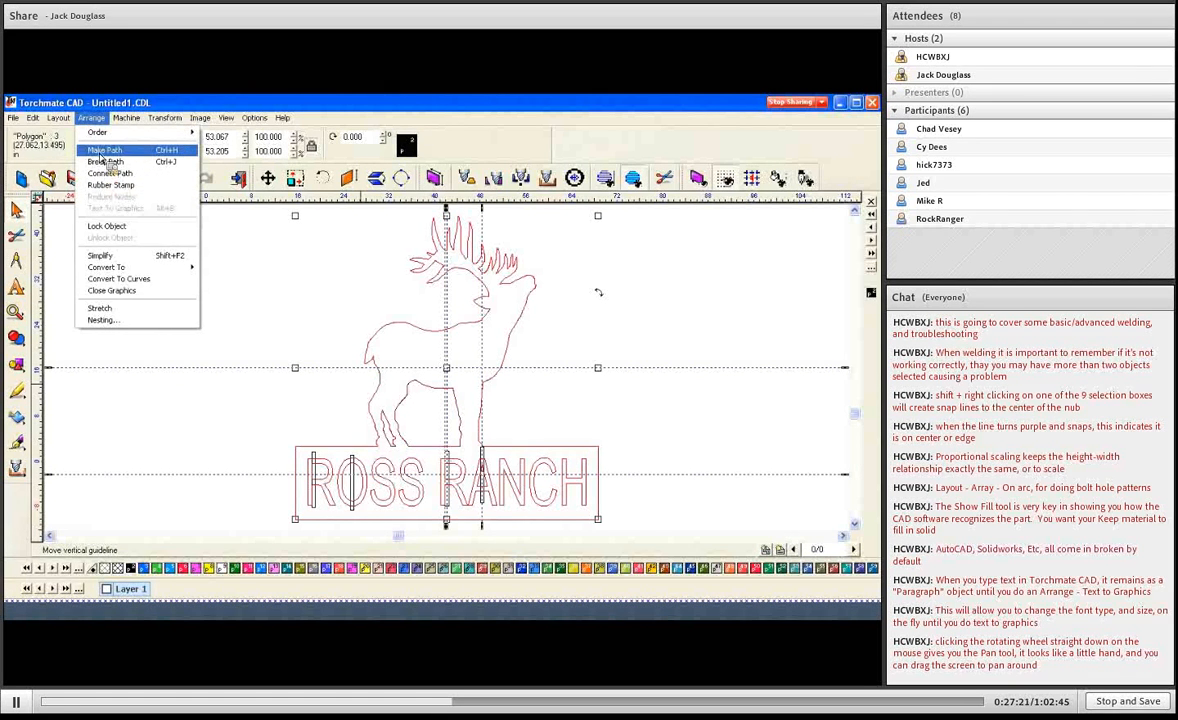
pyautogui.click(100, 154)
pyautogui.click(226, 117)
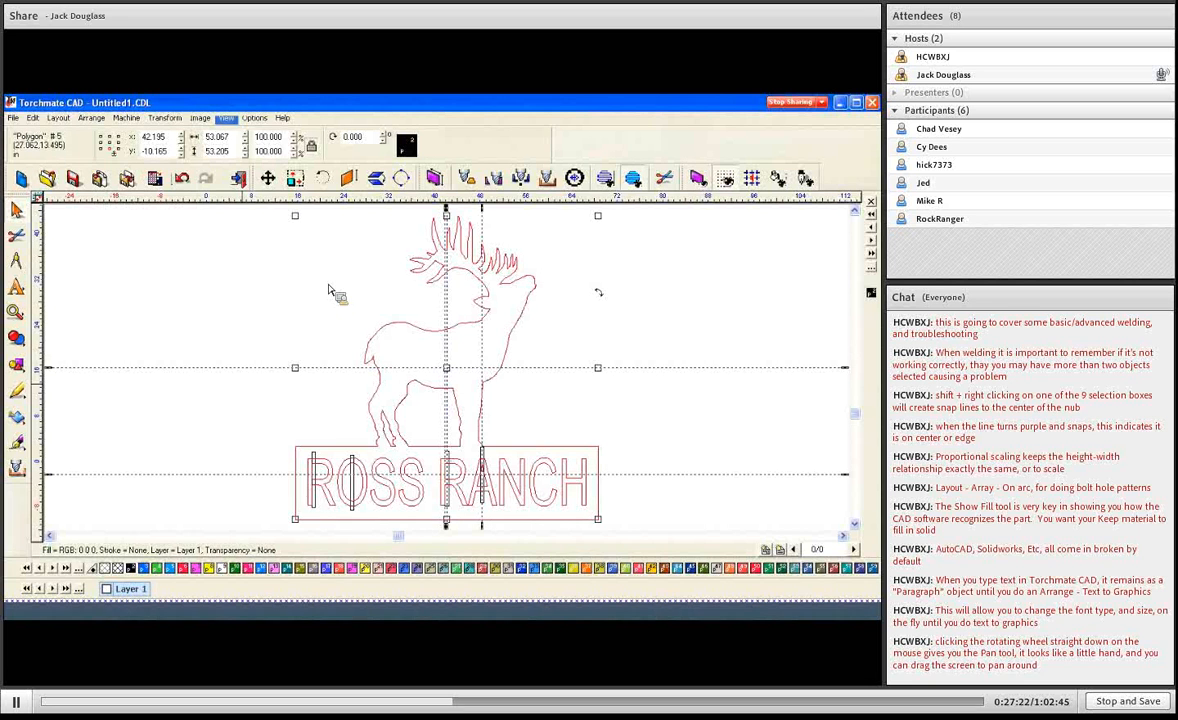
pyautogui.click(240, 151)
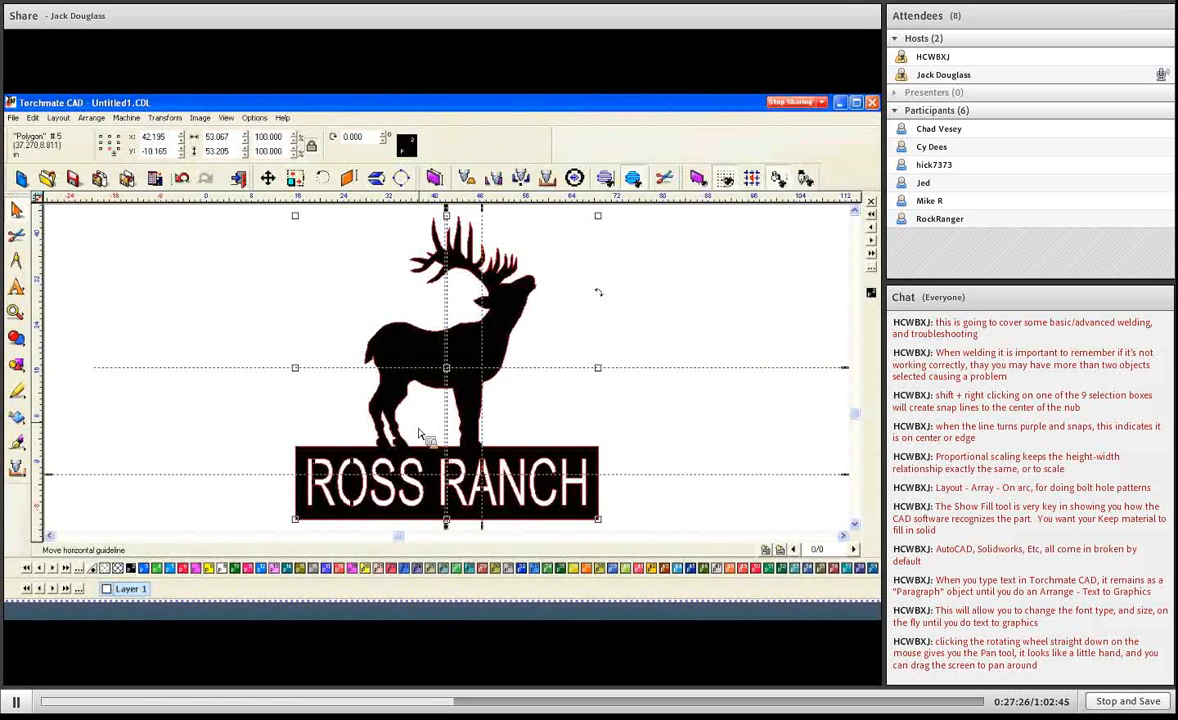
pyautogui.click(297, 423)
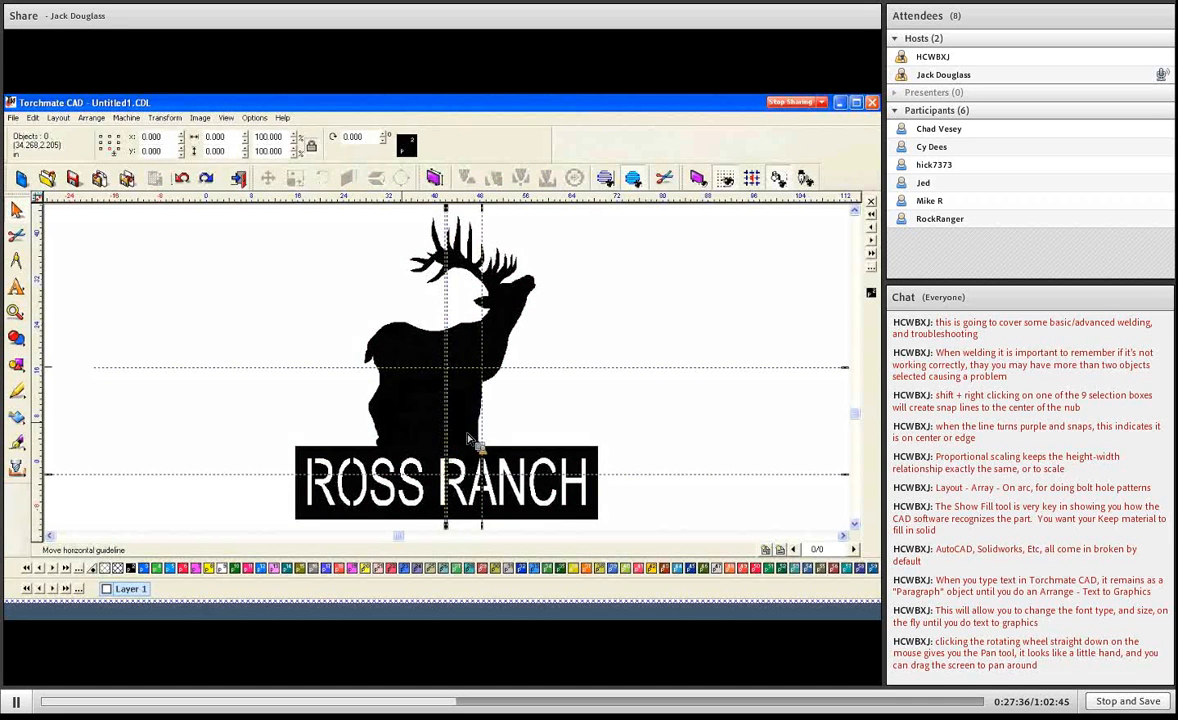
# Hide the fill and combine the sign outline with the two cutouts between the elk's legs using Make Path
pyautogui.click(226, 117)
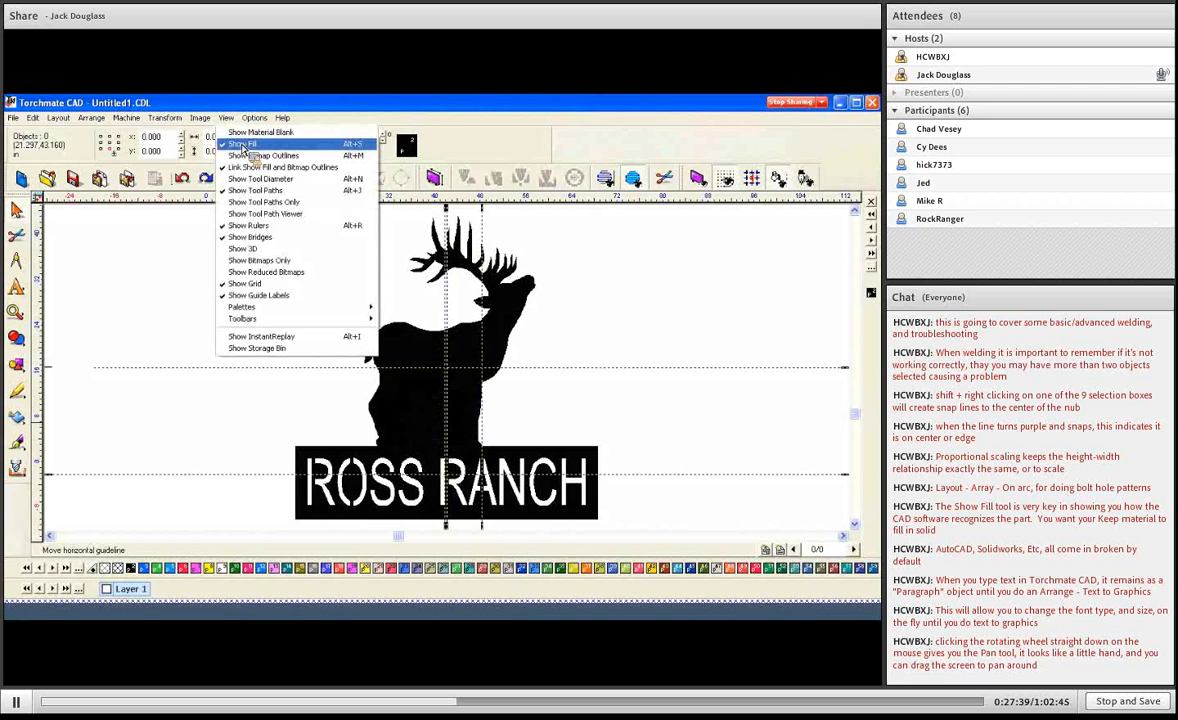
pyautogui.click(242, 145)
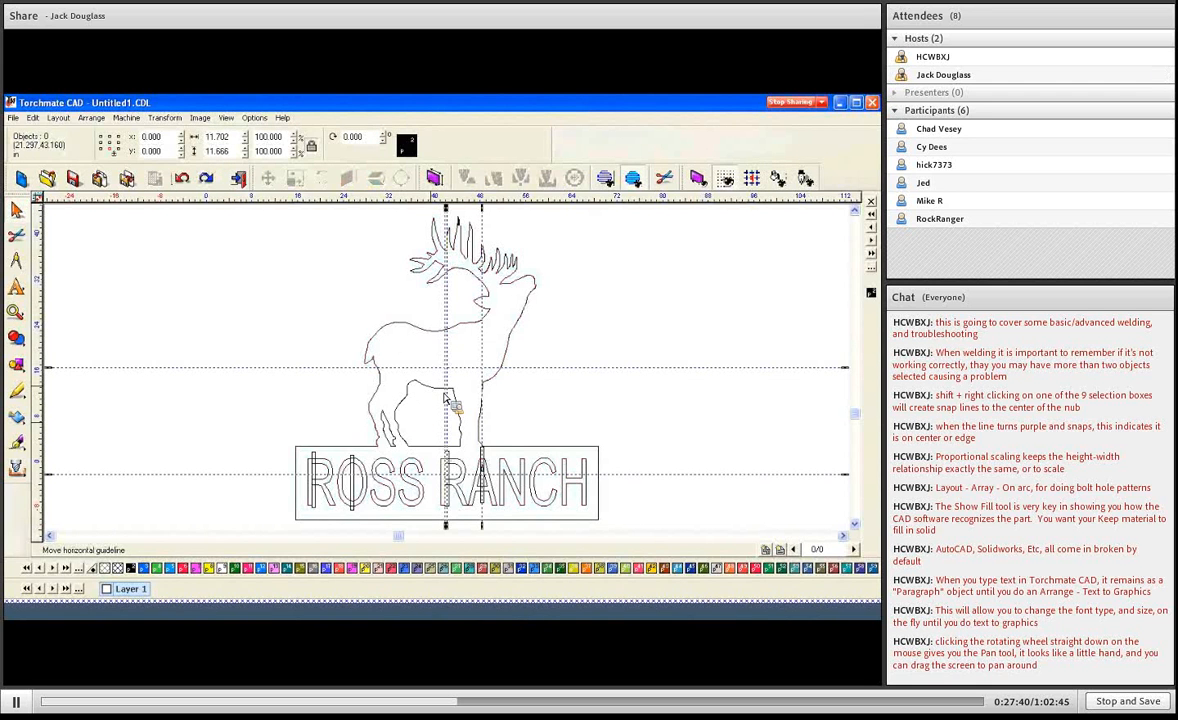
pyautogui.click(452, 397)
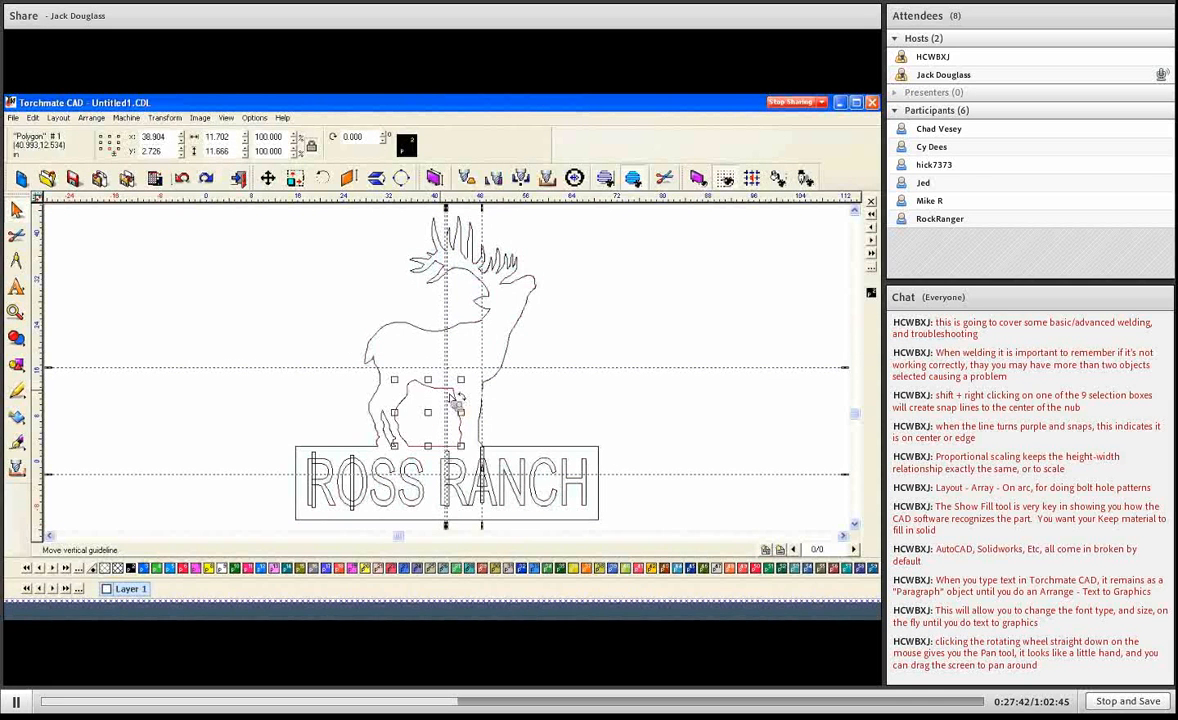
pyautogui.click(458, 325)
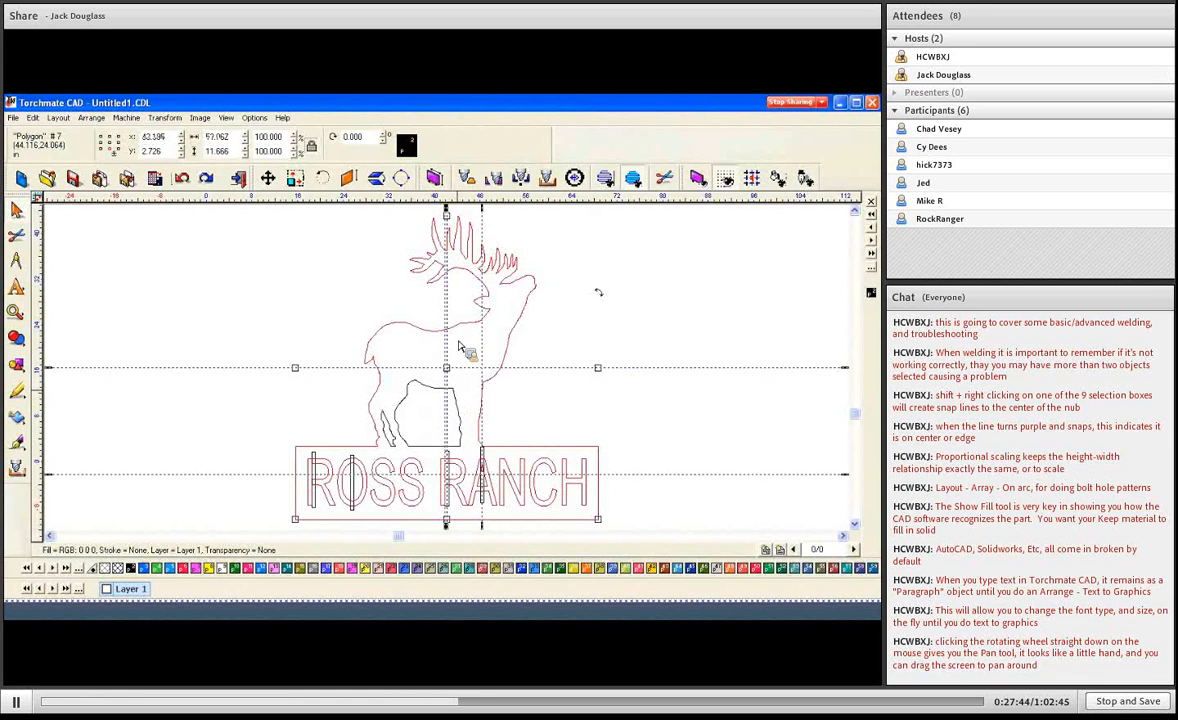
pyautogui.click(433, 418)
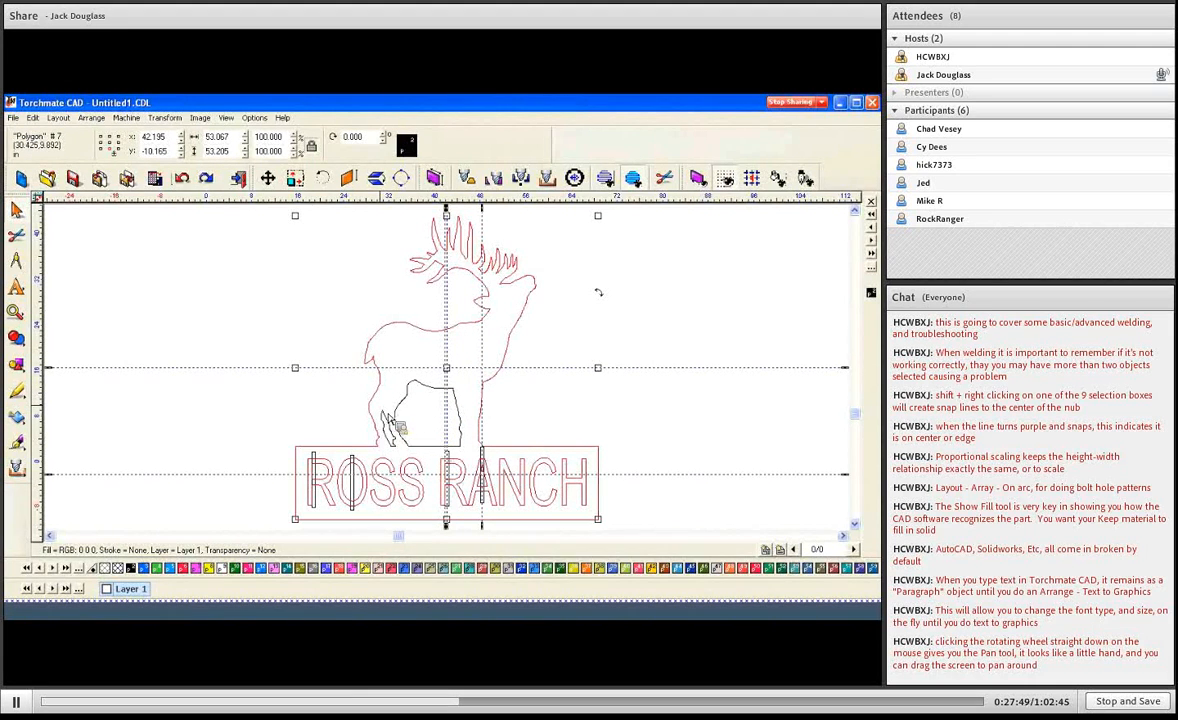
pyautogui.click(210, 185)
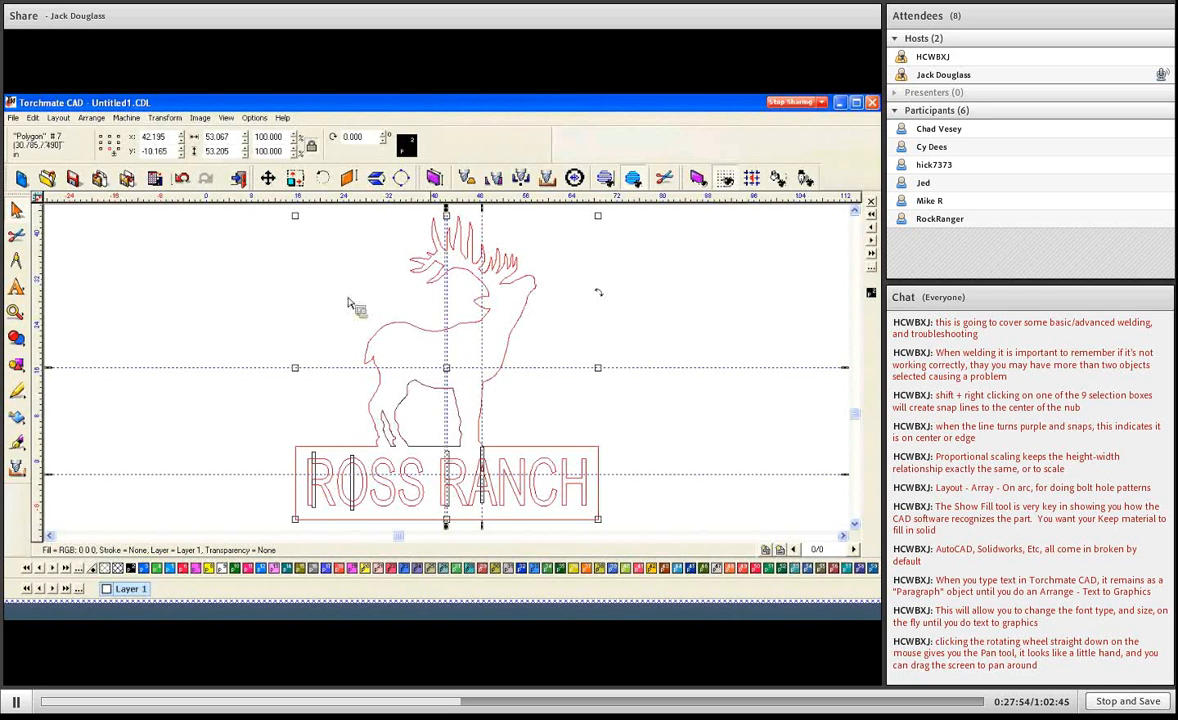
# Check the elk's leg openings and the lettering with Show Fill, and switch back to the outline view
pyautogui.click(226, 117)
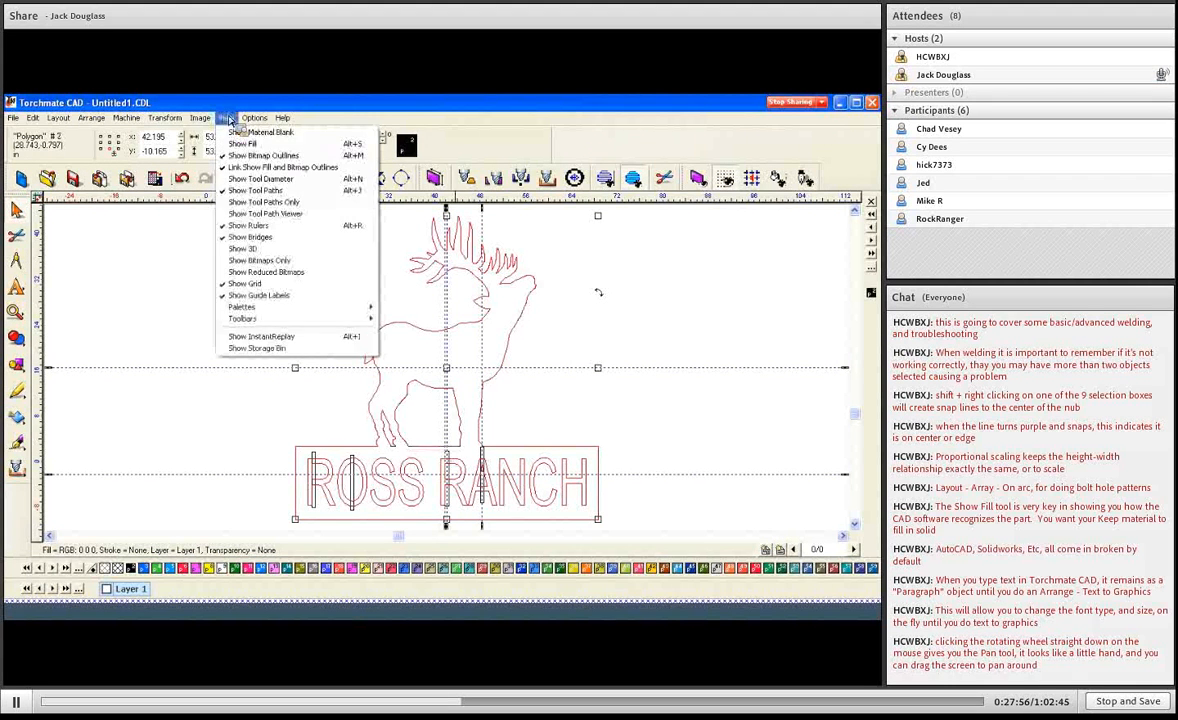
pyautogui.click(245, 197)
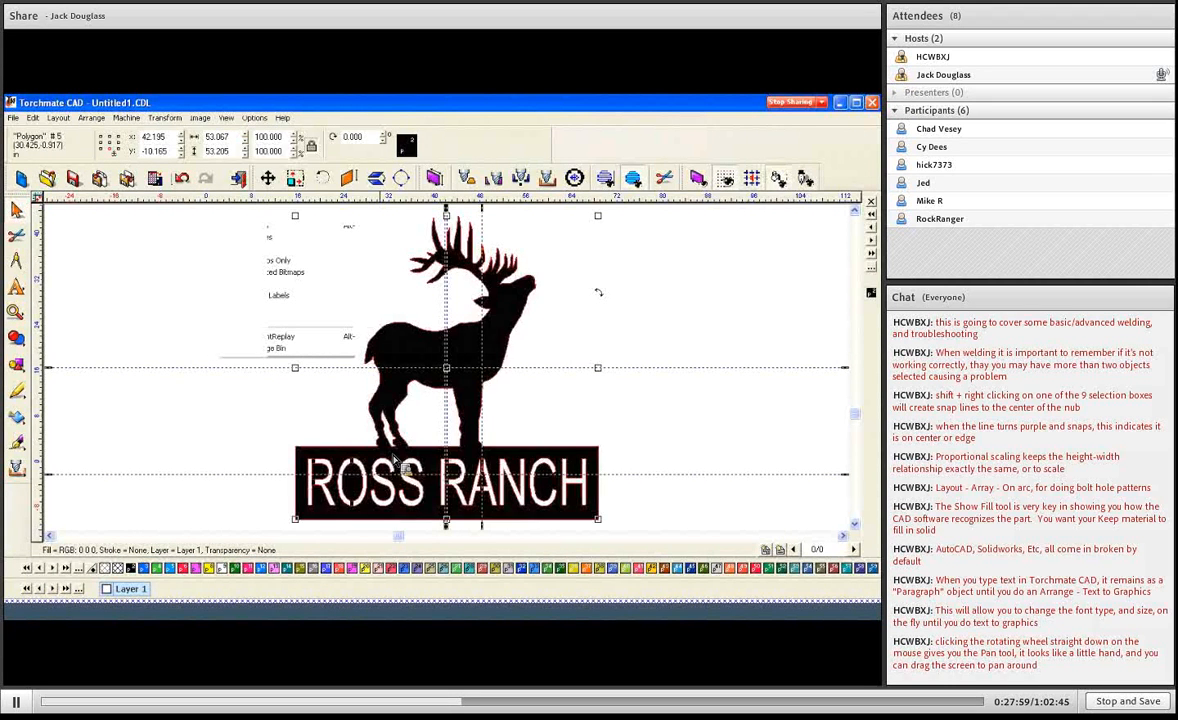
pyautogui.click(226, 117)
pyautogui.click(245, 197)
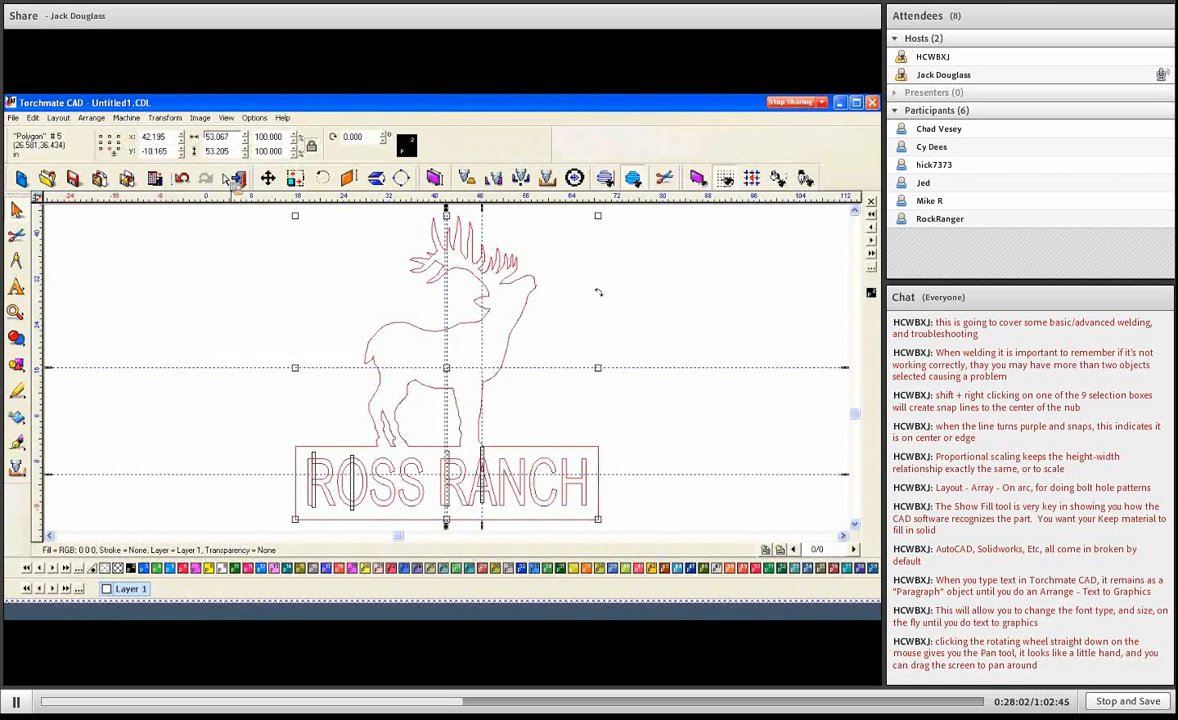
# Weld the elk, the sign base, the ROSS RANCH lettering and the thin bridge rectangles into one shape and check the bridged letters
pyautogui.click(33, 117)
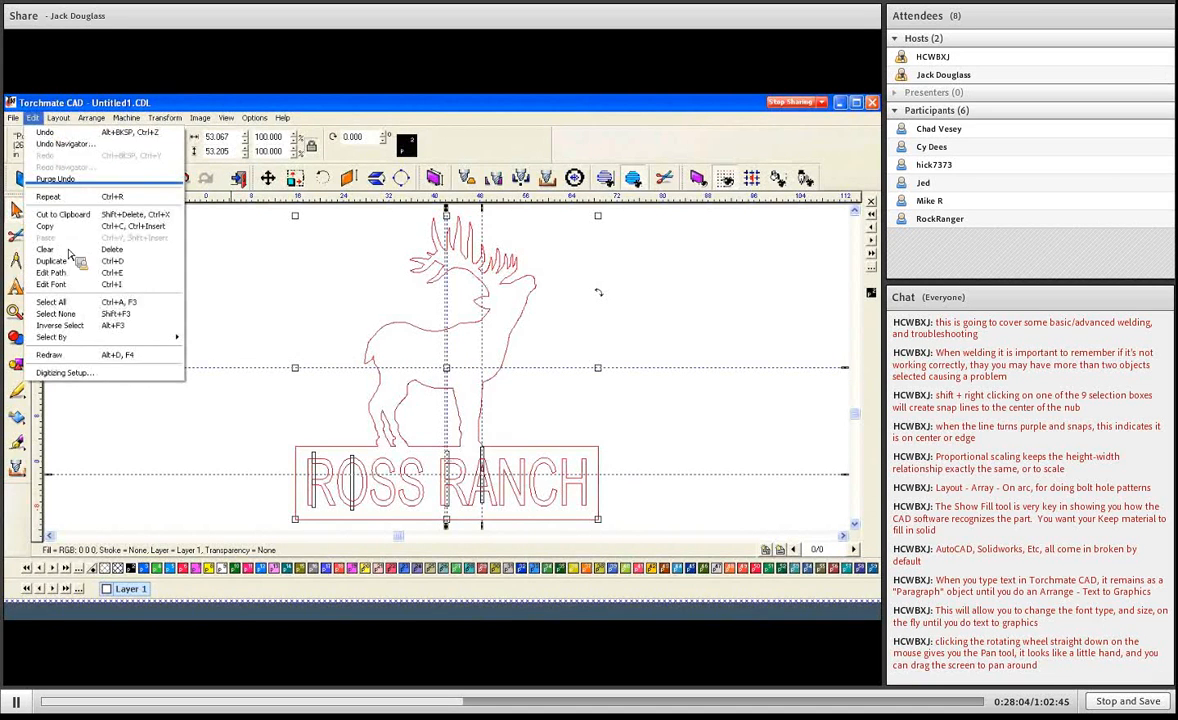
pyautogui.click(134, 304)
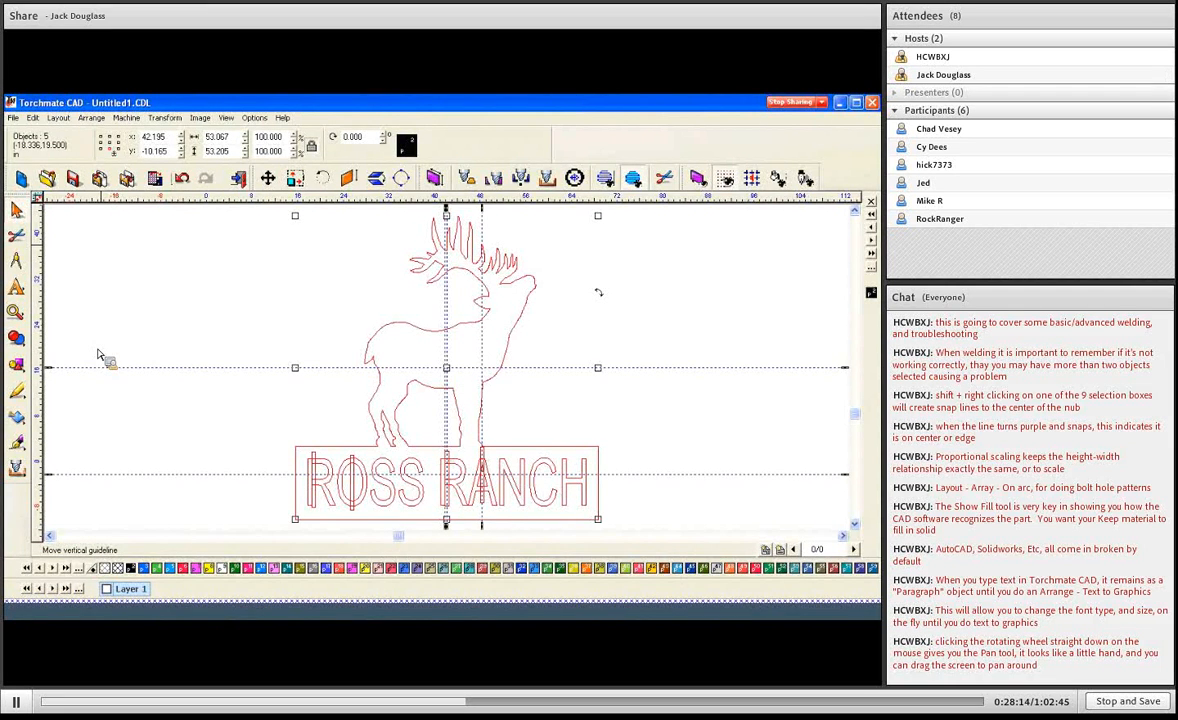
pyautogui.click(16, 338)
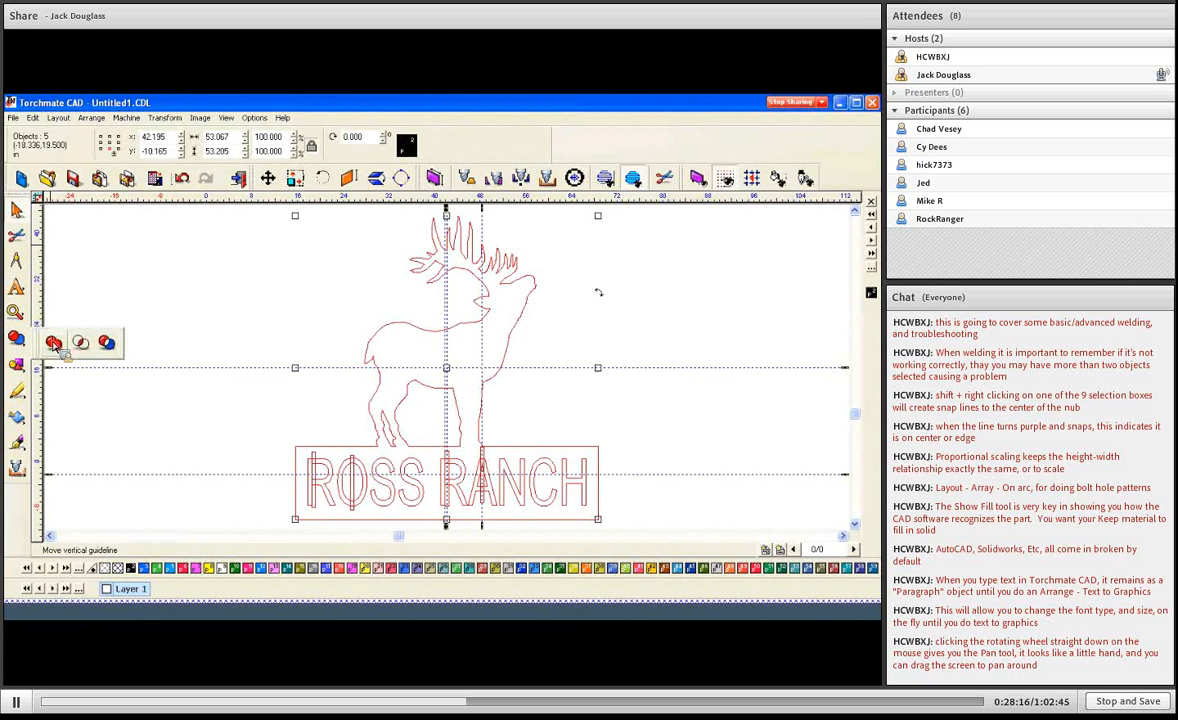
pyautogui.click(54, 344)
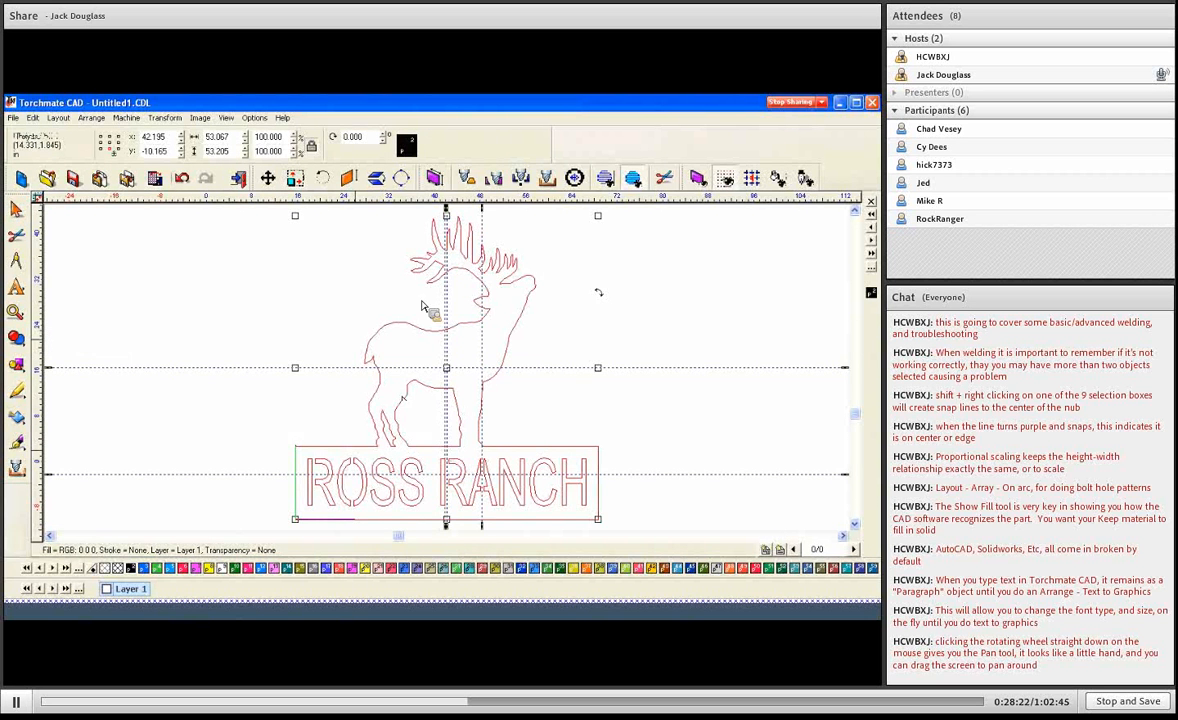
pyautogui.scroll(3, 500, 258)
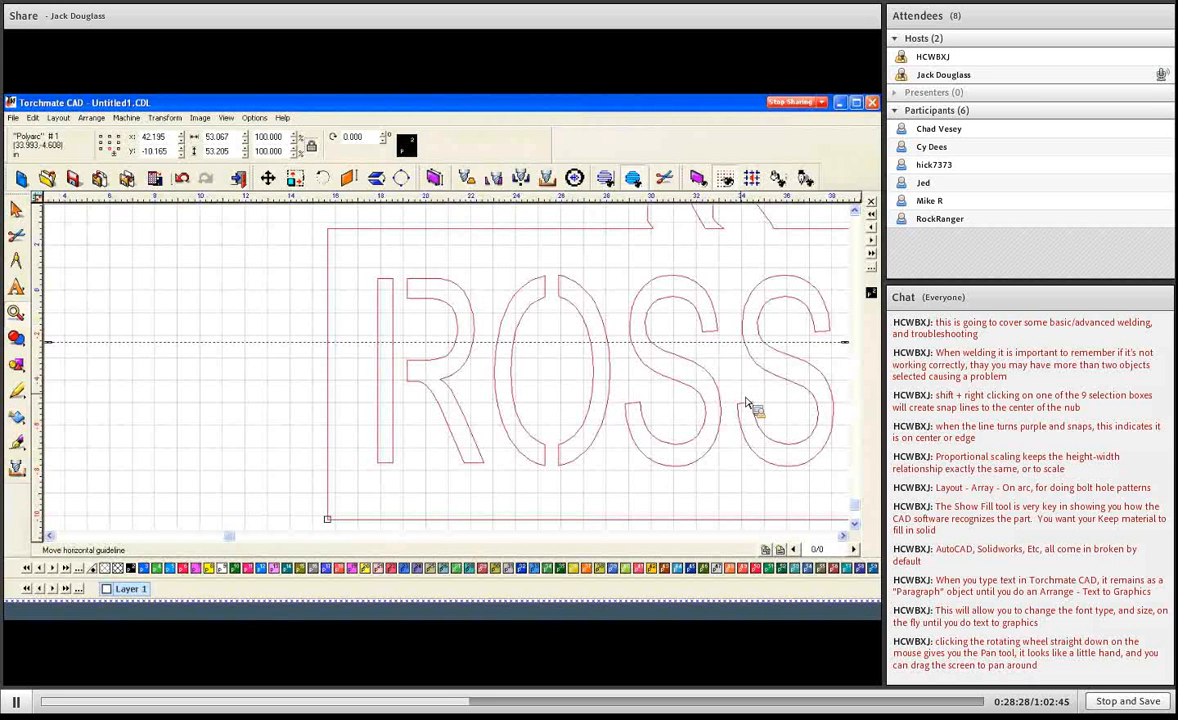
pyautogui.scroll(-3, 482, 283)
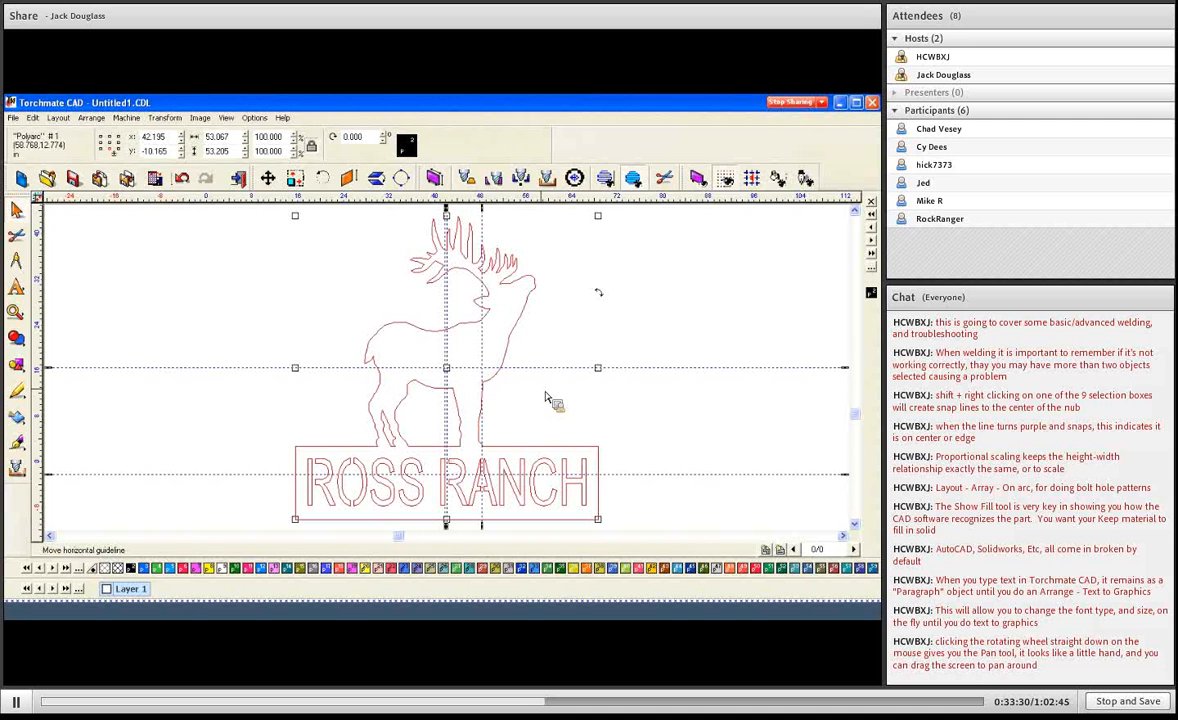
# Delete the welded ROSS RANCH sign and remove all horizontal and vertical guidelines from the drawing
pyautogui.press('Delete')
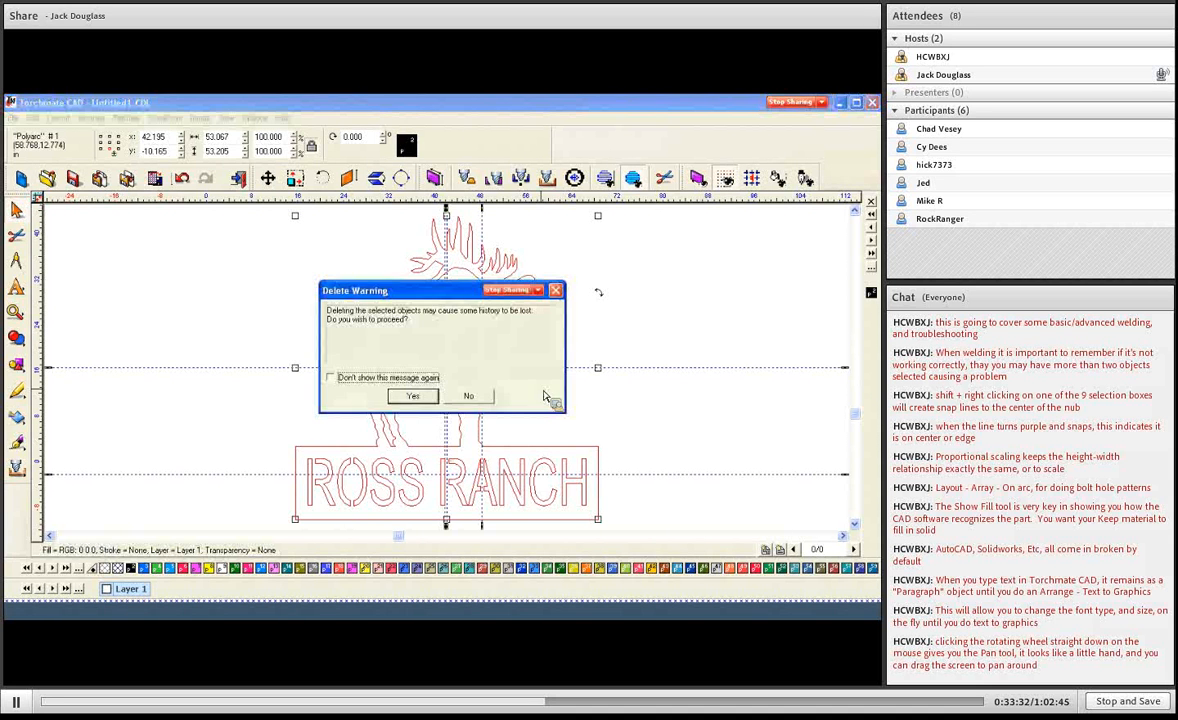
pyautogui.press('Return')
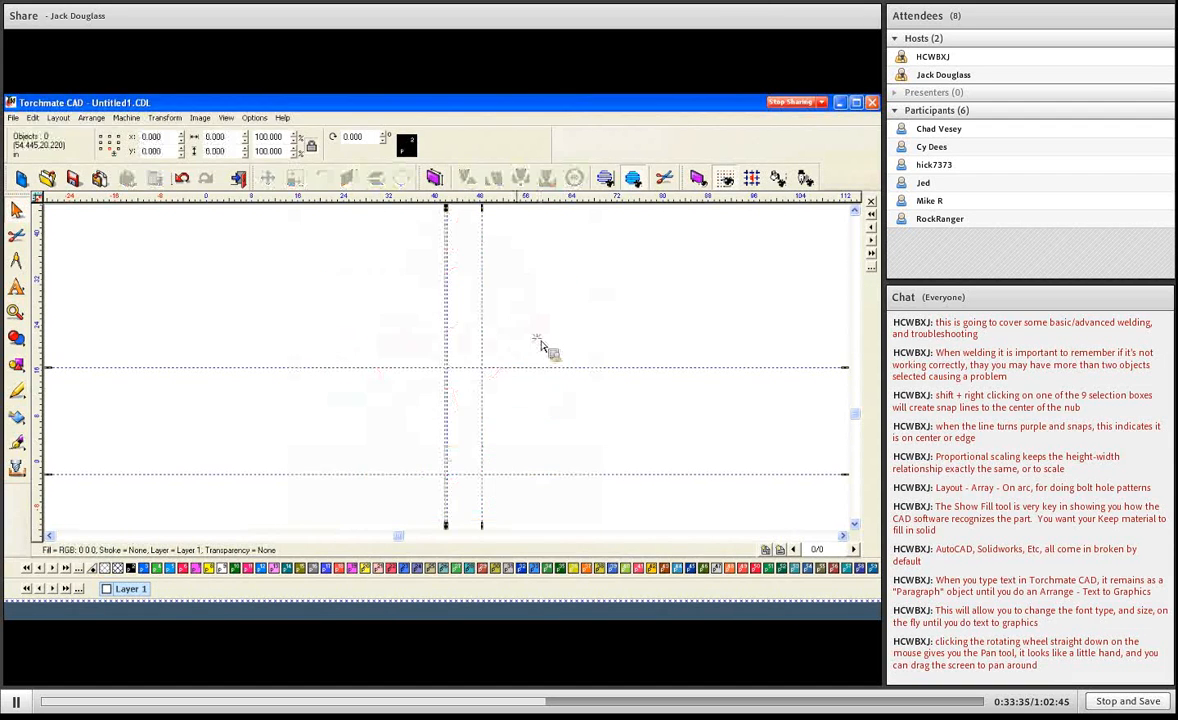
pyautogui.doubleClick(539, 340)
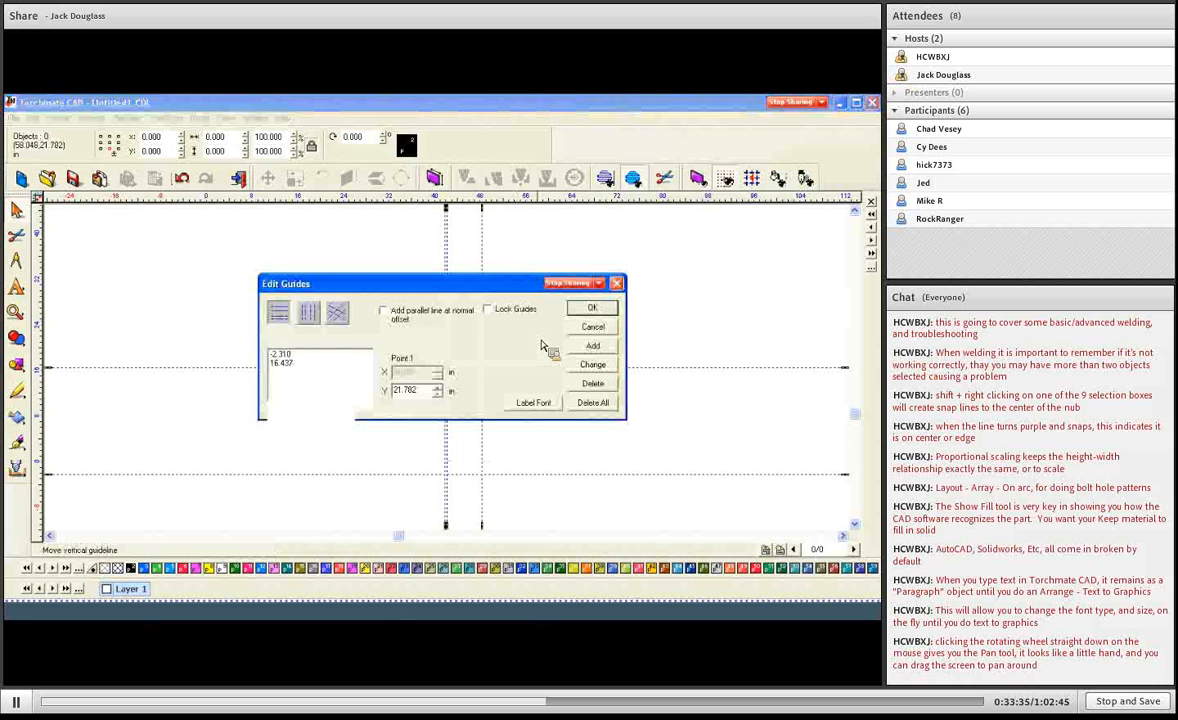
pyautogui.click(603, 405)
pyautogui.click(308, 312)
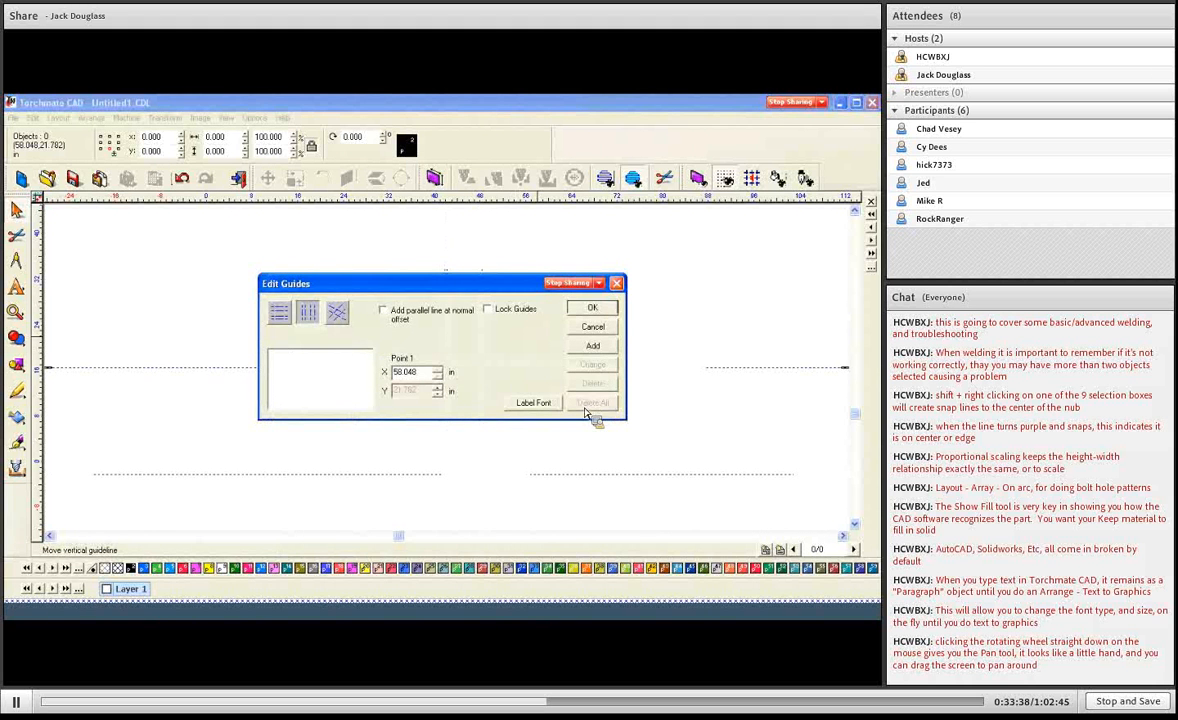
pyautogui.click(592, 310)
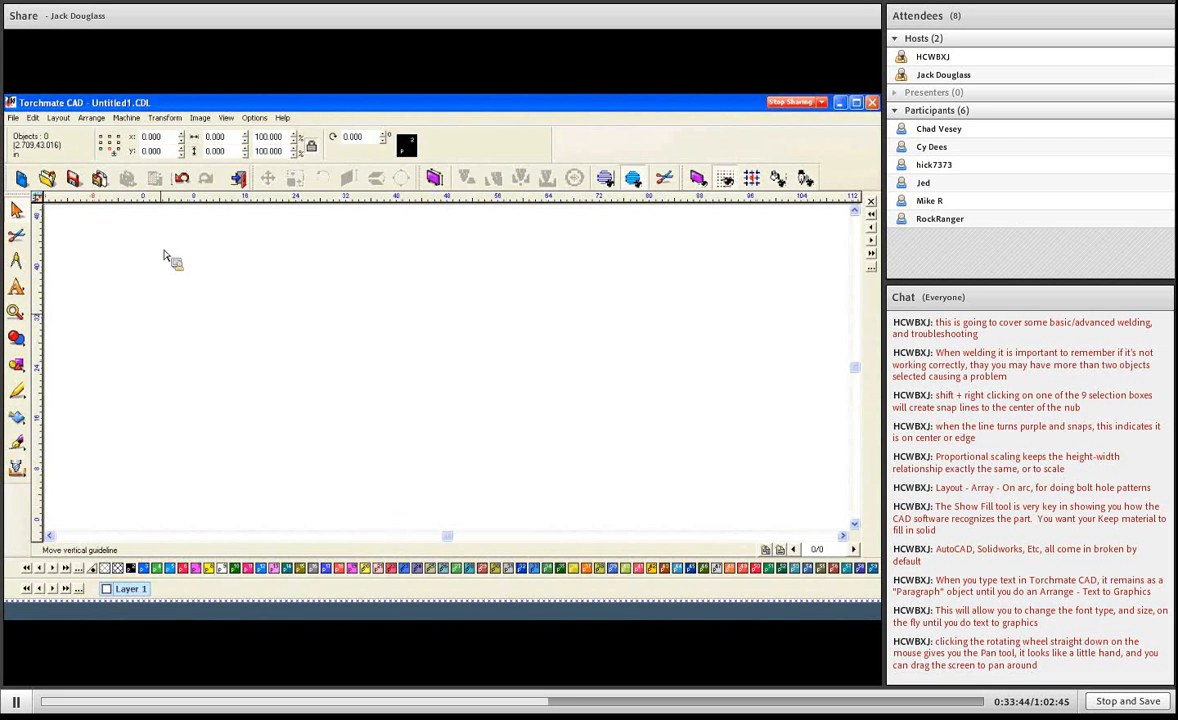
# Import the COVER file from the 415 Webinar folder into the empty drawing and leave it unselected
pyautogui.click(13, 118)
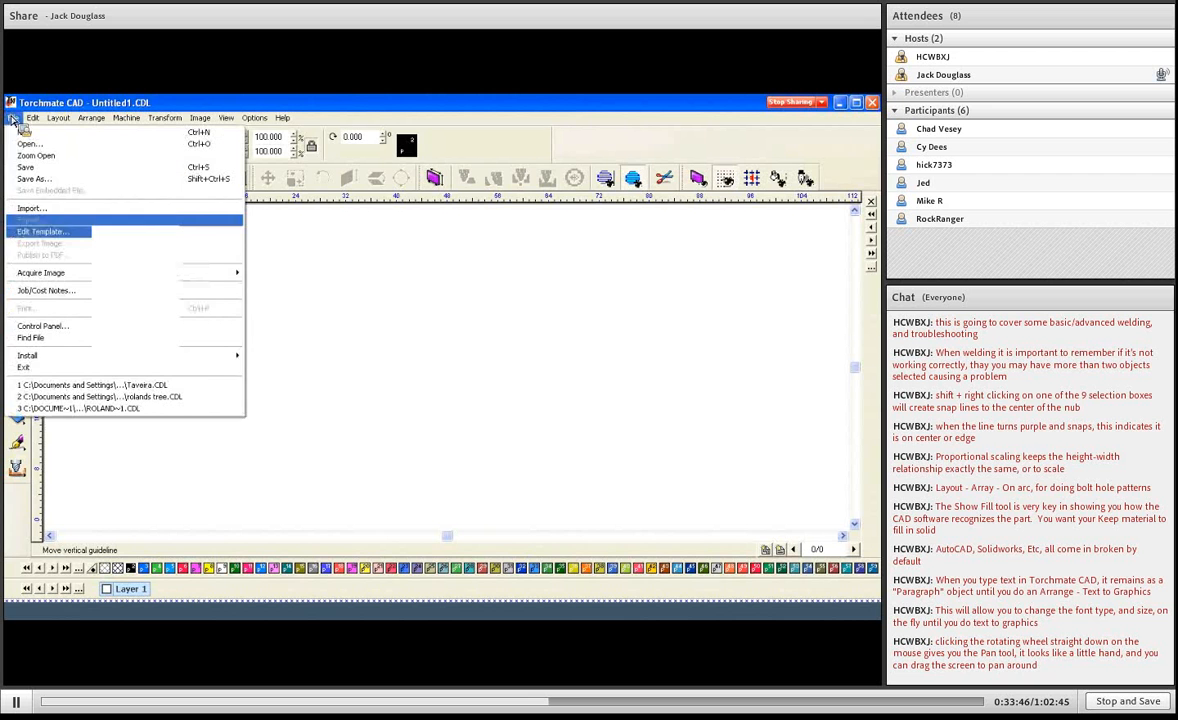
pyautogui.click(30, 210)
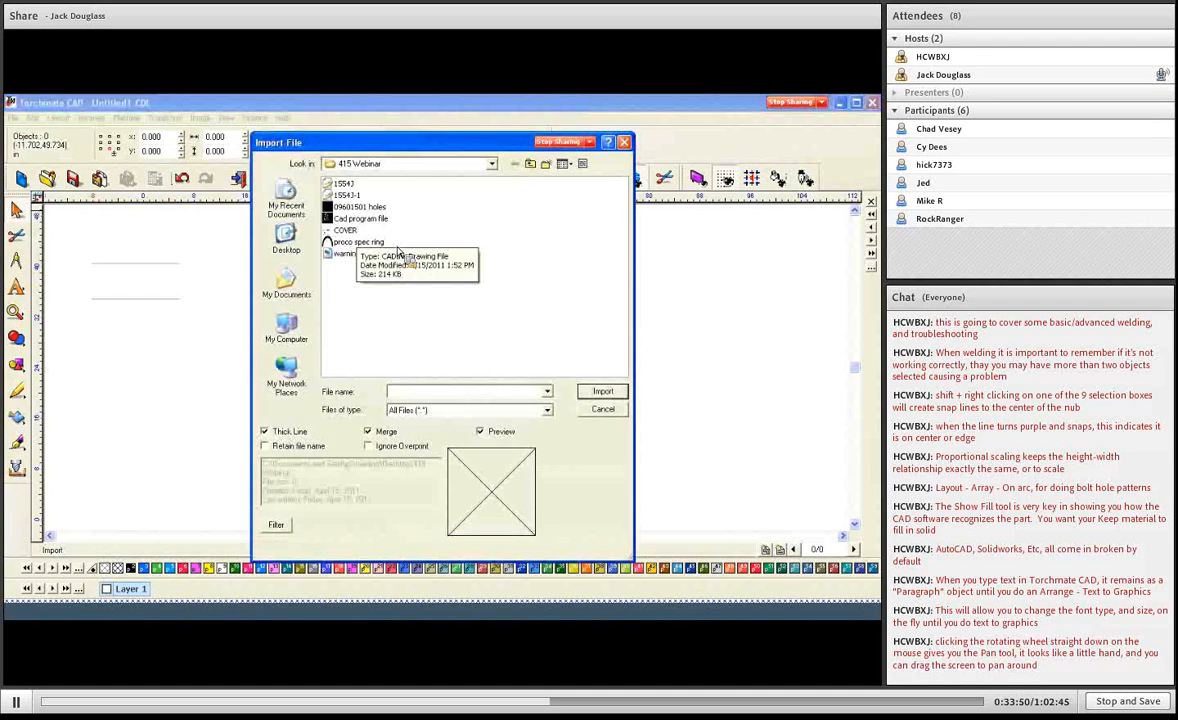
pyautogui.click(347, 230)
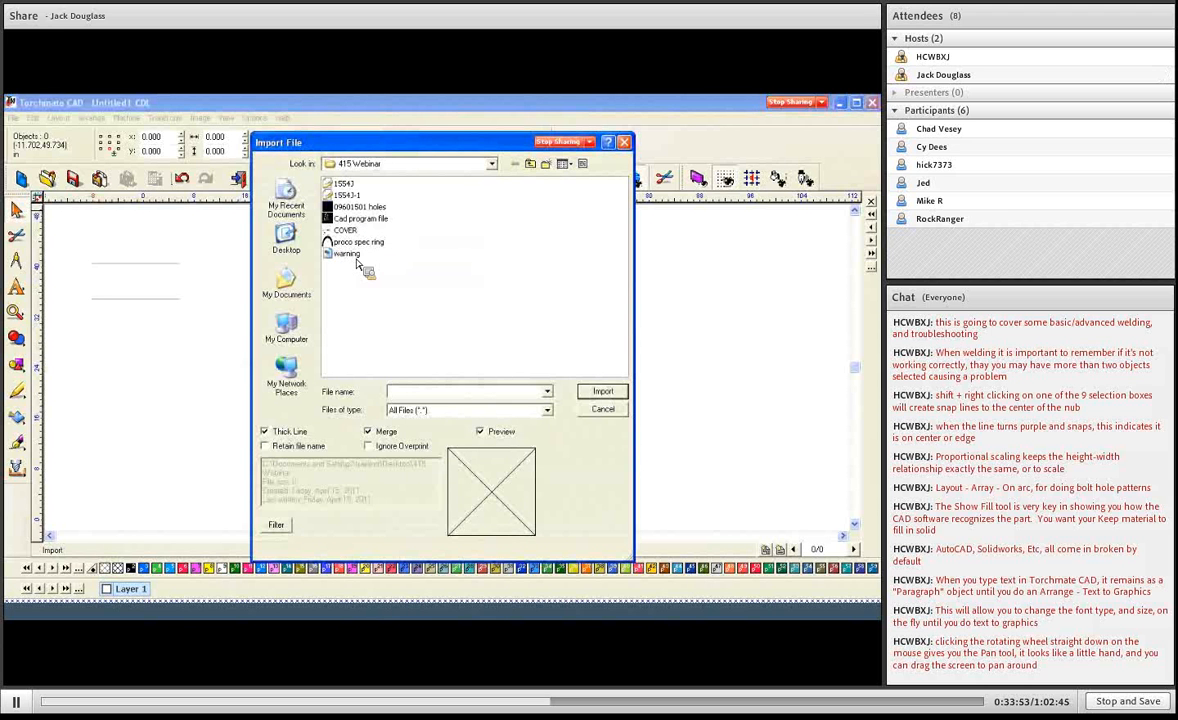
pyautogui.click(345, 230)
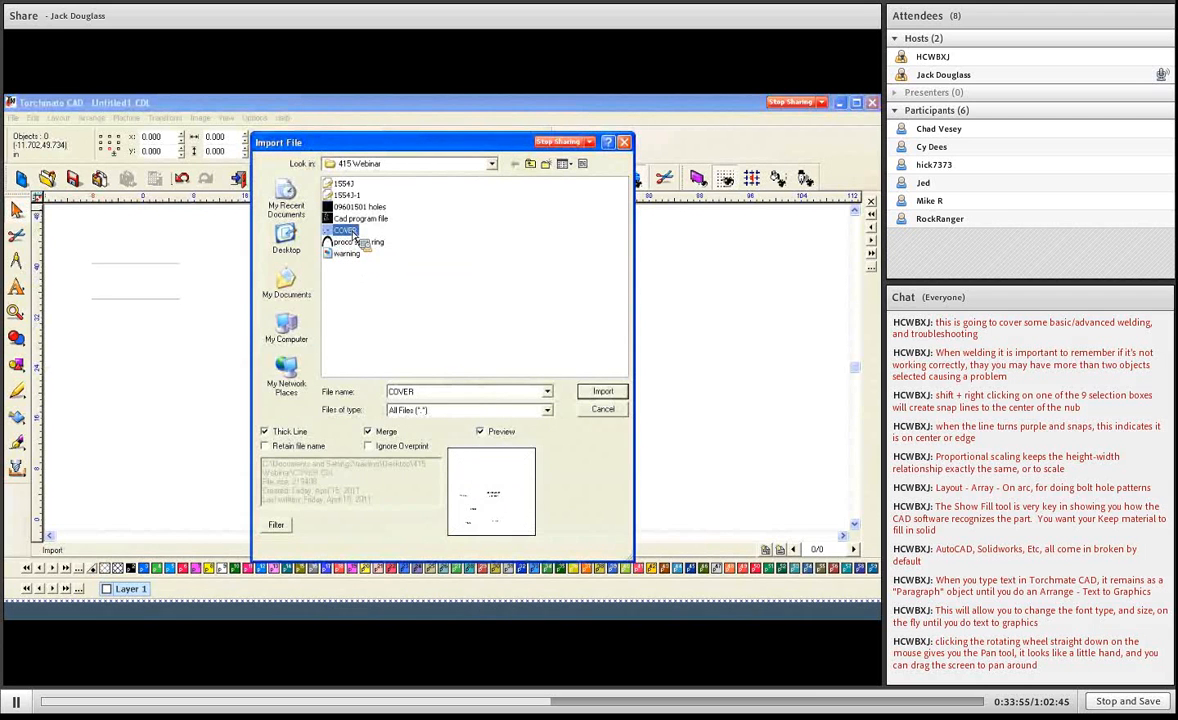
pyautogui.click(350, 206)
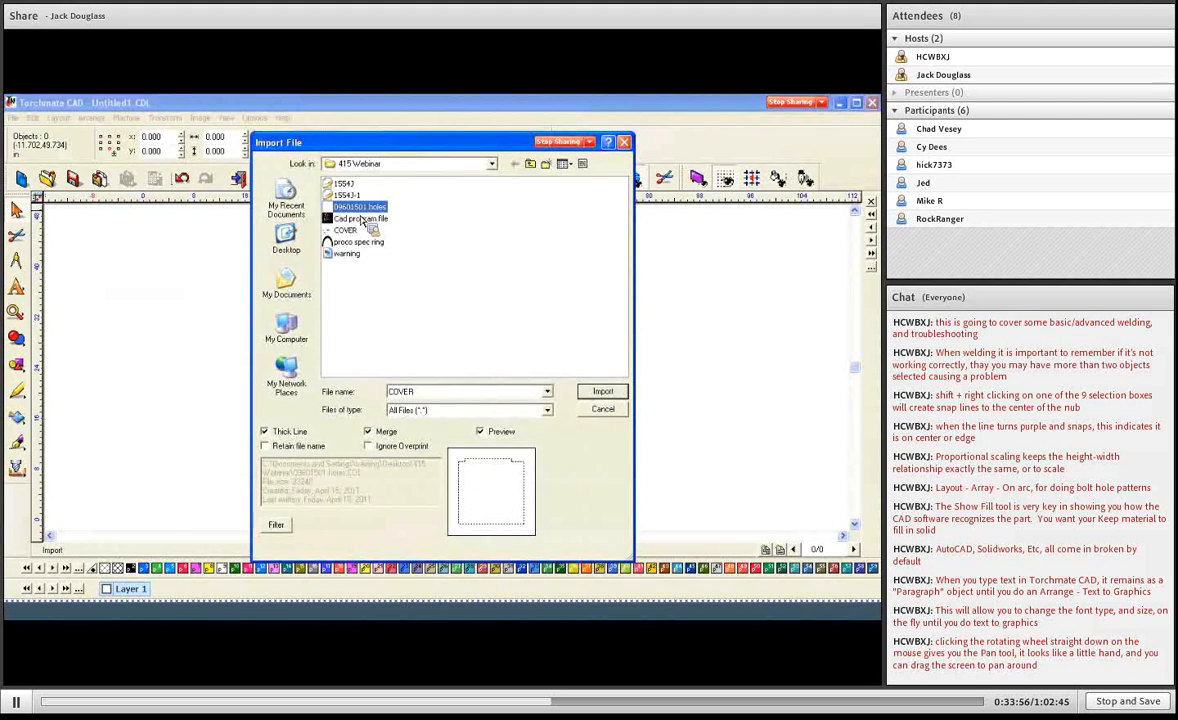
pyautogui.click(350, 231)
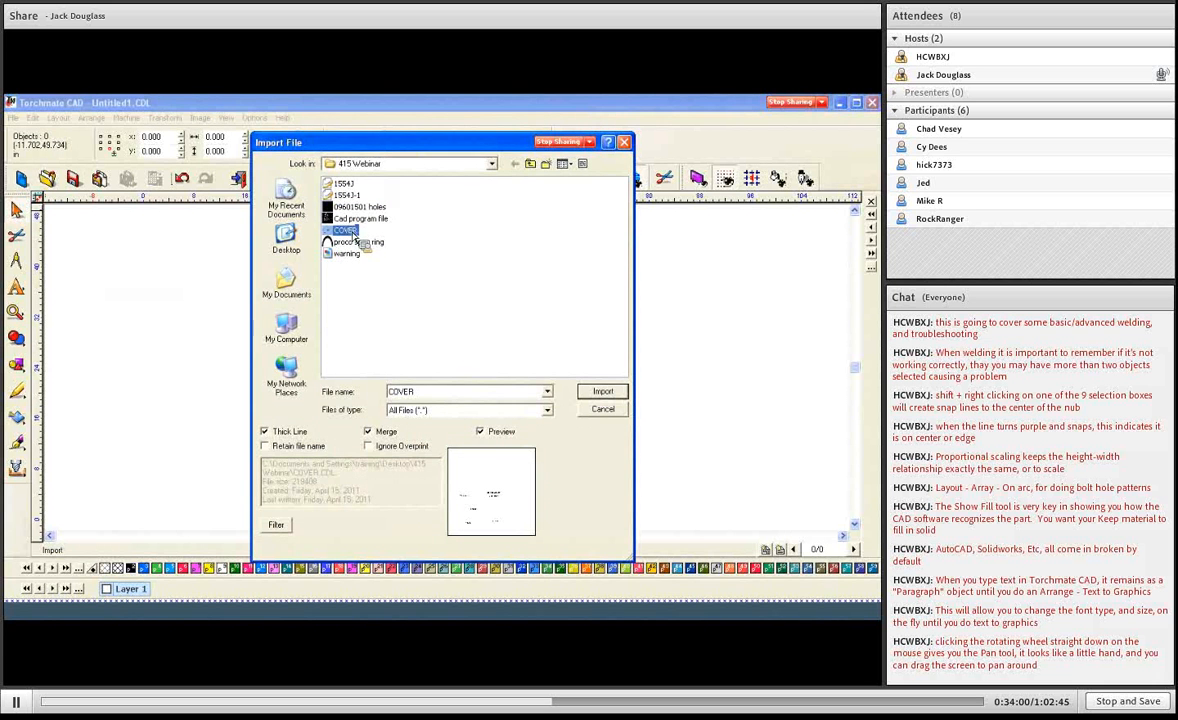
pyautogui.doubleClick(351, 232)
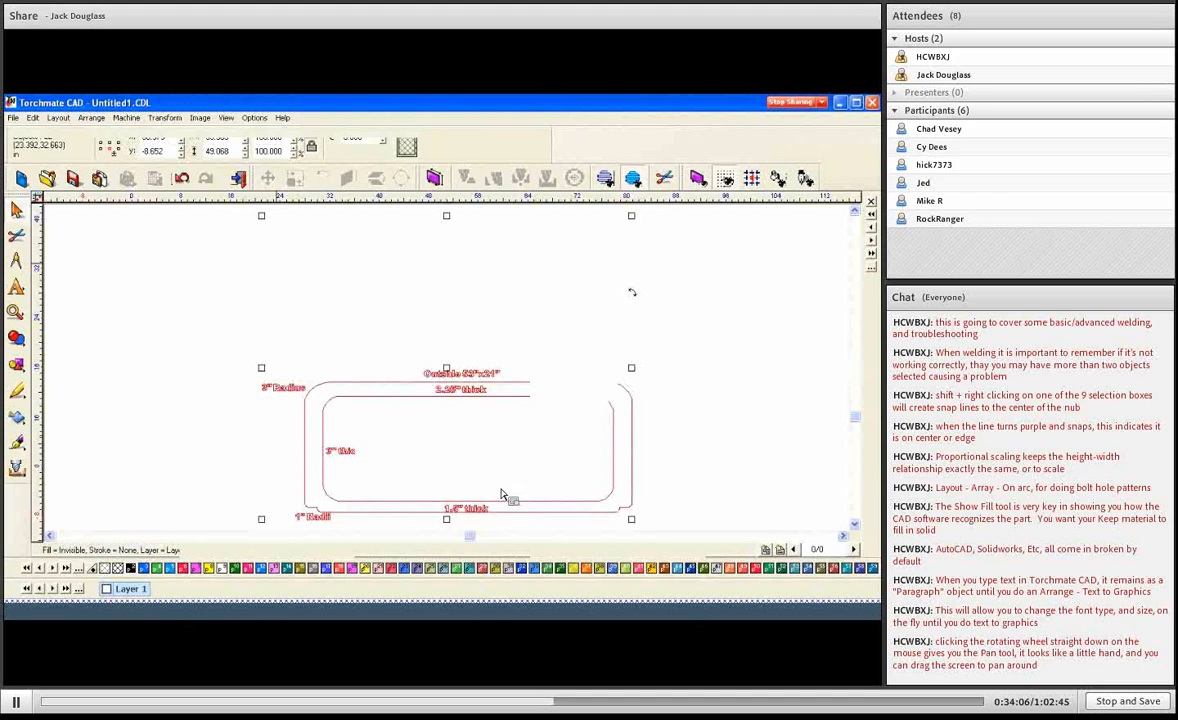
pyautogui.click(462, 453)
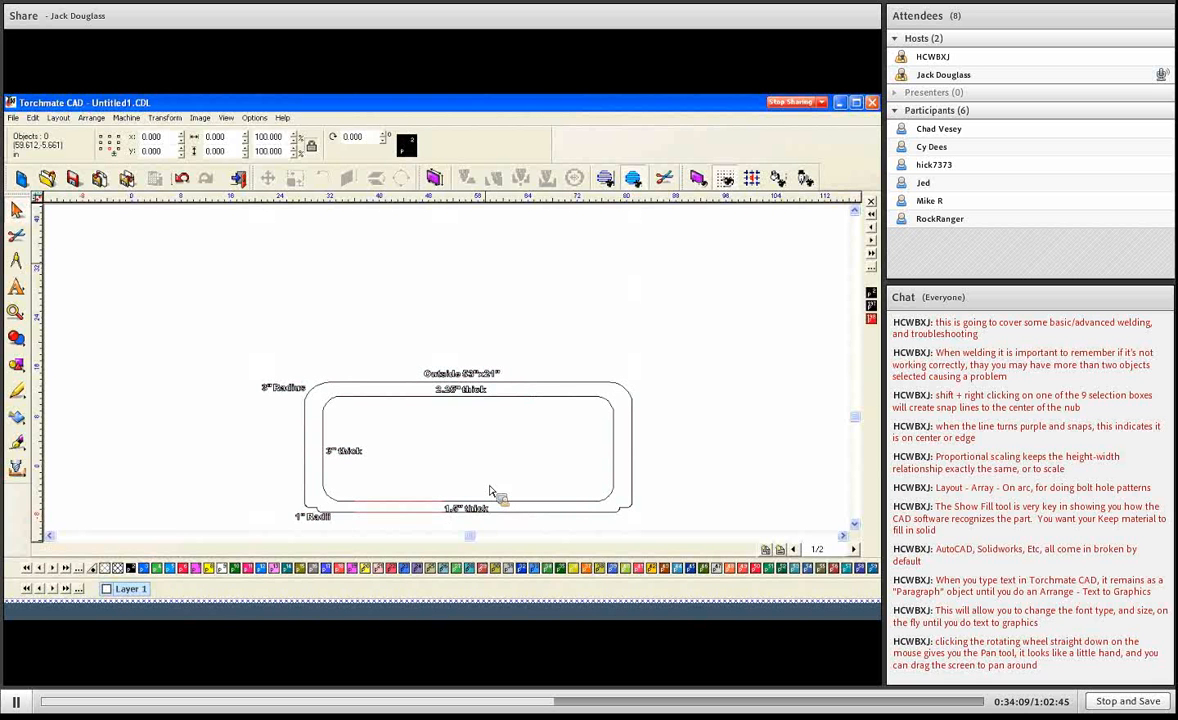
# Examine the cover's outer and inner outlines and its labels for overall size, edge thicknesses and corner radii
pyautogui.scroll(2, 490, 490)
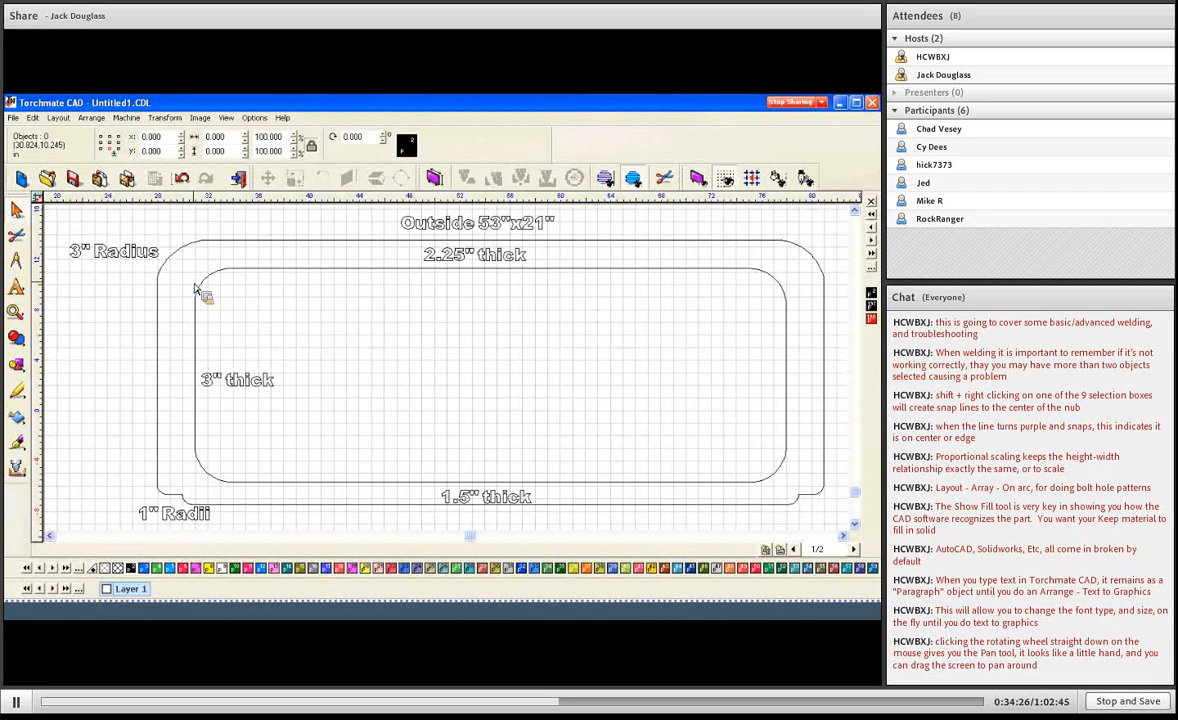
pyautogui.click(400, 269)
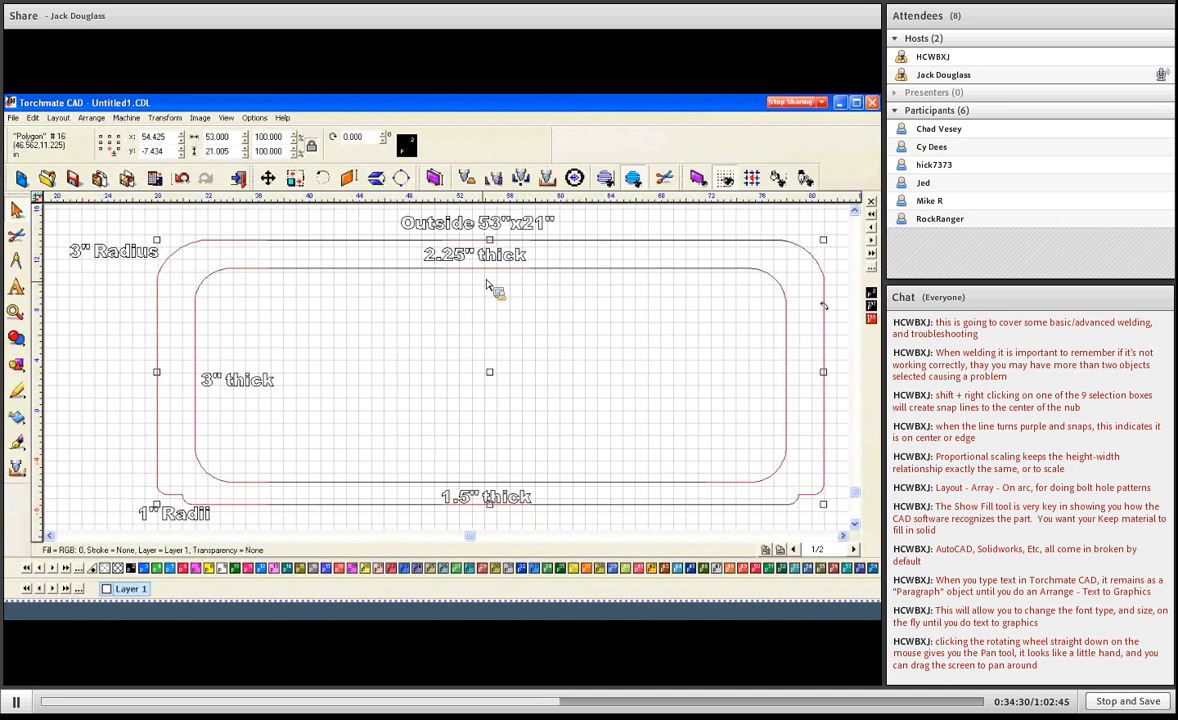
pyautogui.click(458, 333)
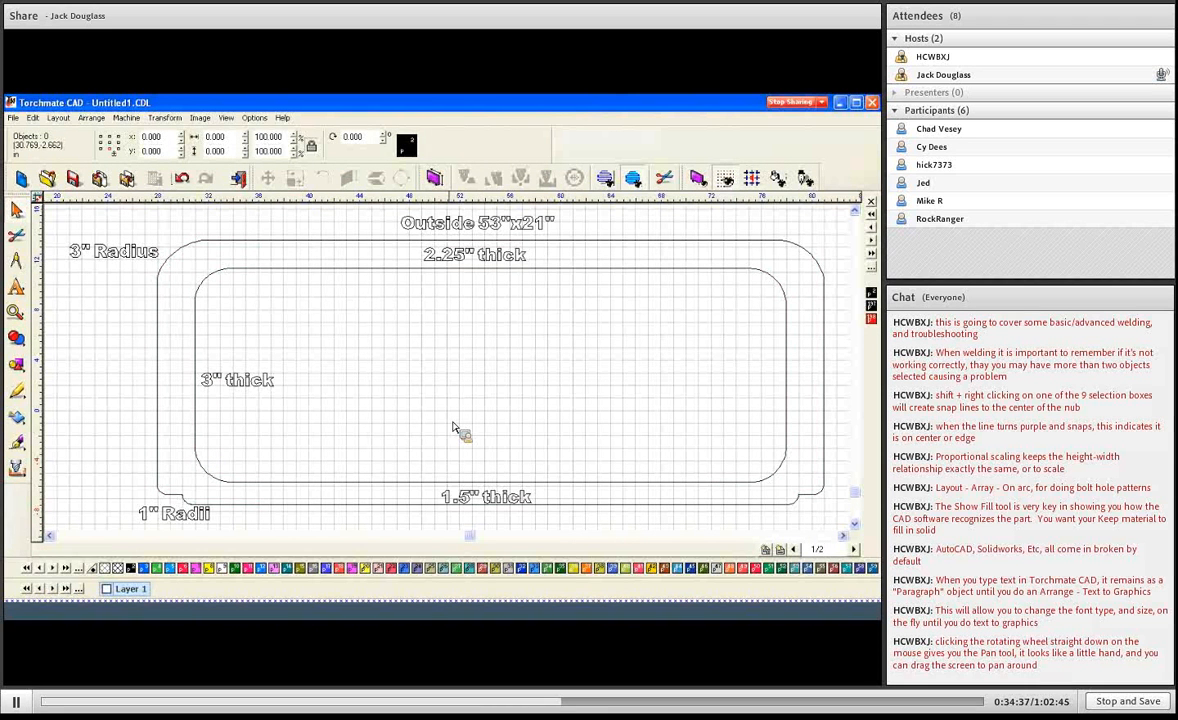
pyautogui.scroll(-2, 520, 320)
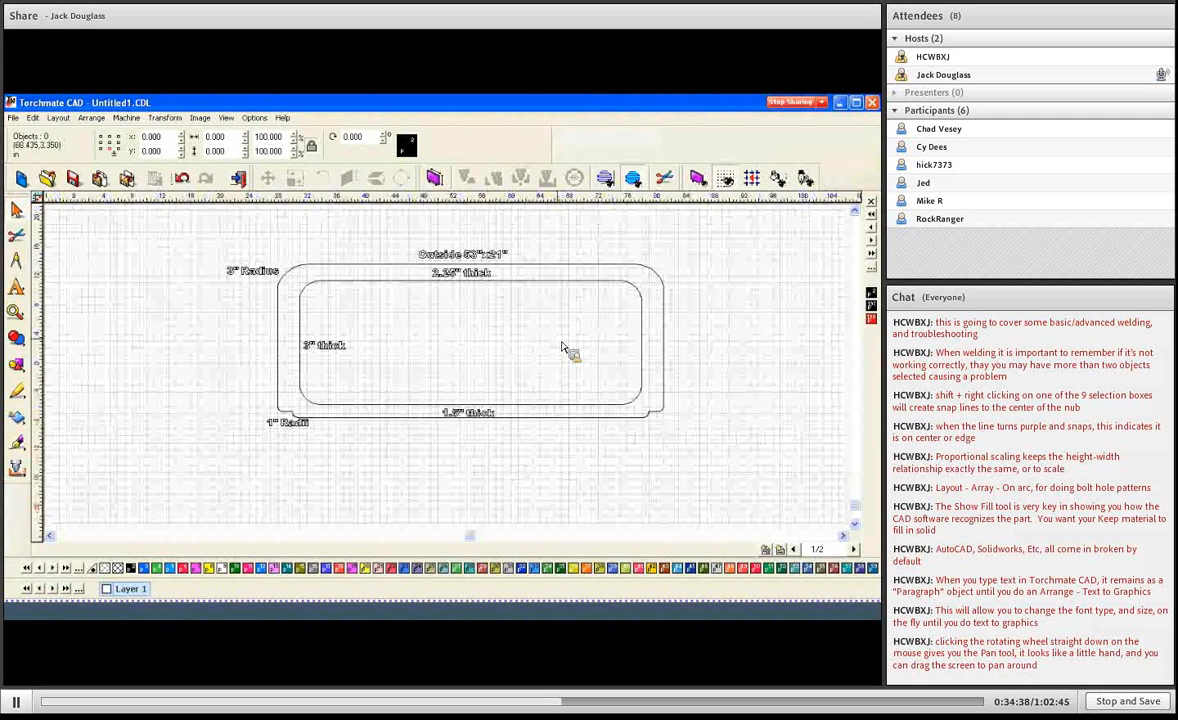
pyautogui.scroll(1, 449, 376)
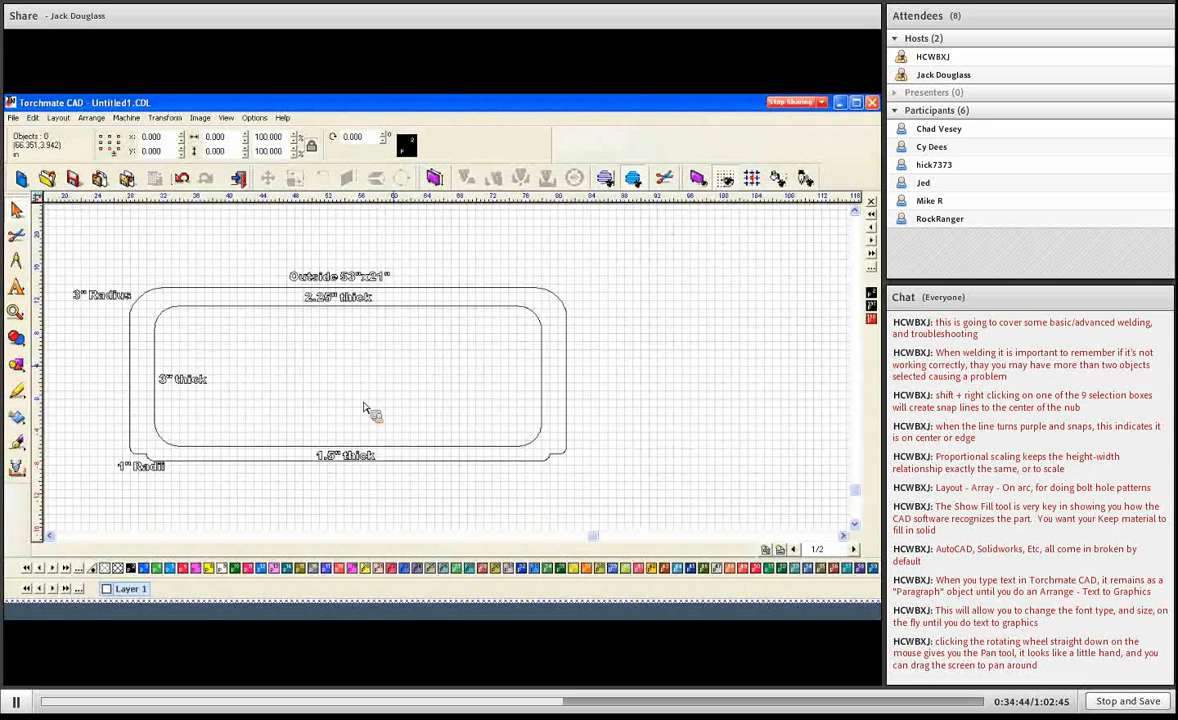
pyautogui.scroll(-1, 463, 462)
pyautogui.moveTo(463, 462); pyautogui.dragTo(460, 376, button='middle')
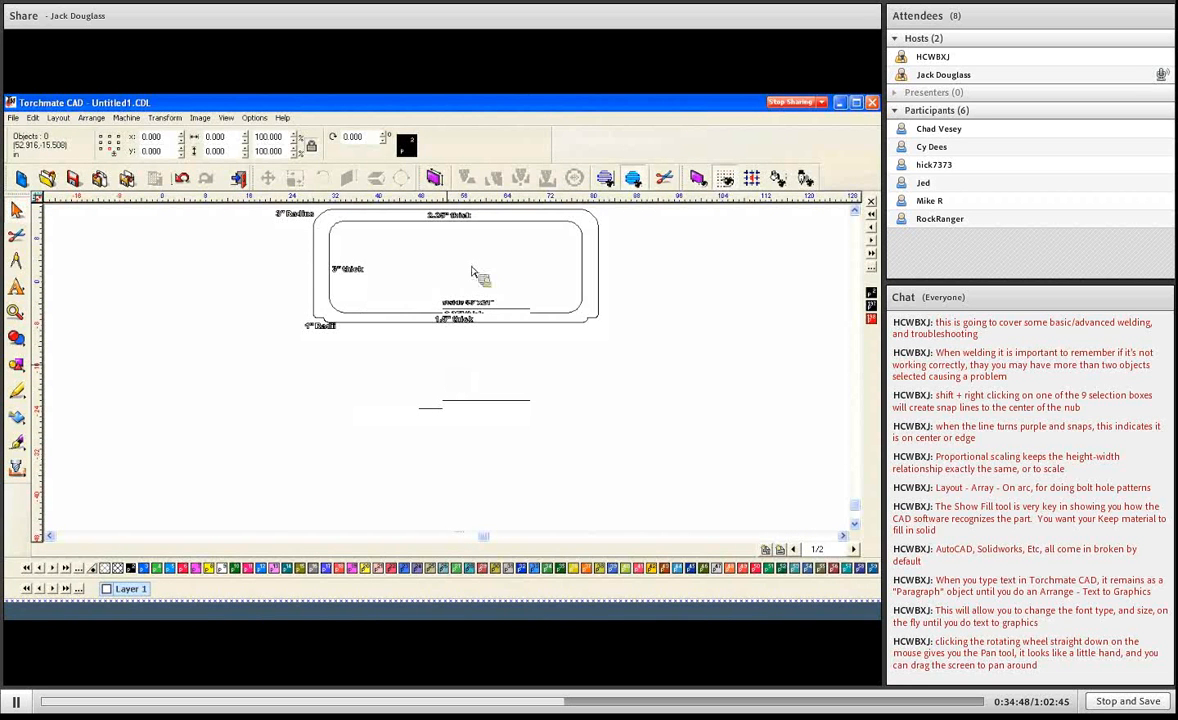
pyautogui.scroll(1, 440, 263)
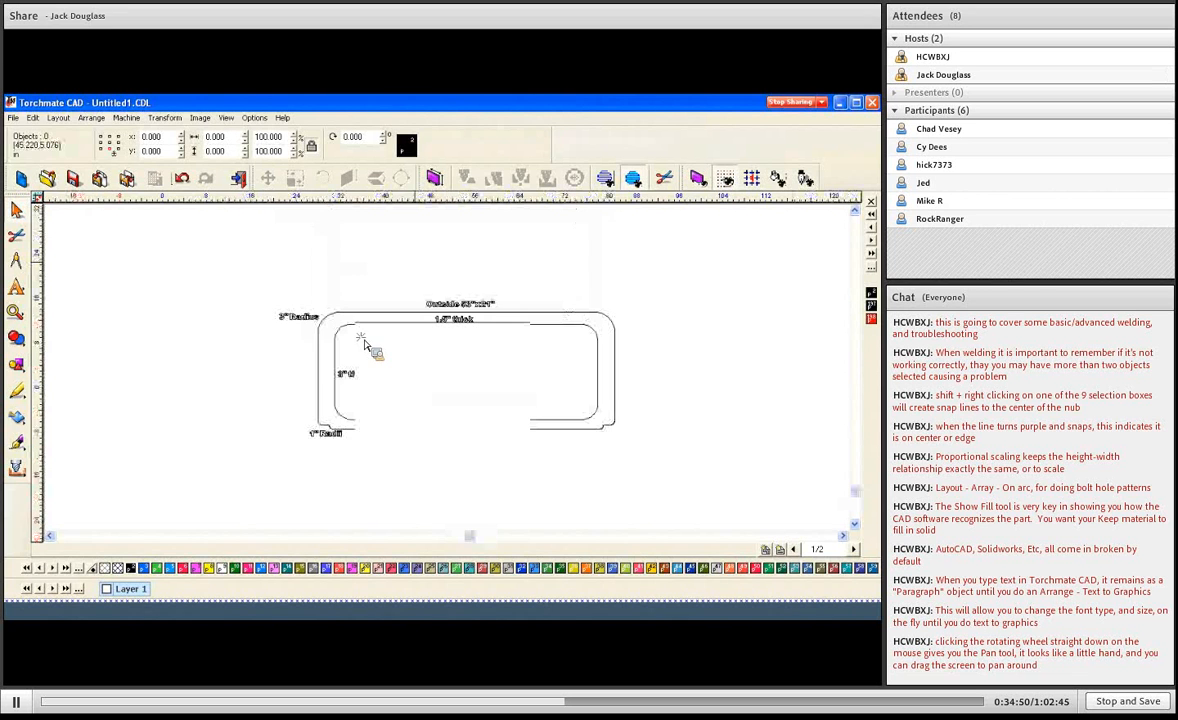
# Move the entire cover drawing with its labels upward to free space beneath it
pyautogui.hotkey('ctrl', 'a')
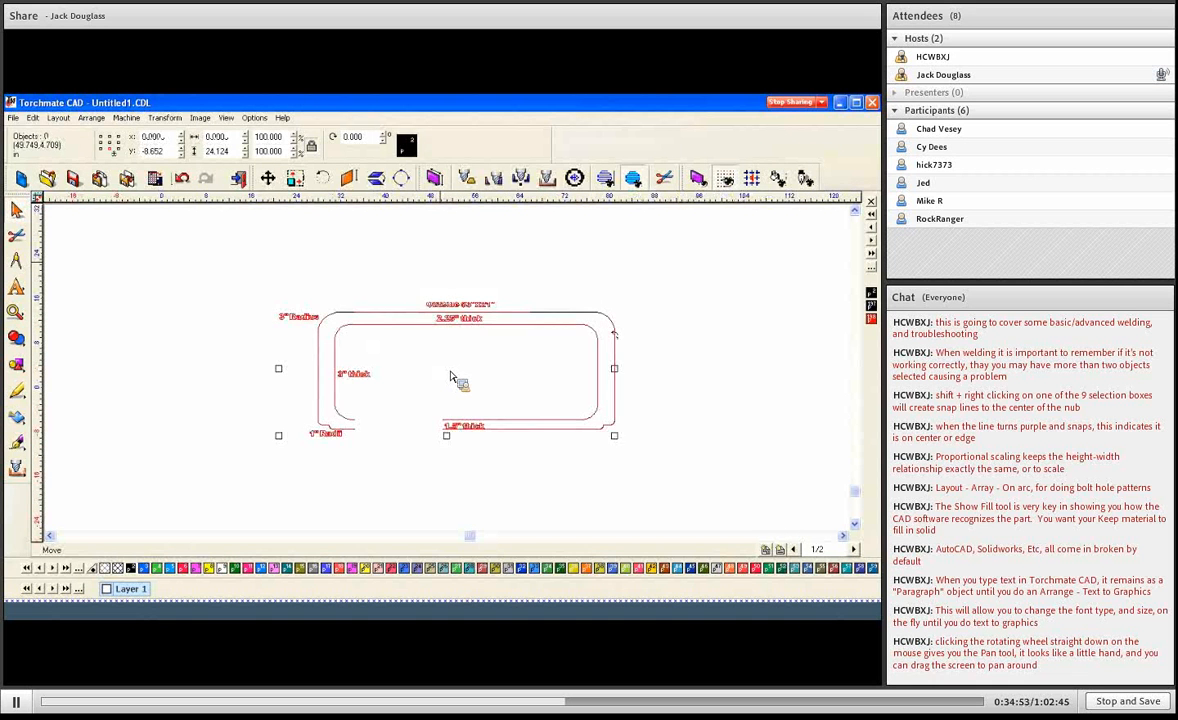
pyautogui.moveTo(450, 376); pyautogui.dragTo(452, 300)
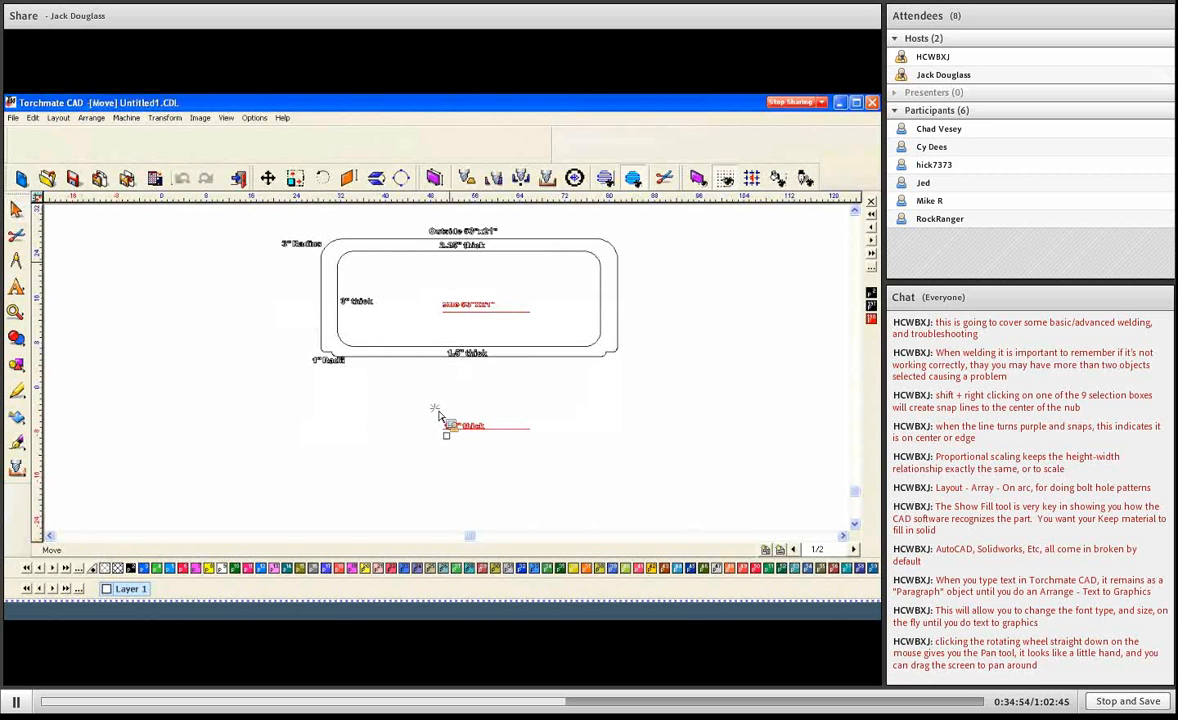
pyautogui.click(341, 359)
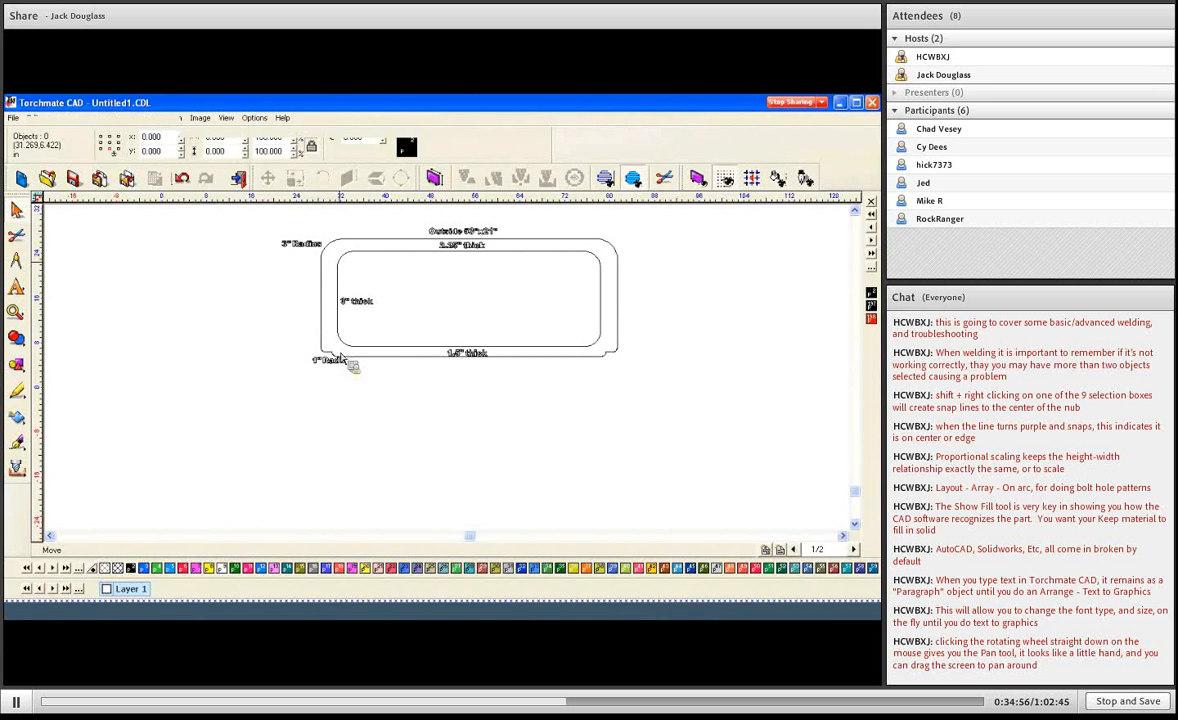
# Draw a rectangle about 52.4 by 11.7 in beneath the cover drawing, roughly aligned with its outer sides
pyautogui.scroll(2, 341, 362)
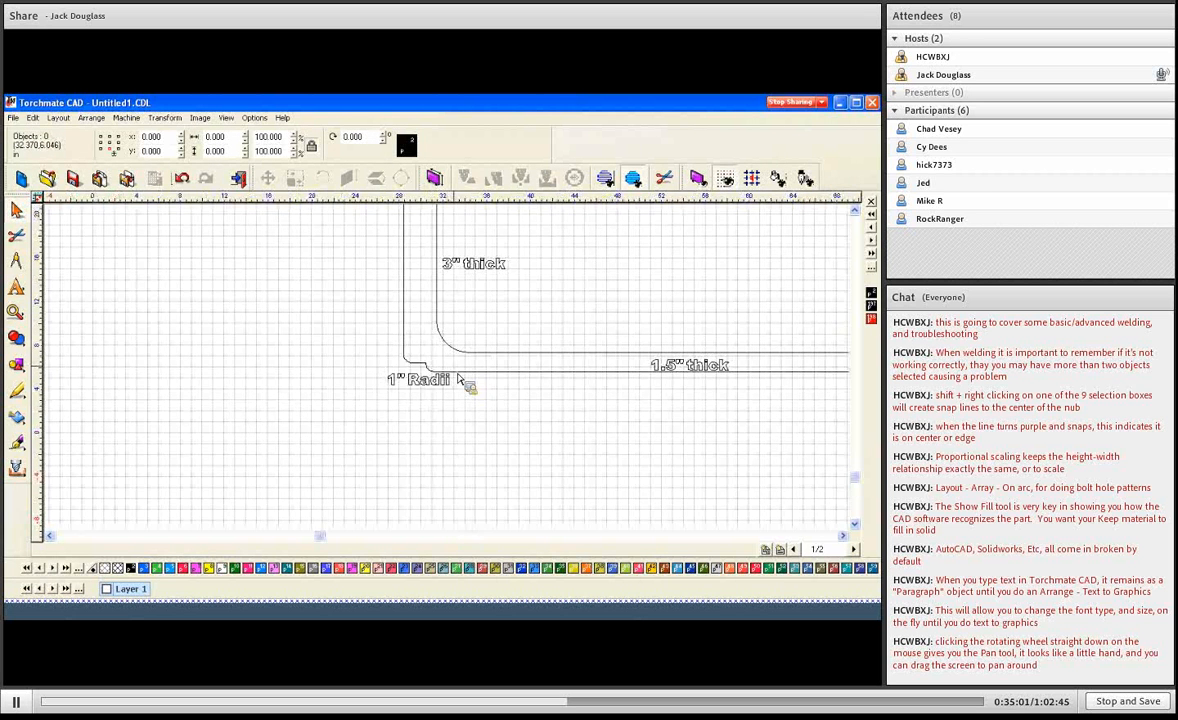
pyautogui.scroll(1, 666, 355)
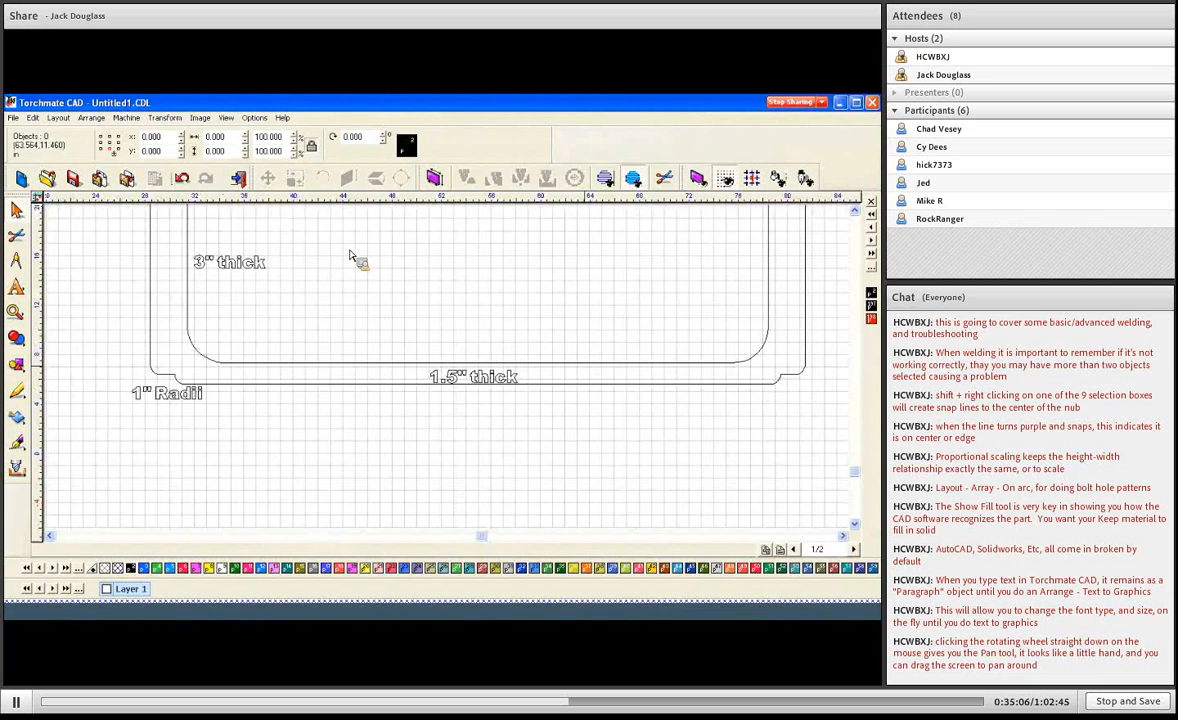
pyautogui.scroll(-2, 266, 250)
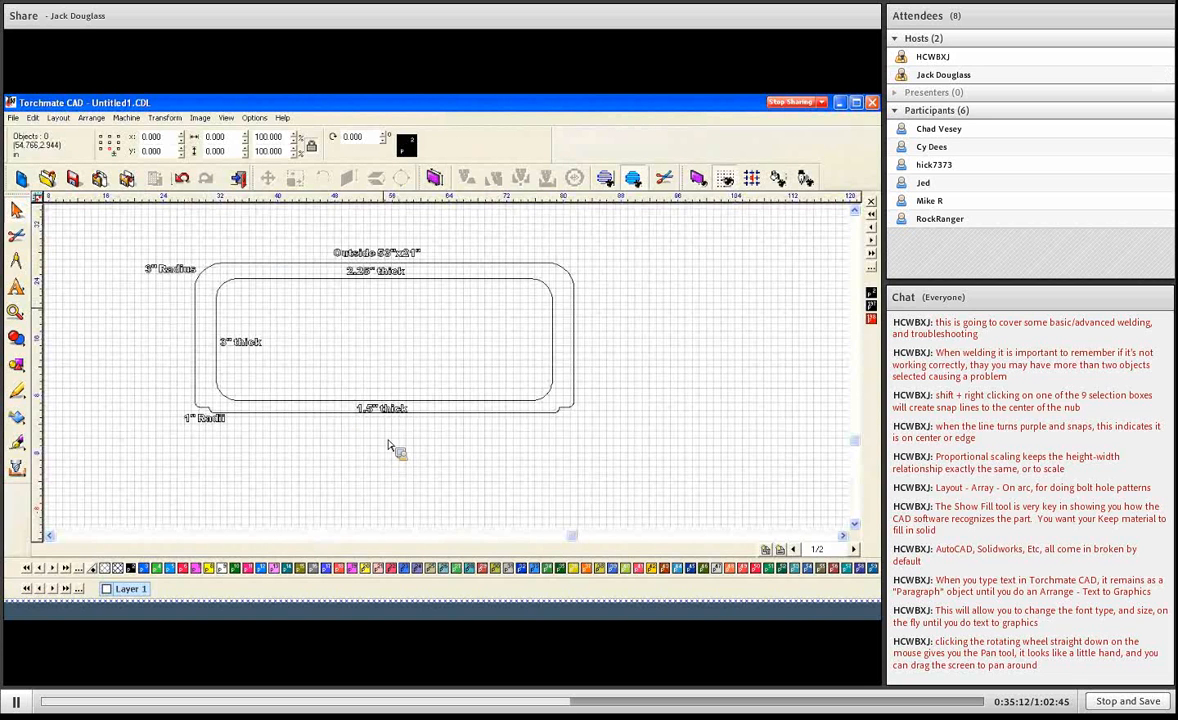
pyautogui.scroll(2, 394, 445)
pyautogui.scroll(-1, 450, 377)
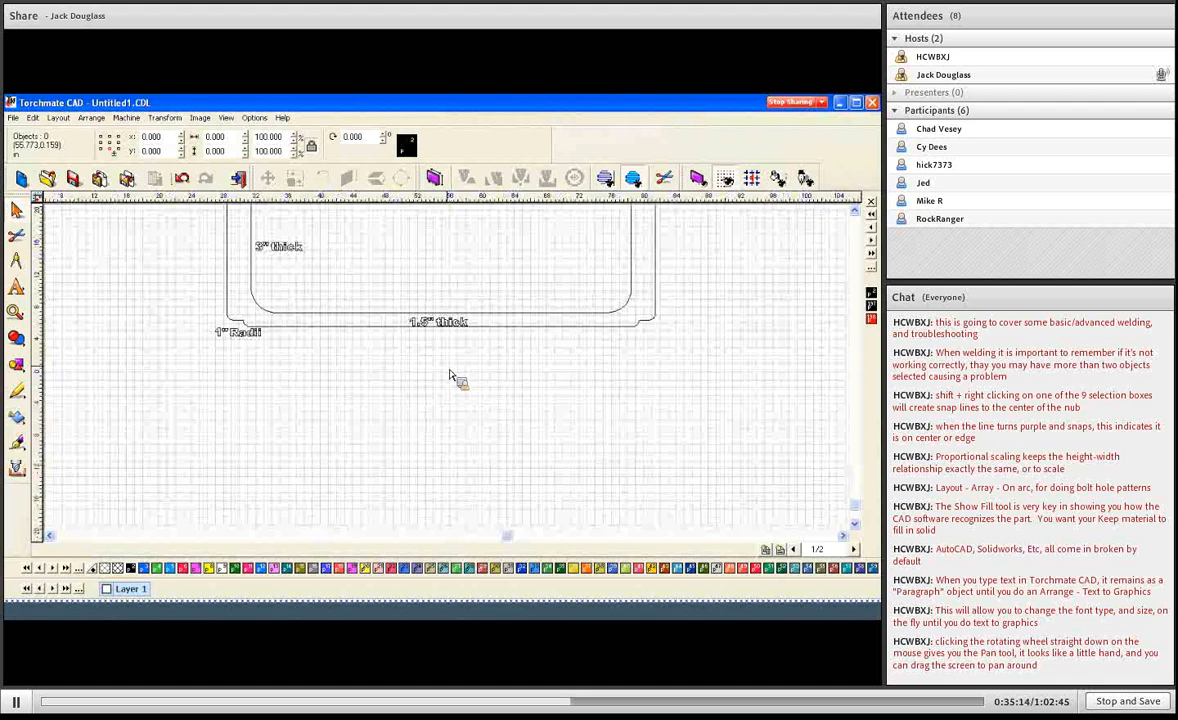
pyautogui.scroll(-2, 450, 377)
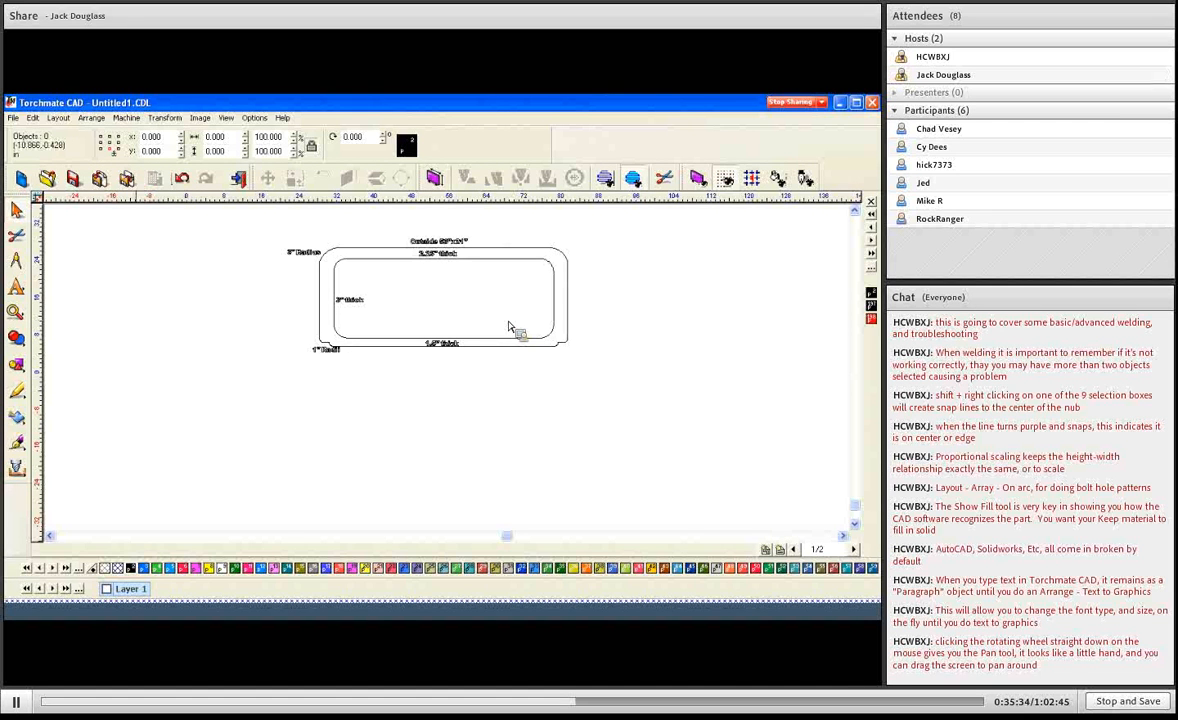
pyautogui.click(17, 365)
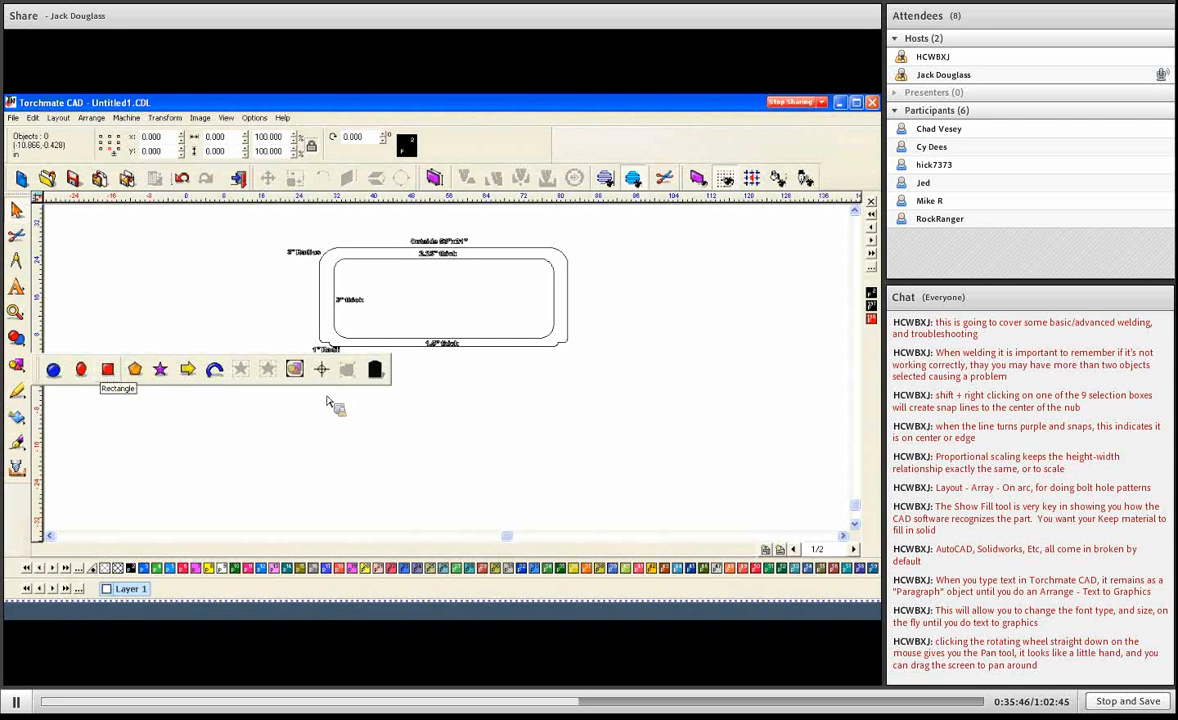
pyautogui.click(106, 371)
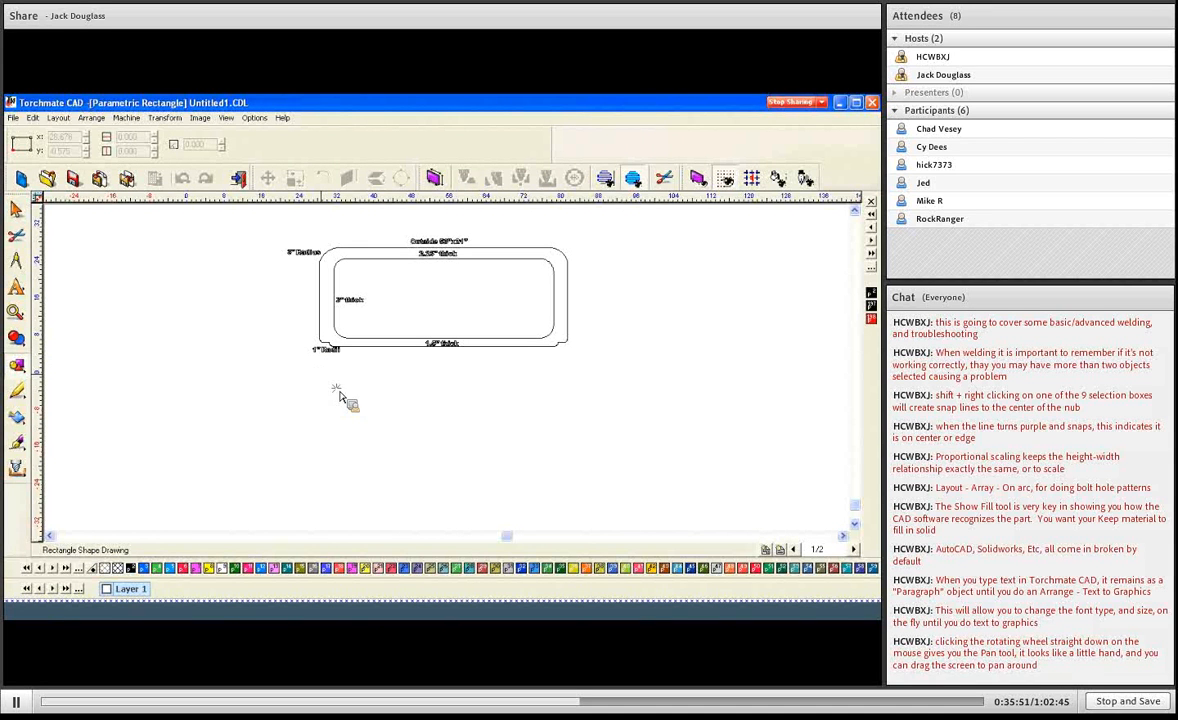
pyautogui.moveTo(322, 376); pyautogui.dragTo(394, 411)
pyautogui.moveTo(486, 420); pyautogui.dragTo(571, 438)
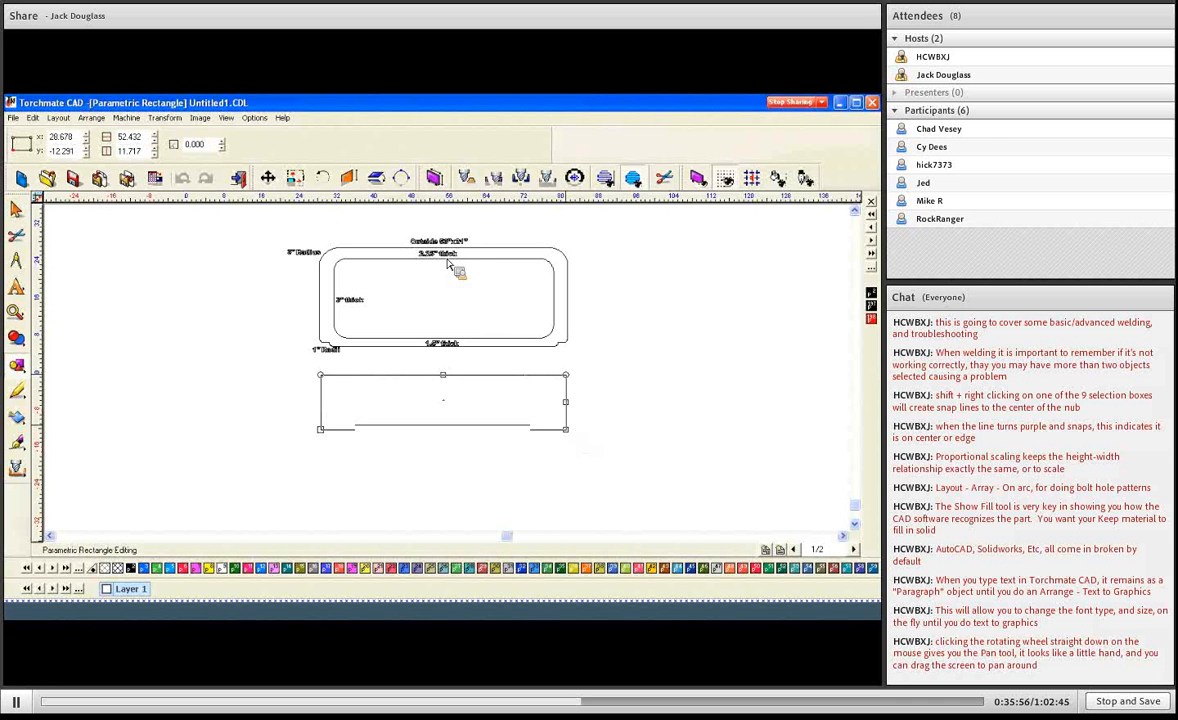
pyautogui.press('Escape')
# Set the new rectangle's width to 53 in and height to 21 in, and move it down clear of the cover
pyautogui.scroll(4, 451, 376)
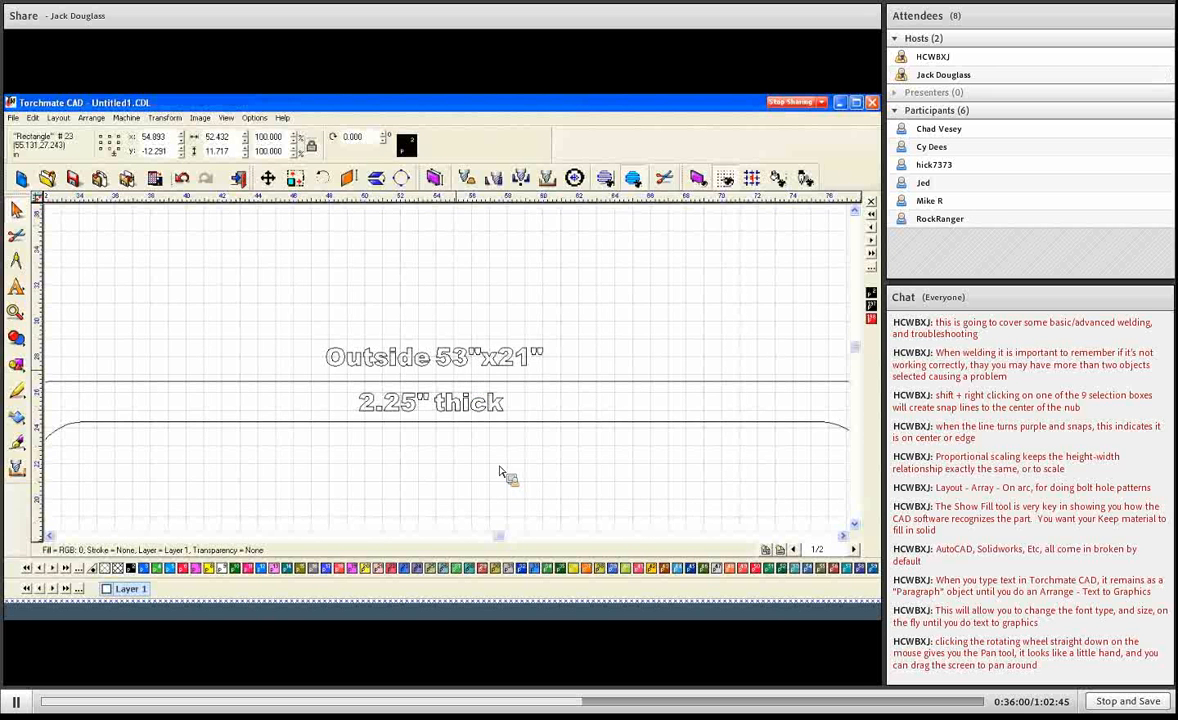
pyautogui.scroll(-4, 465, 432)
pyautogui.scroll(1, 454, 483)
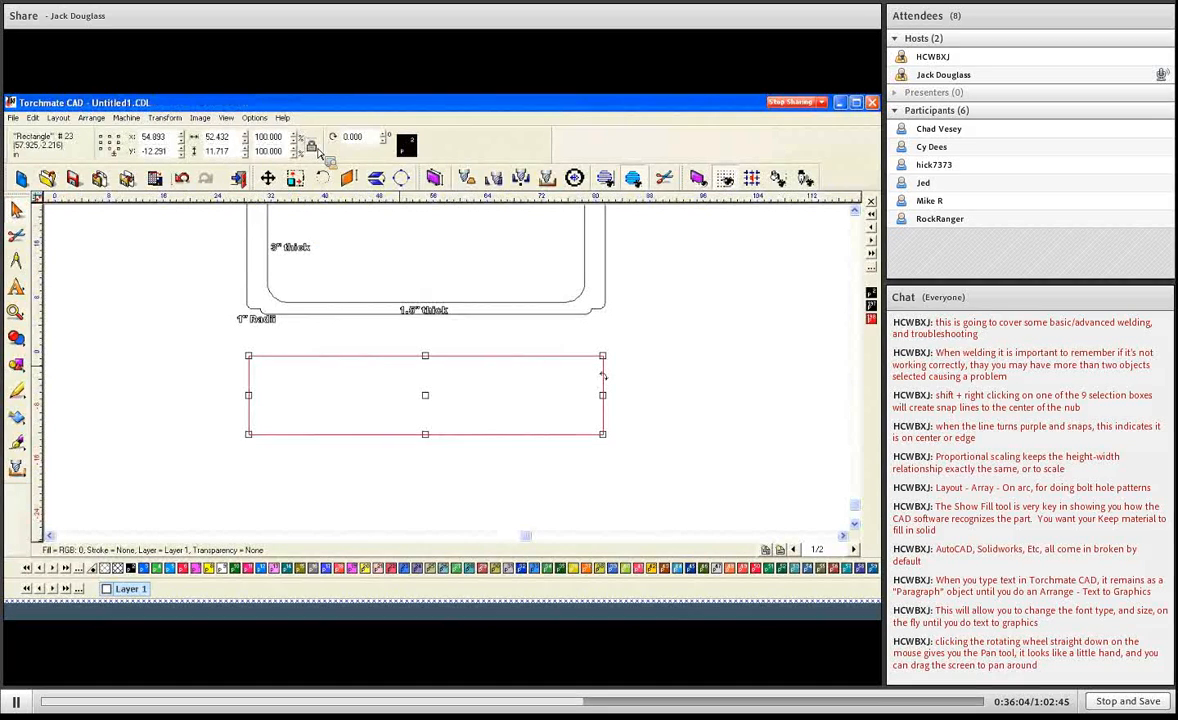
pyautogui.doubleClick(235, 134)
pyautogui.write('53')
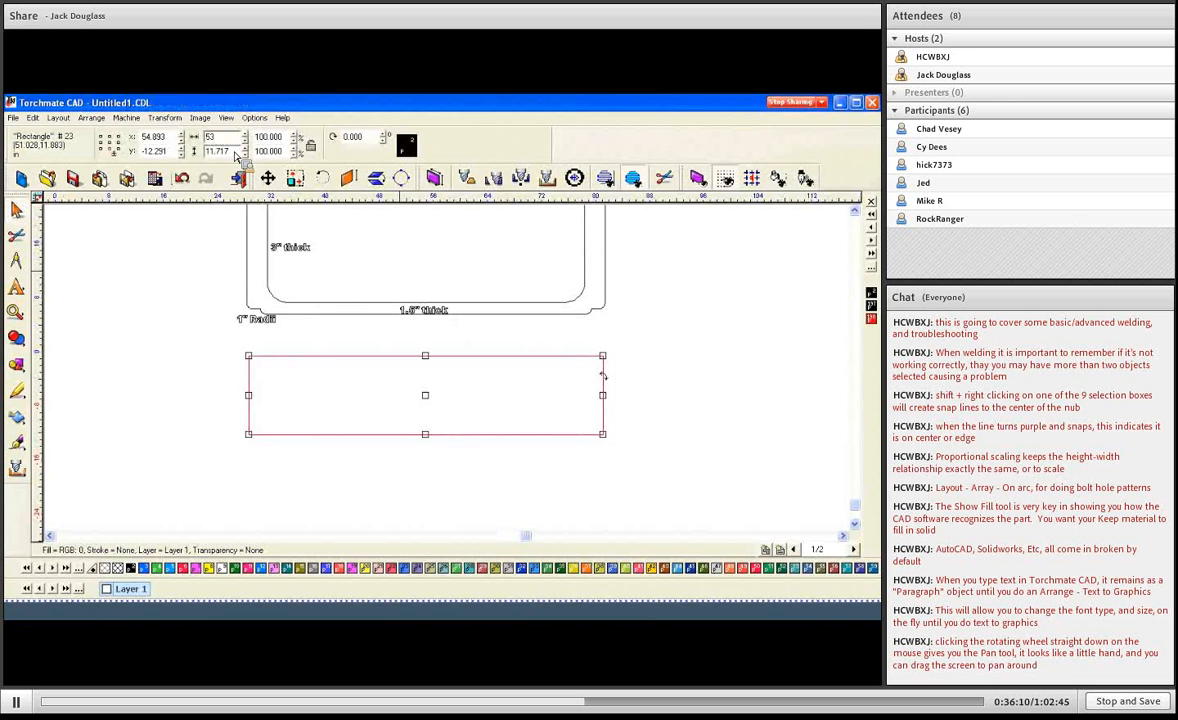
pyautogui.press('Tab')
pyautogui.write('21')
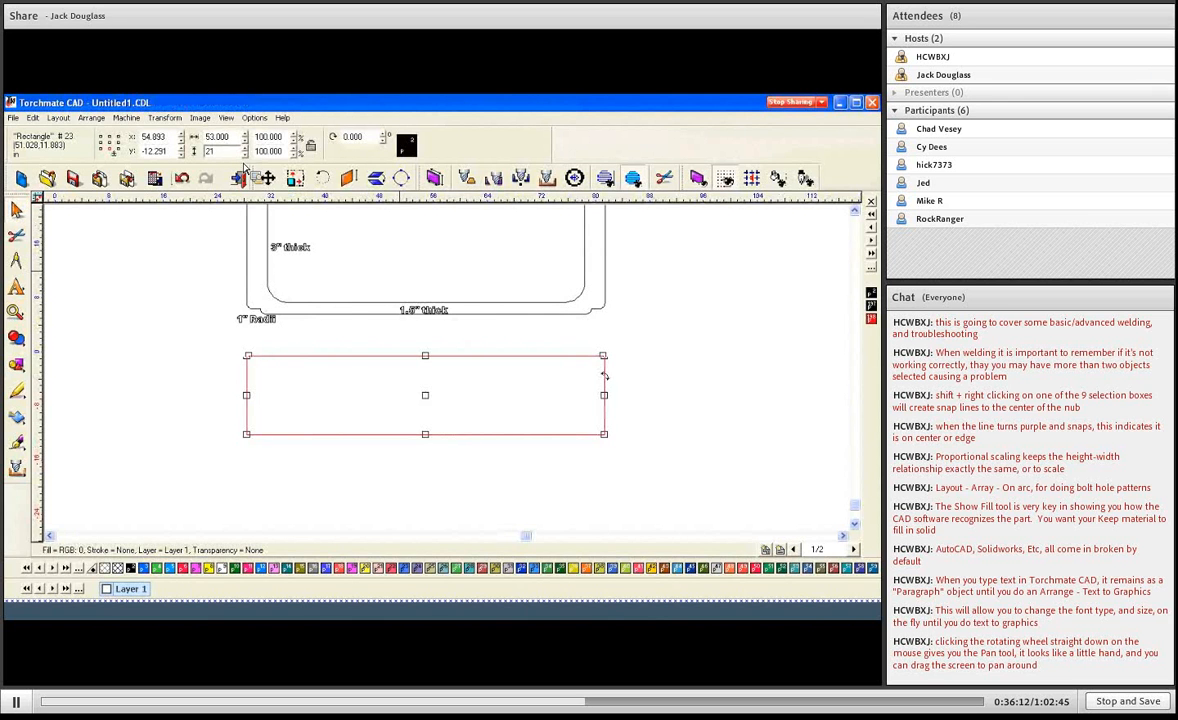
pyautogui.press('Return')
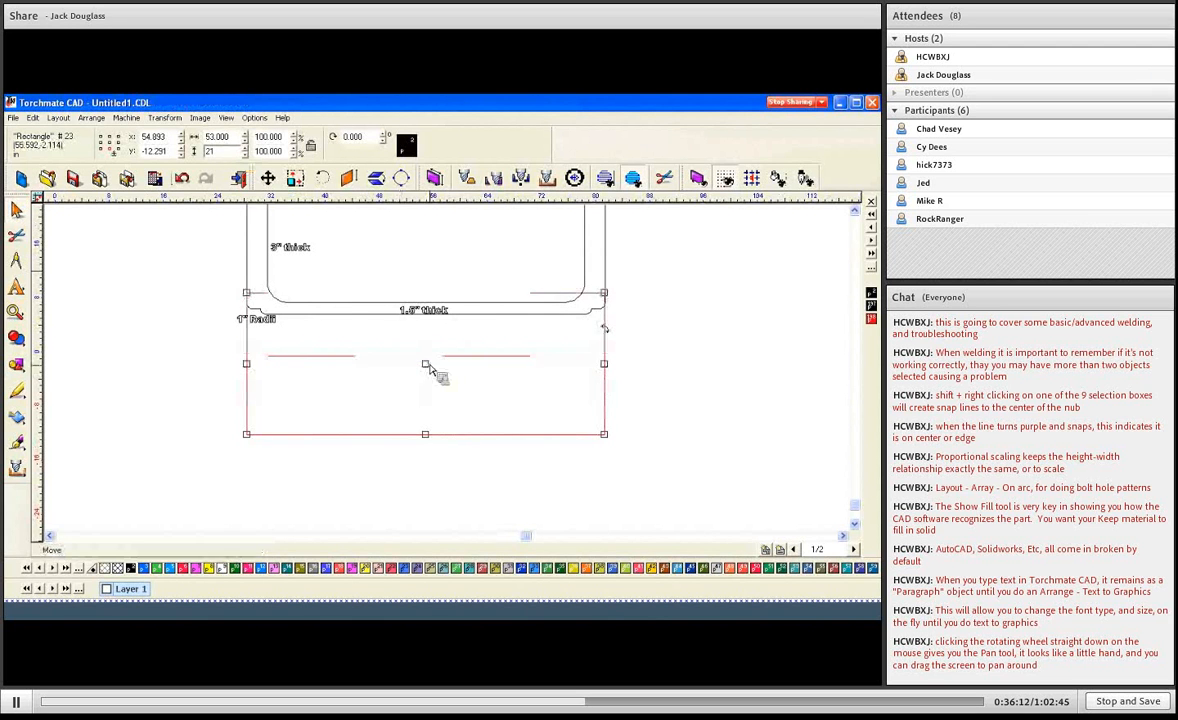
pyautogui.moveTo(427, 367)
pyautogui.mouseDown()
pyautogui.moveTo(434, 415)
pyautogui.moveTo(421, 413)
pyautogui.mouseUp()
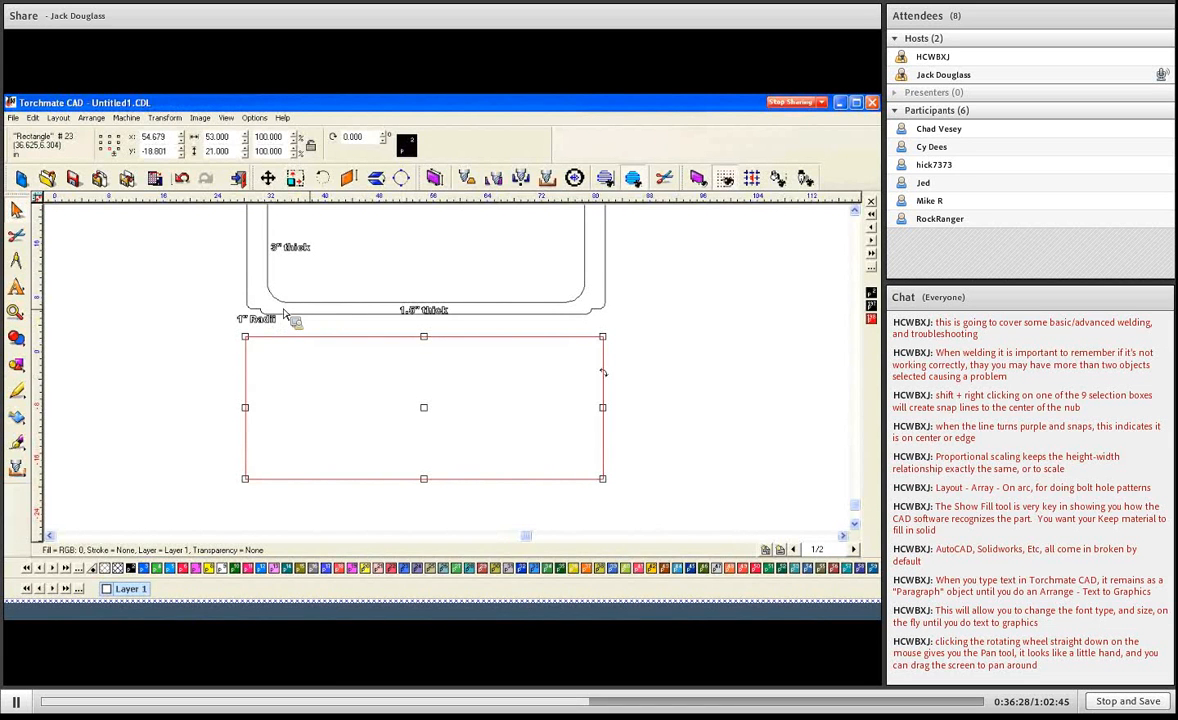
# Set the plain rectangle's height to 20.25 in and add guidelines through its center and along its bottom edge
pyautogui.click(248, 312)
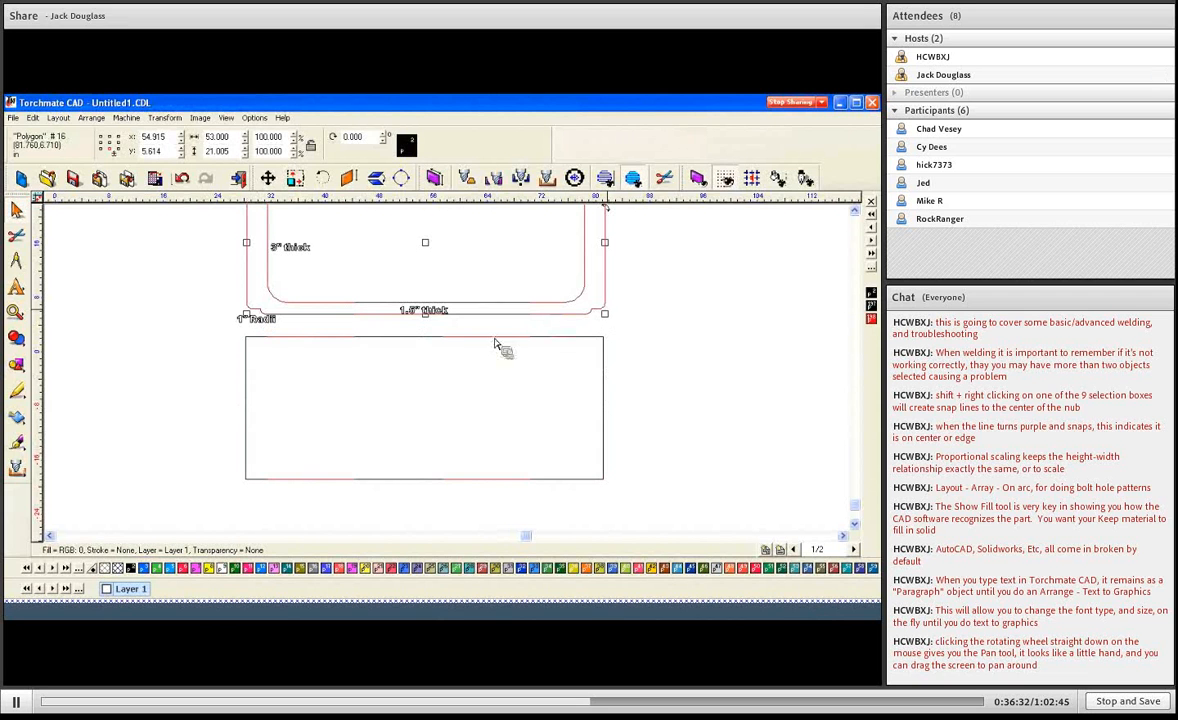
pyautogui.click(466, 359)
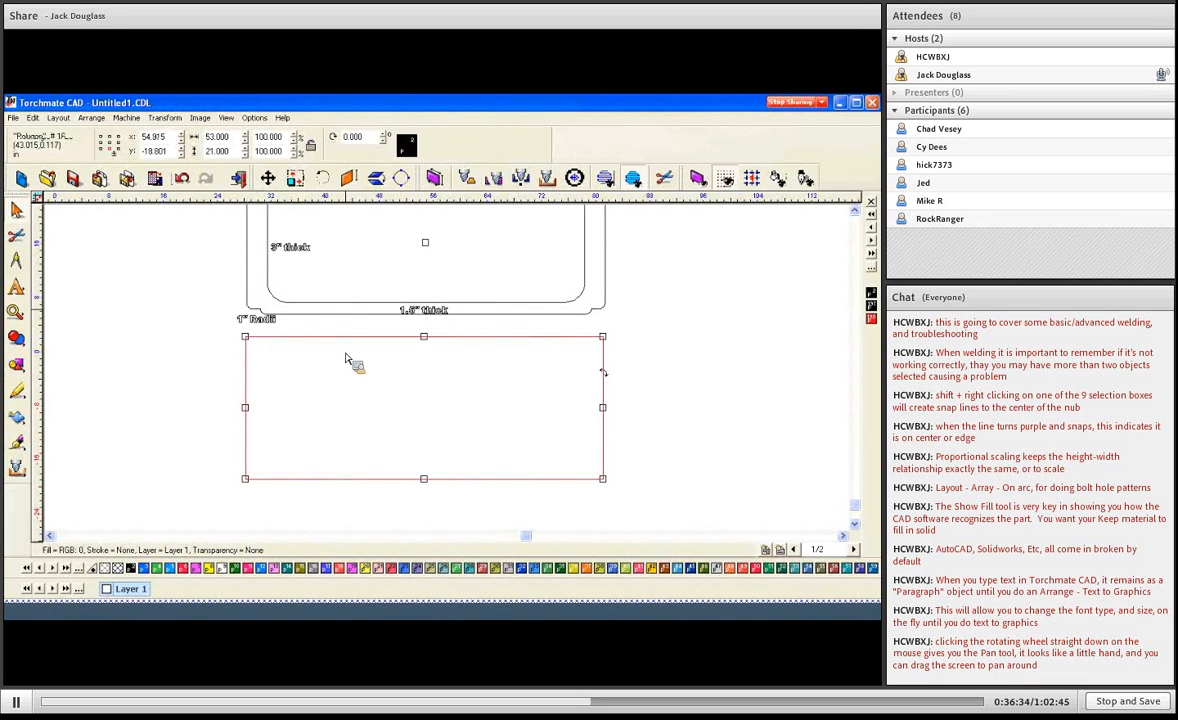
pyautogui.click(229, 152)
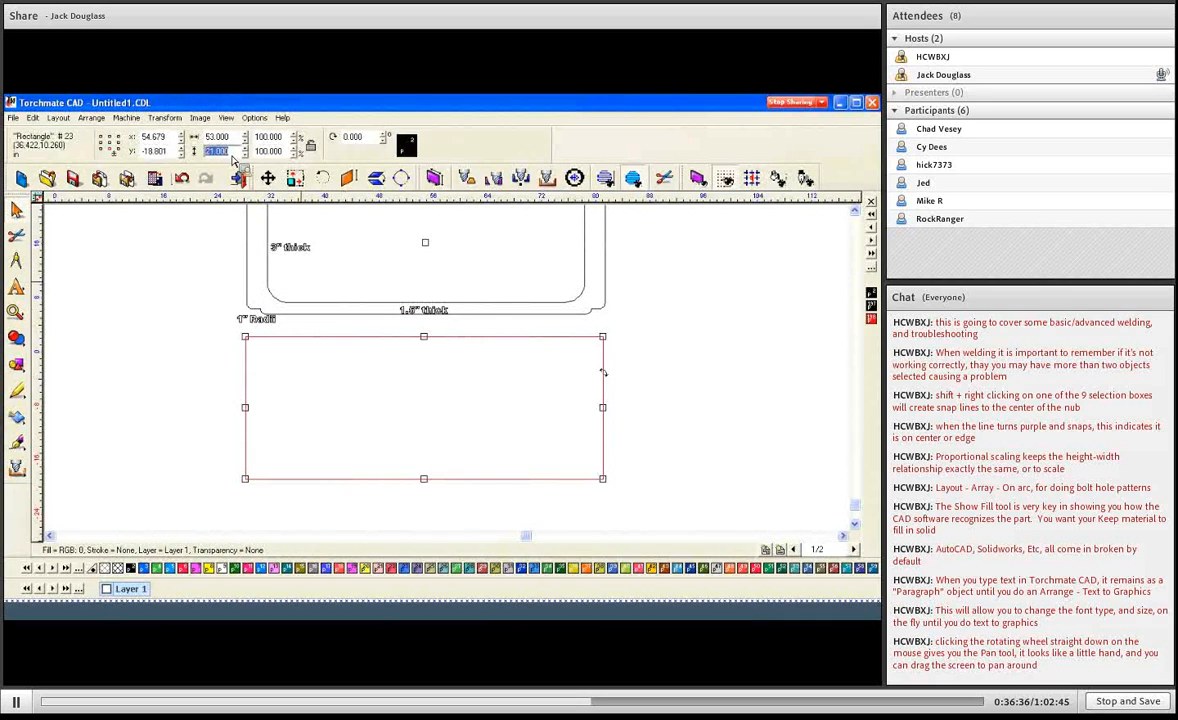
pyautogui.write('20.25')
pyautogui.press('Return')
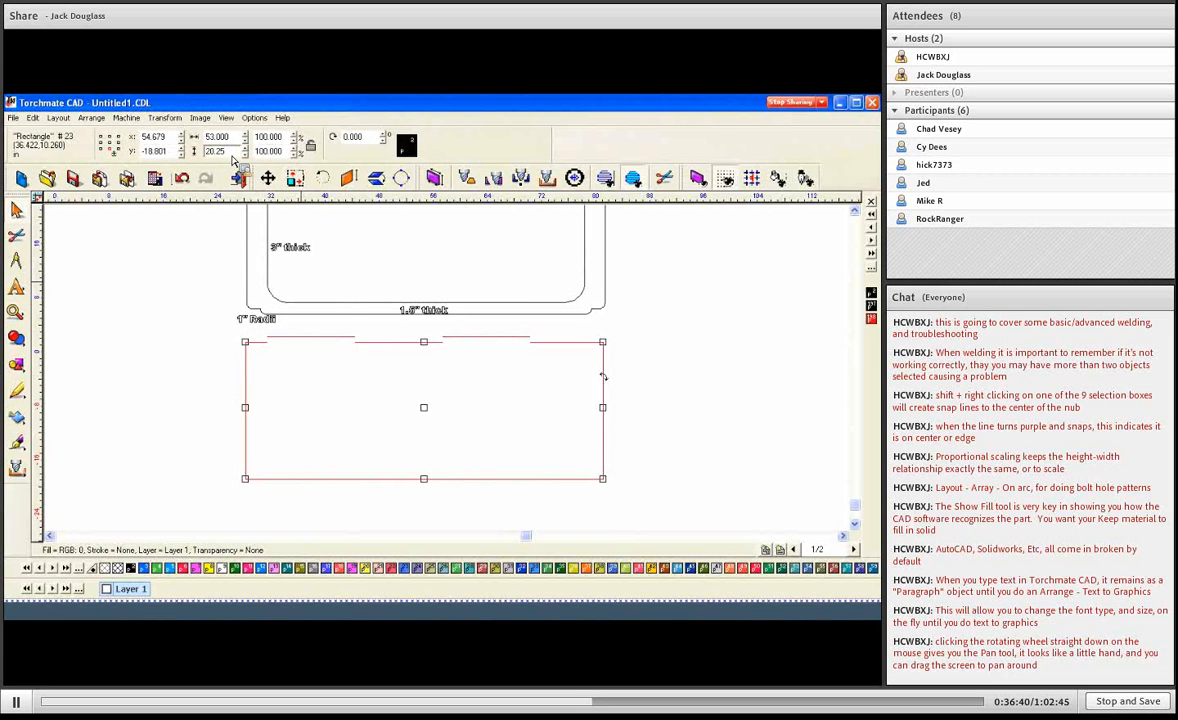
pyautogui.click(426, 334)
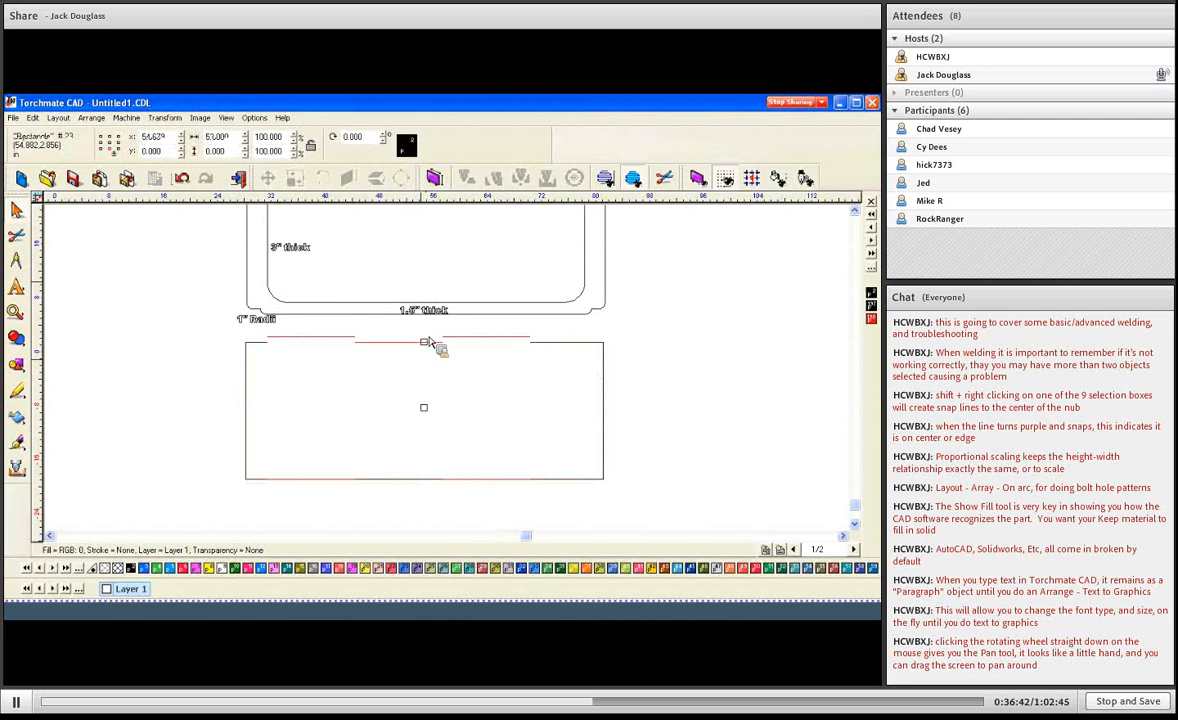
pyautogui.click(428, 422)
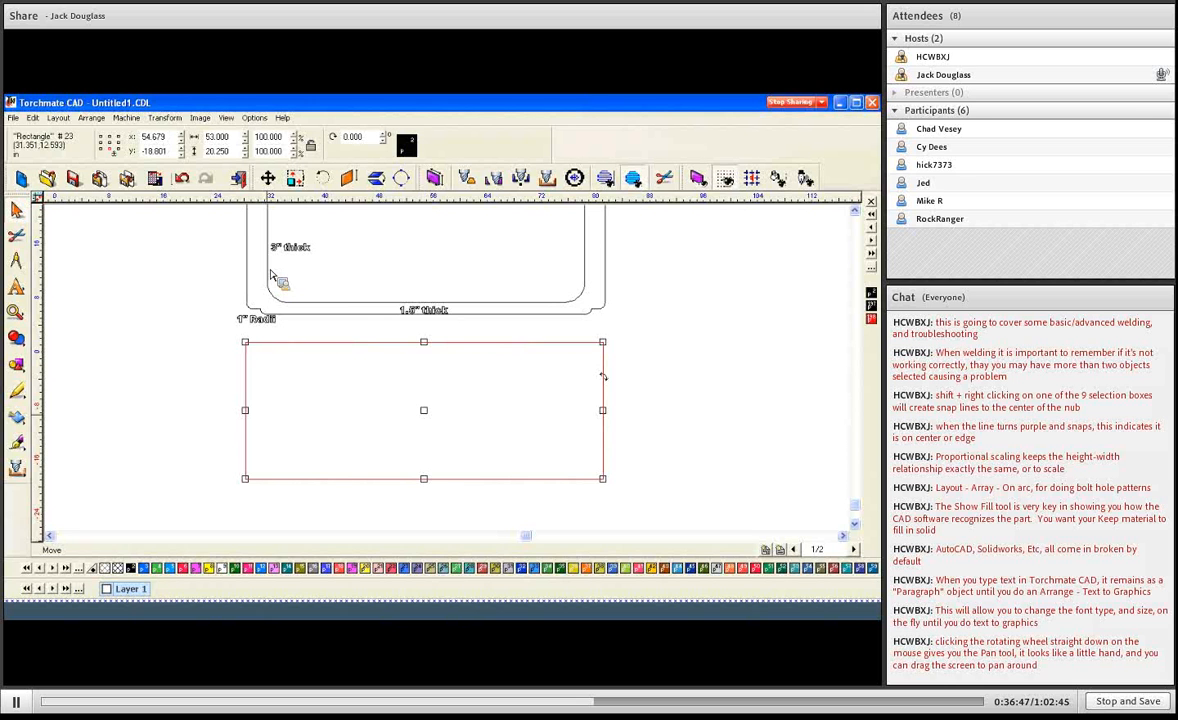
pyautogui.click(856, 213)
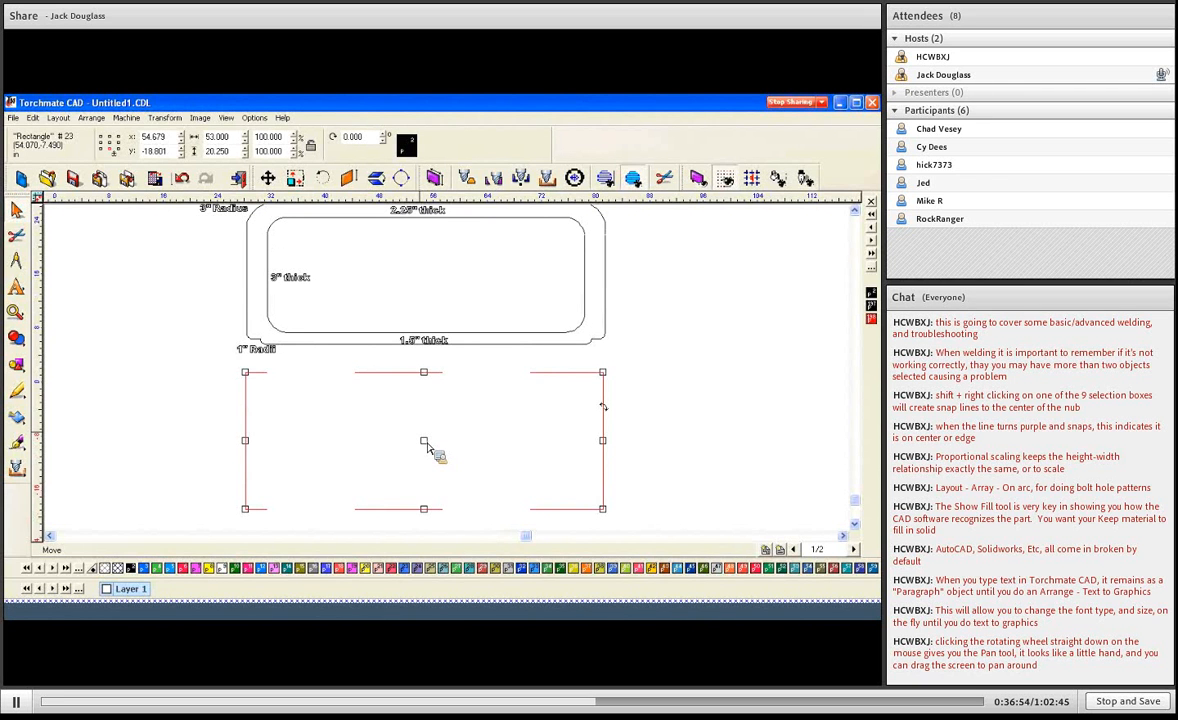
pyautogui.keyDown('shift'); pyautogui.rightClick(426, 444); pyautogui.keyUp('shift')
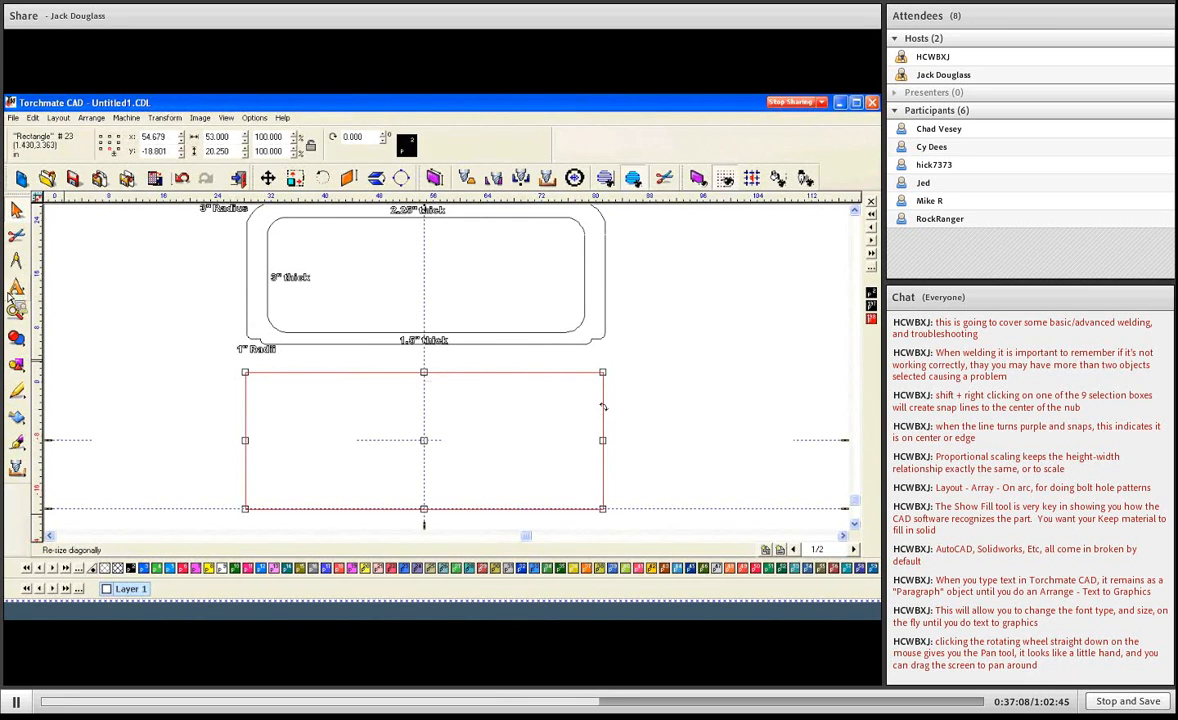
# Draw a narrow rectangle about 46 by 2.8 in across the large rectangle's bottom edge and place it centered directly below that edge
pyautogui.click(20, 370)
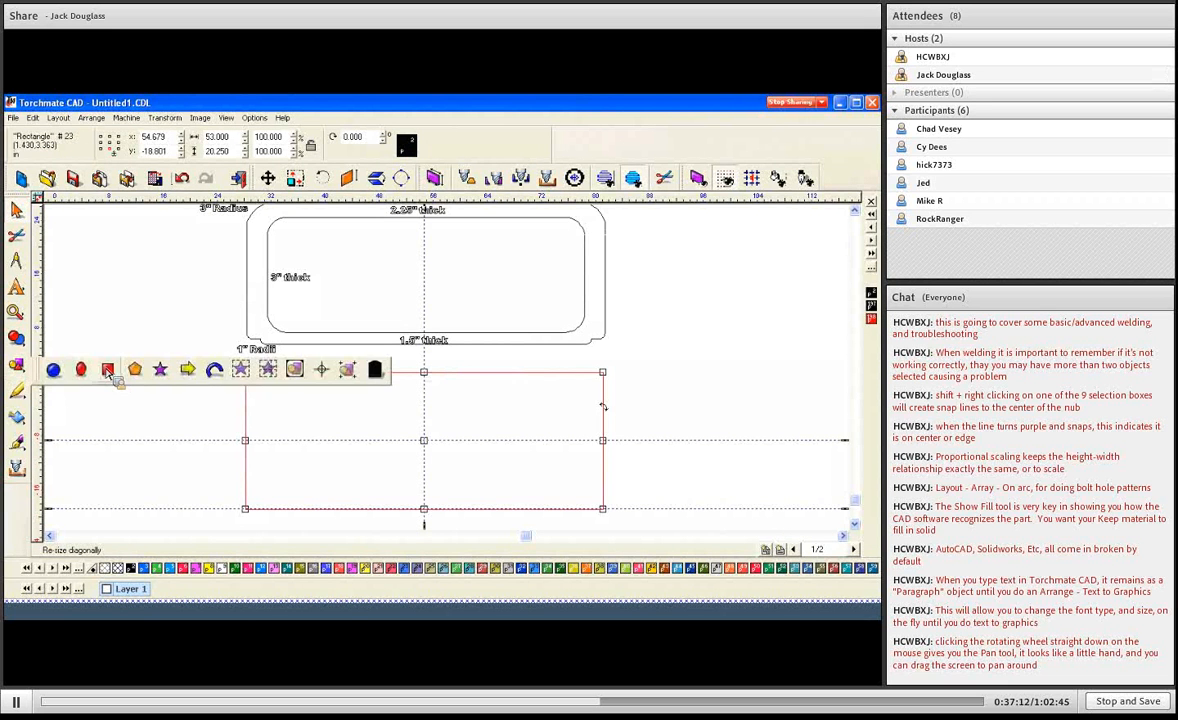
pyautogui.click(108, 371)
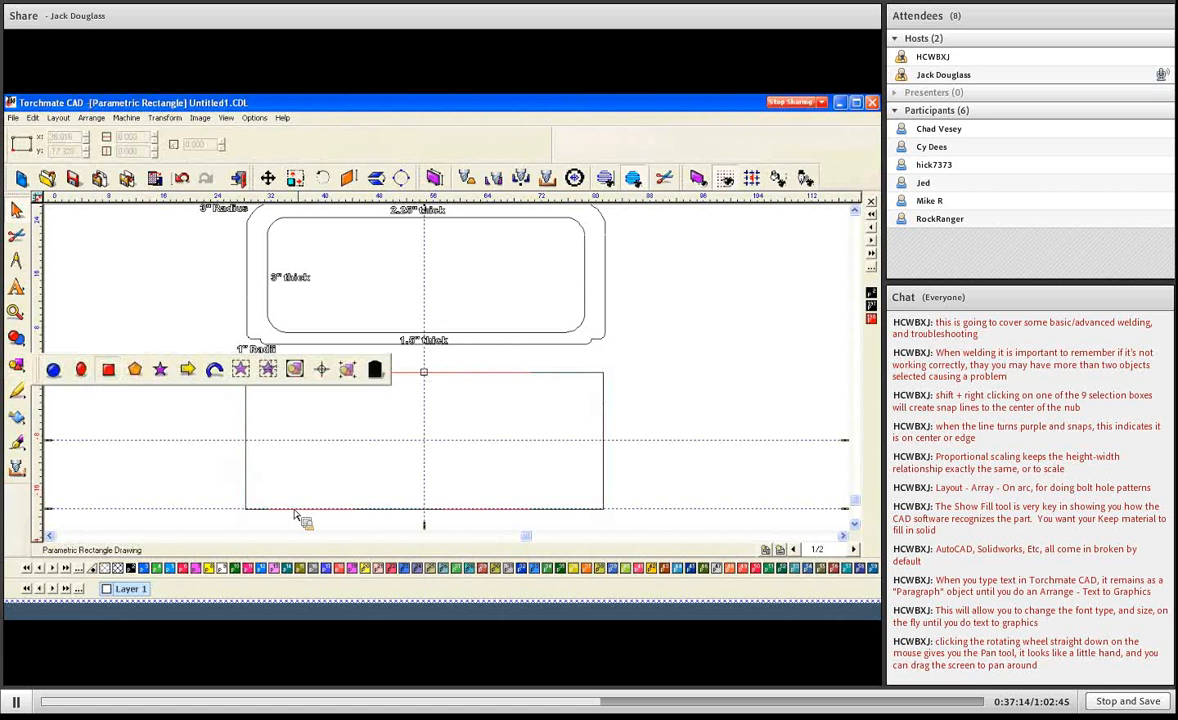
pyautogui.moveTo(268, 499); pyautogui.dragTo(580, 517)
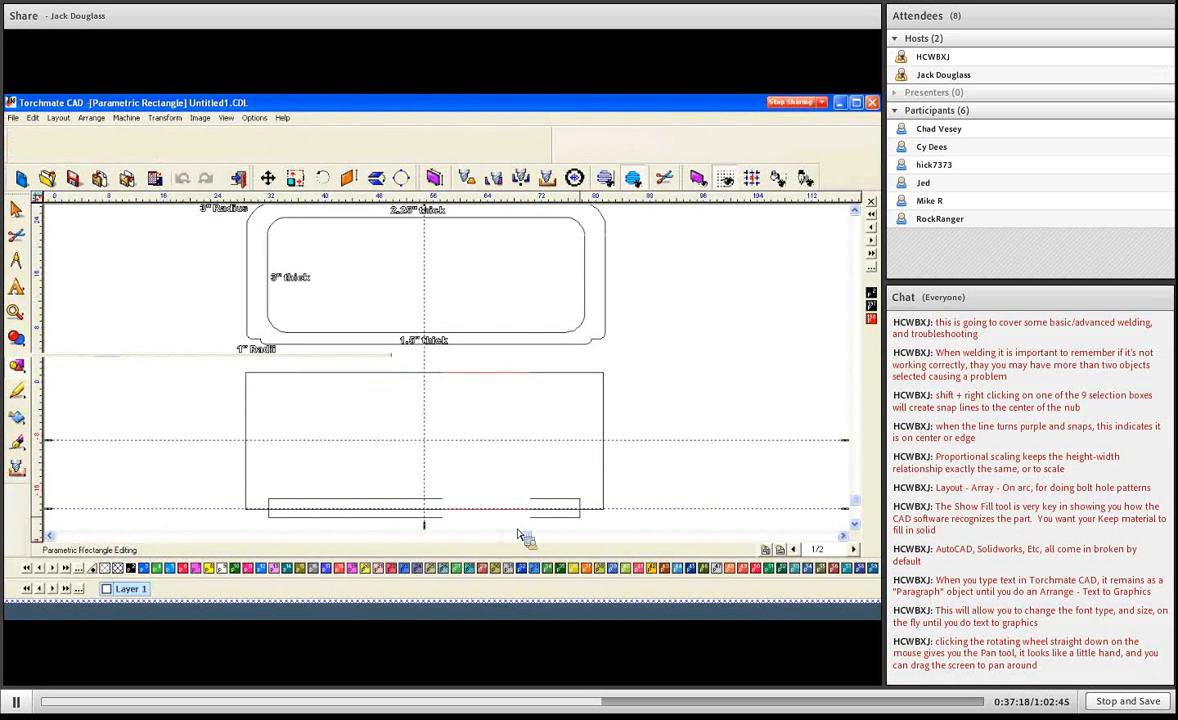
pyautogui.click(425, 517)
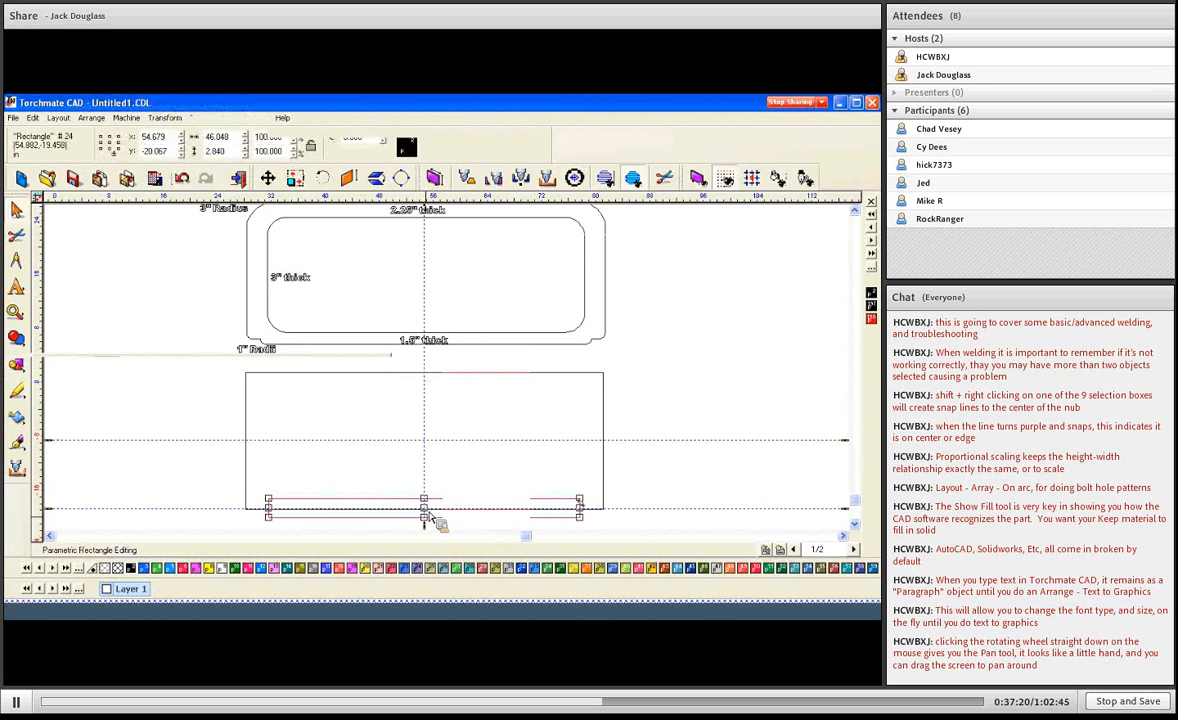
pyautogui.moveTo(426, 514); pyautogui.dragTo(428, 523)
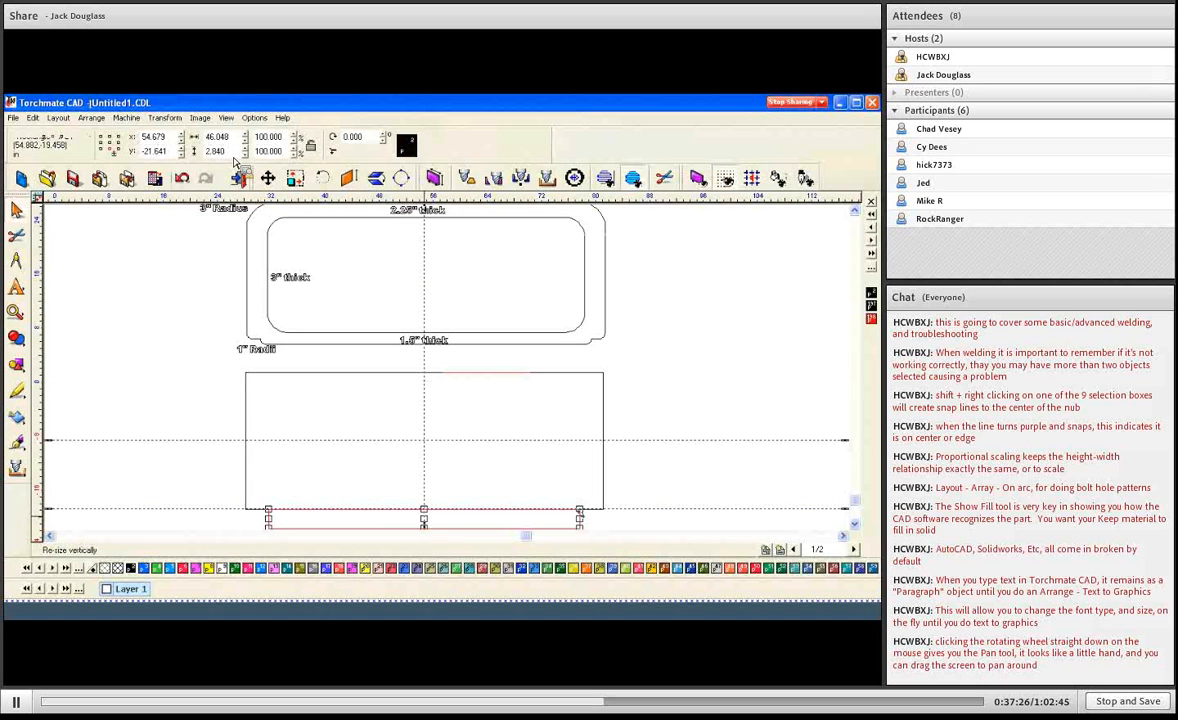
# Resize the narrow rectangle to 49 in wide by 0.75 in high and move it up against the large rectangle's bottom edge
pyautogui.write('.75')
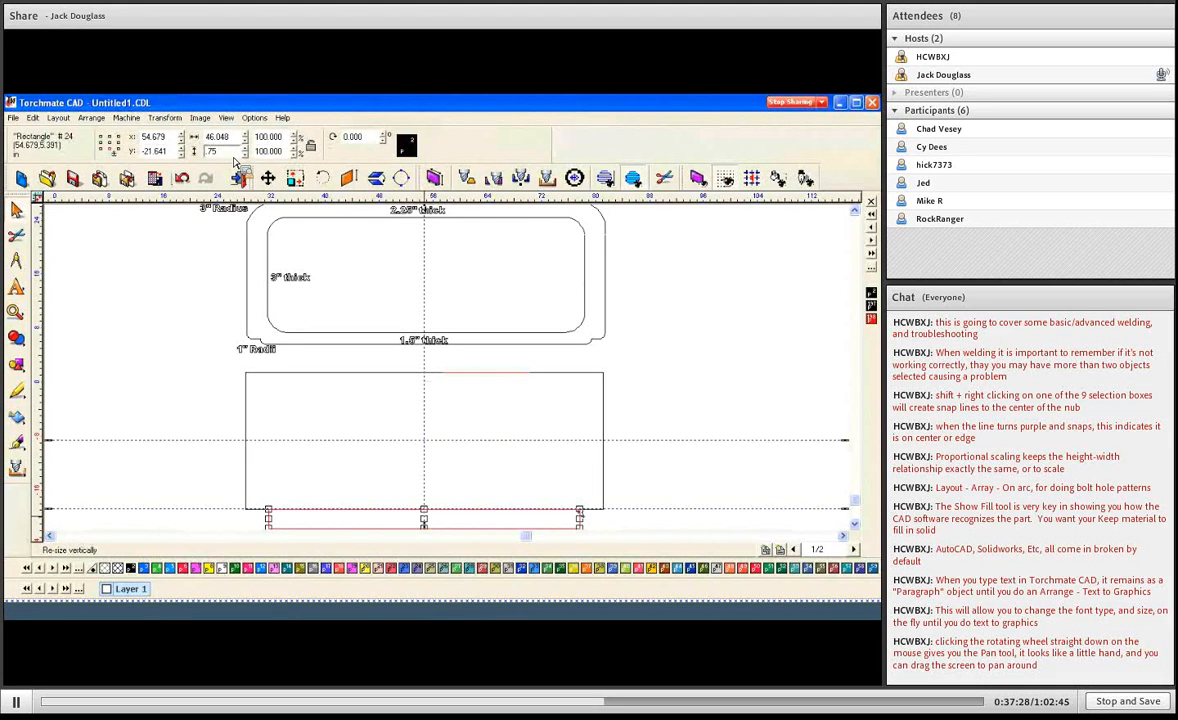
pyautogui.press('Return')
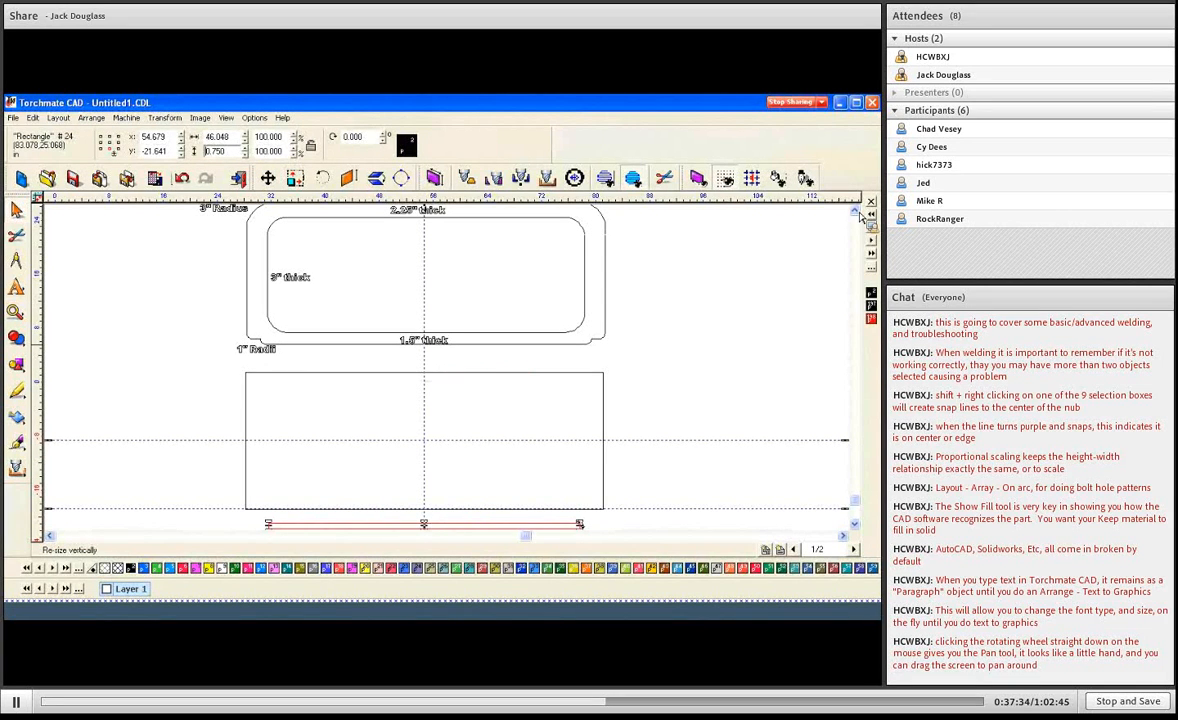
pyautogui.scroll(1, 255, 380)
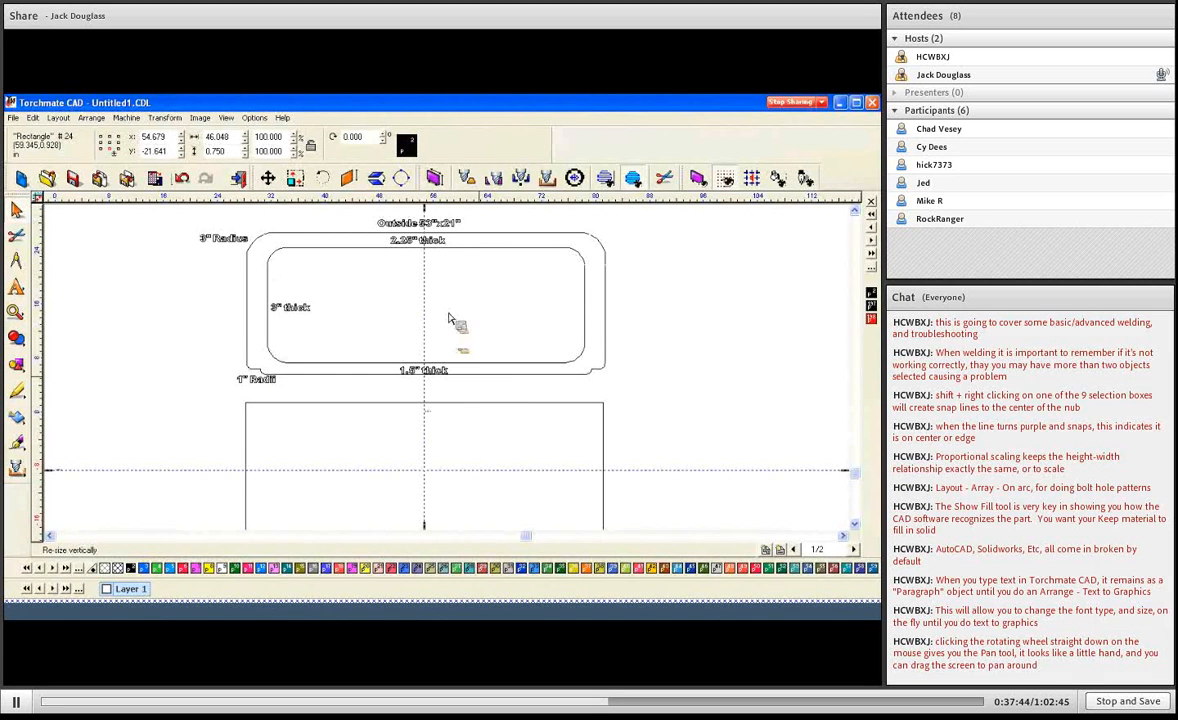
pyautogui.scroll(1, 450, 318)
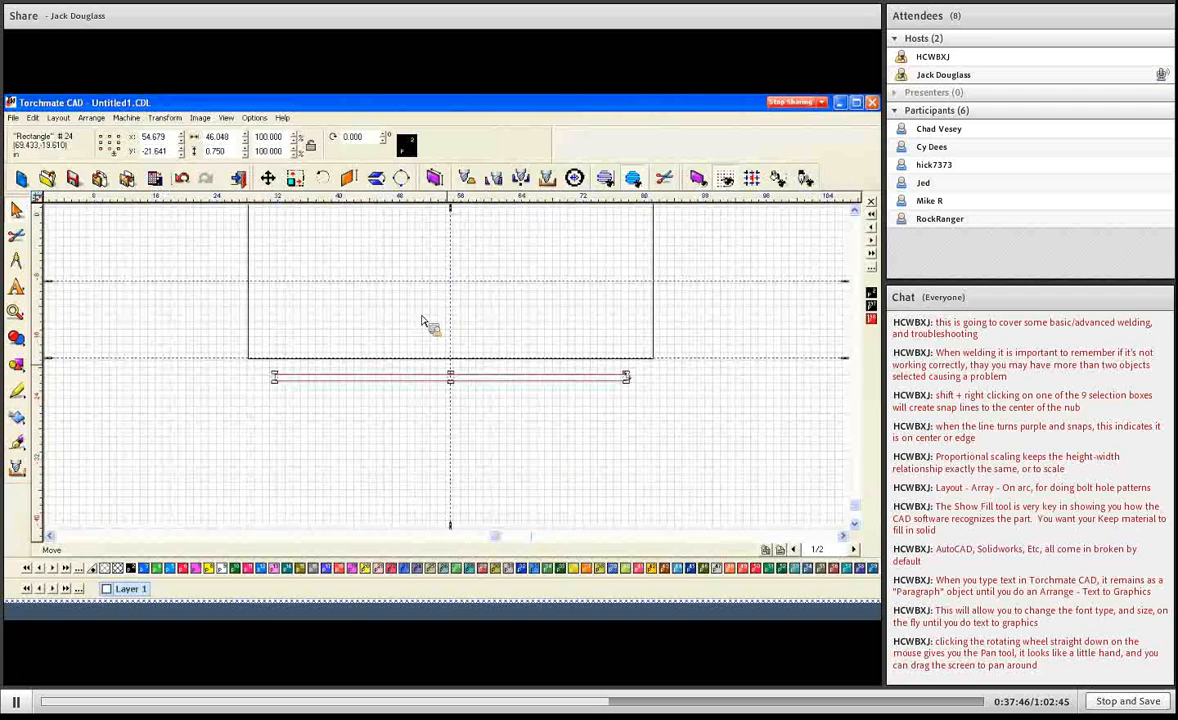
pyautogui.scroll(-1, 430, 326)
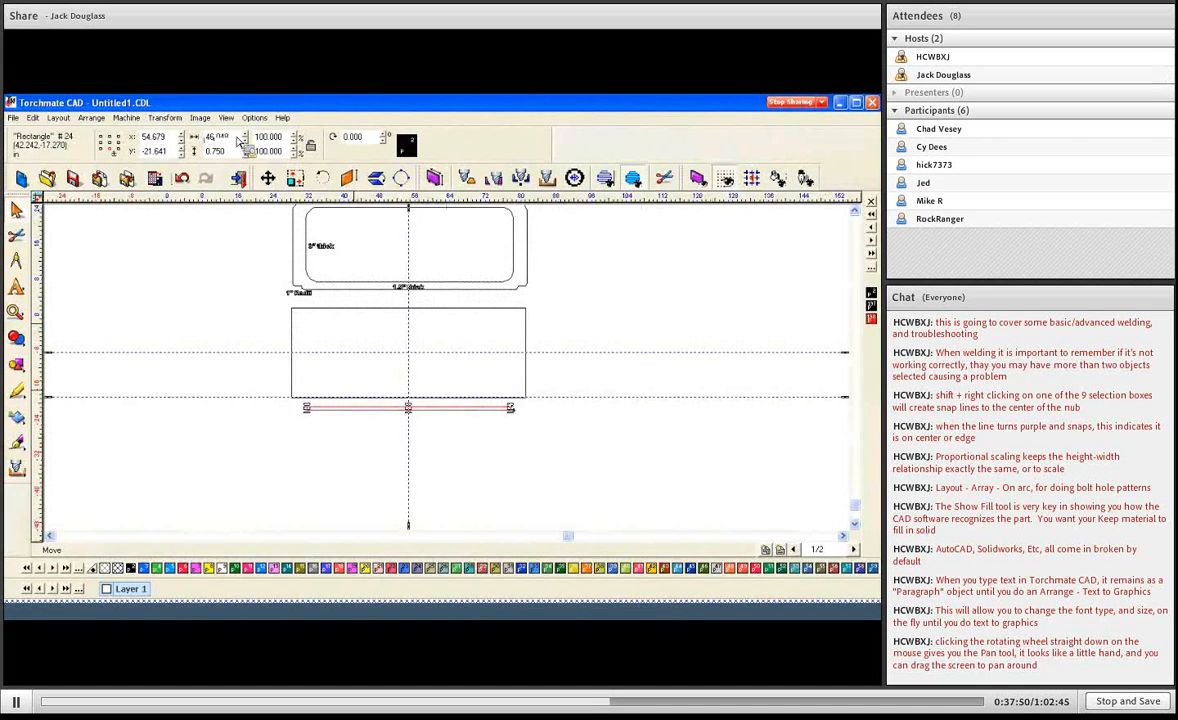
pyautogui.write('49')
pyautogui.press('Return')
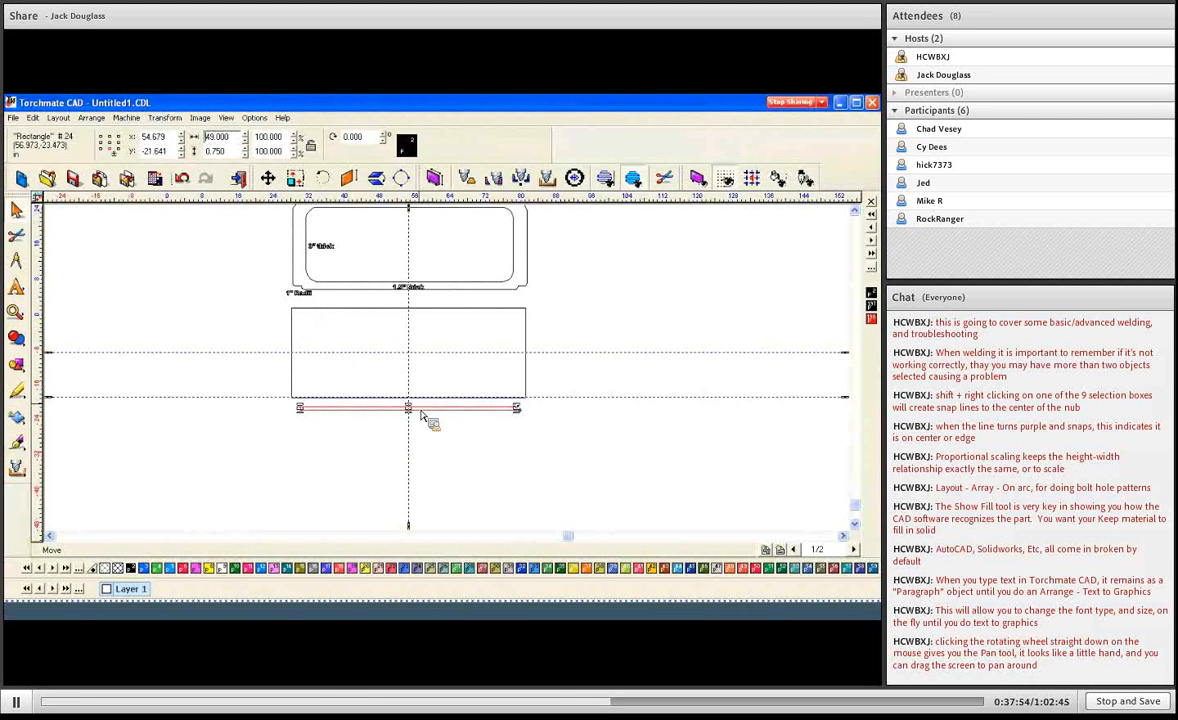
pyautogui.press('F6')
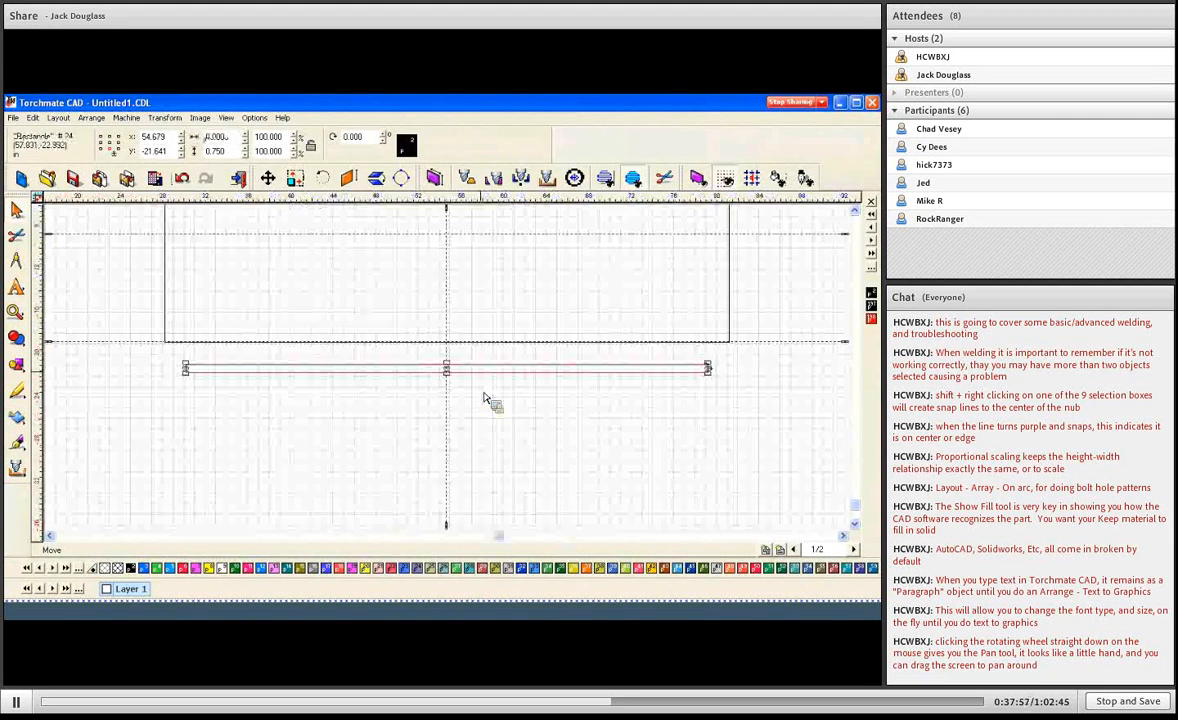
pyautogui.moveTo(446, 364); pyautogui.dragTo(445, 346)
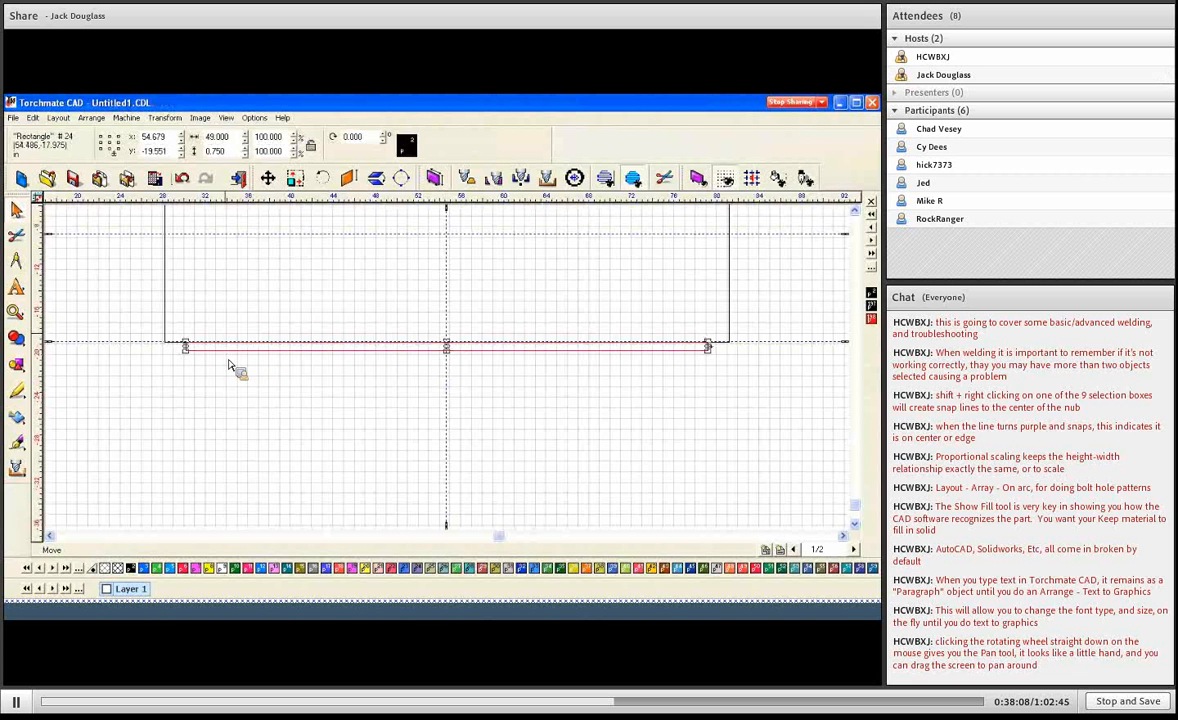
# Stretch the narrow rectangle upward to about 2.2 in high so it overlaps the large rectangle, and weld the two together
pyautogui.keyDown('shift'); pyautogui.click(169, 293); pyautogui.keyUp('shift')
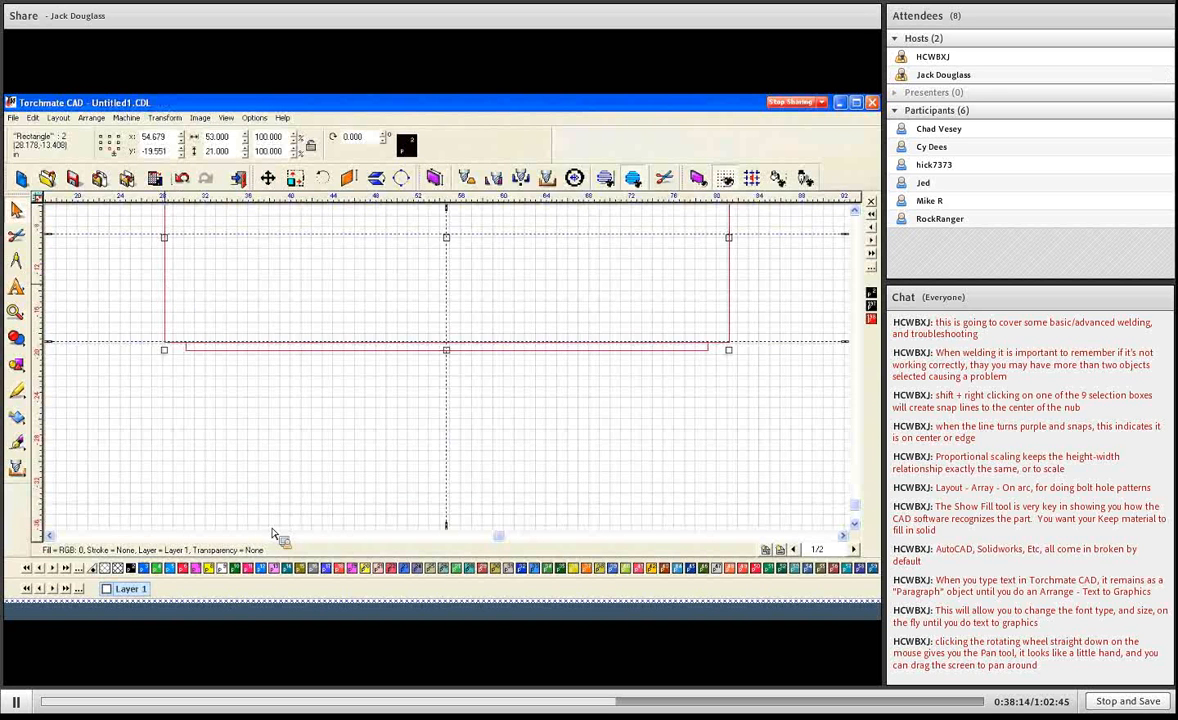
pyautogui.hotkey('shift', 'F2')
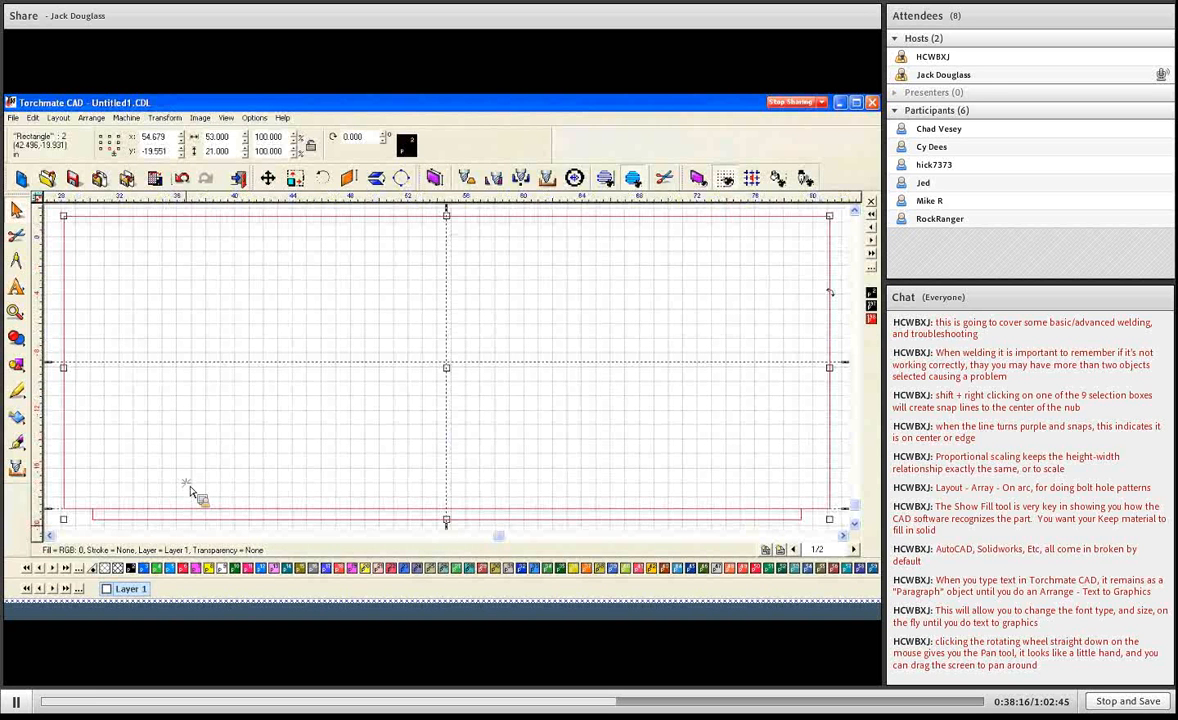
pyautogui.click(446, 517)
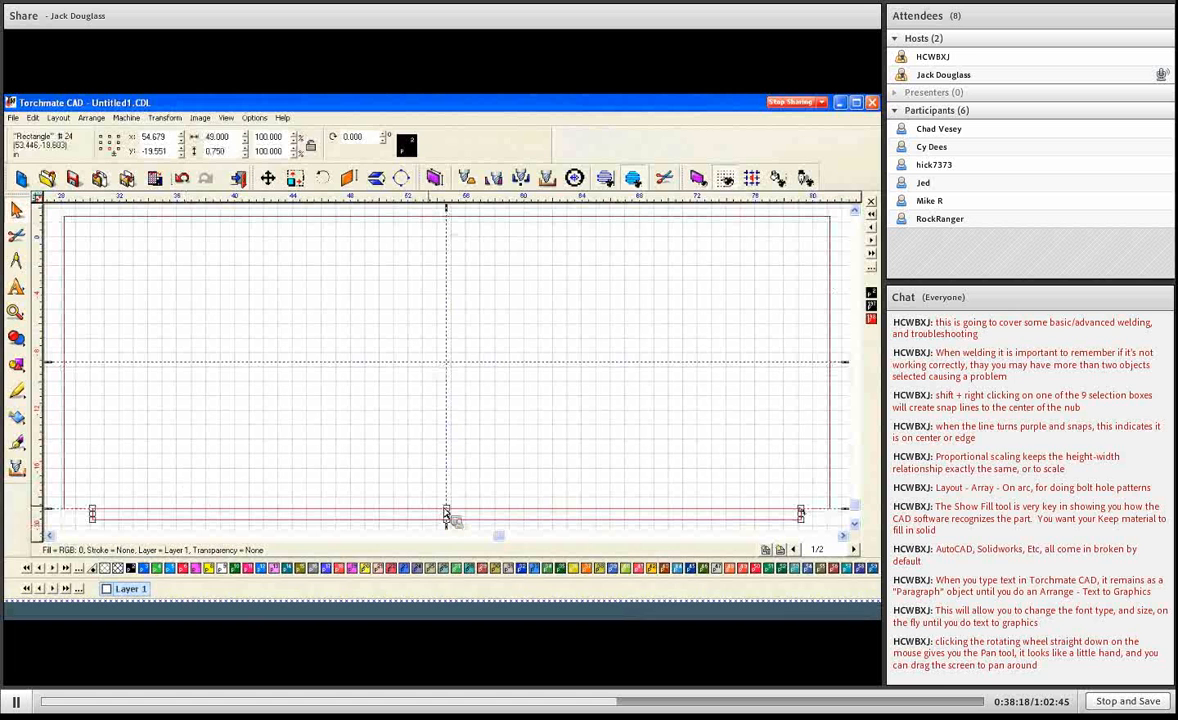
pyautogui.moveTo(450, 512); pyautogui.dragTo(449, 494)
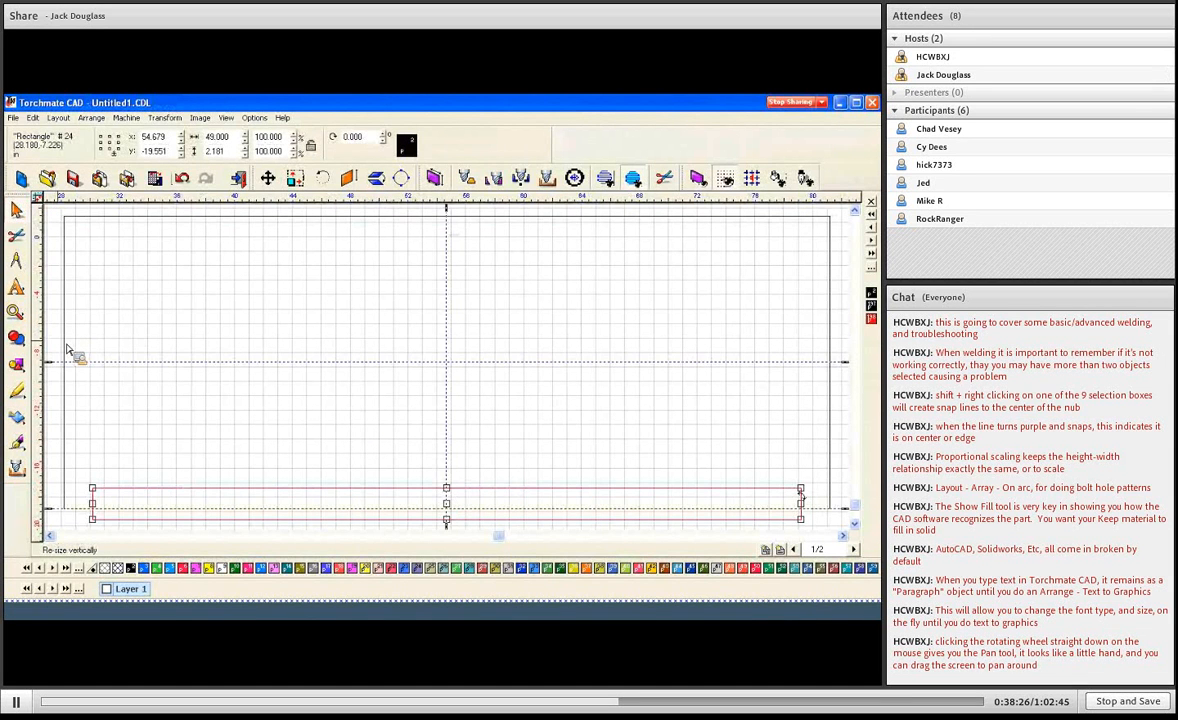
pyautogui.click(68, 349)
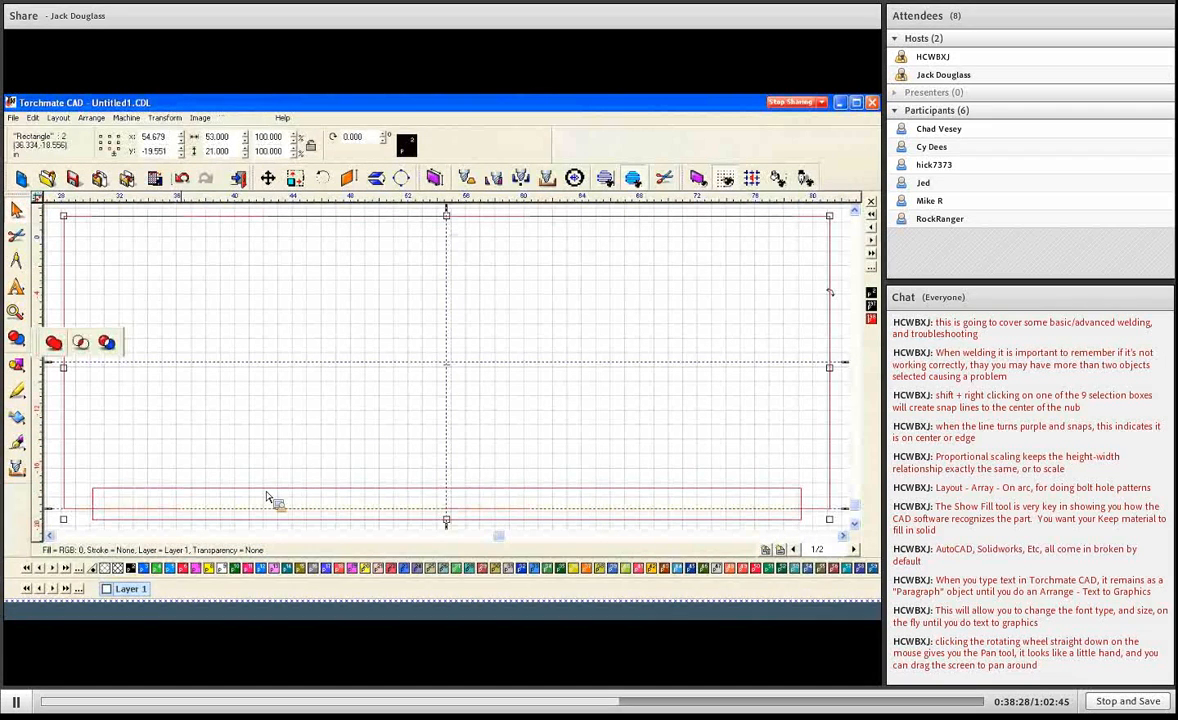
pyautogui.click(54, 345)
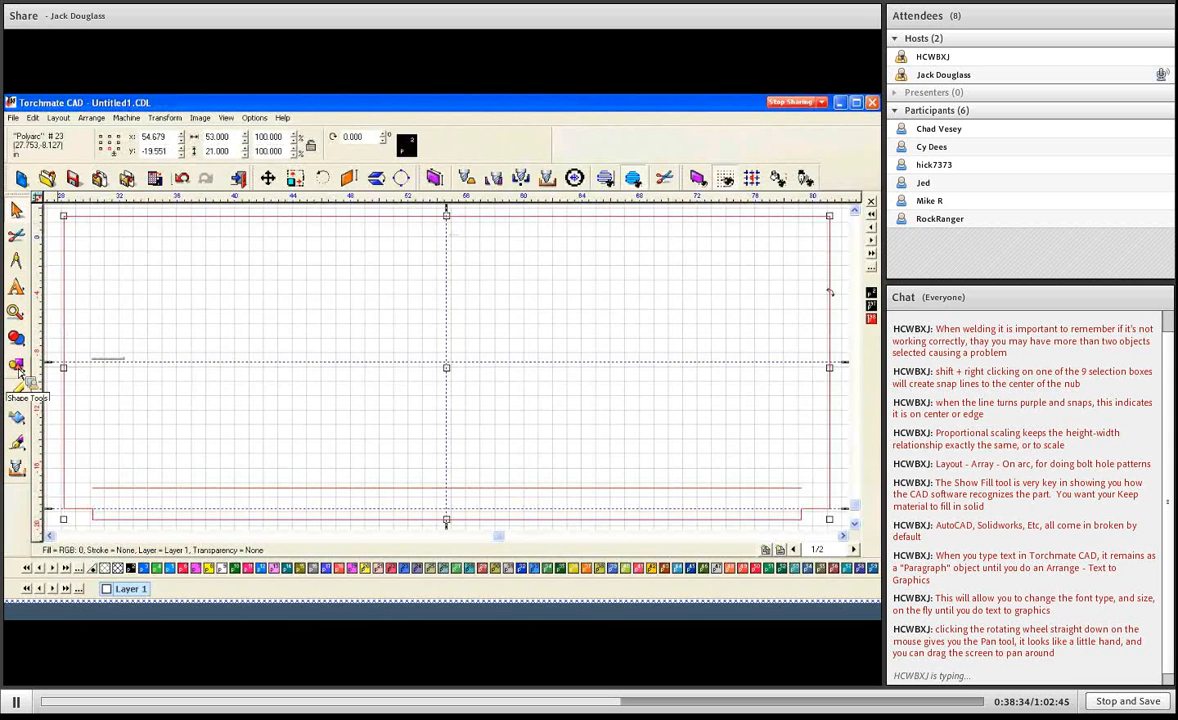
# Draw a rectangle about 45 by 15.2 in inside the welded outline
pyautogui.click(19, 369)
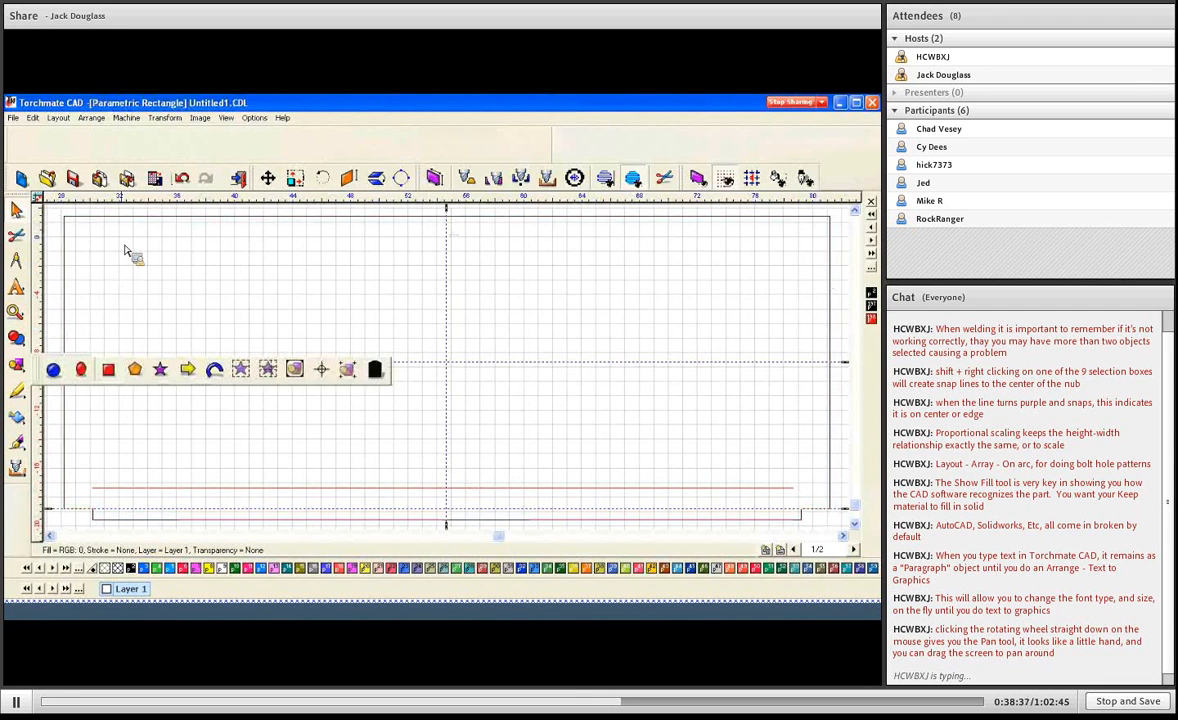
pyautogui.moveTo(125, 250)
pyautogui.mouseDown()
pyautogui.moveTo(302, 355)
pyautogui.moveTo(621, 450)
pyautogui.moveTo(779, 476)
pyautogui.mouseUp()
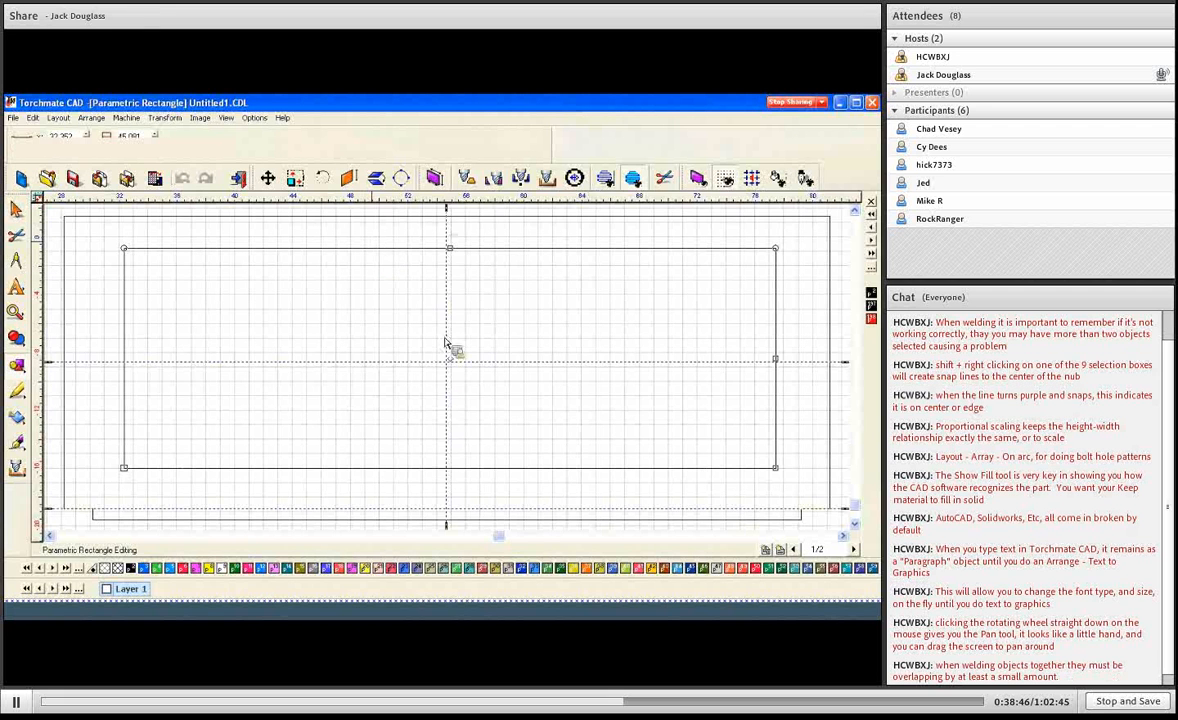
pyautogui.scroll(-1, 450, 344)
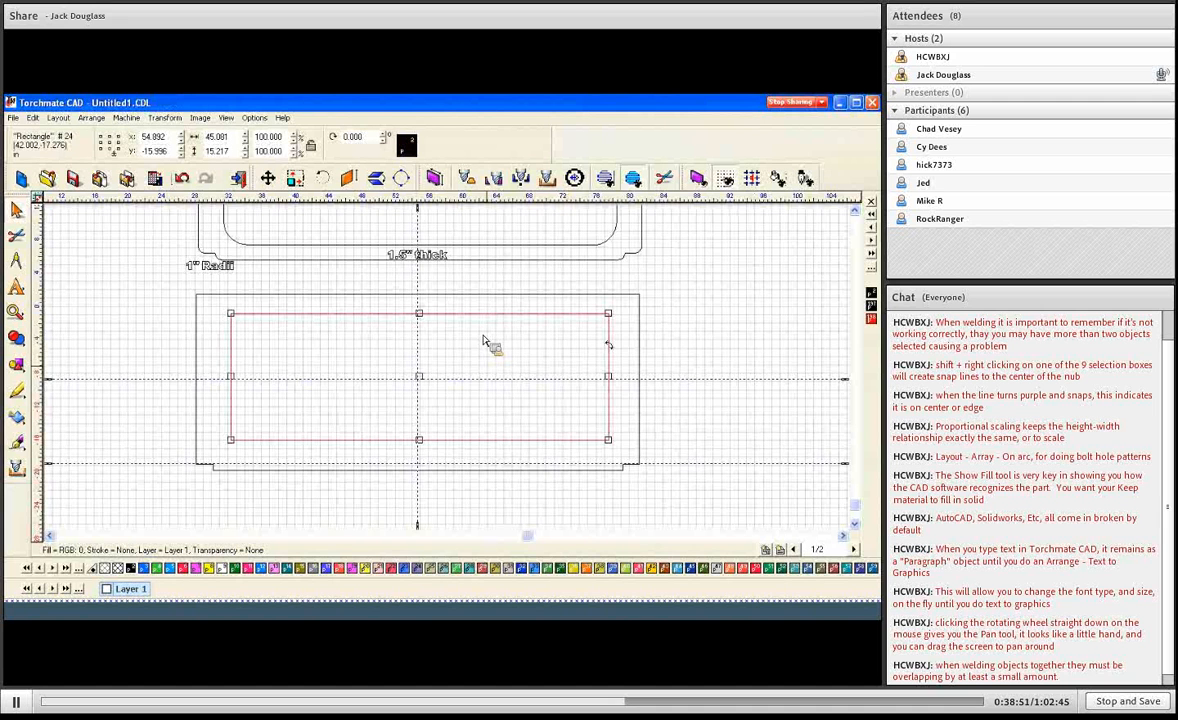
pyautogui.scroll(-1, 450, 376)
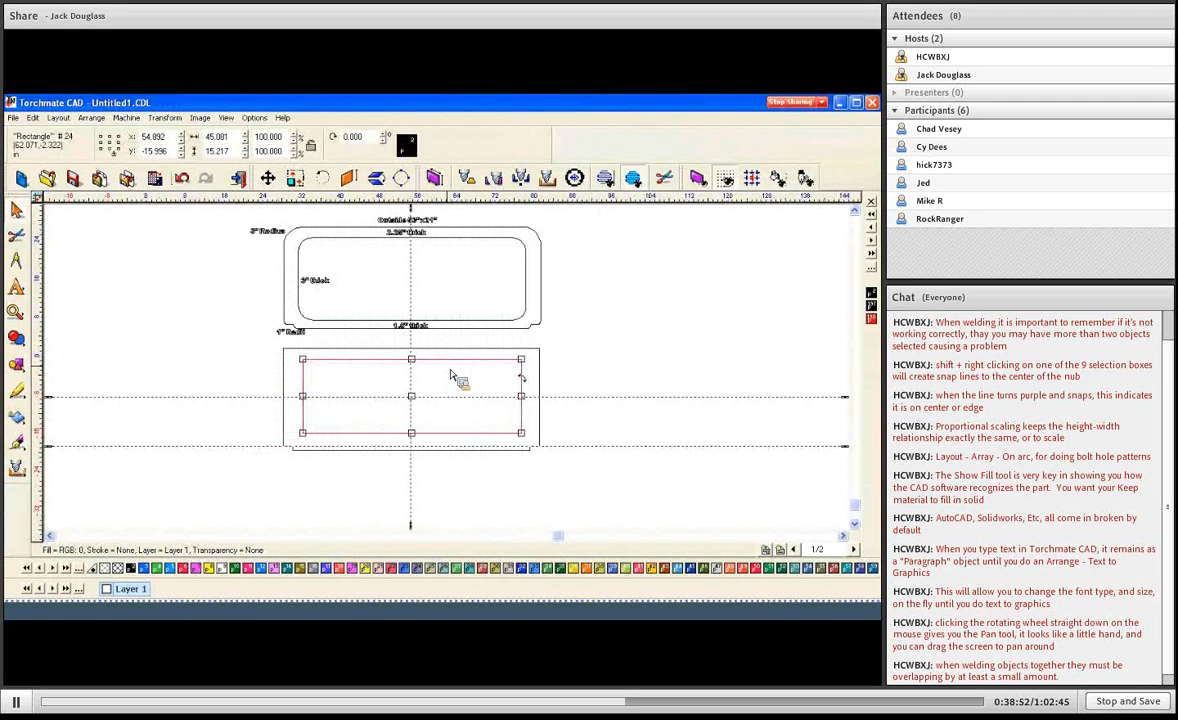
pyautogui.scroll(1, 450, 376)
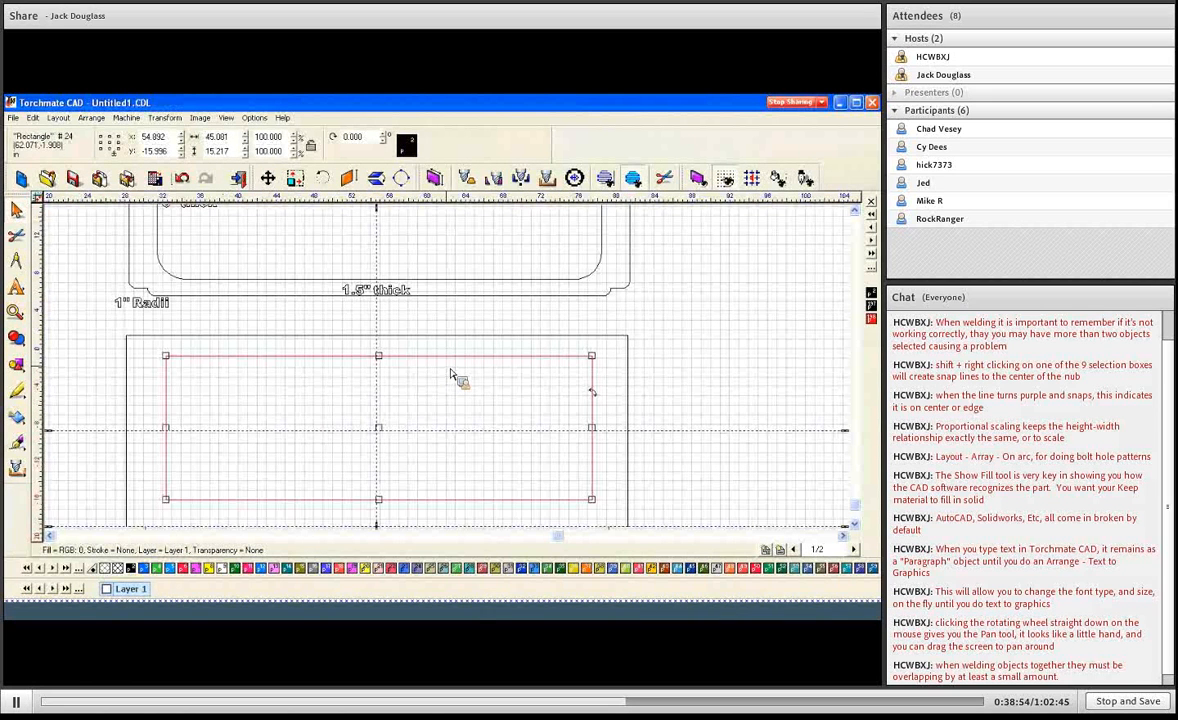
# Set the inner rectangle's width to 47 in and move its center onto the vertical guideline
pyautogui.scroll(-1, 450, 376)
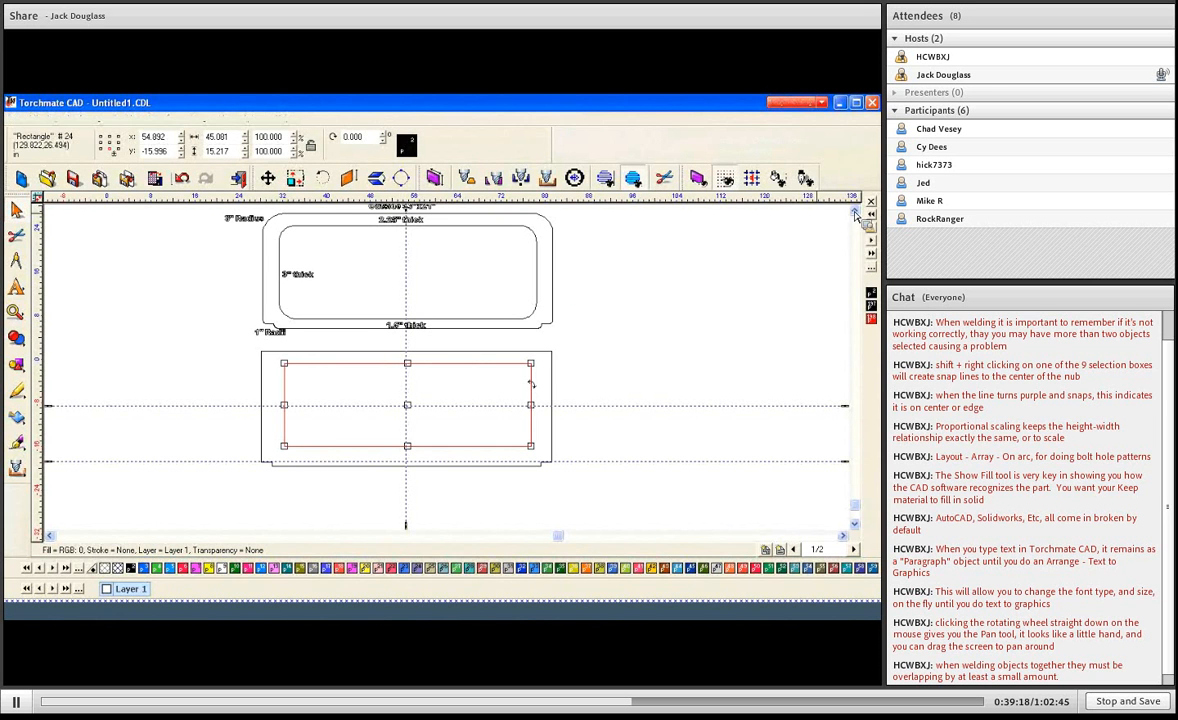
pyautogui.click(855, 213)
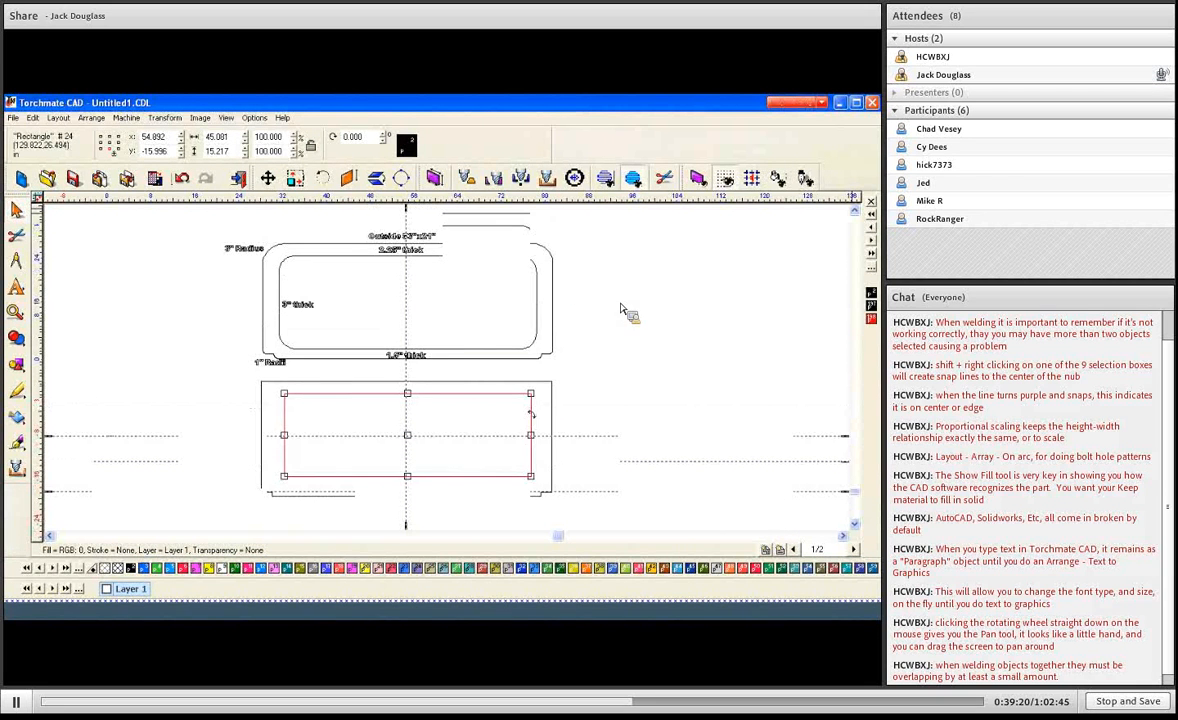
pyautogui.scroll(2, 425, 352)
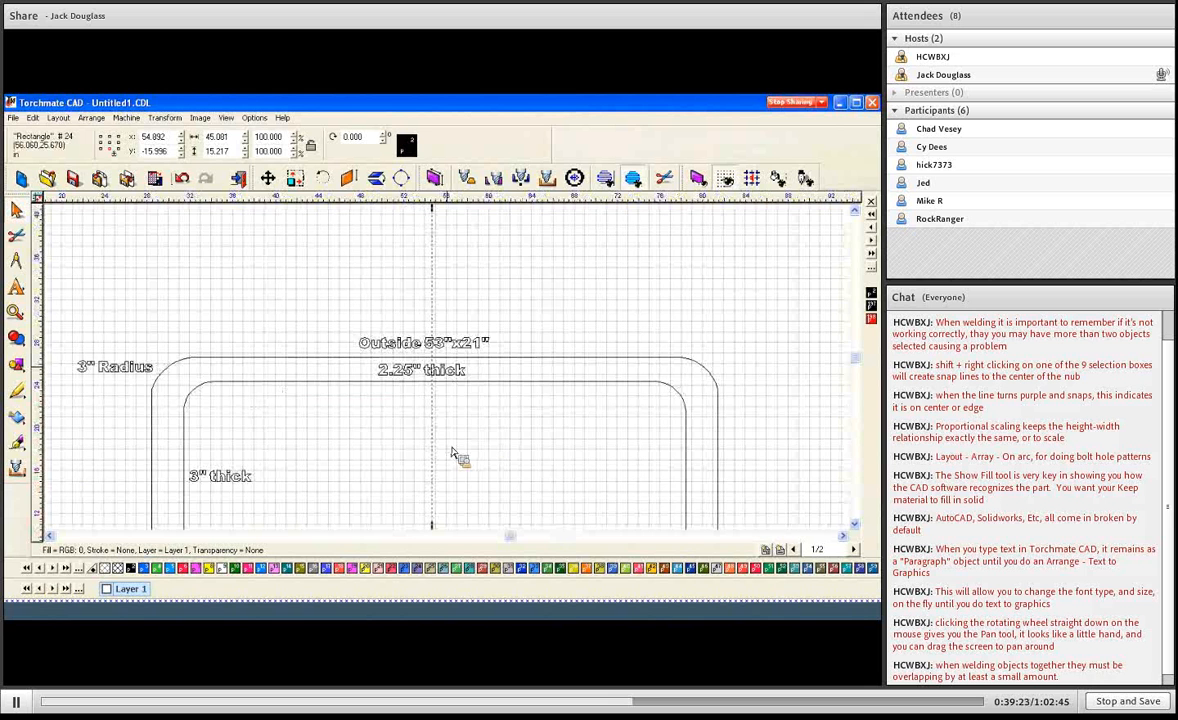
pyautogui.click(225, 135)
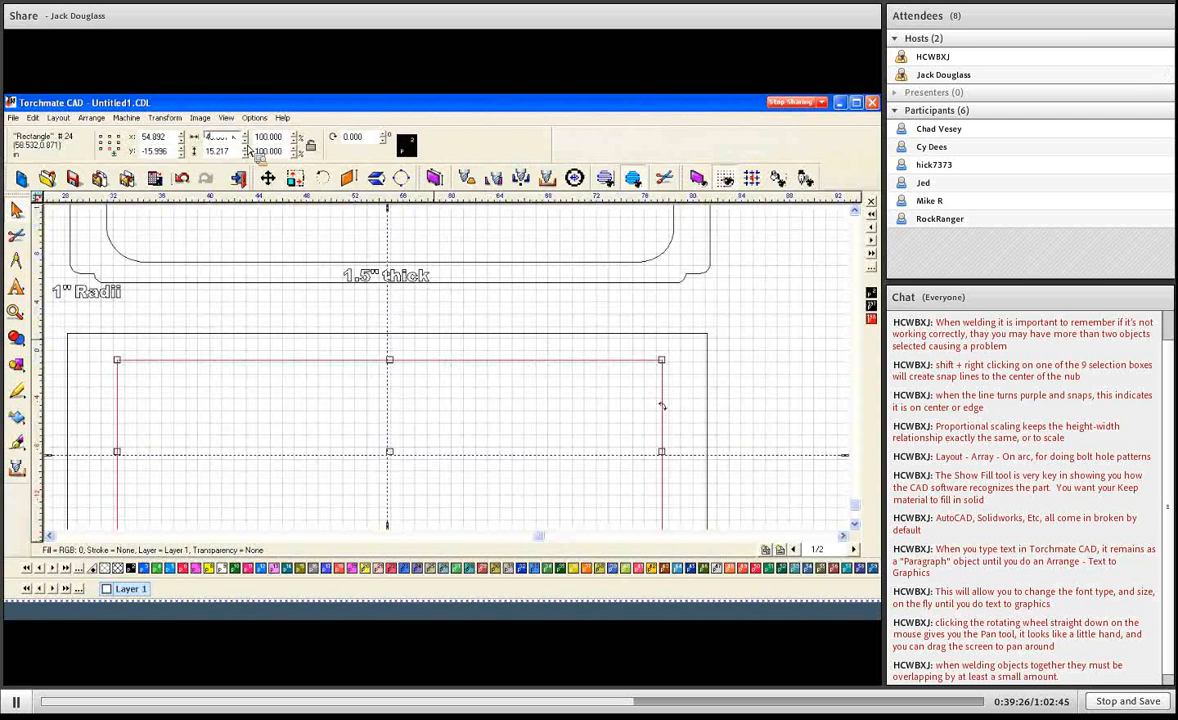
pyautogui.keyDown('shift'); pyautogui.moveTo(661, 405); pyautogui.dragTo(673, 405); pyautogui.keyUp('shift')
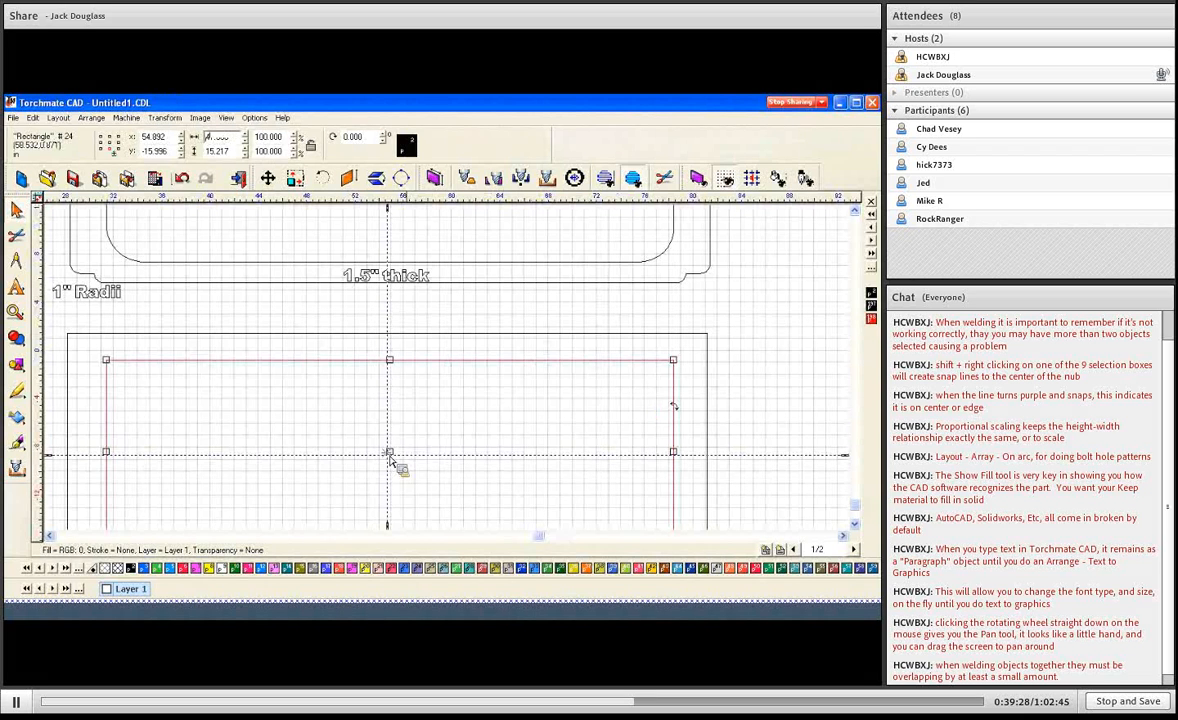
pyautogui.moveTo(389, 455)
pyautogui.mouseDown()
pyautogui.moveTo(392, 432)
pyautogui.moveTo(402, 454)
pyautogui.mouseUp()
pyautogui.press('F5')
pyautogui.scroll(-1, 432, 453)
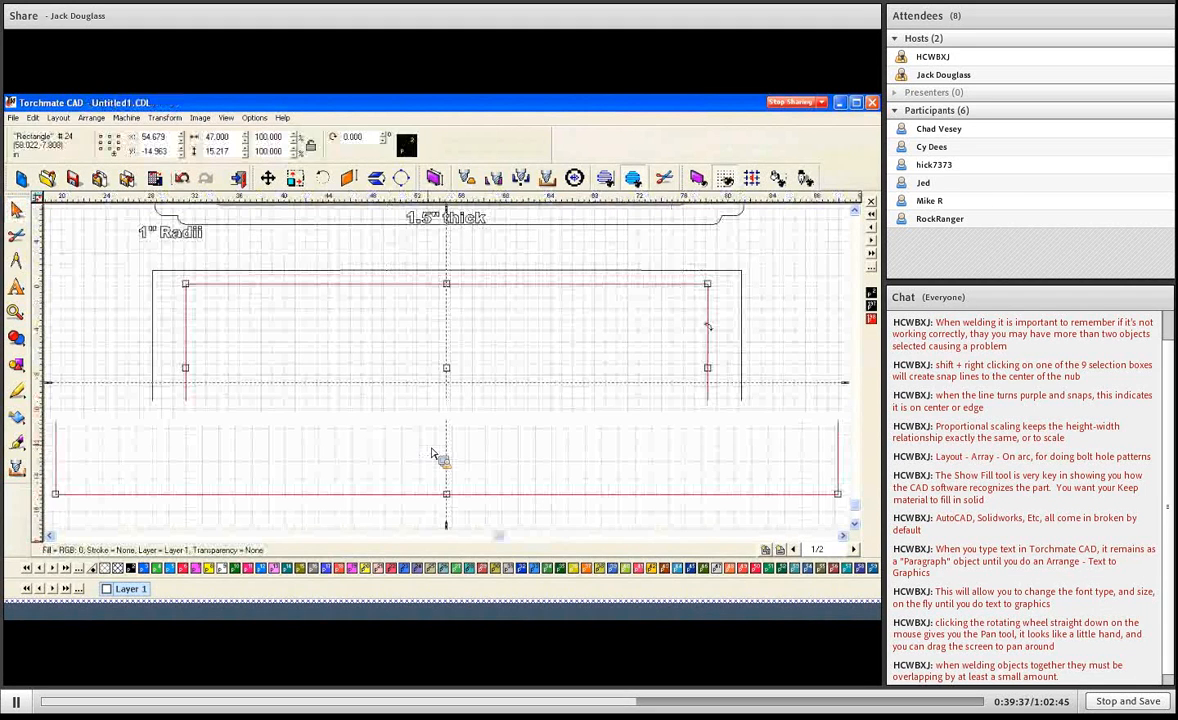
# Add guidelines along the welded outline's top and lowest edges, replacing the horizontal guideline at -18.801 in
pyautogui.click(137, 484)
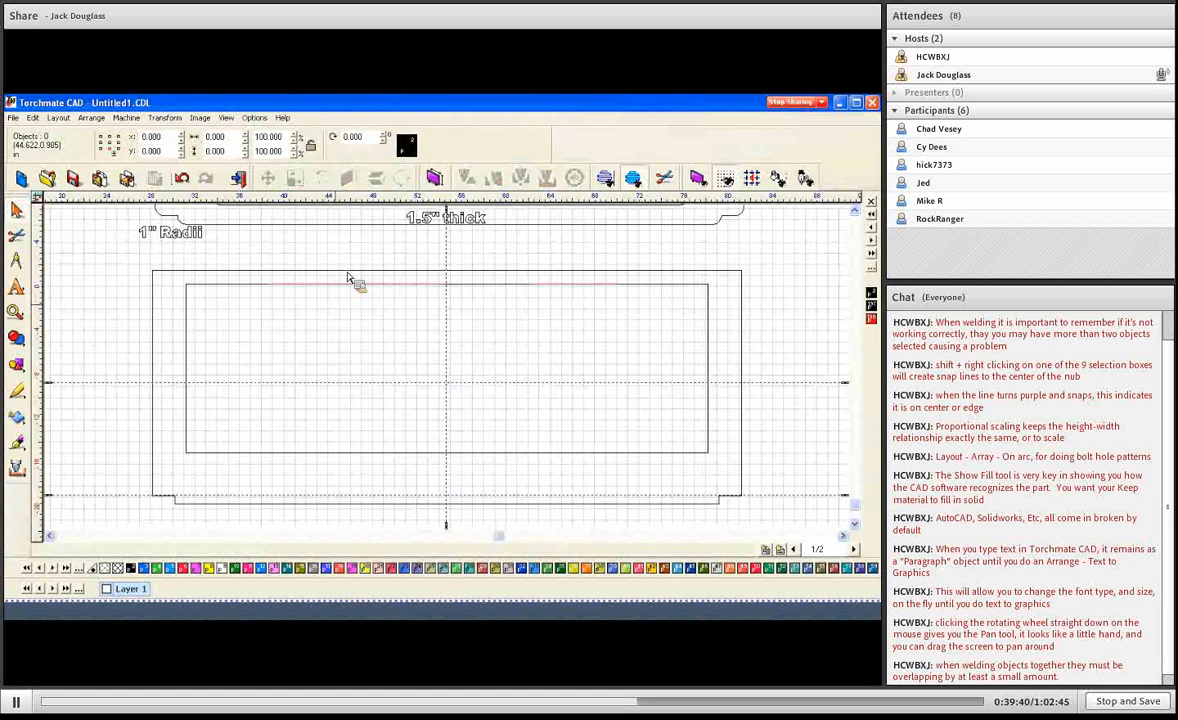
pyautogui.click(453, 277)
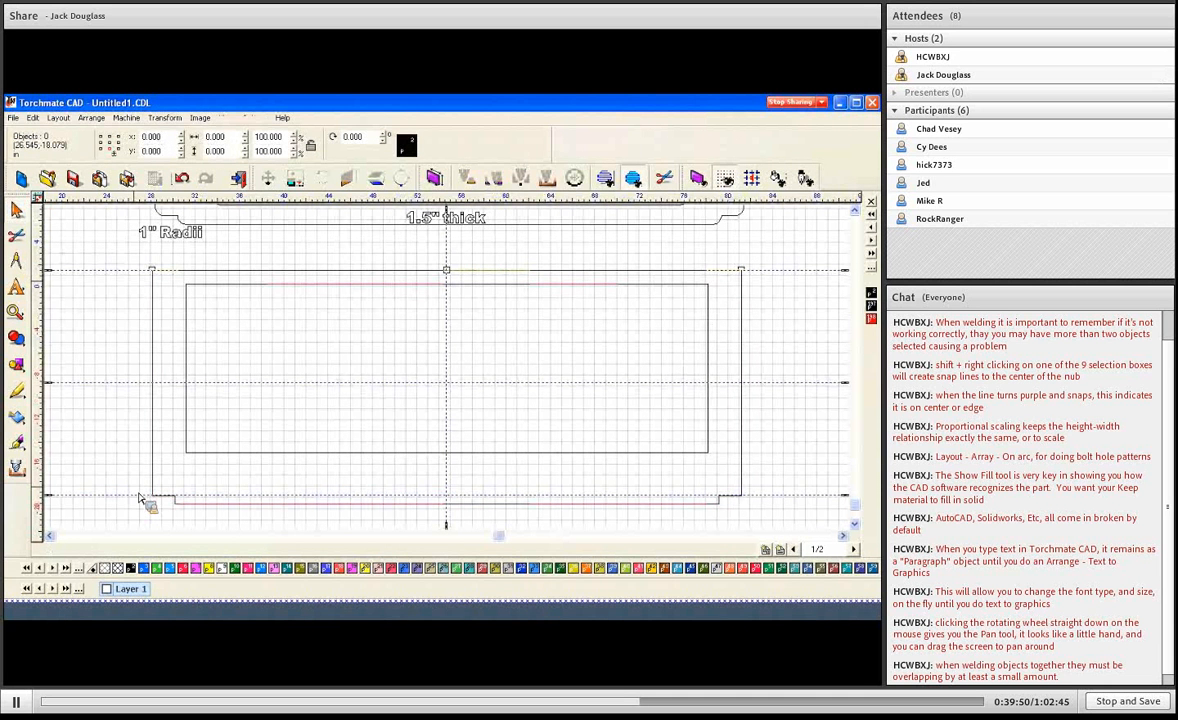
pyautogui.doubleClick(140, 496)
pyautogui.click(284, 354)
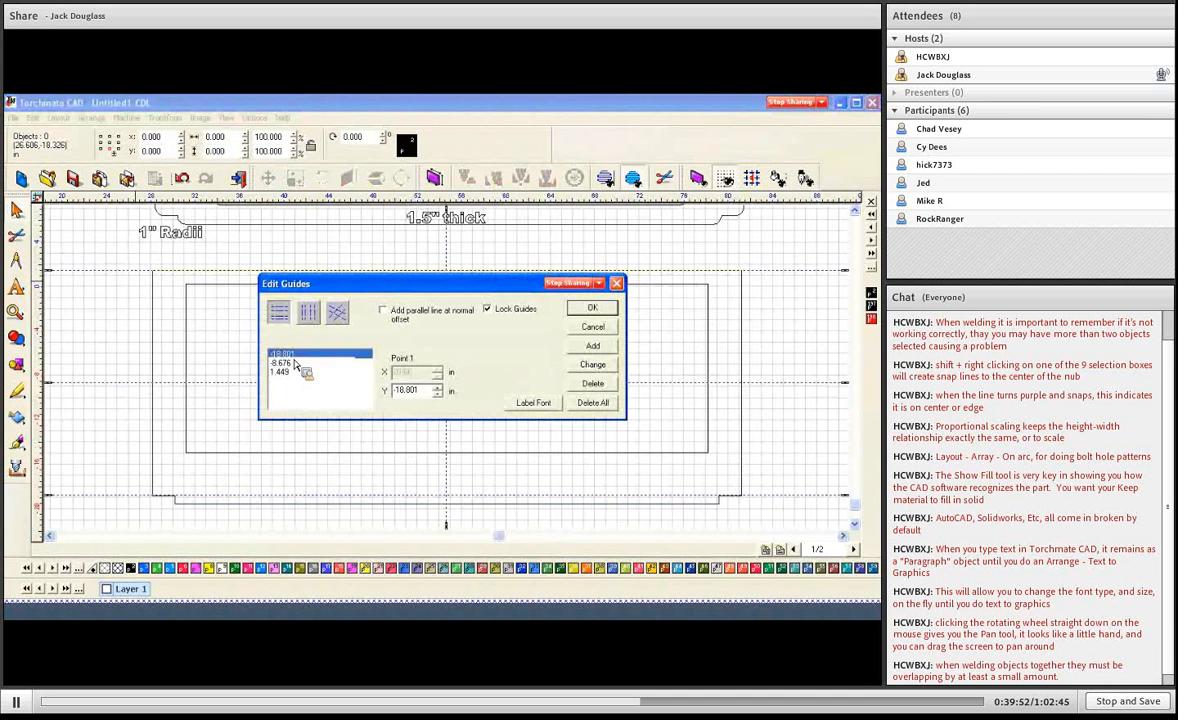
pyautogui.click(591, 384)
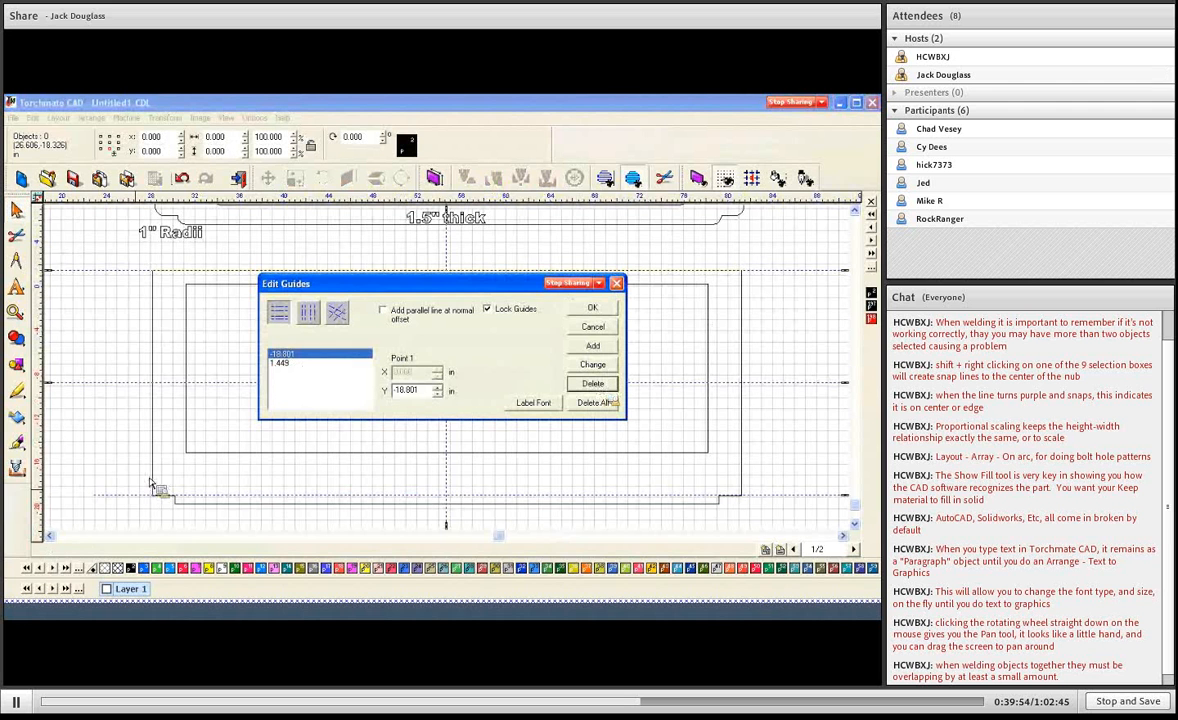
pyautogui.click(592, 308)
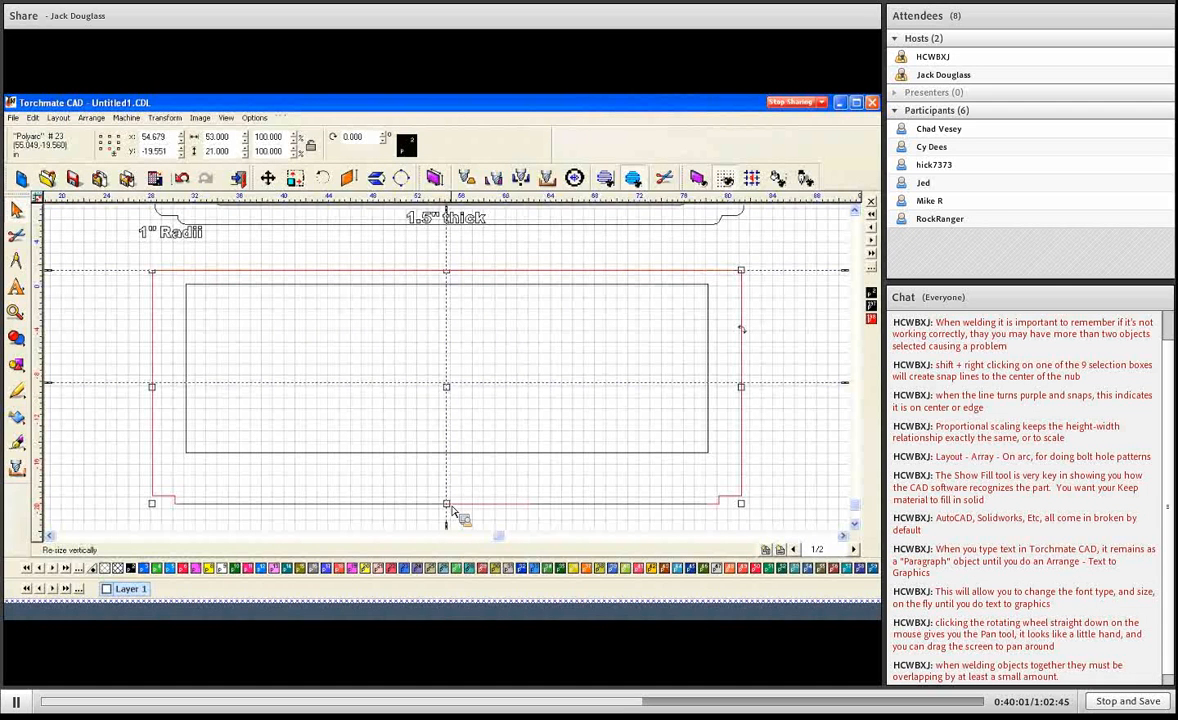
pyautogui.keyDown('shift'); pyautogui.rightClick(450, 505); pyautogui.keyUp('shift')
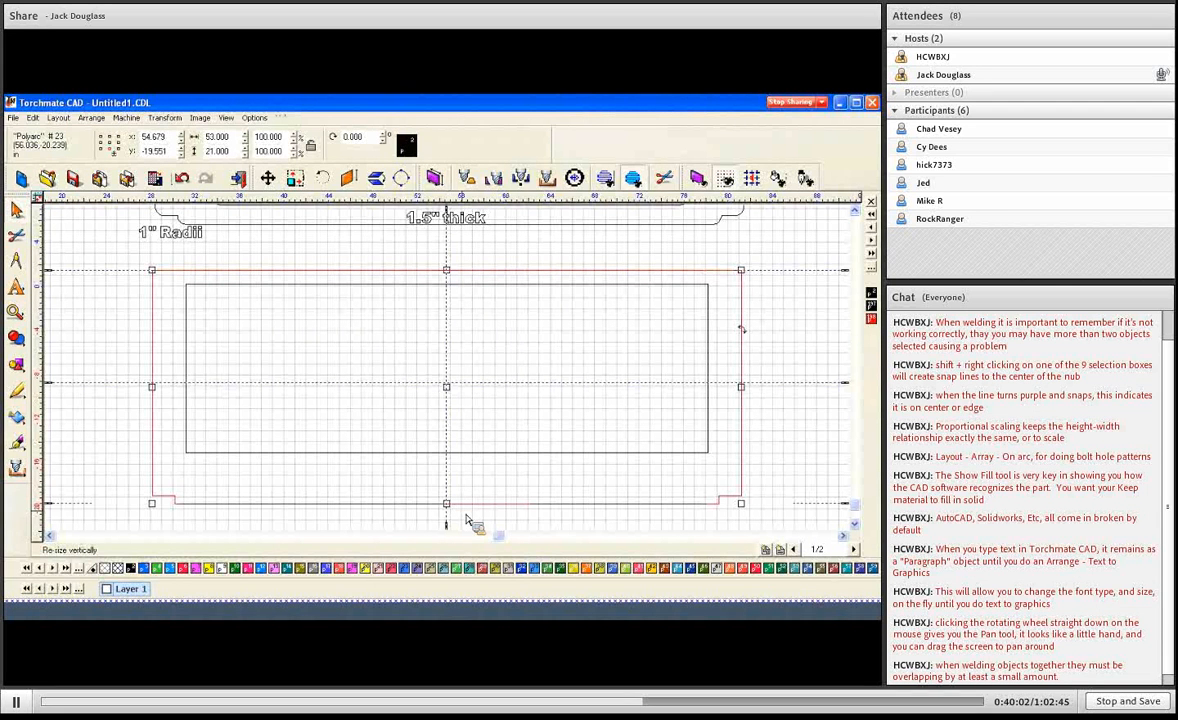
pyautogui.click(176, 520)
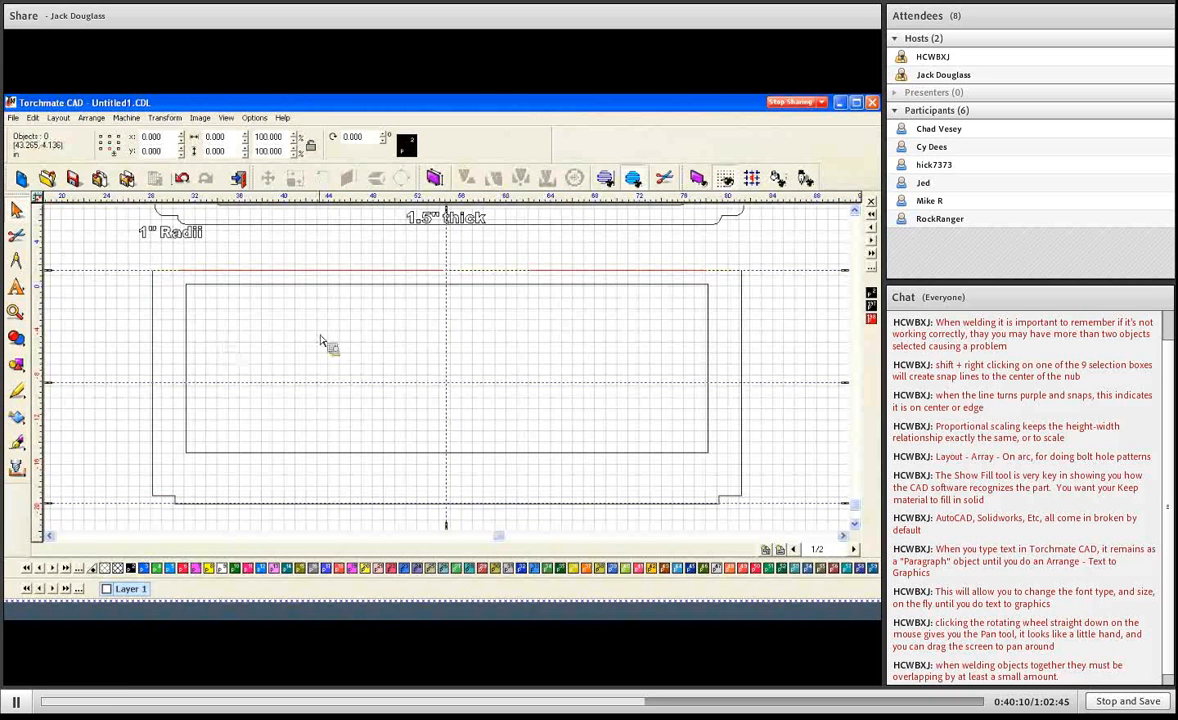
# Add a parallel horizontal guideline offset -2.25 in from the guideline on the outline's top edge
pyautogui.hotkey('ctrl', 'g')
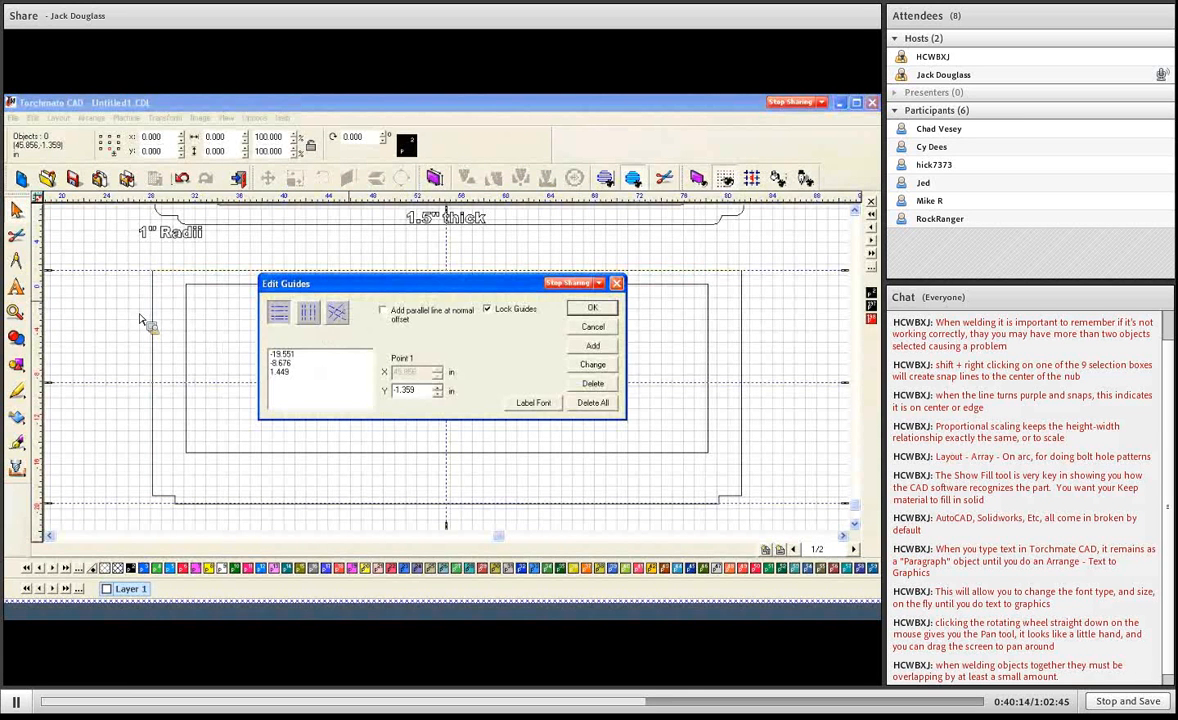
pyautogui.click(275, 371)
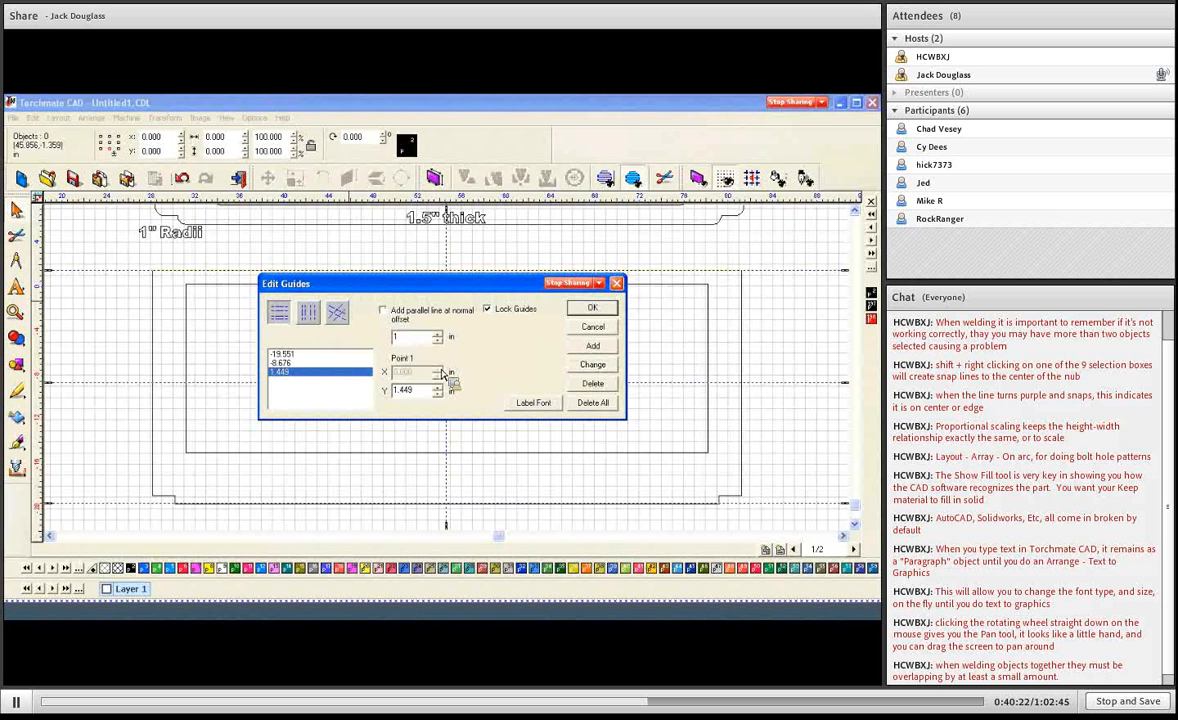
pyautogui.click(435, 318)
pyautogui.write('-2.25')
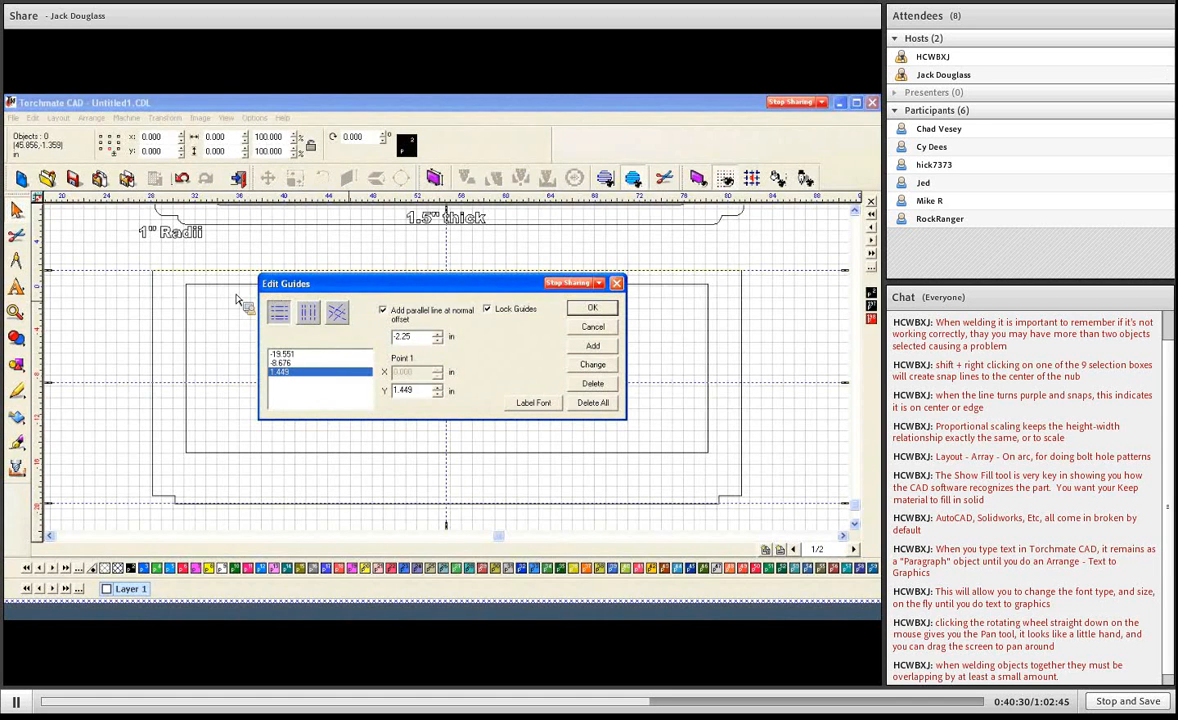
pyautogui.click(596, 347)
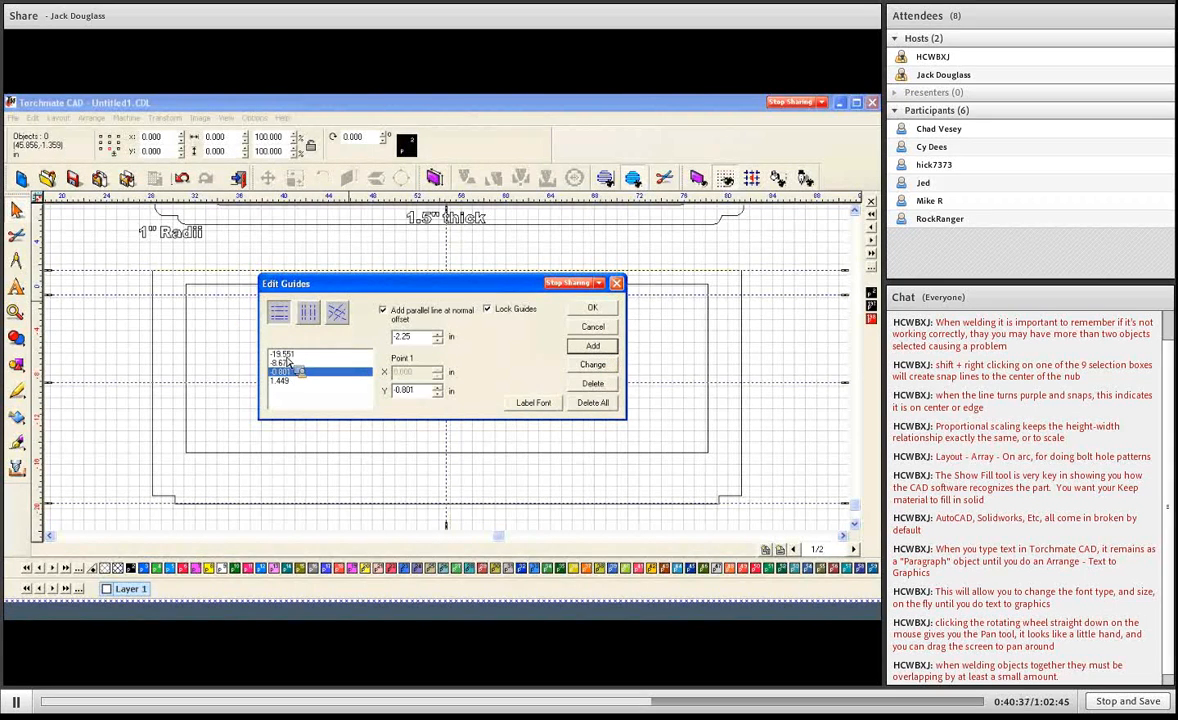
# Add a parallel horizontal guideline offset 1.5 in from the guideline on the outline's lowest edge
pyautogui.click(283, 354)
pyautogui.doubleClick(418, 334)
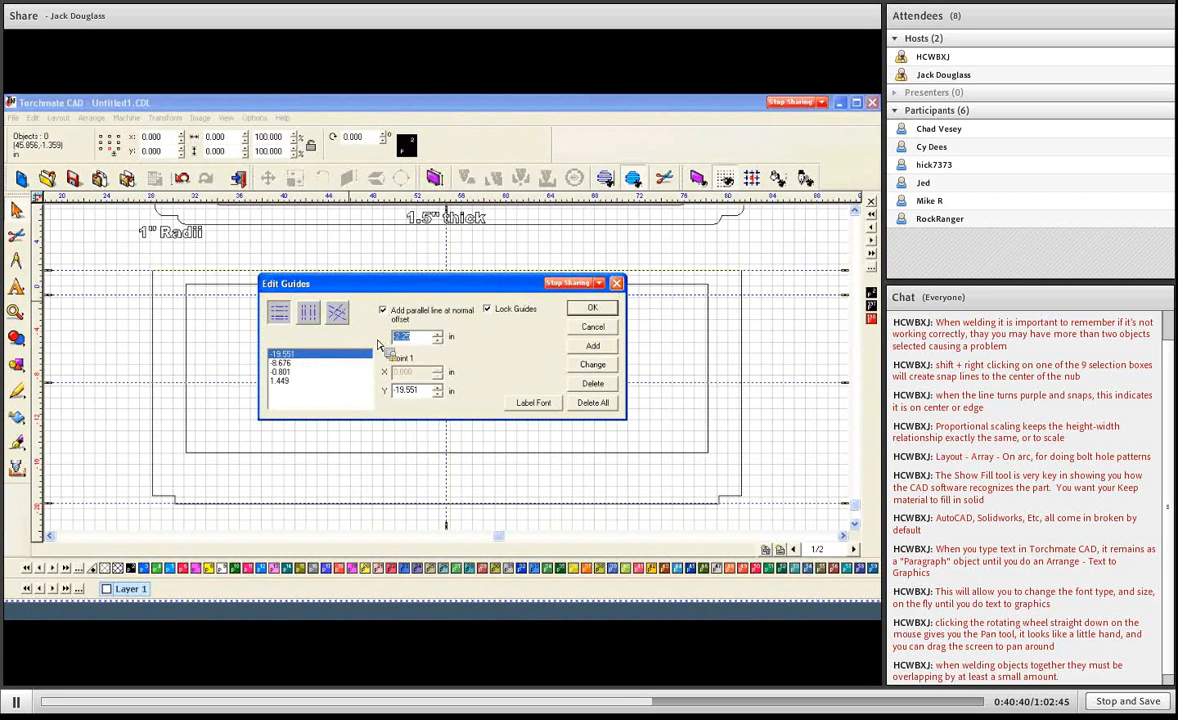
pyautogui.write('1.5')
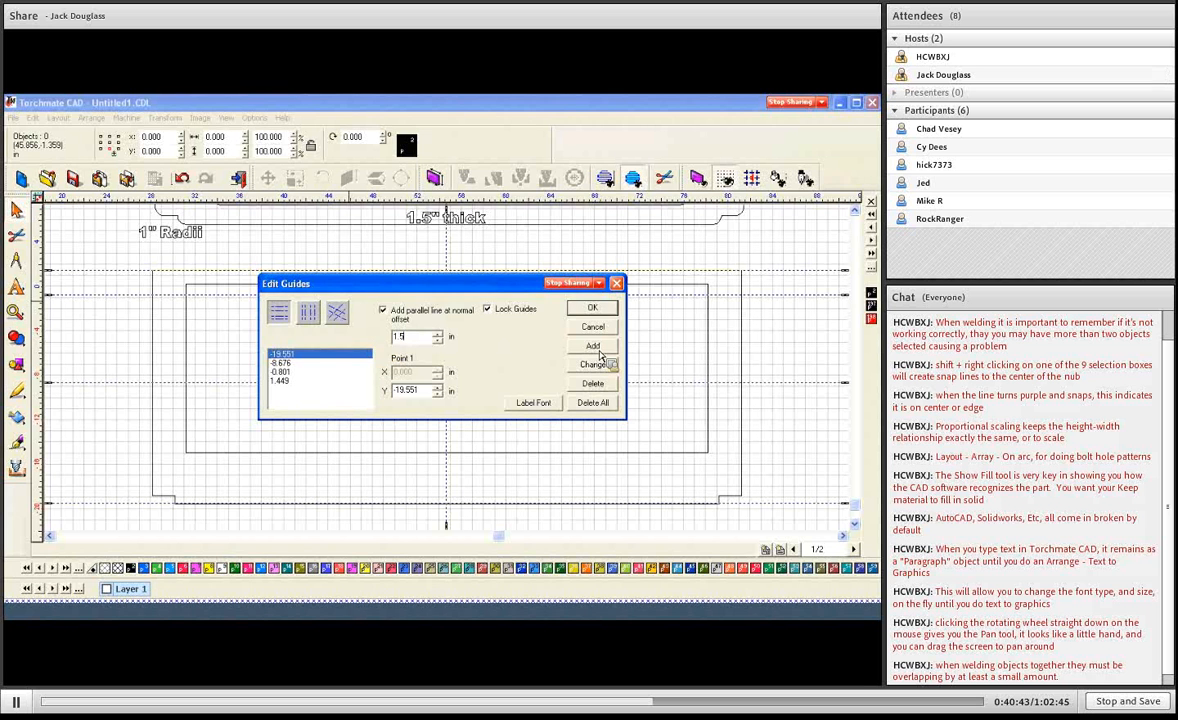
pyautogui.click(594, 347)
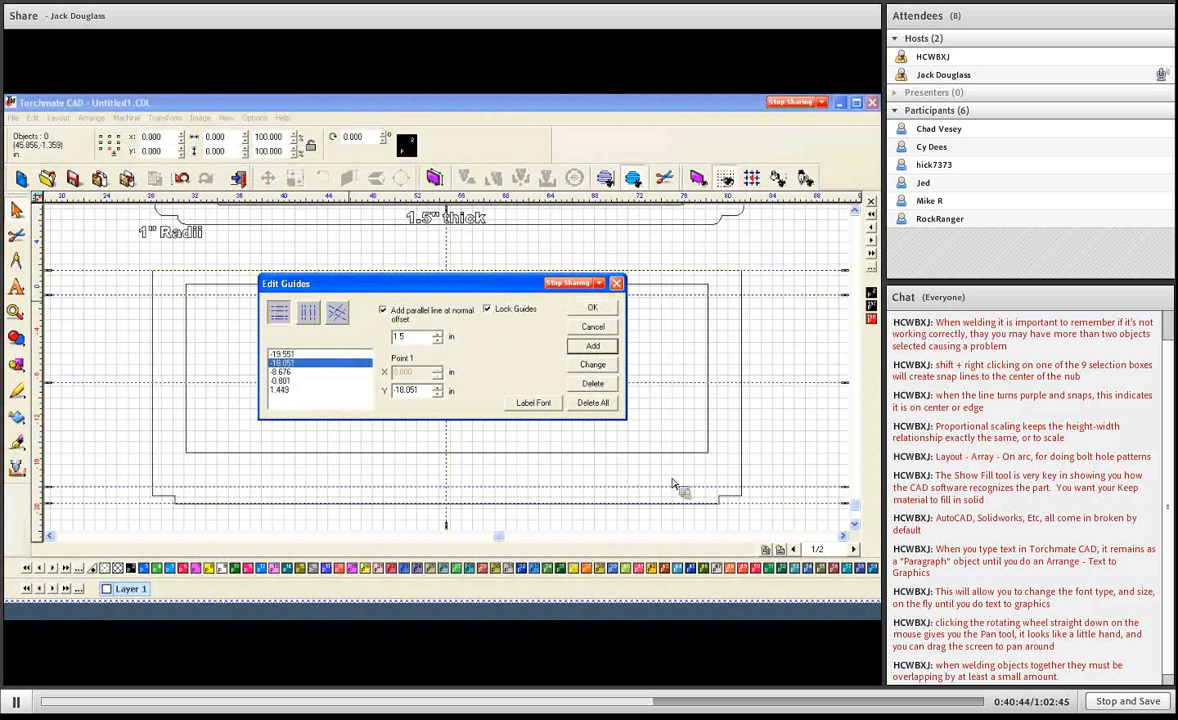
# Stretch the inner rectangle's top and bottom edges to snap onto the two offset guidelines, for a height of 17.25 in
pyautogui.click(560, 288)
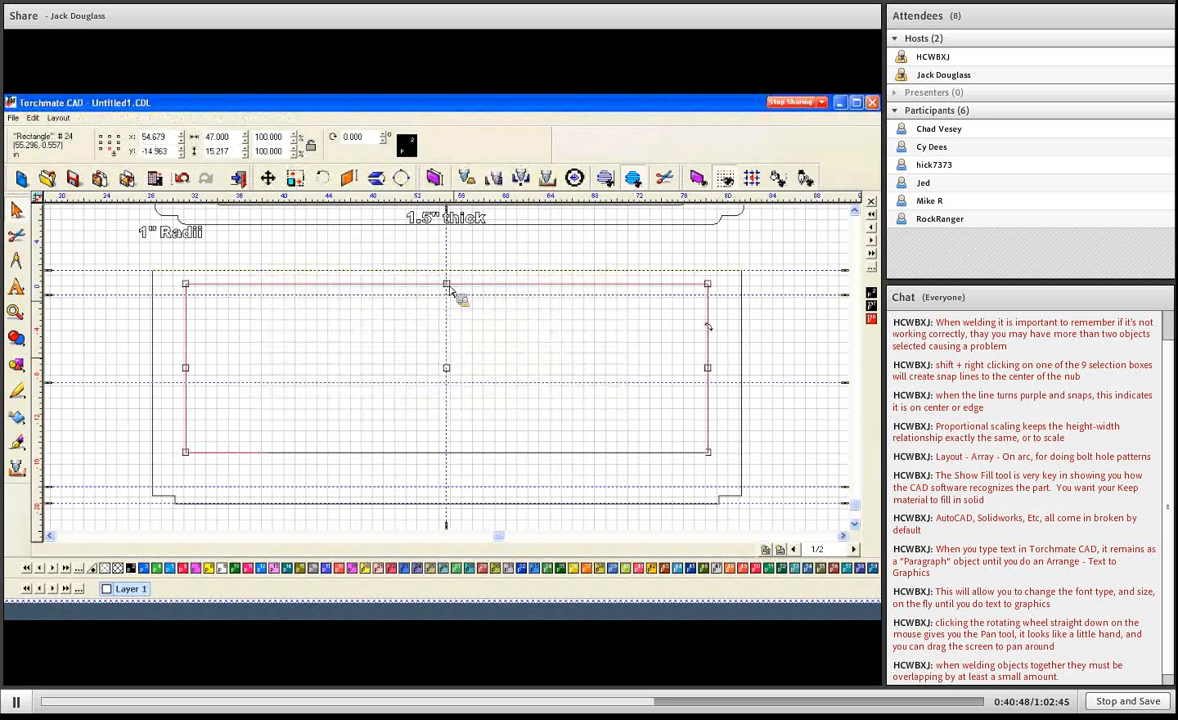
pyautogui.moveTo(448, 285); pyautogui.dragTo(449, 302)
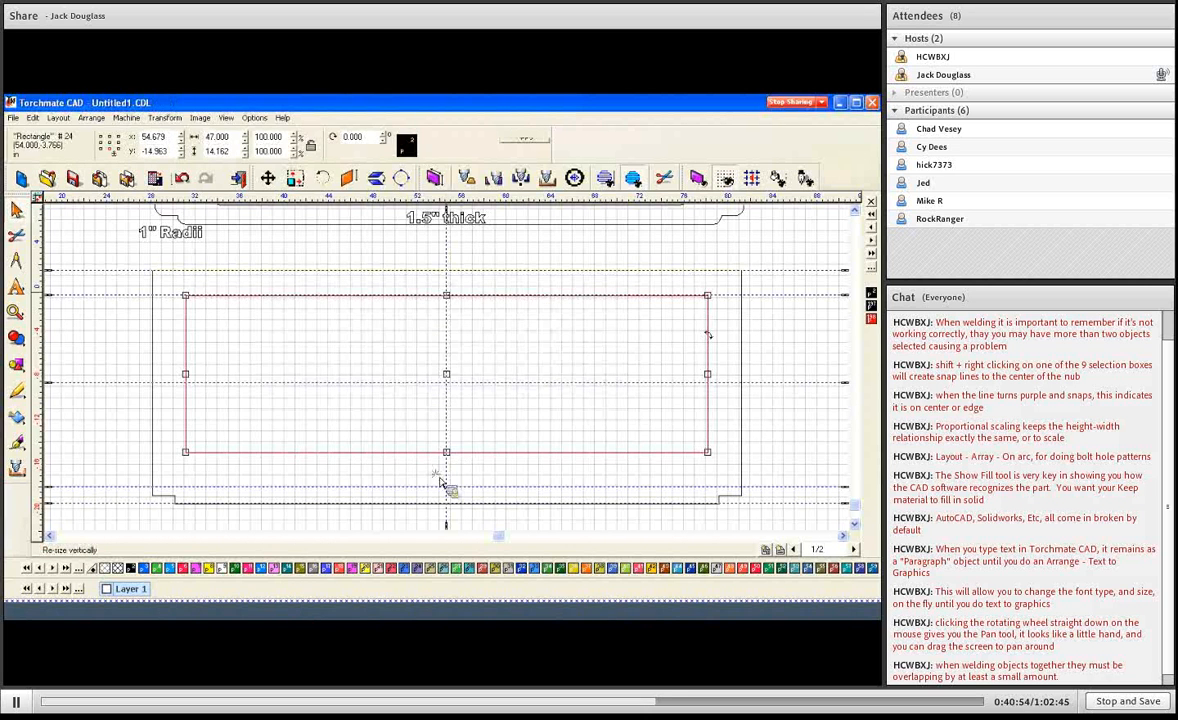
pyautogui.moveTo(448, 456); pyautogui.dragTo(430, 495)
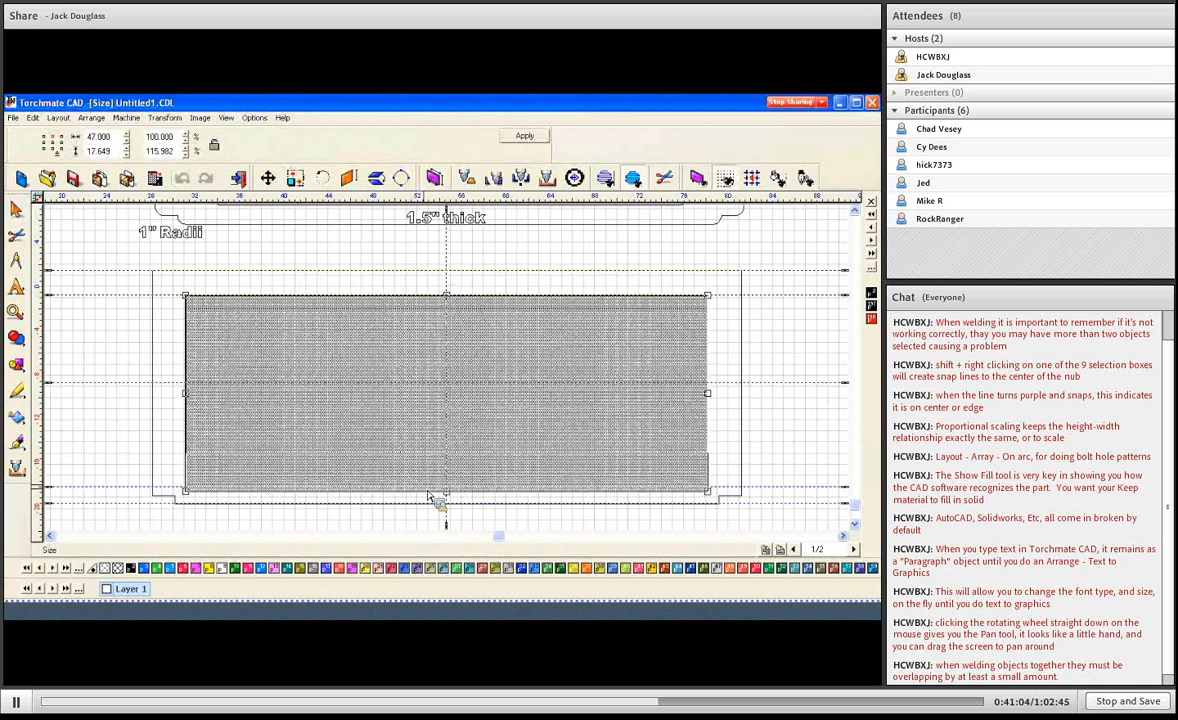
pyautogui.press('Escape')
pyautogui.click(173, 351)
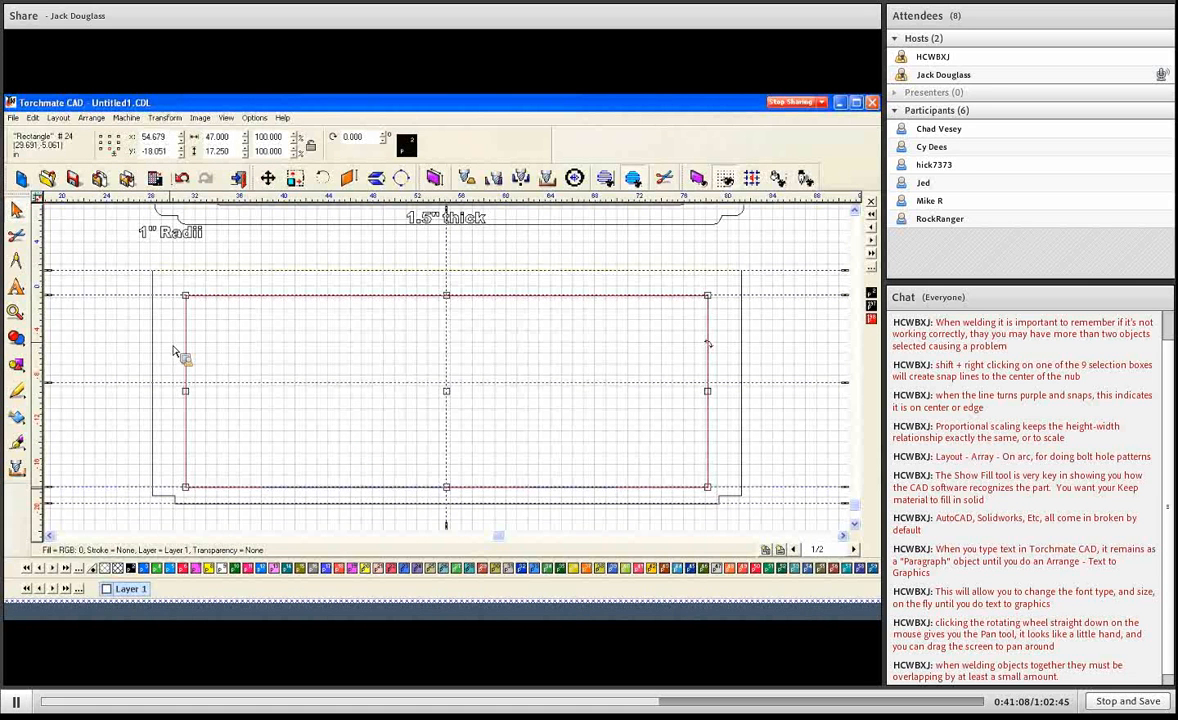
# Round all four corners of the inner rectangle with a 3 in radius using Round Corner
pyautogui.click(416, 380)
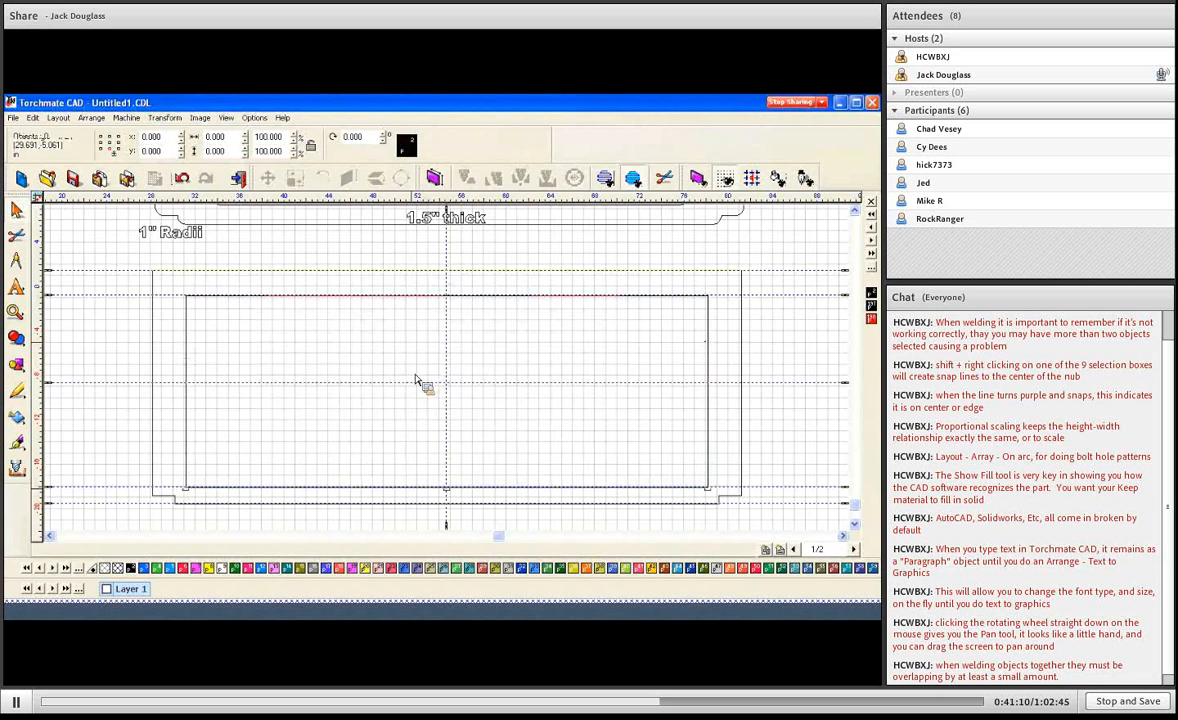
pyautogui.scroll(-2, 410, 345)
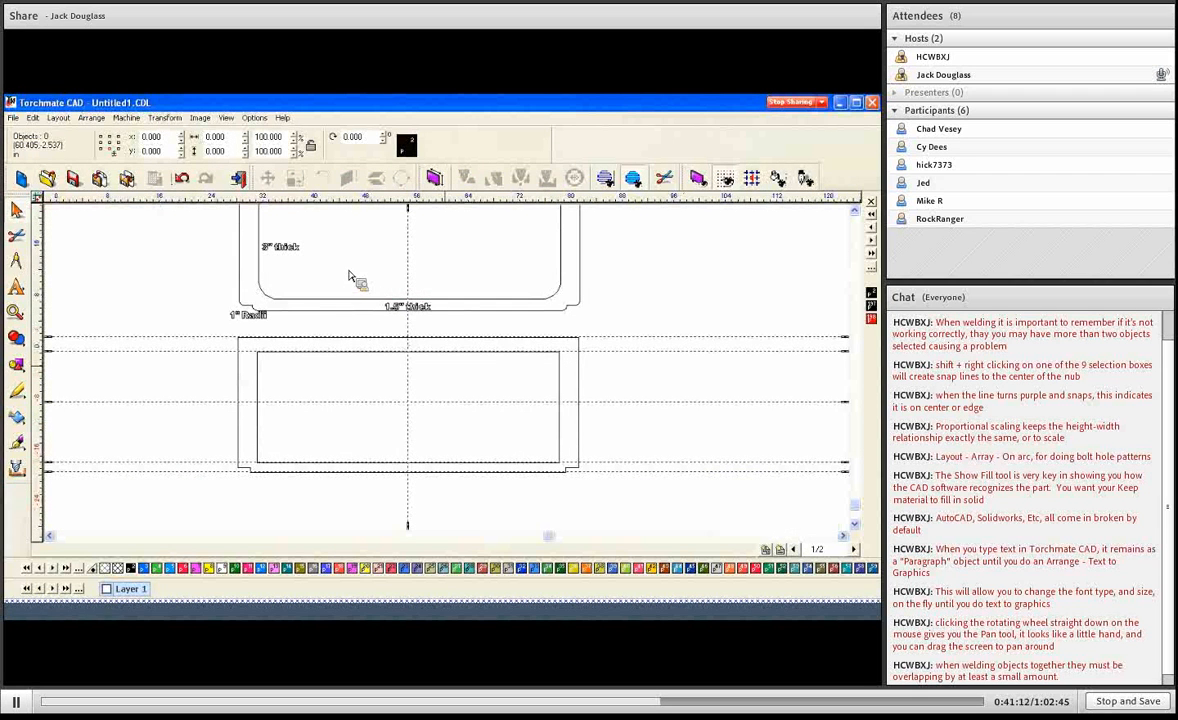
pyautogui.scroll(1, 622, 420)
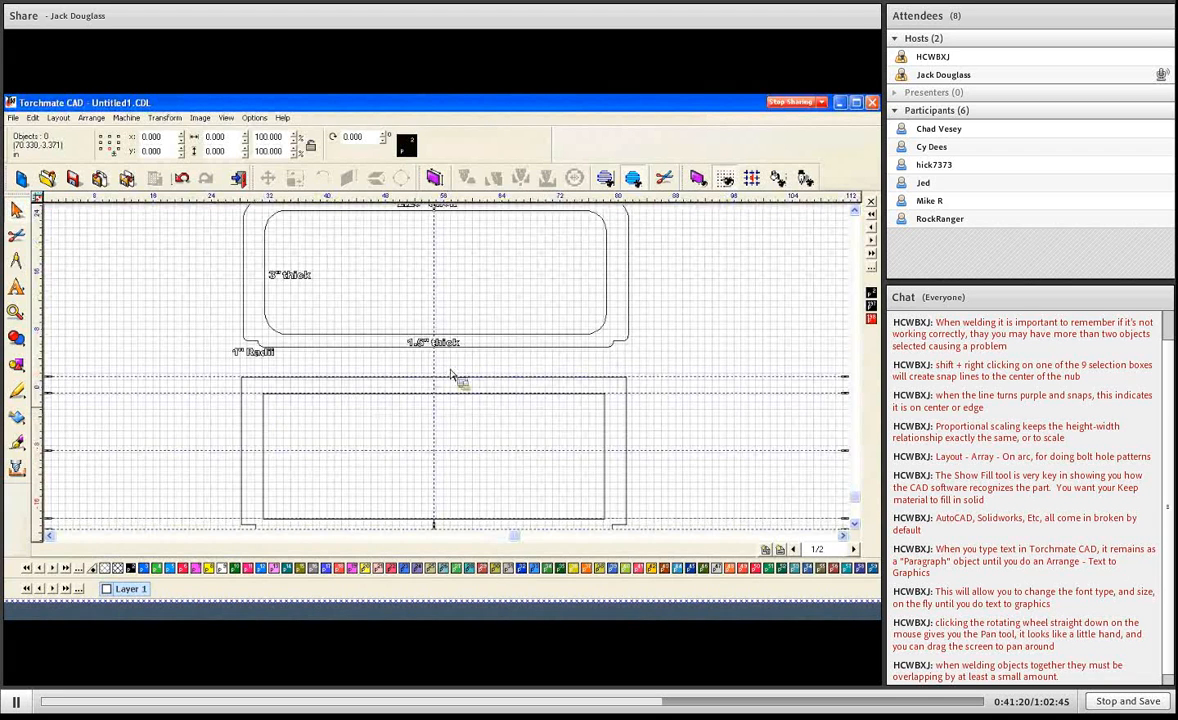
pyautogui.scroll(-2, 451, 375)
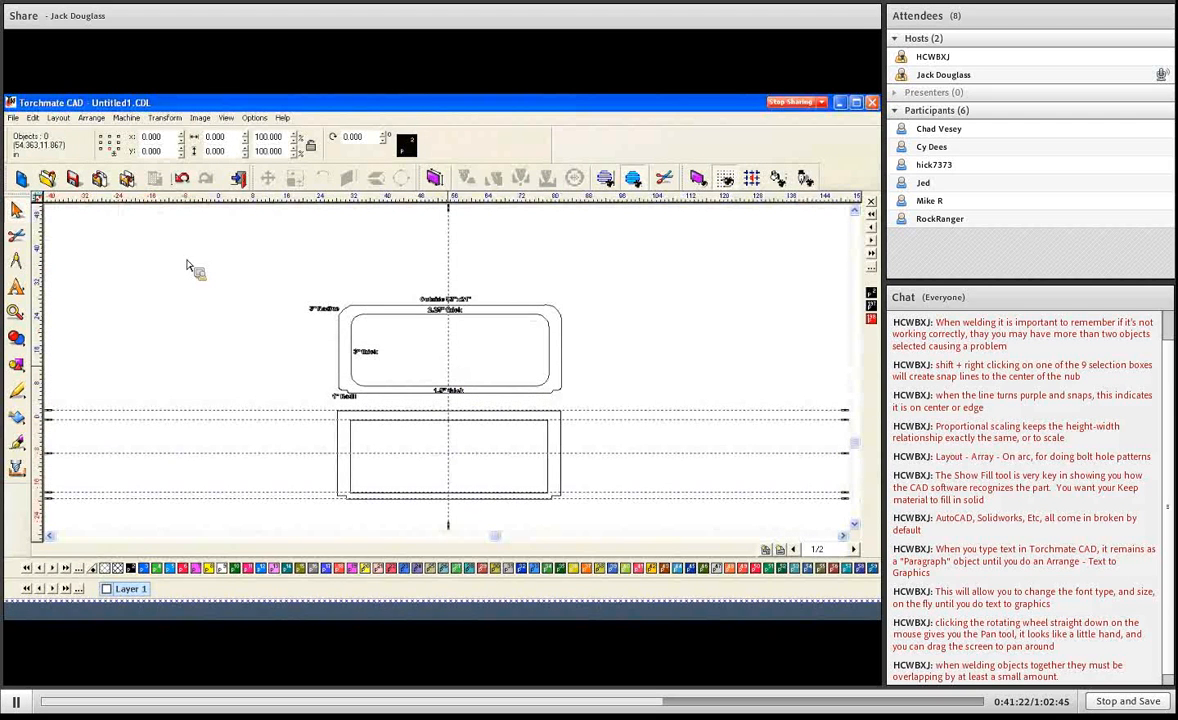
pyautogui.scroll(2, 262, 278)
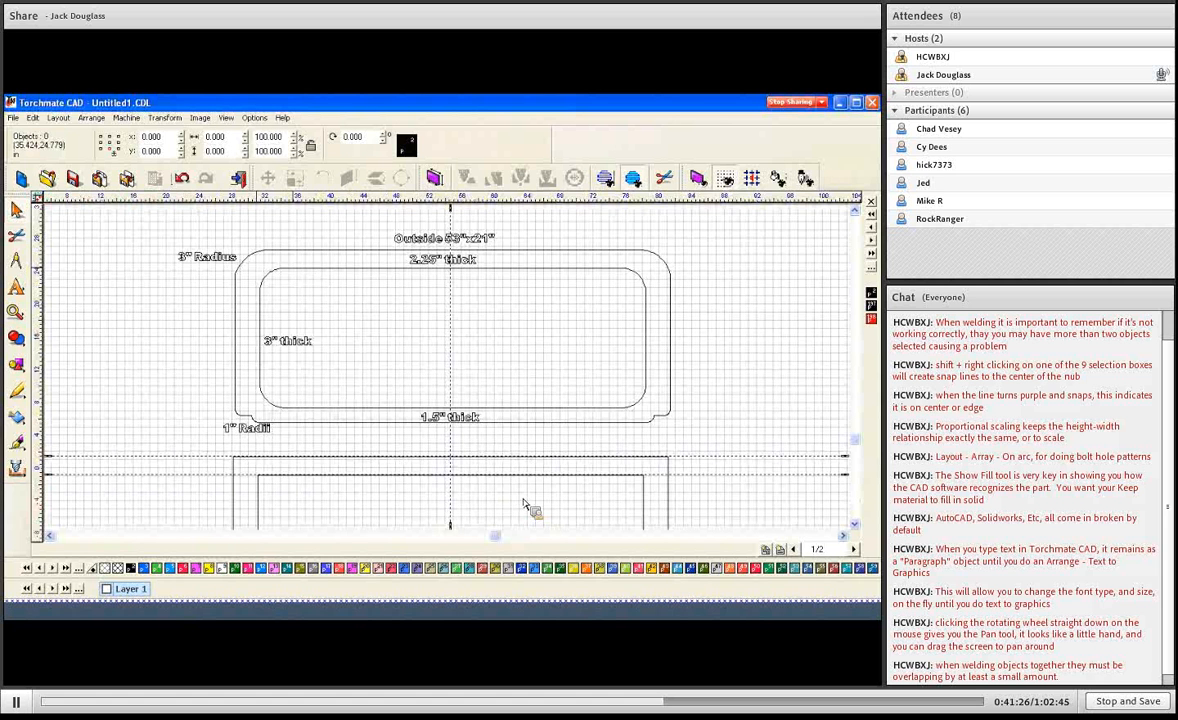
pyautogui.scroll(1, 586, 392)
pyautogui.click(568, 384)
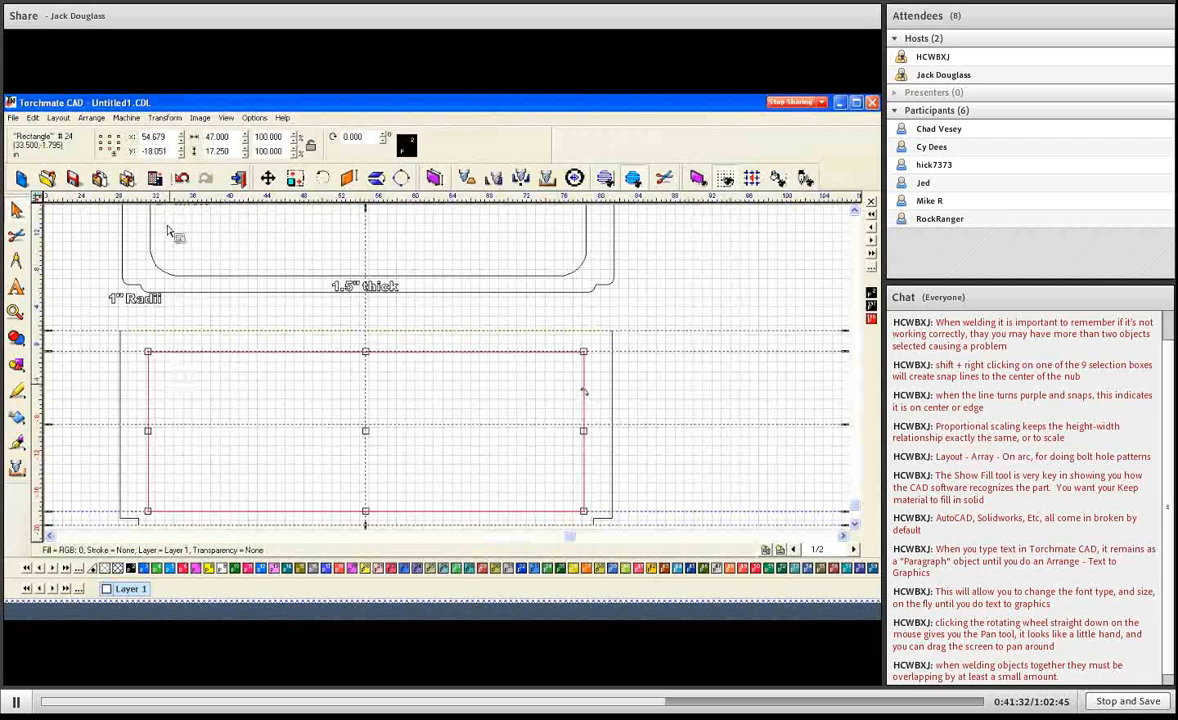
pyautogui.click(163, 118)
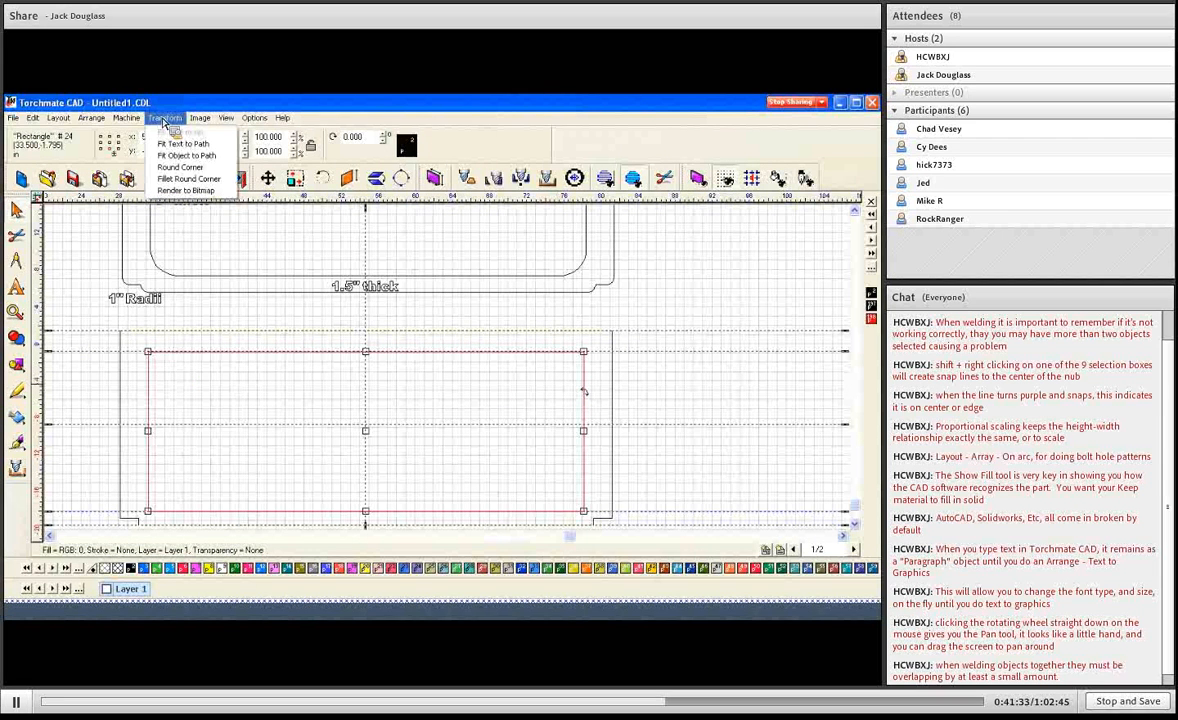
pyautogui.click(196, 167)
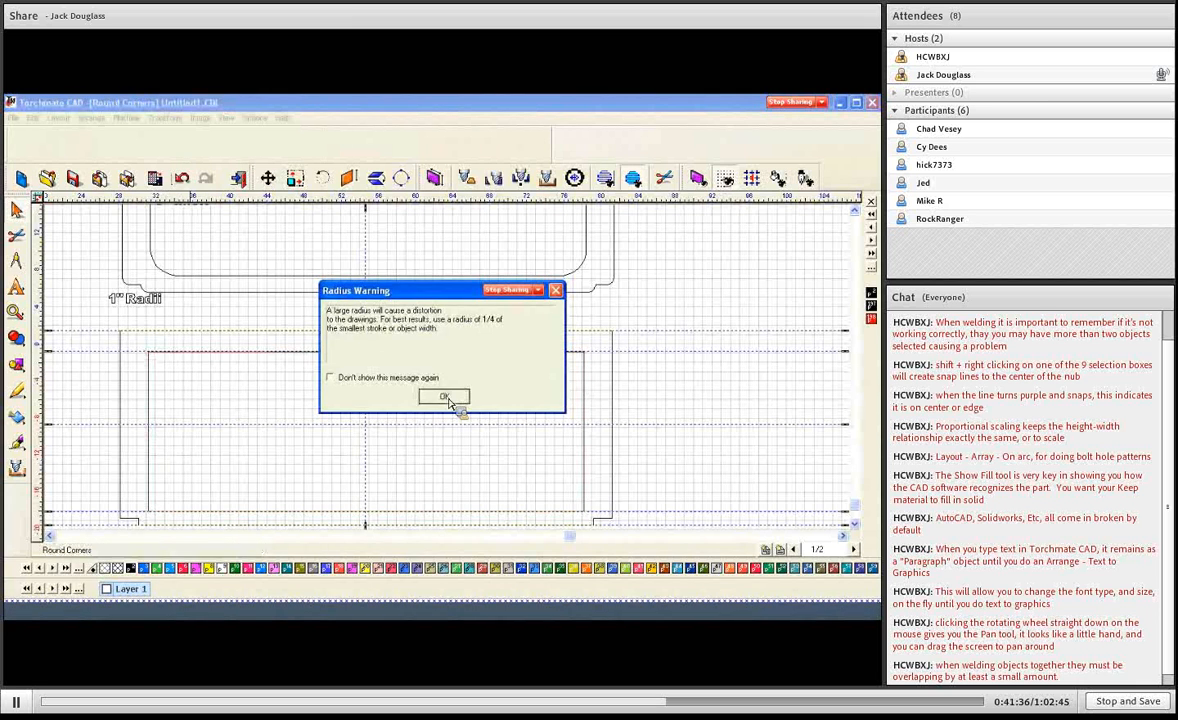
pyautogui.press('Return')
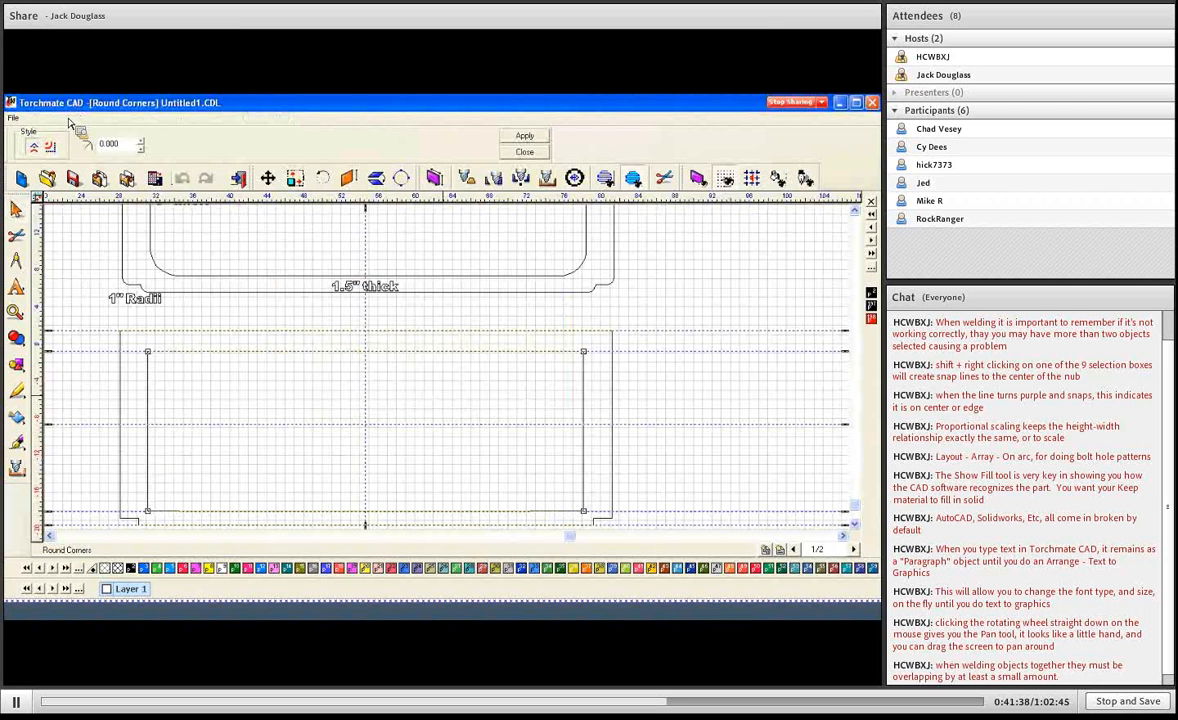
pyautogui.doubleClick(135, 148)
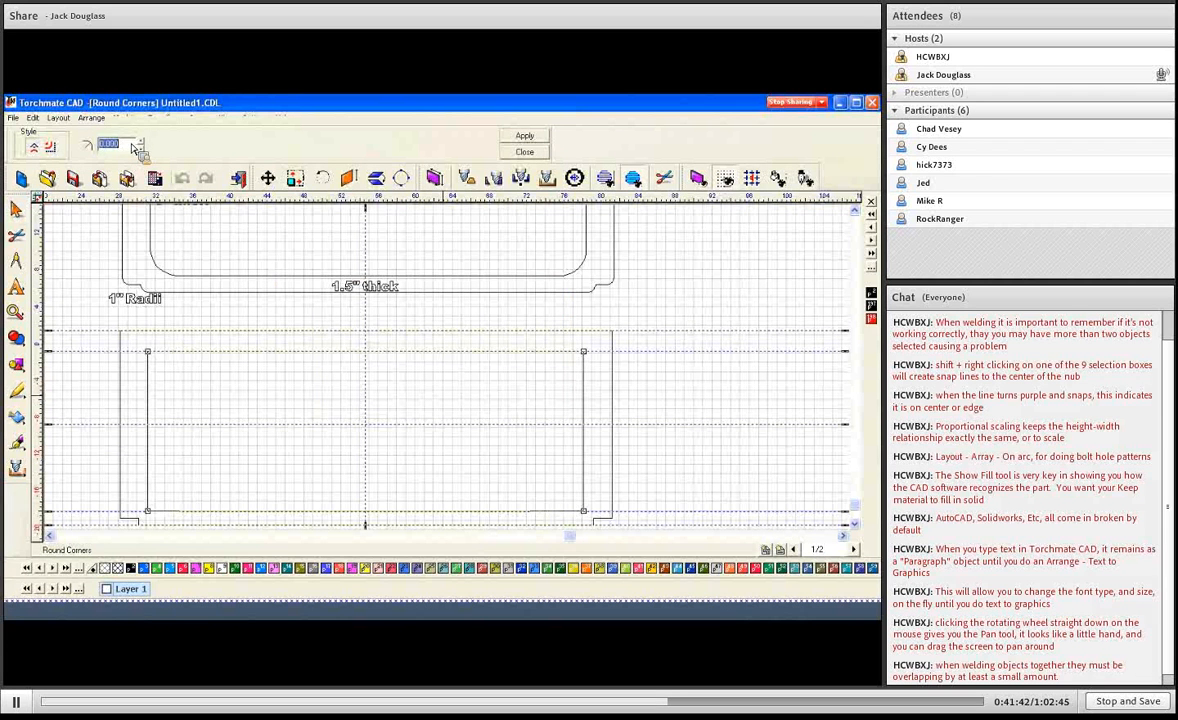
pyautogui.write('3')
pyautogui.click(522, 136)
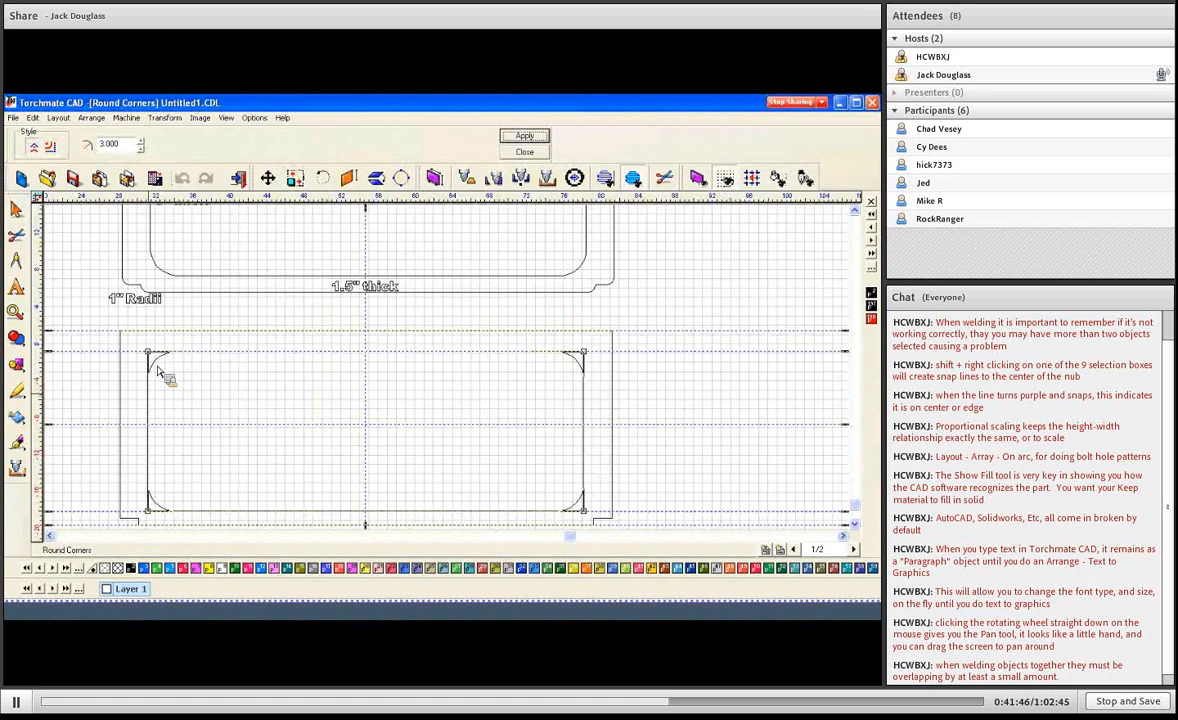
pyautogui.click(538, 156)
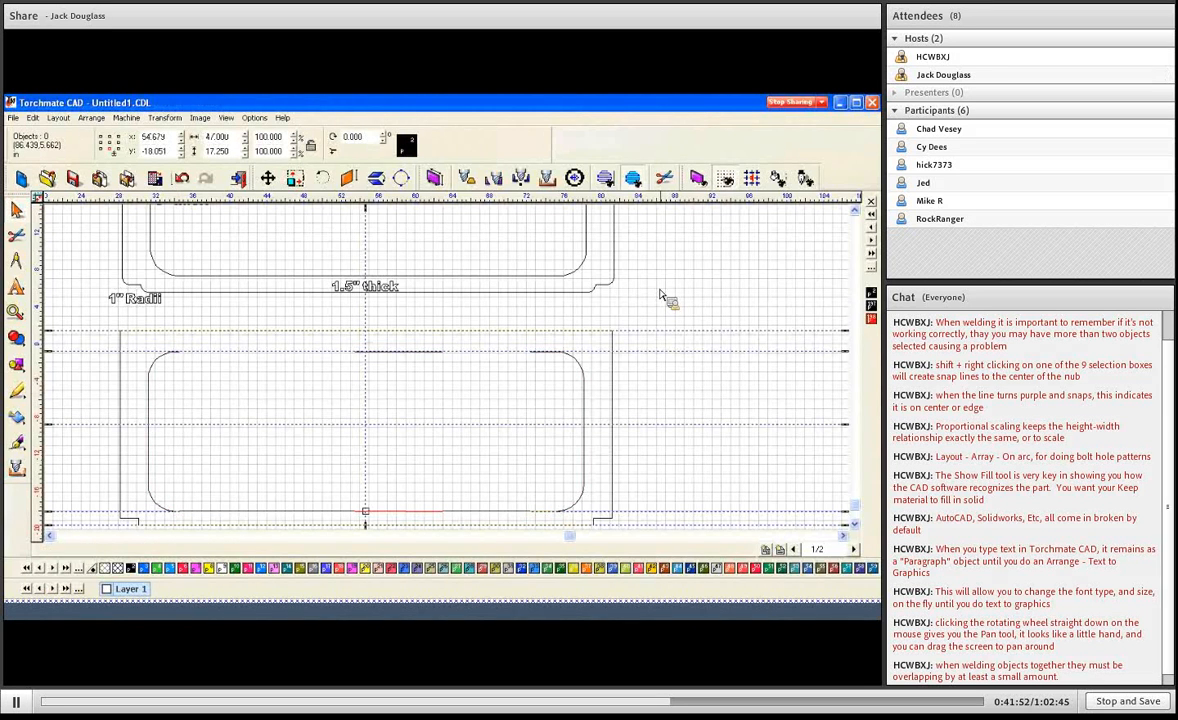
pyautogui.click(470, 453)
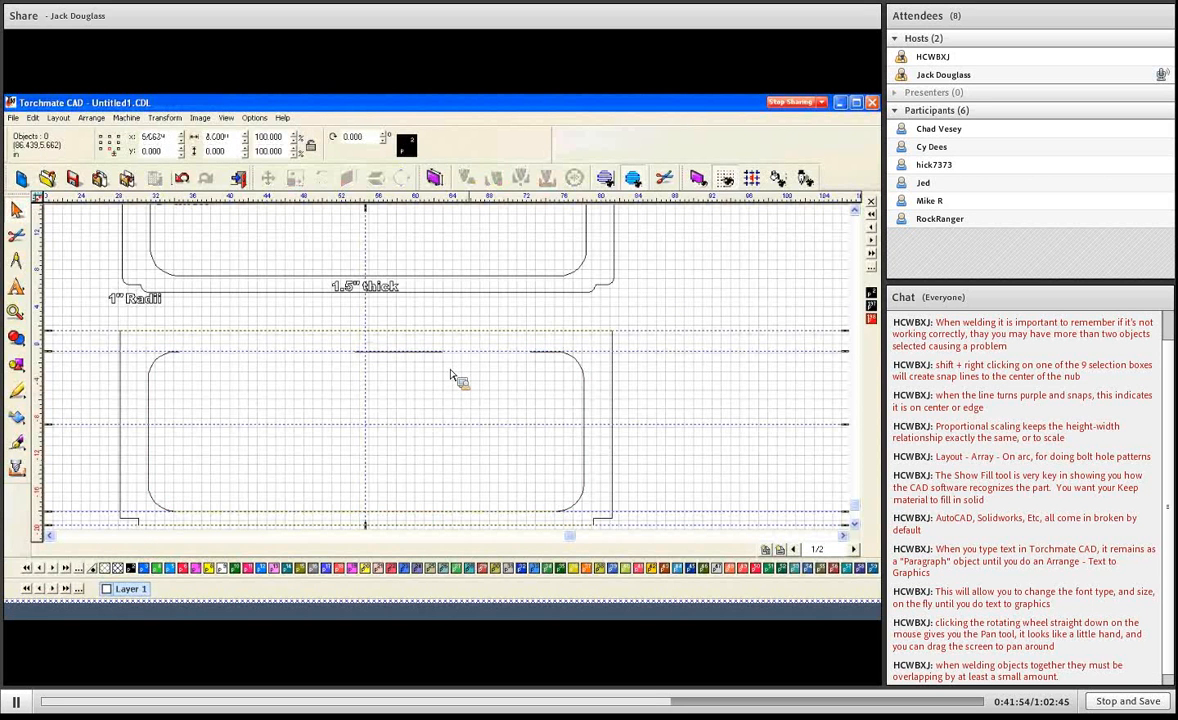
# Round the outer outline's two upper corners individually with a 3 in radius using Fillet Round Corner
pyautogui.scroll(1, 451, 376)
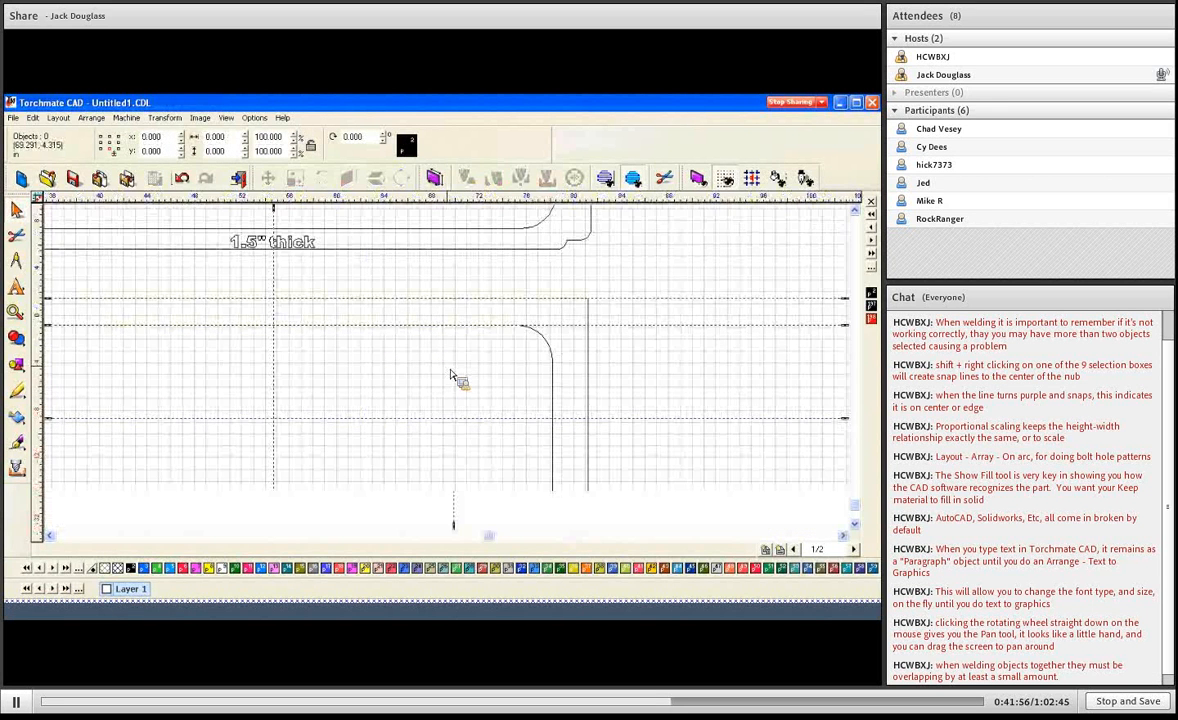
pyautogui.scroll(-2, 274, 318)
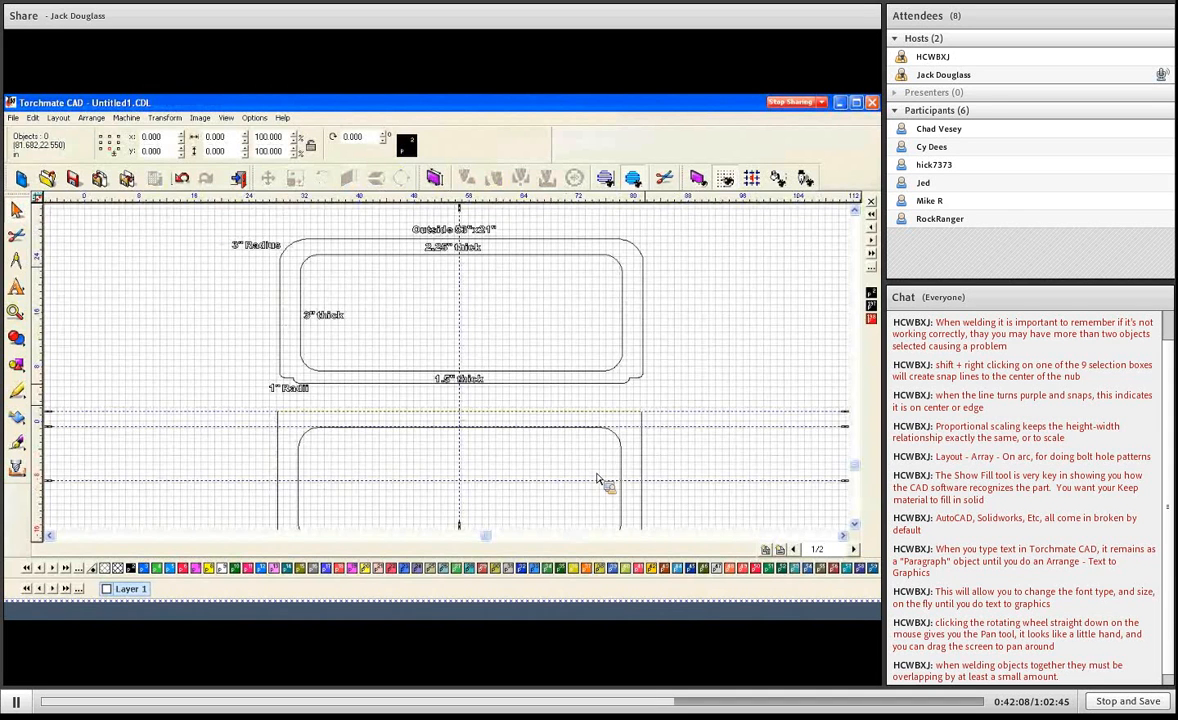
pyautogui.scroll(1, 597, 478)
pyautogui.click(170, 294)
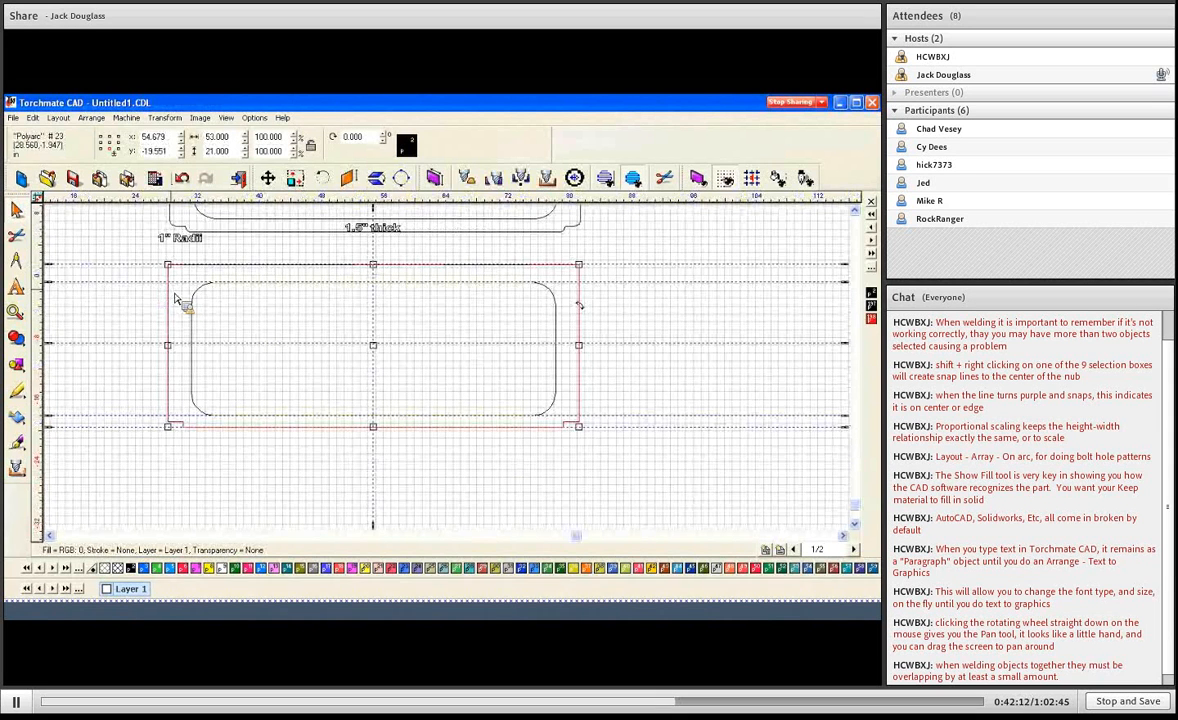
pyautogui.click(166, 118)
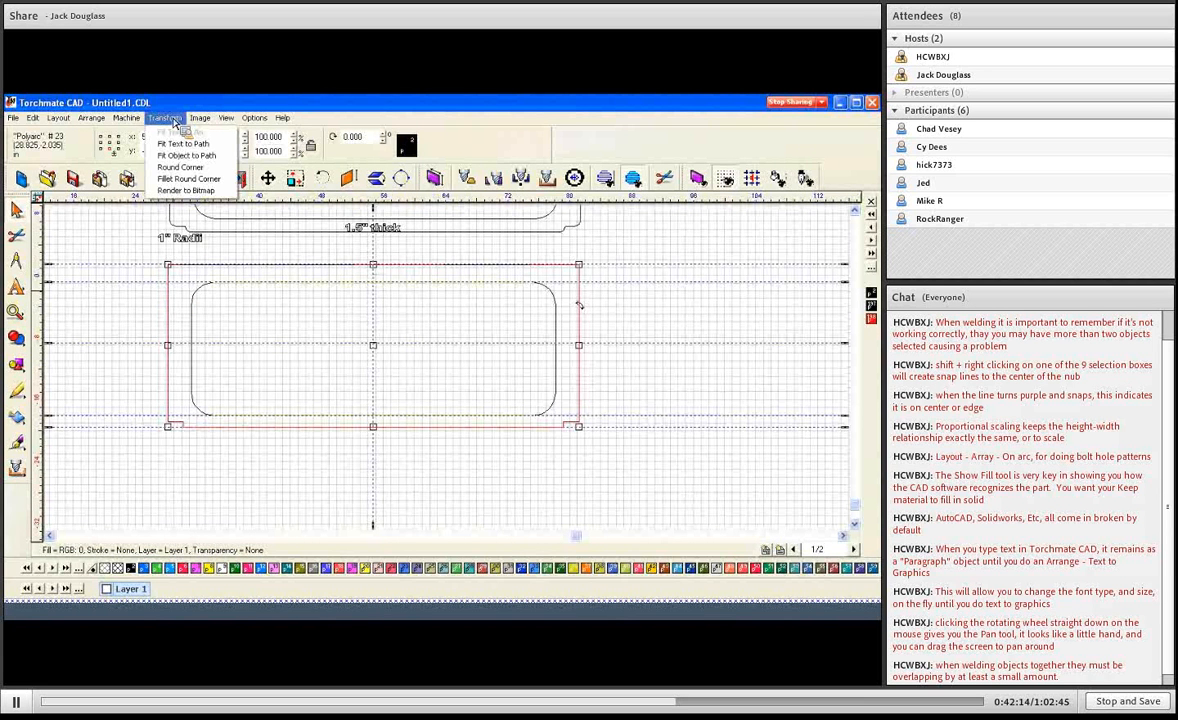
pyautogui.click(199, 184)
pyautogui.doubleClick(74, 148)
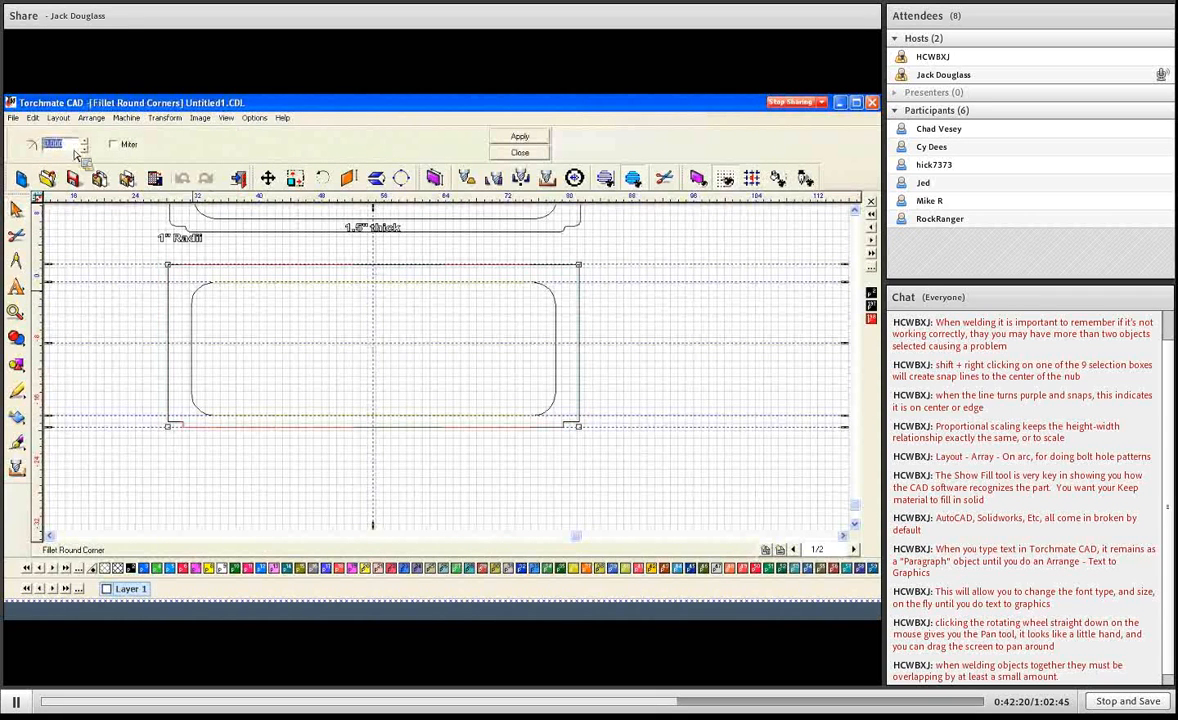
pyautogui.write('3')
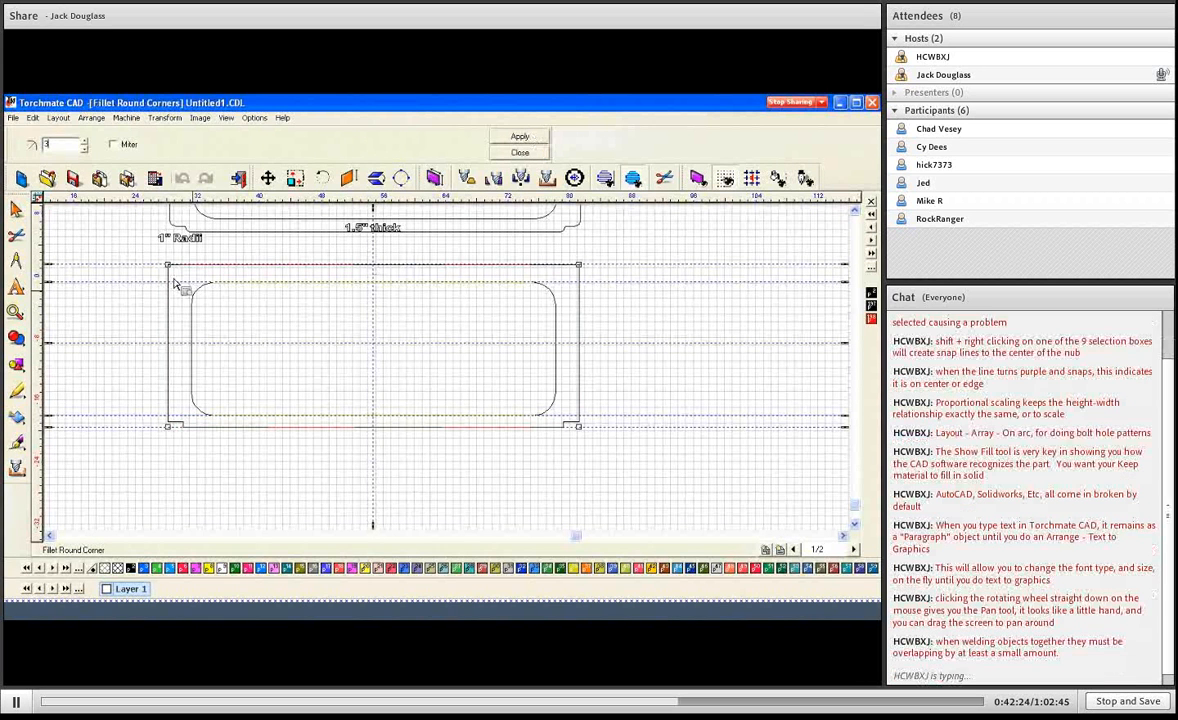
pyautogui.click(528, 139)
pyautogui.click(178, 277)
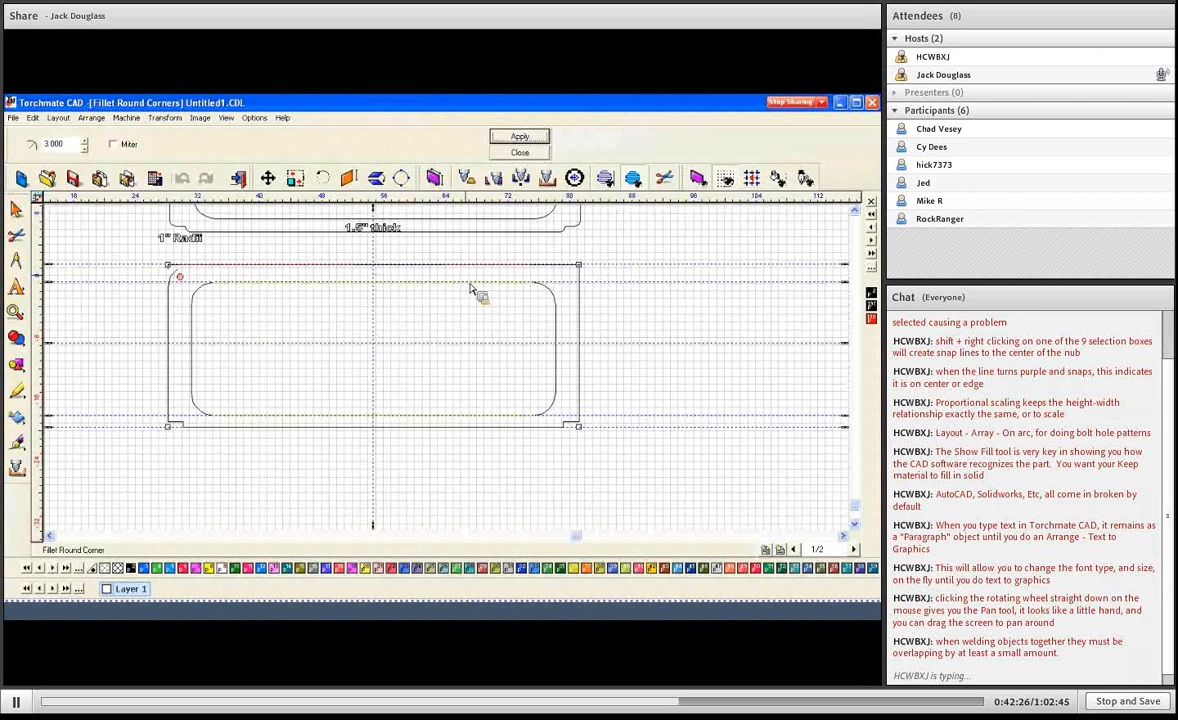
pyautogui.click(567, 277)
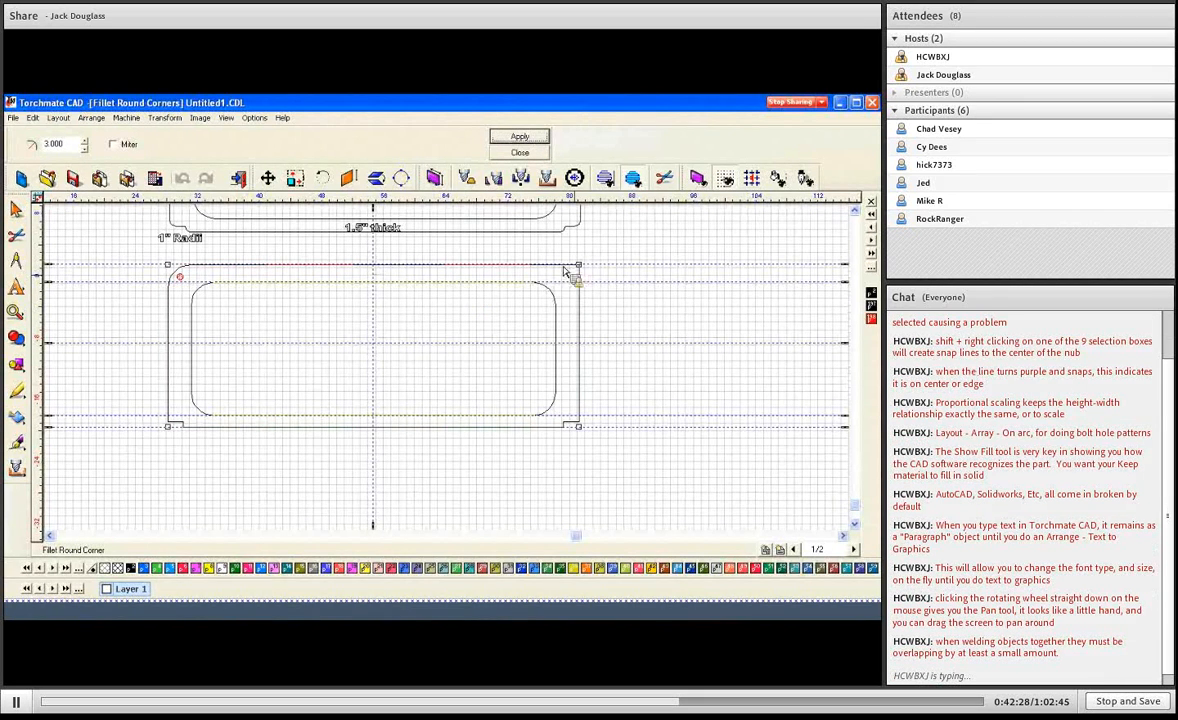
pyautogui.click(178, 276)
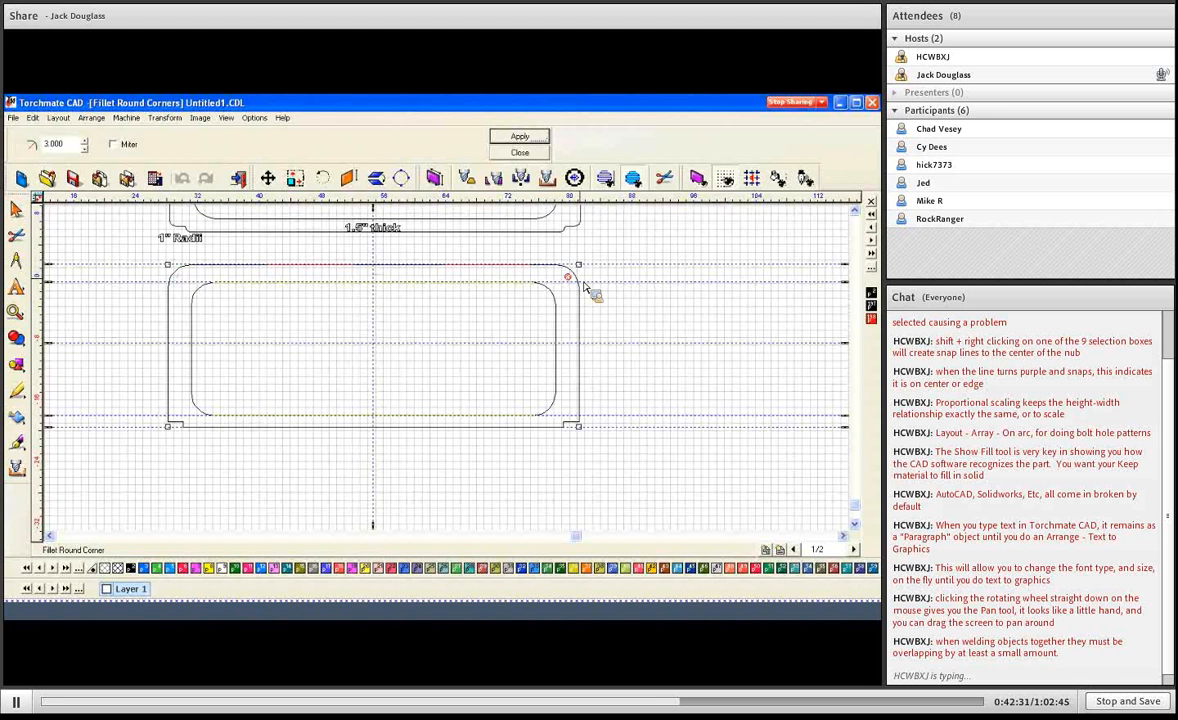
pyautogui.click(580, 282)
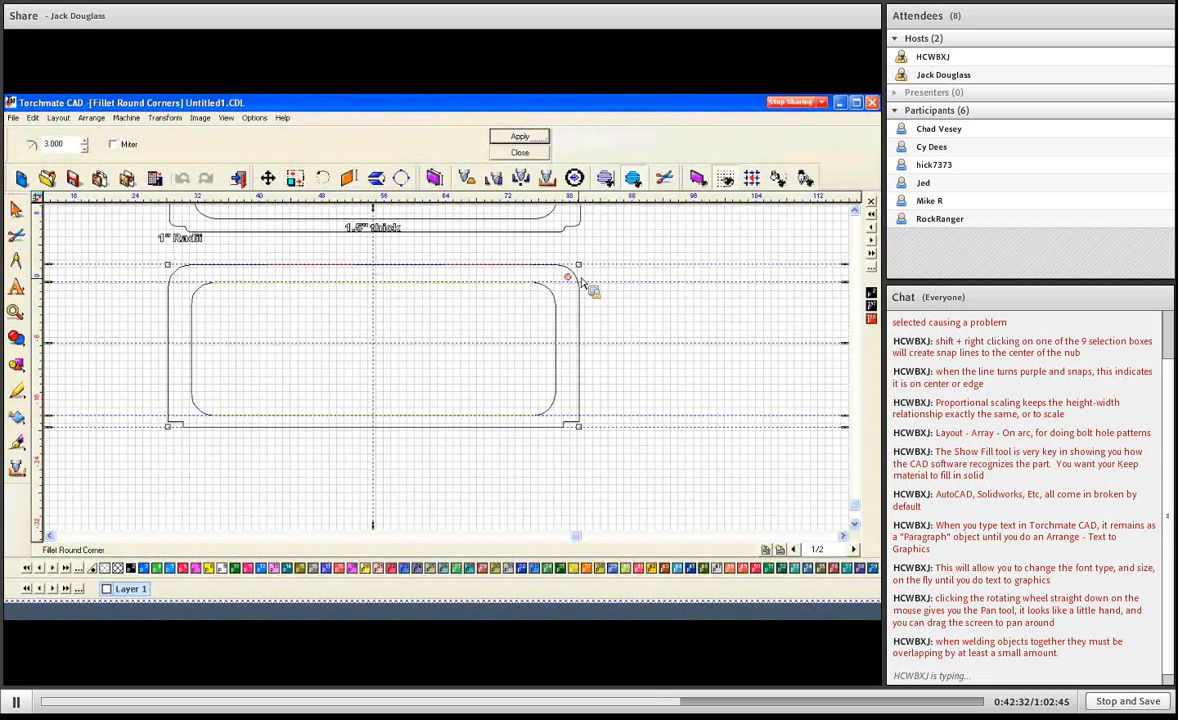
pyautogui.click(530, 153)
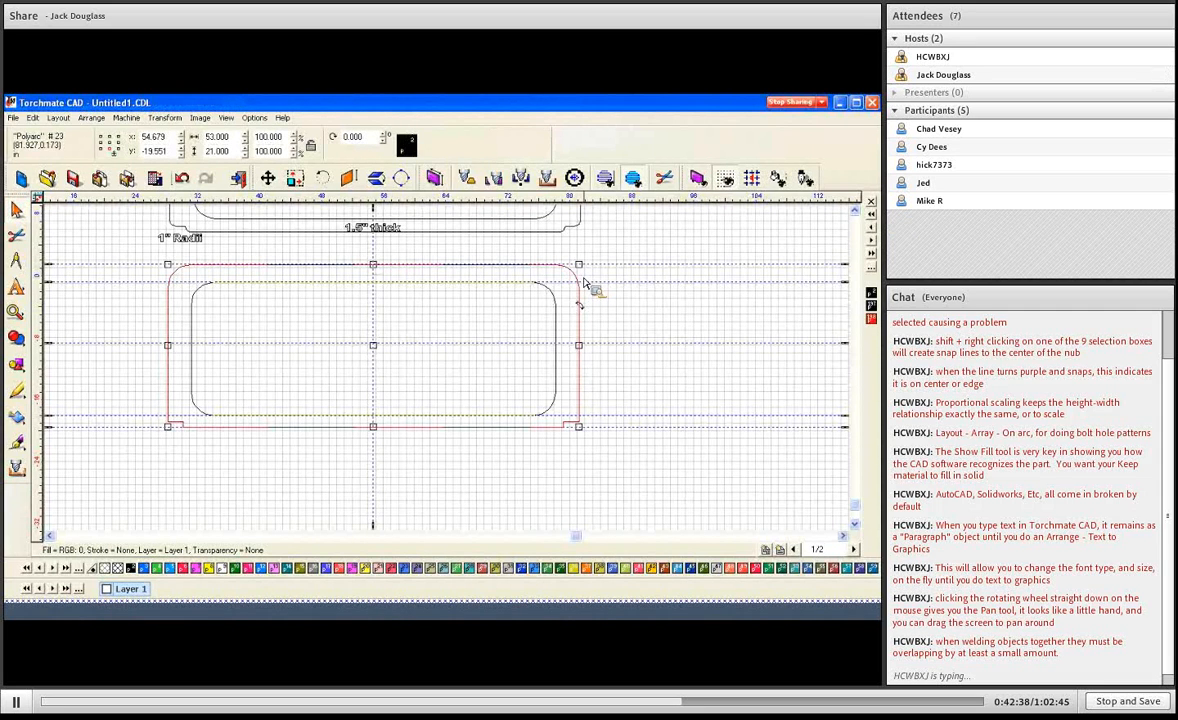
# Fillet the corners at the outer outline's two lower notches, with the Fillet Round Corner radius set to 1 in
pyautogui.click(164, 118)
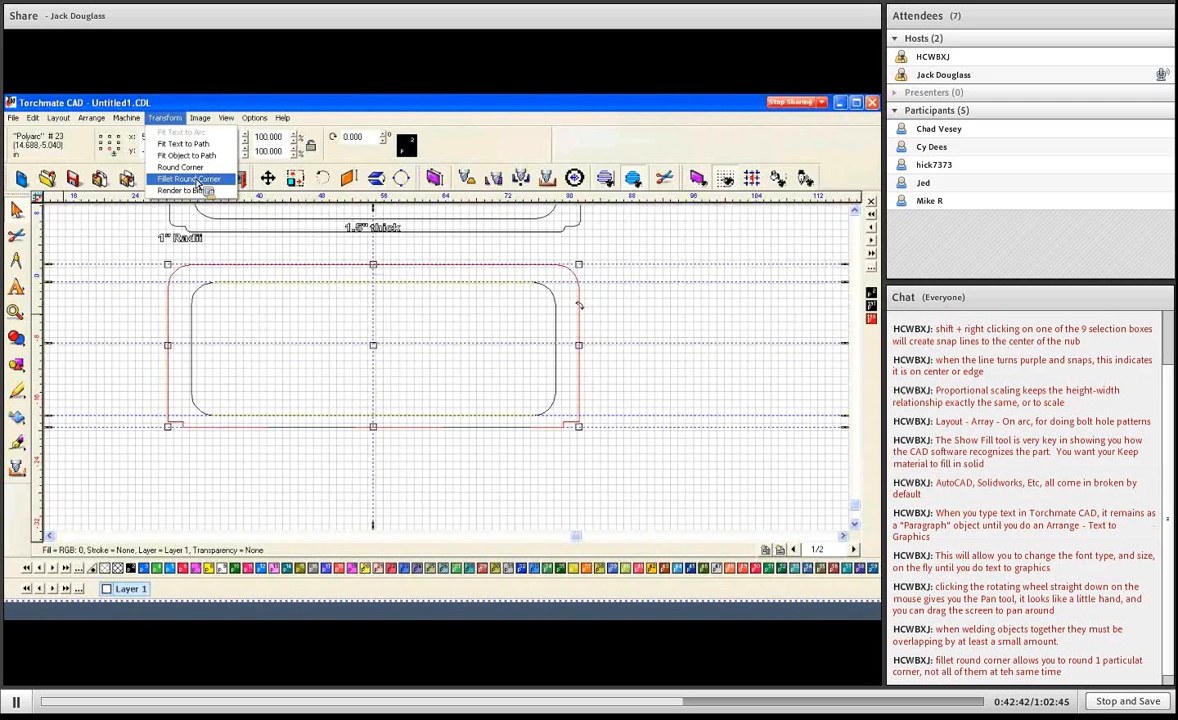
pyautogui.click(190, 179)
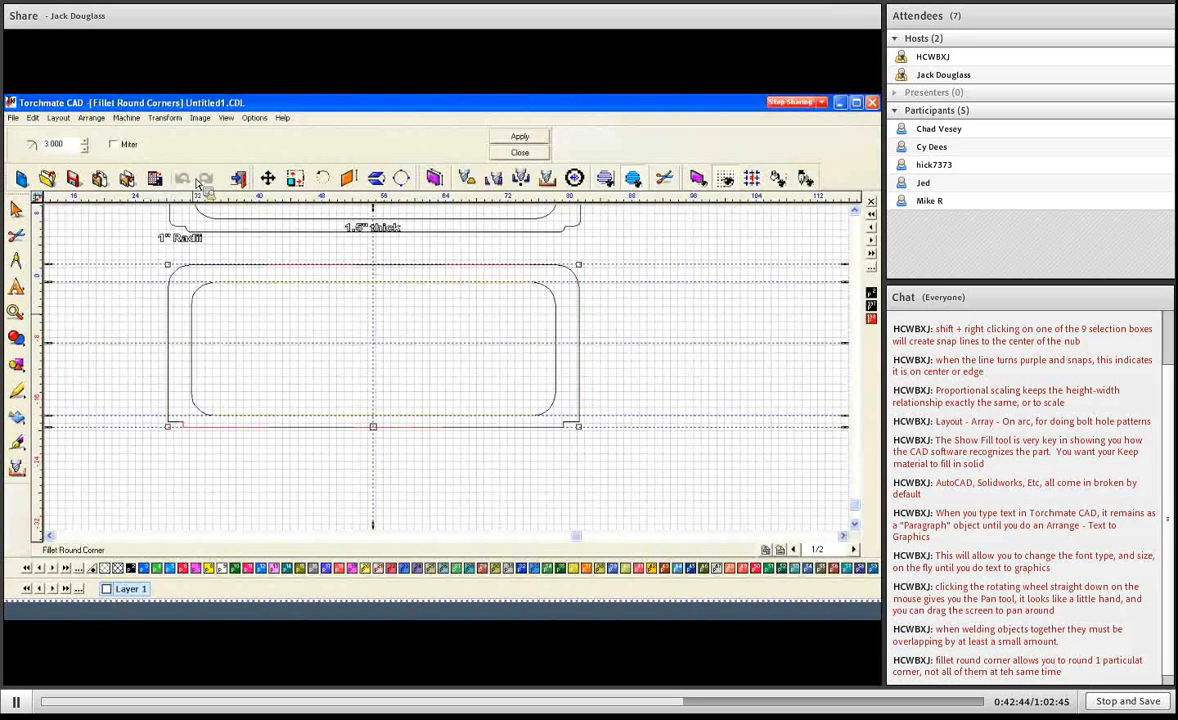
pyautogui.doubleClick(69, 147)
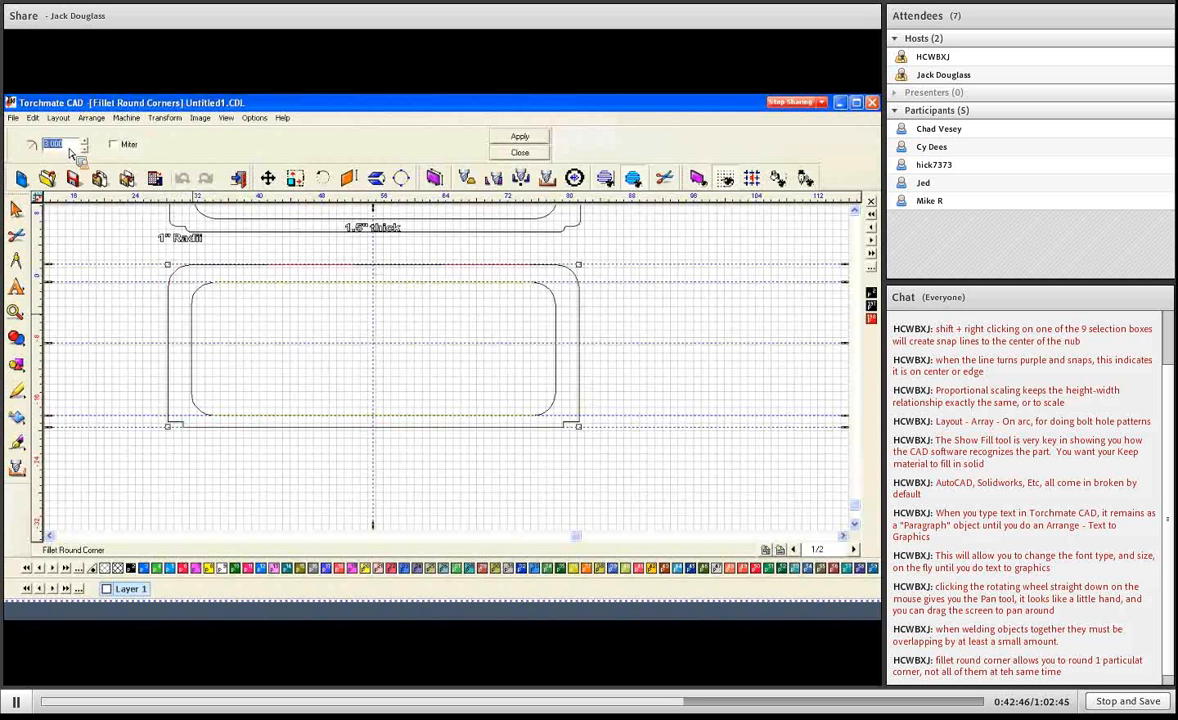
pyautogui.write('1')
pyautogui.click(520, 141)
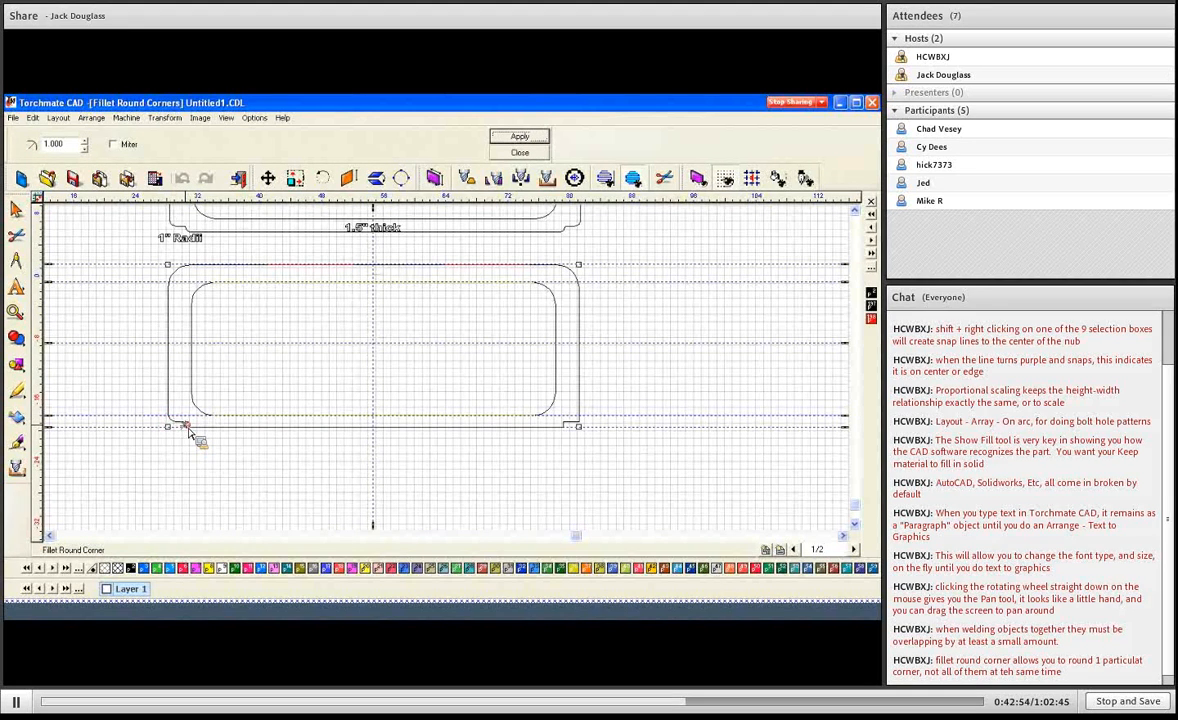
pyautogui.click(187, 426)
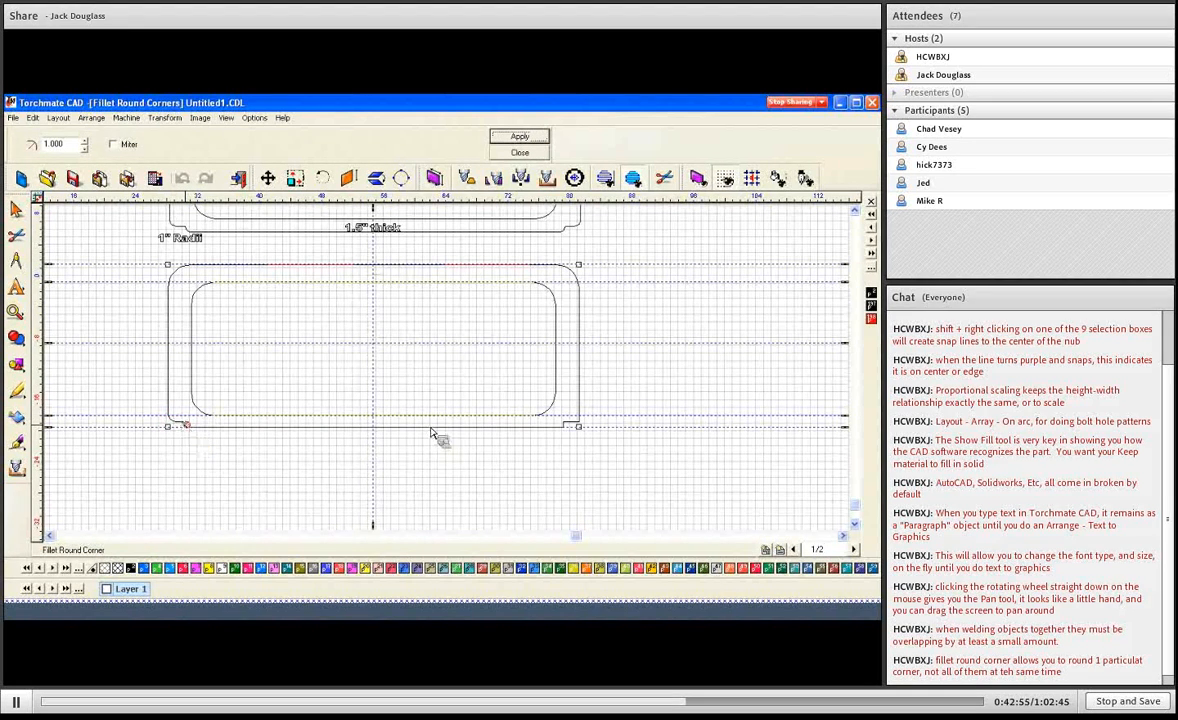
pyautogui.click(578, 427)
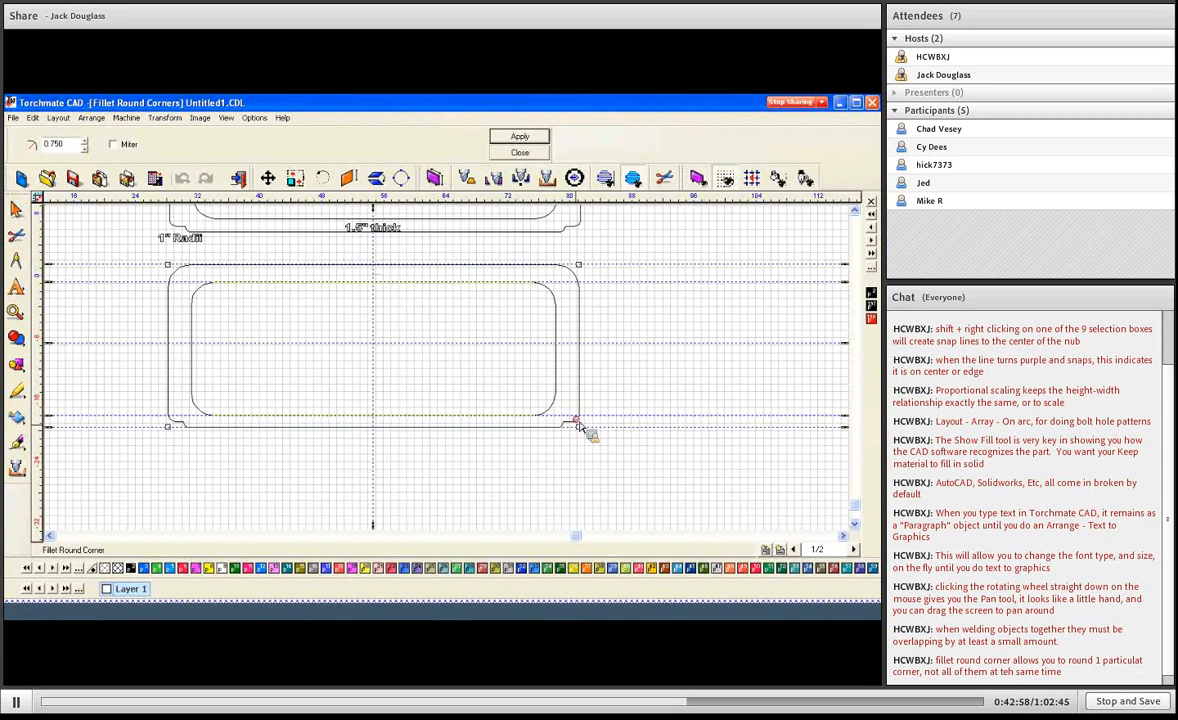
pyautogui.click(521, 139)
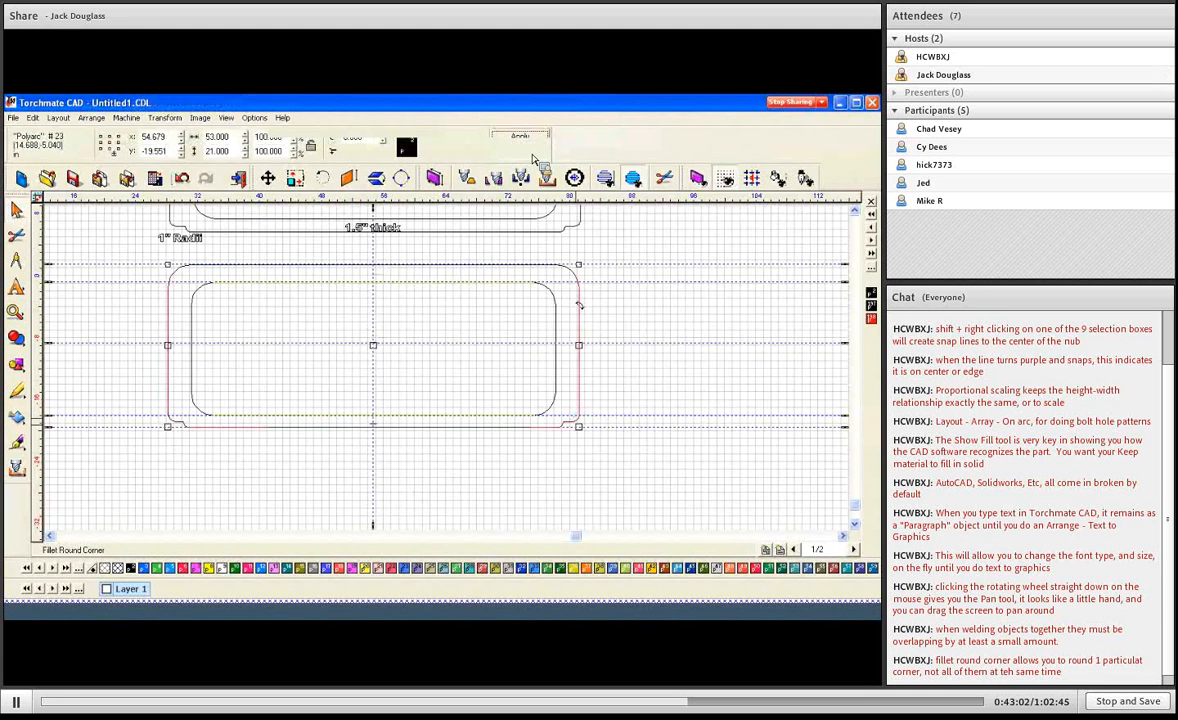
pyautogui.click(464, 259)
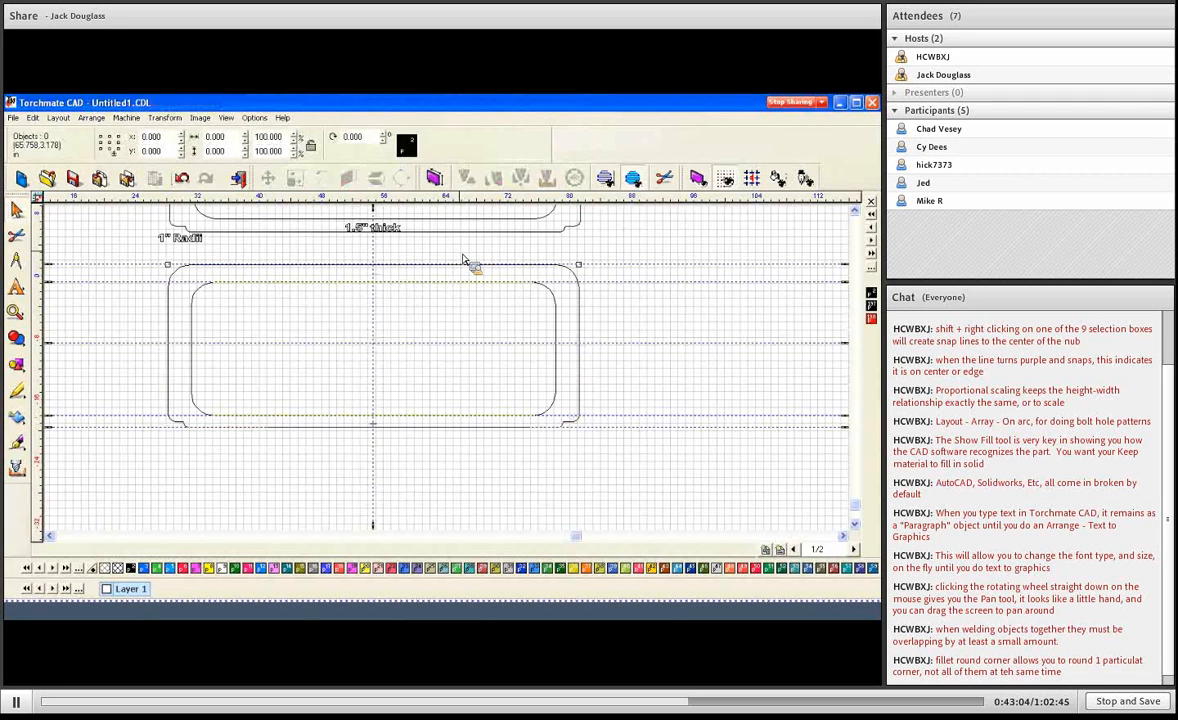
# Combine the inner opening and outer outline into one path, and show the part filled to check its solid and open areas
pyautogui.click(191, 379)
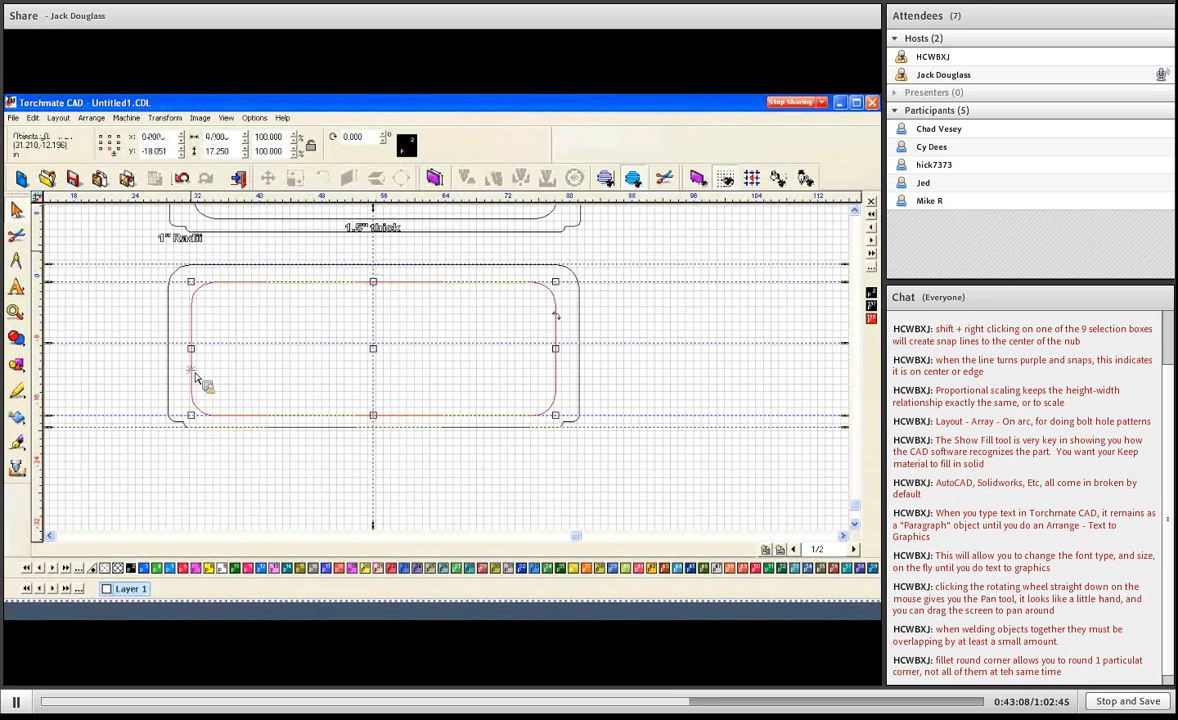
pyautogui.click(267, 334)
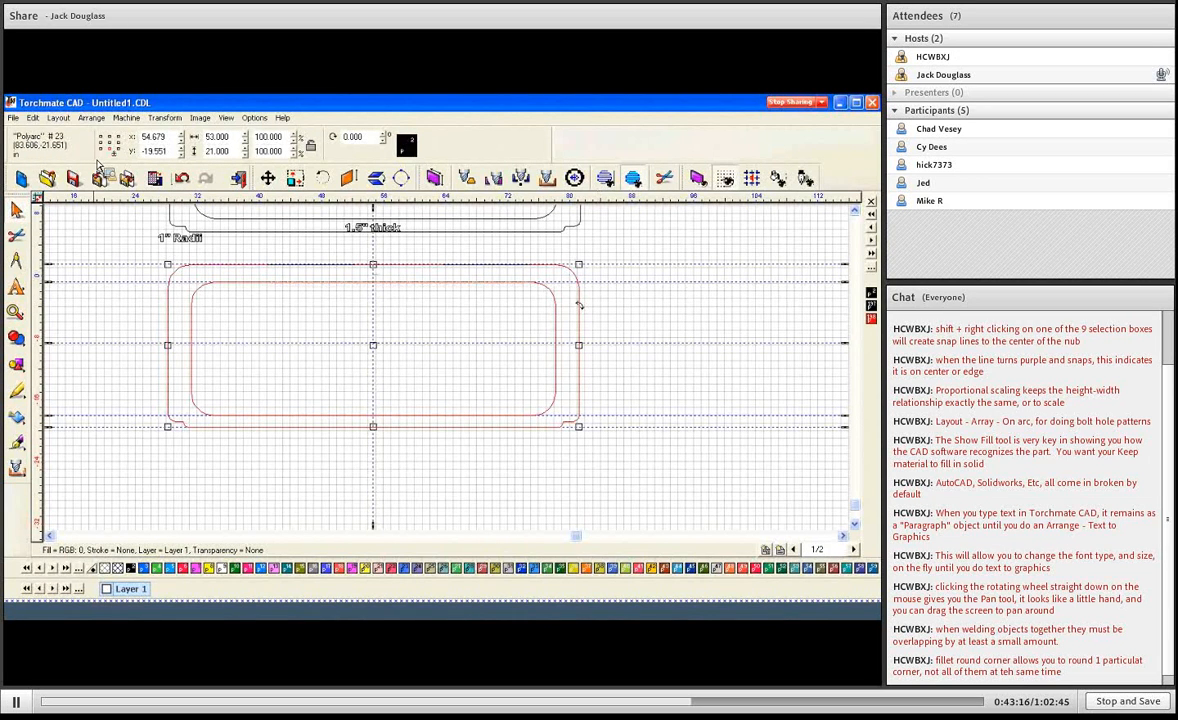
pyautogui.click(226, 118)
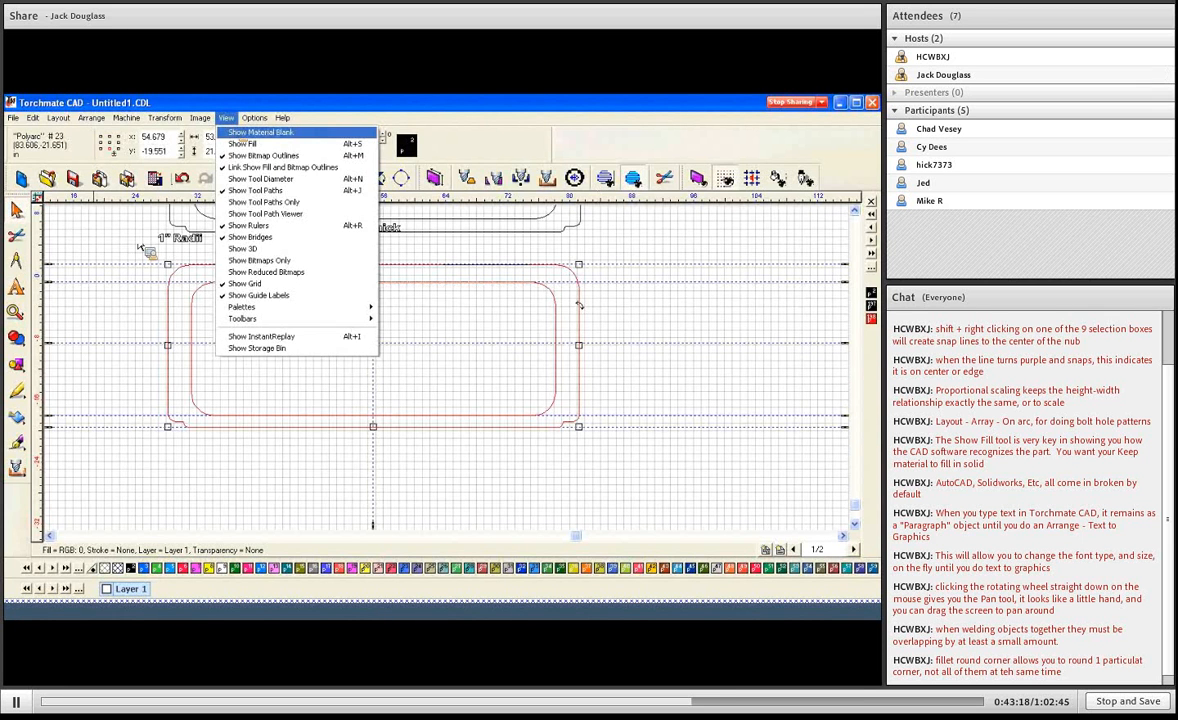
pyautogui.hotkey('alt', 's')
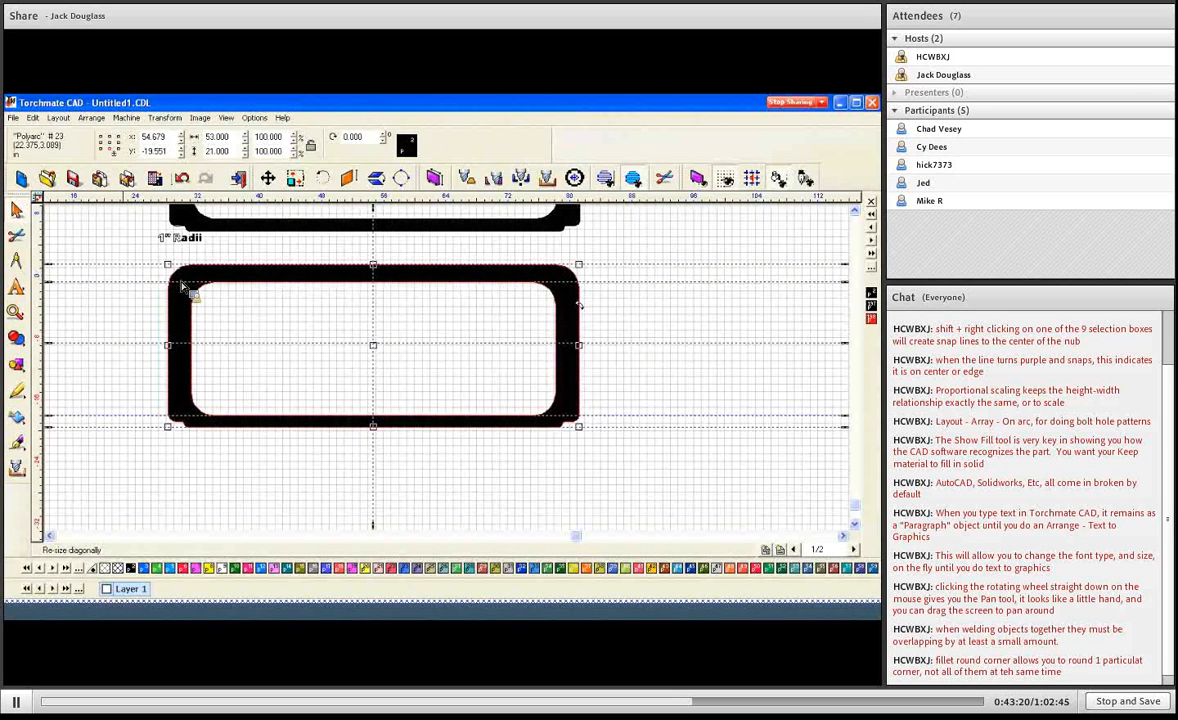
pyautogui.click(526, 334)
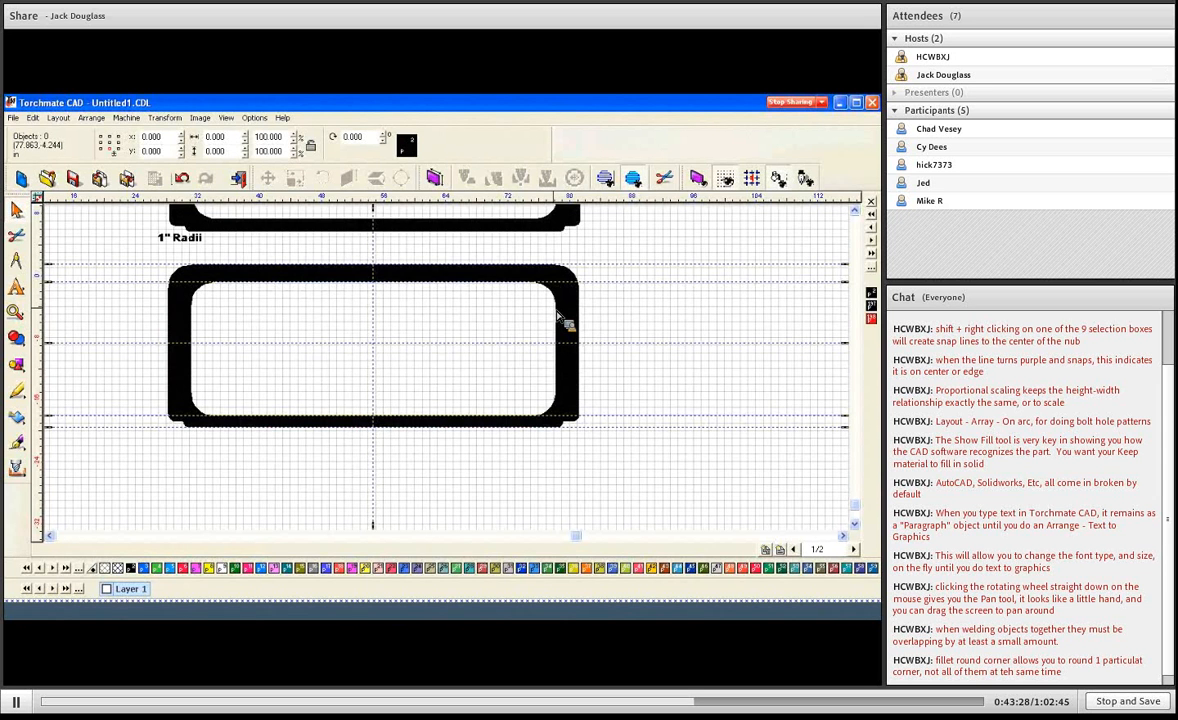
# Delete the rebuilt cover part beneath the reference drawing and clear all horizontal and vertical guidelines
pyautogui.press('F4')
pyautogui.click(629, 440)
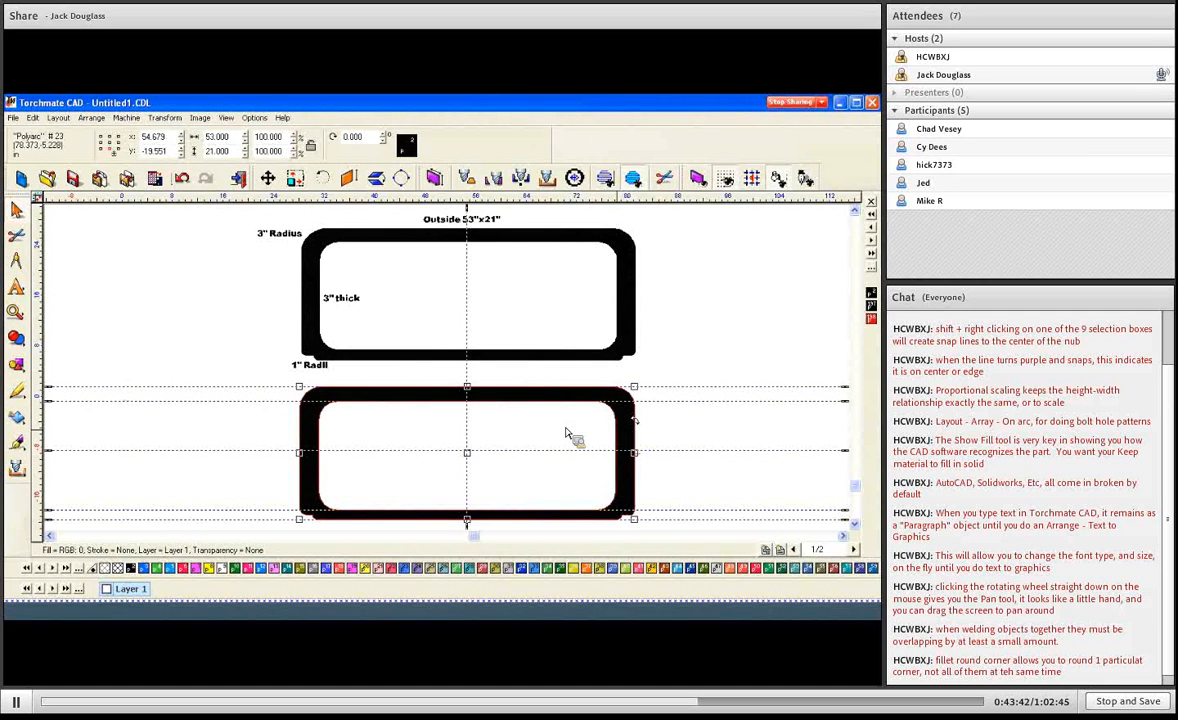
pyautogui.press('Delete')
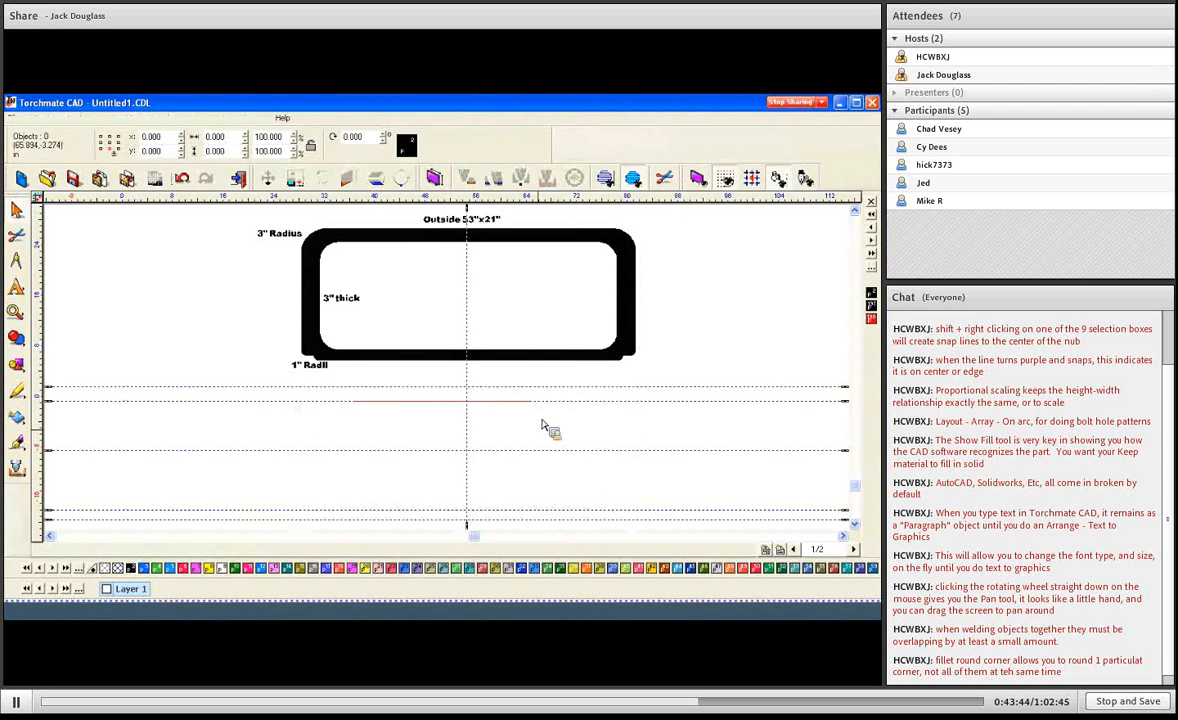
pyautogui.keyDown('shift'); pyautogui.rightClick(540, 421); pyautogui.keyUp('shift')
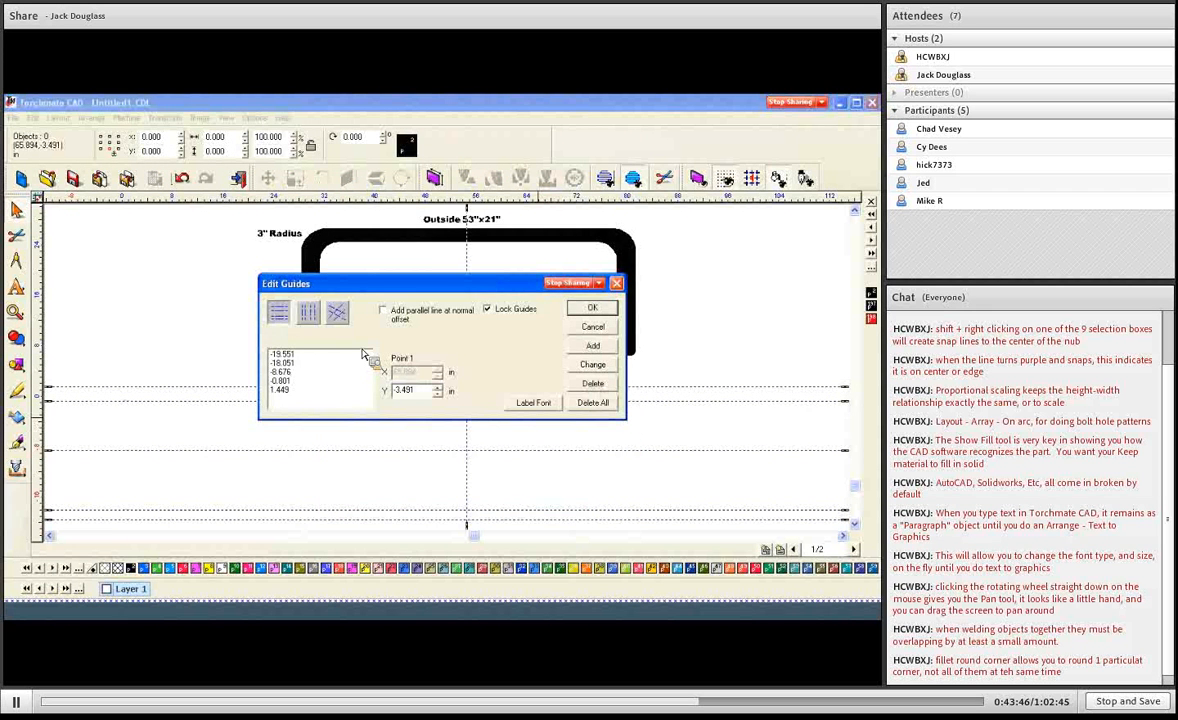
pyautogui.click(592, 402)
pyautogui.click(309, 314)
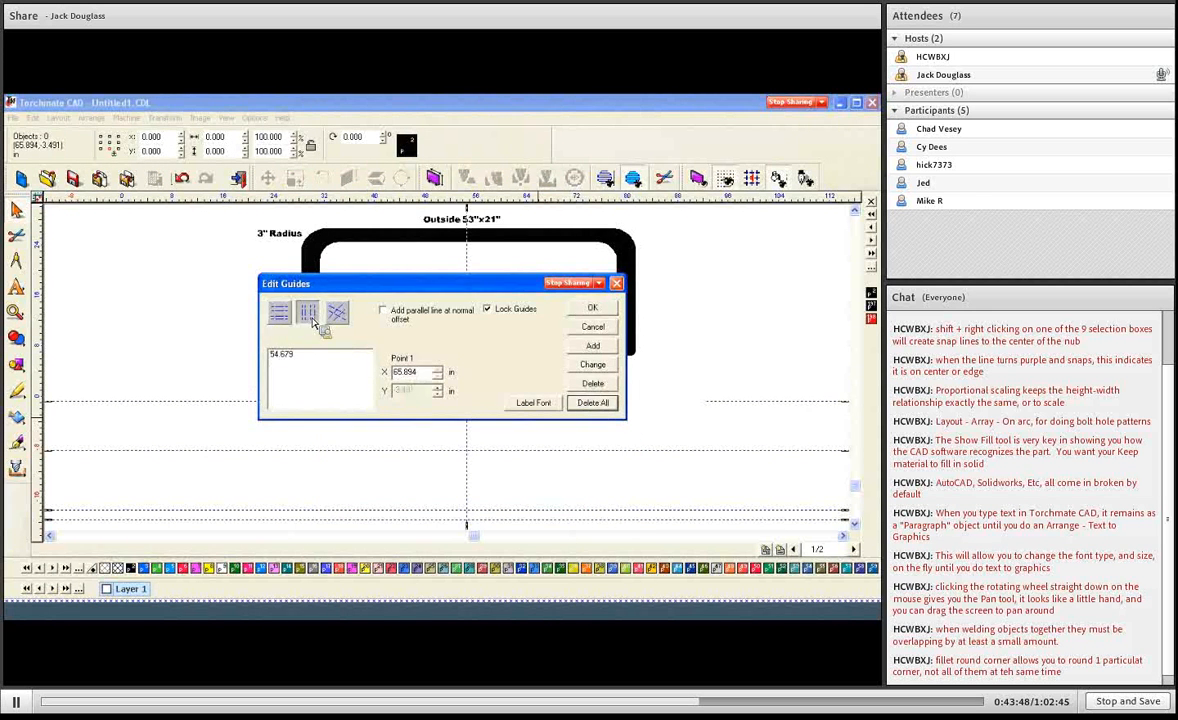
pyautogui.click(592, 402)
pyautogui.click(592, 308)
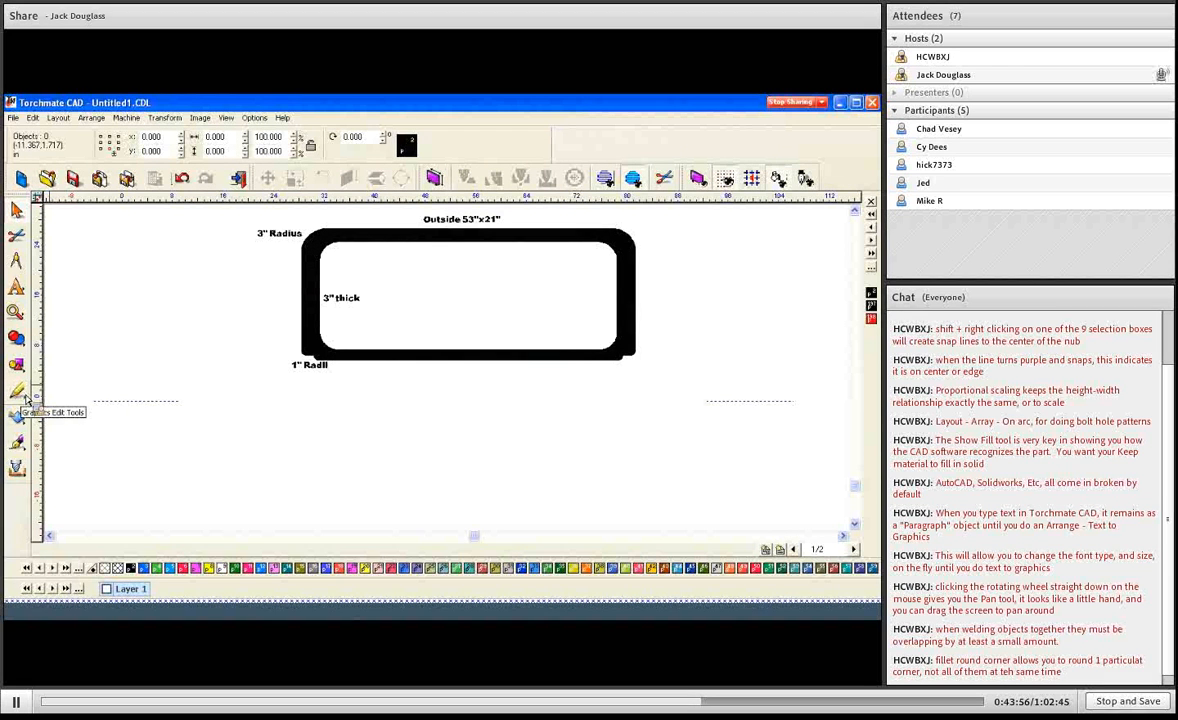
# Sketch a rough closed outline with node editing below the reference, about 51.7 by 18.6 in, with a notch at each lower corner
pyautogui.click(26, 398)
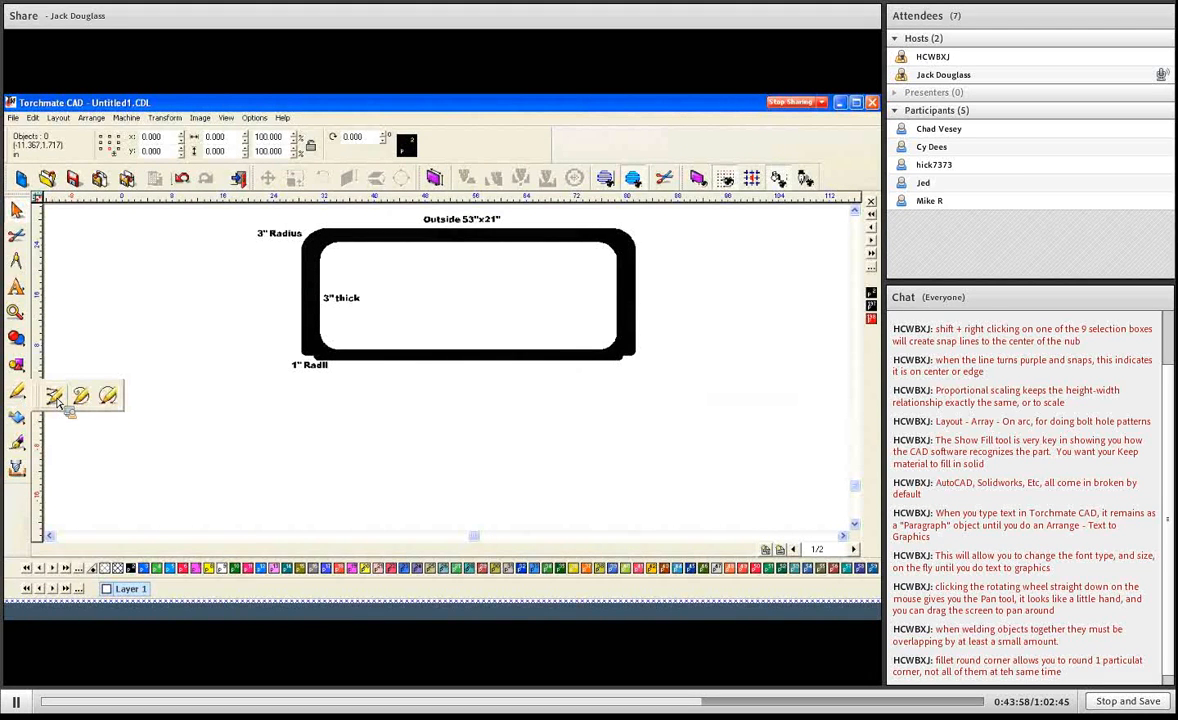
pyautogui.click(55, 397)
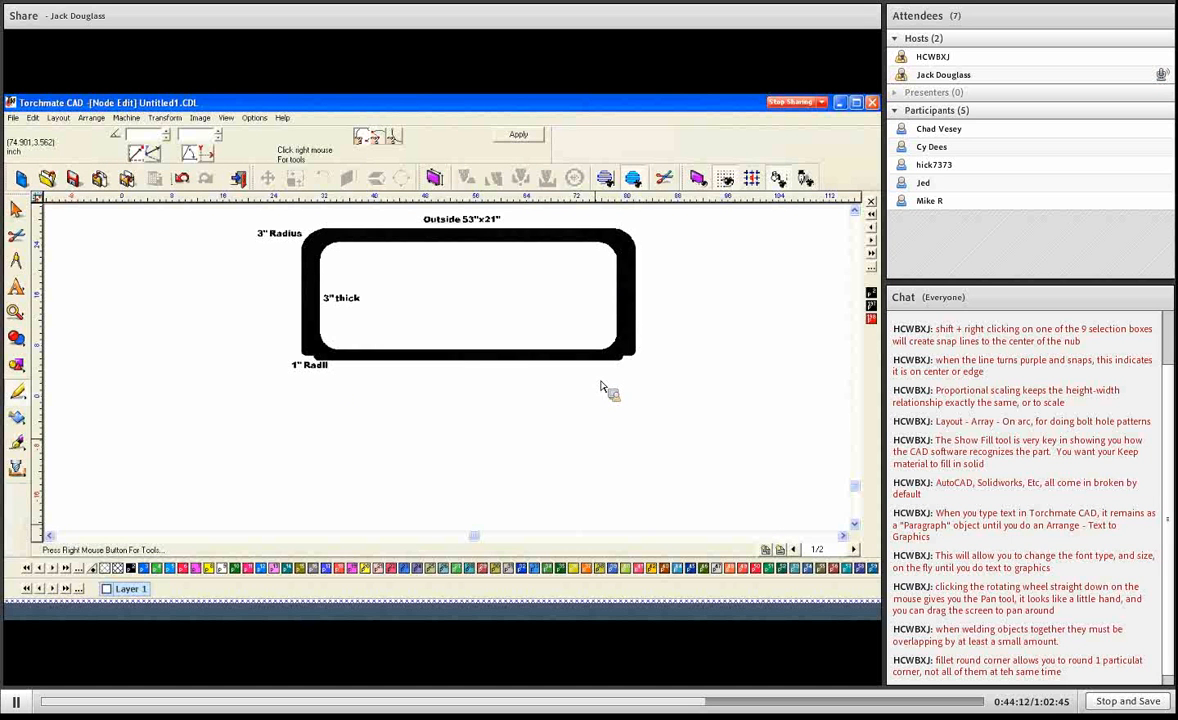
pyautogui.rightClick(325, 519)
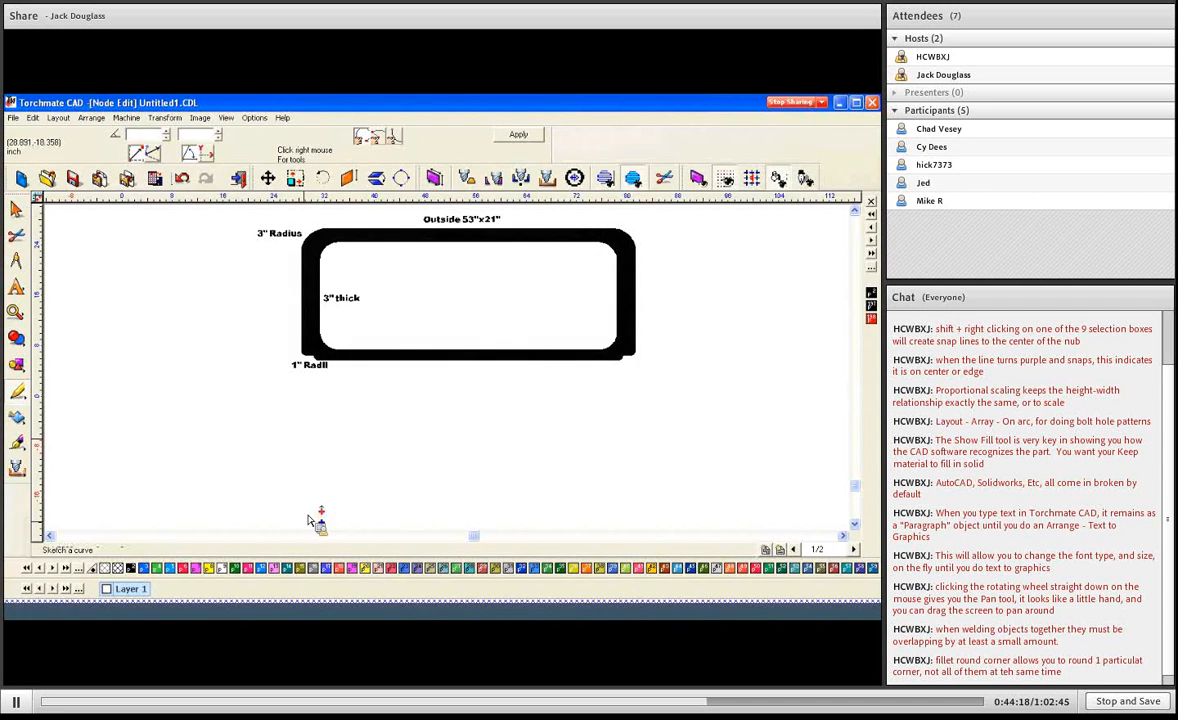
pyautogui.click(309, 519)
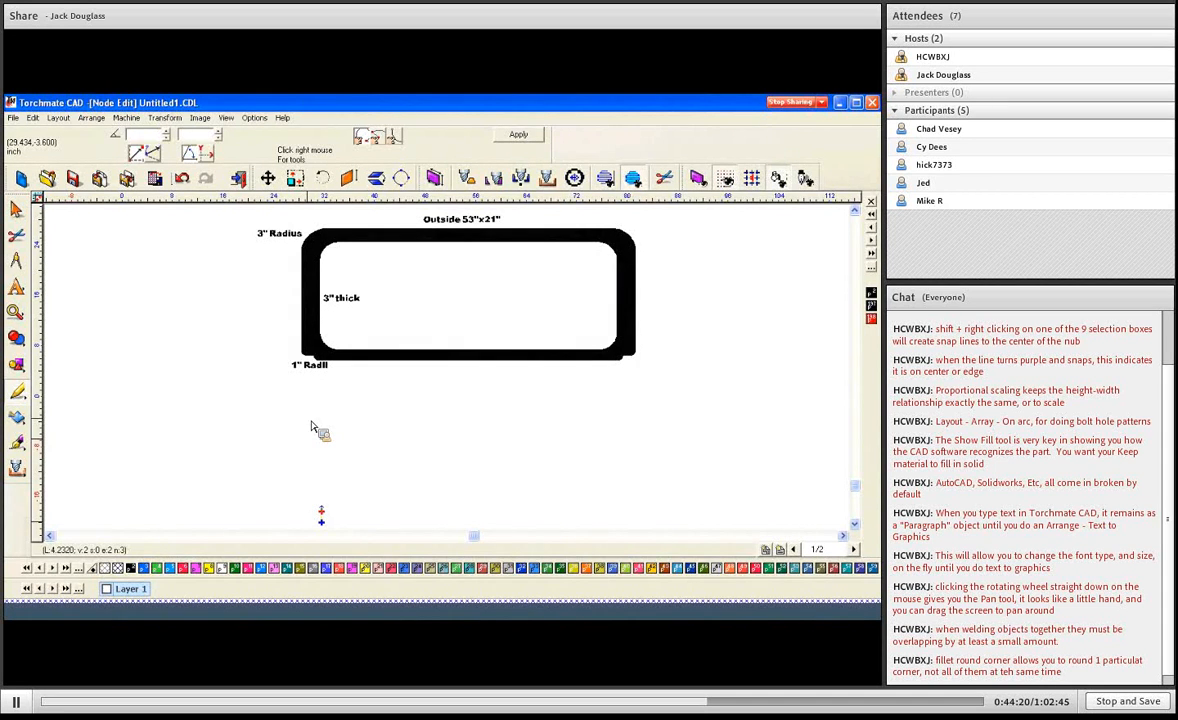
pyautogui.click(311, 426)
pyautogui.click(625, 406)
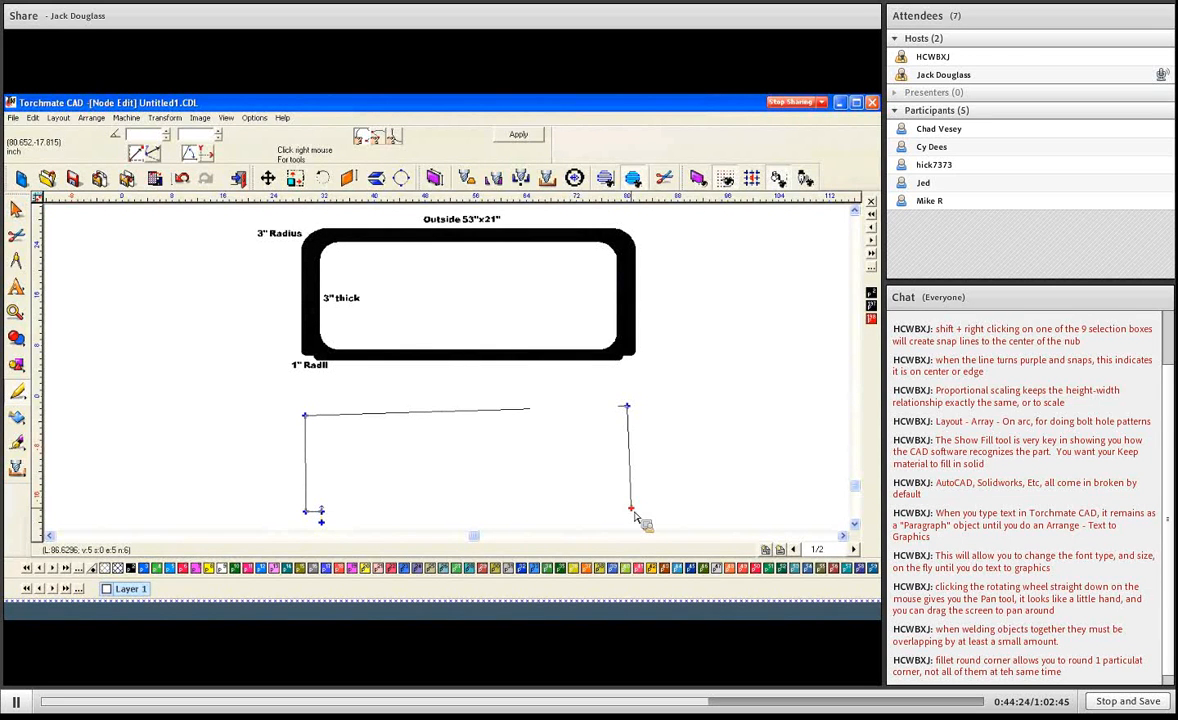
pyautogui.click(633, 510)
pyautogui.click(615, 526)
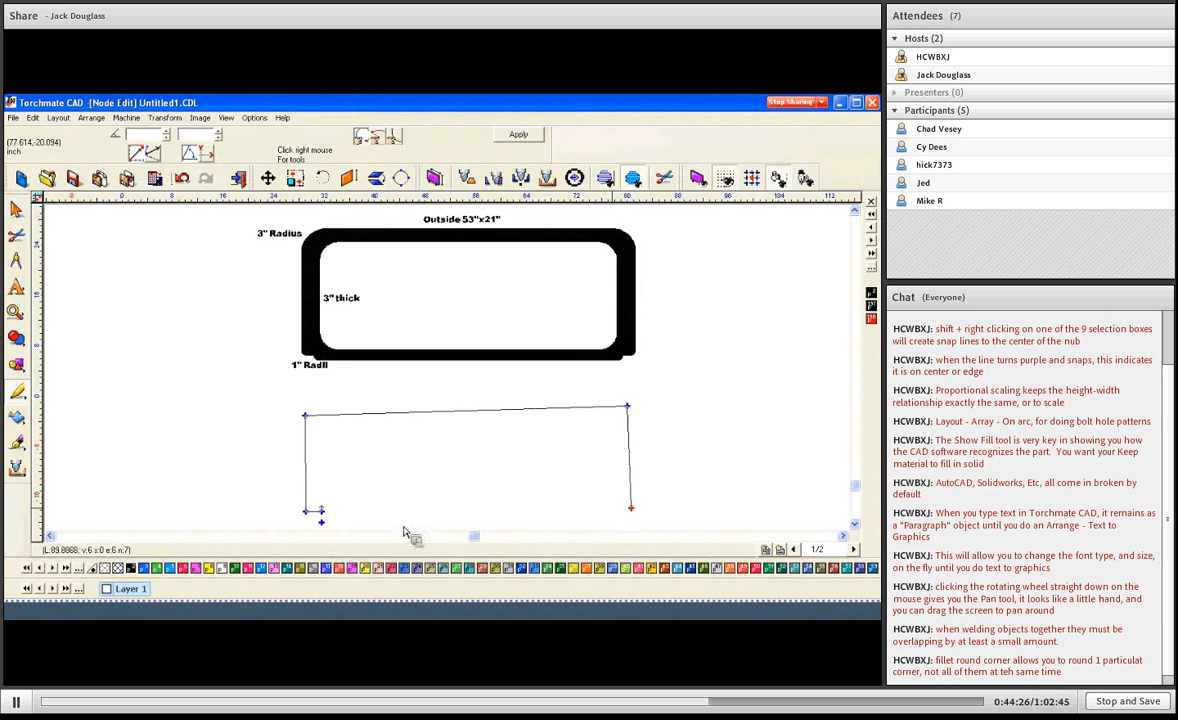
pyautogui.click(321, 522)
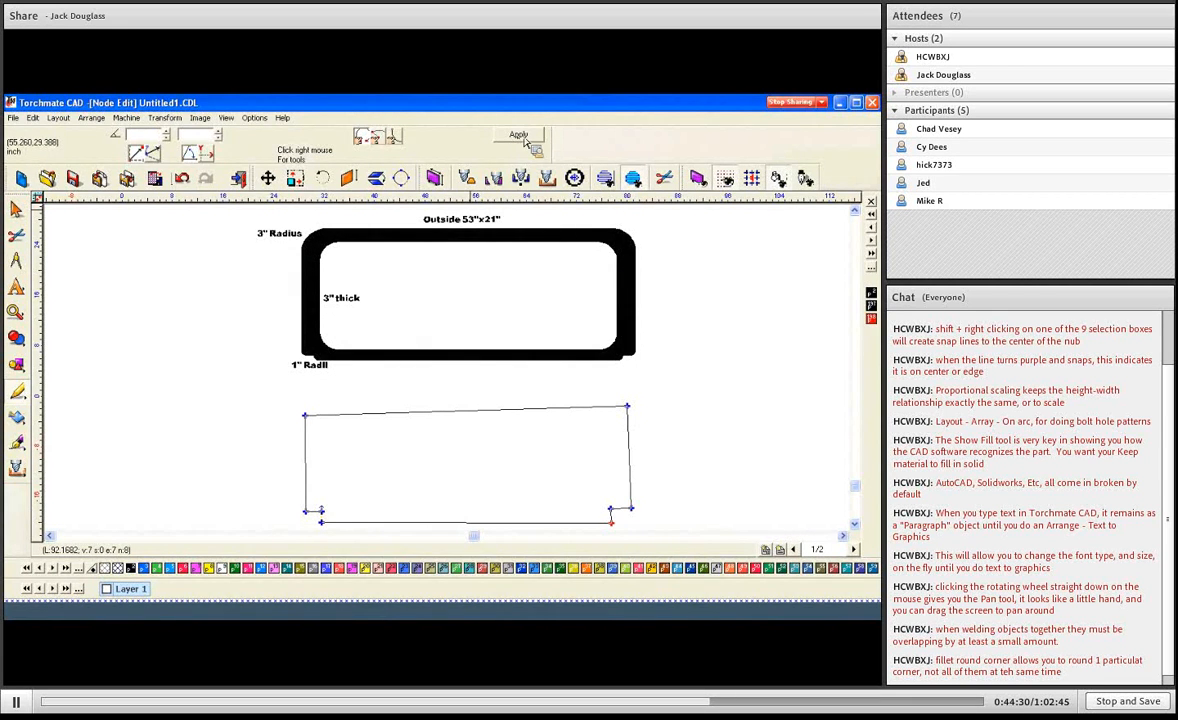
pyautogui.click(520, 136)
pyautogui.click(493, 437)
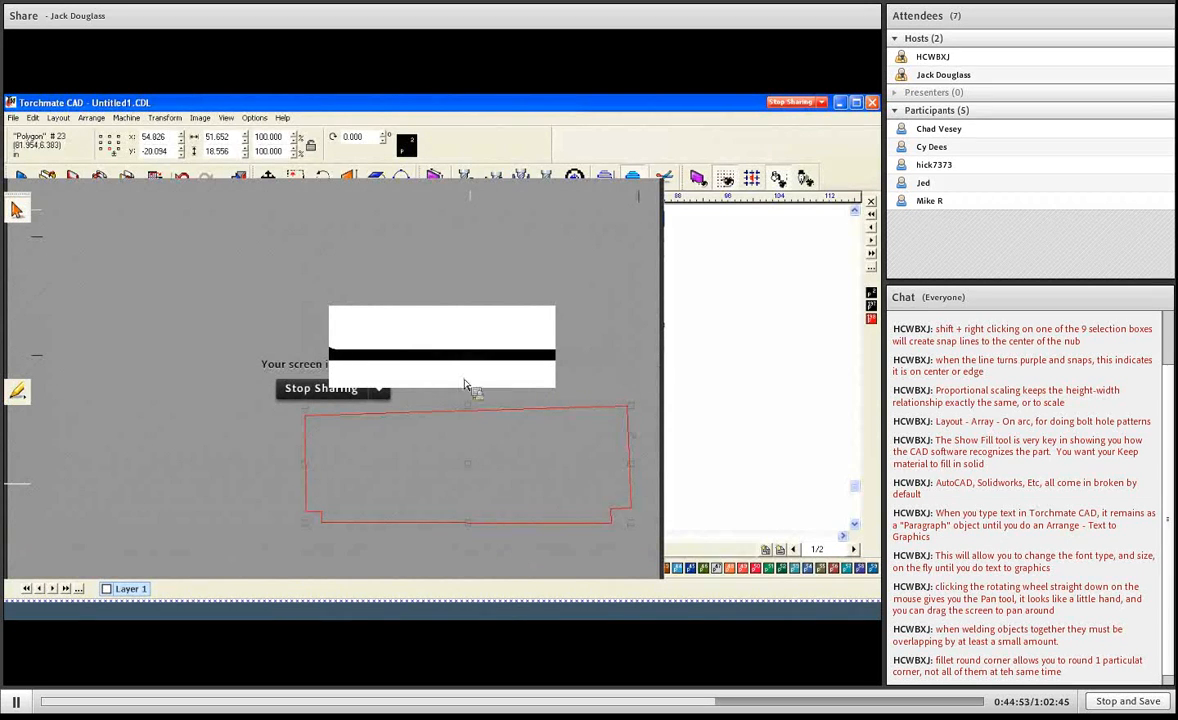
pyautogui.click(378, 393)
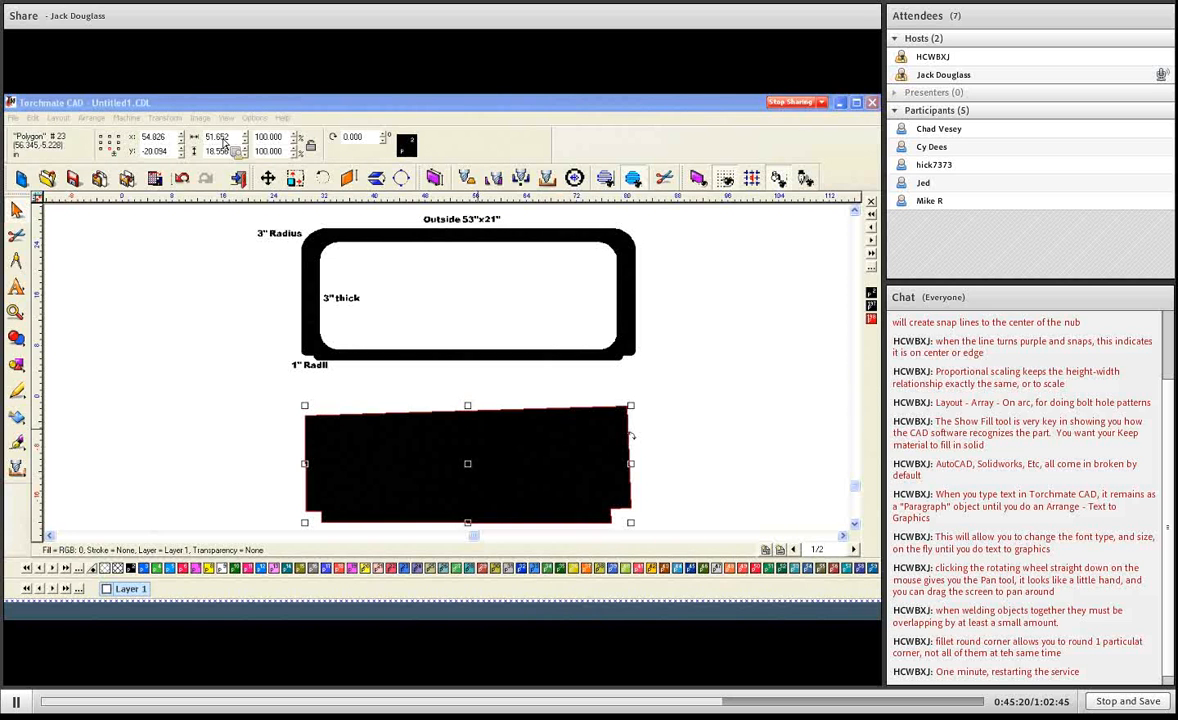
# Turn off the fill display and set the rough outline's start point at the right end of its bottom edge in node editing
pyautogui.click(232, 255)
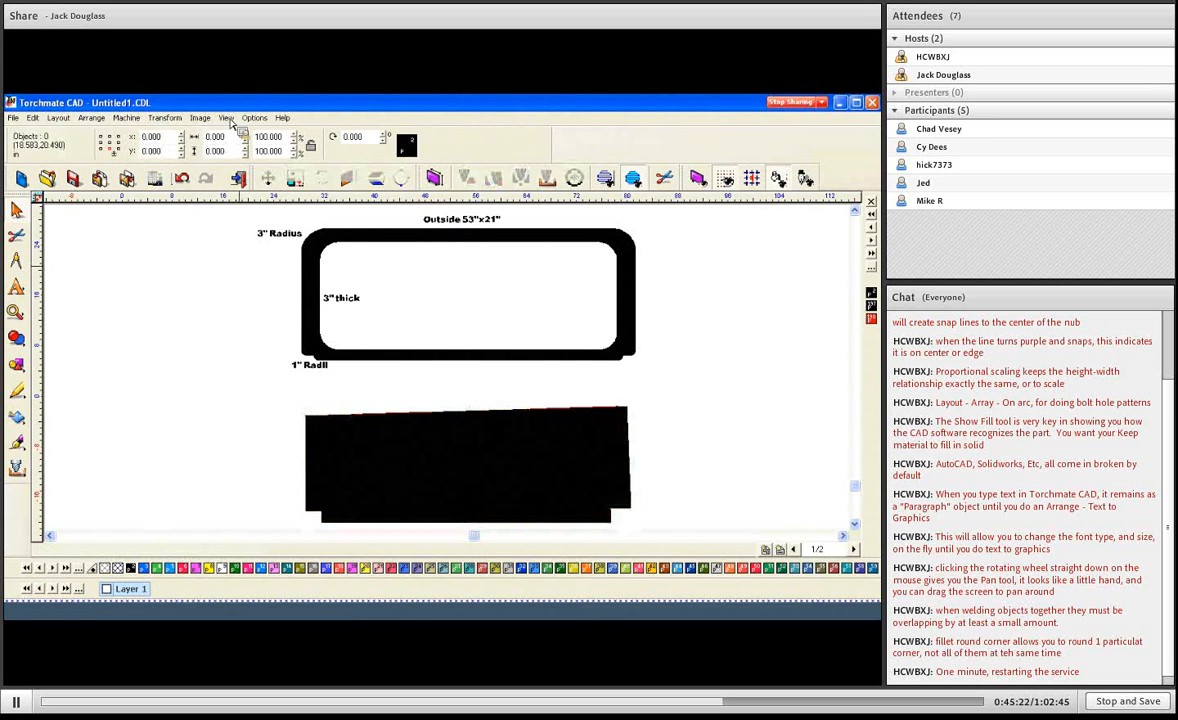
pyautogui.click(473, 419)
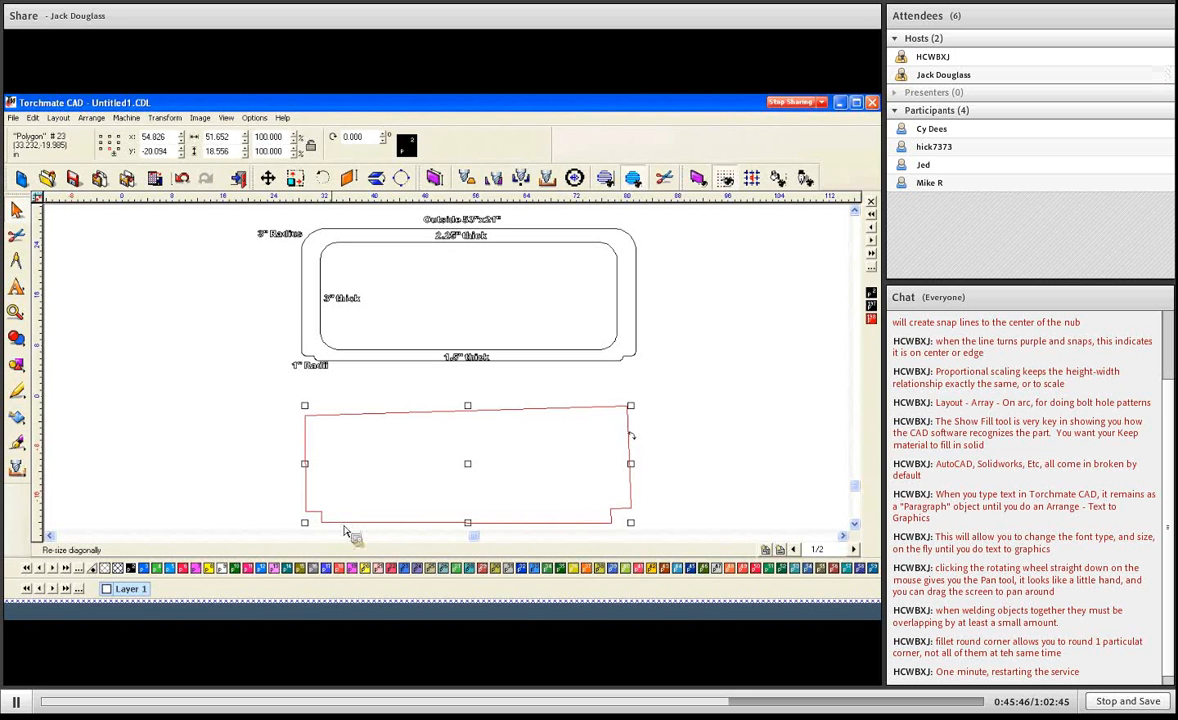
pyautogui.doubleClick(580, 416)
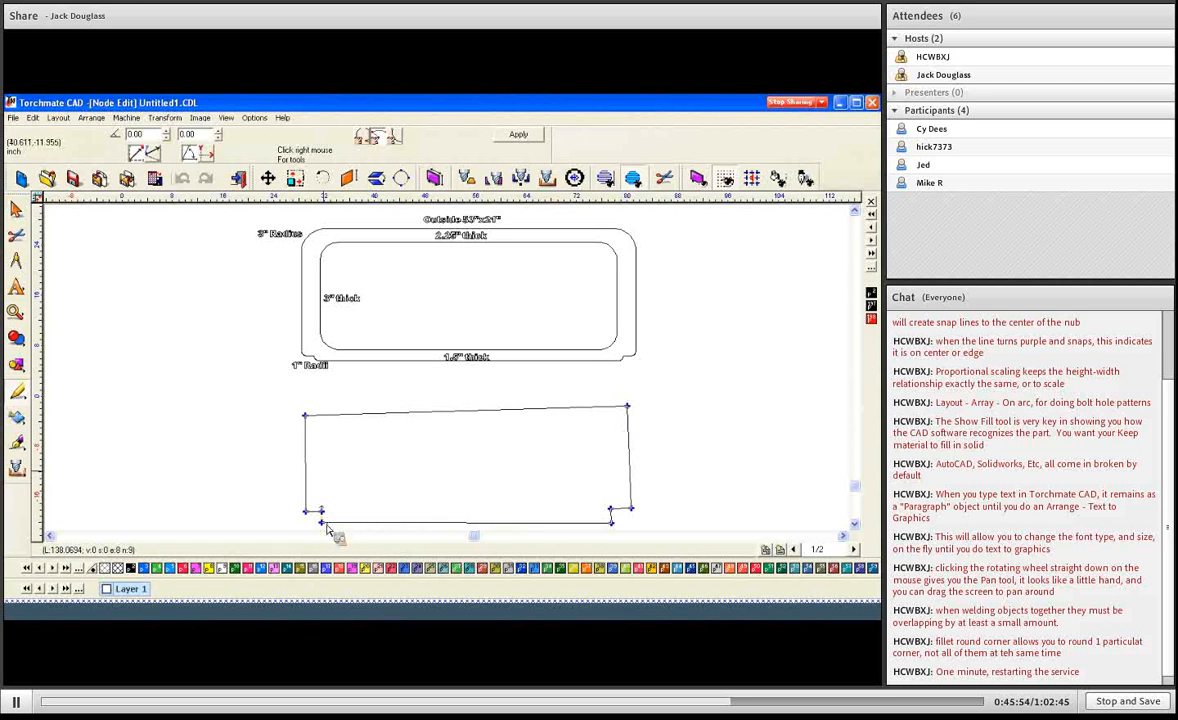
pyautogui.click(324, 519)
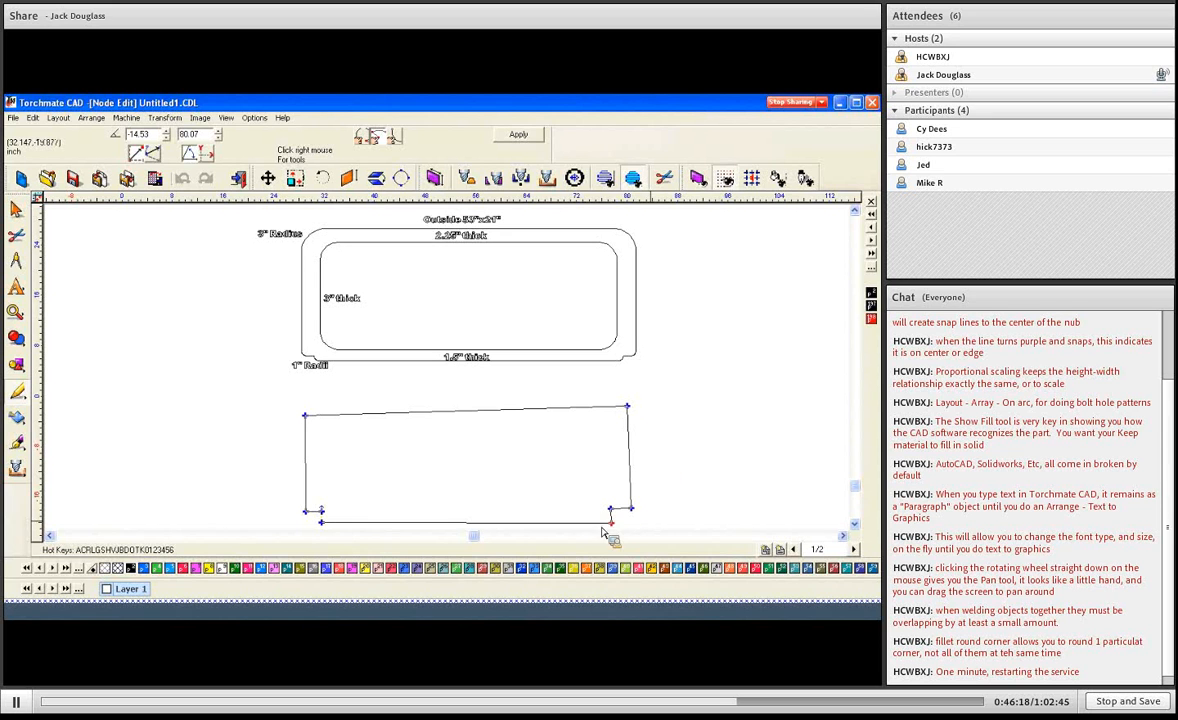
pyautogui.rightClick(660, 488)
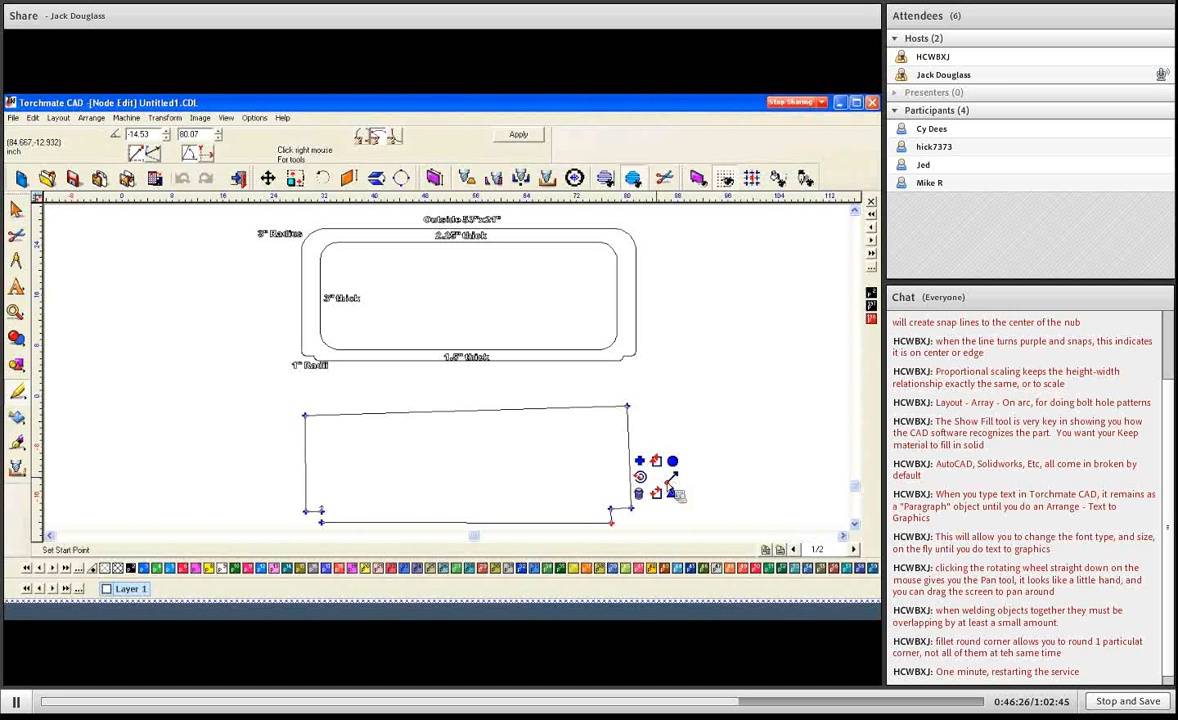
pyautogui.click(673, 483)
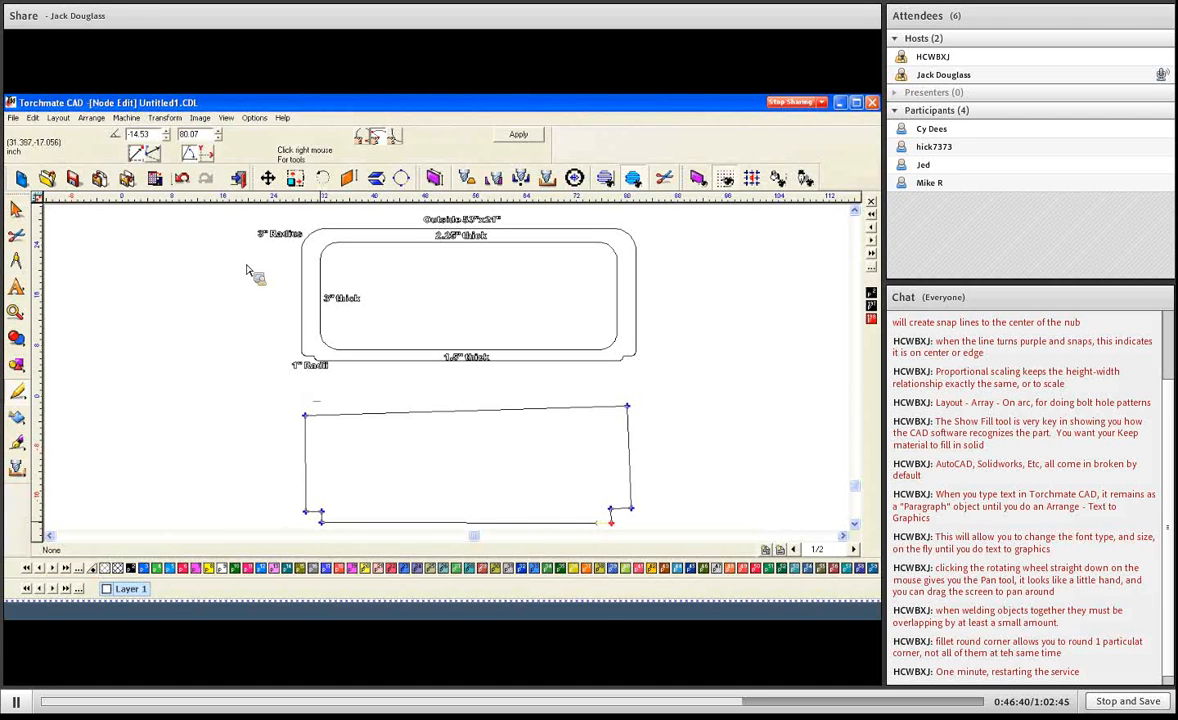
# Switch node entry to X/Y distances from the last point and place the bottom edge's left node at X -49, Y 0
pyautogui.click(155, 157)
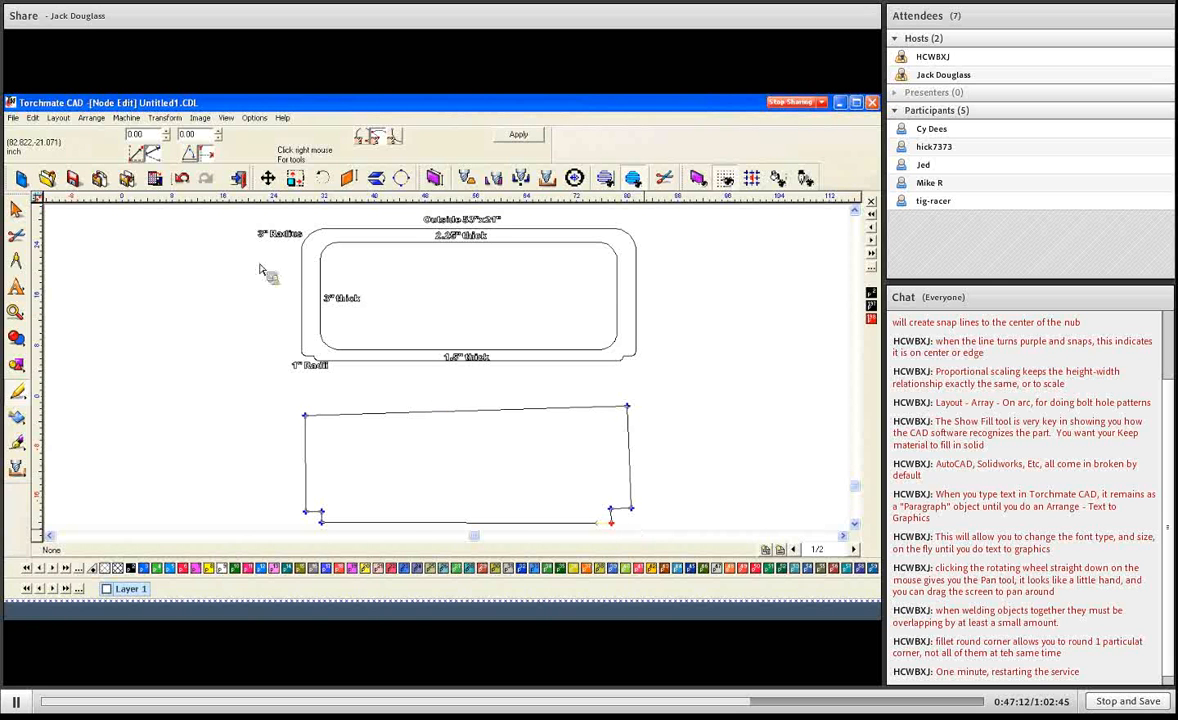
pyautogui.click(321, 521)
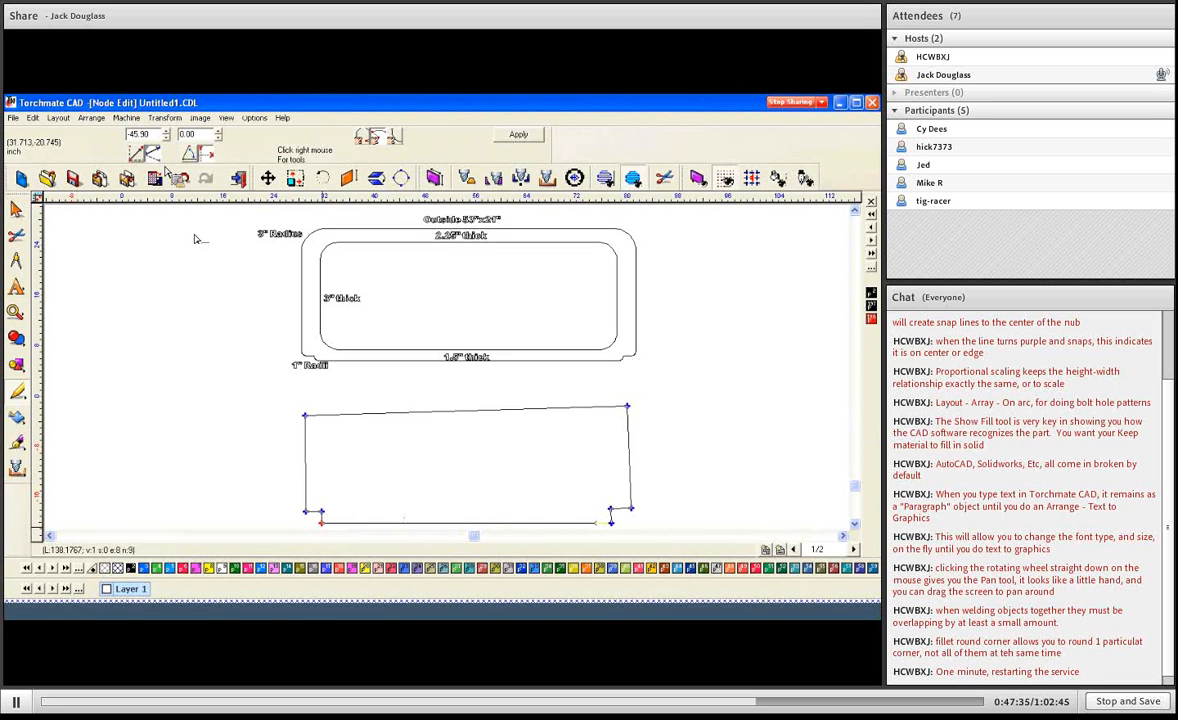
pyautogui.click(155, 136)
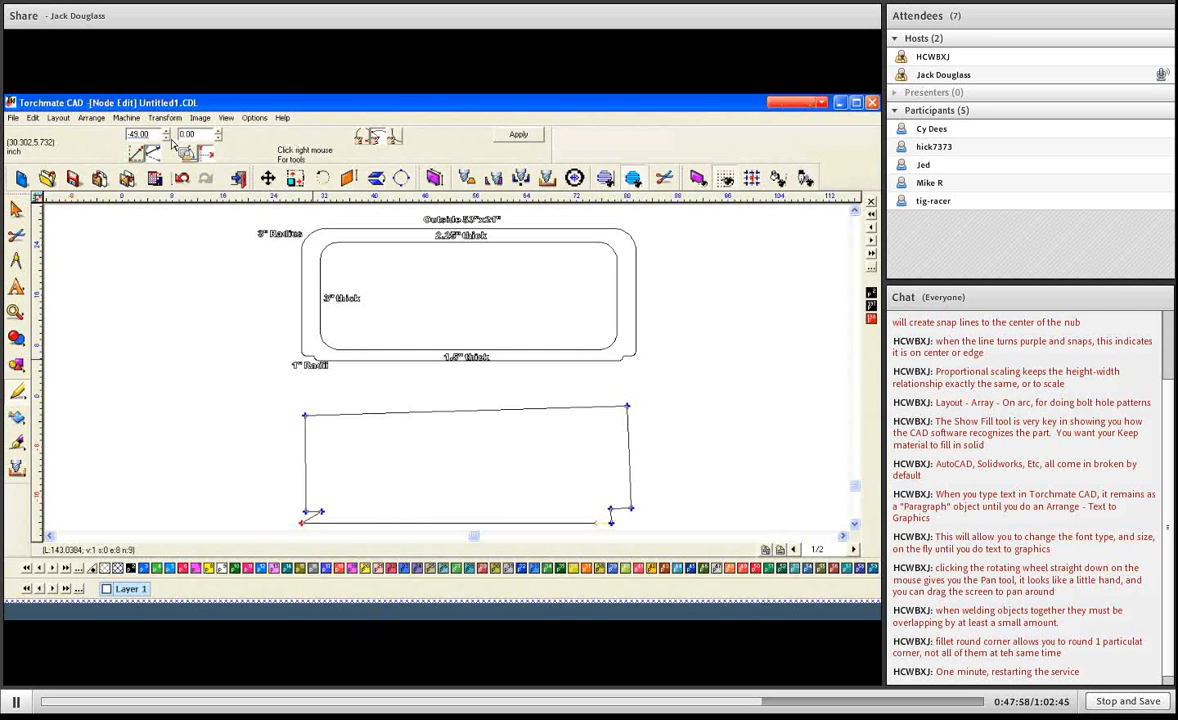
# Place the inner node of the lower-left notch at X 0, Y 0.75 in from the preceding node
pyautogui.click(313, 516)
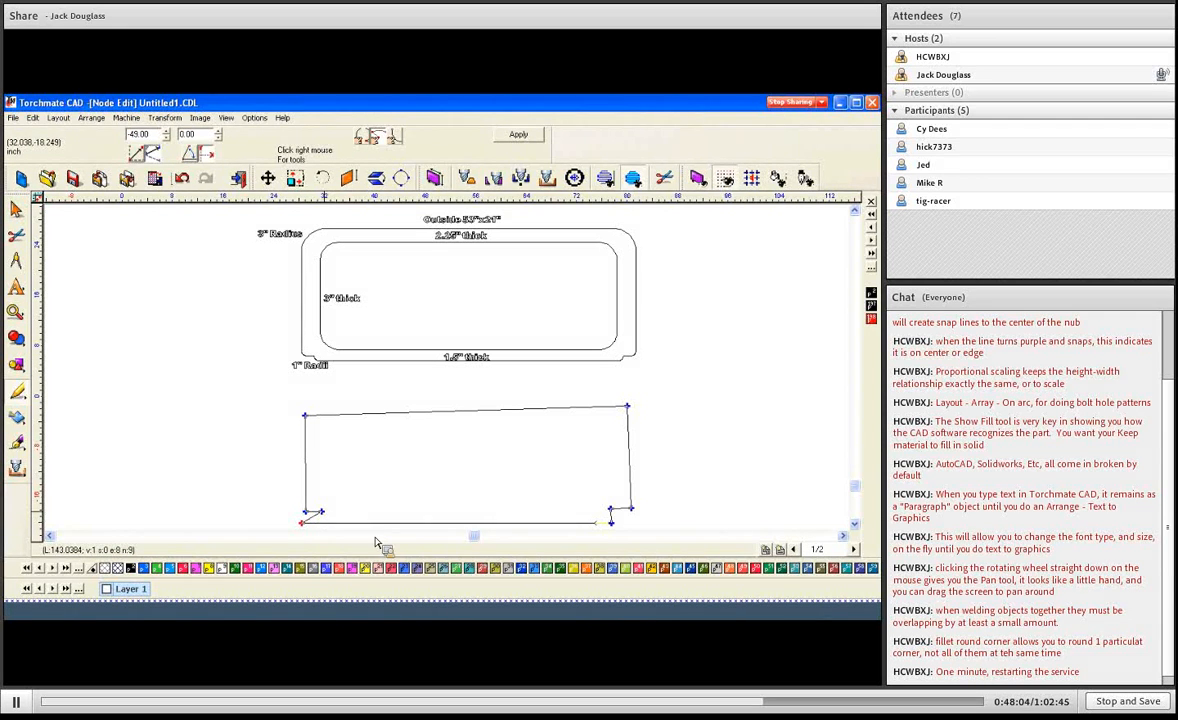
pyautogui.click(322, 514)
pyautogui.click(305, 521)
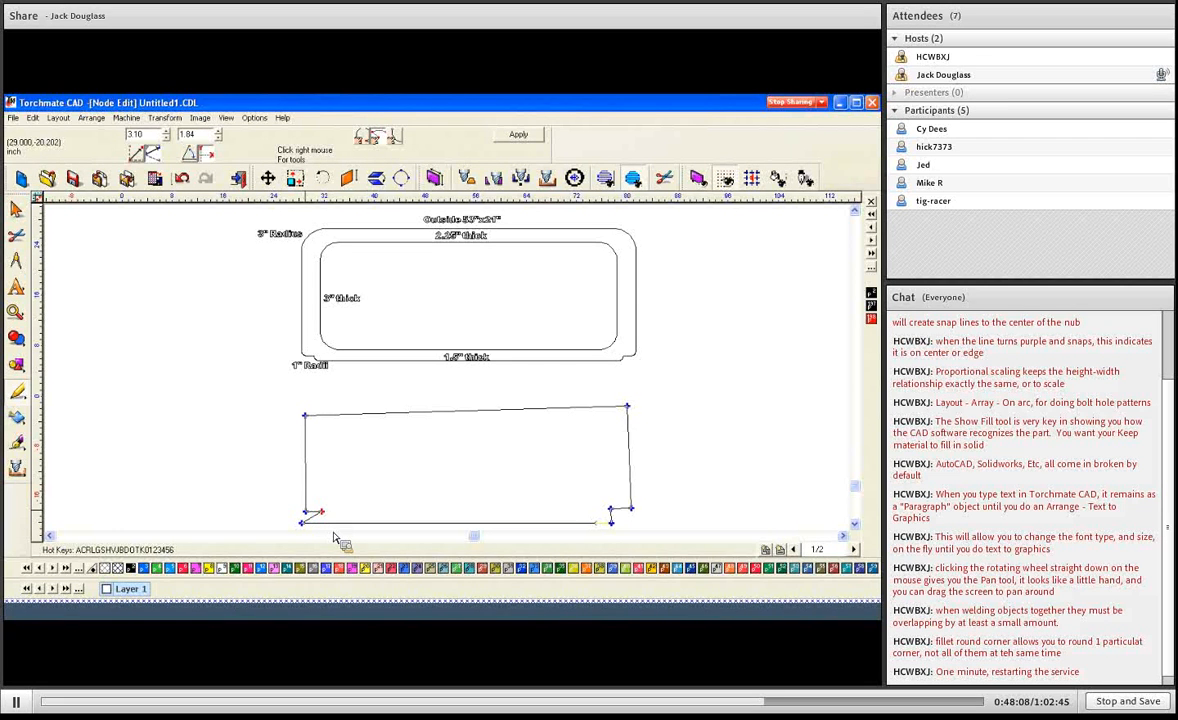
pyautogui.click(321, 514)
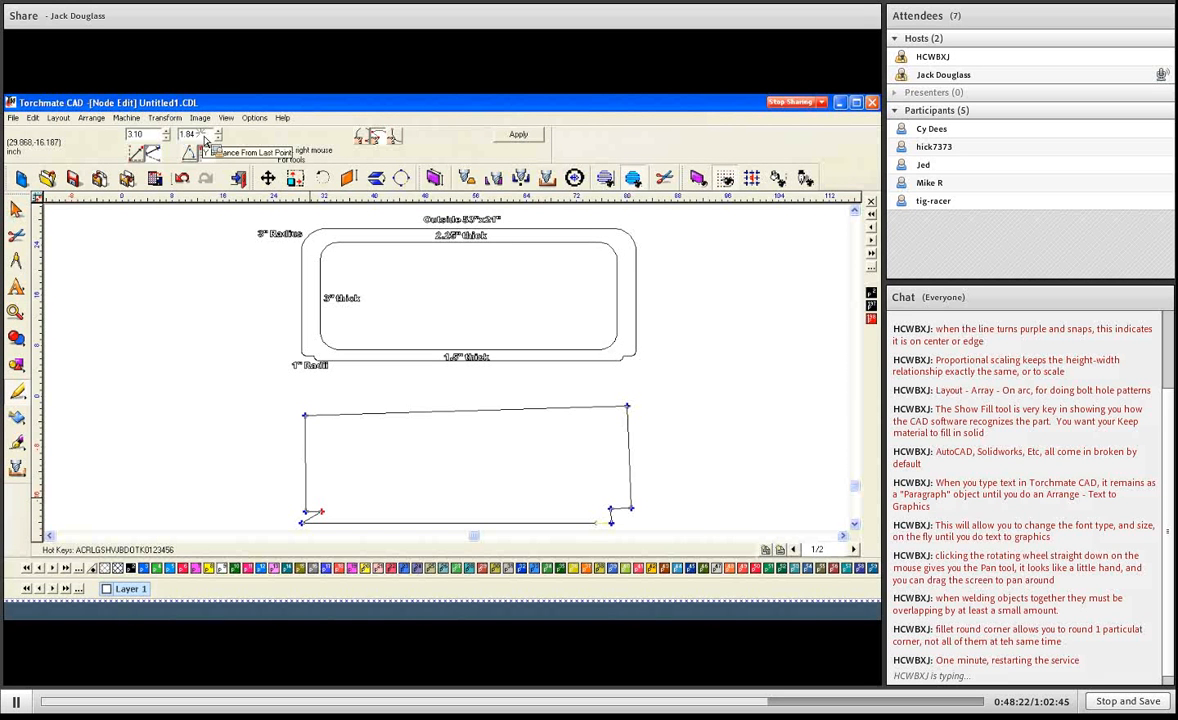
pyautogui.doubleClick(204, 137)
pyautogui.write('75')
pyautogui.press('Return')
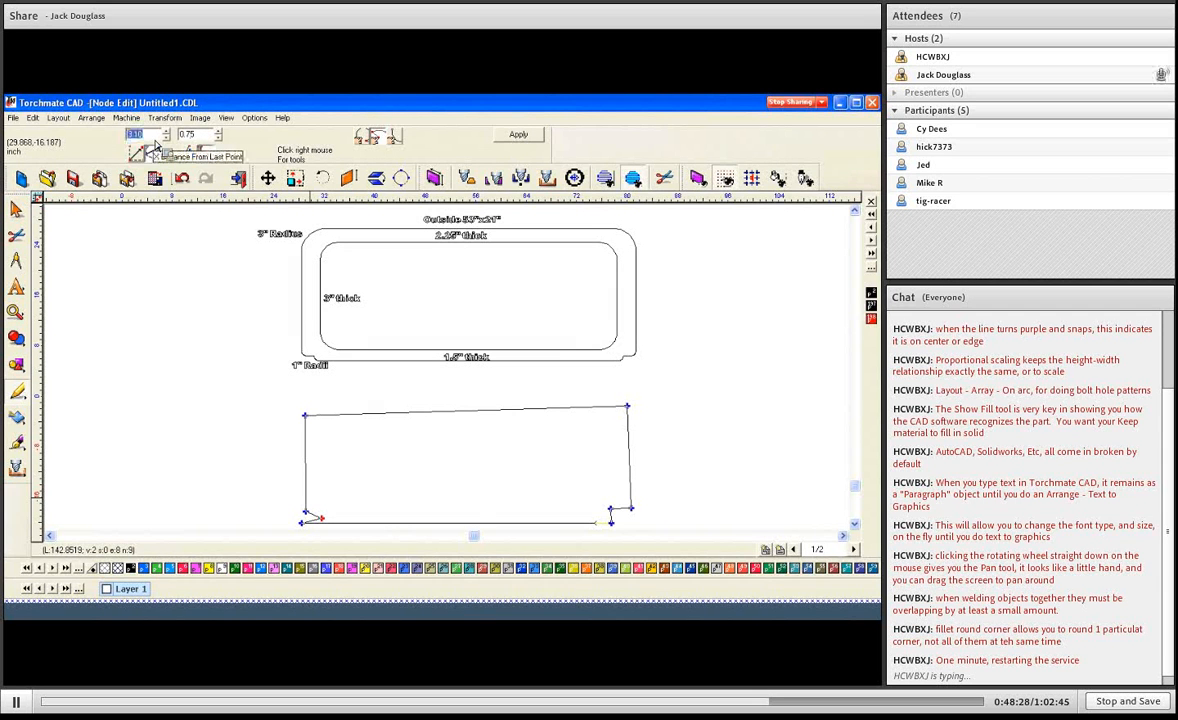
pyautogui.write('0')
pyautogui.press('Return')
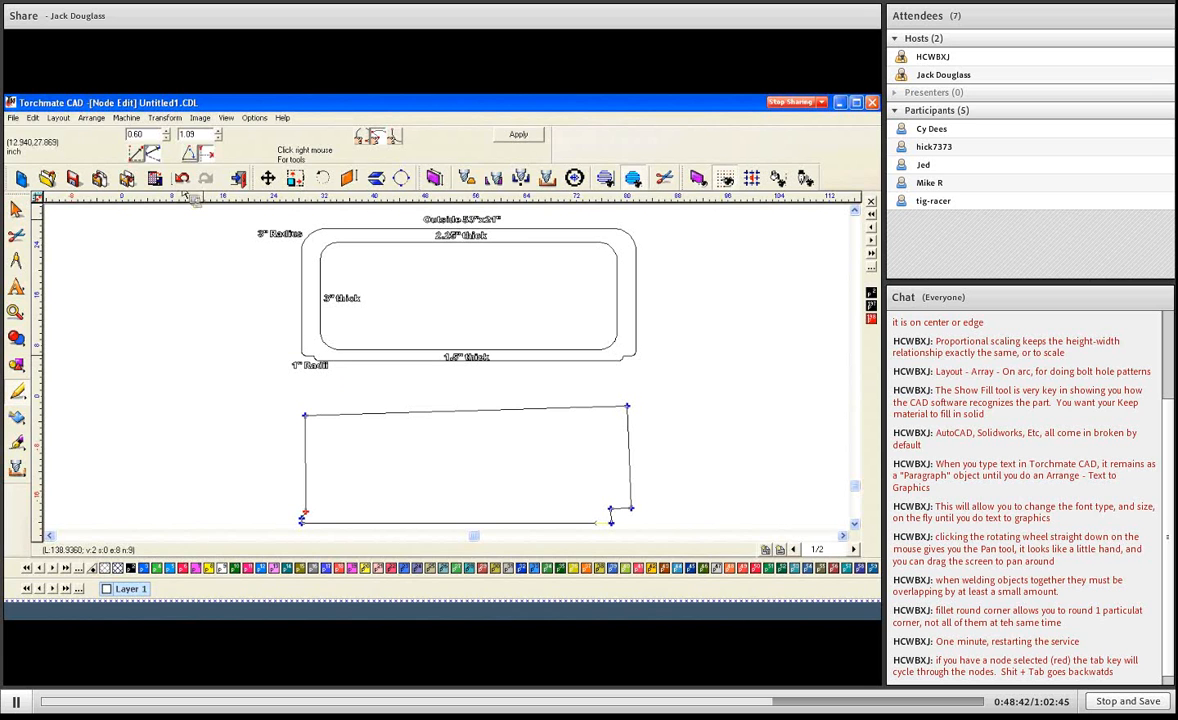
# Place the outer node of the lower-left notch at X -2, Y 0 from the preceding node
pyautogui.doubleClick(146, 138)
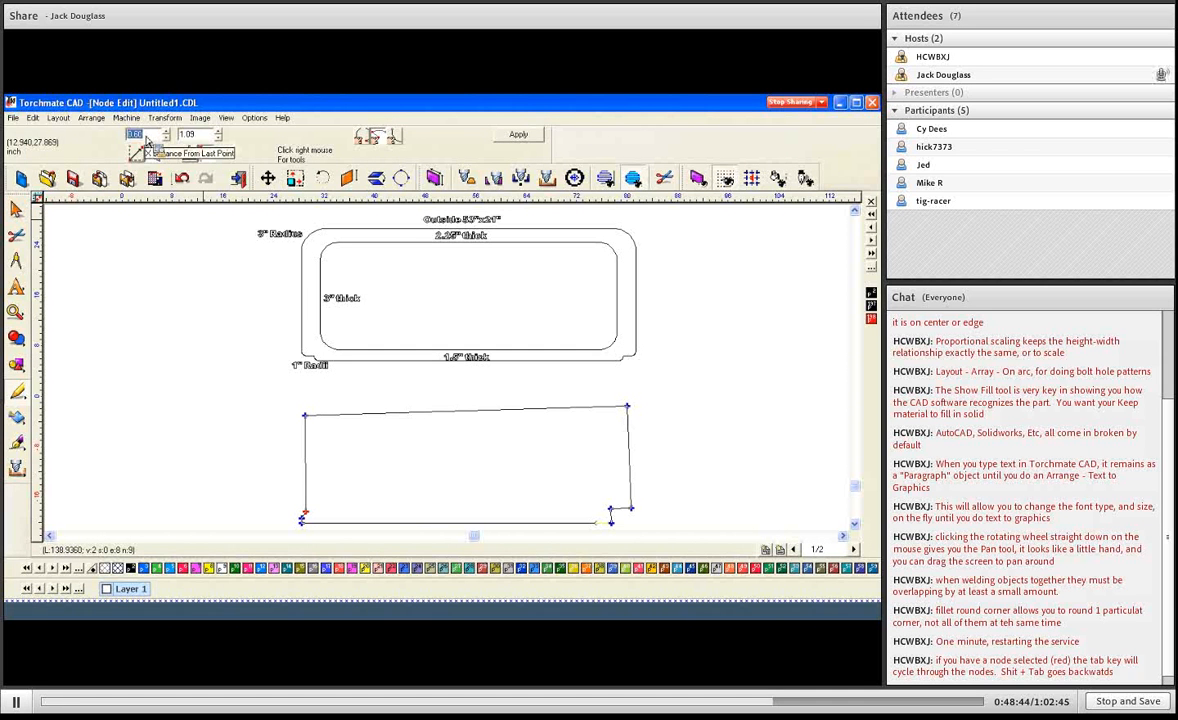
pyautogui.write('-2')
pyautogui.press('Return')
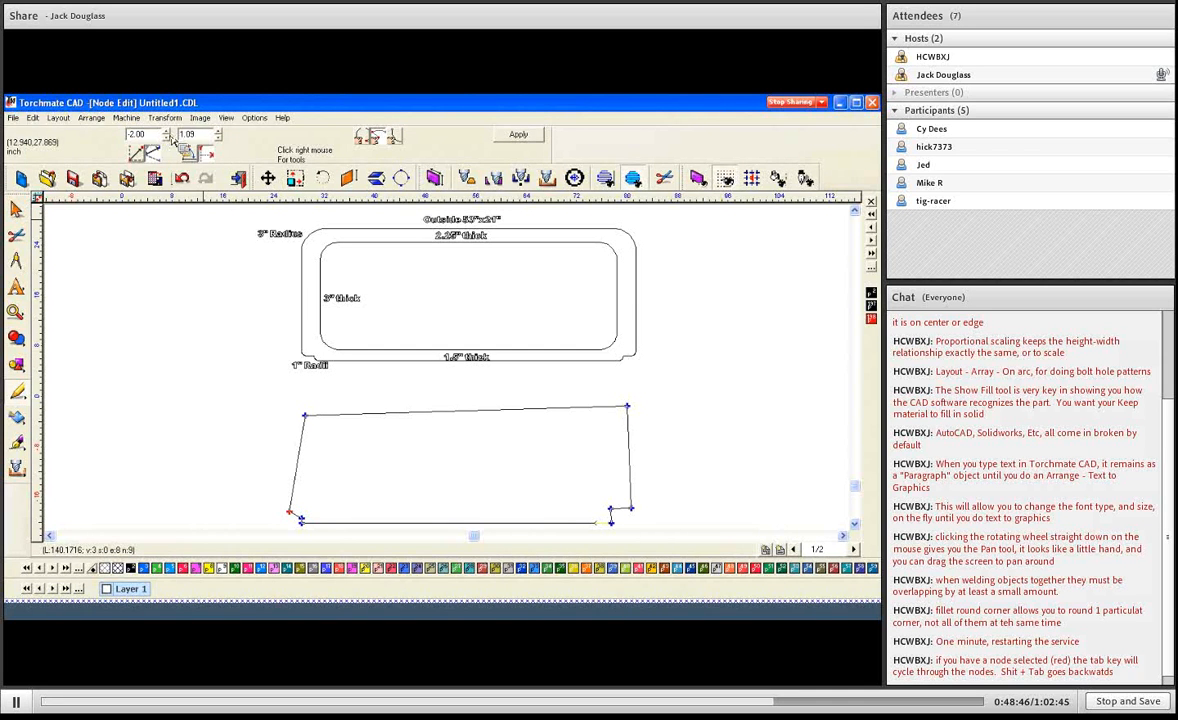
pyautogui.doubleClick(204, 136)
pyautogui.write('0')
pyautogui.press('Return')
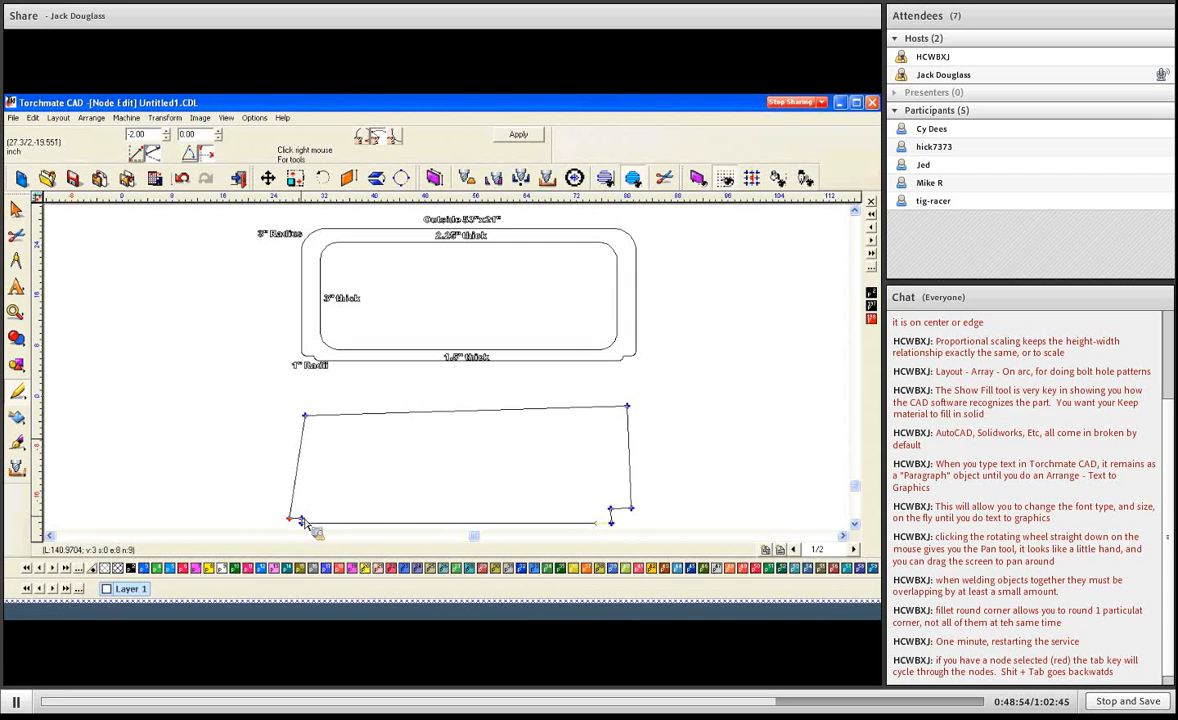
pyautogui.click(192, 155)
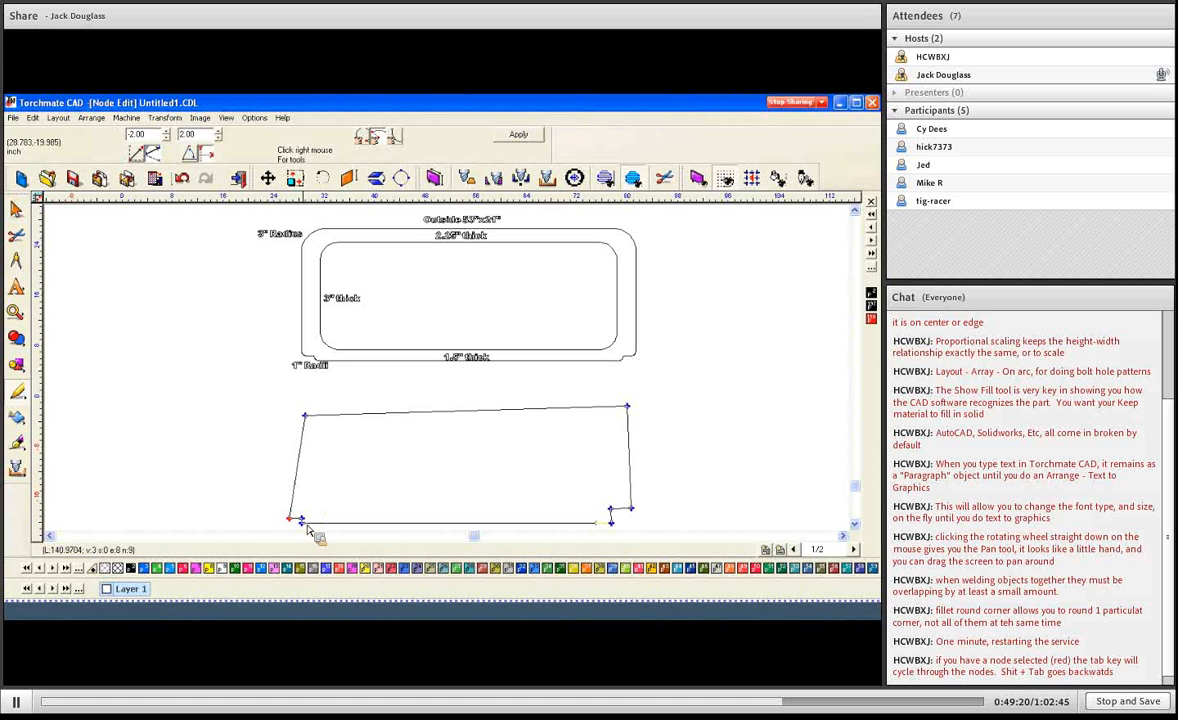
# Place the outline's upper-left corner node at X 0, Y 20.25 from the preceding node
pyautogui.press('Tab')
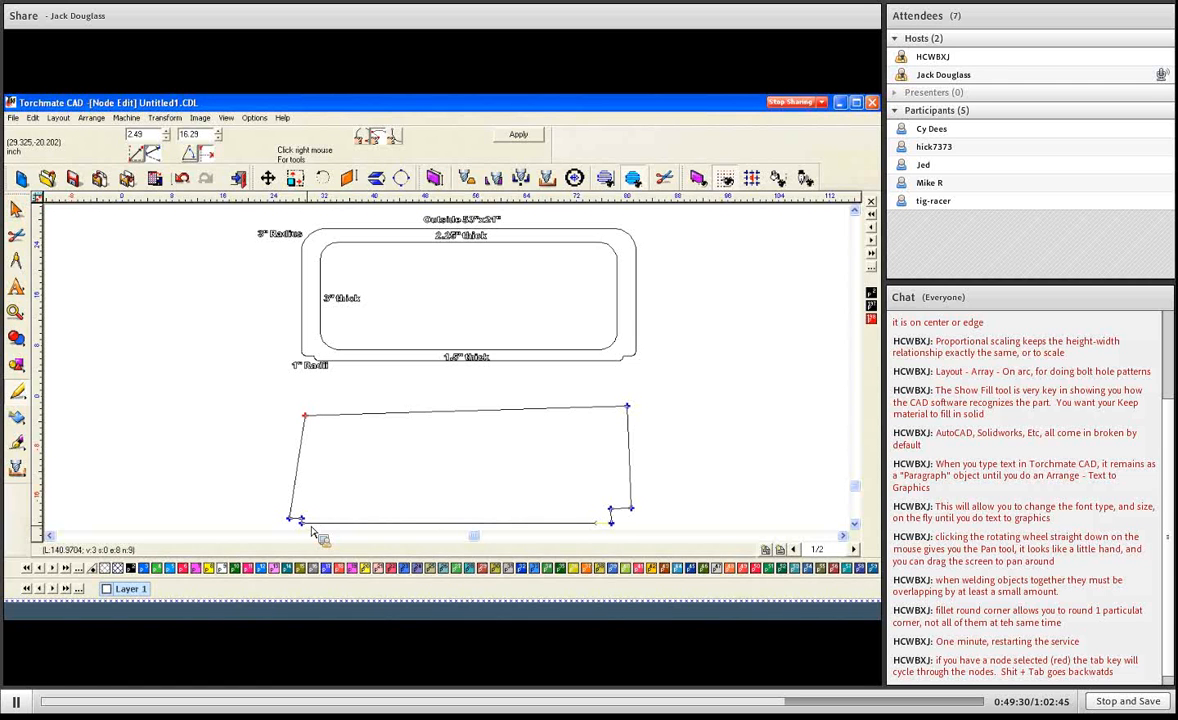
pyautogui.doubleClick(208, 136)
pyautogui.write('22.')
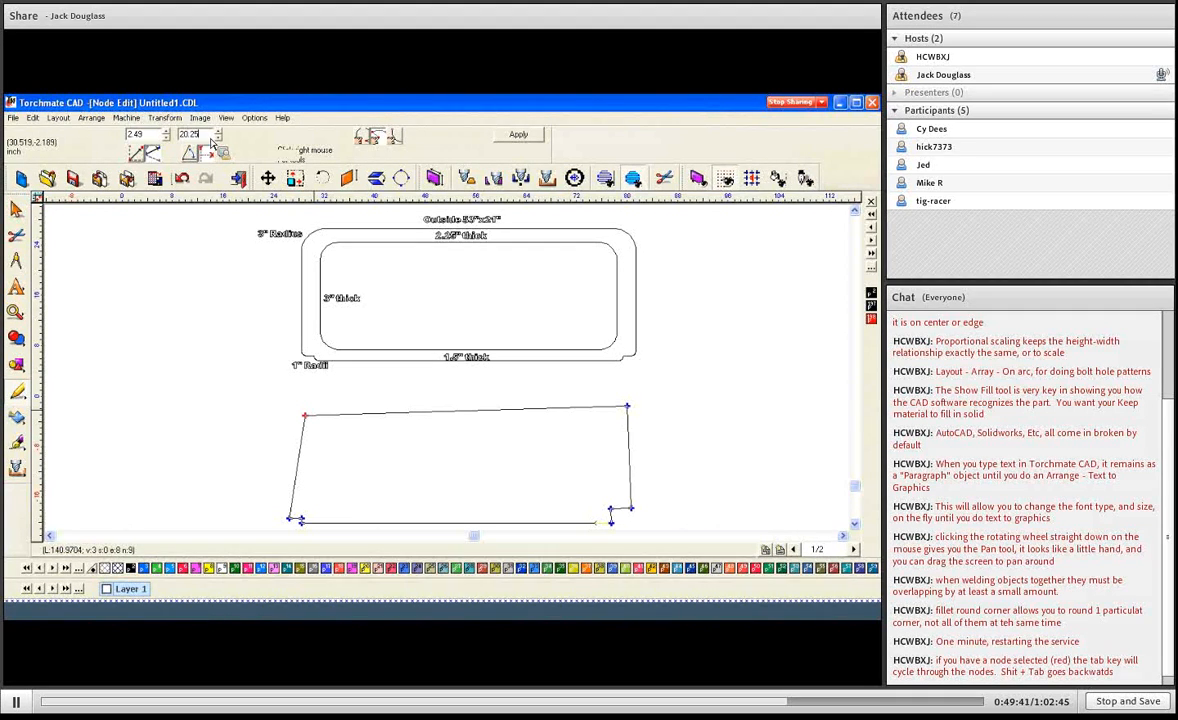
pyautogui.click(150, 136)
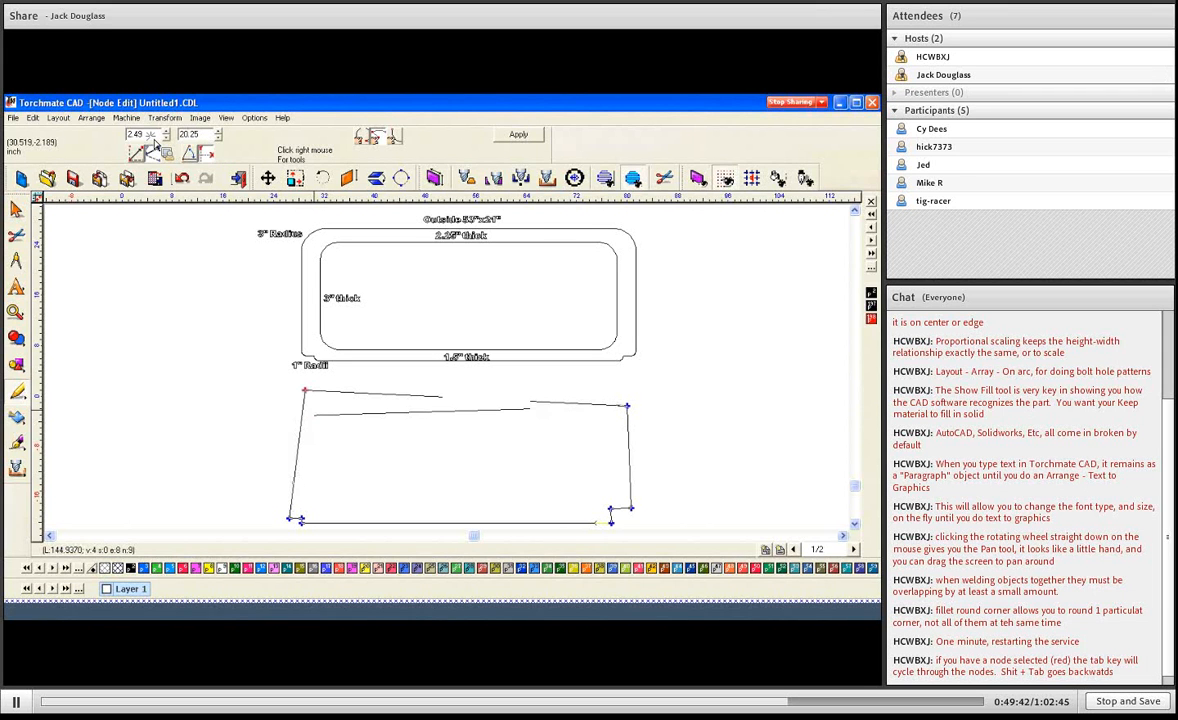
pyautogui.doubleClick(146, 134)
pyautogui.write('0')
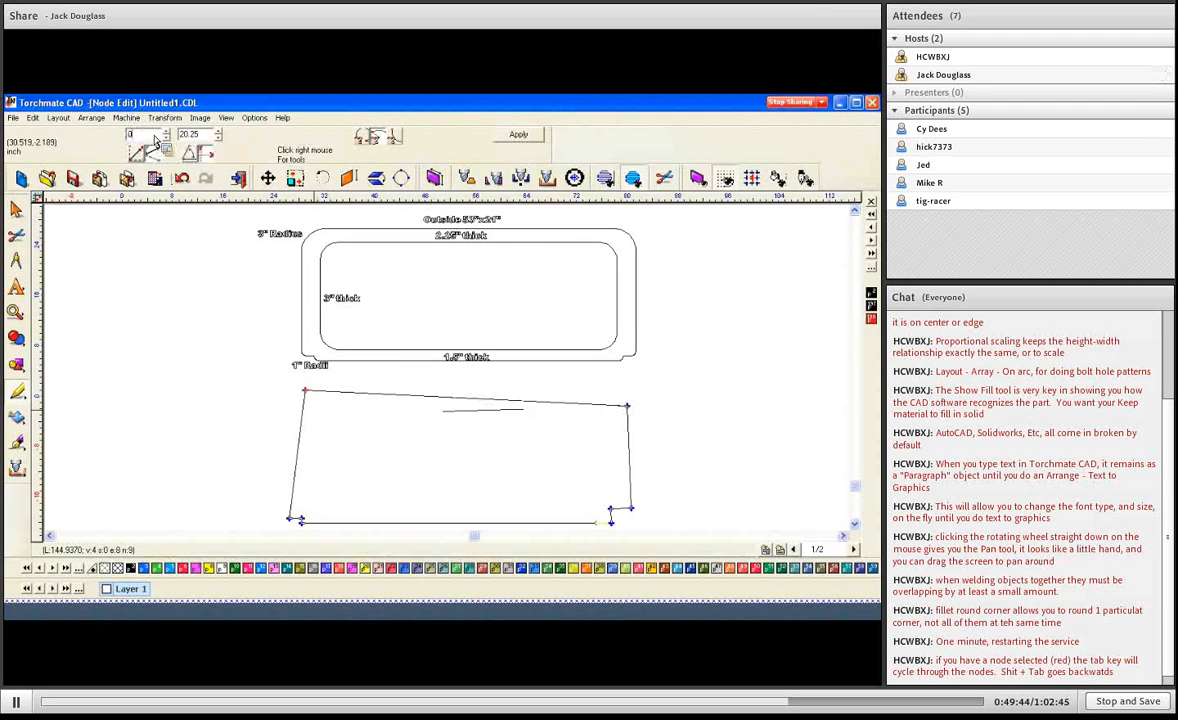
pyautogui.press('Return')
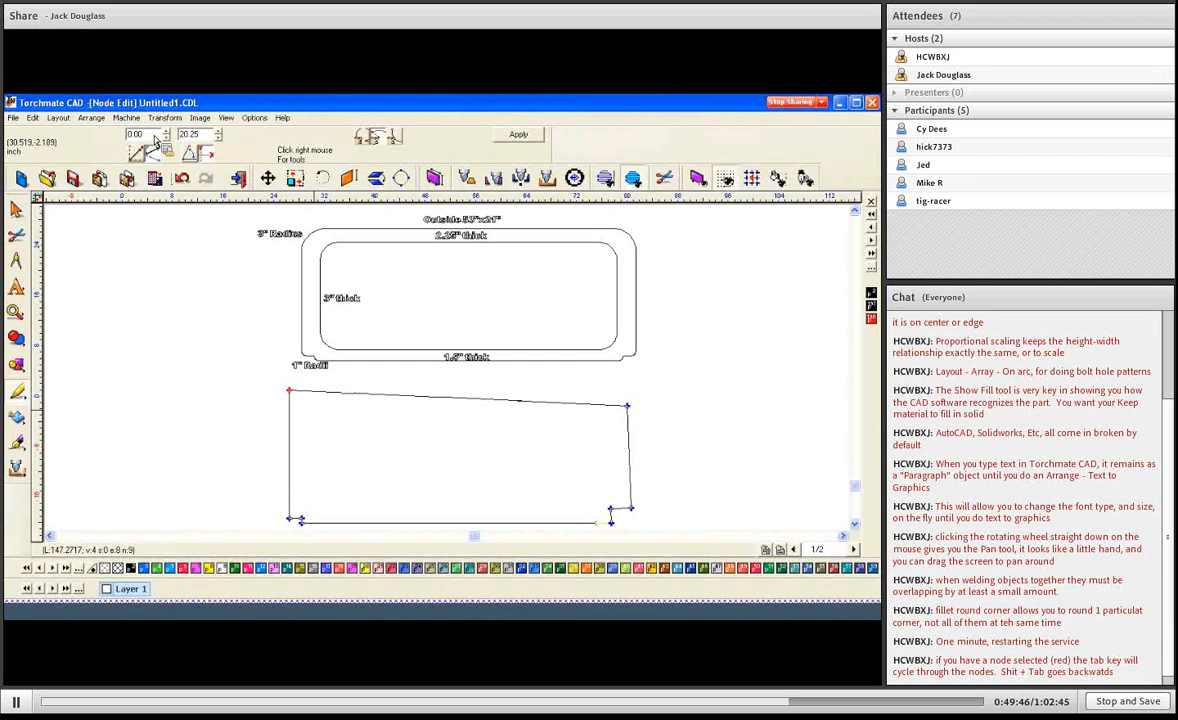
# Place the outline's upper-right corner node at X 53, Y 0 from the preceding node
pyautogui.press('Tab')
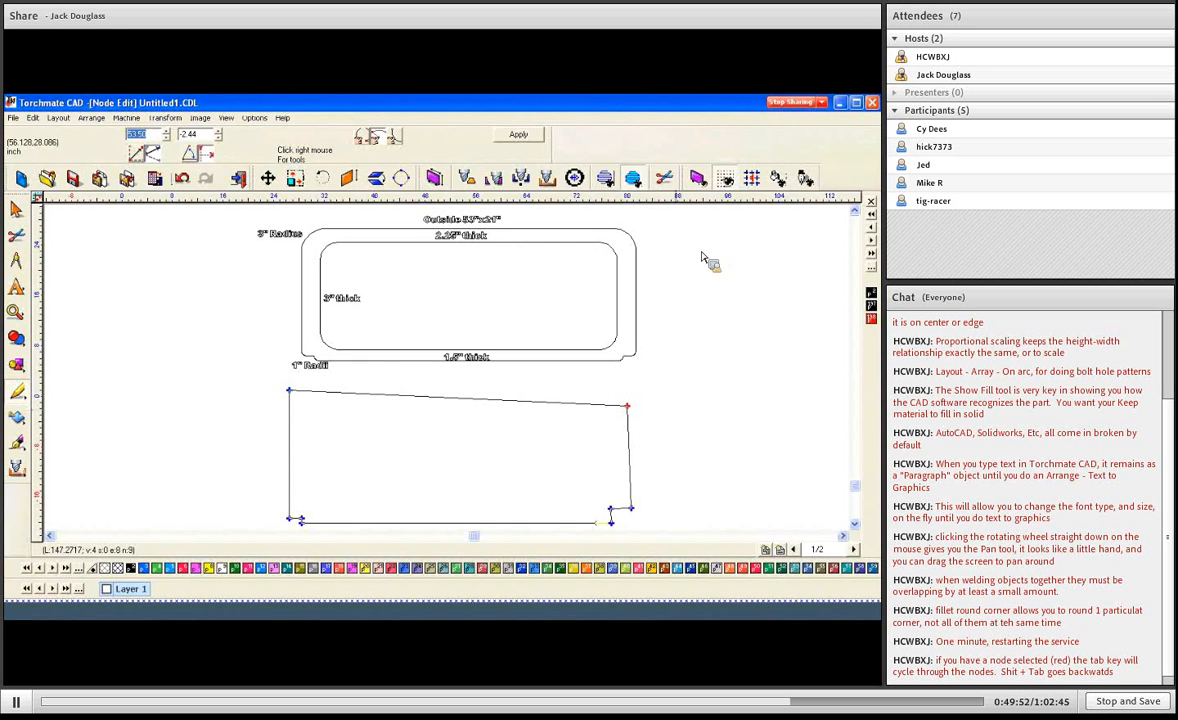
pyautogui.write('53')
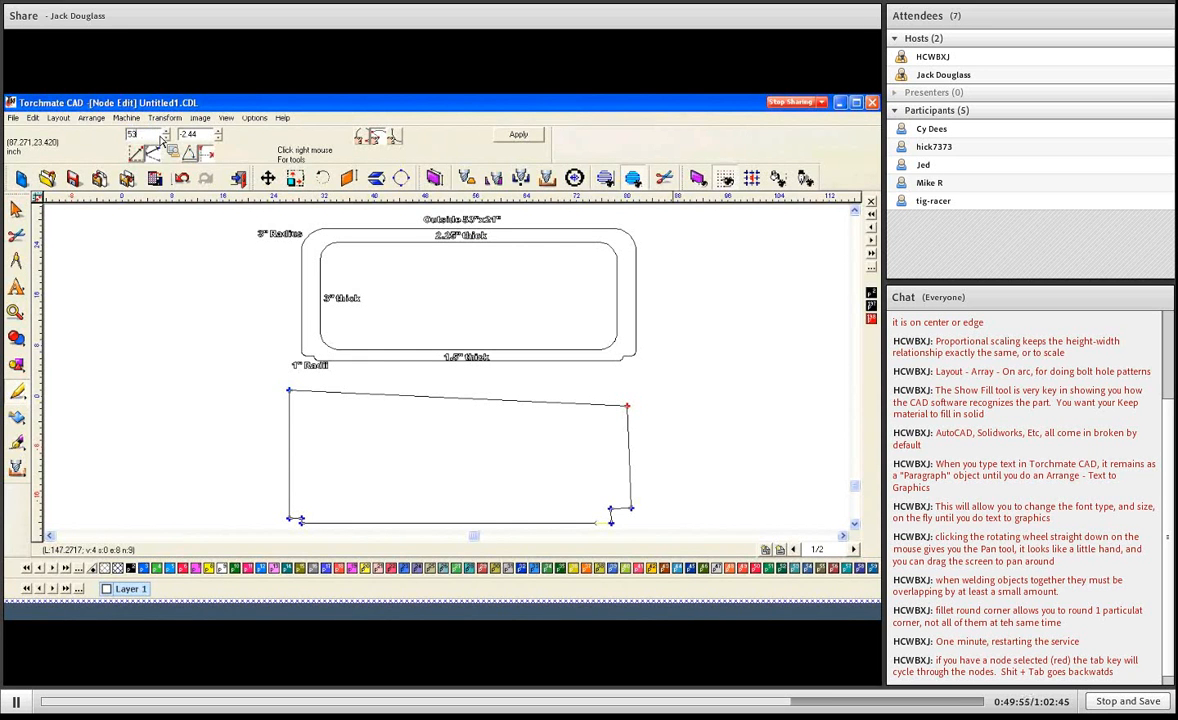
pyautogui.press('Return')
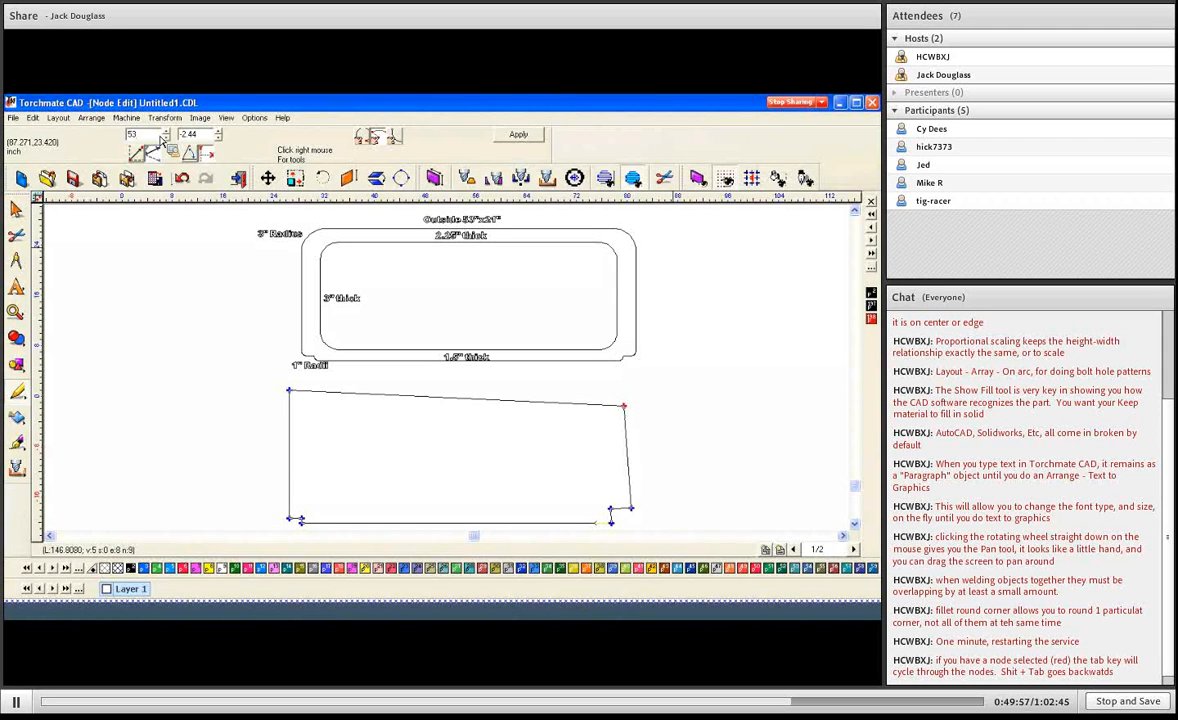
pyautogui.write('00')
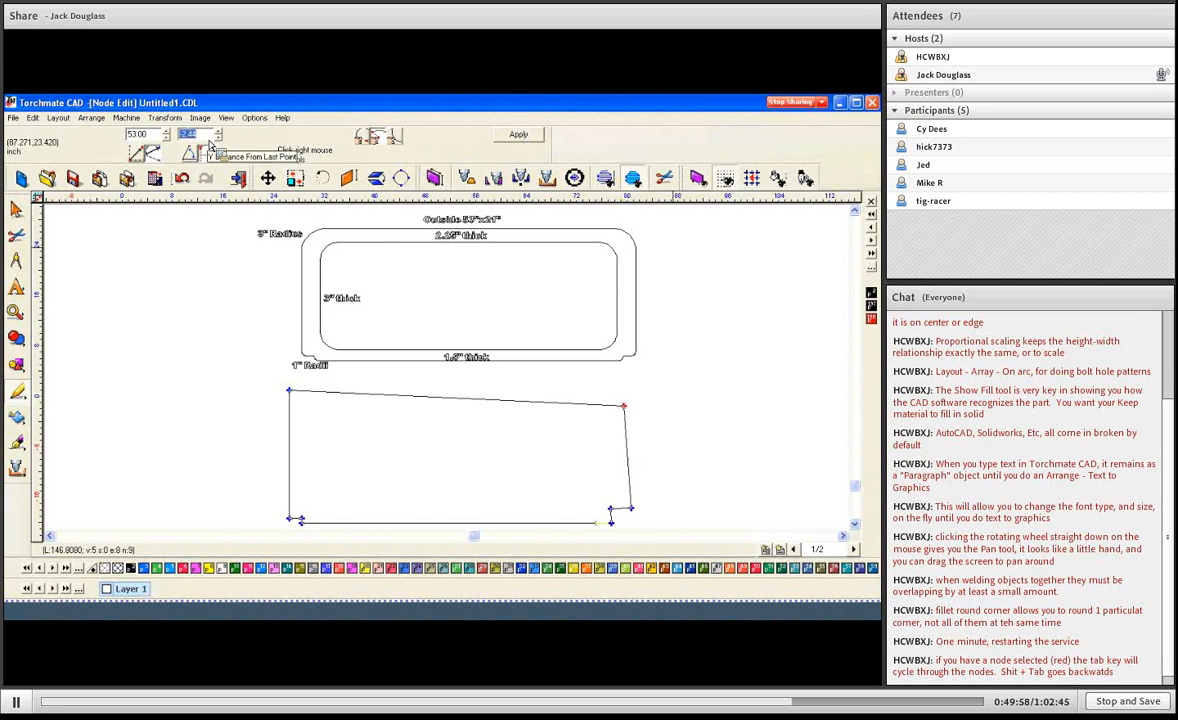
pyautogui.press('Return')
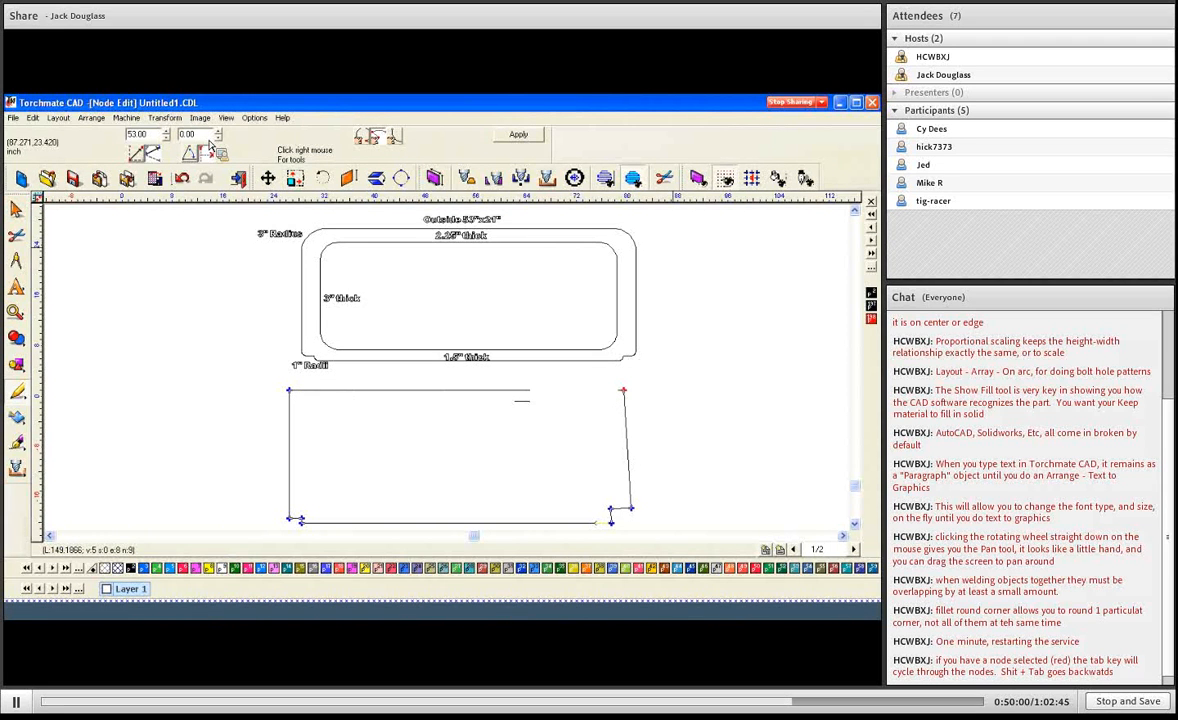
# Place the outer node of the lower-right notch at X 0, Y -20.25 from the upper-right corner
pyautogui.press('Tab')
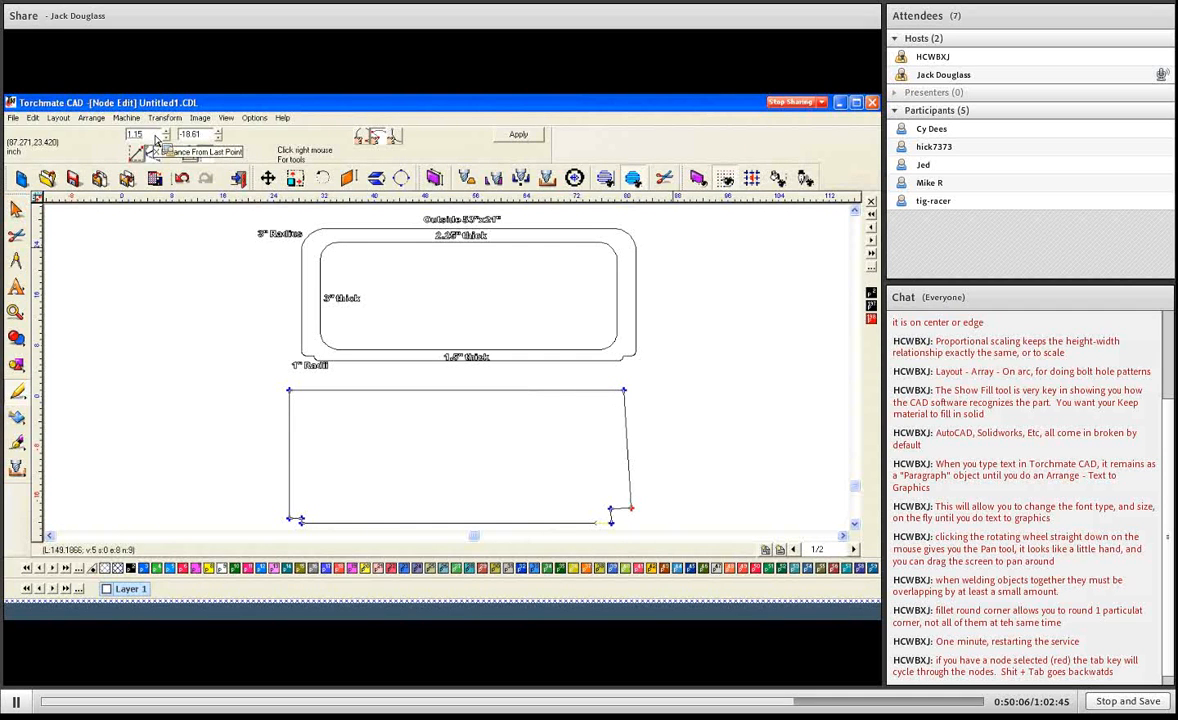
pyautogui.doubleClick(155, 140)
pyautogui.write('0')
pyautogui.press('Return')
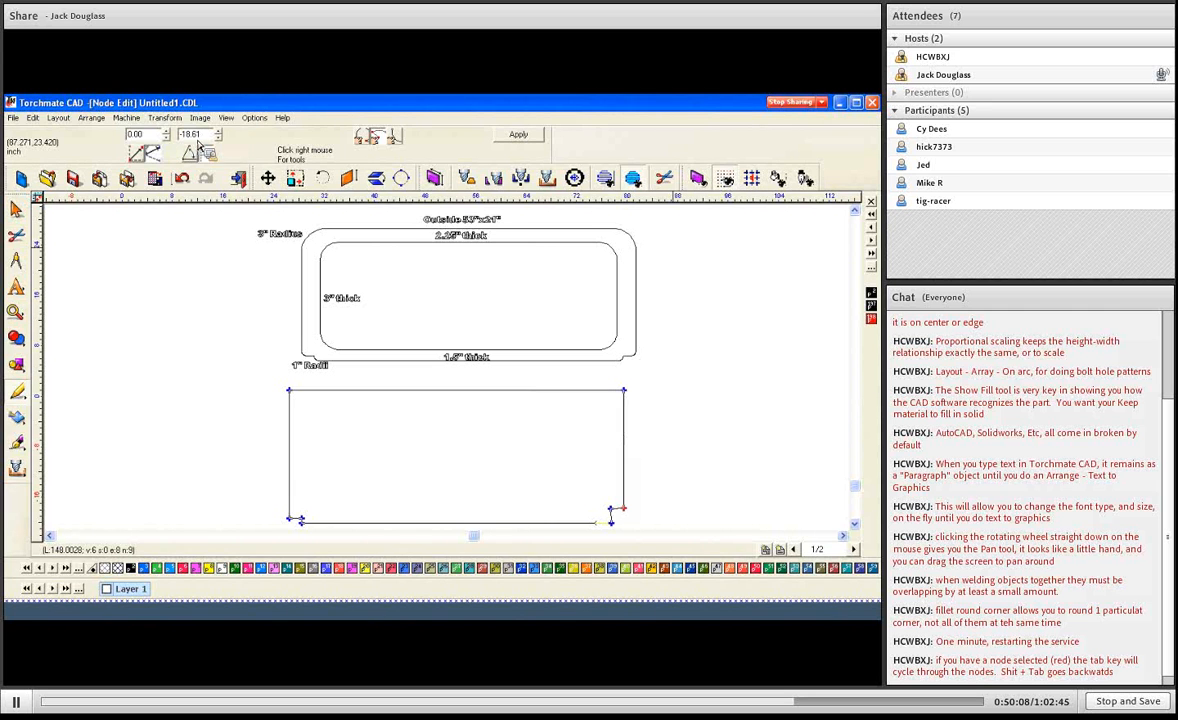
pyautogui.doubleClick(193, 135)
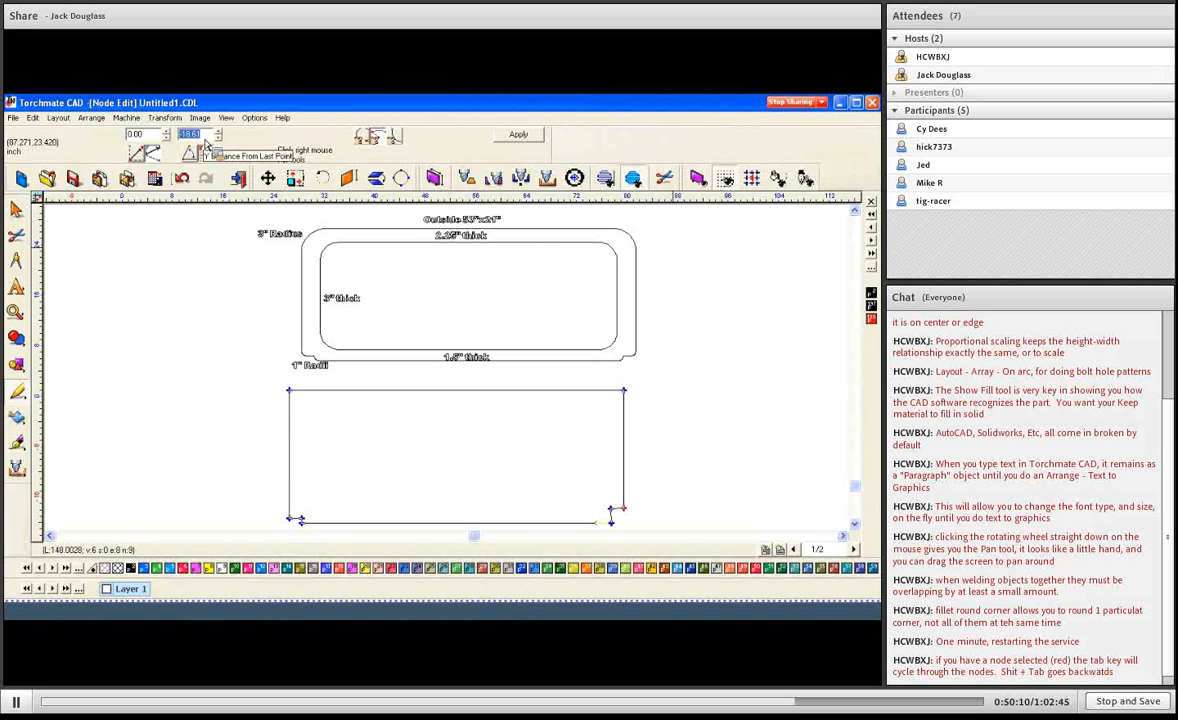
pyautogui.write('-20.25')
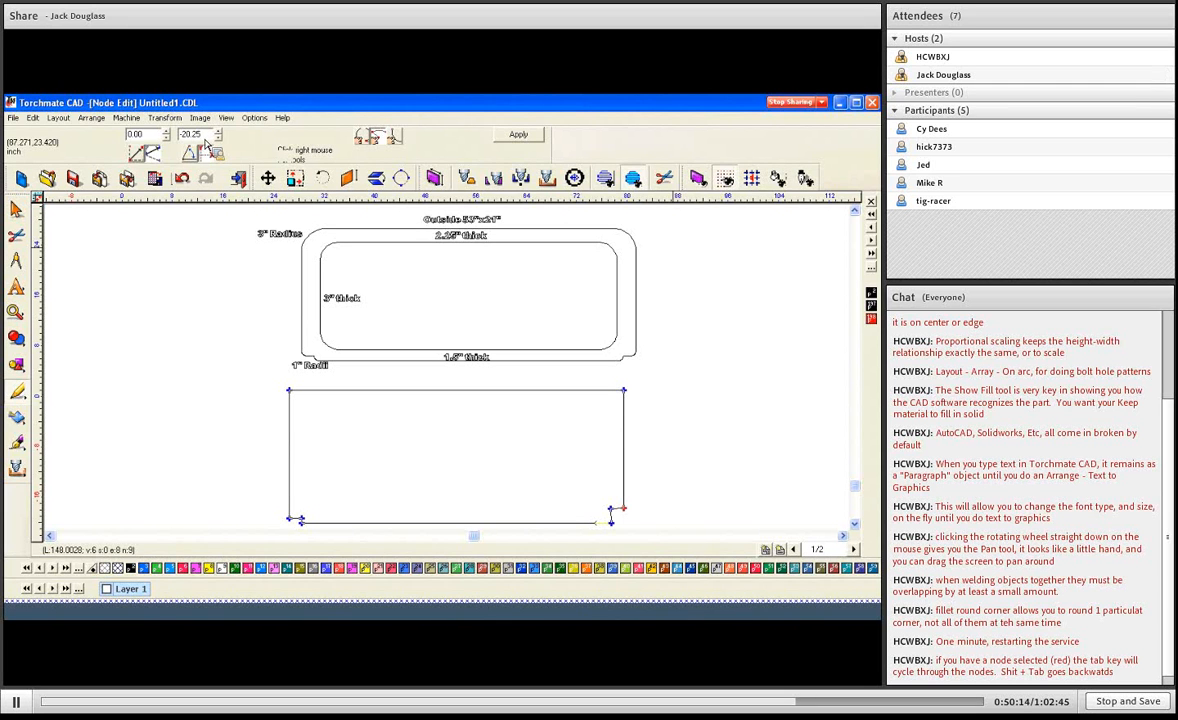
pyautogui.press('Return')
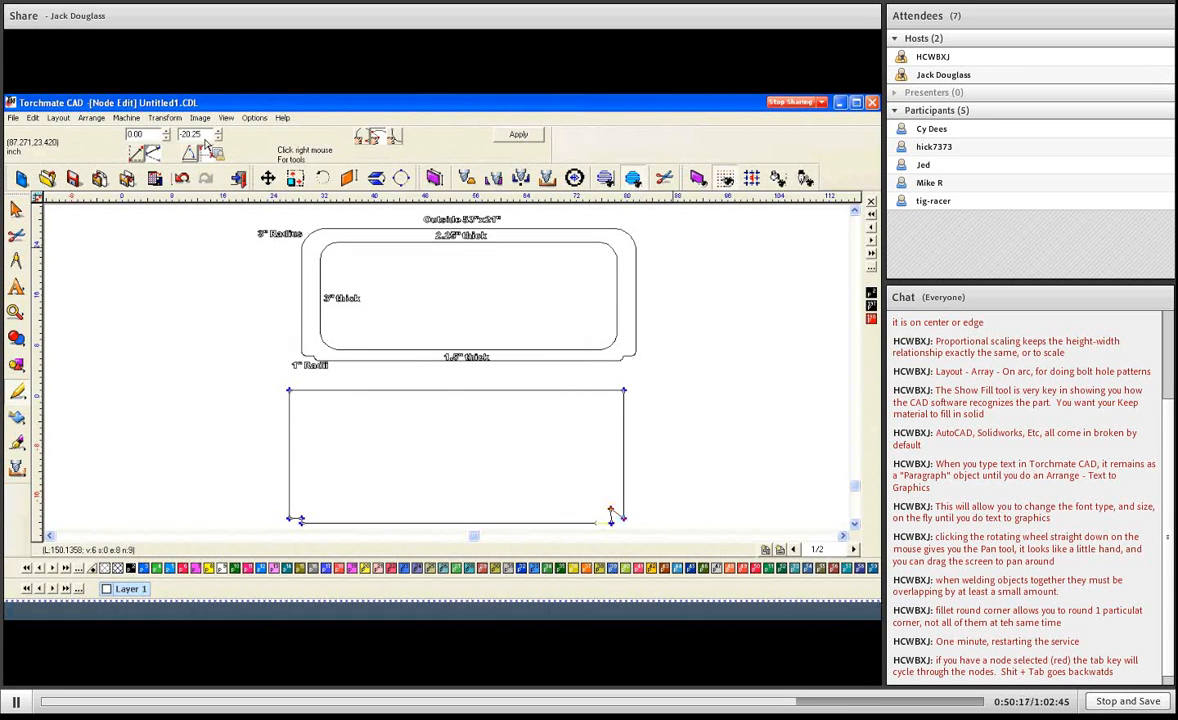
# Place the inner node of the lower-right notch at X -2, Y 0 from the preceding node
pyautogui.press('Tab')
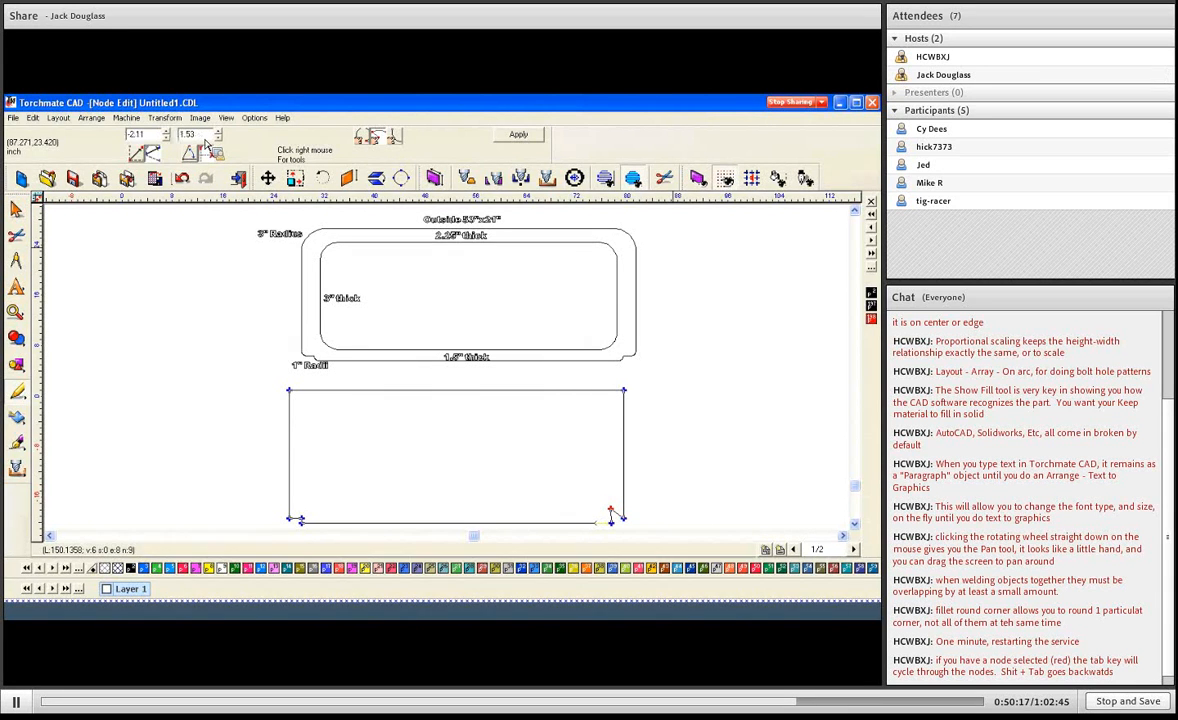
pyautogui.doubleClick(152, 137)
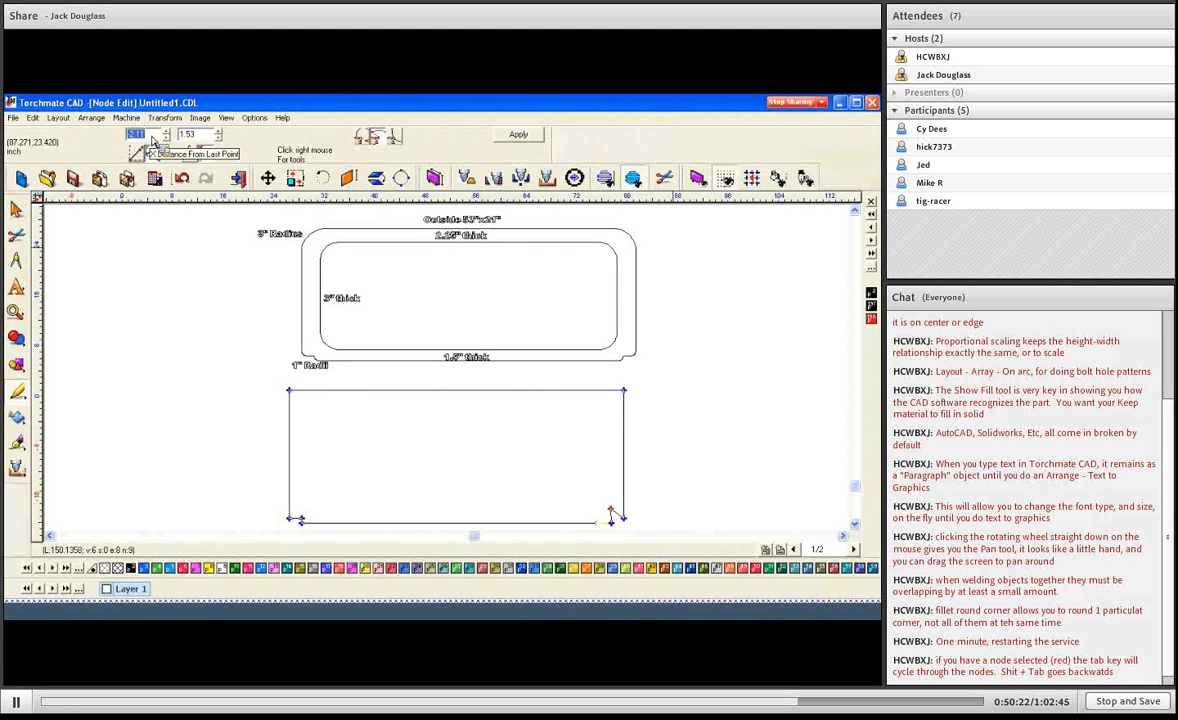
pyautogui.write('2')
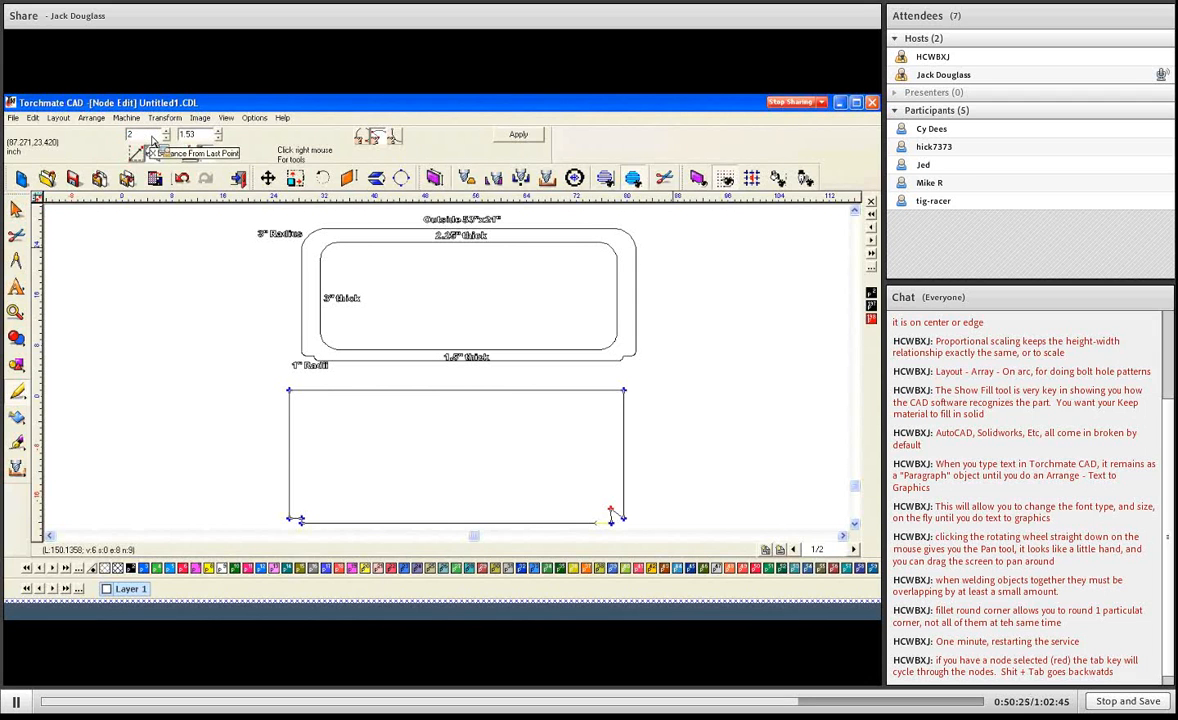
pyautogui.press('Return')
pyautogui.doubleClick(152, 137)
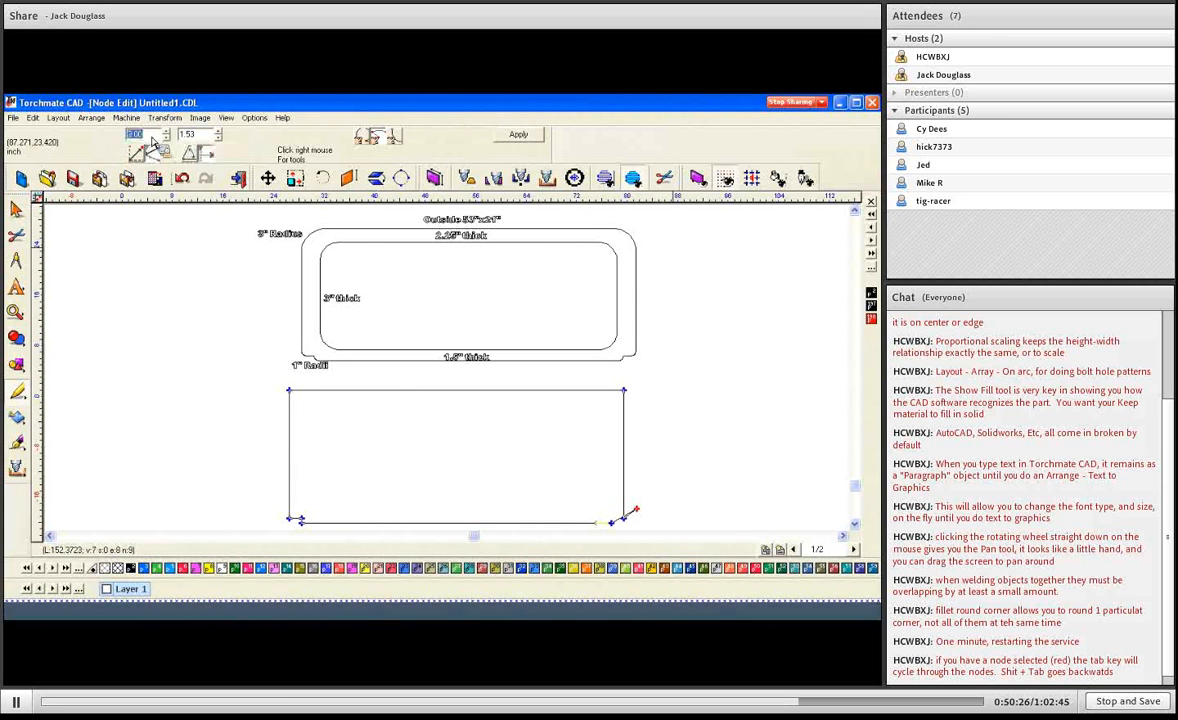
pyautogui.press('BackSpace')
pyautogui.write('-2')
pyautogui.press('Return')
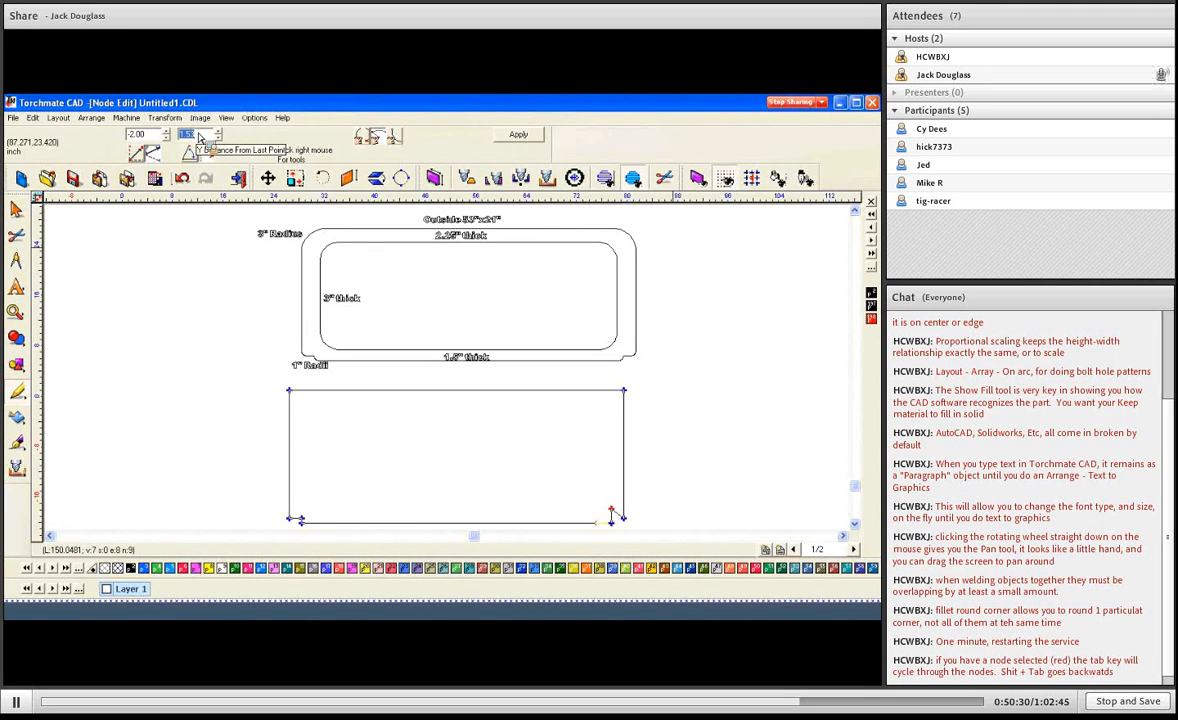
pyautogui.doubleClick(199, 137)
pyautogui.write('0')
pyautogui.press('Return')
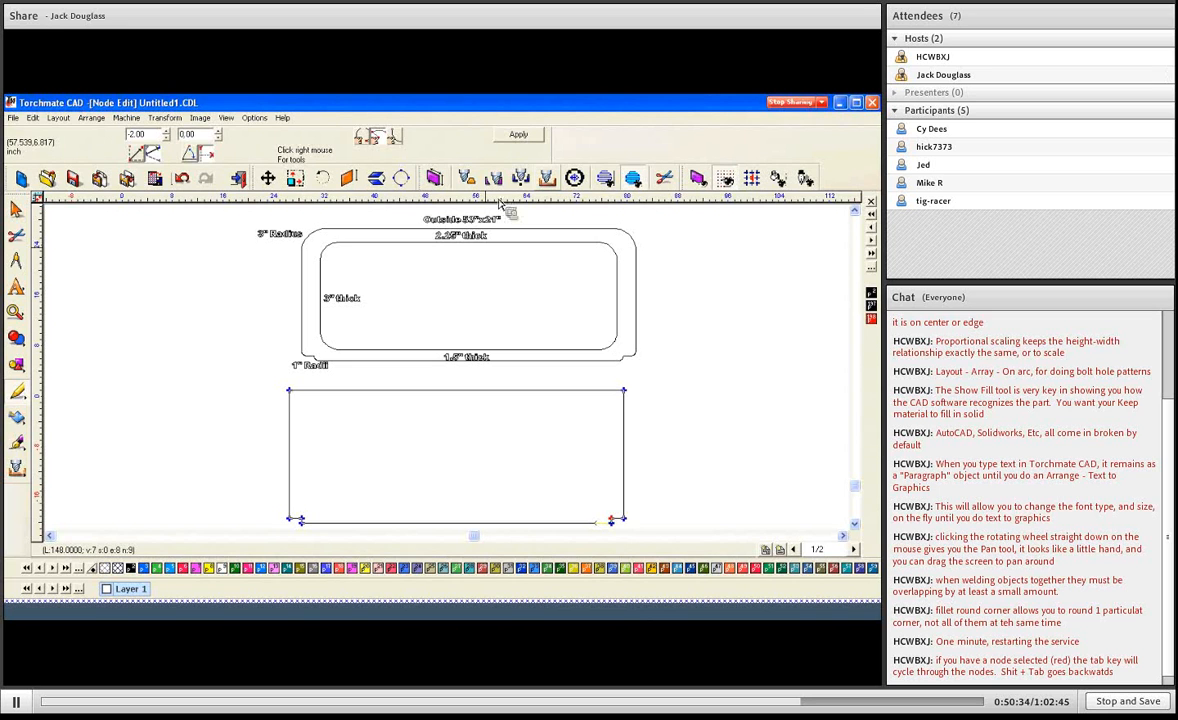
# Apply the node edits to the outline, exit node editing and clear the selection
pyautogui.click(519, 137)
pyautogui.click(597, 470)
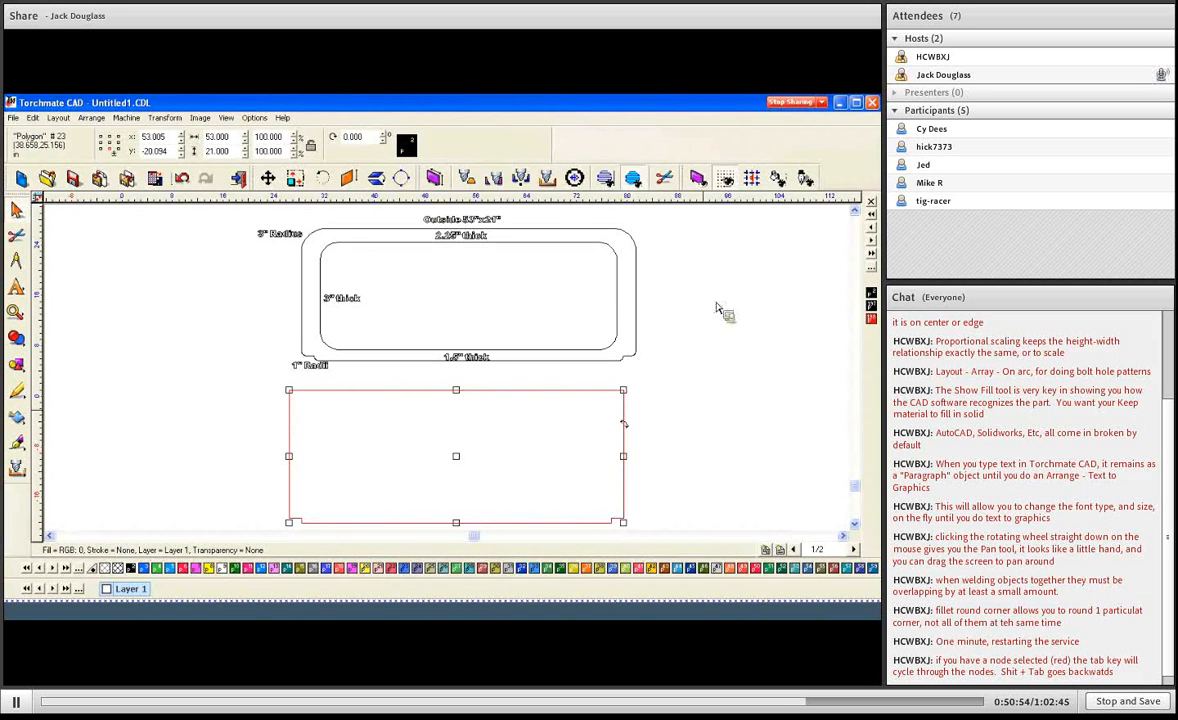
pyautogui.click(668, 412)
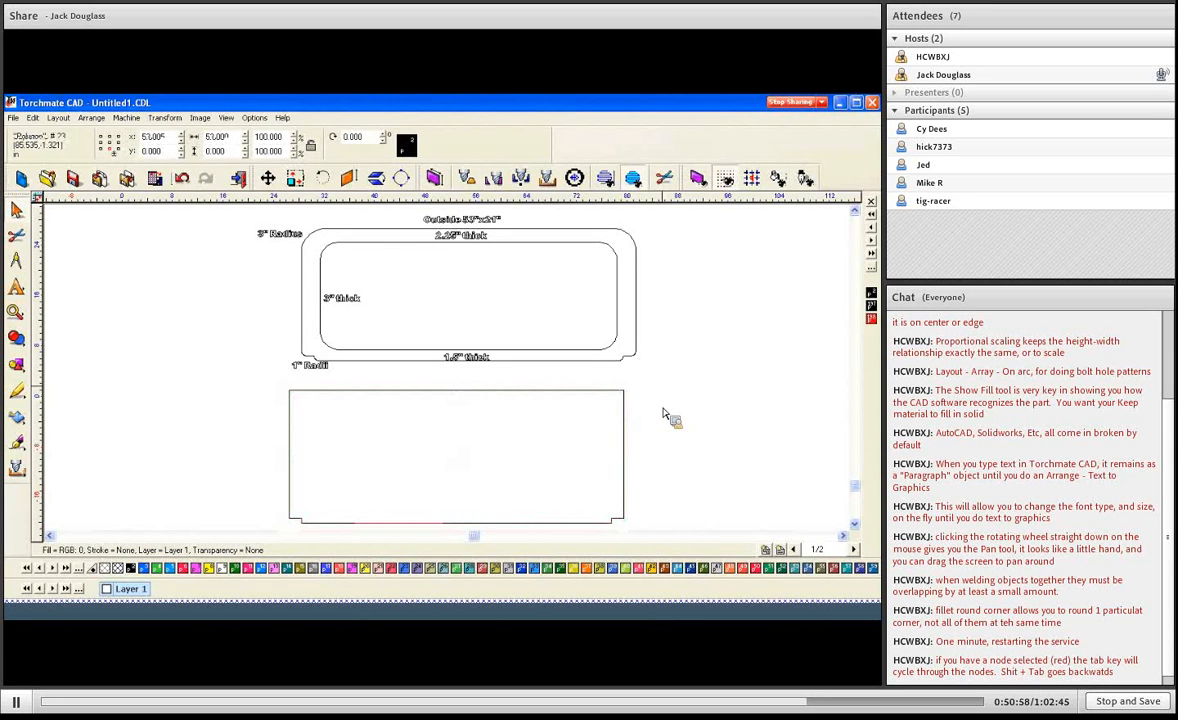
# Round the outline's two upper corners with a 3 in radius using Fillet Round Corner
pyautogui.click(627, 448)
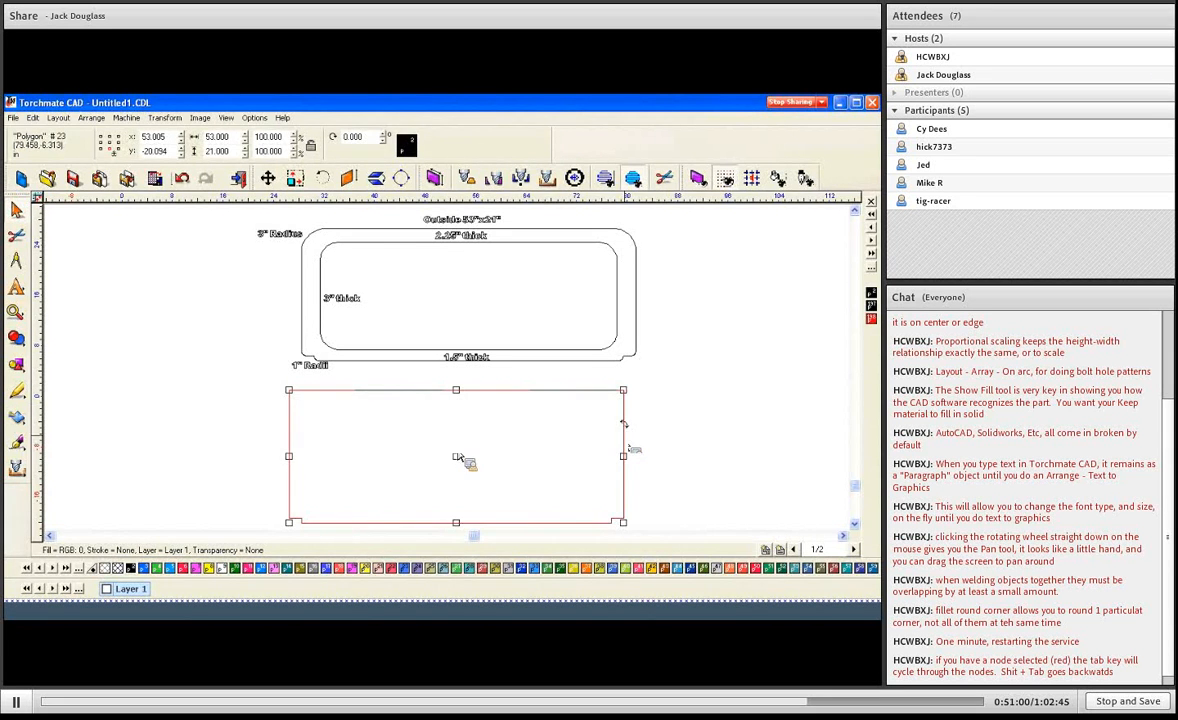
pyautogui.click(163, 117)
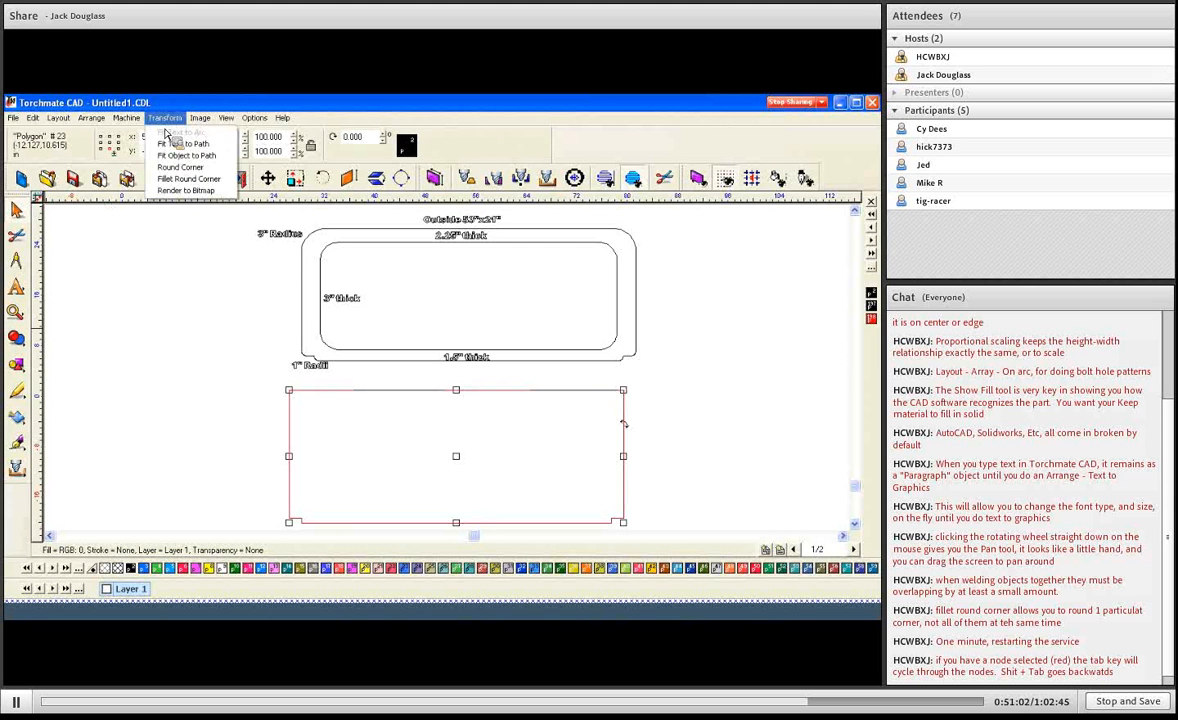
pyautogui.click(165, 178)
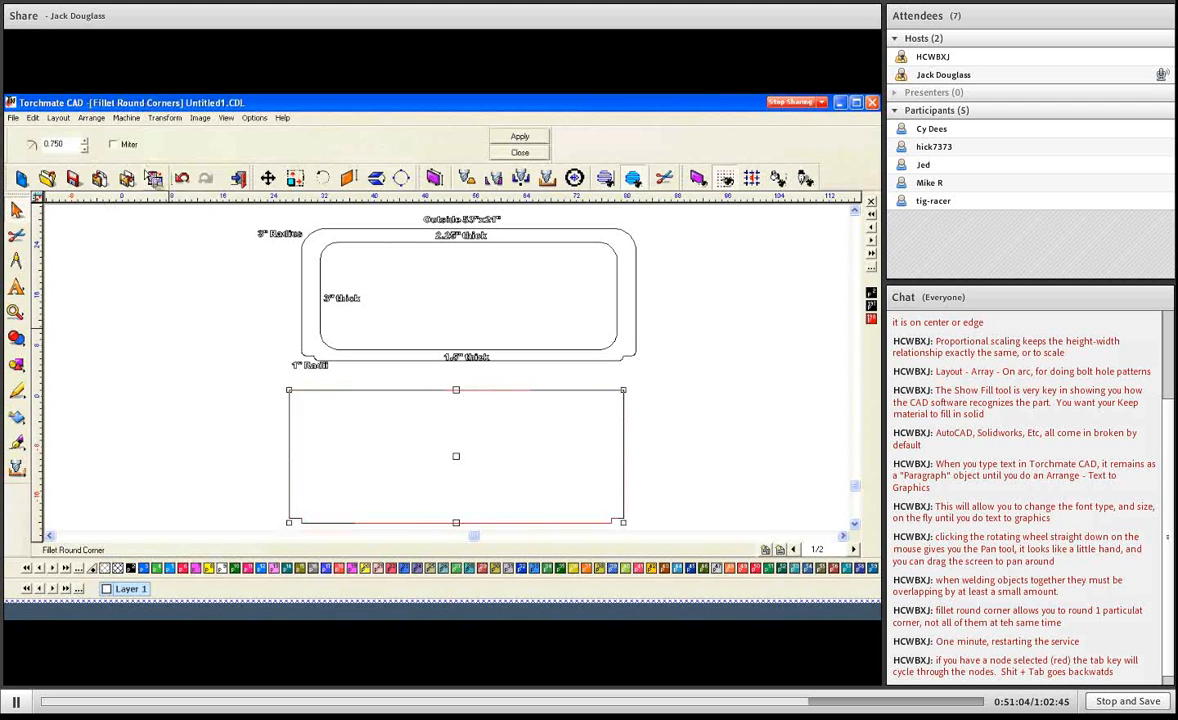
pyautogui.doubleClick(73, 145)
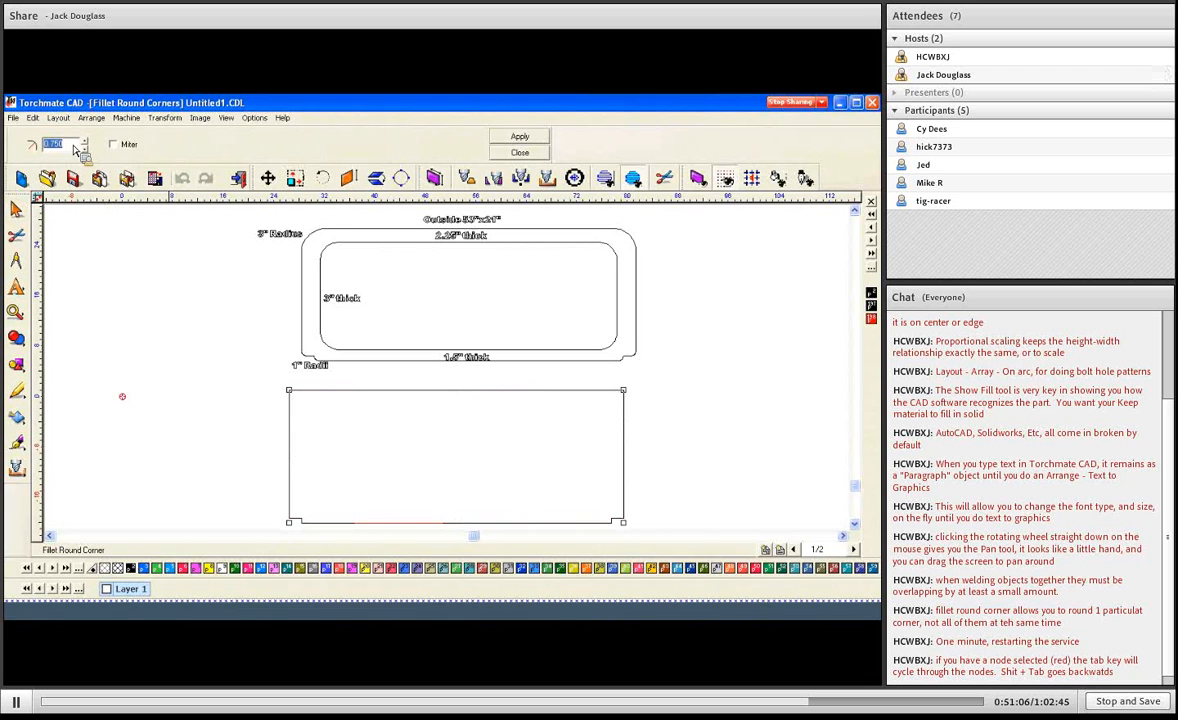
pyautogui.write('3')
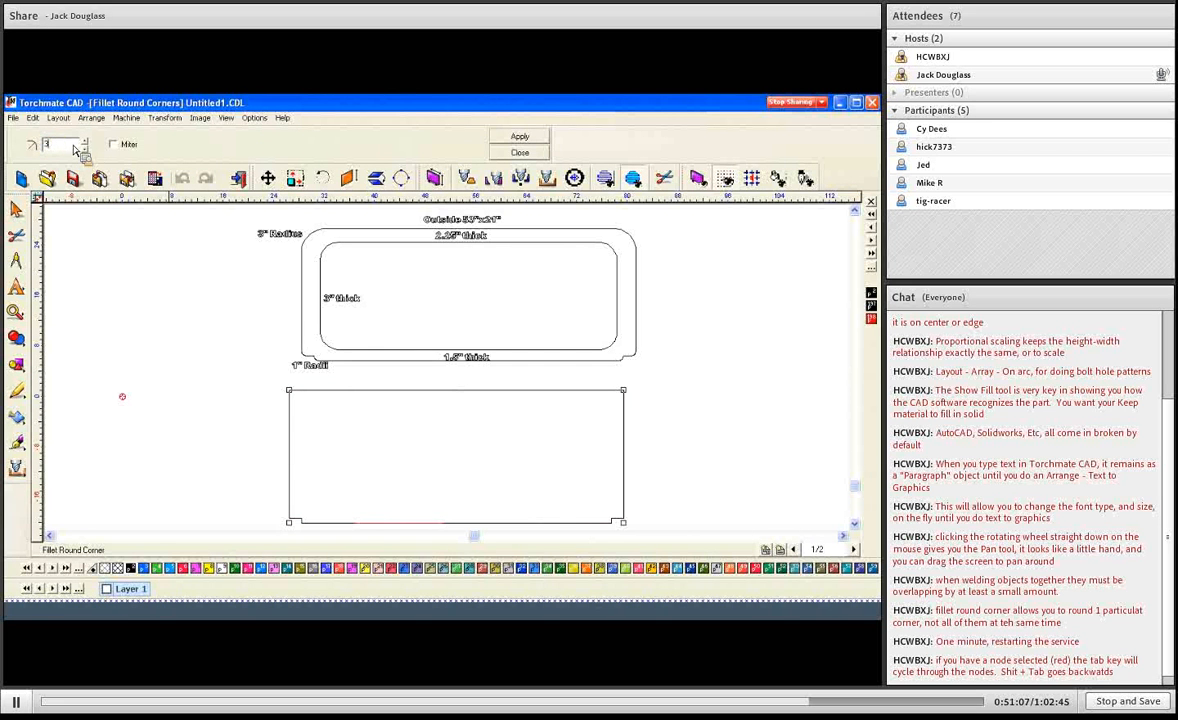
pyautogui.click(521, 141)
pyautogui.click(296, 397)
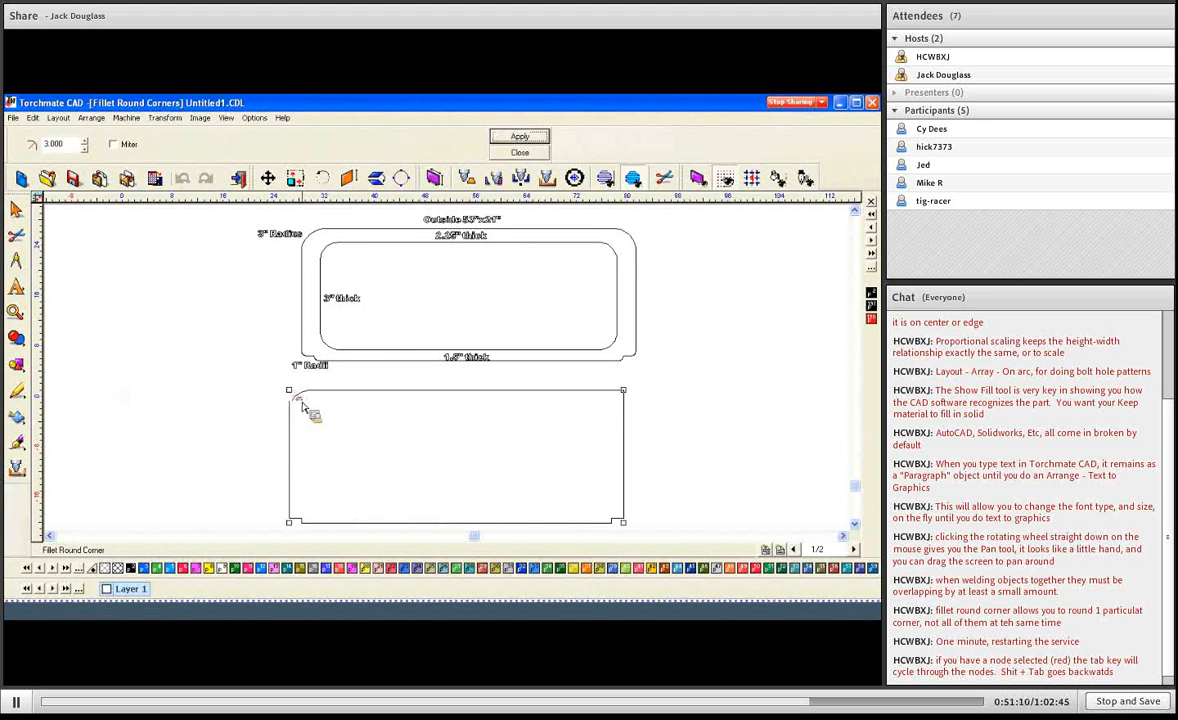
pyautogui.click(560, 405)
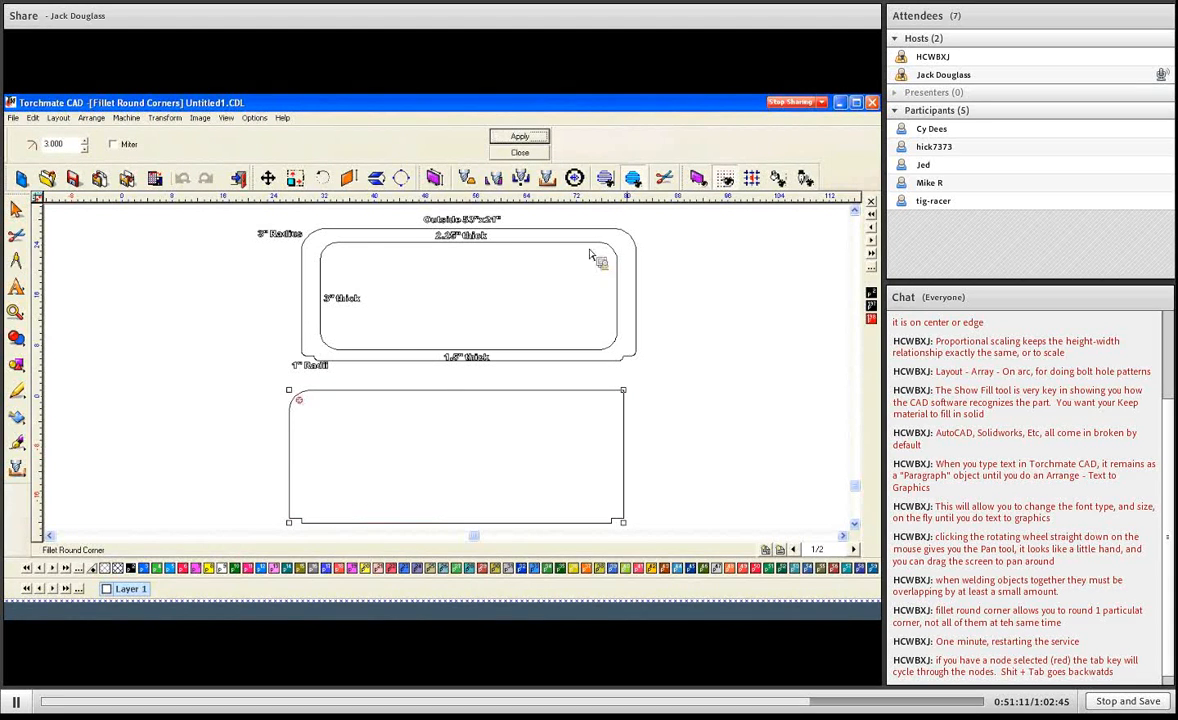
pyautogui.click(537, 156)
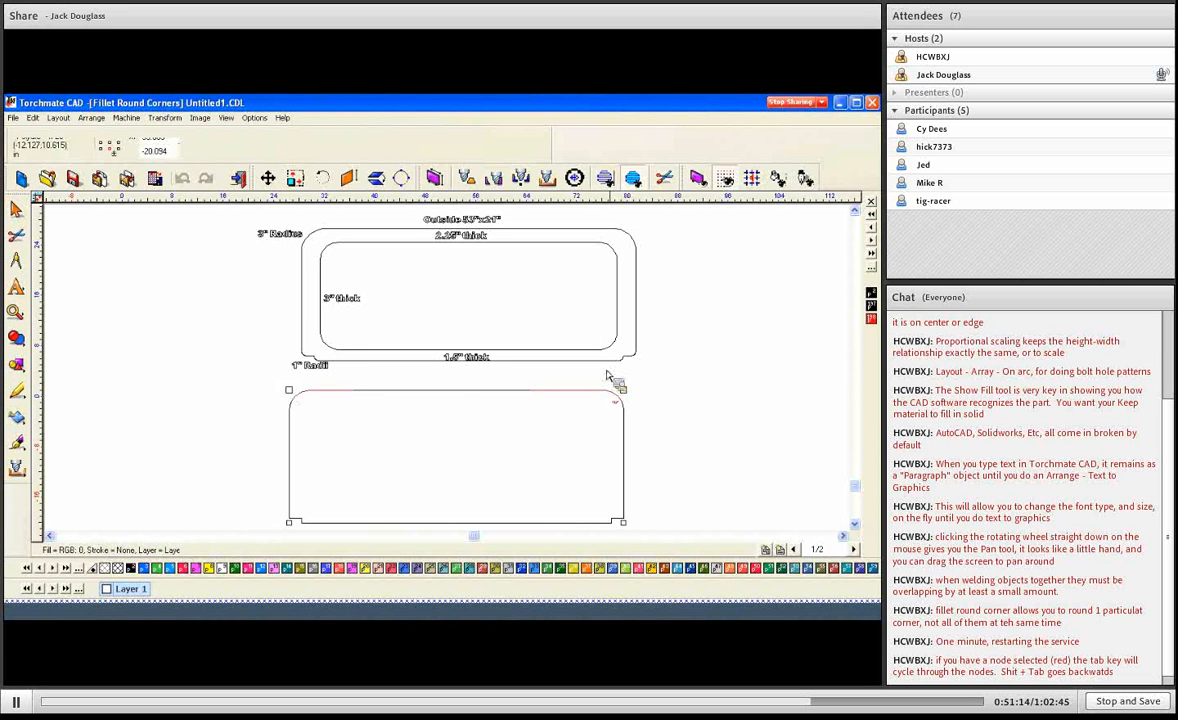
# Exit Fillet Round Corner and delete the cover outline, the reference drawing and its notes from the page
pyautogui.click(614, 389)
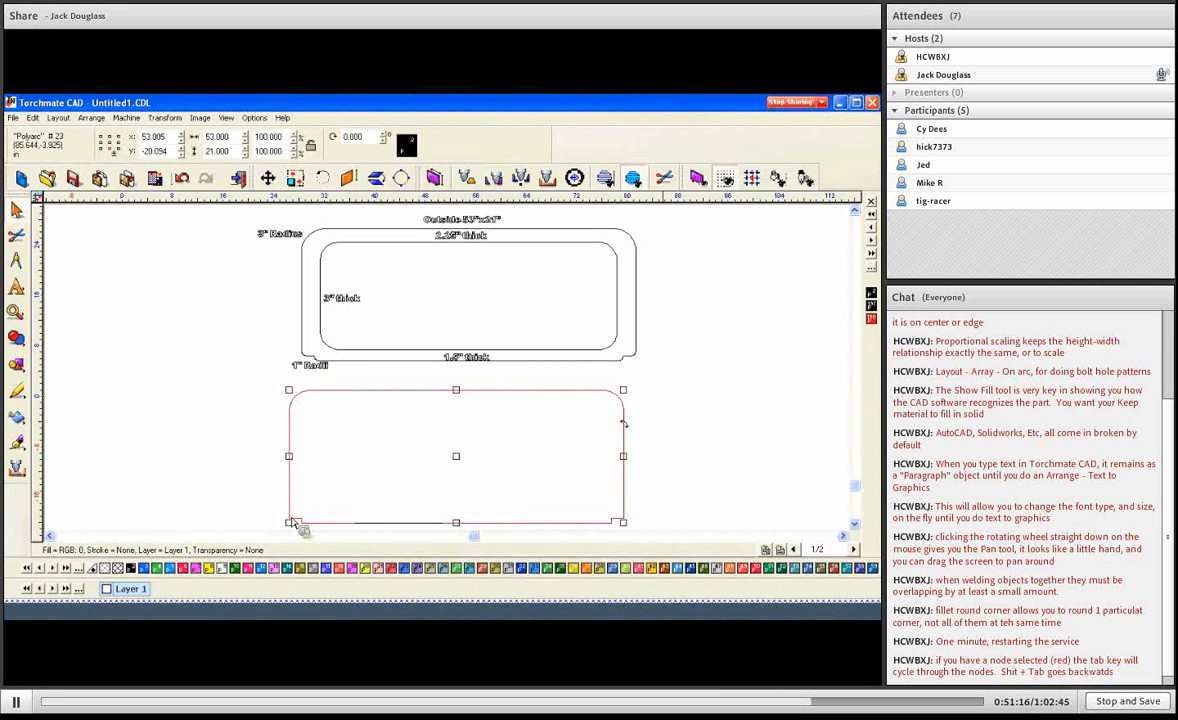
pyautogui.click(430, 482)
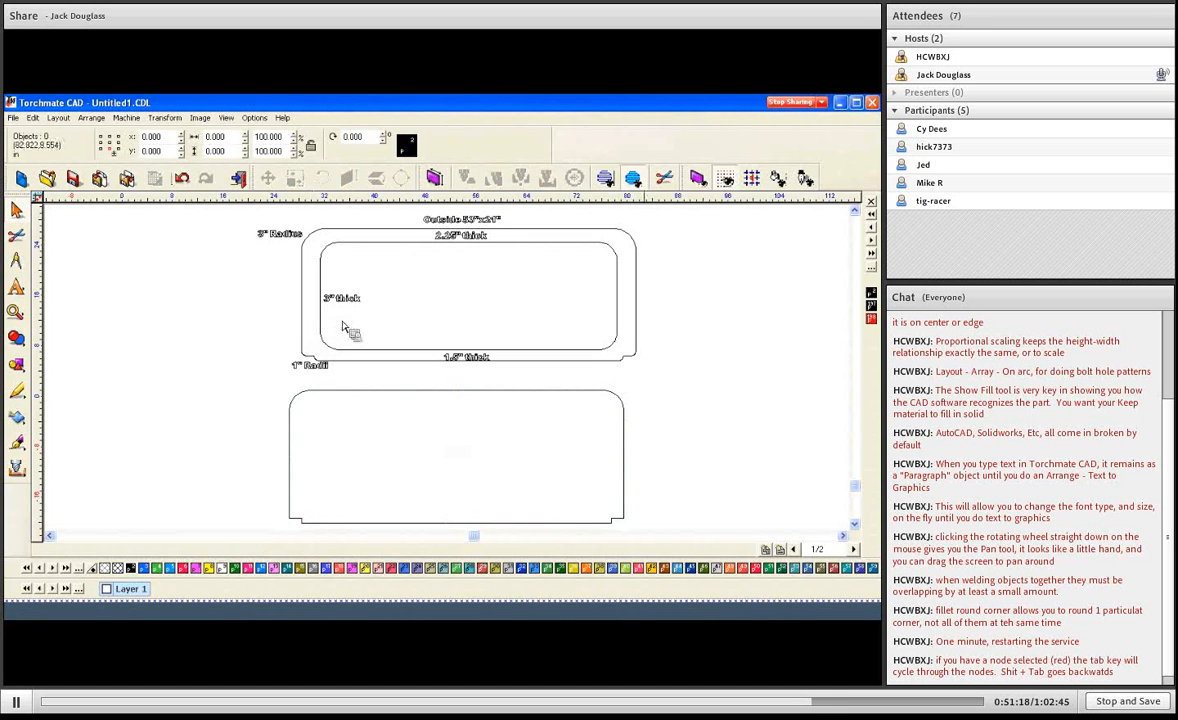
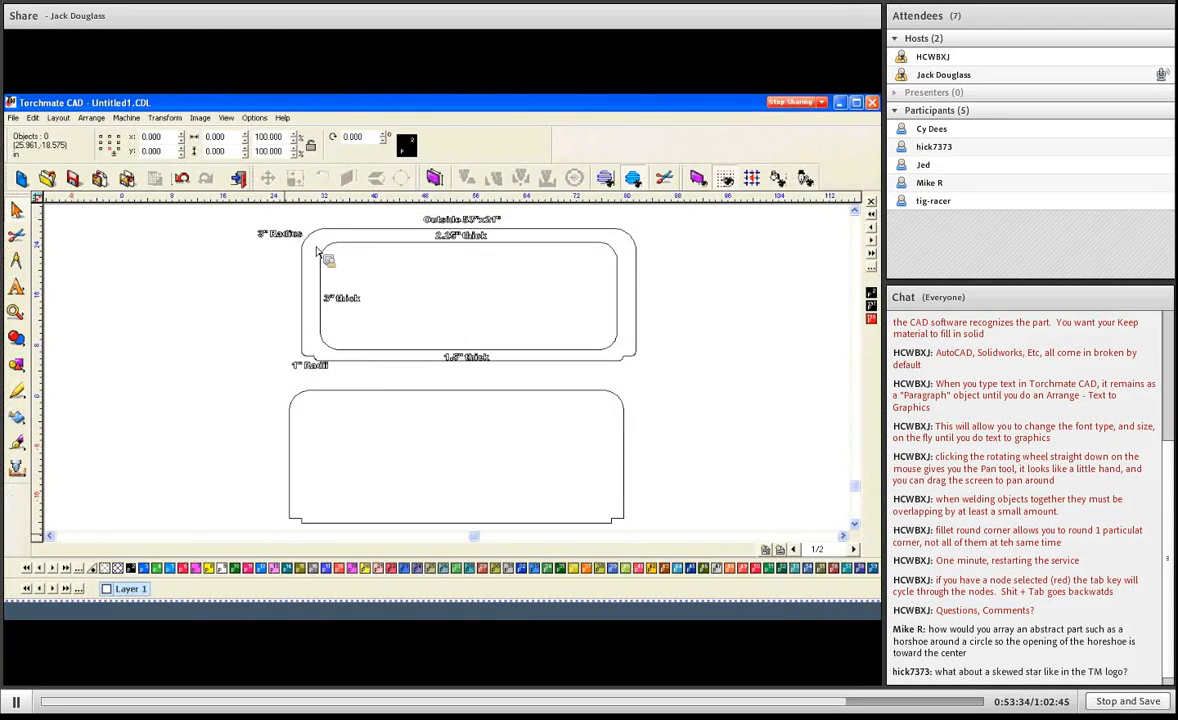
pyautogui.moveTo(705, 515); pyautogui.dragTo(708, 518)
pyautogui.press('Delete')
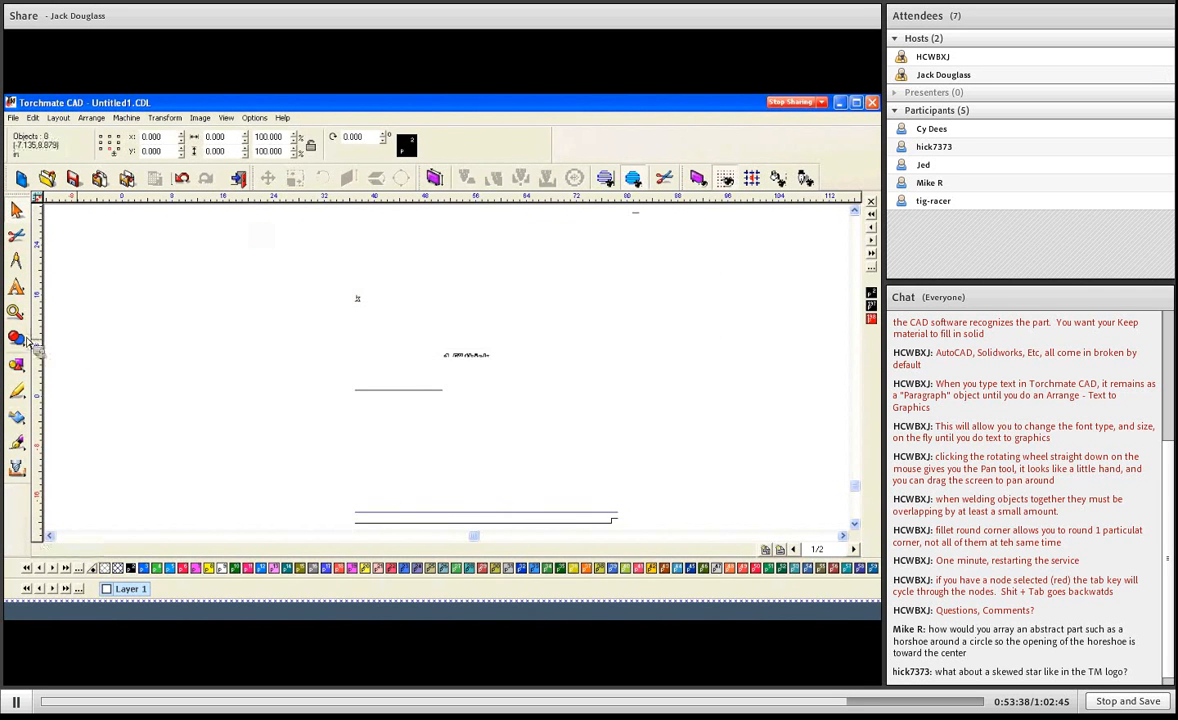
# Draw a horseshoe shape about 11.1 in wide and 7.9 in tall with the Parametric Fan tool and select it
pyautogui.click(17, 365)
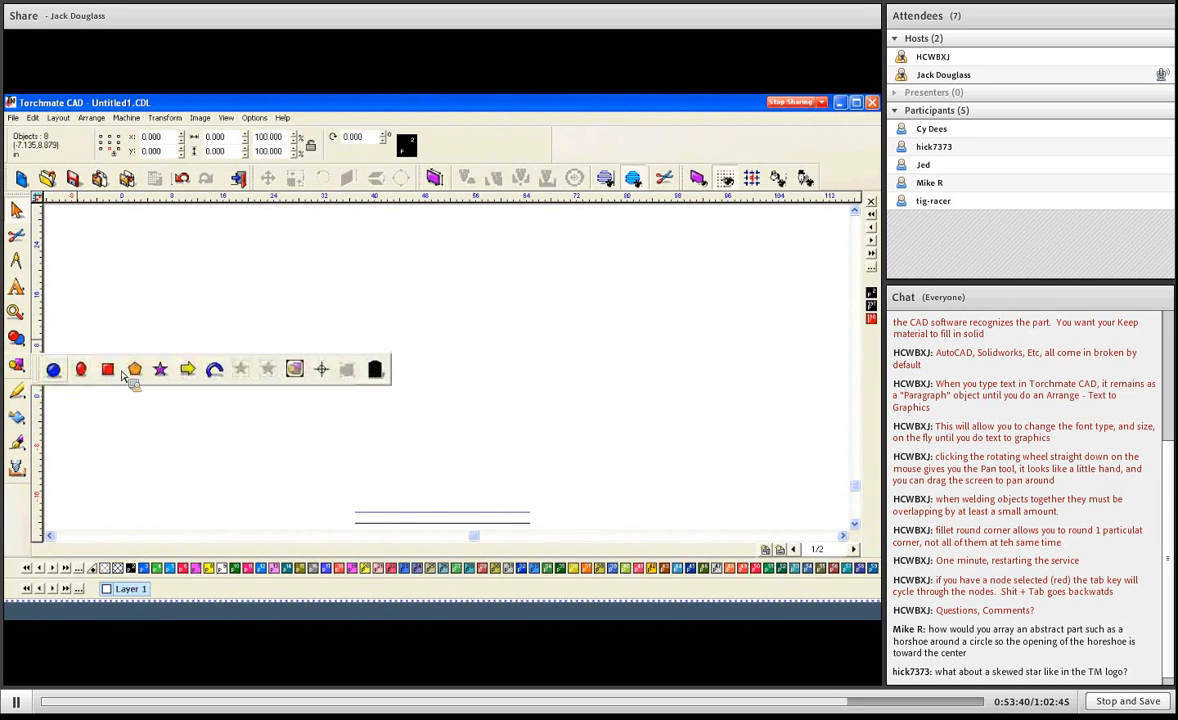
pyautogui.click(159, 372)
pyautogui.click(17, 365)
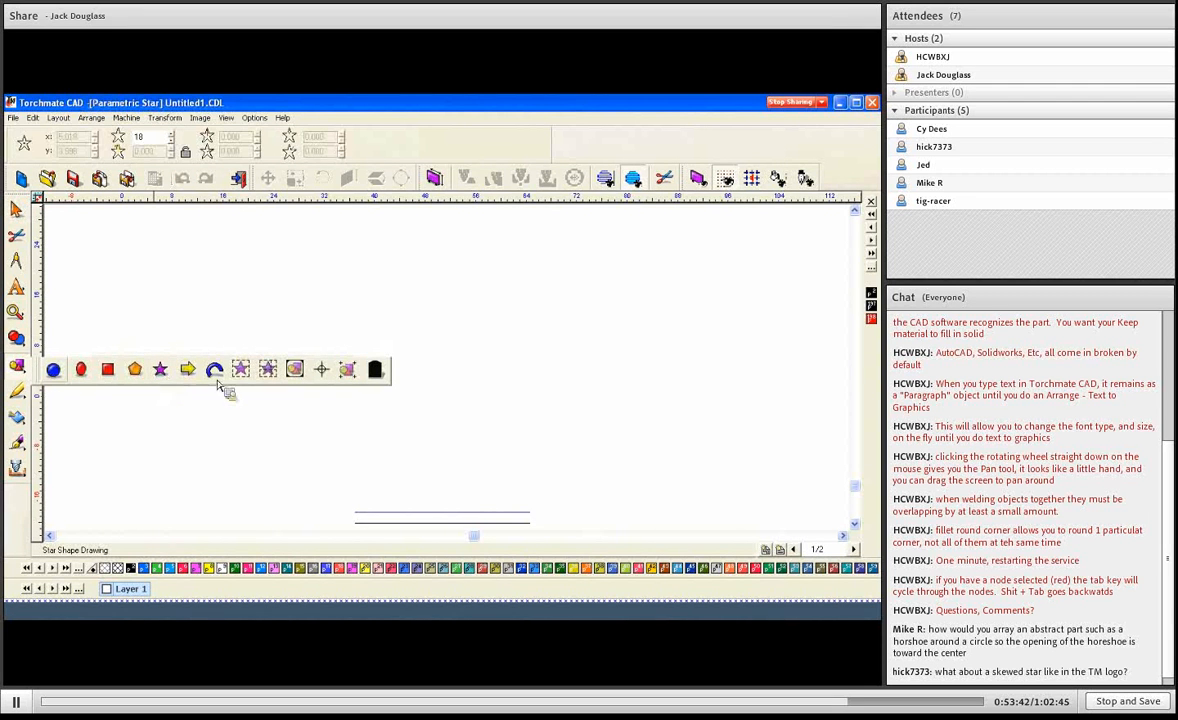
pyautogui.moveTo(433, 280); pyautogui.dragTo(499, 331)
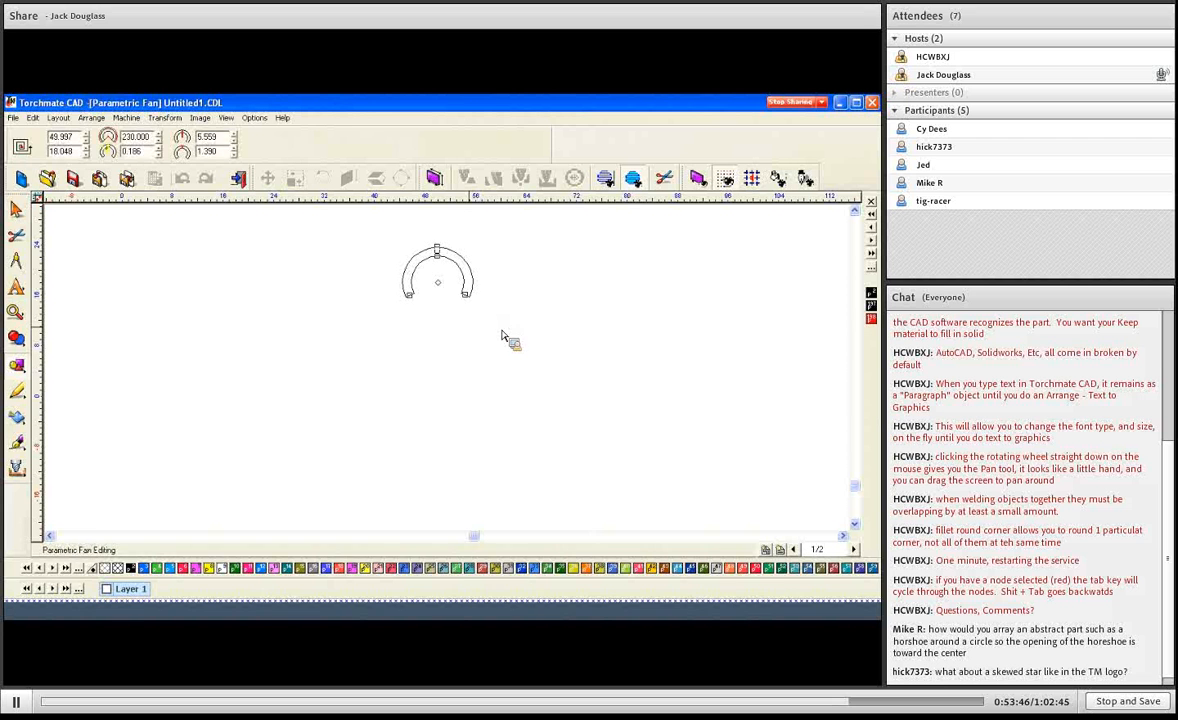
pyautogui.click(452, 262)
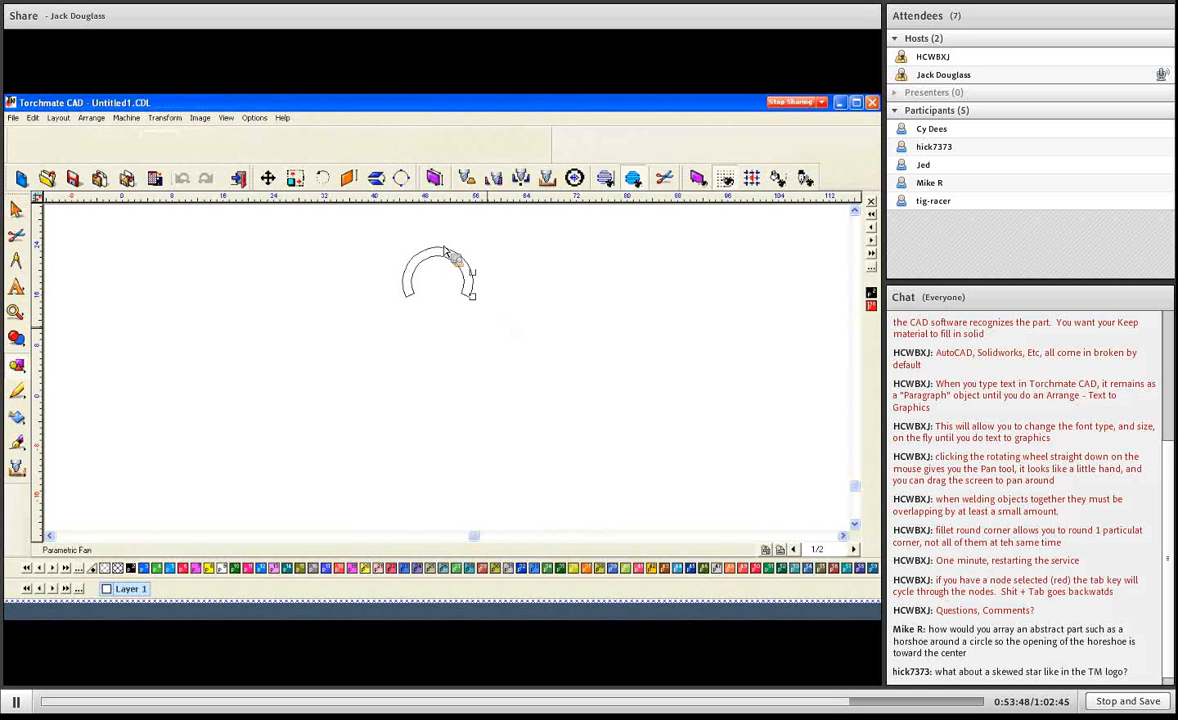
# Set up an On Arc array of the horseshoe with radius 9.350 and a total of 6
pyautogui.press('F5')
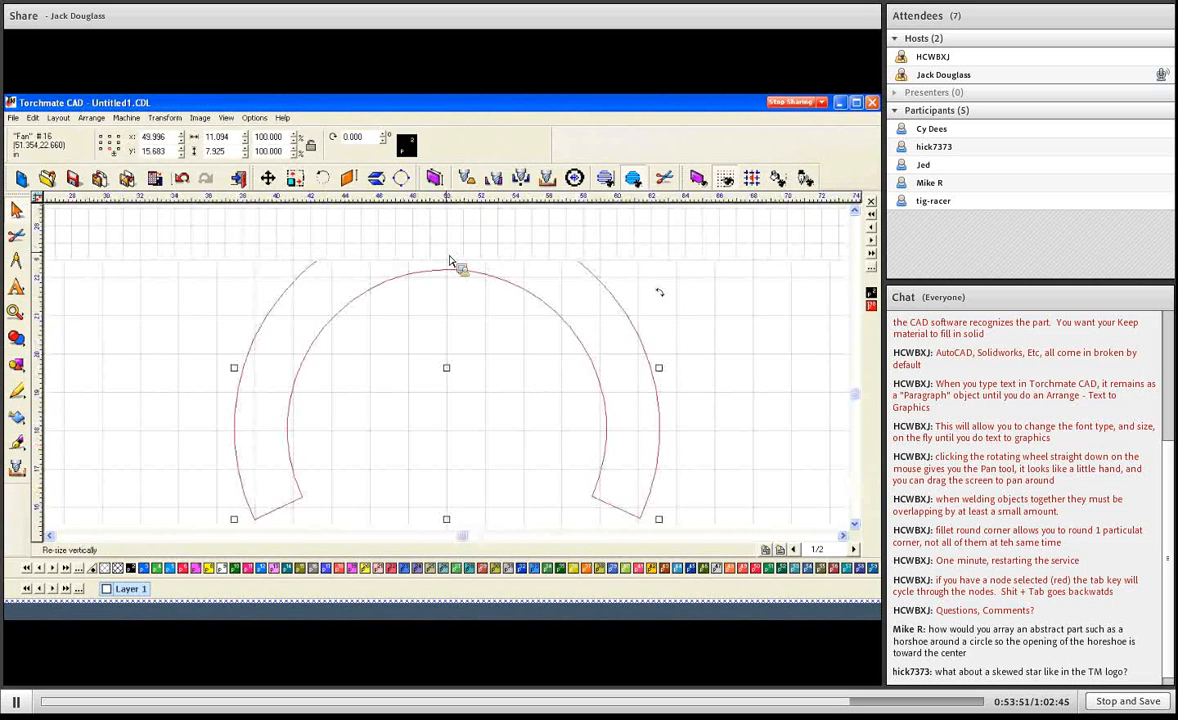
pyautogui.press('F3')
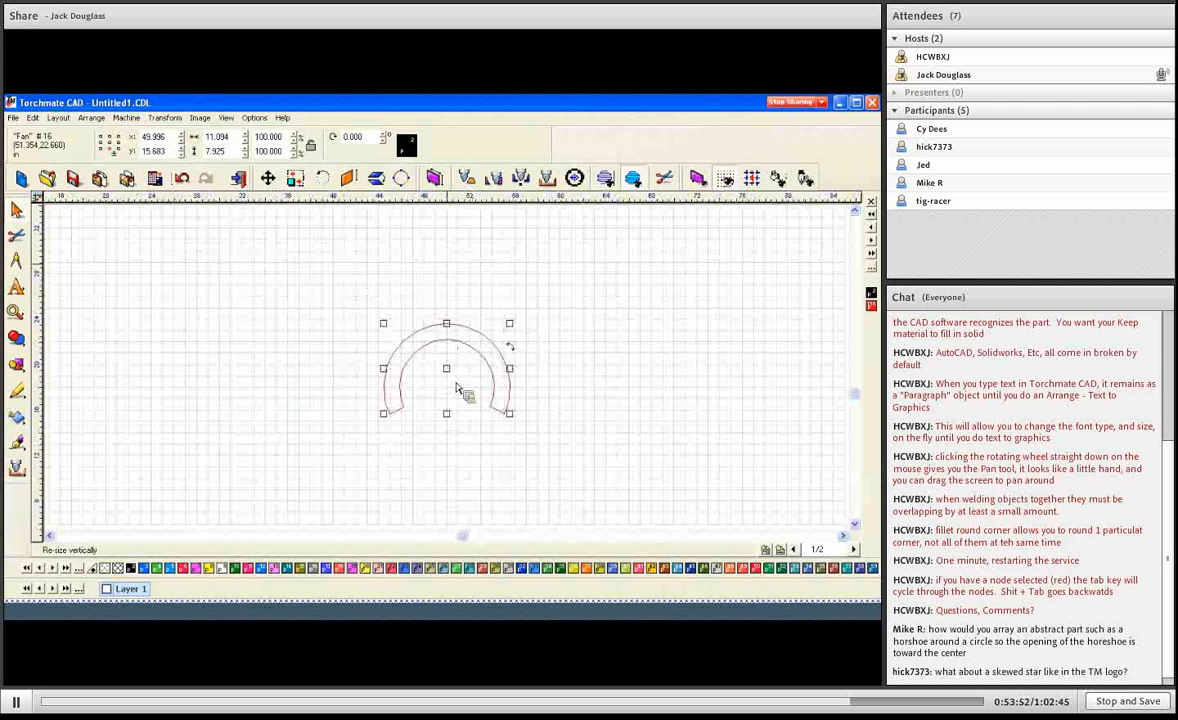
pyautogui.press('F3')
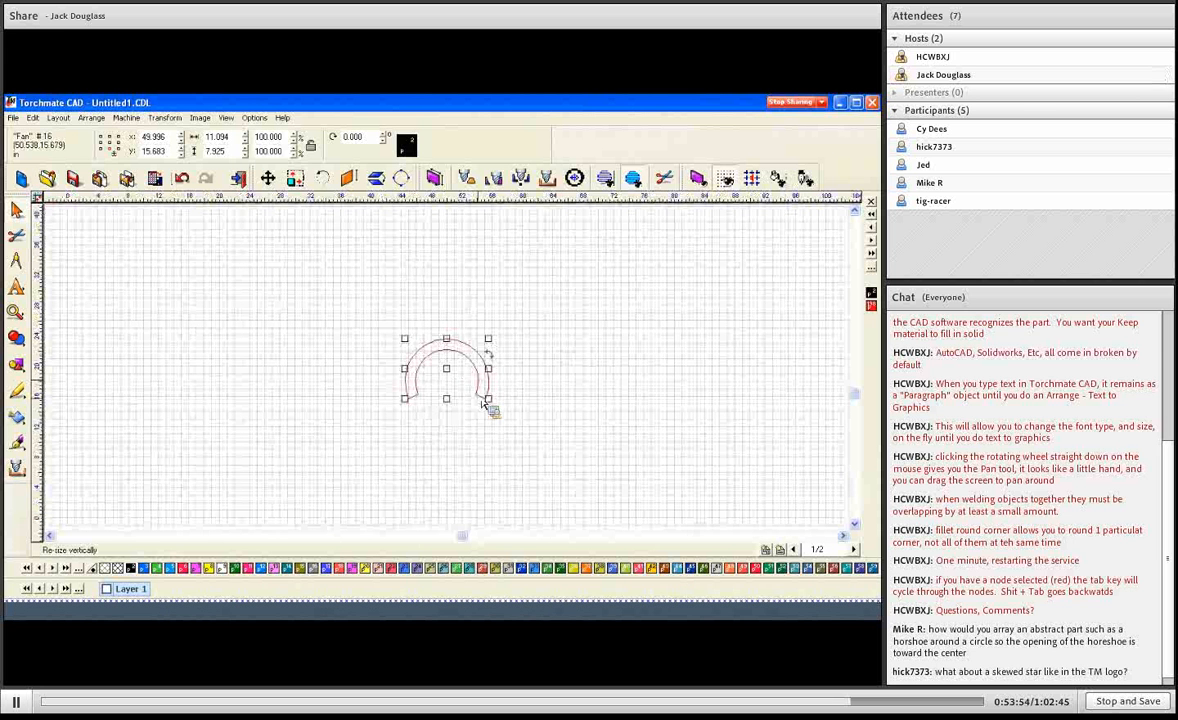
pyautogui.click(64, 119)
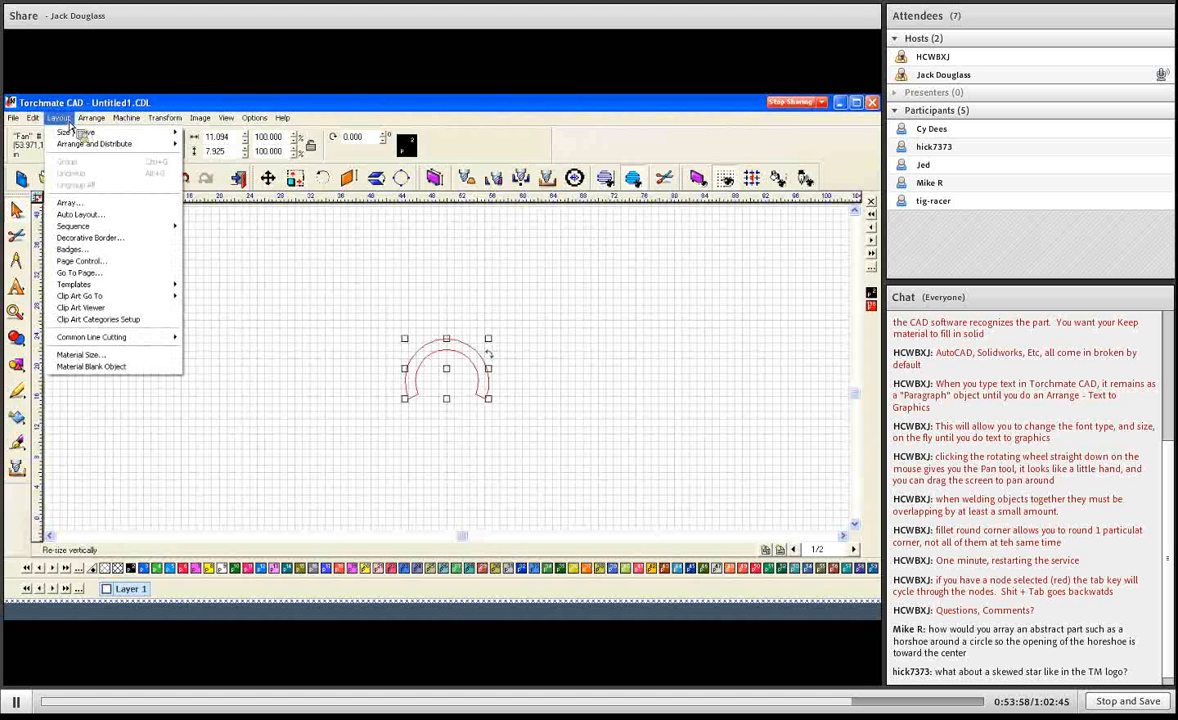
pyautogui.click(71, 204)
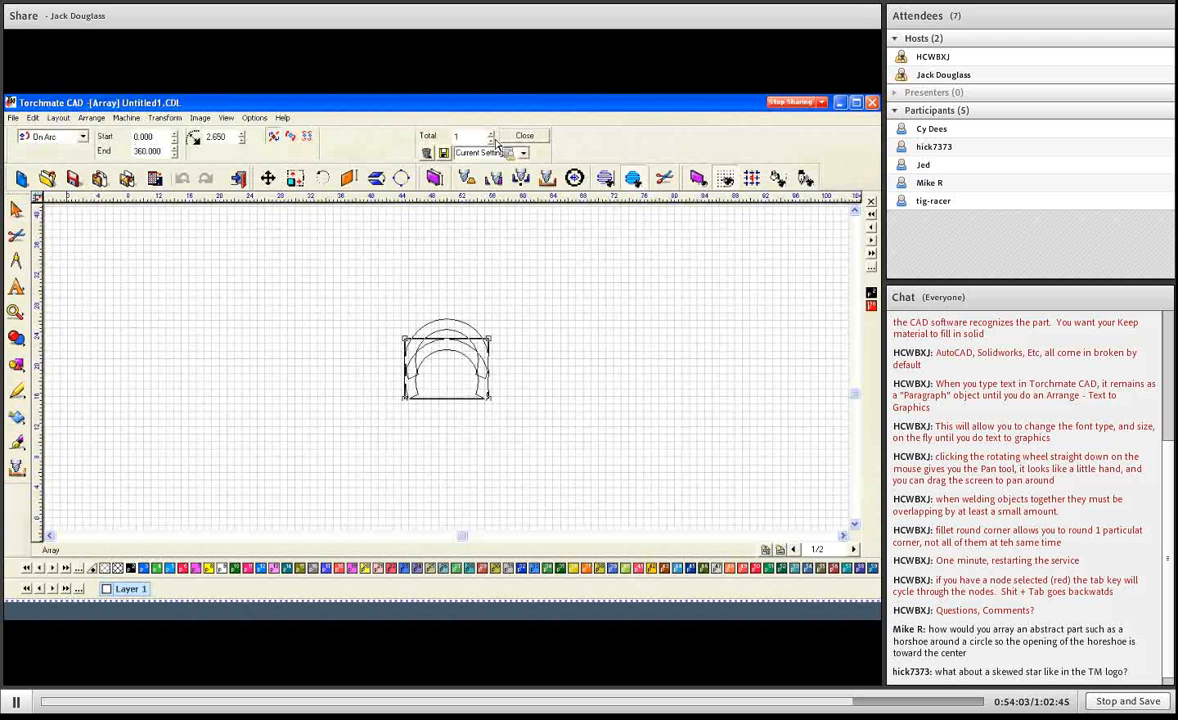
pyautogui.click(242, 140)
pyautogui.click(242, 140)
pyautogui.click(243, 139)
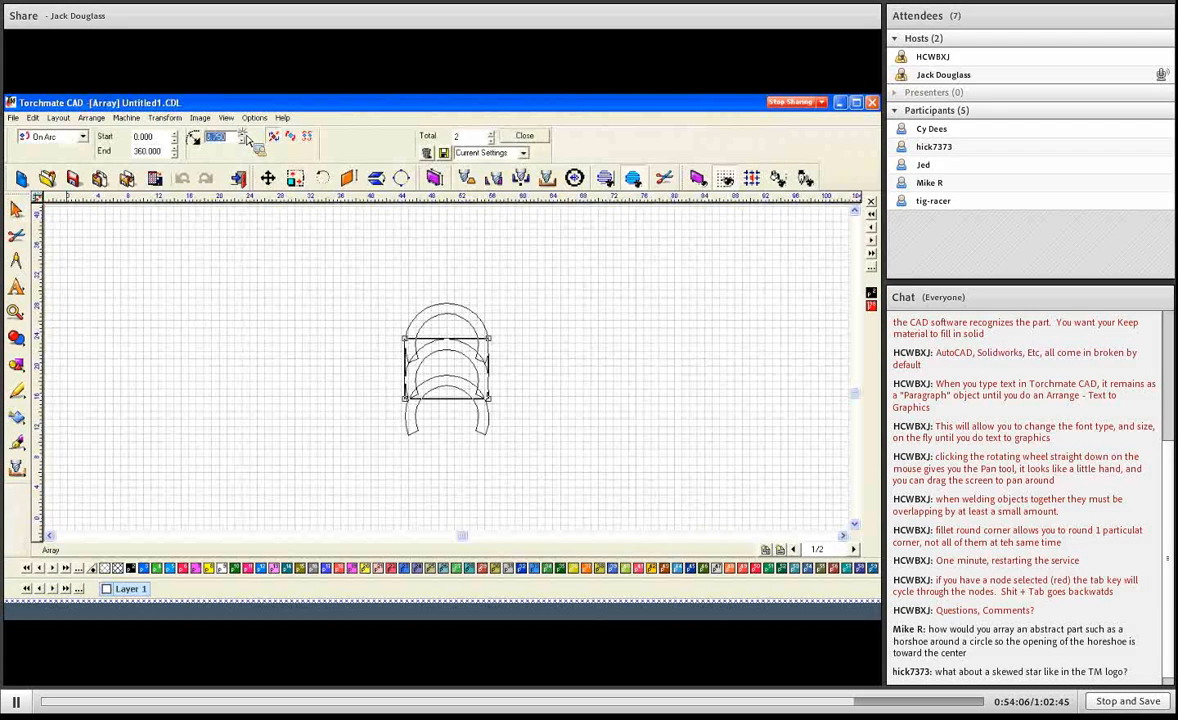
pyautogui.click(243, 139)
pyautogui.click(243, 139)
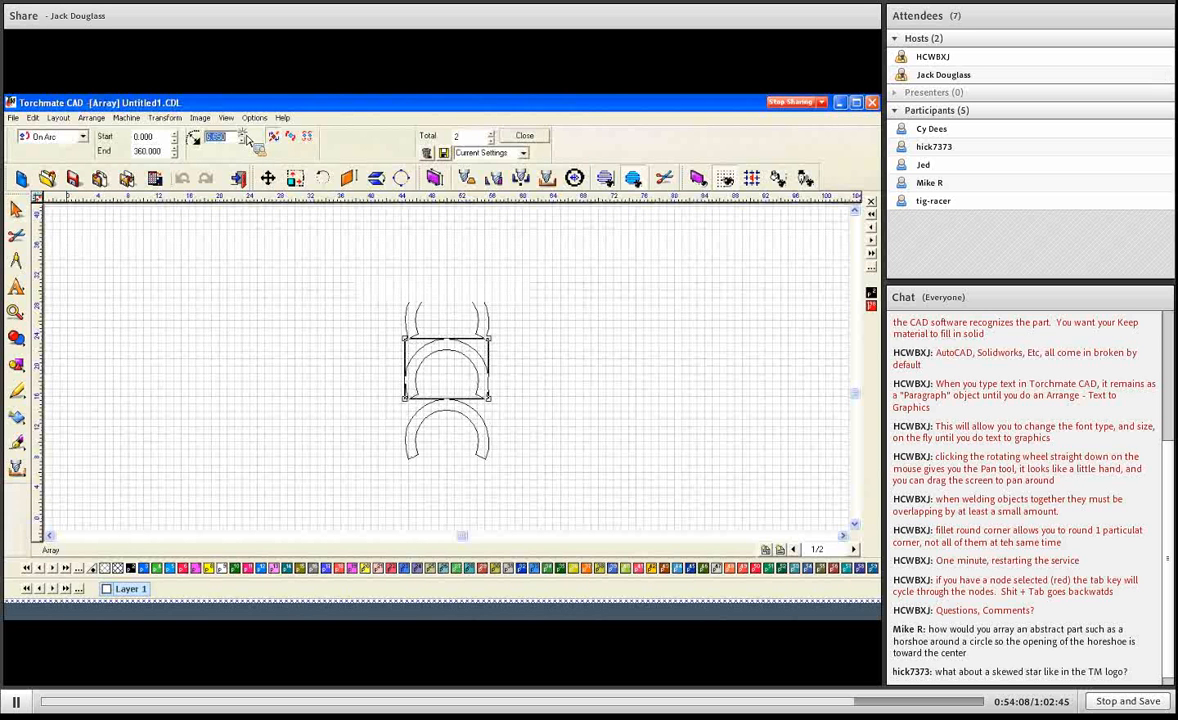
pyautogui.click(243, 139)
pyautogui.click(240, 140)
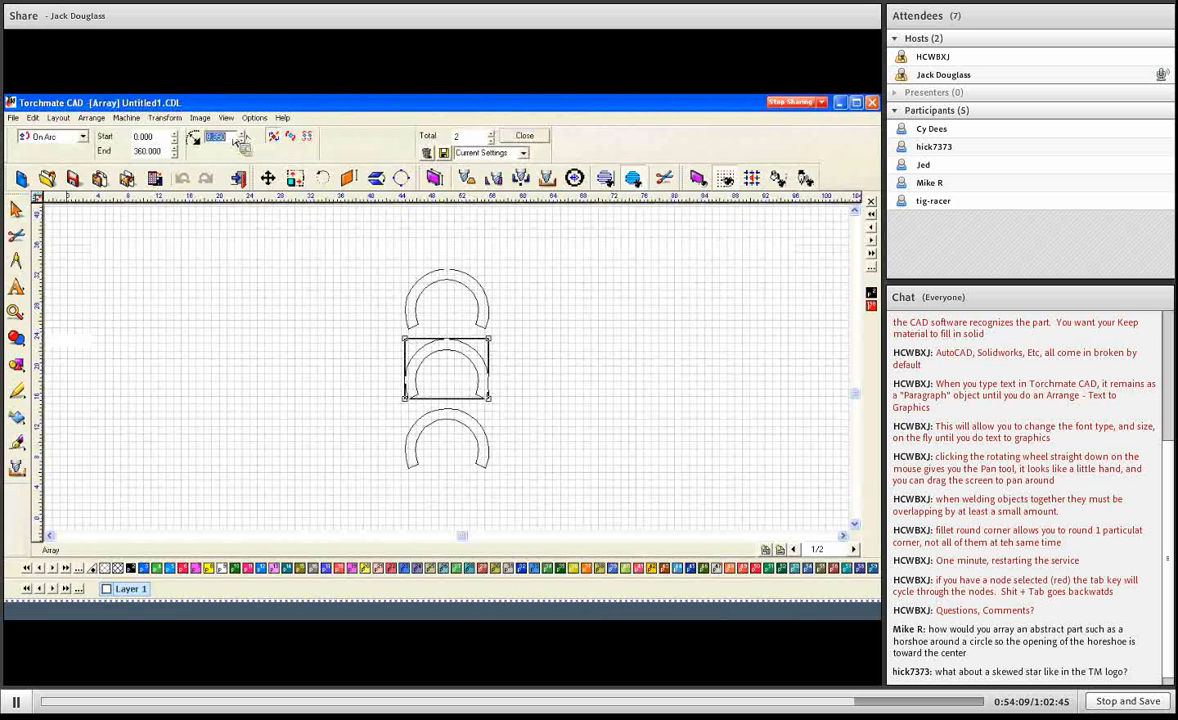
pyautogui.click(492, 134)
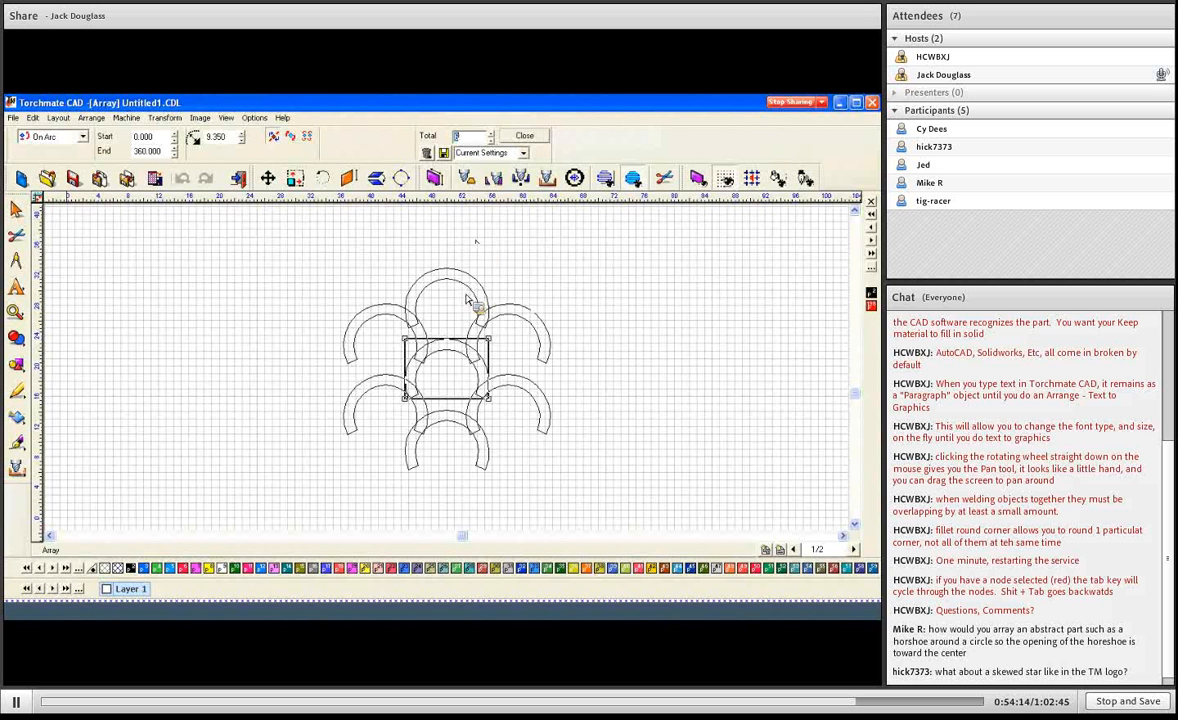
# Switch the array type to On Arc with Rotation and enlarge the array radius to 16.450
pyautogui.click(83, 137)
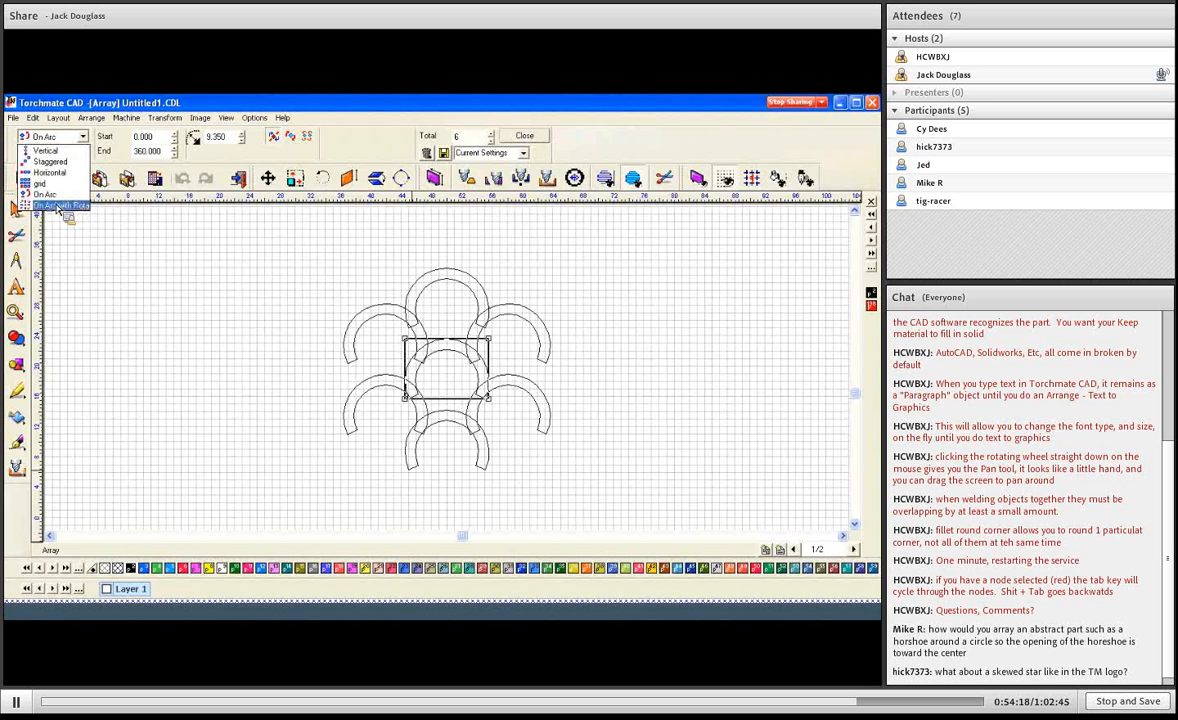
pyautogui.click(58, 206)
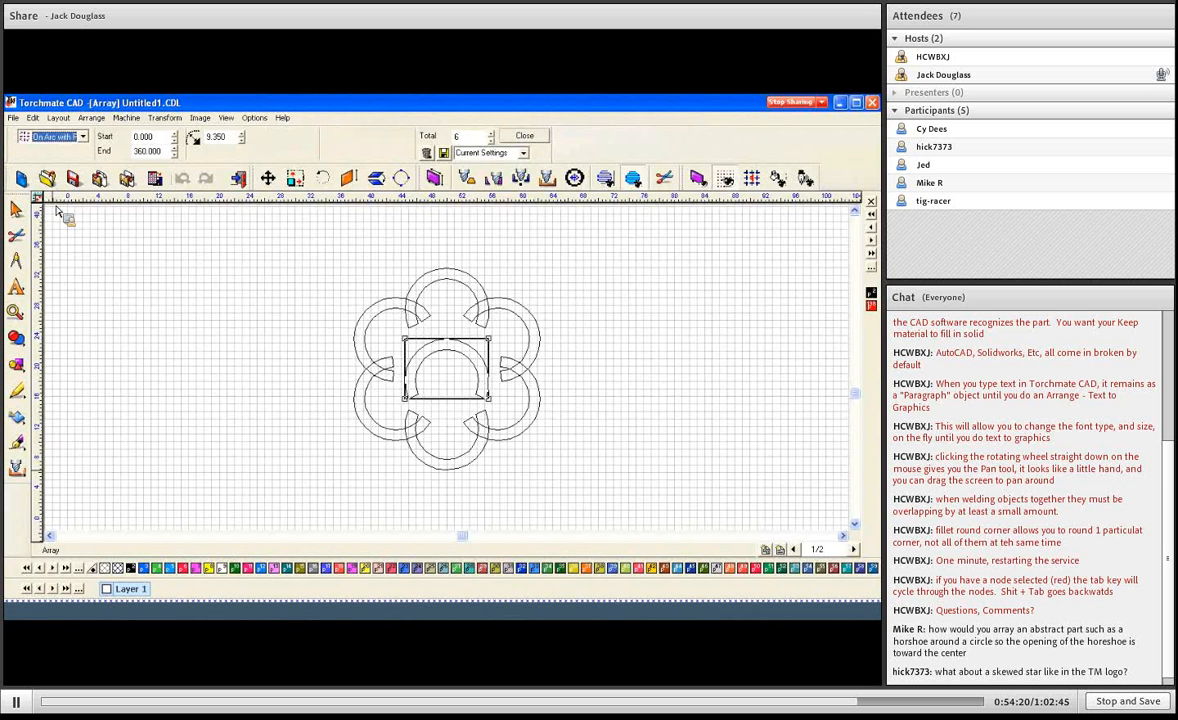
pyautogui.click(242, 140)
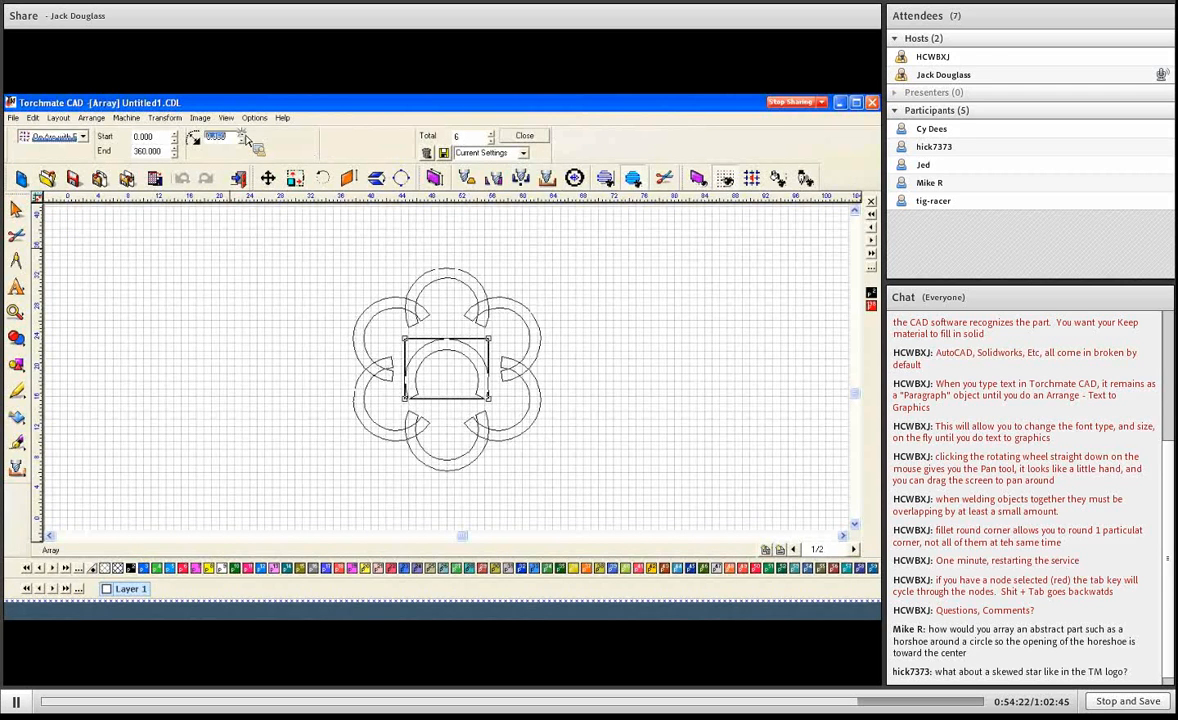
pyautogui.click(243, 133)
pyautogui.click(243, 133)
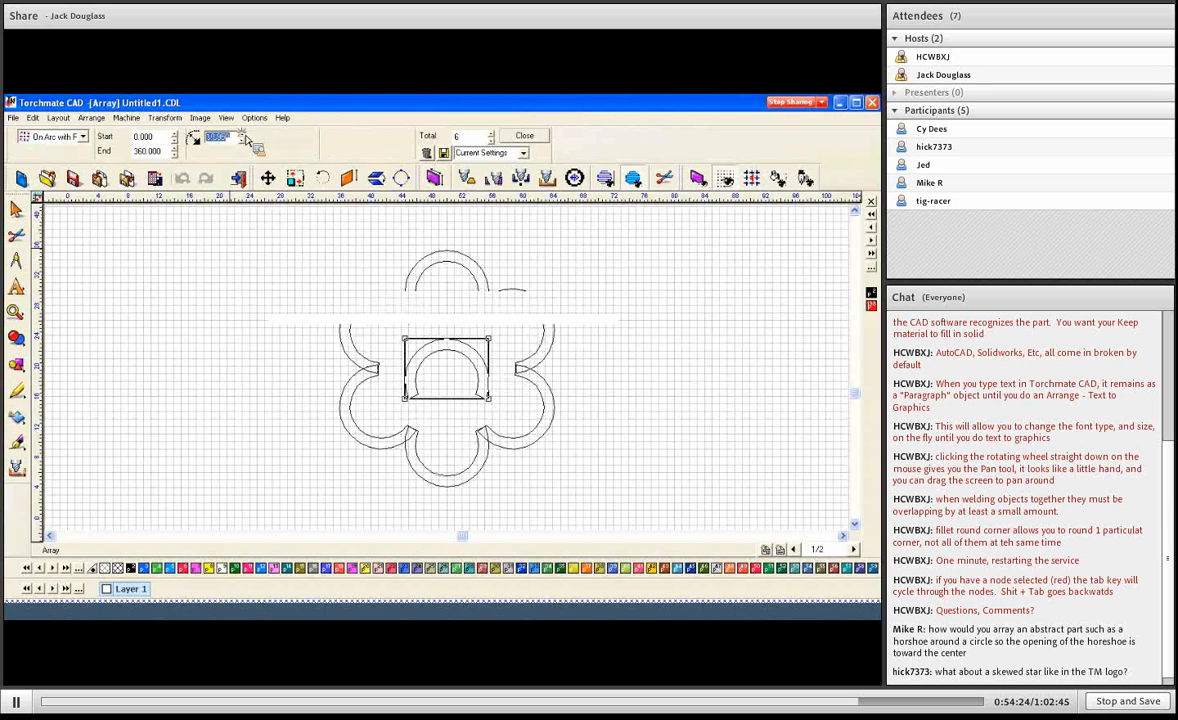
pyautogui.click(243, 133)
pyautogui.click(243, 133)
pyautogui.click(243, 133)
pyautogui.click(243, 133)
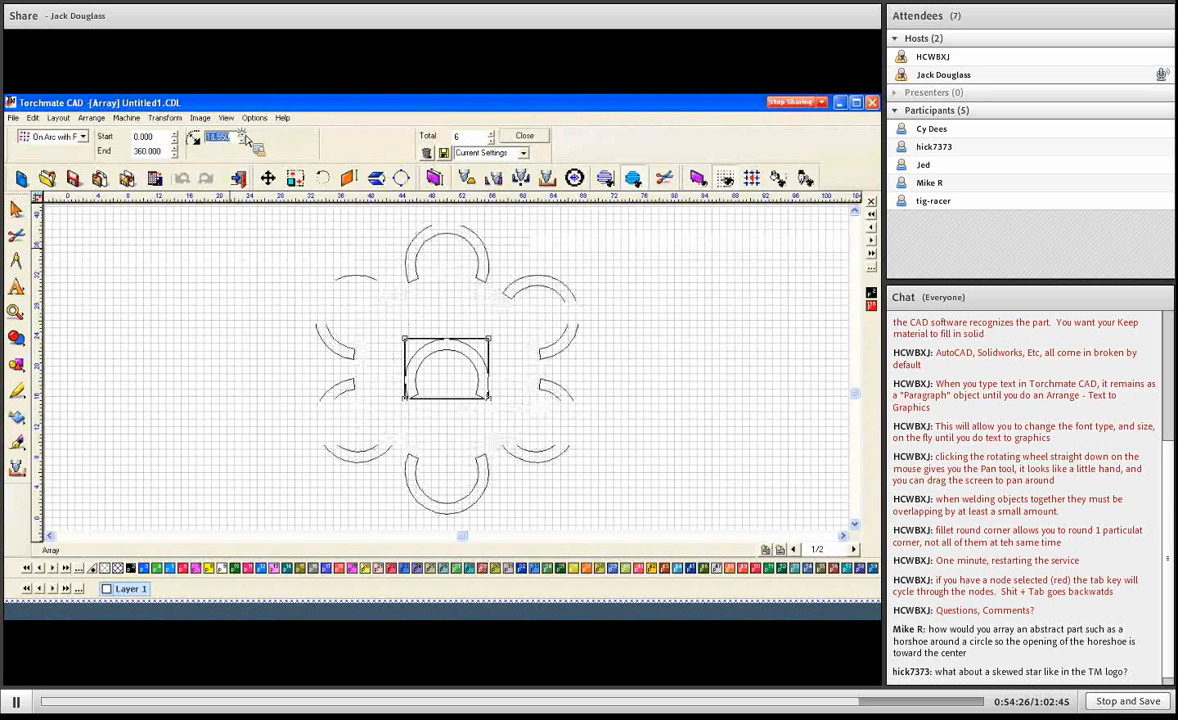
pyautogui.click(243, 134)
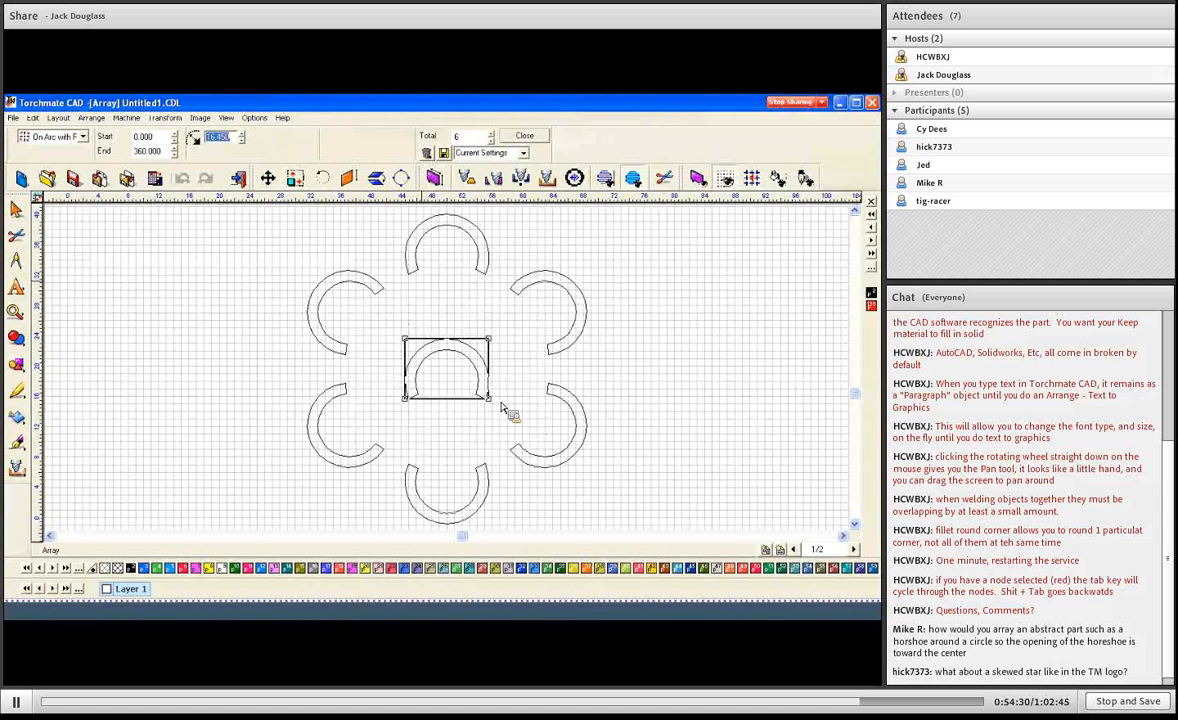
# Set the horseshoe array's end angle to 180 degrees
pyautogui.click(174, 154)
pyautogui.click(175, 155)
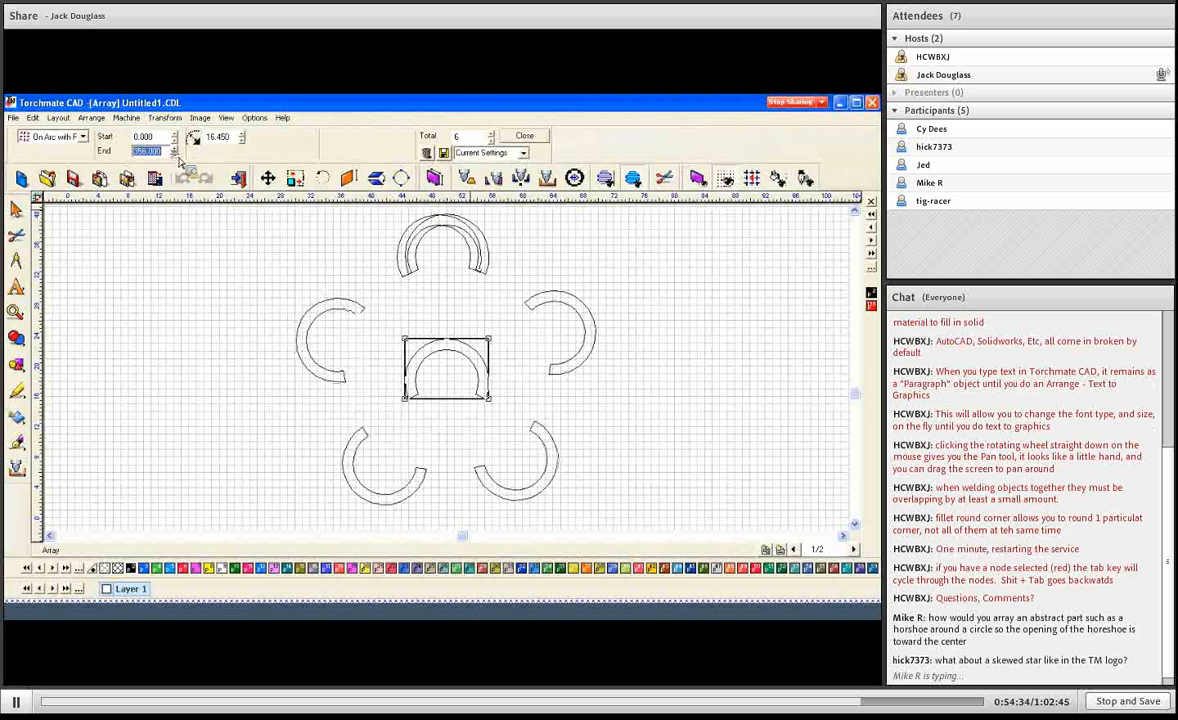
pyautogui.click(175, 155)
pyautogui.click(175, 155)
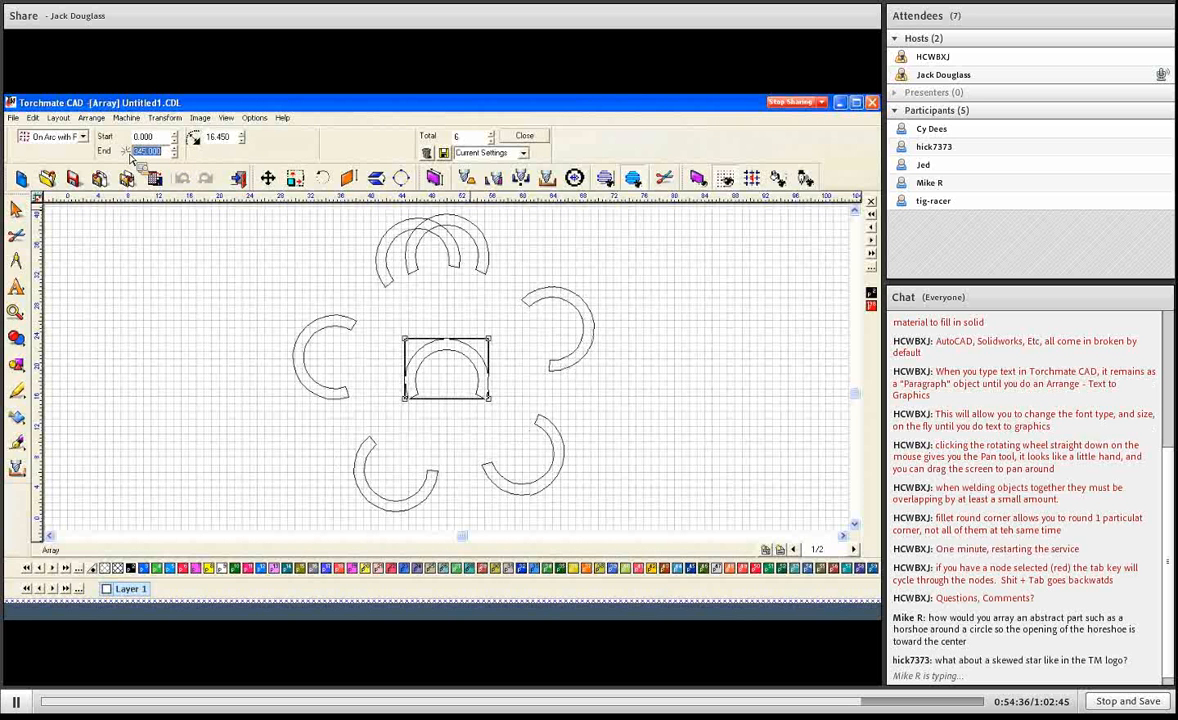
pyautogui.write('180')
pyautogui.press('Return')
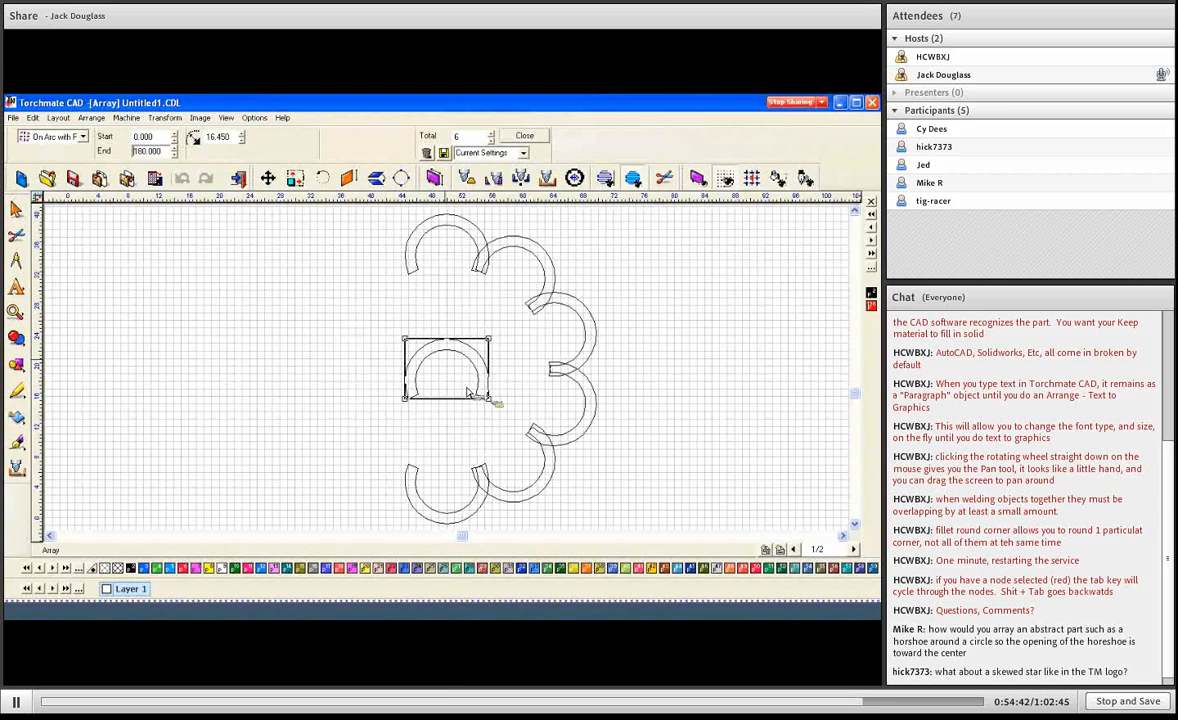
# Restore the horseshoe array's end angle to the full 360 degrees
pyautogui.moveTo(166, 151); pyautogui.dragTo(108, 150)
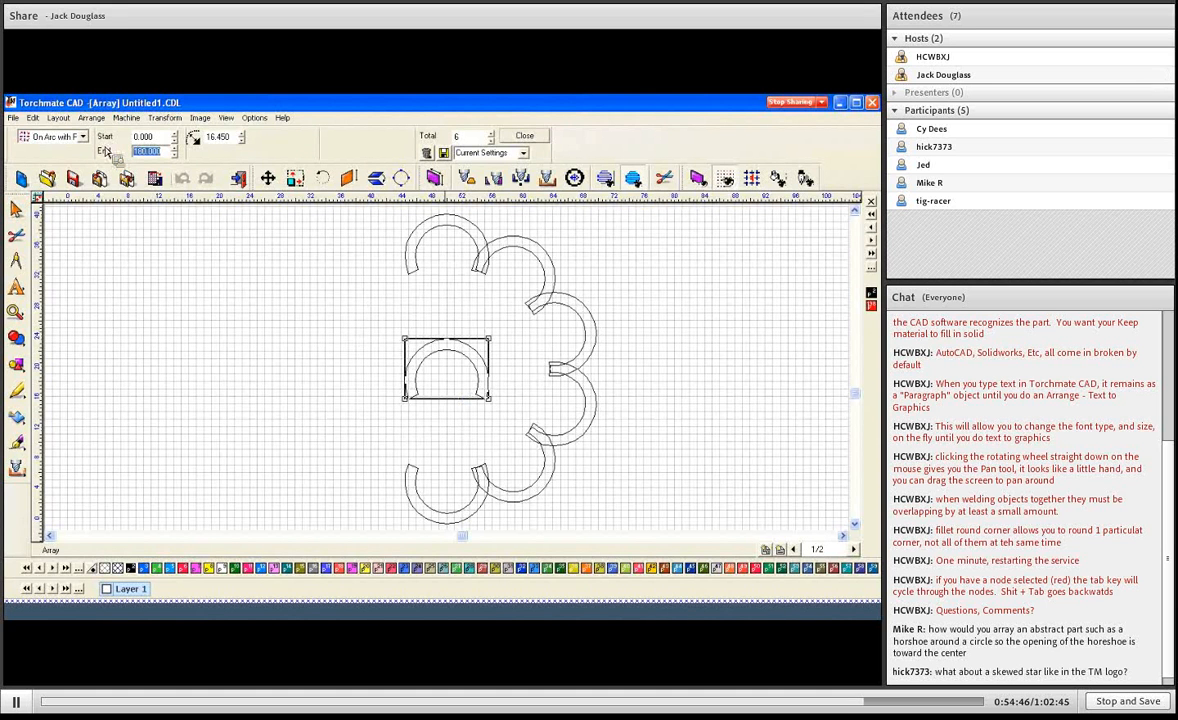
pyautogui.write('360')
pyautogui.press('Return')
# Keep On Arc with Rotation as the array type and close the array settings to finish the horseshoe pattern
pyautogui.click(82, 136)
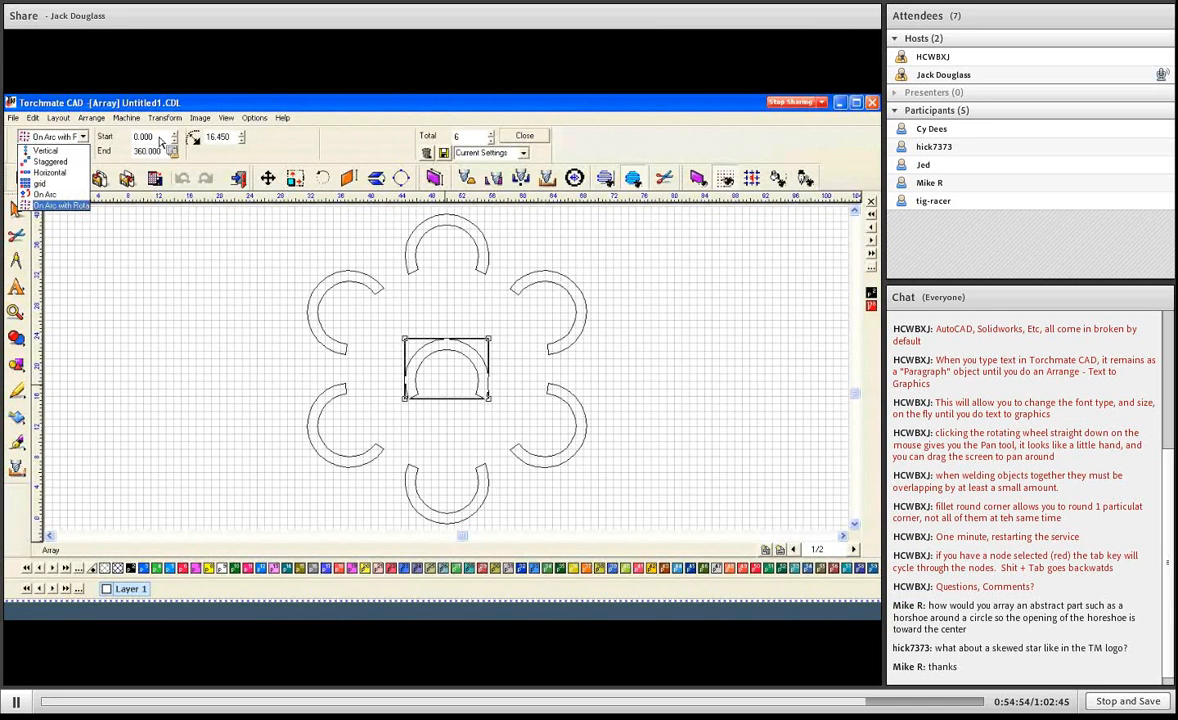
pyautogui.click(466, 456)
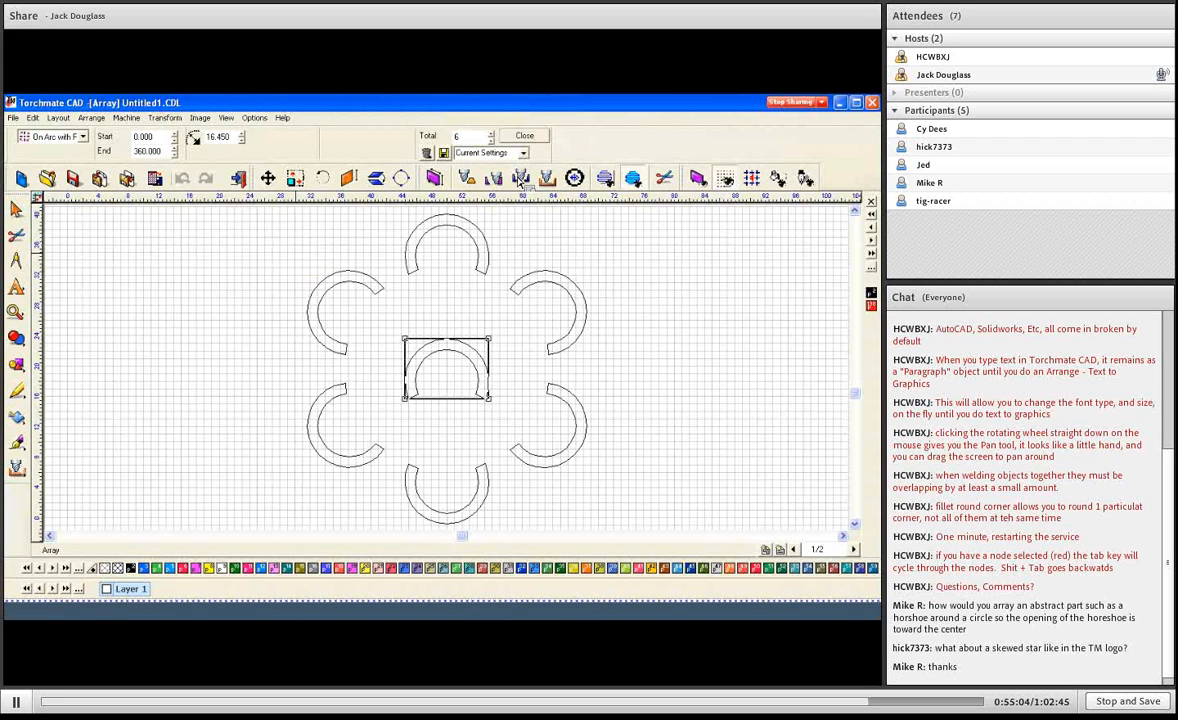
pyautogui.click(83, 136)
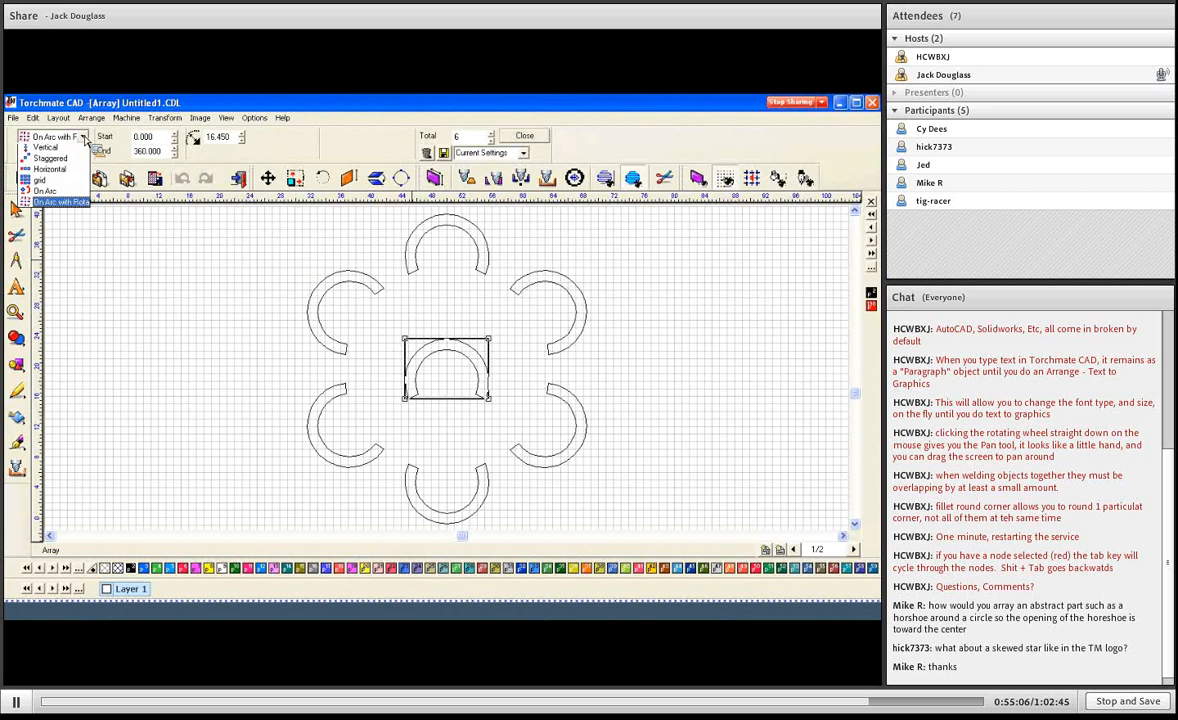
pyautogui.click(58, 205)
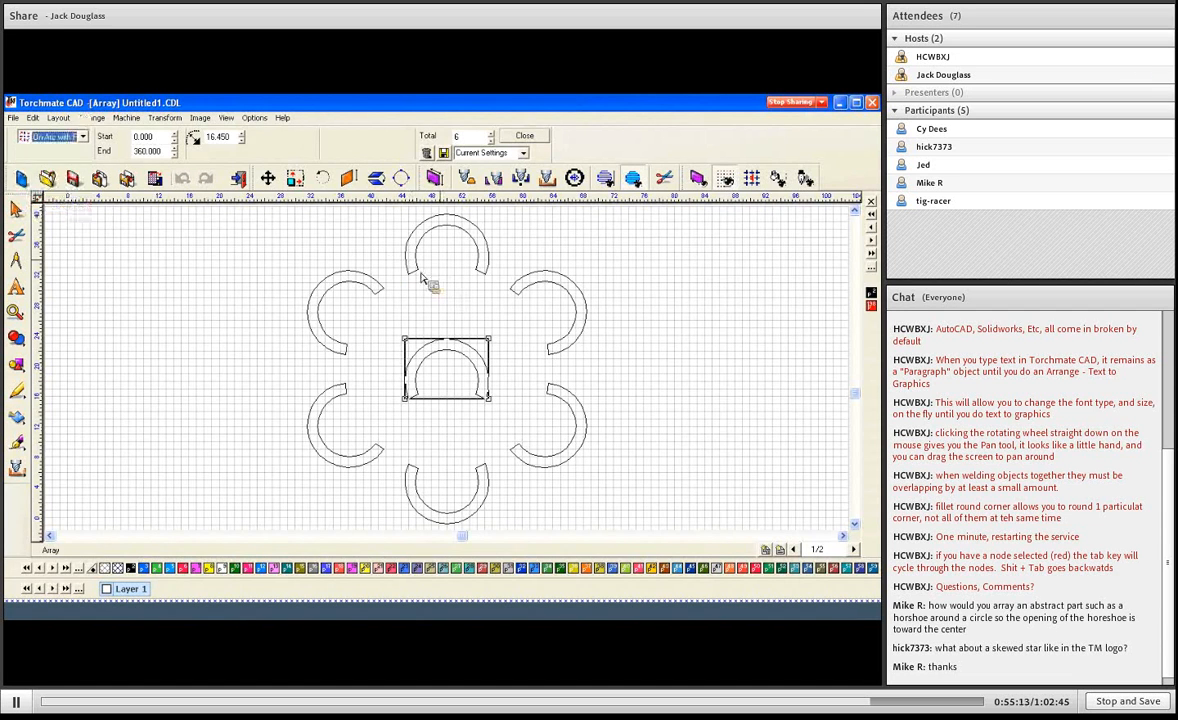
pyautogui.click(525, 136)
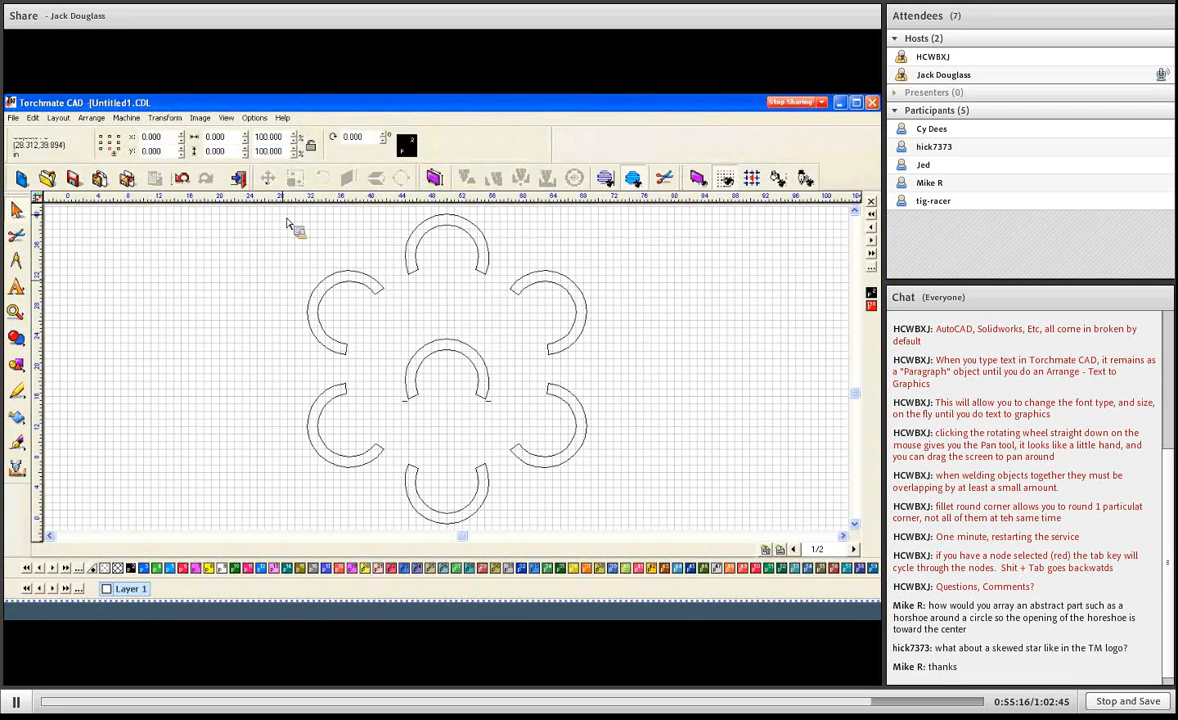
# Delete the centre horseshoe and all its arrayed copies
pyautogui.moveTo(281, 208); pyautogui.dragTo(637, 538)
pyautogui.press('Delete')
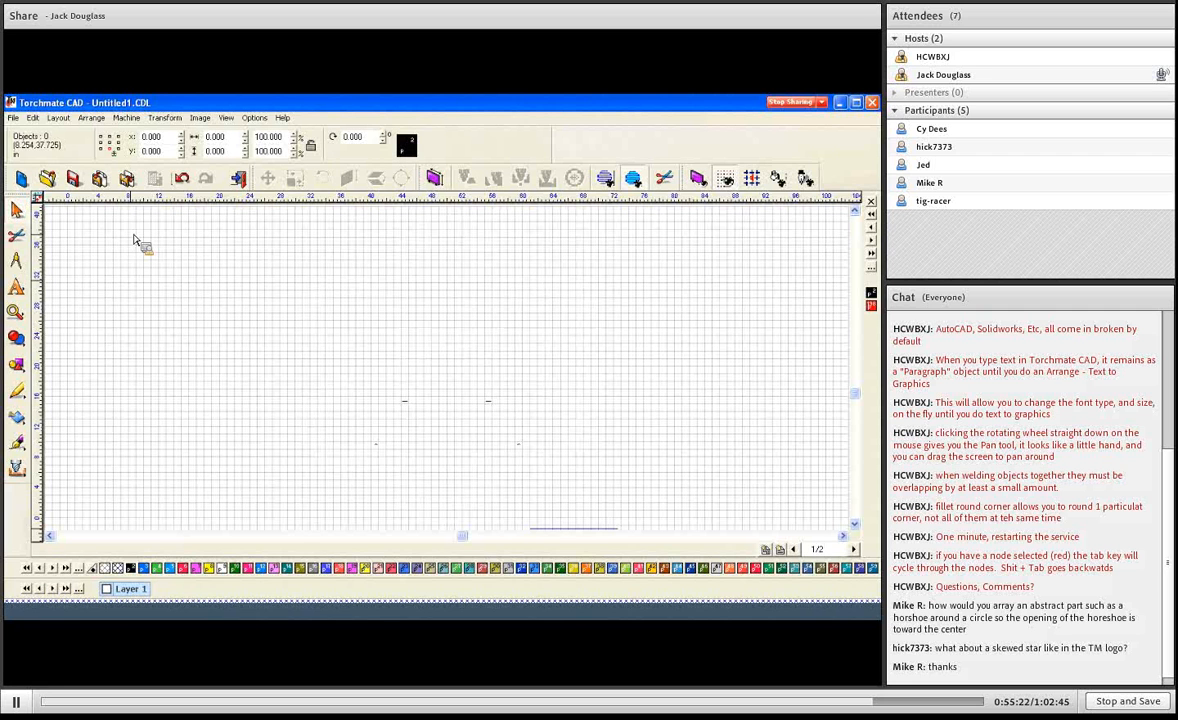
# Draw an 18-point parametric star with an outer radius of about 4.98 in and an inner radius of about 1.94 in
pyautogui.click(16, 366)
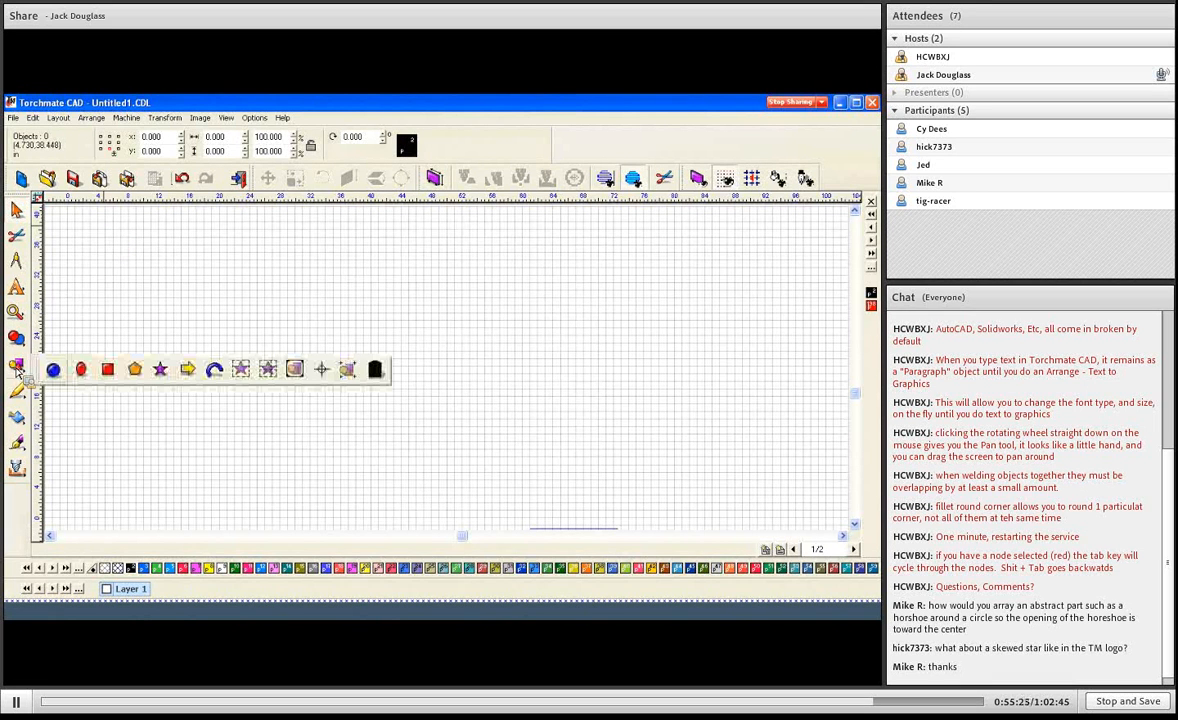
pyautogui.click(164, 374)
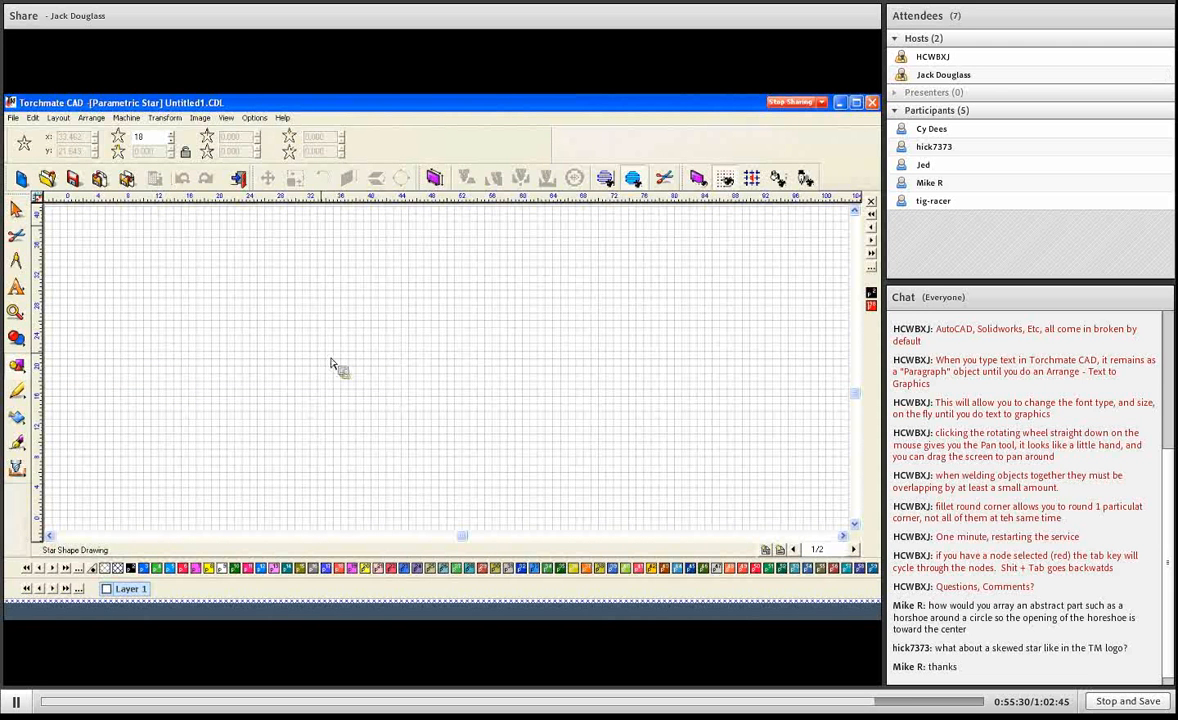
pyautogui.moveTo(376, 342); pyautogui.dragTo(420, 370)
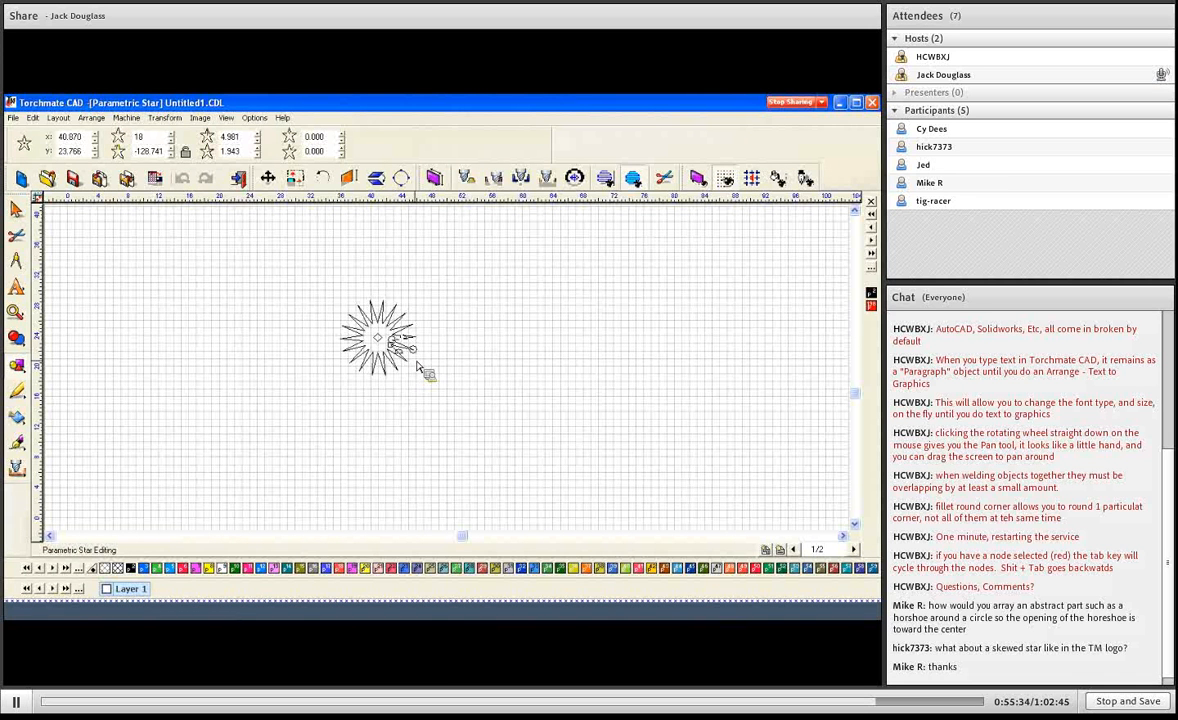
# Set the parametric star to 10 points with an outer radius of 5.381 in and finish its editing
pyautogui.click(171, 140)
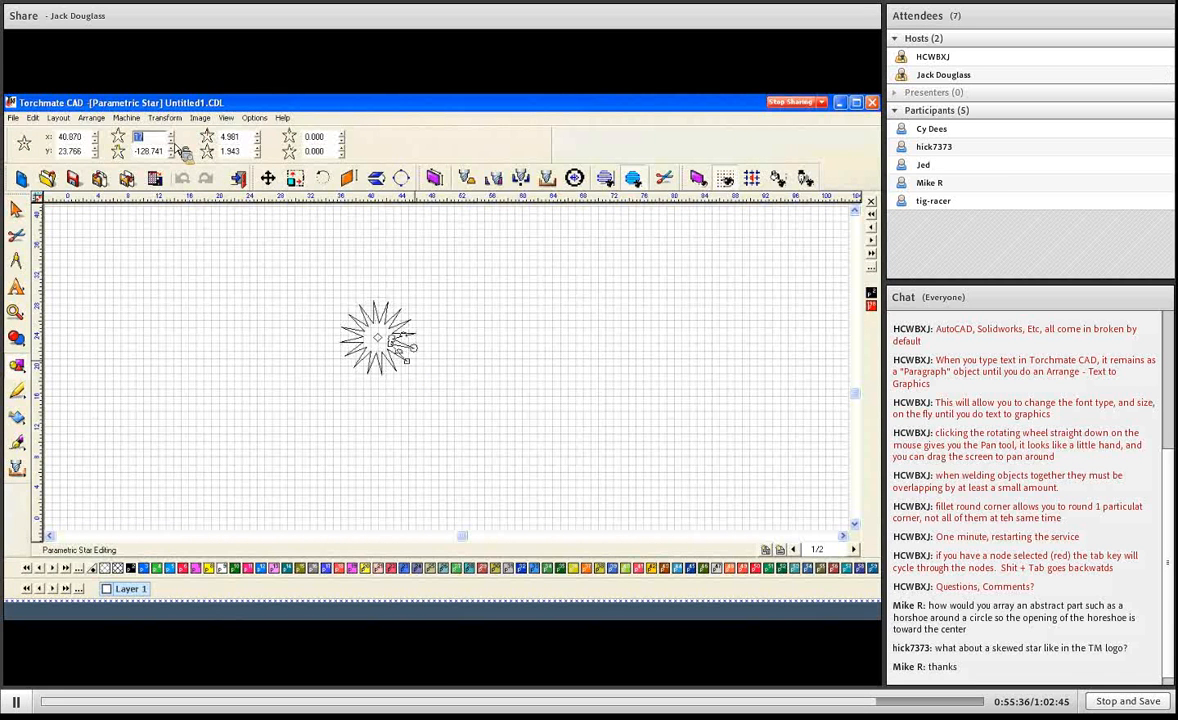
pyautogui.click(174, 142)
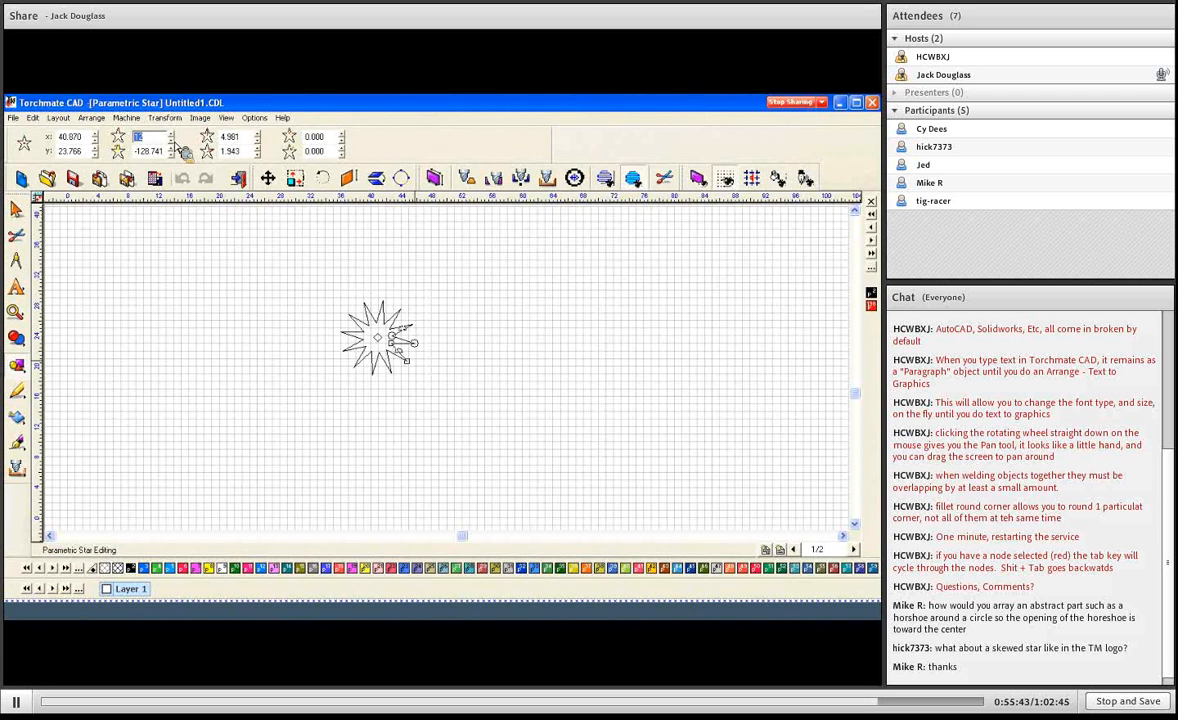
pyautogui.click(174, 142)
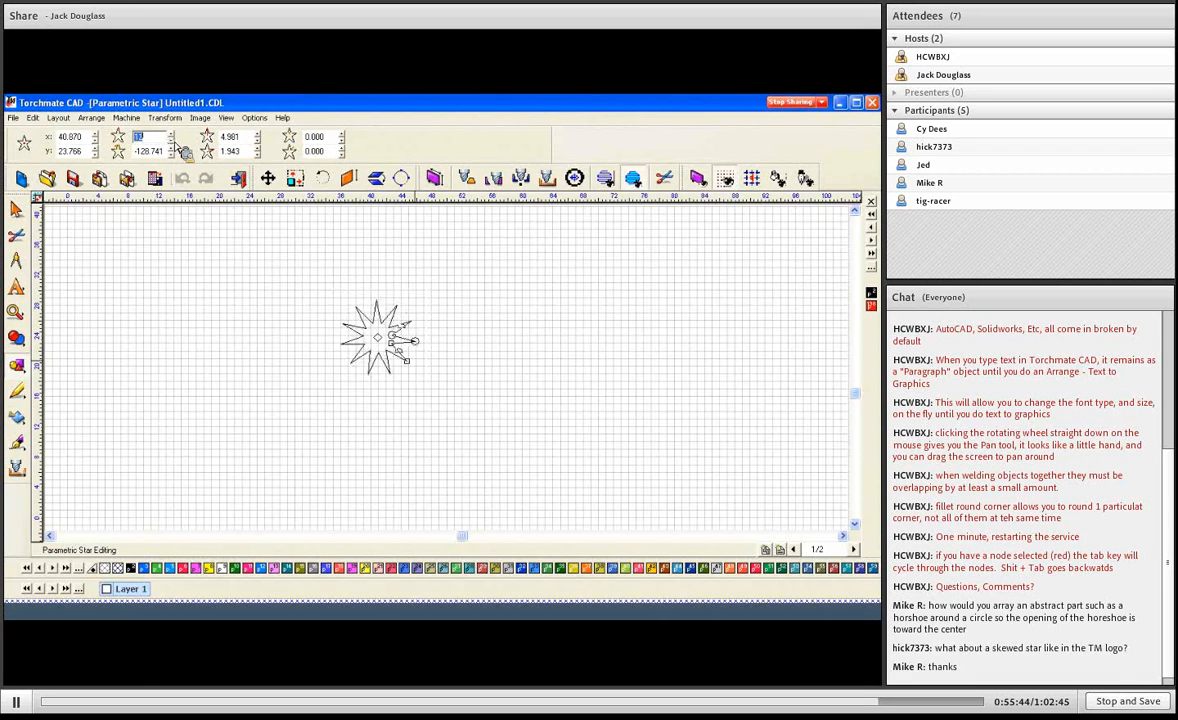
pyautogui.click(174, 142)
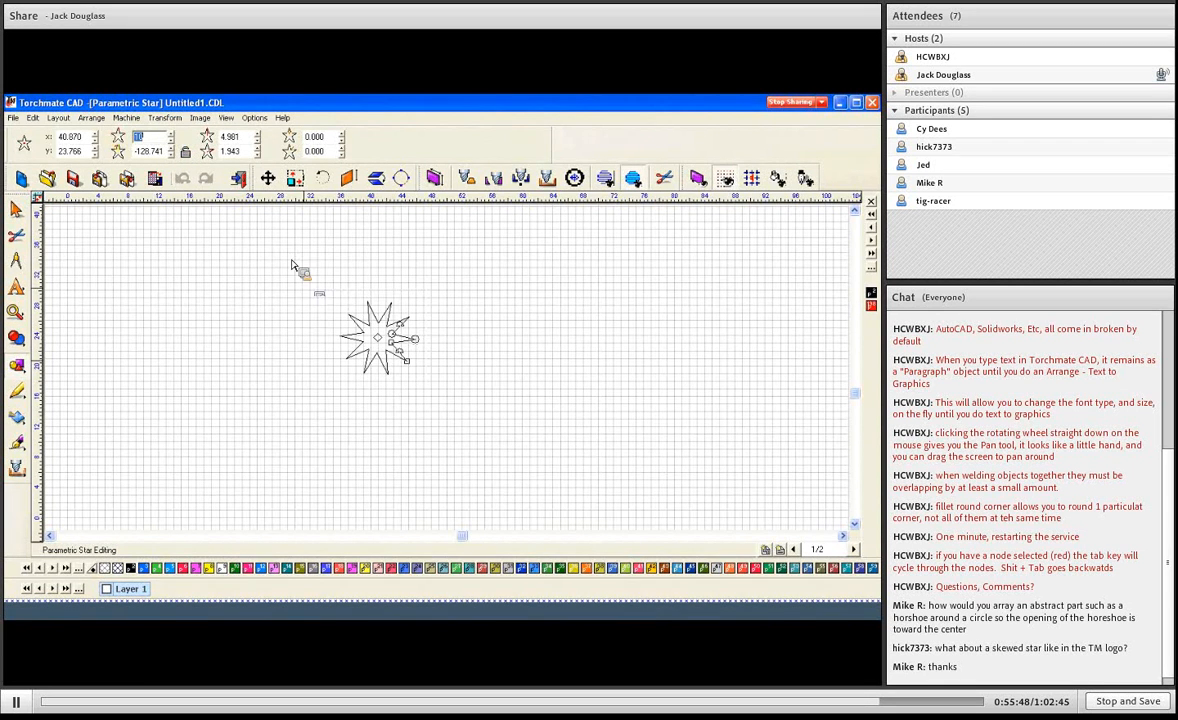
pyautogui.click(258, 141)
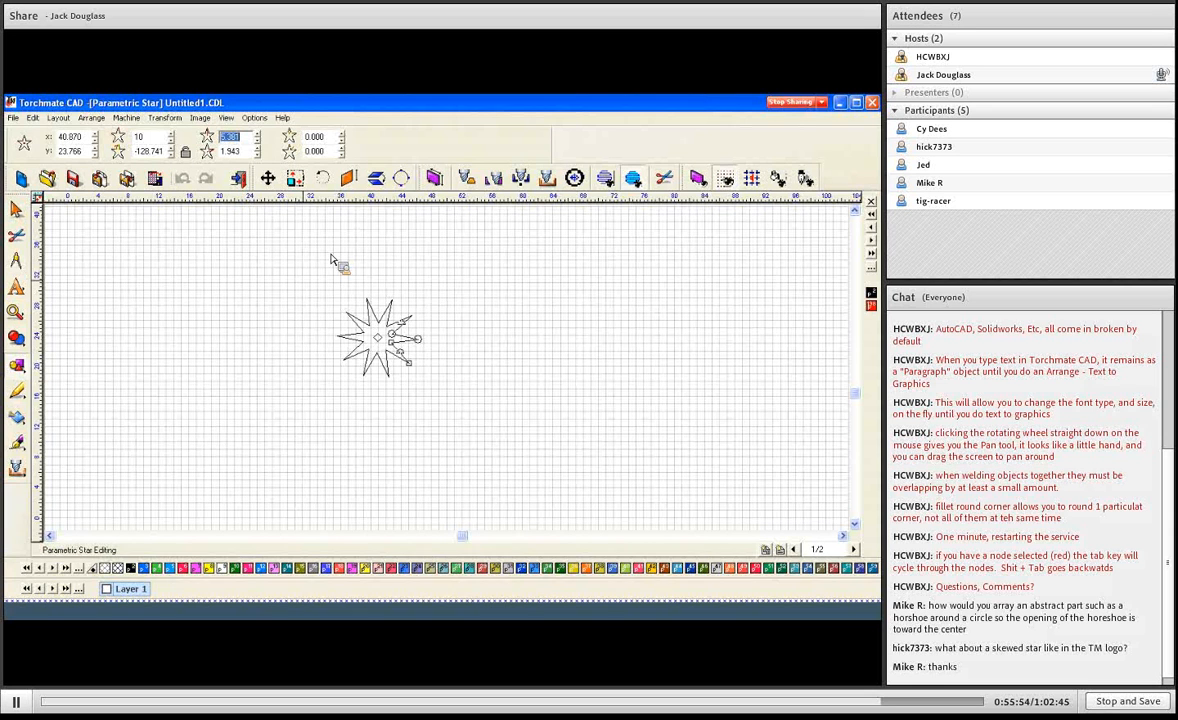
pyautogui.click(413, 288)
# Convert the parametric star to a polygon and deselect it
pyautogui.click(388, 320)
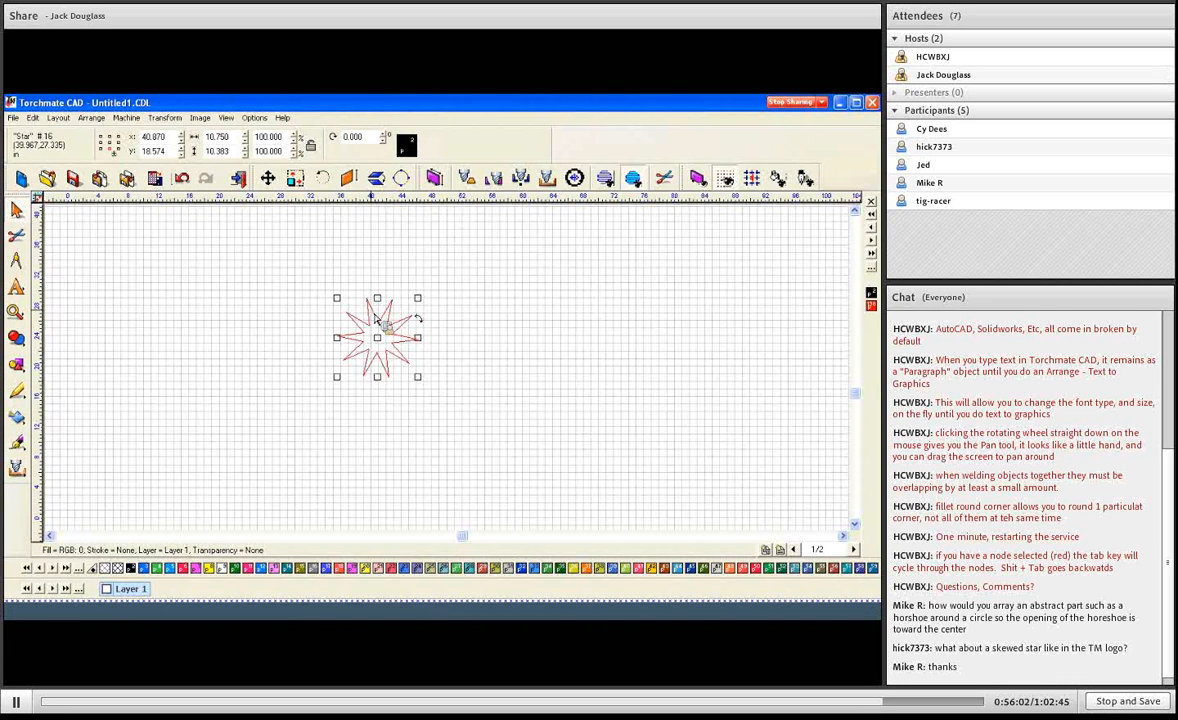
pyautogui.click(91, 117)
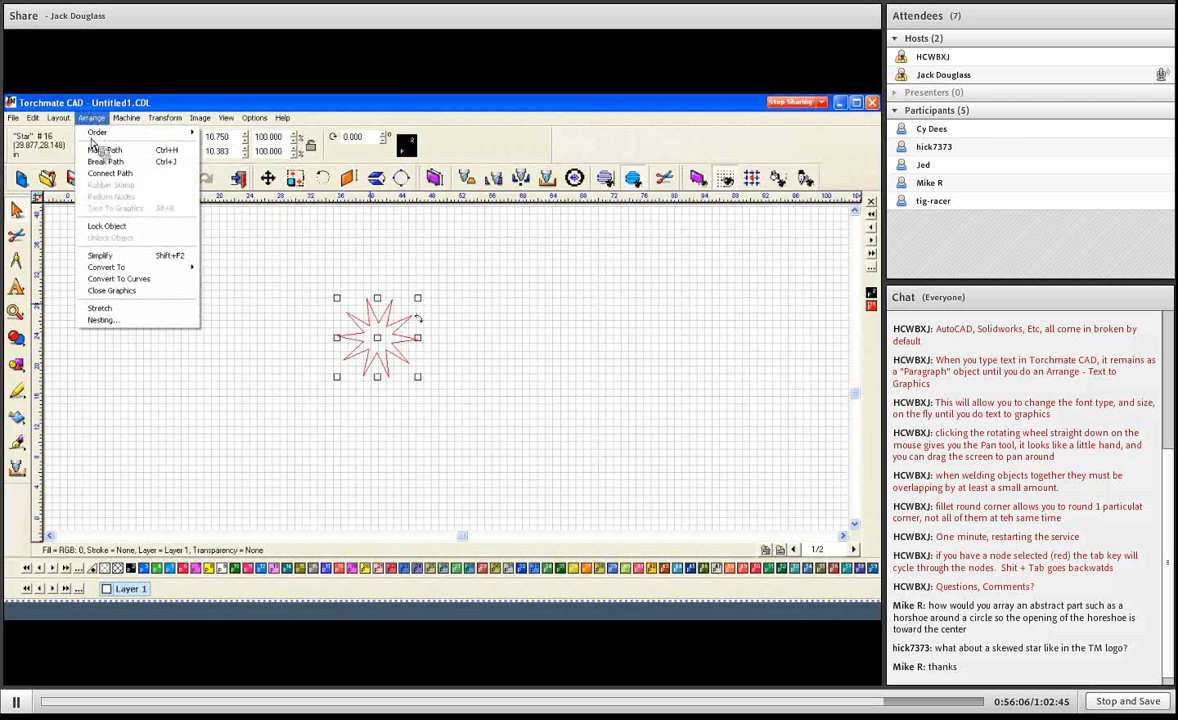
pyautogui.moveTo(126, 270)
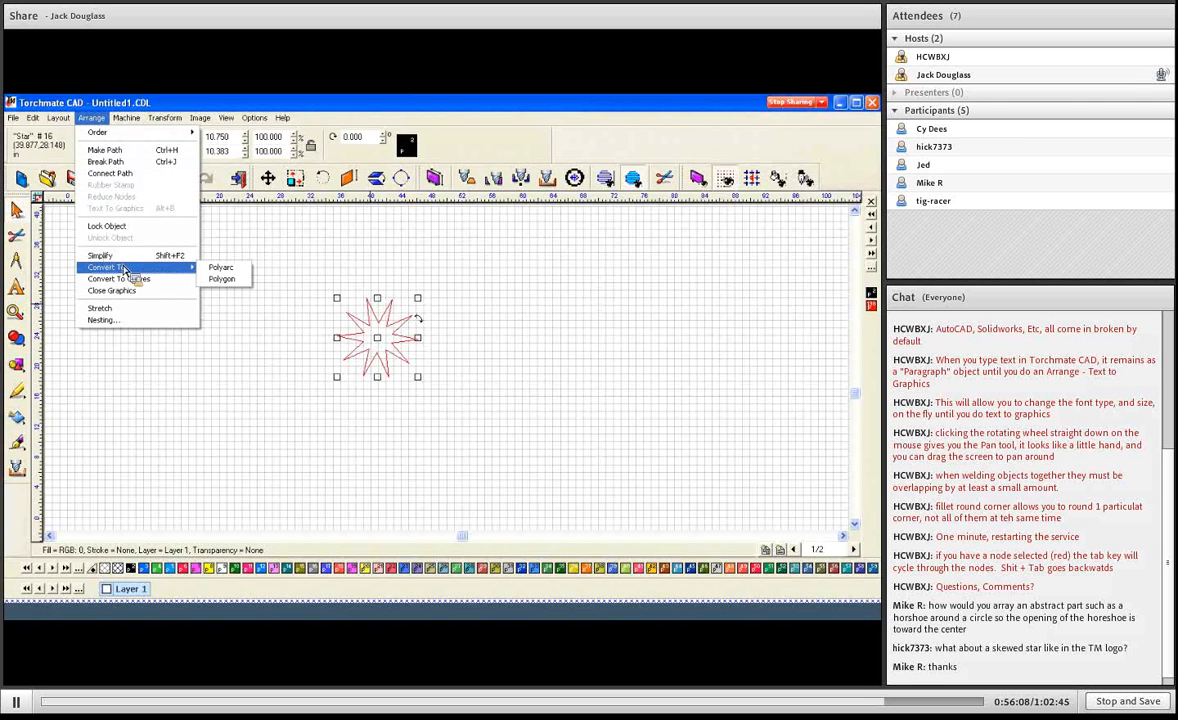
pyautogui.click(222, 279)
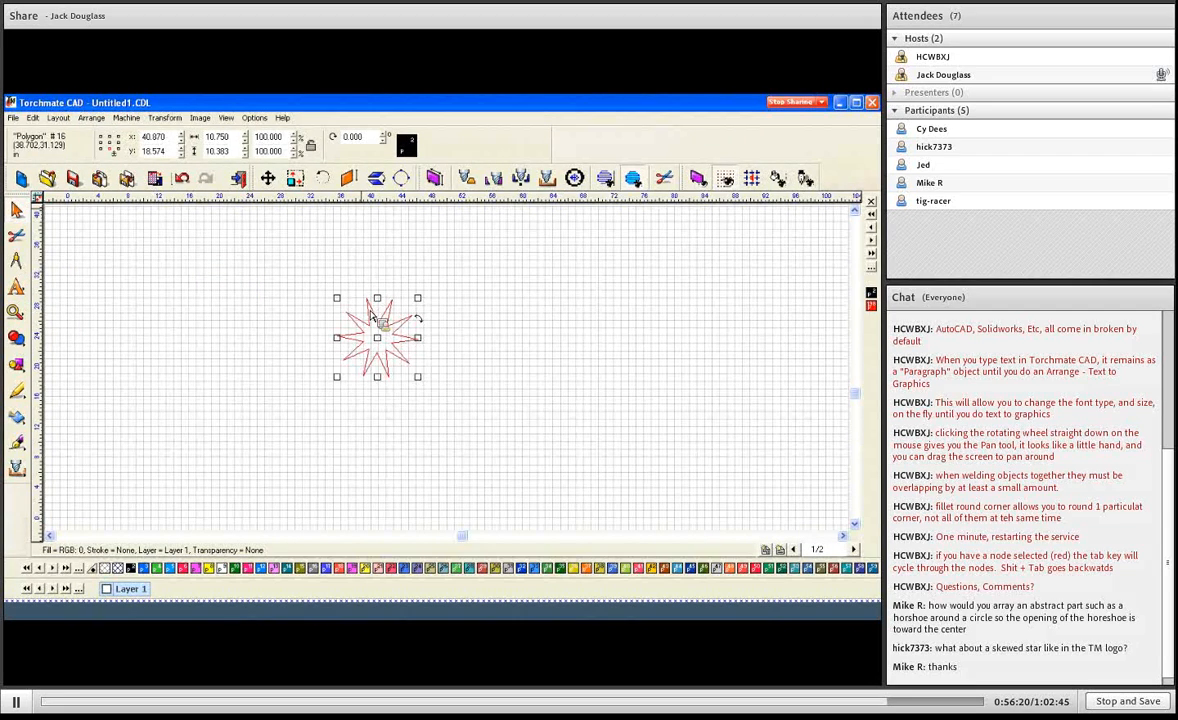
pyautogui.press('Escape')
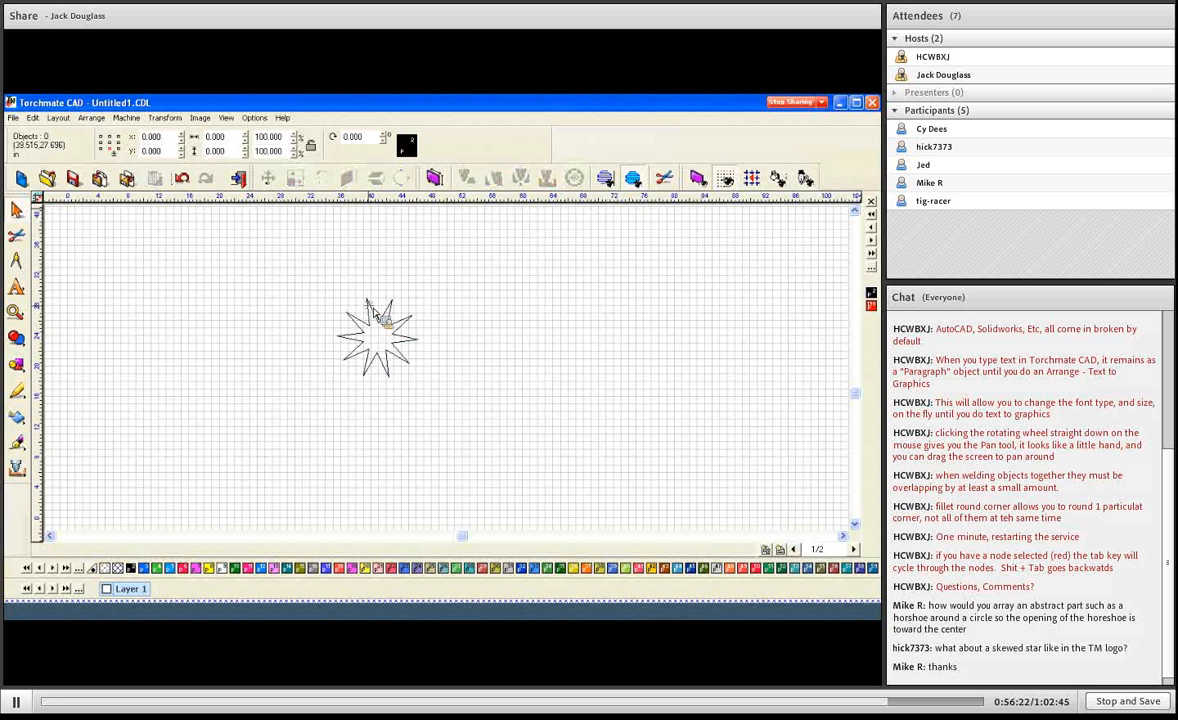
# Stretch the star's tips outward by uneven amounts, with the upper-right tip pulled furthest, and undo the node edits
pyautogui.doubleClick(372, 312)
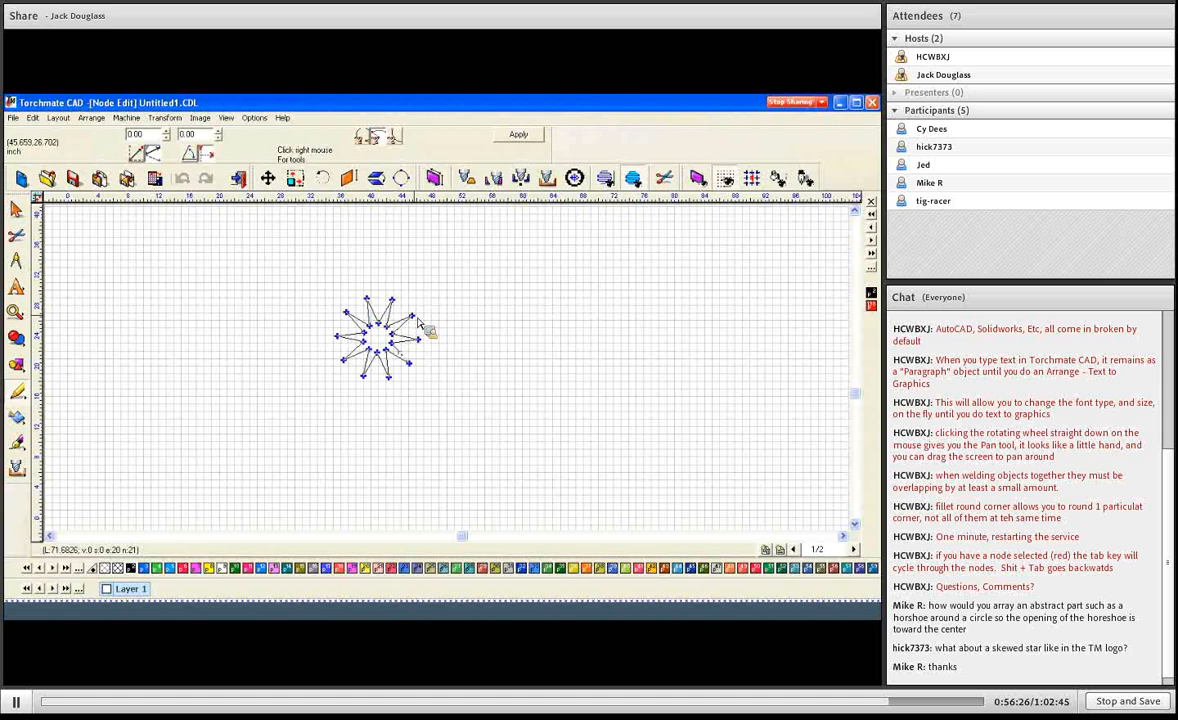
pyautogui.moveTo(418, 318); pyautogui.dragTo(535, 240)
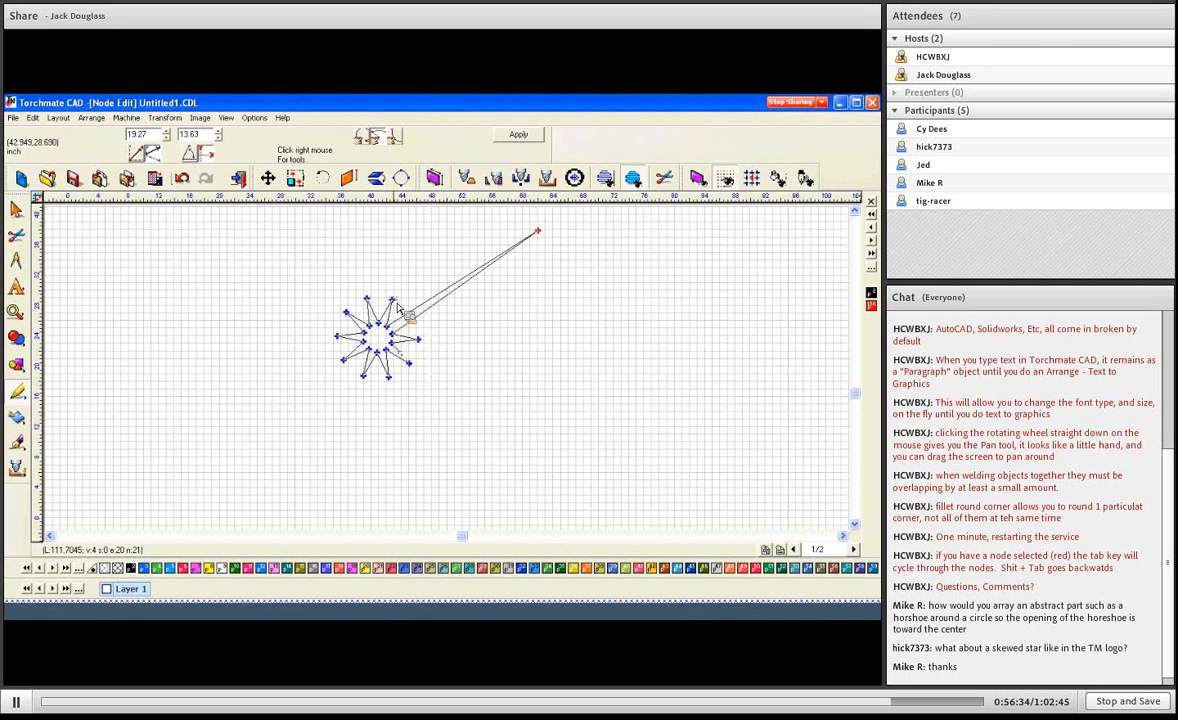
pyautogui.moveTo(393, 300); pyautogui.dragTo(333, 300)
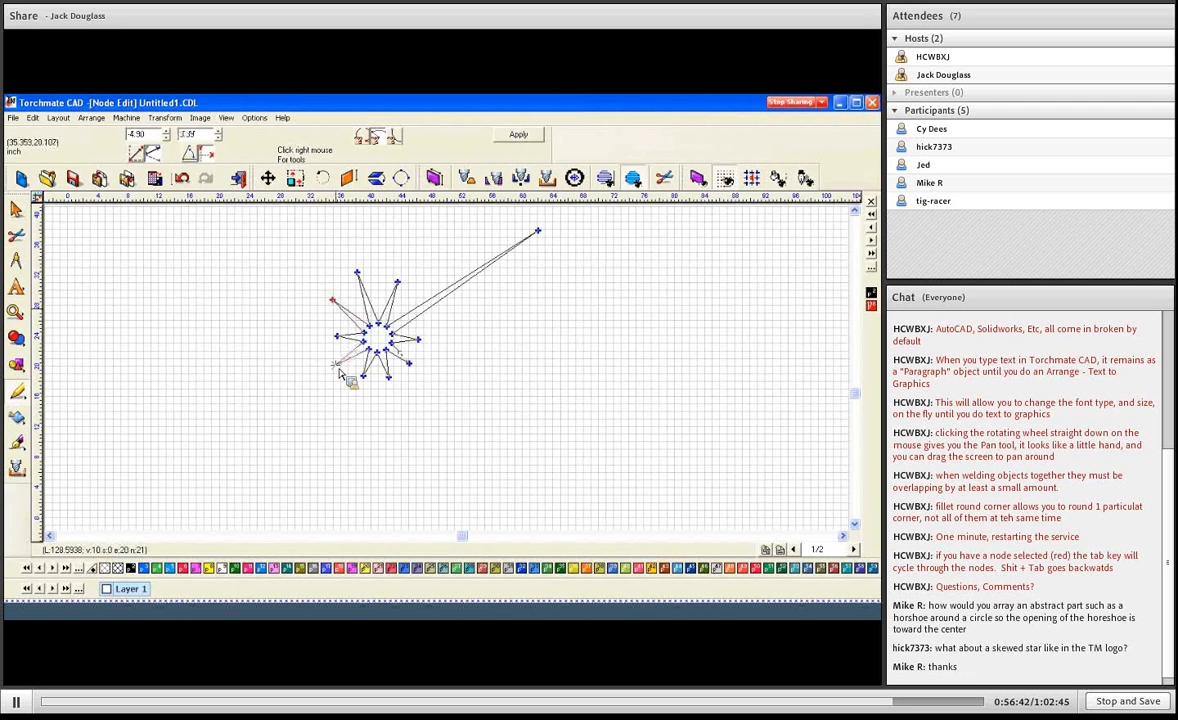
pyautogui.moveTo(339, 372); pyautogui.dragTo(396, 397)
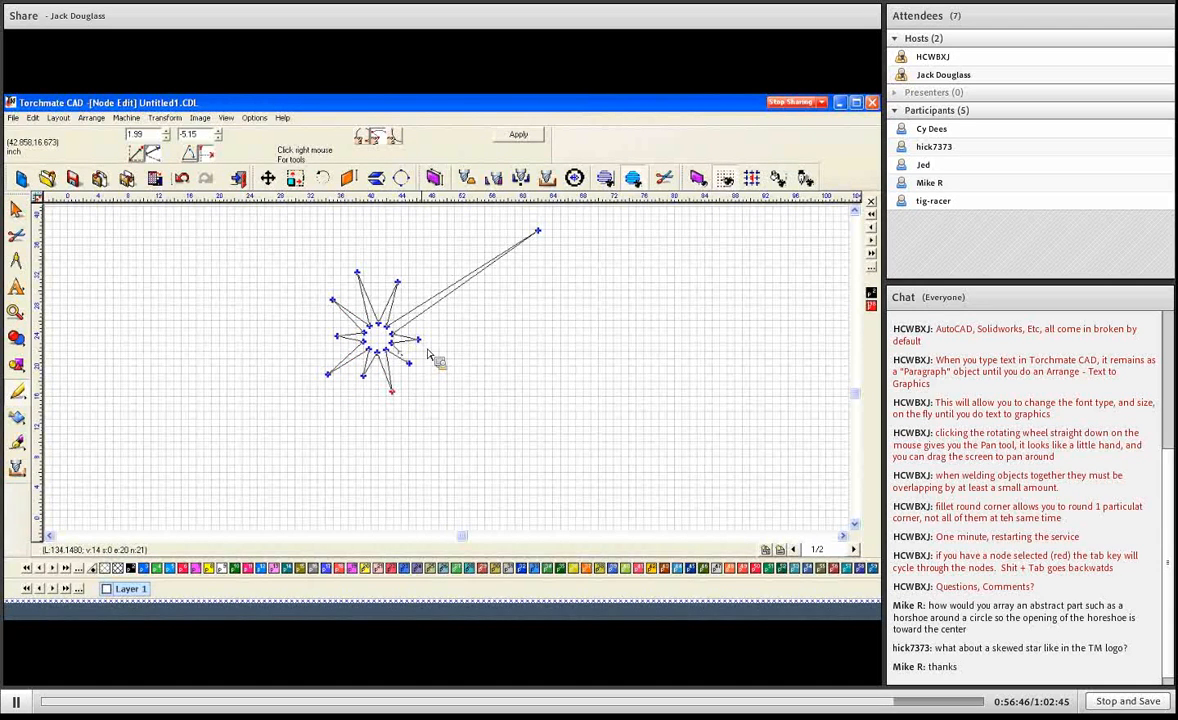
pyautogui.moveTo(418, 339); pyautogui.dragTo(452, 343)
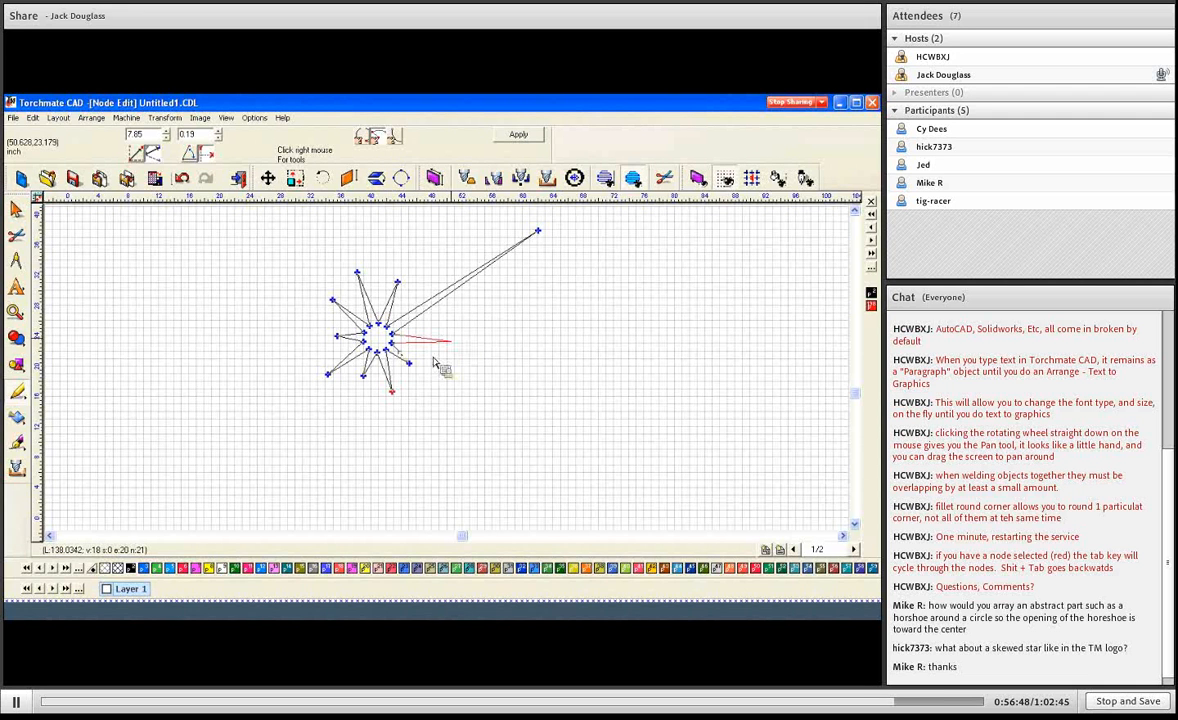
pyautogui.moveTo(426, 381); pyautogui.dragTo(429, 386)
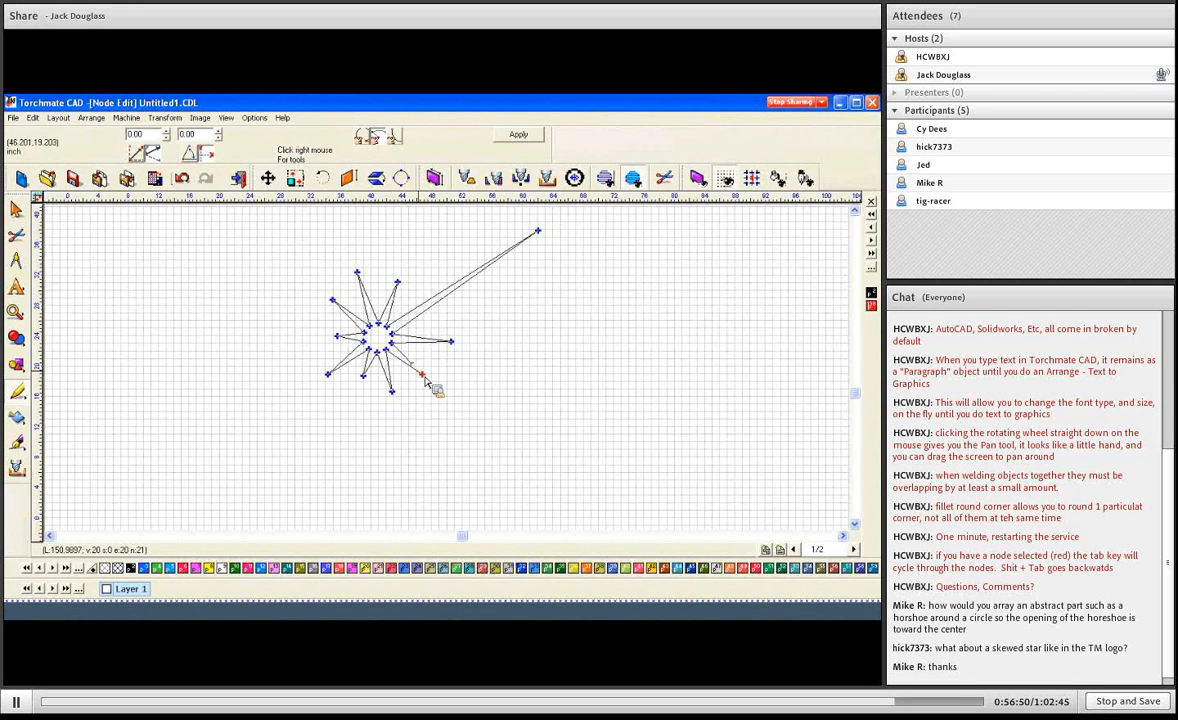
pyautogui.click(515, 139)
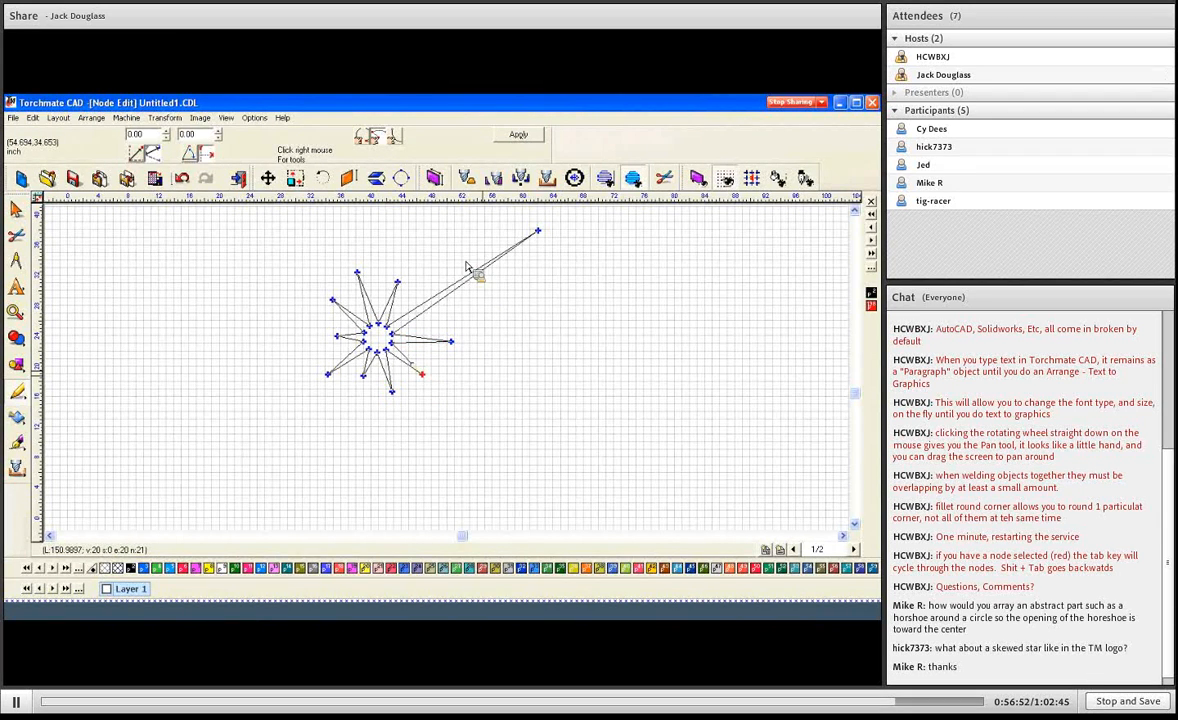
pyautogui.click(641, 369)
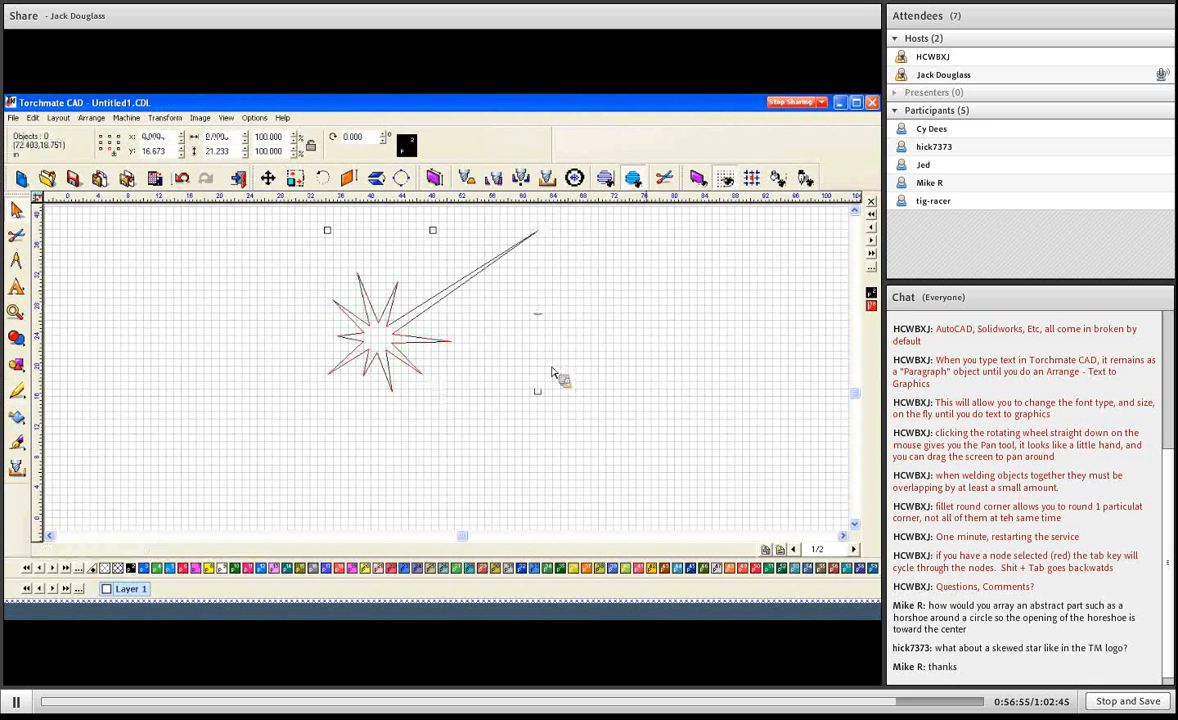
pyautogui.click(423, 347)
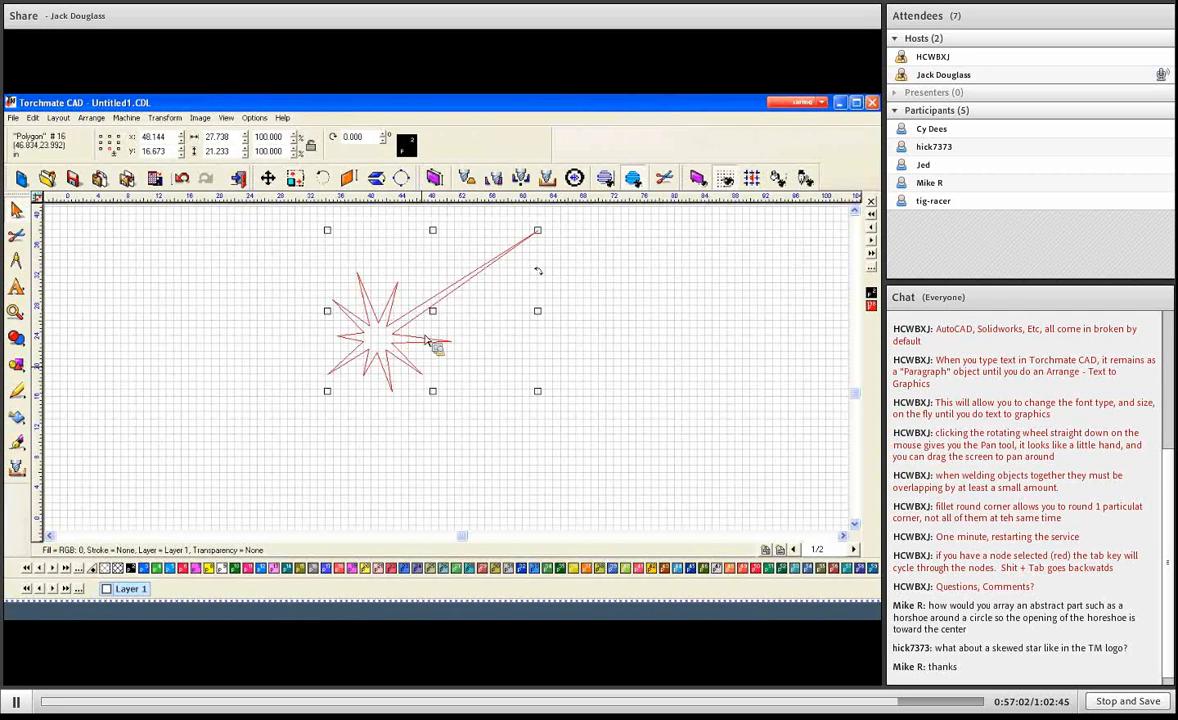
pyautogui.hotkey('ctrl', 'z')
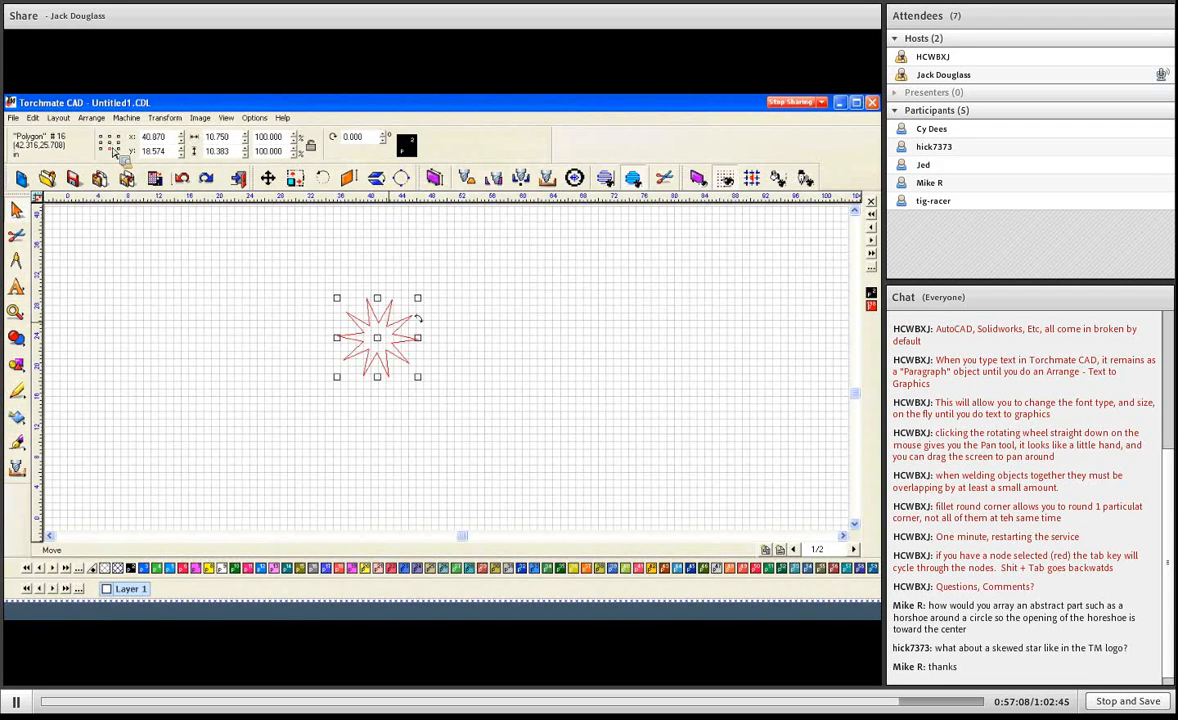
# Move the star so its centre sits at X 0, Y 0
pyautogui.doubleClick(170, 139)
pyautogui.write('0')
pyautogui.press('Tab')
pyautogui.write('0')
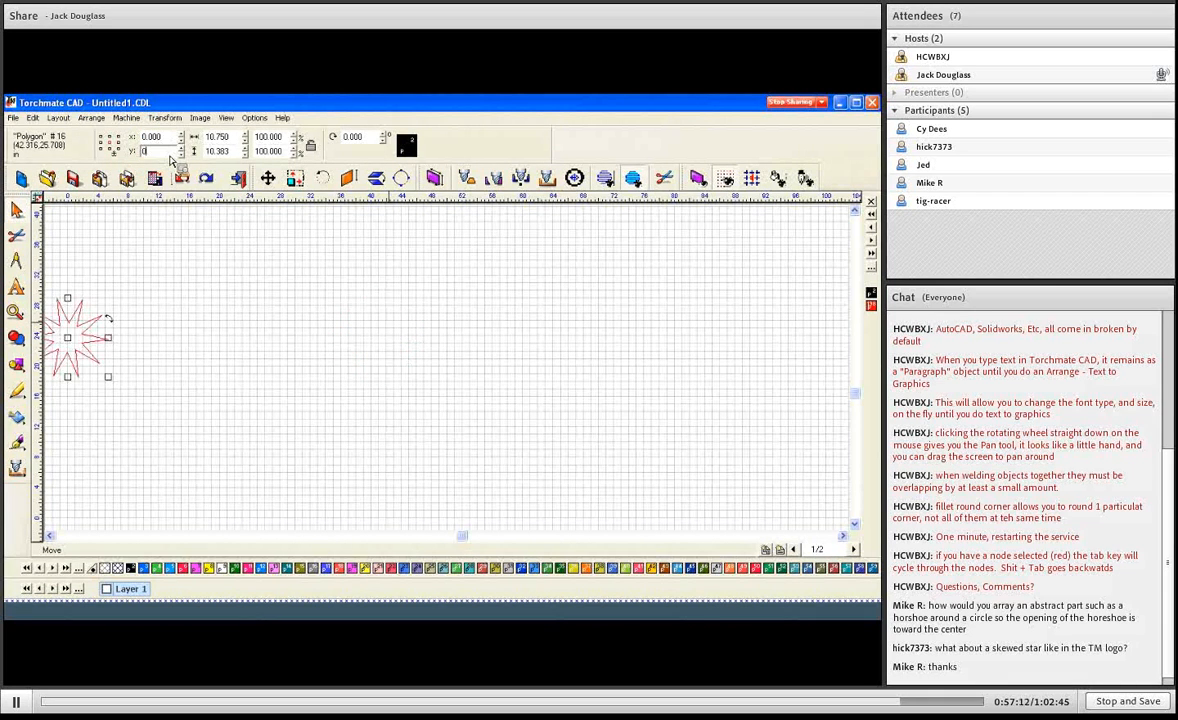
pyautogui.press('Return')
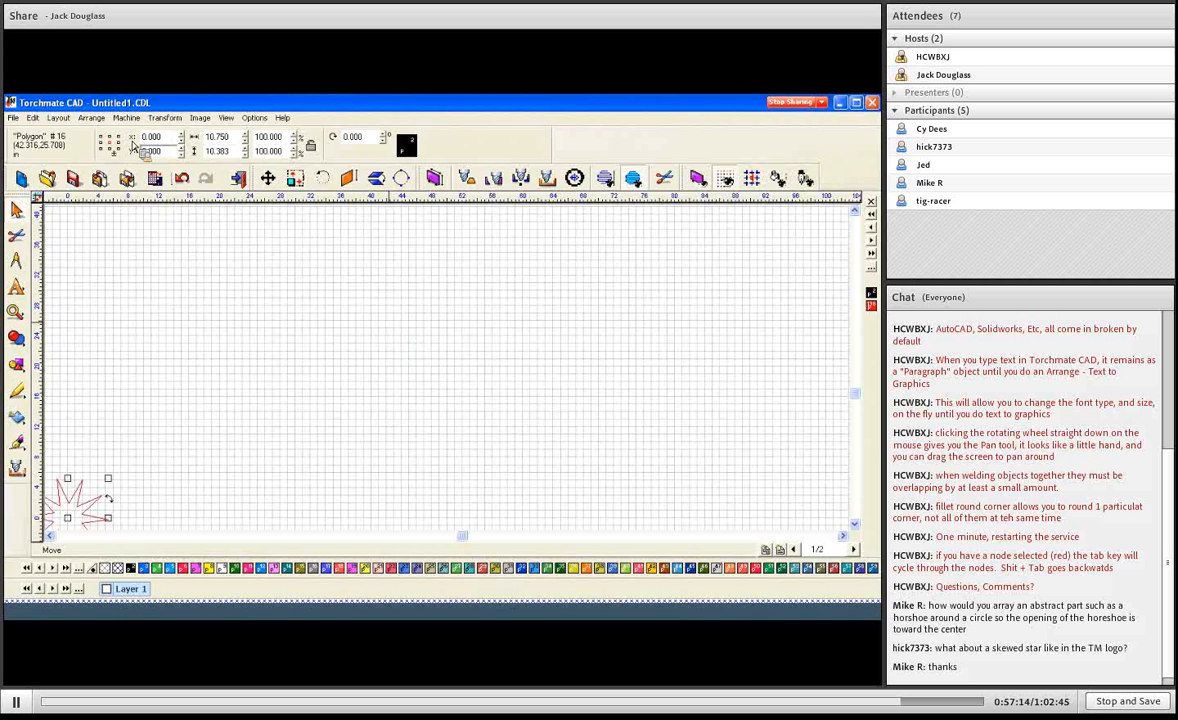
pyautogui.press('F5')
pyautogui.scroll(-2, 106, 140)
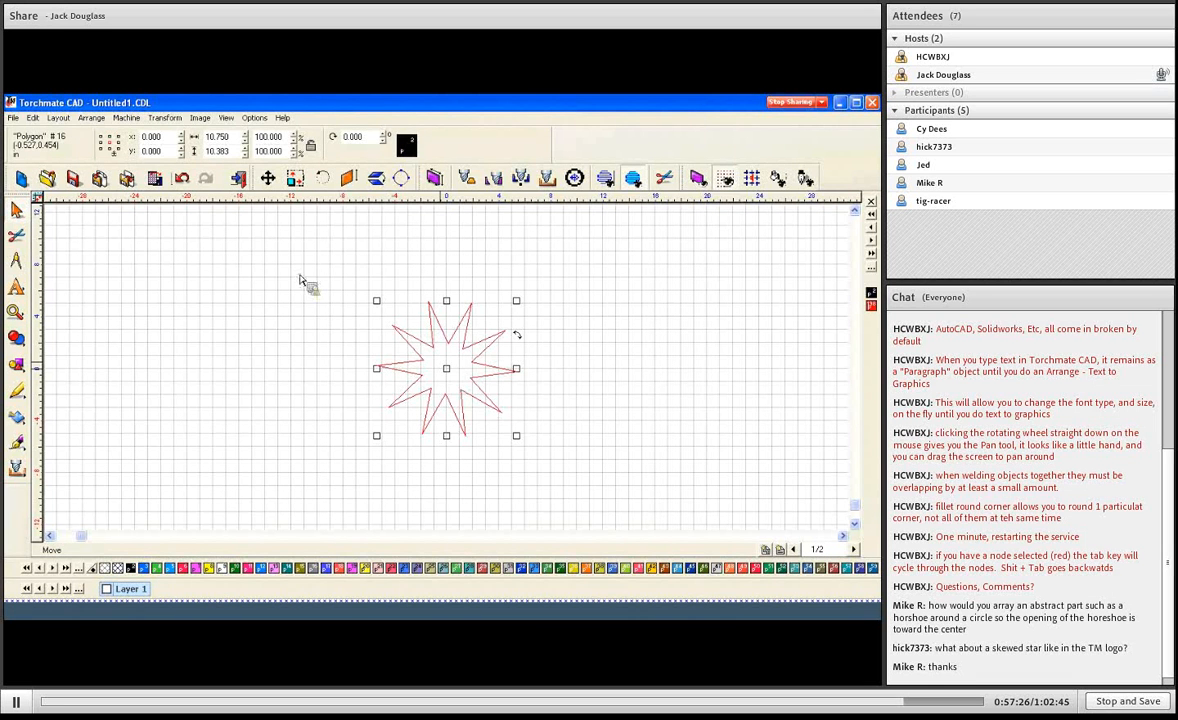
# Check the star's coordinates from its upper-right corner and centre reference points, leaving its position as is
pyautogui.click(118, 147)
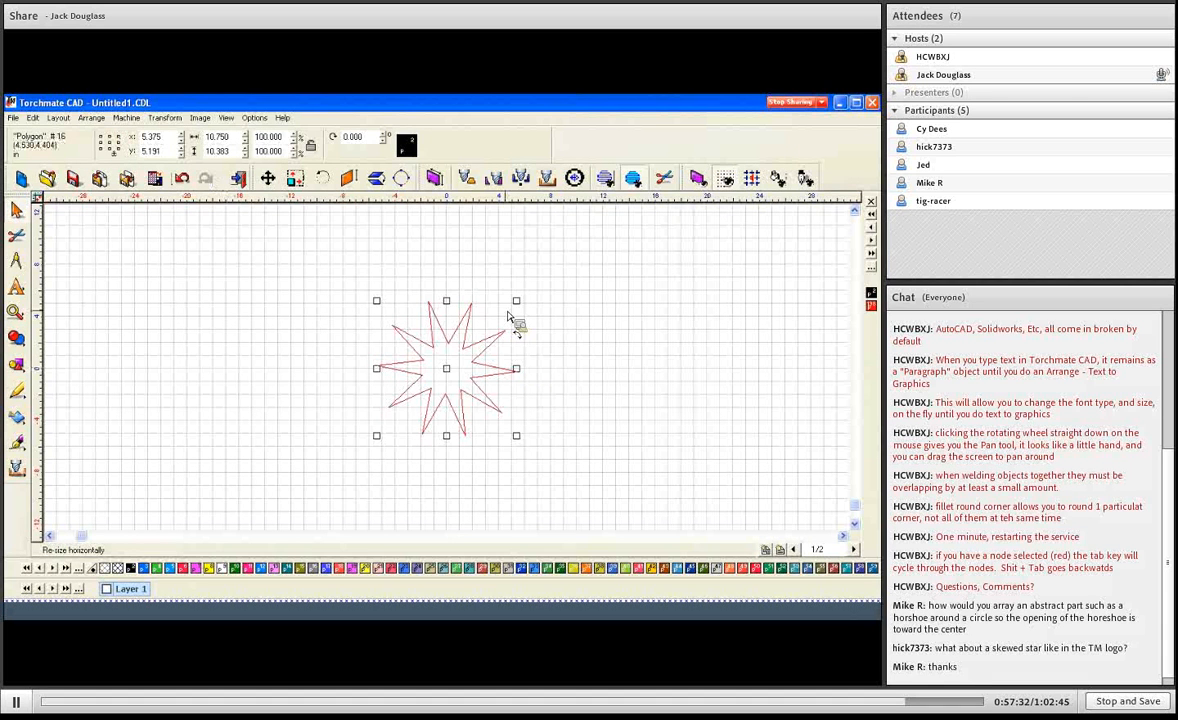
pyautogui.click(113, 146)
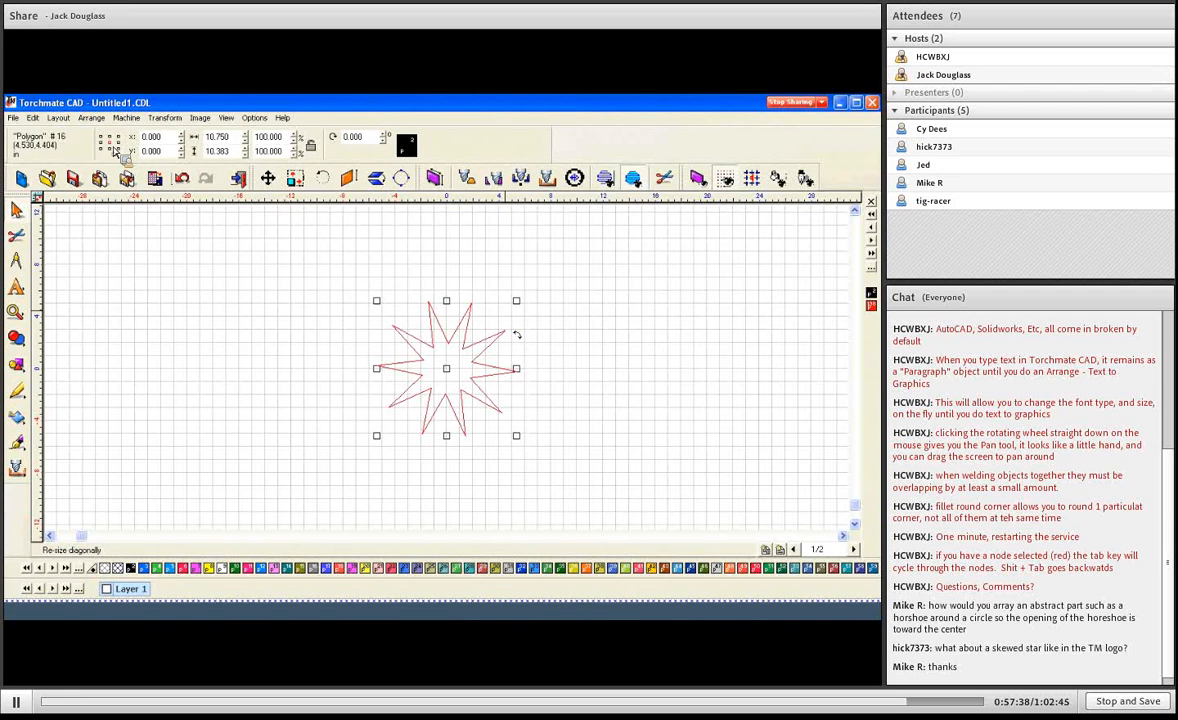
pyautogui.click(449, 378)
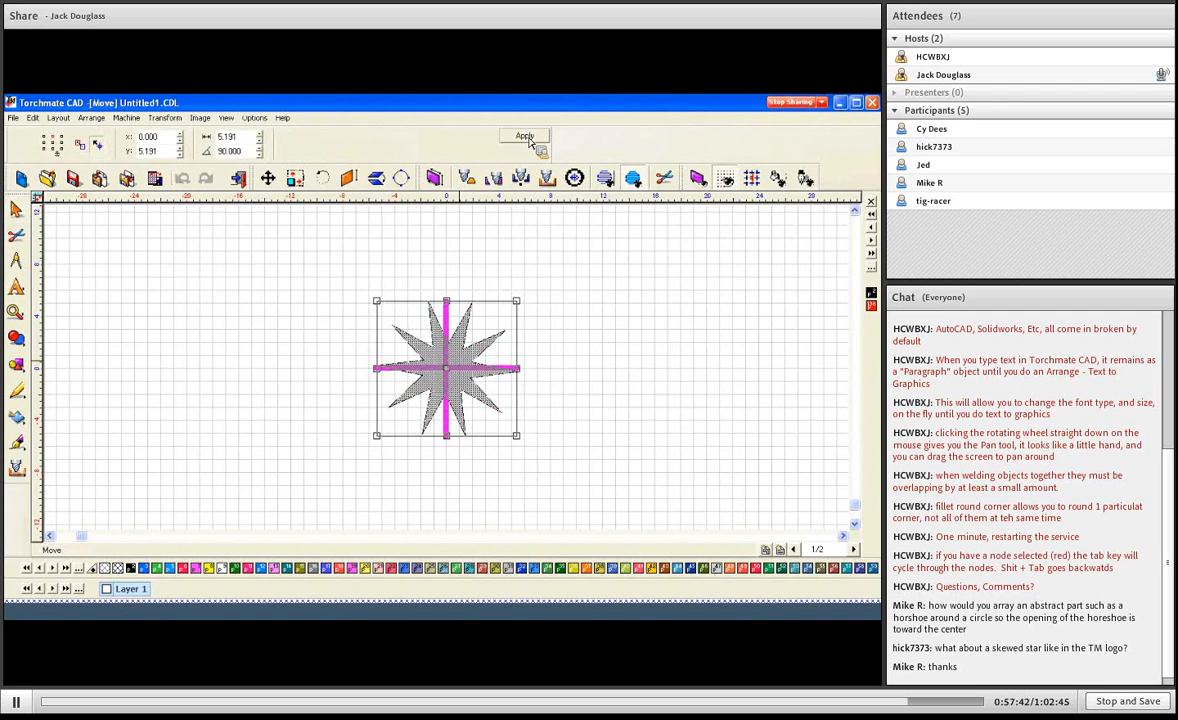
pyautogui.click(524, 136)
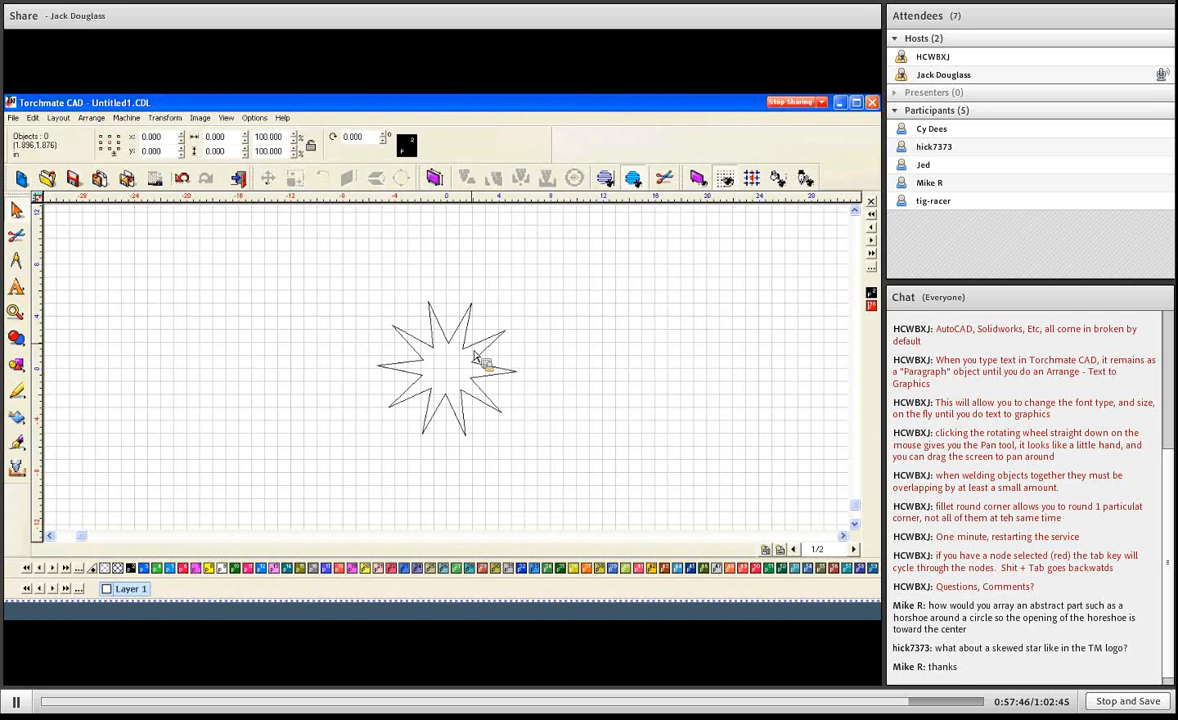
pyautogui.click(425, 350)
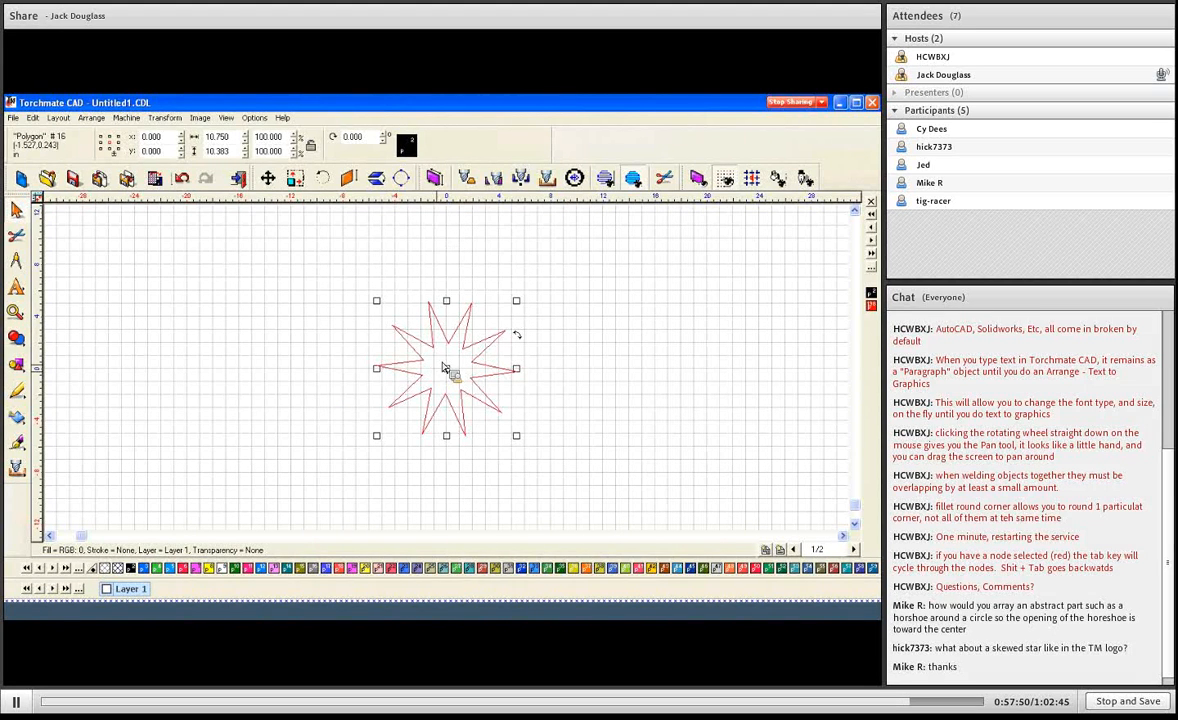
pyautogui.click(328, 377)
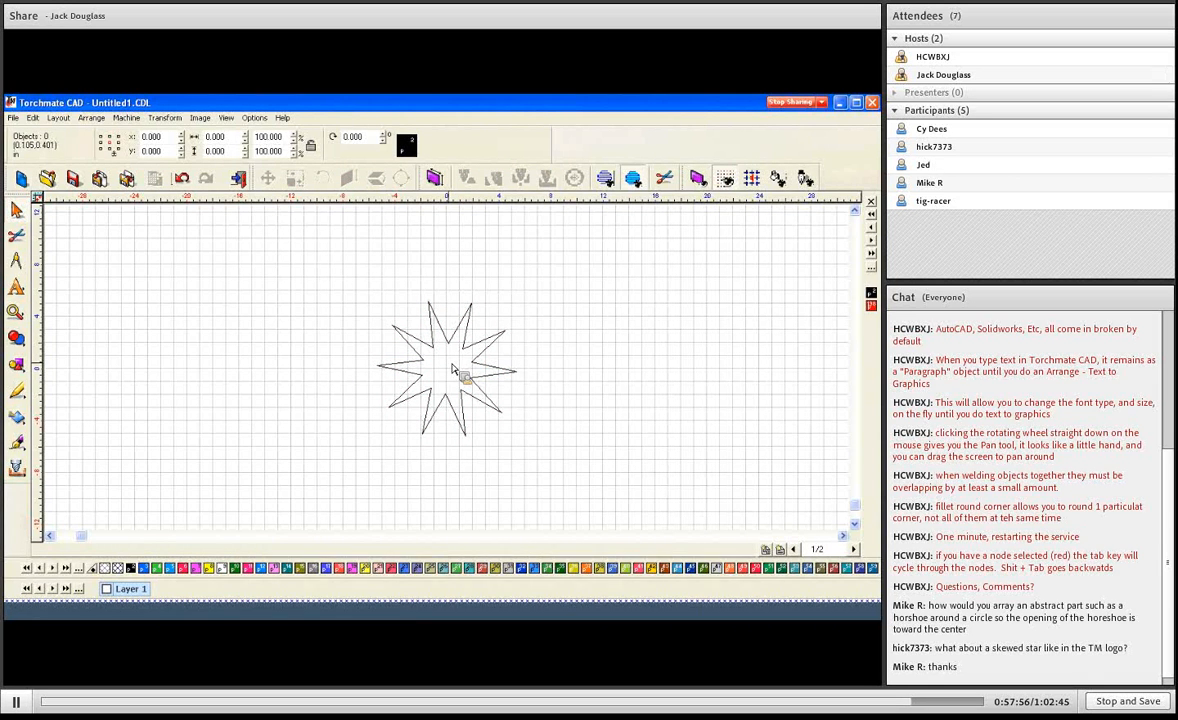
# Try to pull the star's upper-right tip node outward
pyautogui.doubleClick(508, 343)
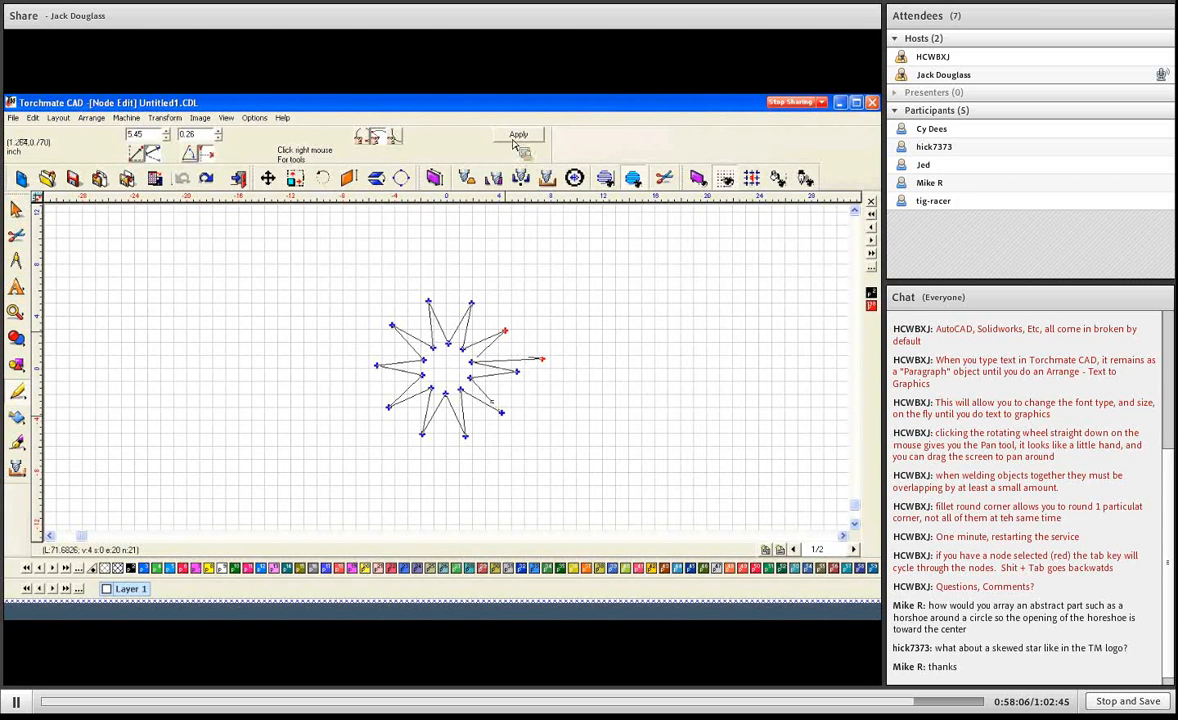
pyautogui.press('space')
pyautogui.click(558, 368)
# Start an angled guide defined by one point and an angle, with its point at X 0, Y 0
pyautogui.doubleClick(550, 363)
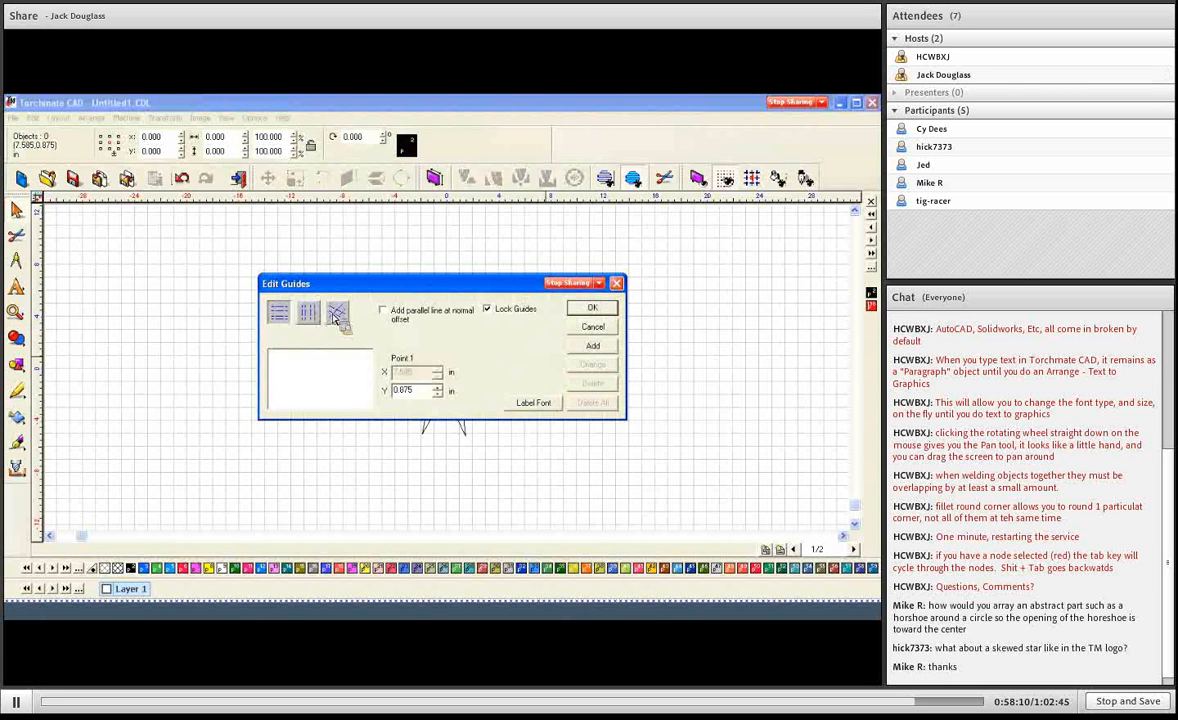
pyautogui.click(336, 315)
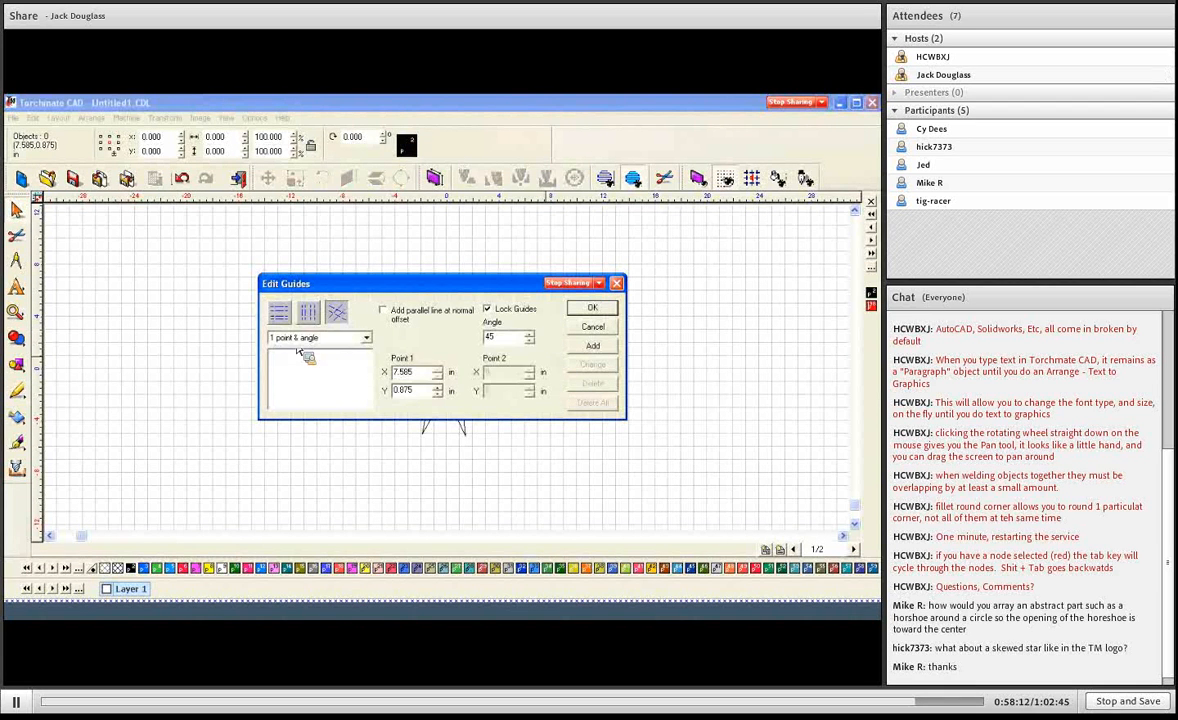
pyautogui.click(367, 341)
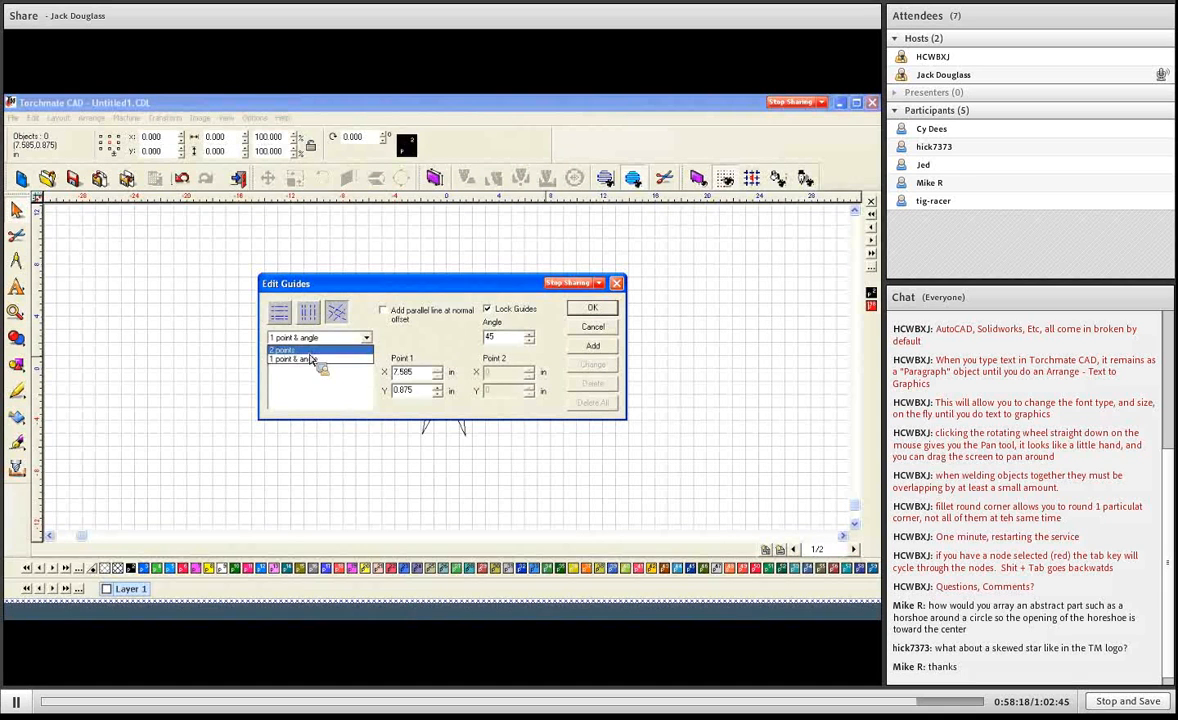
pyautogui.click(310, 358)
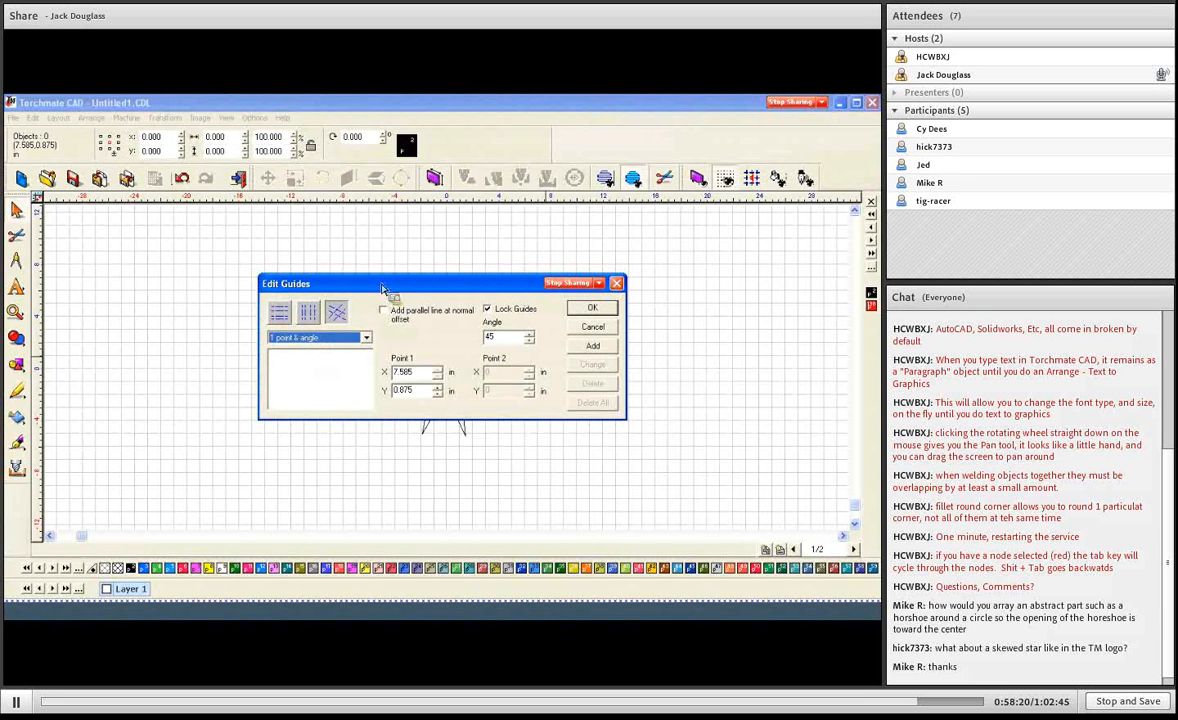
pyautogui.moveTo(432, 283); pyautogui.dragTo(449, 380)
pyautogui.doubleClick(426, 481)
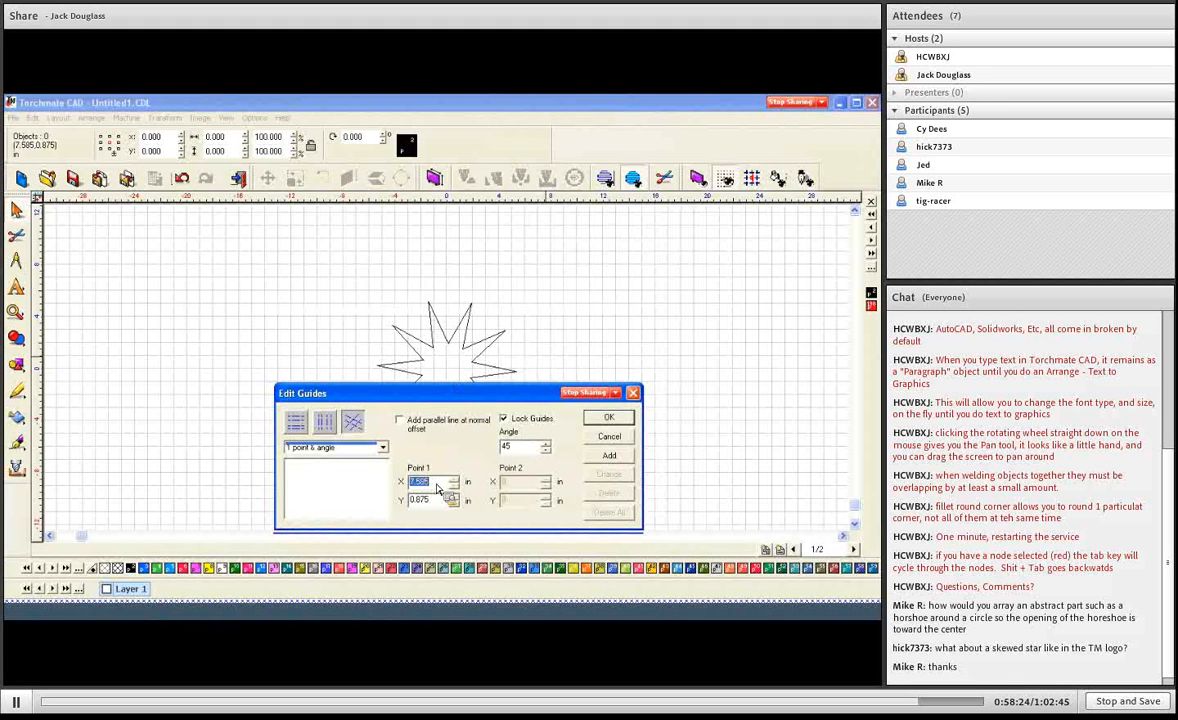
pyautogui.write('0')
pyautogui.press('Tab')
pyautogui.write('0')
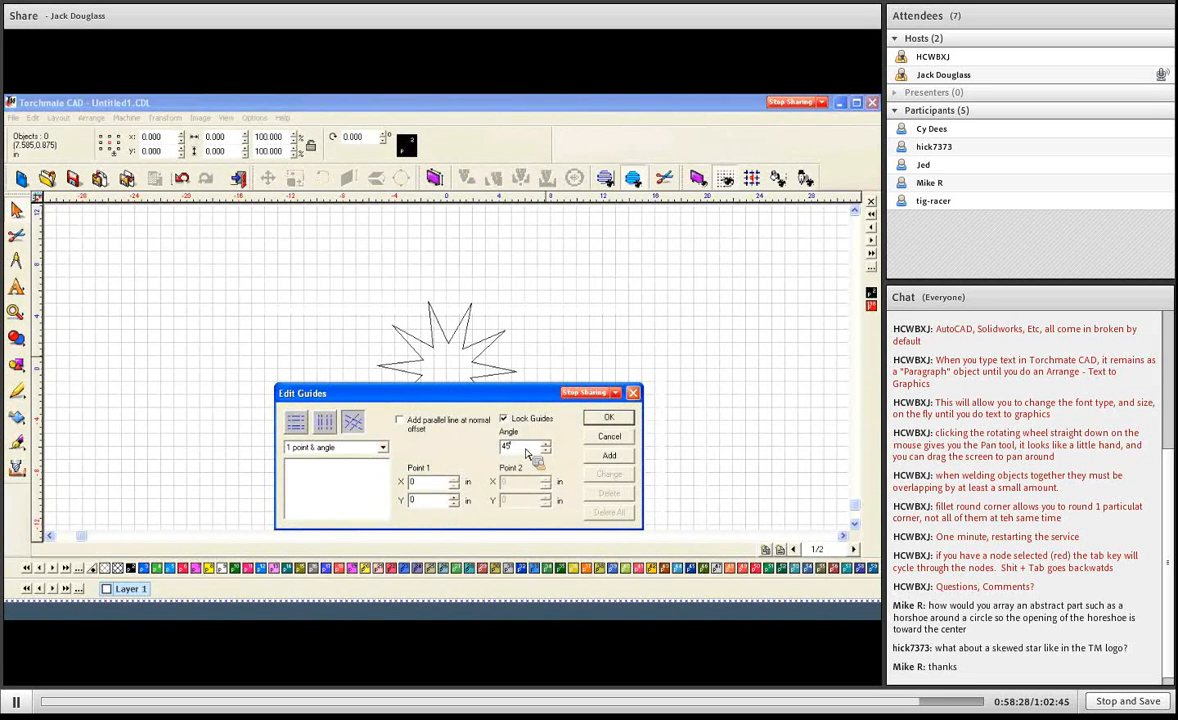
# Try adding a 36-degree guide through the star's centre, and discard the guide edits
pyautogui.moveTo(478, 393); pyautogui.dragTo(487, 443)
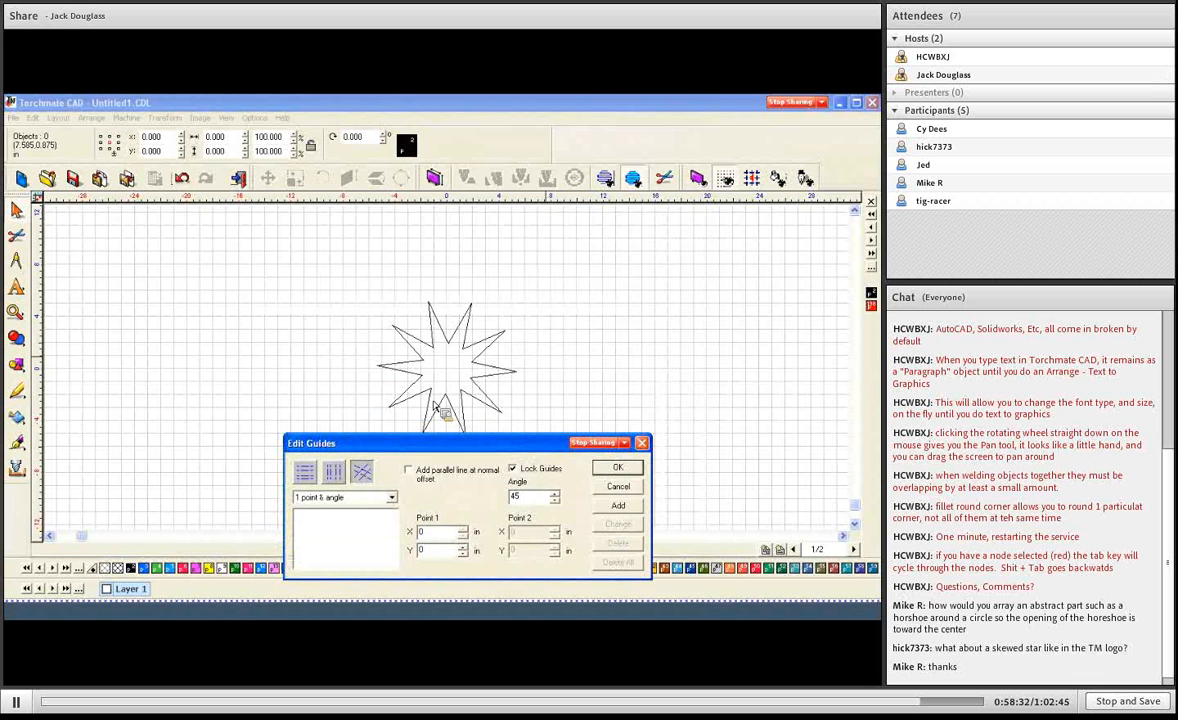
pyautogui.moveTo(486, 443); pyautogui.dragTo(486, 391)
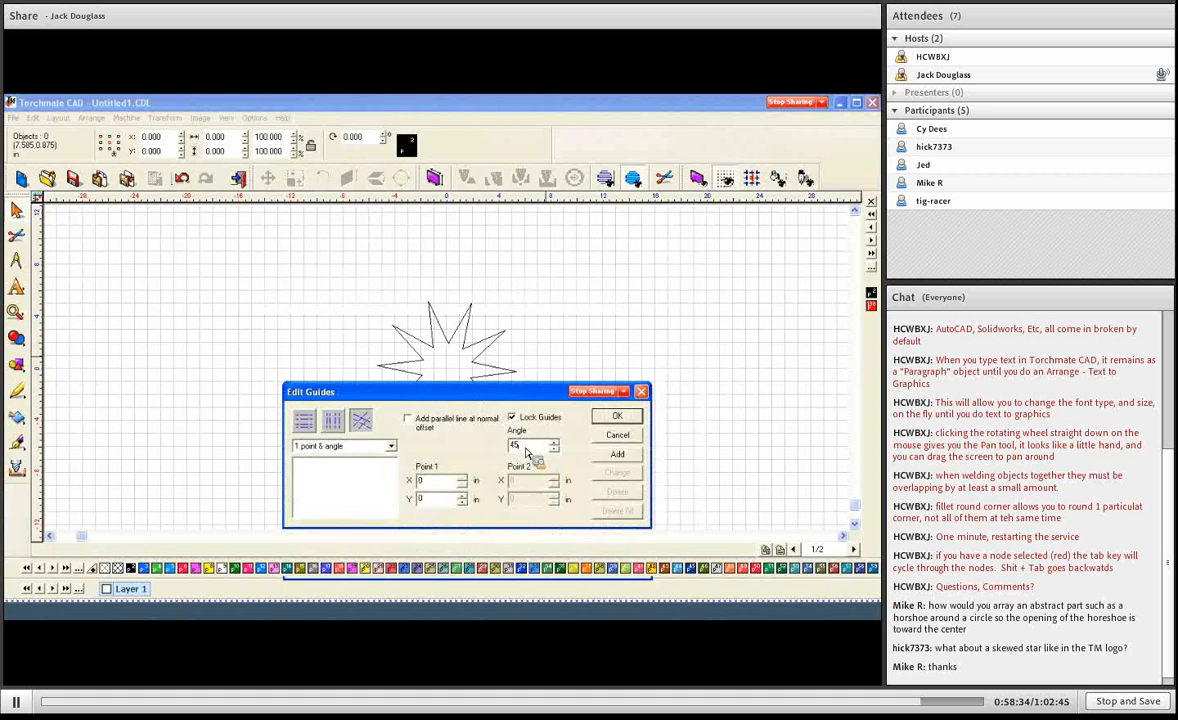
pyautogui.doubleClick(527, 450)
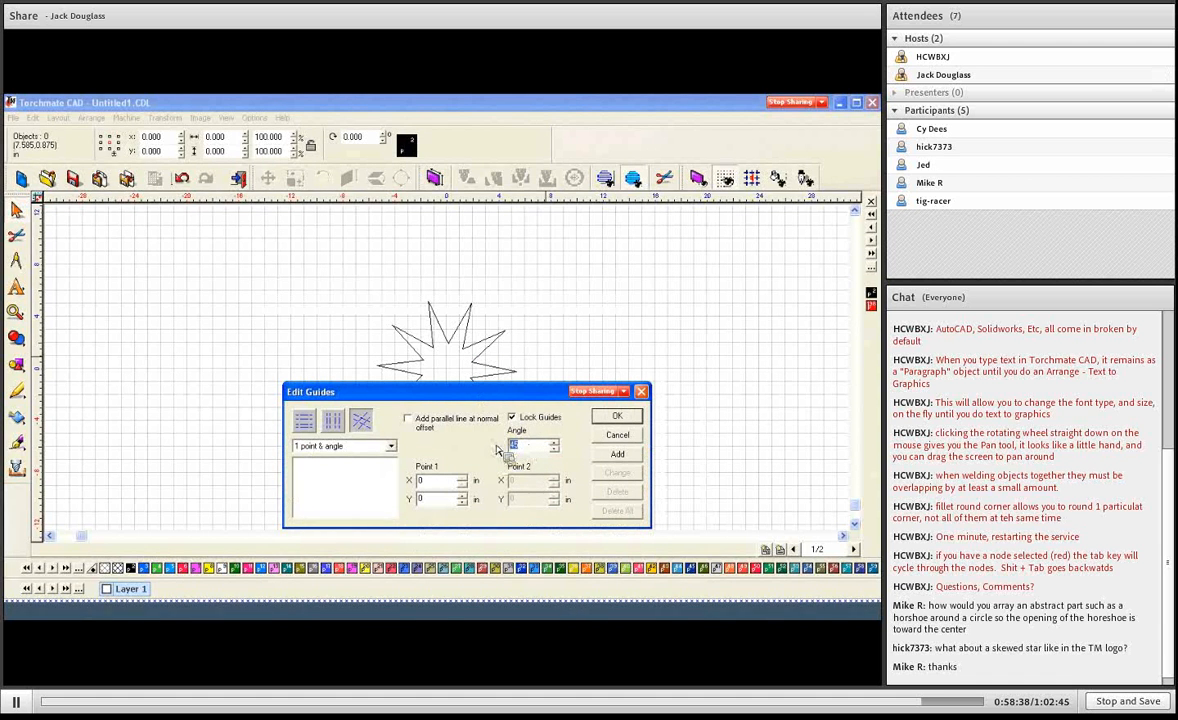
pyautogui.write('36')
pyautogui.click(618, 454)
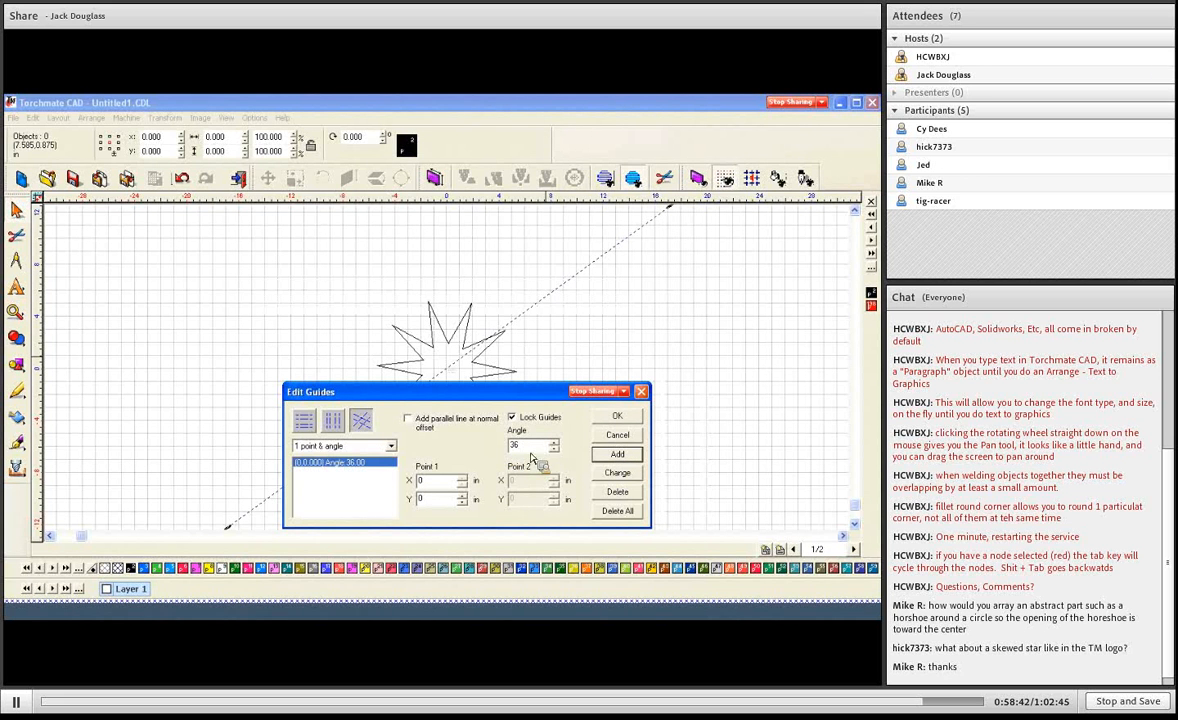
pyautogui.click(618, 455)
pyautogui.press('Escape')
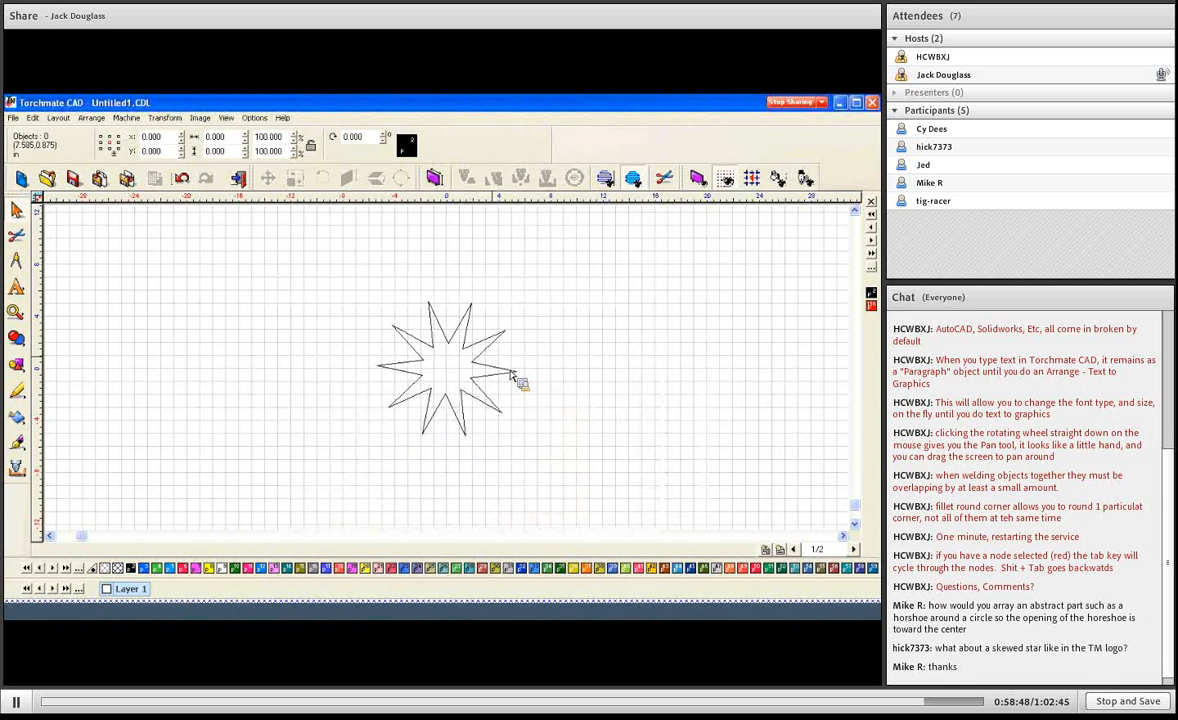
# Remove the existing star and draw a new ten-point star near the origin, about 5.1 in outer and 2 in inner radius
pyautogui.hotkey('ctrl', 'z')
pyautogui.click(17, 362)
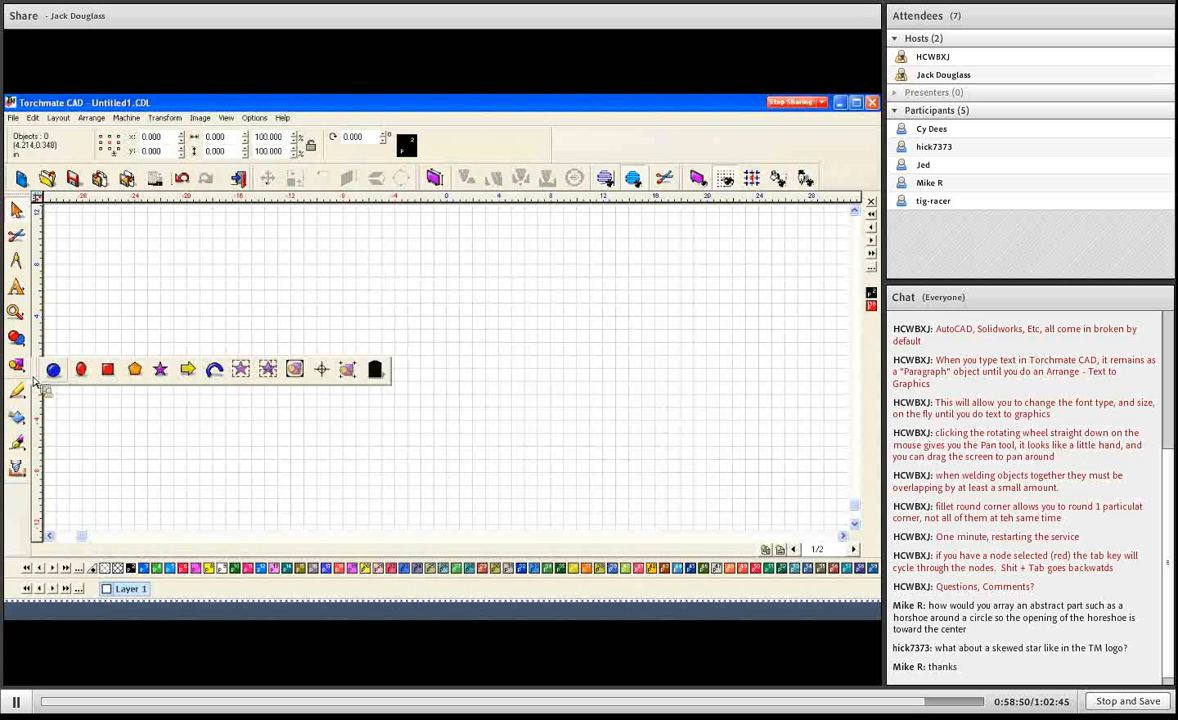
pyautogui.click(160, 369)
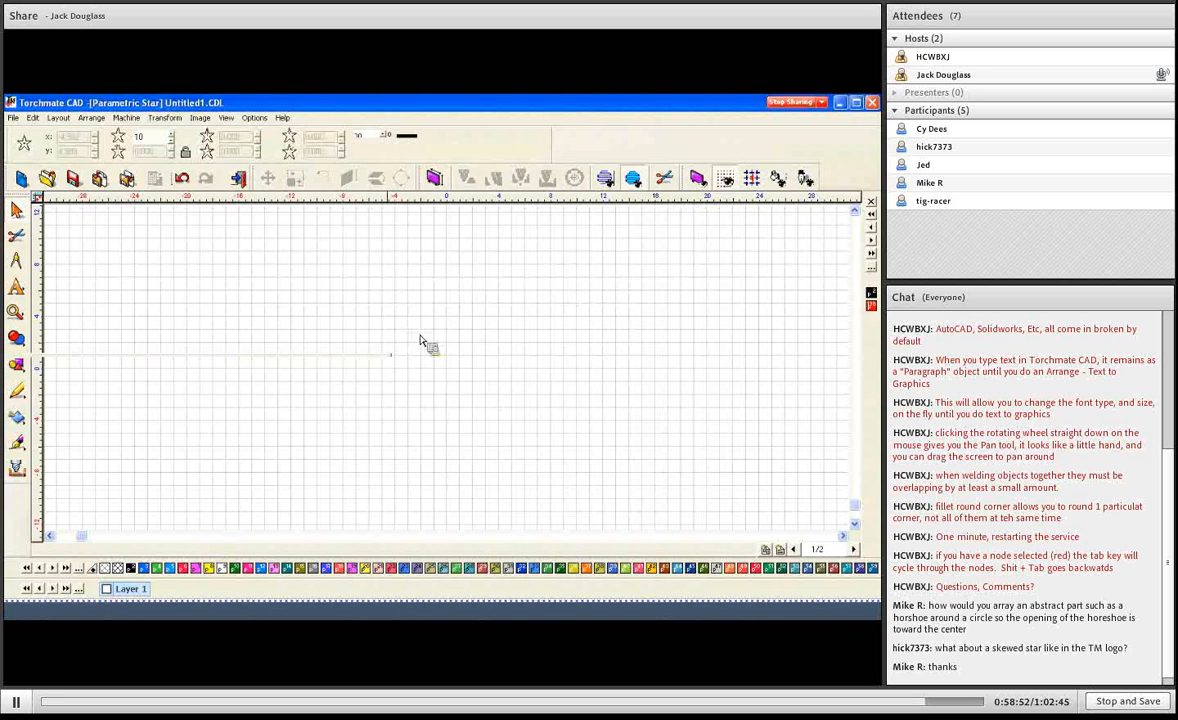
pyautogui.moveTo(437, 352); pyautogui.dragTo(381, 316)
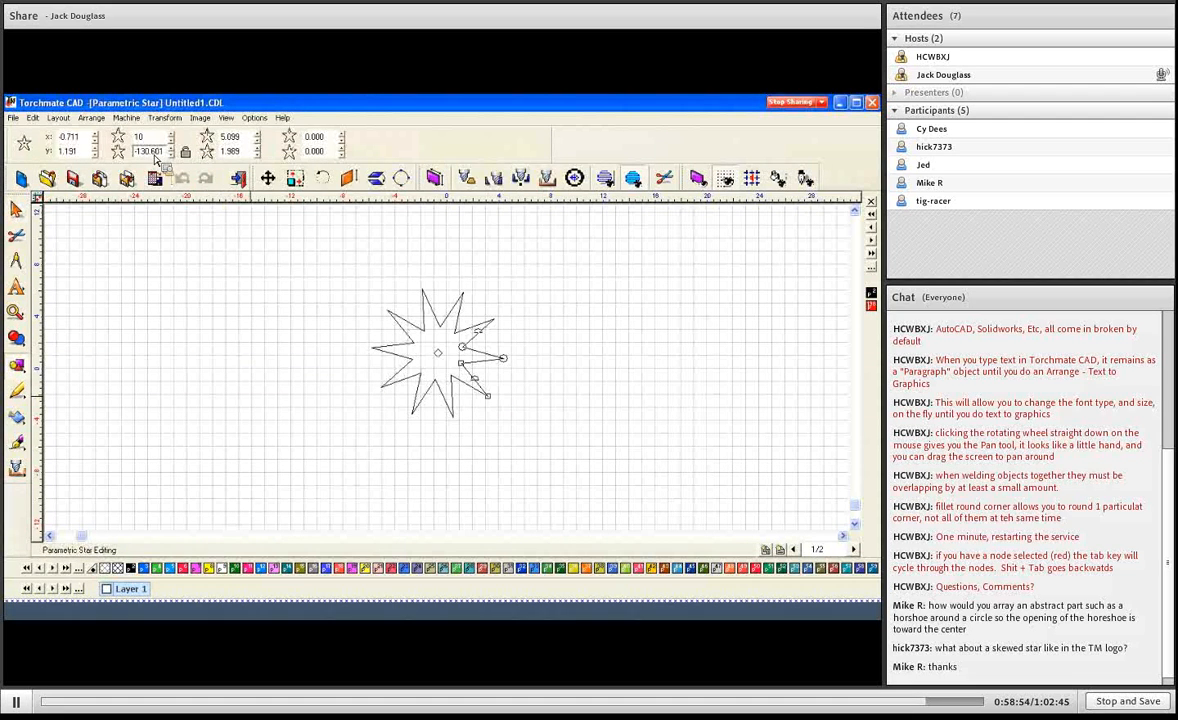
# Set the new star's rotation angle to 0 and its centre to X 0, Y 0
pyautogui.doubleClick(160, 151)
pyautogui.write('0')
pyautogui.press('Return')
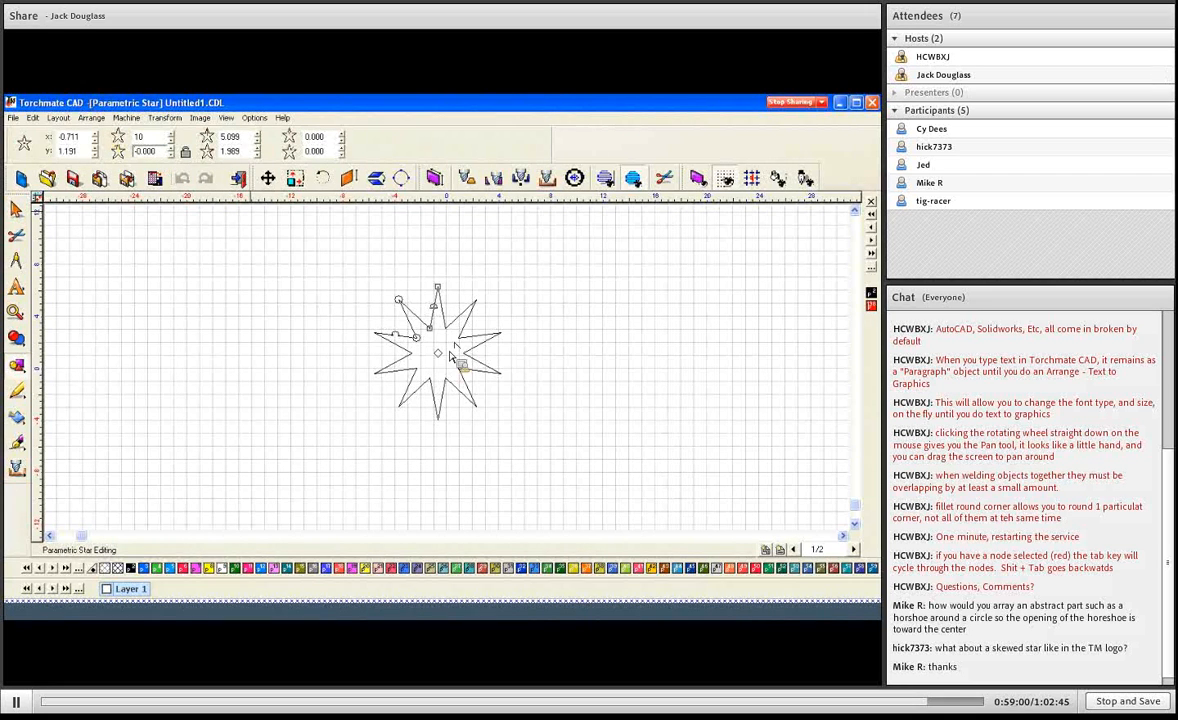
pyautogui.click(84, 141)
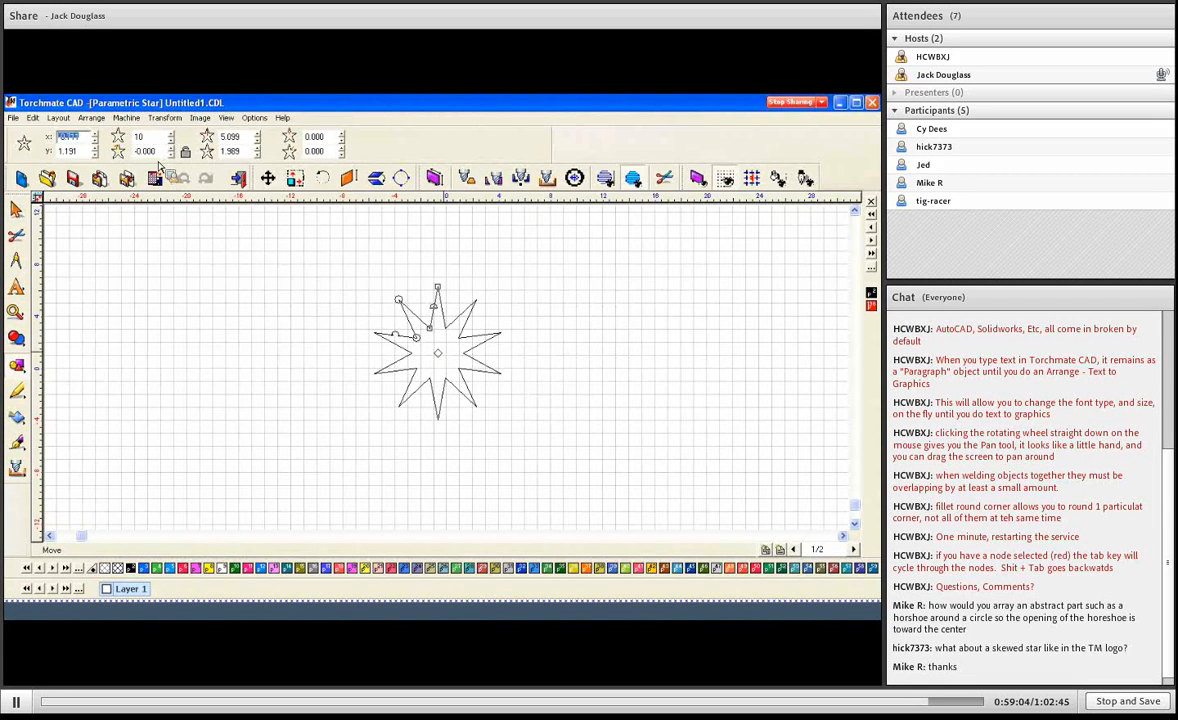
pyautogui.write('0')
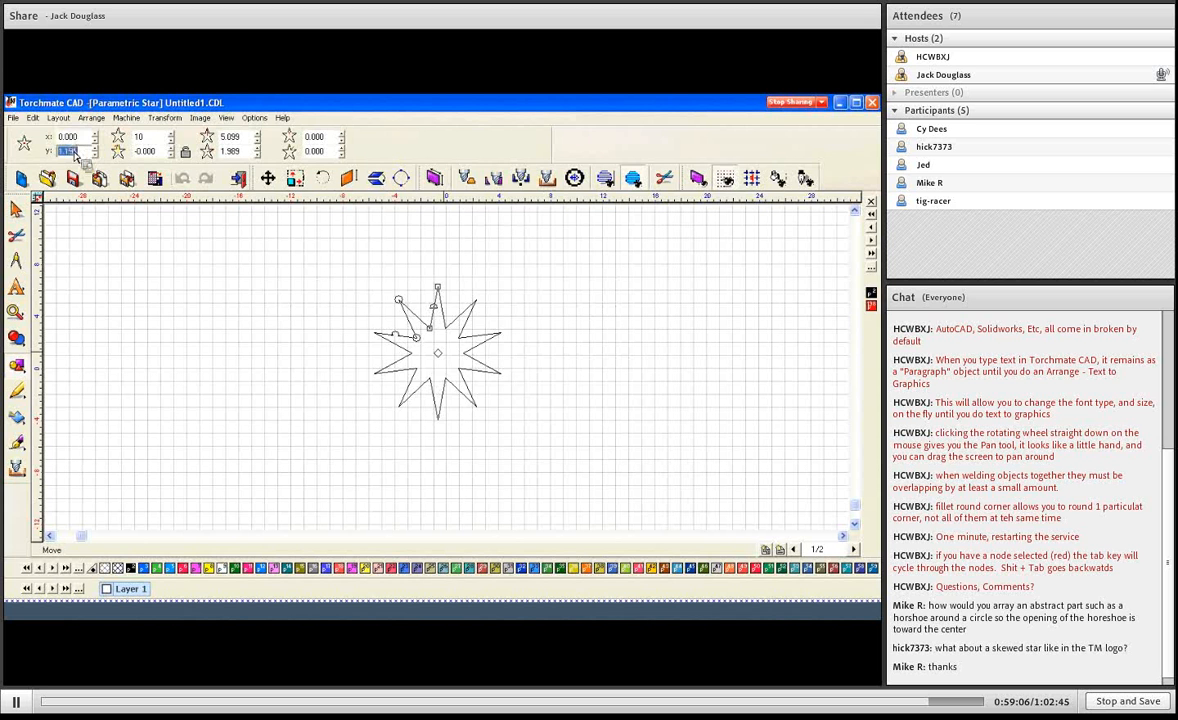
pyautogui.press('Tab')
pyautogui.write('0')
pyautogui.press('Return')
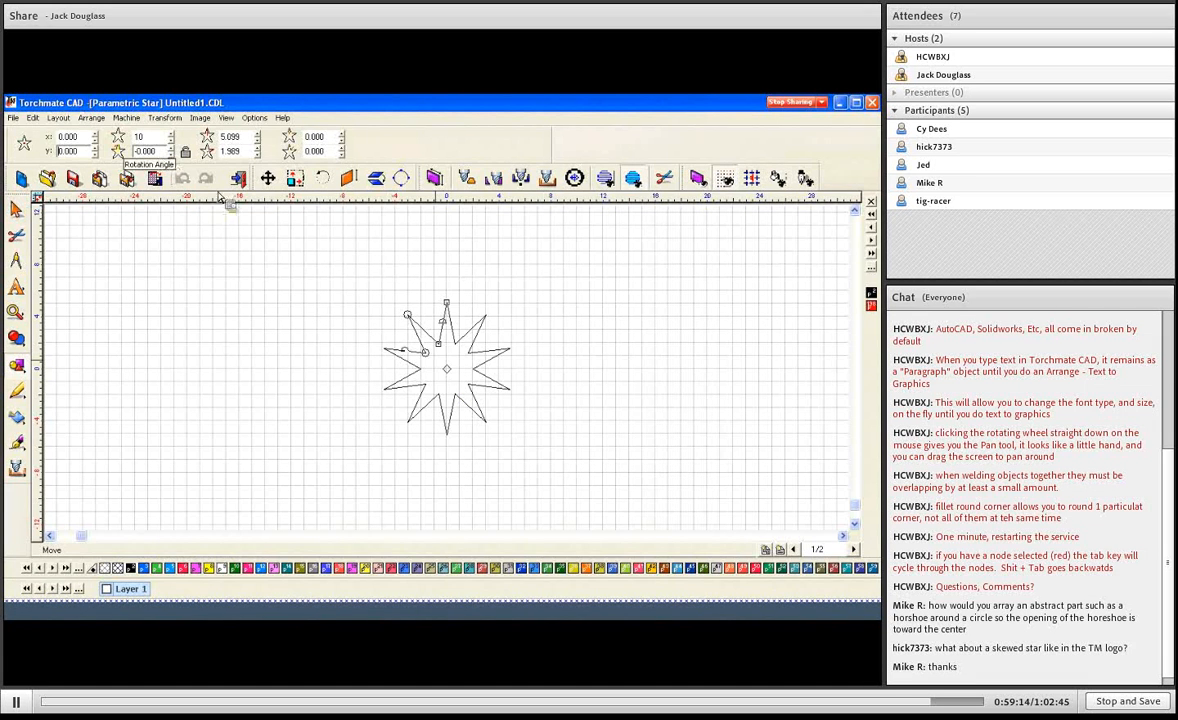
pyautogui.click(345, 265)
pyautogui.click(460, 343)
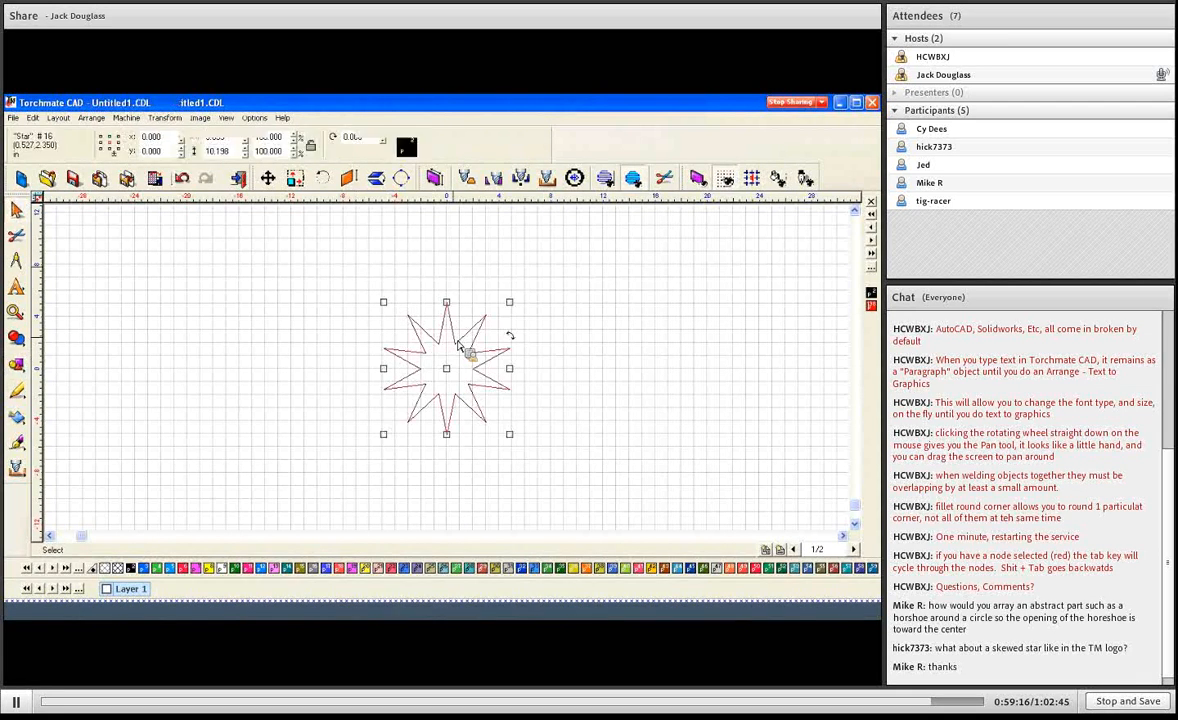
# Add an angled guide through X 0, Y 0 at 36 degrees
pyautogui.doubleClick(356, 336)
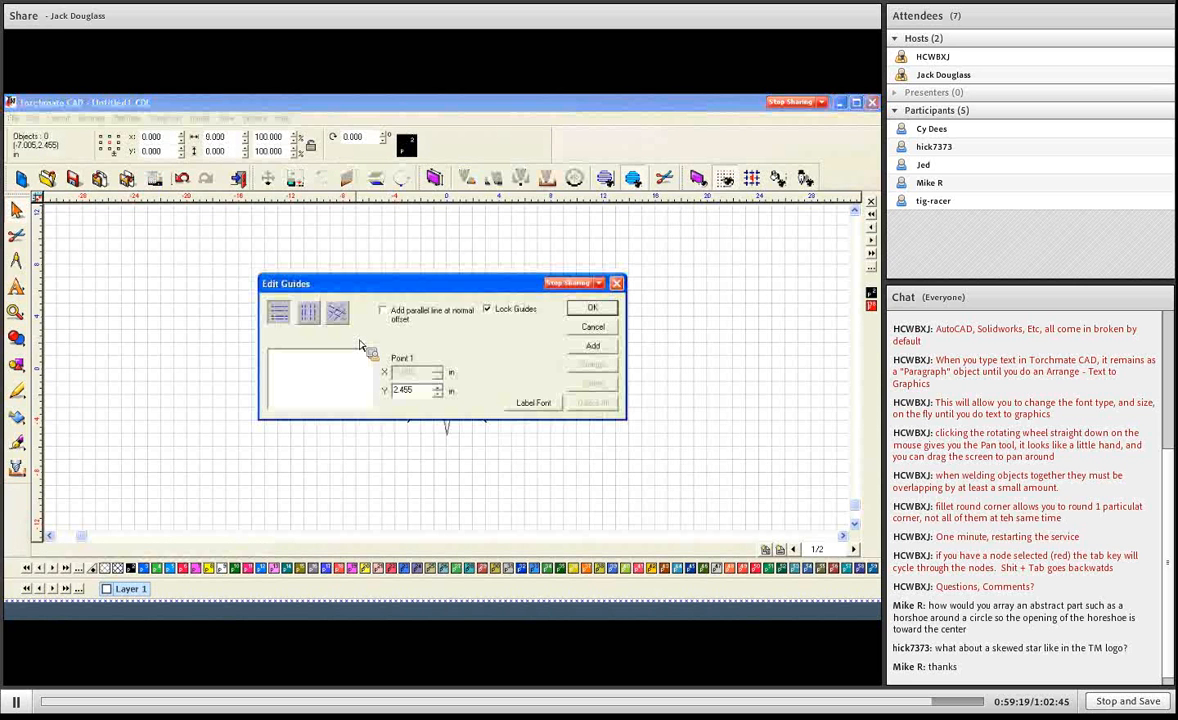
pyautogui.click(337, 313)
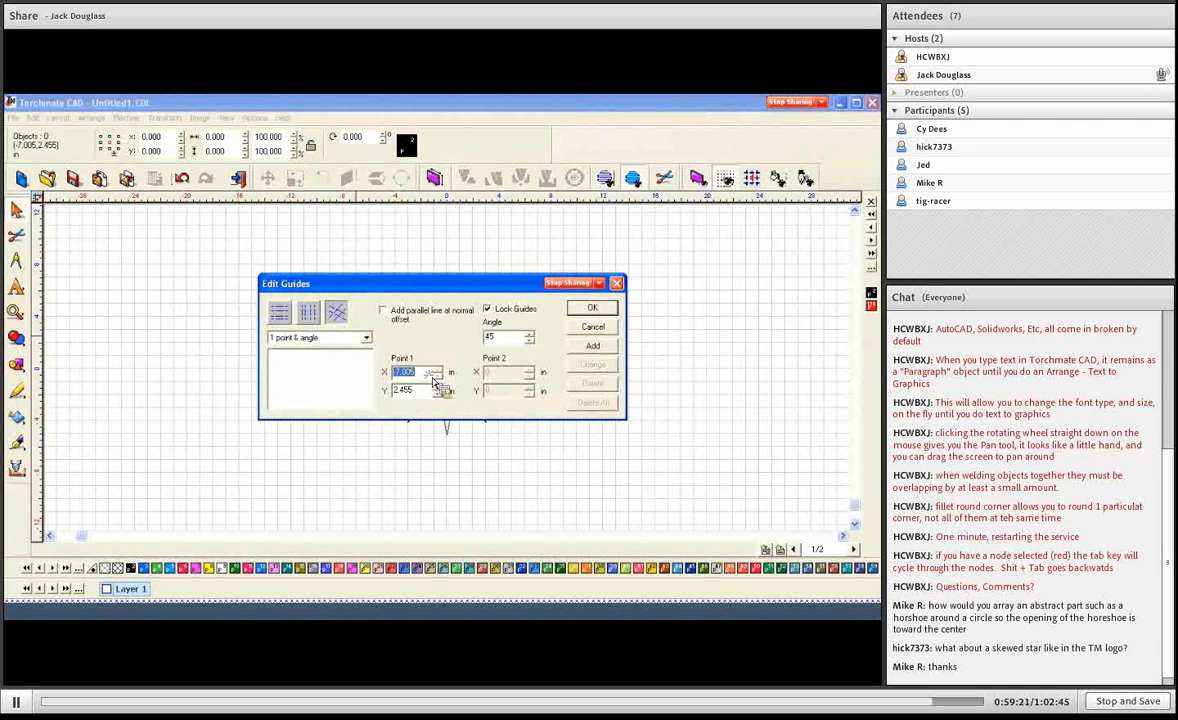
pyautogui.write('0')
pyautogui.press('Tab')
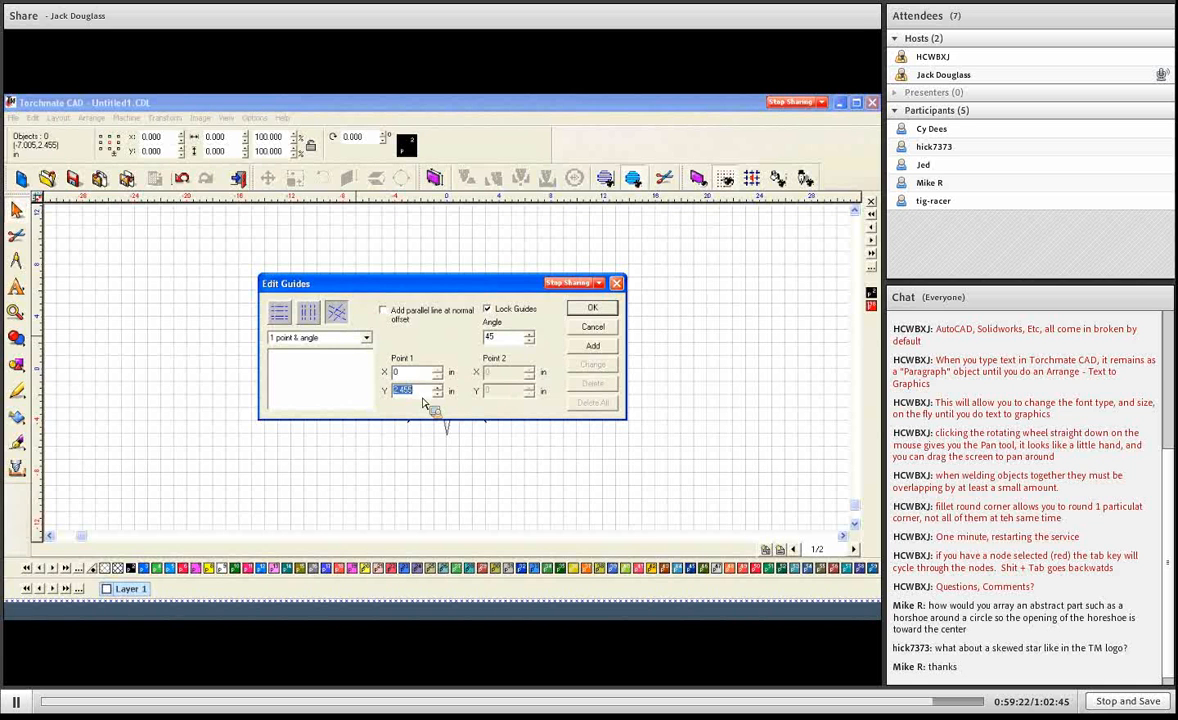
pyautogui.write('0')
pyautogui.write('36')
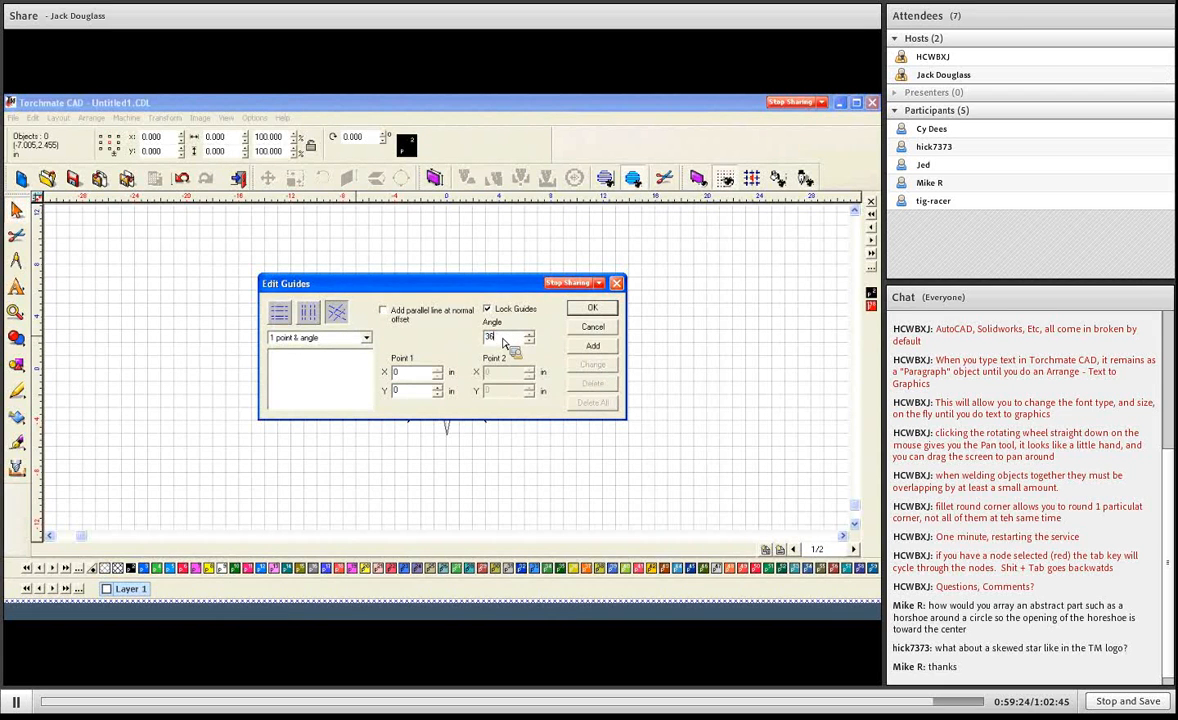
pyautogui.moveTo(503, 283); pyautogui.dragTo(512, 386)
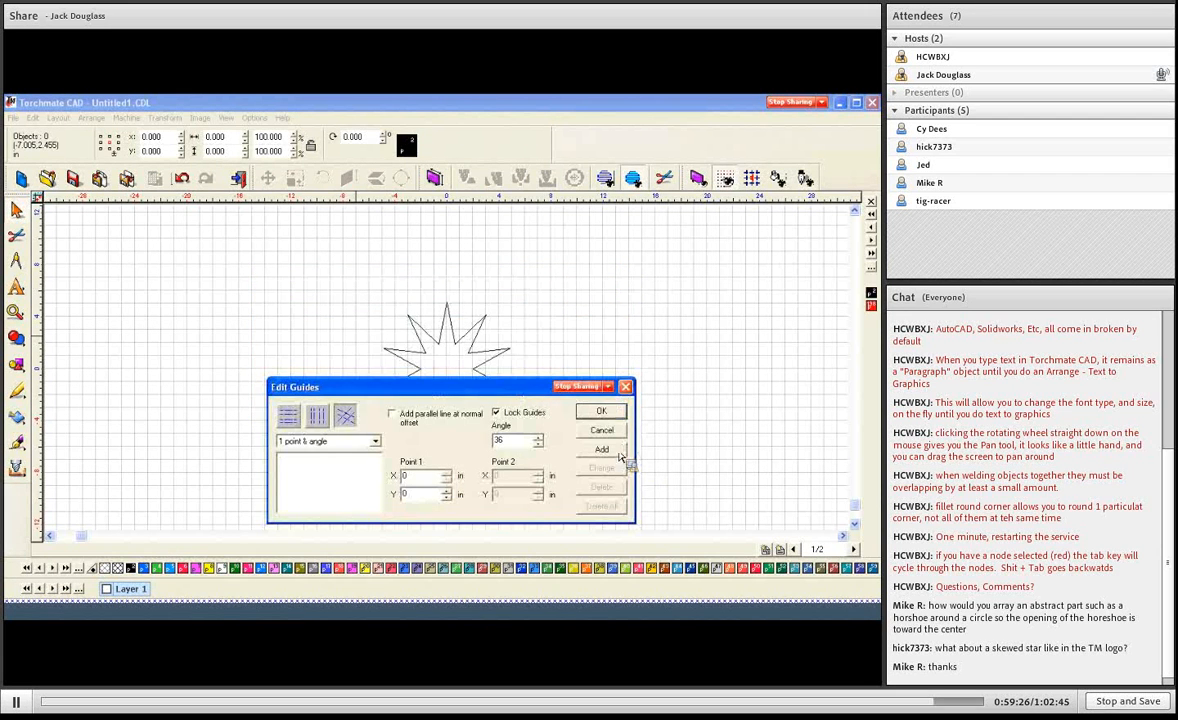
pyautogui.click(601, 449)
pyautogui.moveTo(519, 443); pyautogui.dragTo(491, 446)
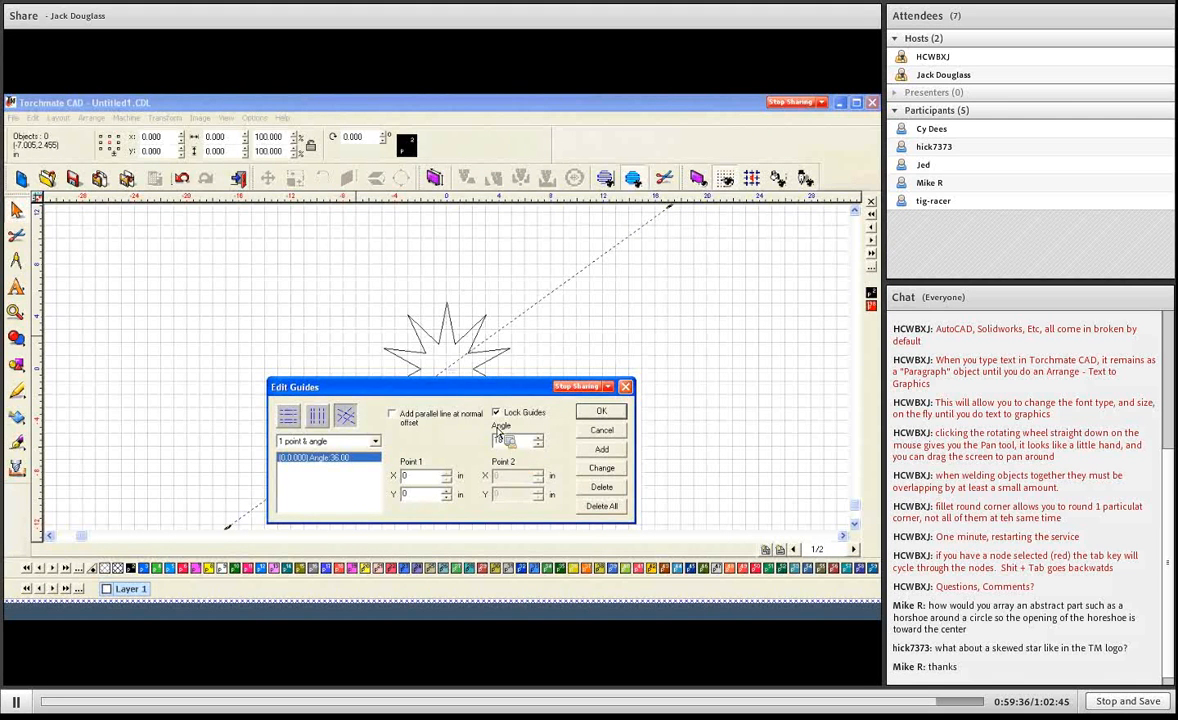
pyautogui.press('Return')
# Add a second angled guide at 18 degrees through the star's centre at X 0, Y 0
pyautogui.doubleClick(359, 344)
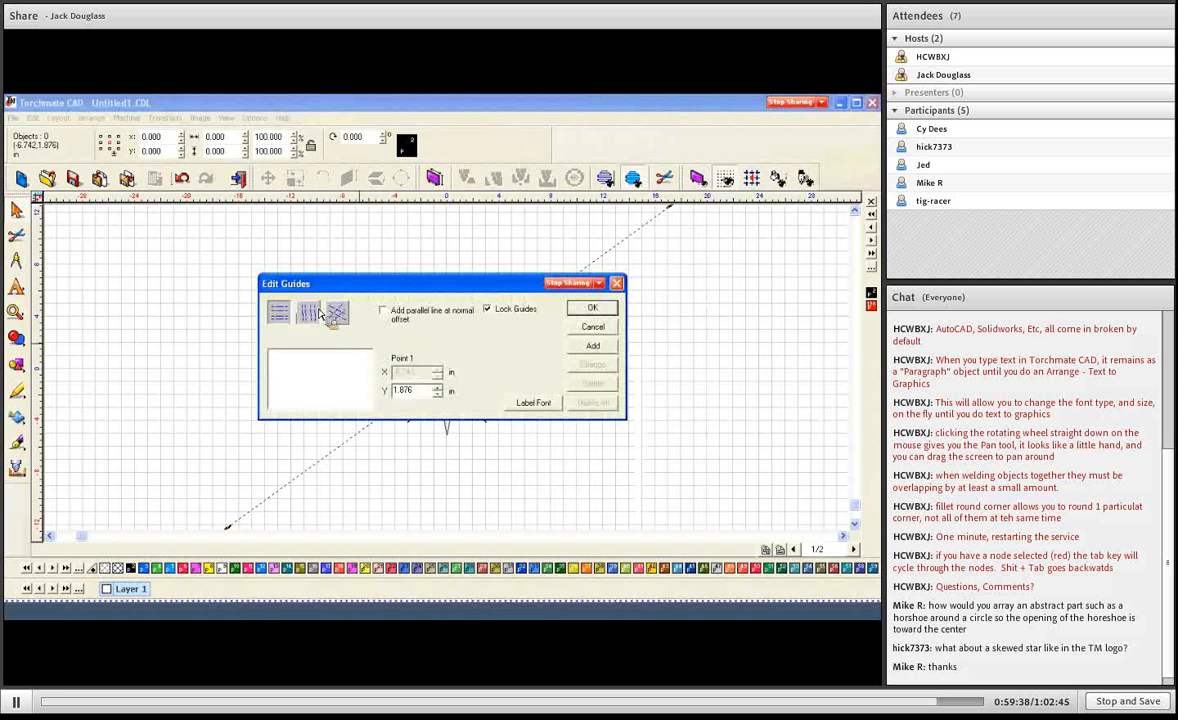
pyautogui.click(337, 312)
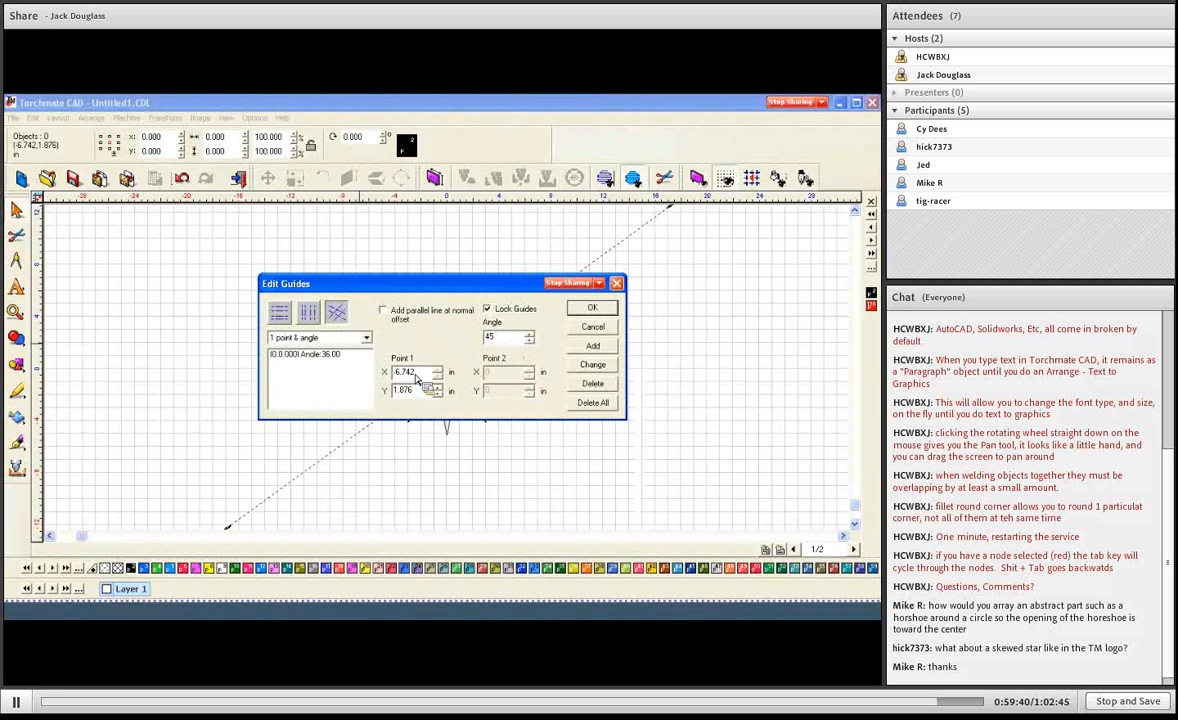
pyautogui.click(321, 354)
pyautogui.write('18')
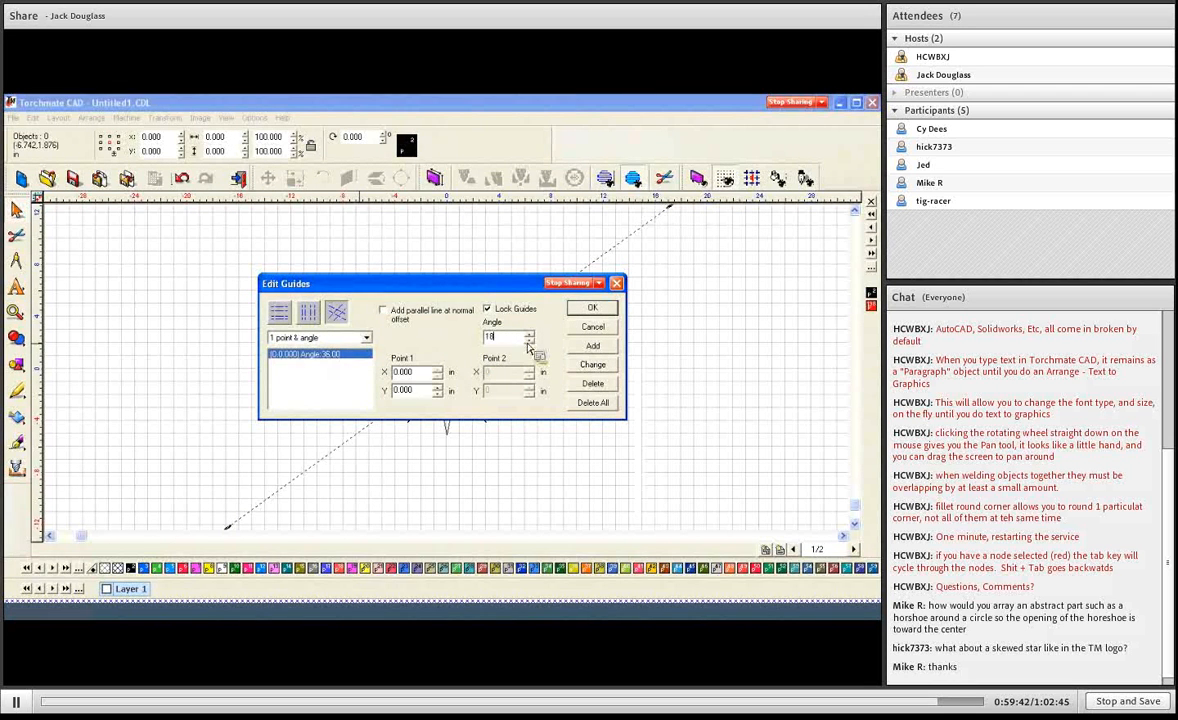
pyautogui.click(593, 346)
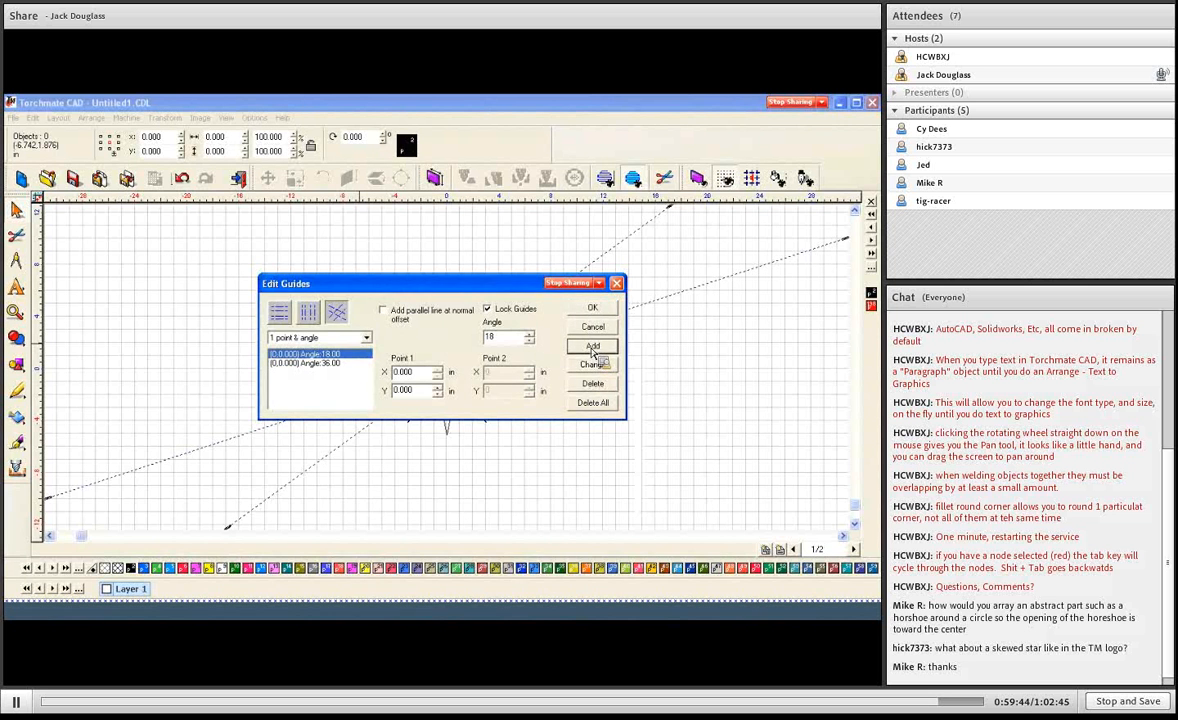
# Delete the 36-degree guide and add a 54-degree guide through the star's centre
pyautogui.moveTo(496, 283); pyautogui.dragTo(481, 375)
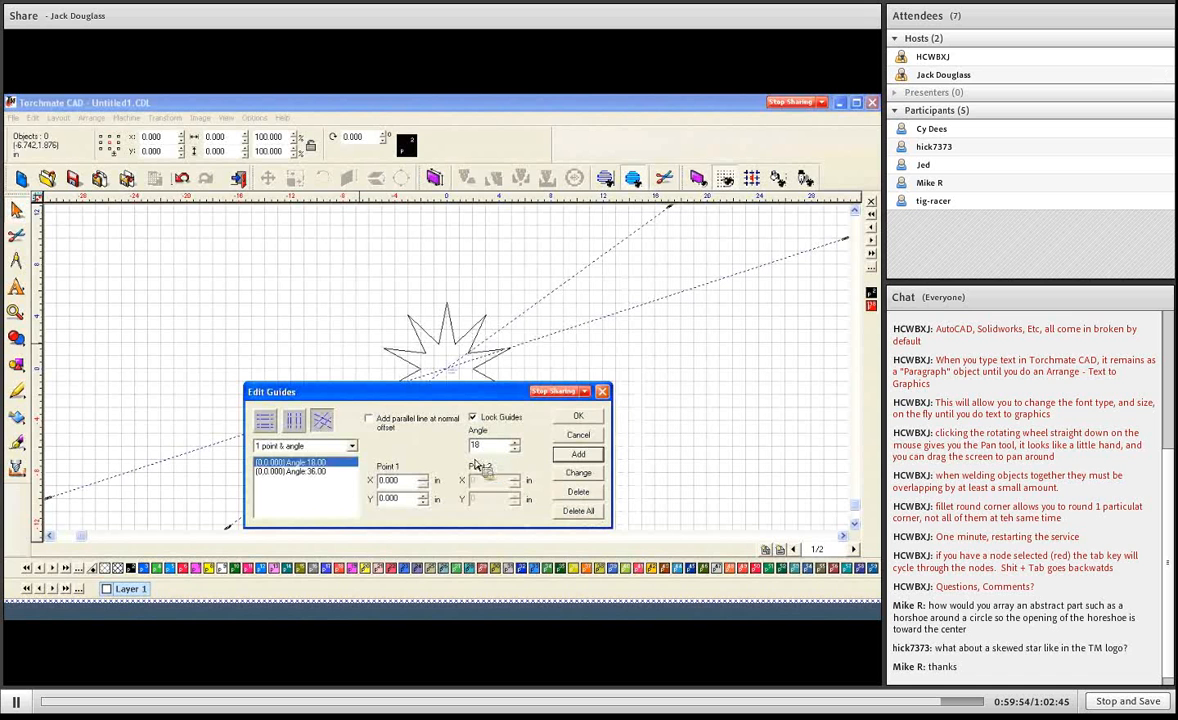
pyautogui.click(317, 472)
pyautogui.click(577, 490)
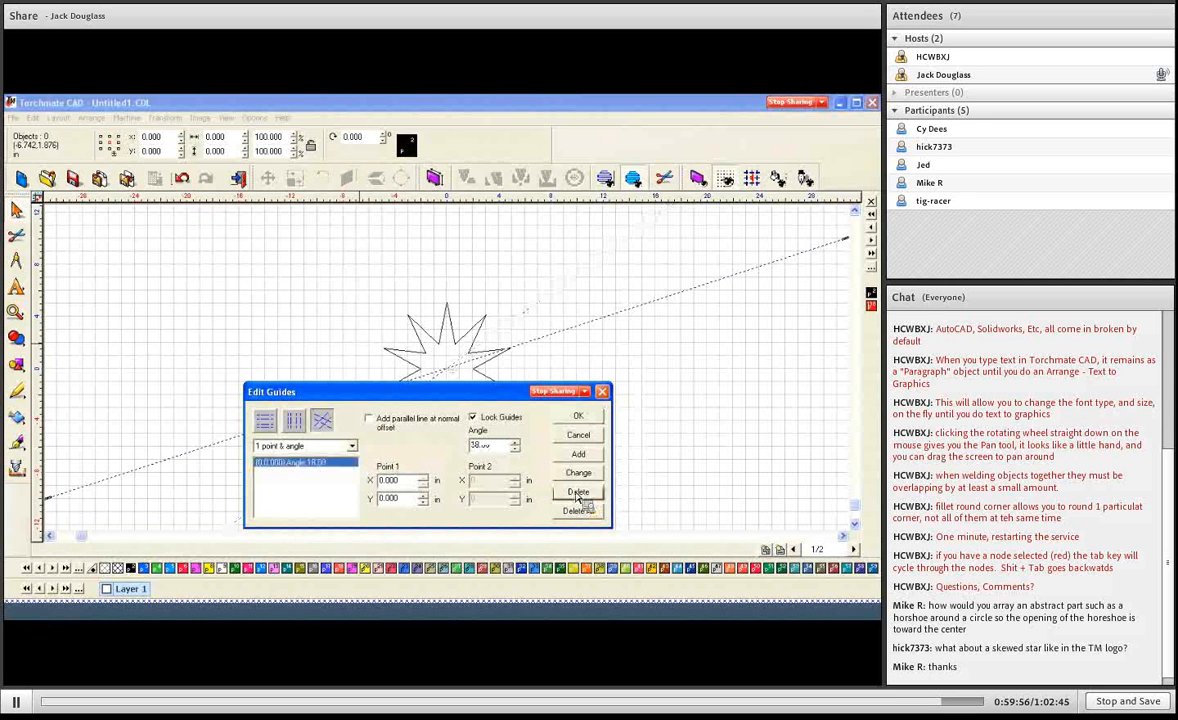
pyautogui.click(327, 463)
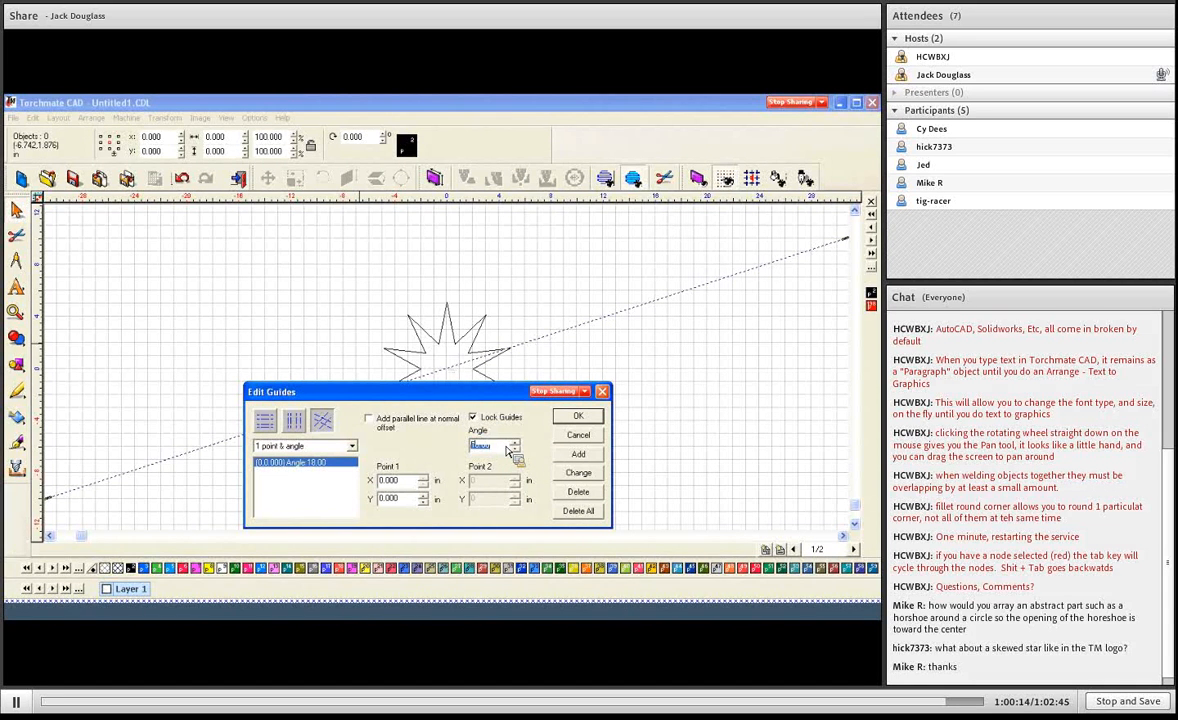
pyautogui.write('54')
pyautogui.click(577, 458)
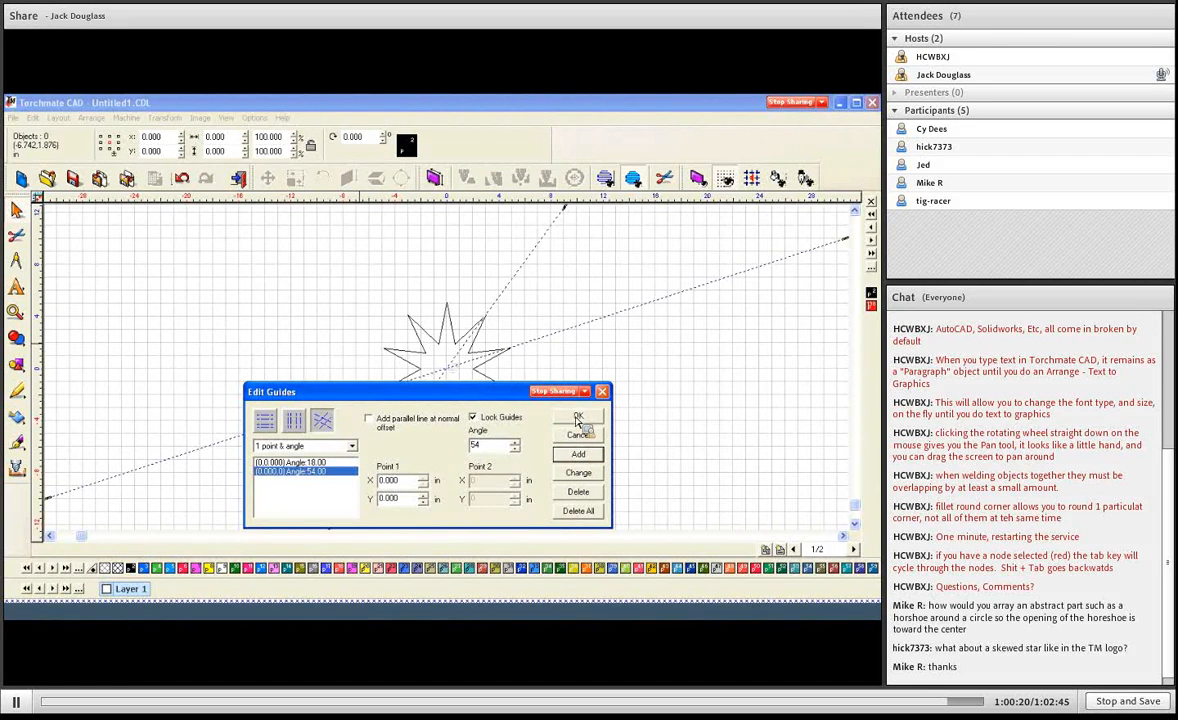
pyautogui.click(577, 418)
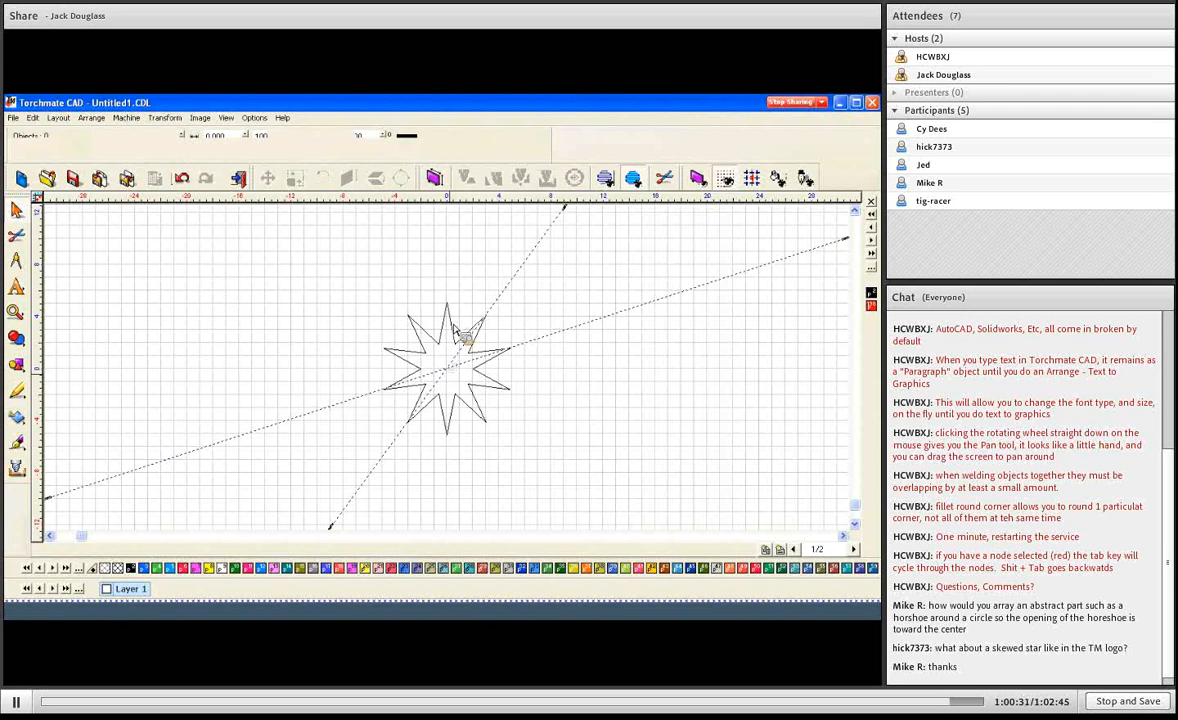
# Convert the parametric star at the guides' intersection to a polygon so its points can be edited individually
pyautogui.doubleClick(456, 330)
pyautogui.doubleClick(456, 326)
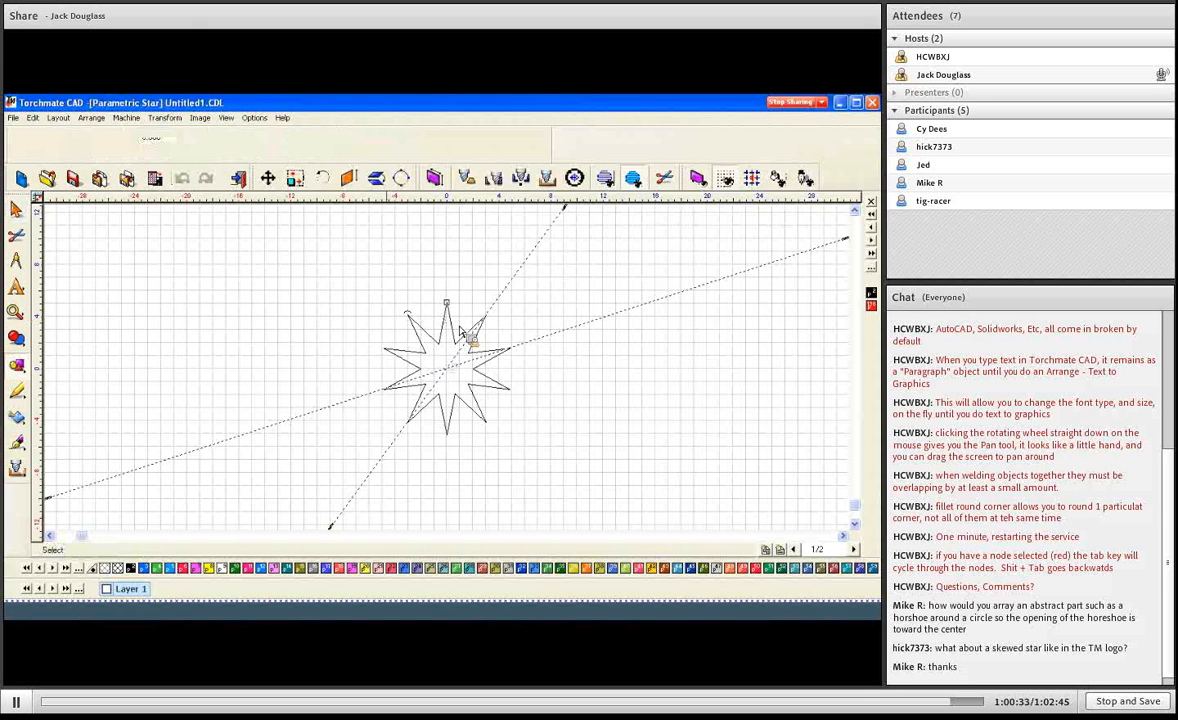
pyautogui.click(91, 118)
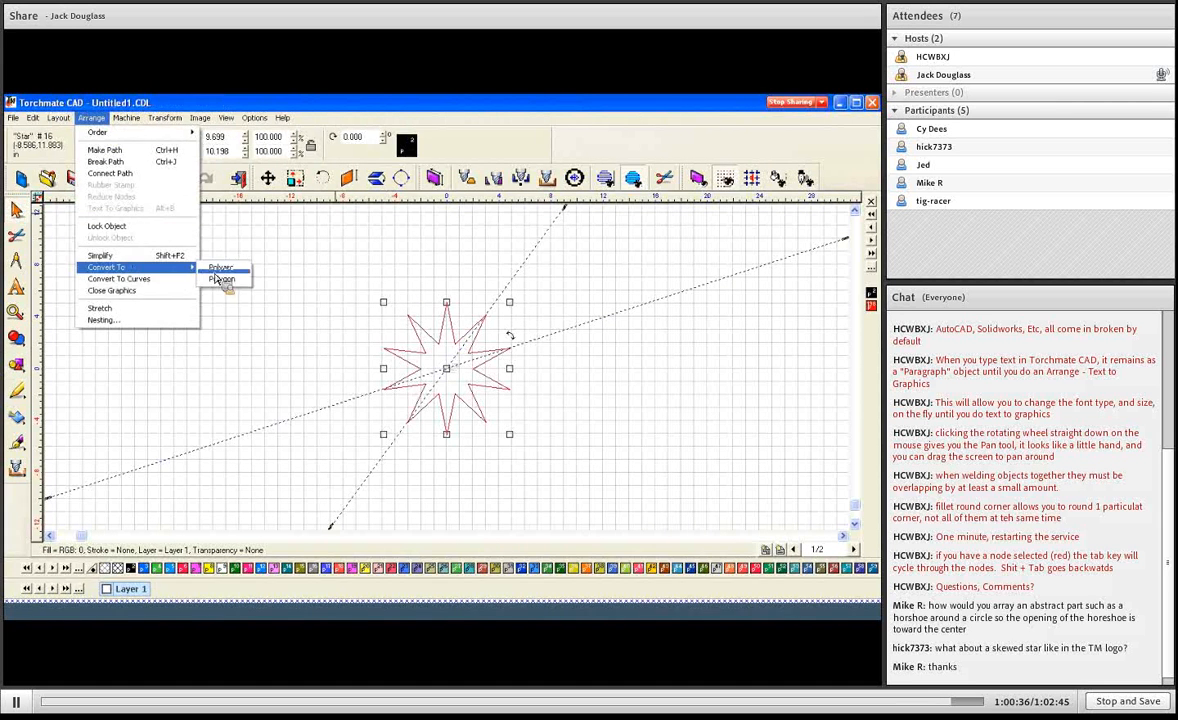
pyautogui.click(220, 280)
pyautogui.click(340, 246)
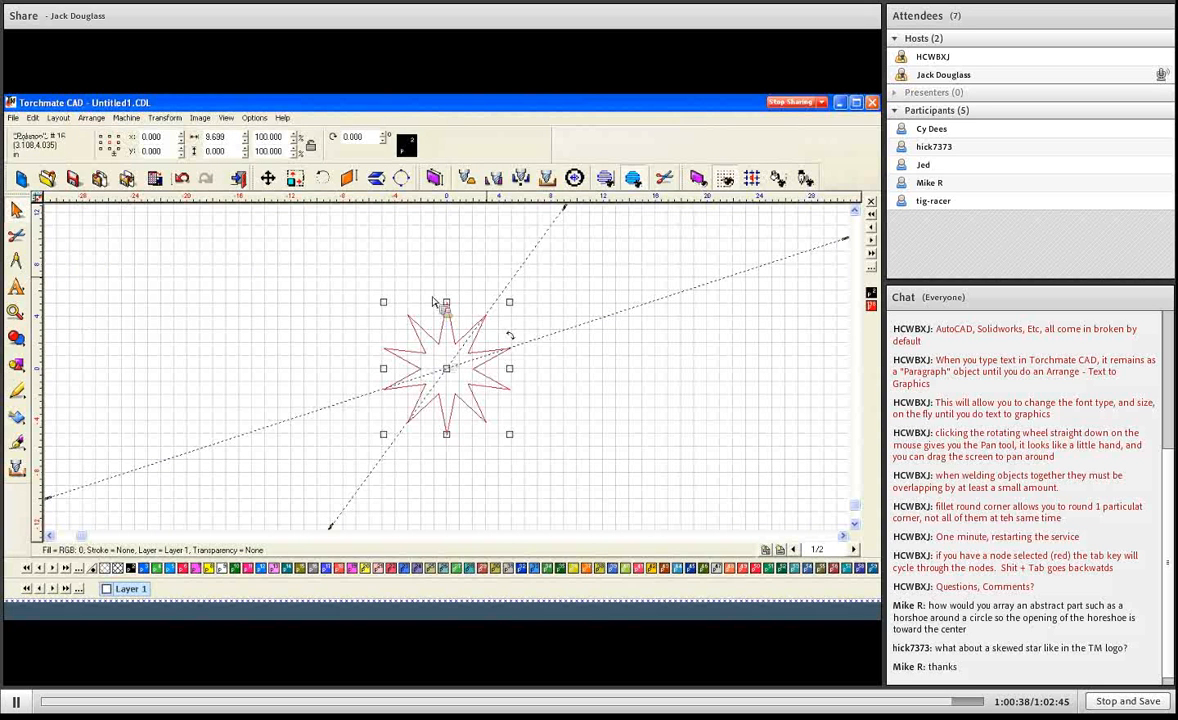
# Stretch the star's tip nodes outward along the guides: the 54-degree one to about X 6.6, Y 9.4, the 18-degree one to about X 25, Y 8
pyautogui.doubleClick(470, 328)
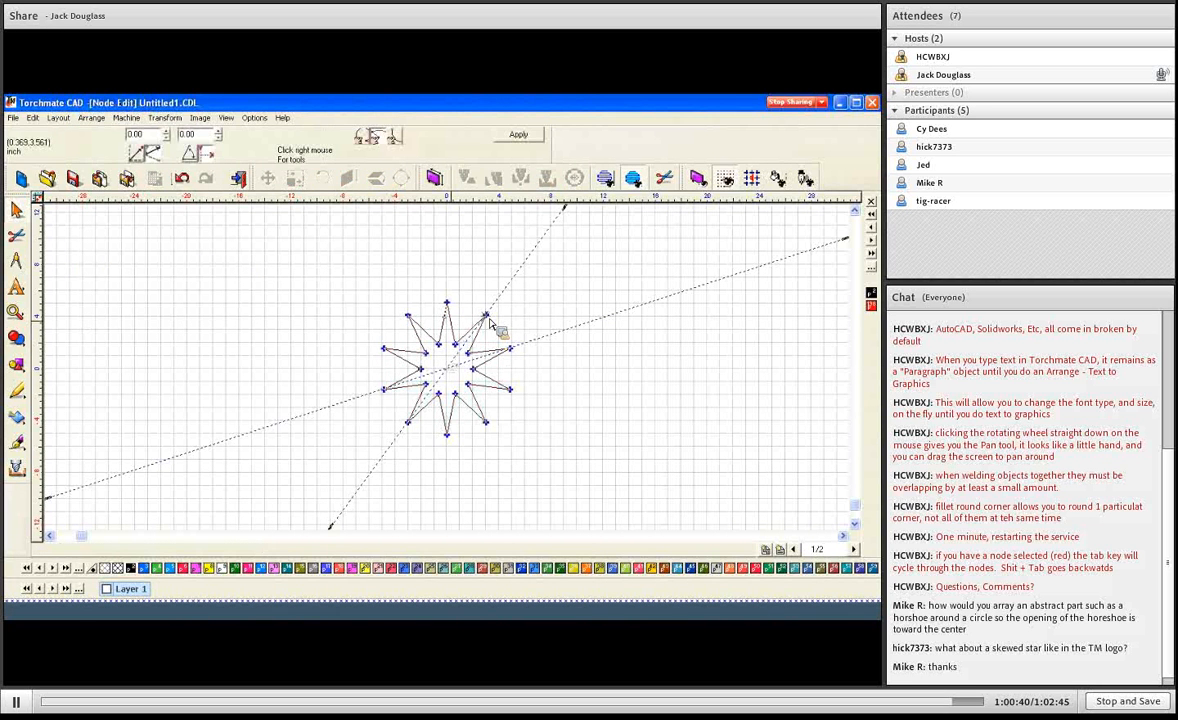
pyautogui.moveTo(490, 318); pyautogui.dragTo(537, 254)
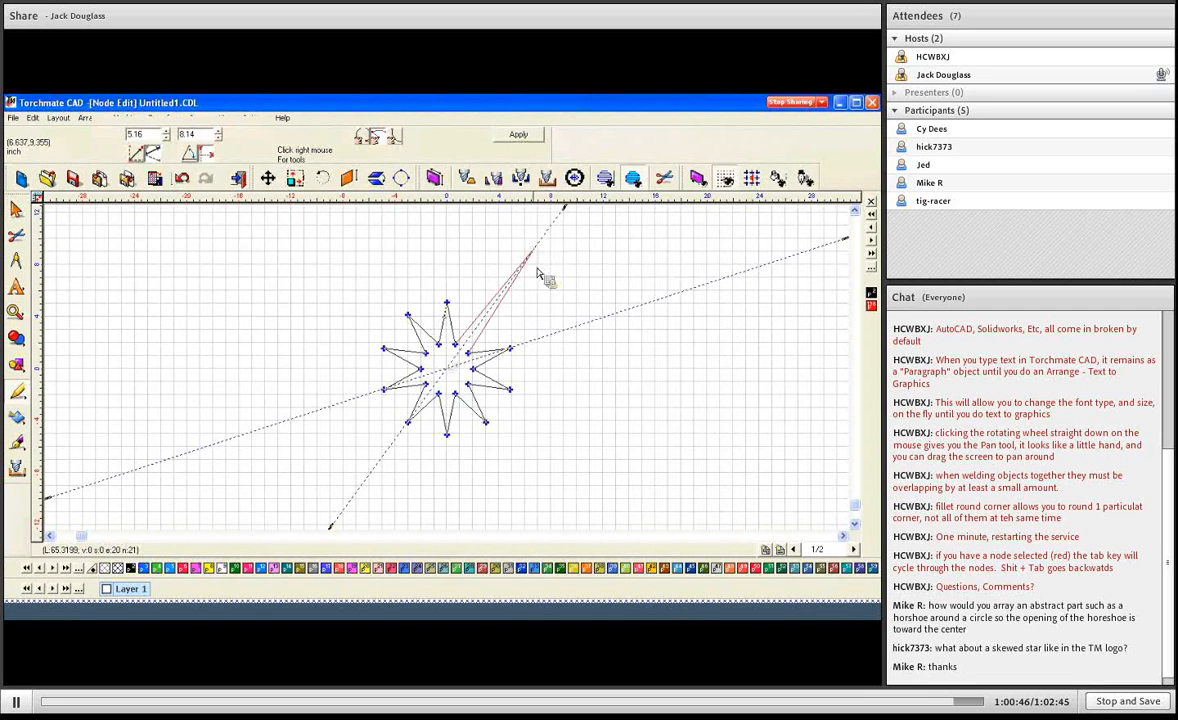
pyautogui.click(514, 352)
pyautogui.moveTo(516, 356); pyautogui.dragTo(781, 269)
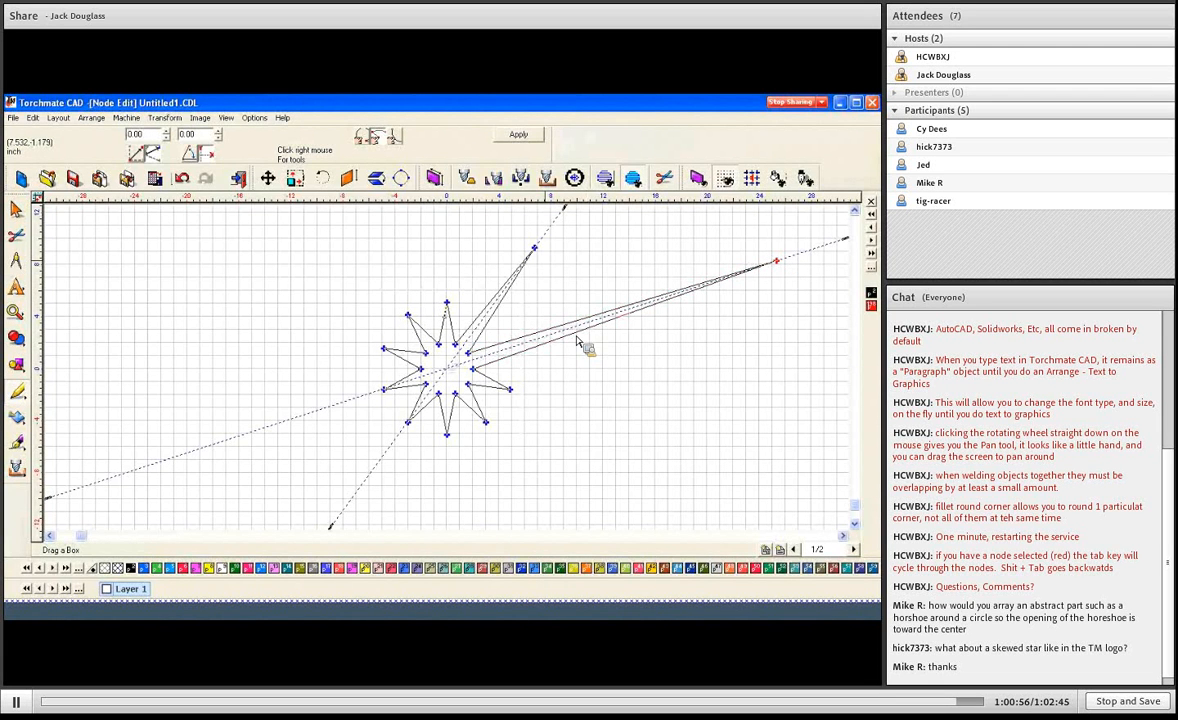
pyautogui.click(496, 360)
pyautogui.click(500, 135)
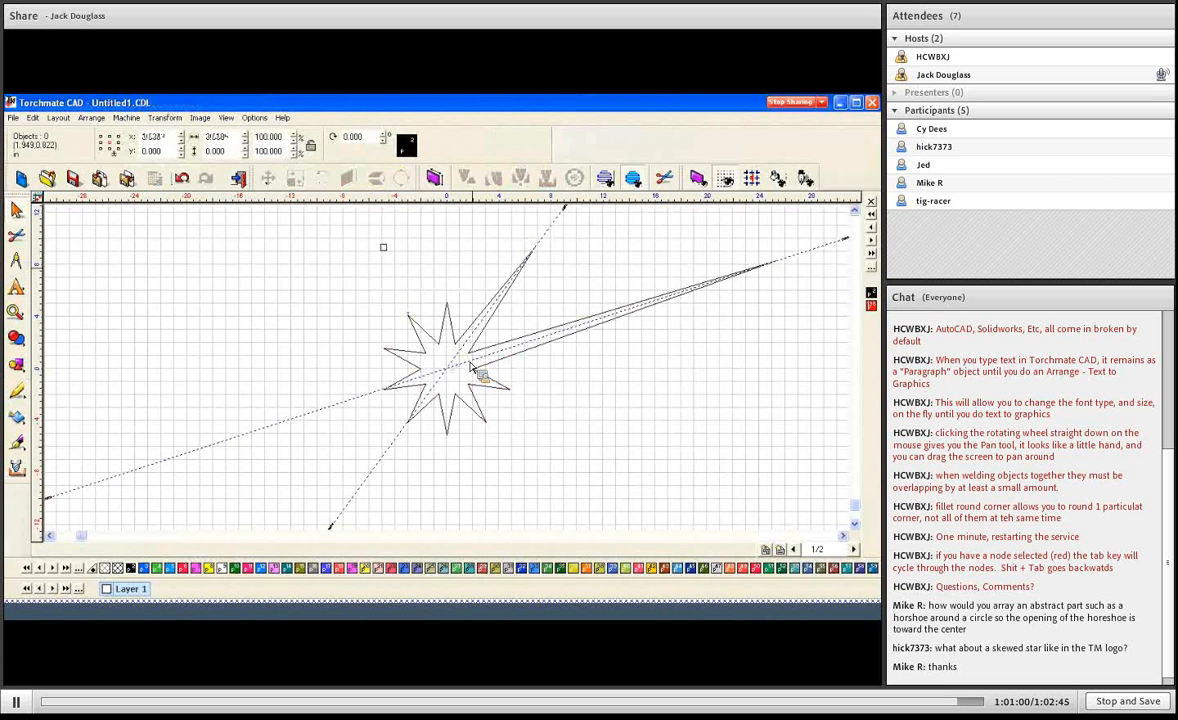
pyautogui.click(406, 344)
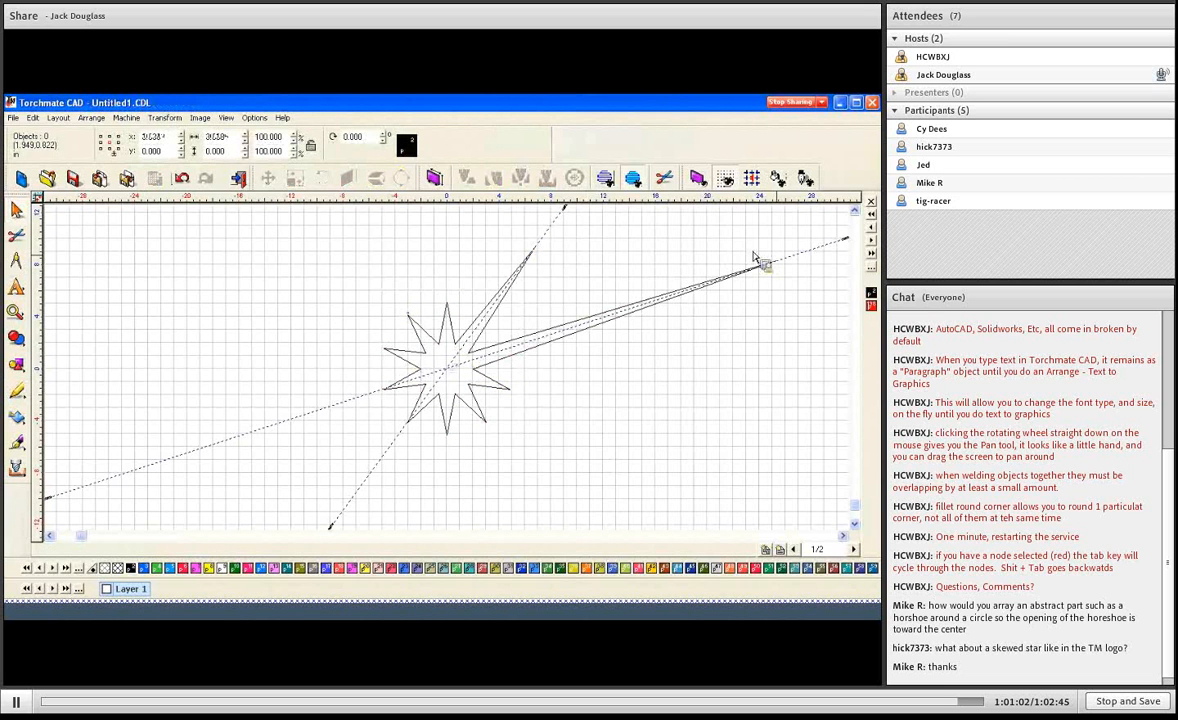